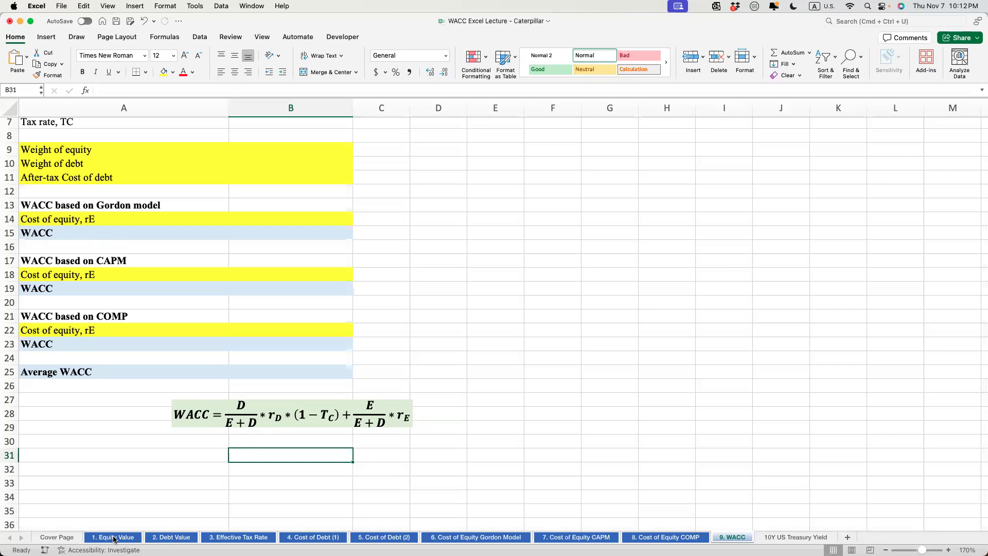
Step: On the 1. Equity Value sheet, examine the inputs for shares outstanding and the 31 December 2019 share price
left_click(115, 537)
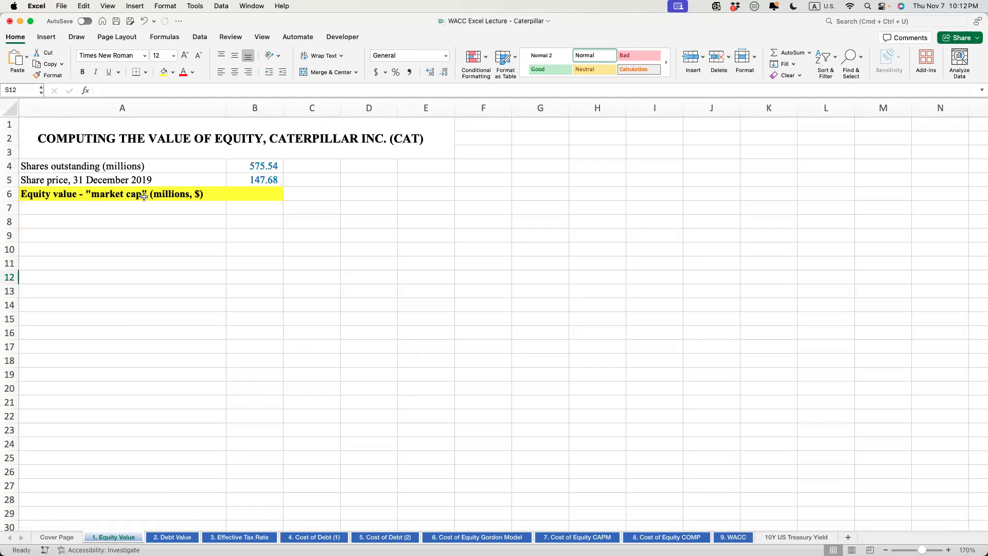
left_click(254, 169)
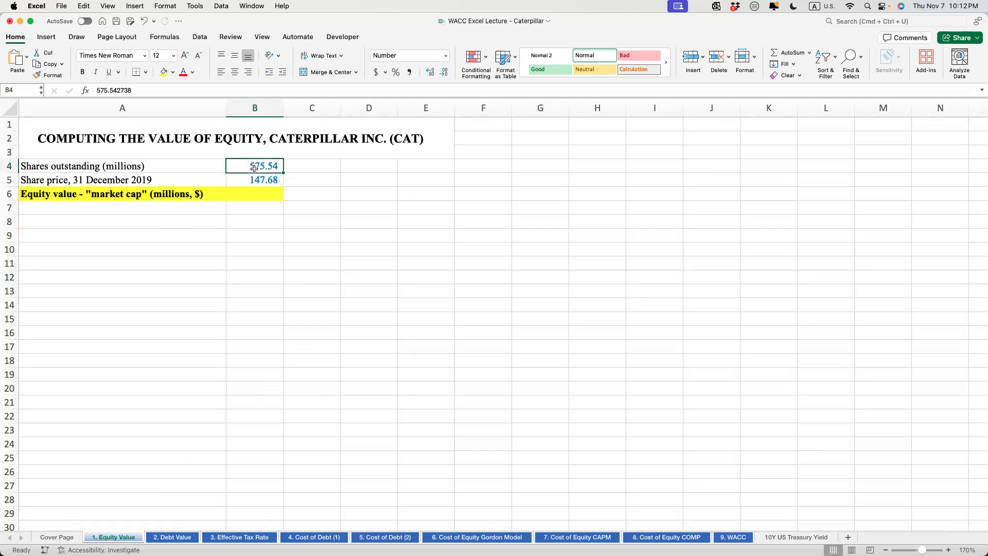
left_click(263, 181)
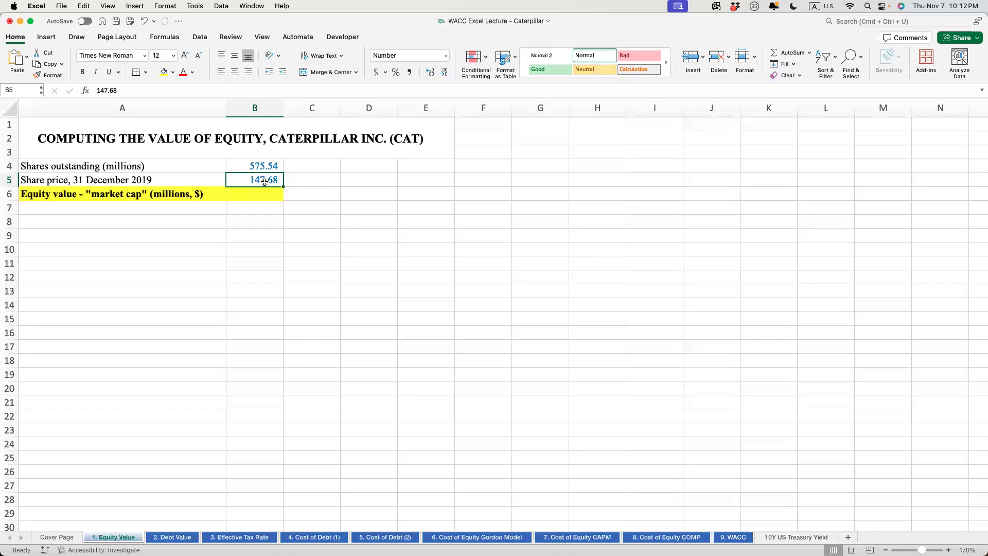
left_click(258, 249)
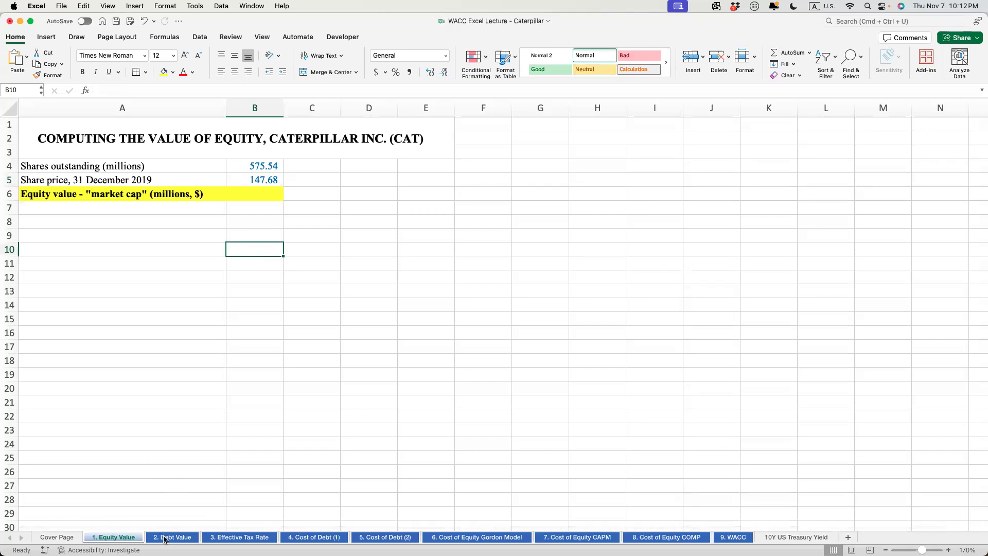
left_click(178, 179)
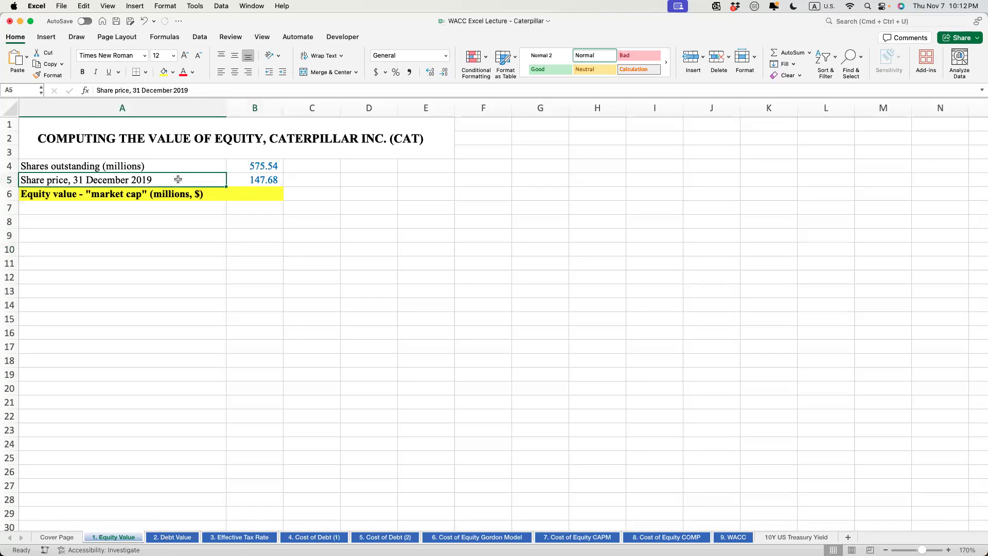
left_click(268, 180)
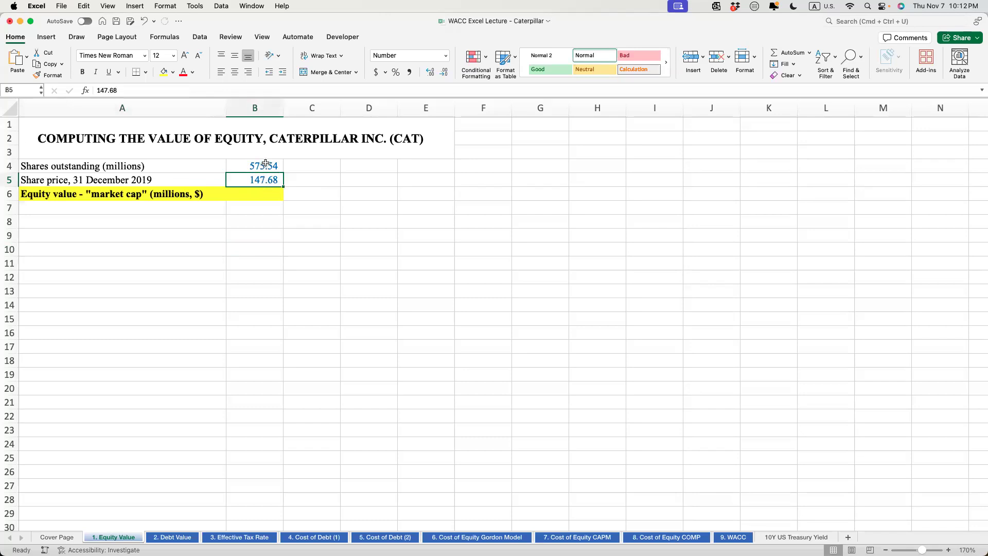
left_click(266, 165)
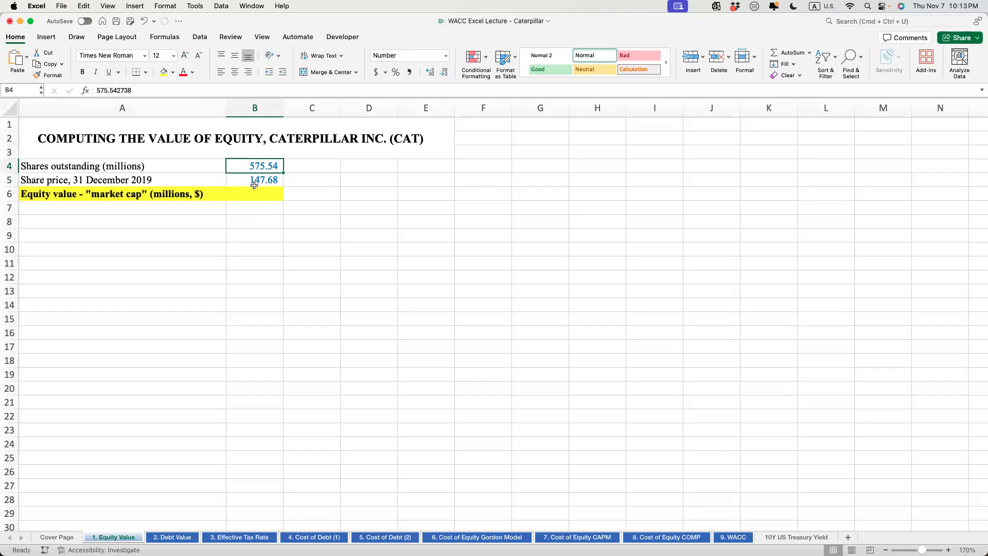
left_click(102, 167)
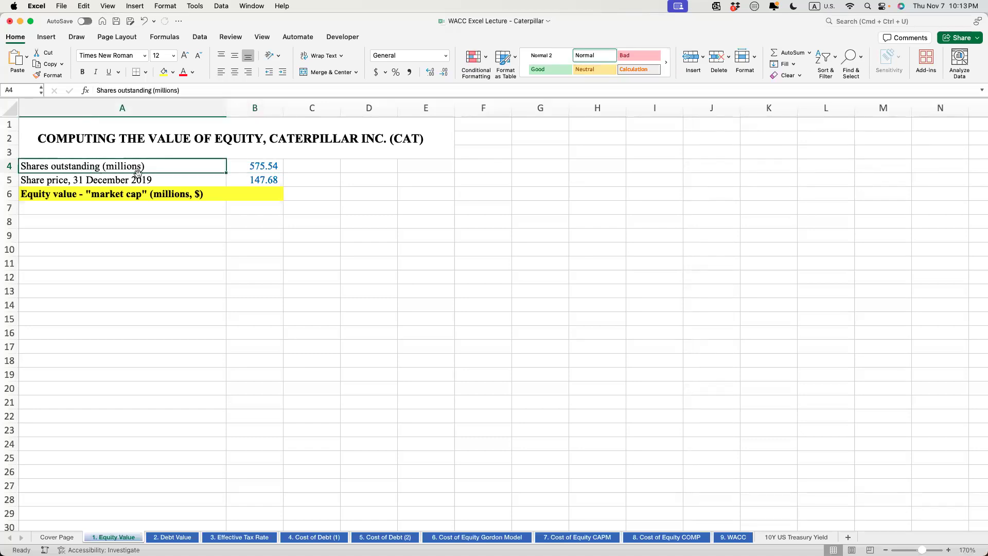
Step: Look over the assets and liabilities of the 2019 balance sheet on the 2. Debt Value sheet
left_click(183, 537)
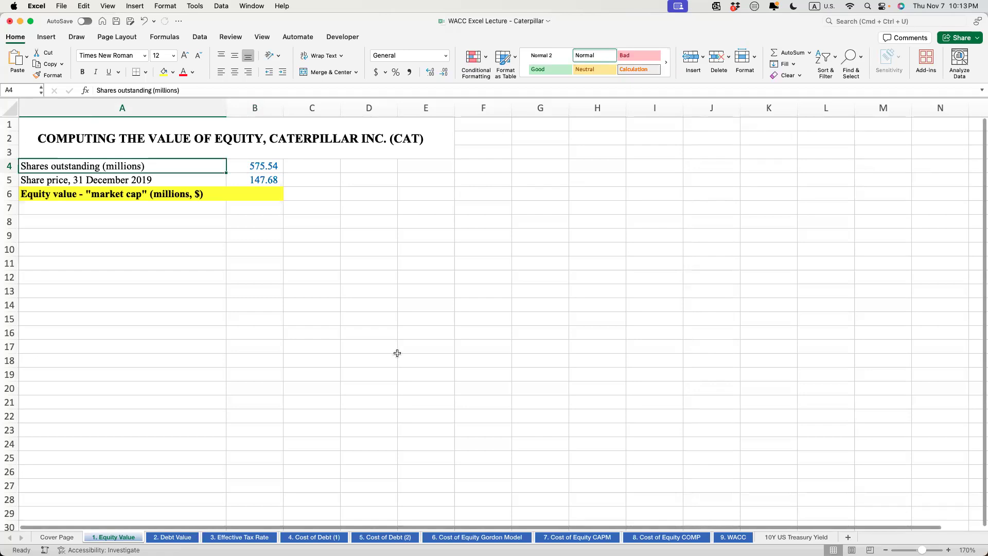
scroll(453, 358, "up", 1)
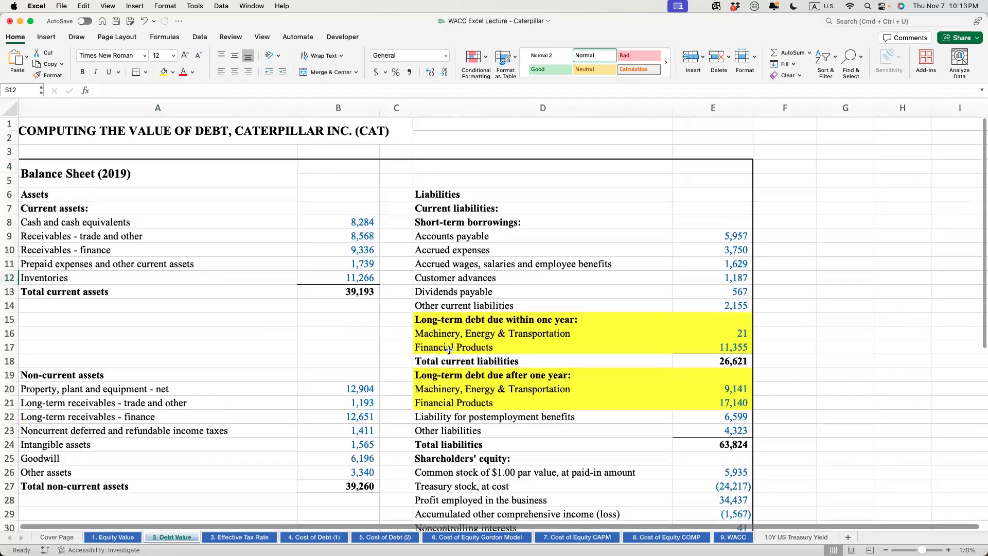
mouse_move(359, 227)
left_mouse_down()
mouse_move(566, 306)
mouse_move(704, 497)
left_mouse_up()
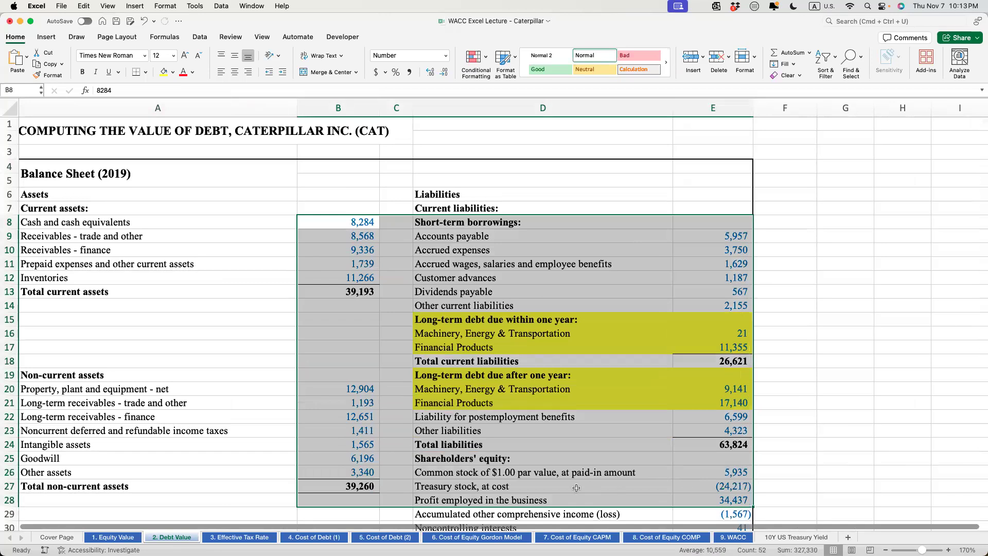
scroll(556, 500, "down", 5)
scroll(556, 501, "down", 2)
Step: On the 1. Equity Value sheet, calculate the market cap in B6 with the formula =B5*B4
left_click(128, 538)
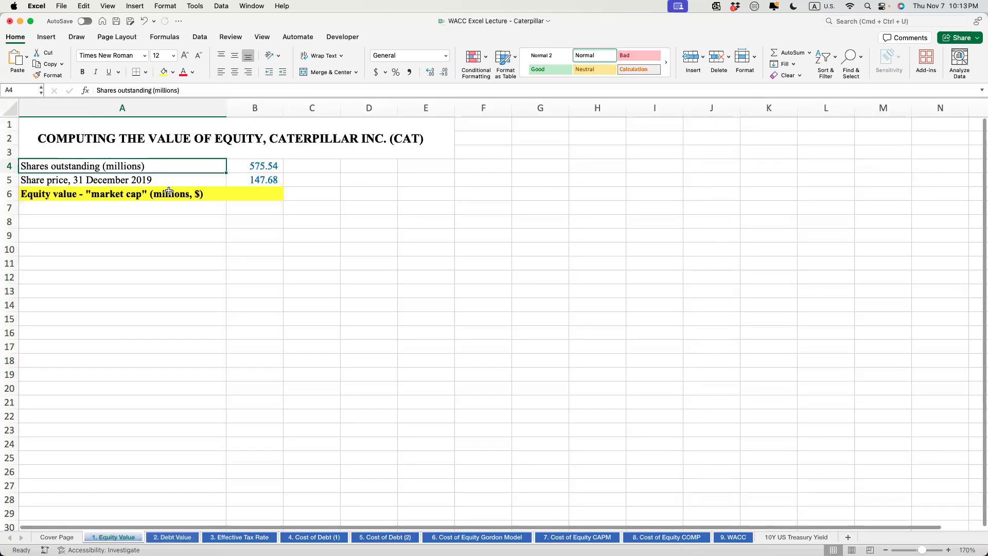
left_click(260, 193)
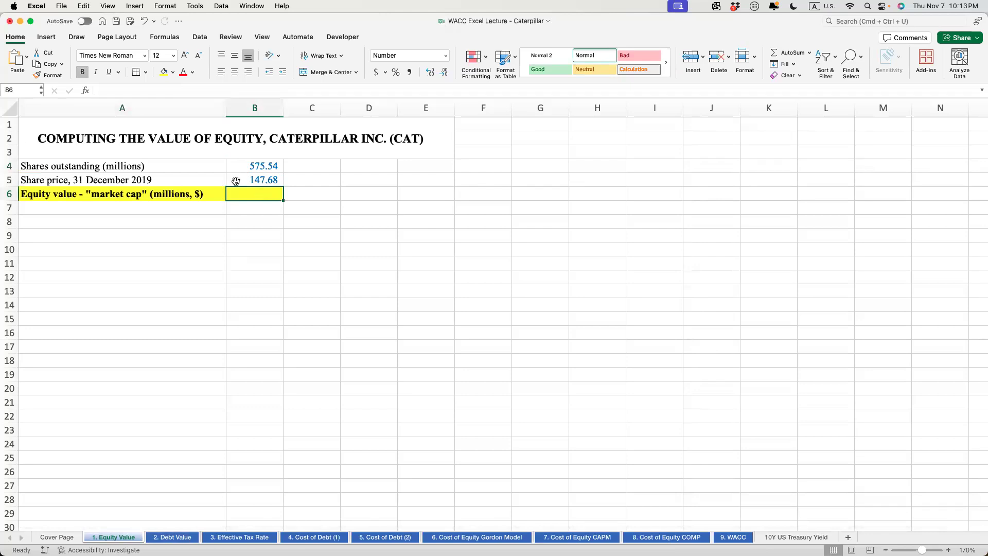
left_click(250, 168)
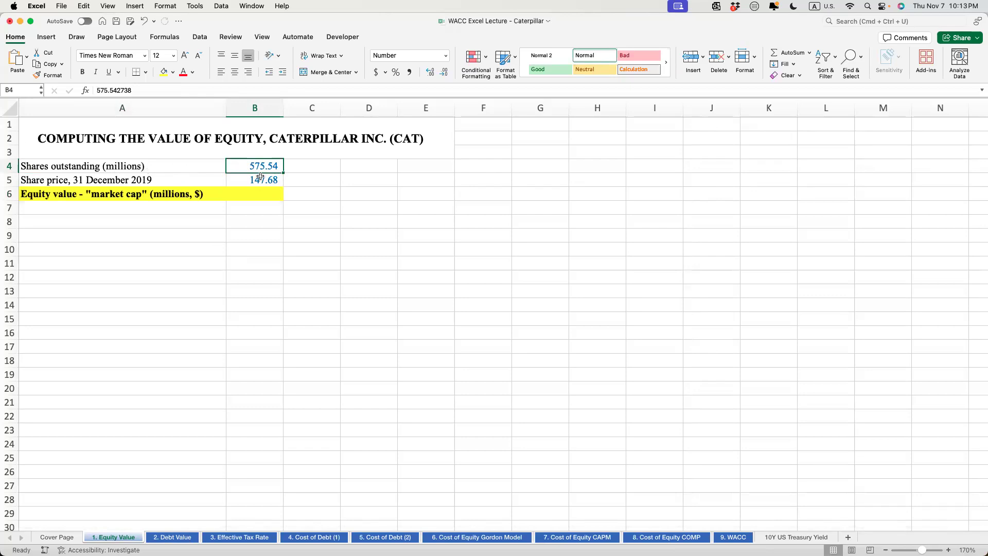
left_click(260, 193)
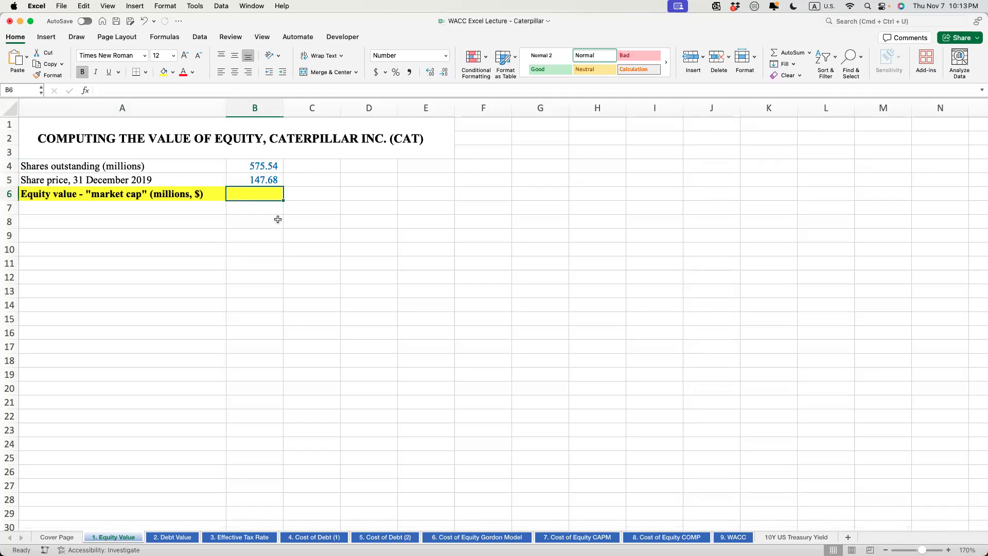
type("=")
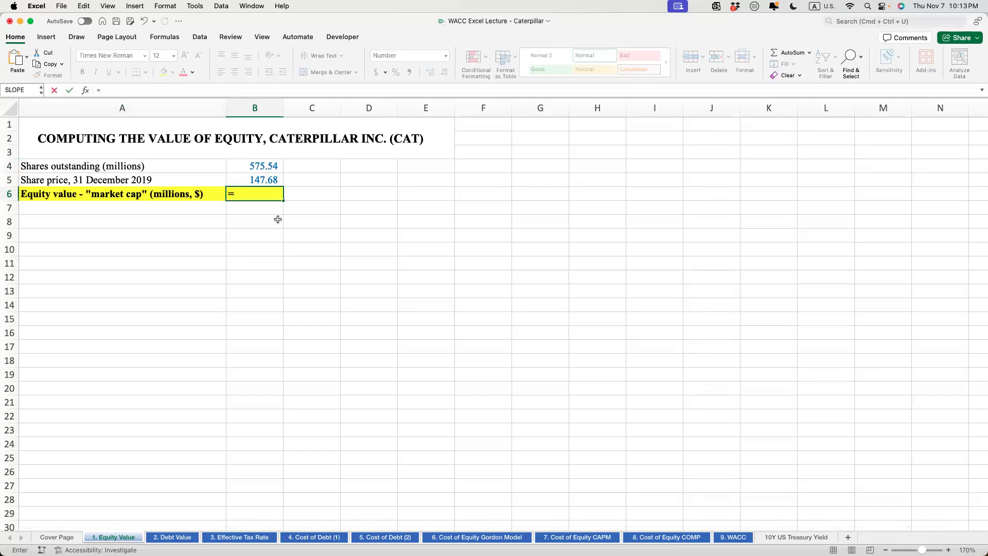
left_click(262, 180)
type("*")
left_click(269, 166)
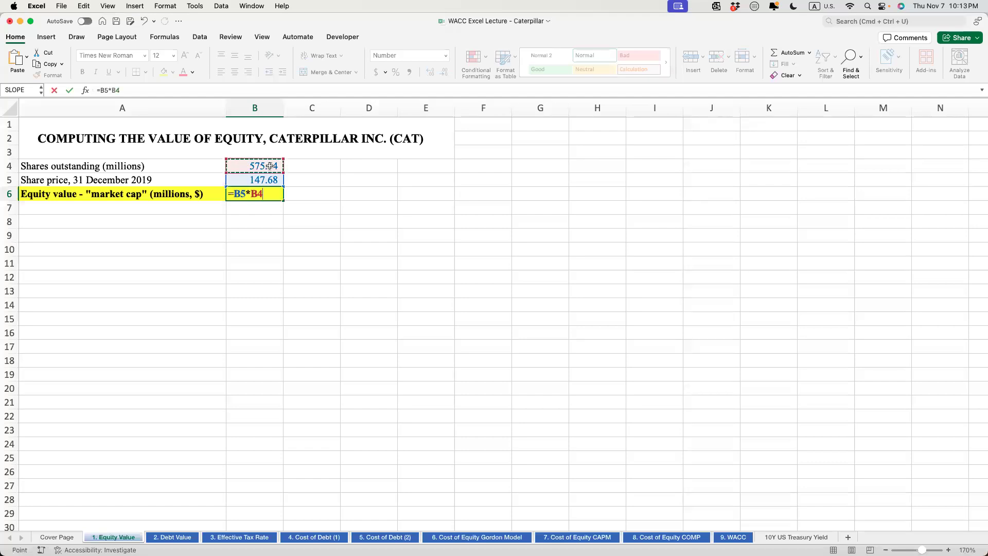
key("Return")
Step: Display the market cap formula's text in C6 using FORMULATEXT on B6
left_click(303, 191)
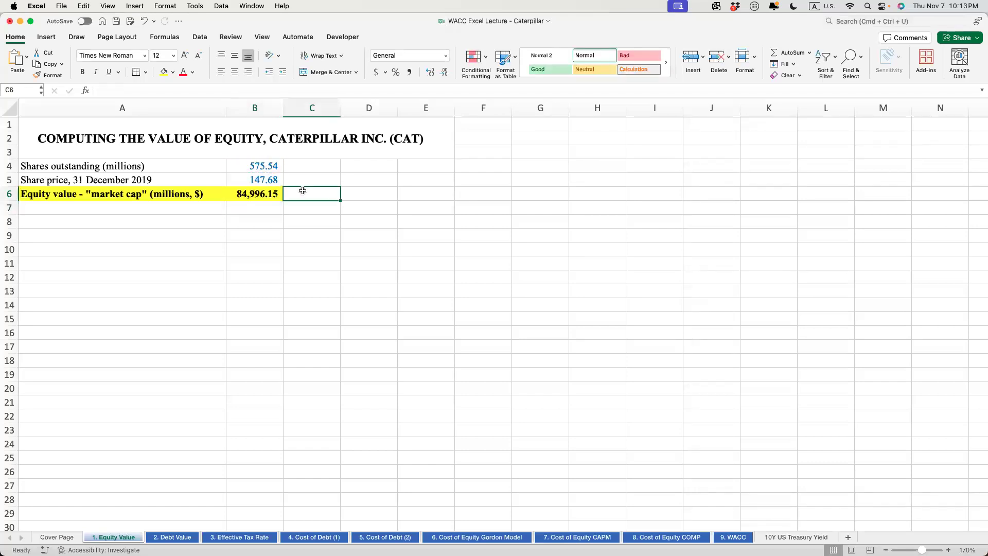
type("=formu")
key("Tab")
key("Left")
type(")")
key("Return")
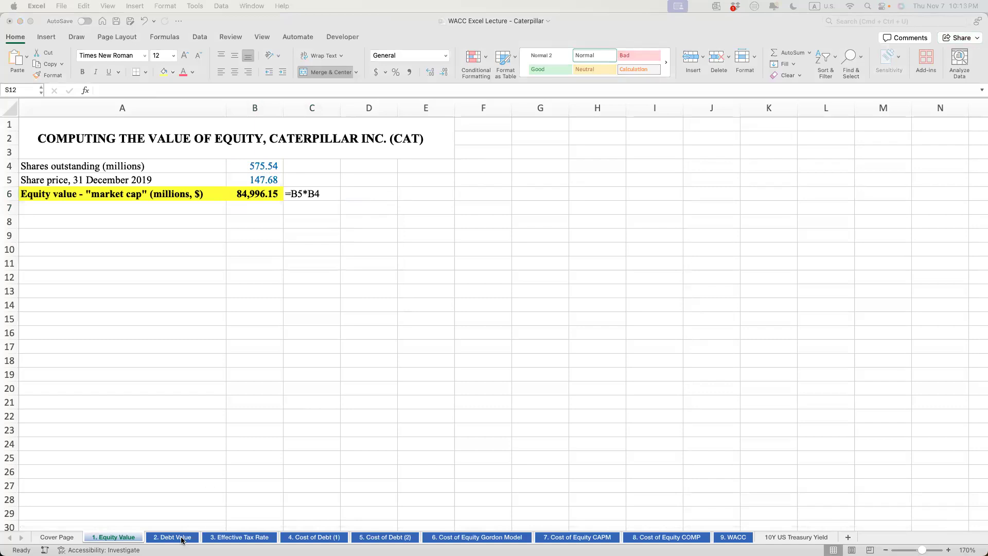
Step: Open the 2. Debt Value sheet and review the balance sheet and the long-term debt summary below it
left_click(182, 540)
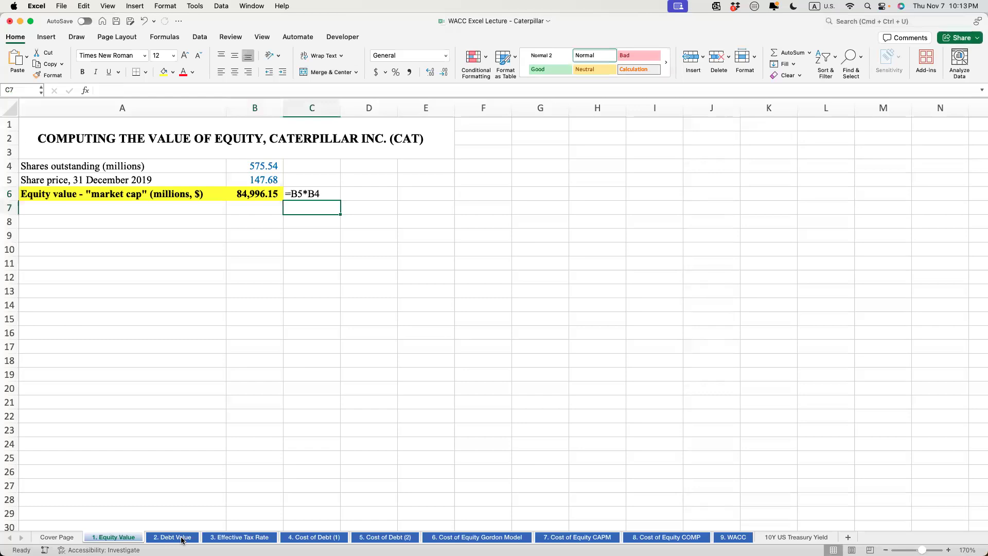
left_click(181, 540)
scroll(292, 432, "up", 2)
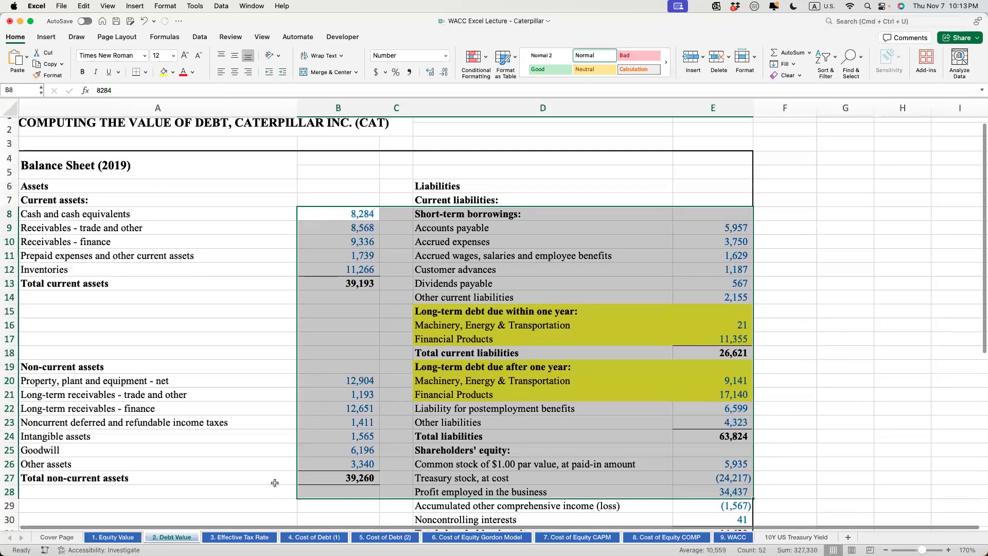
scroll(275, 483, "up", 1)
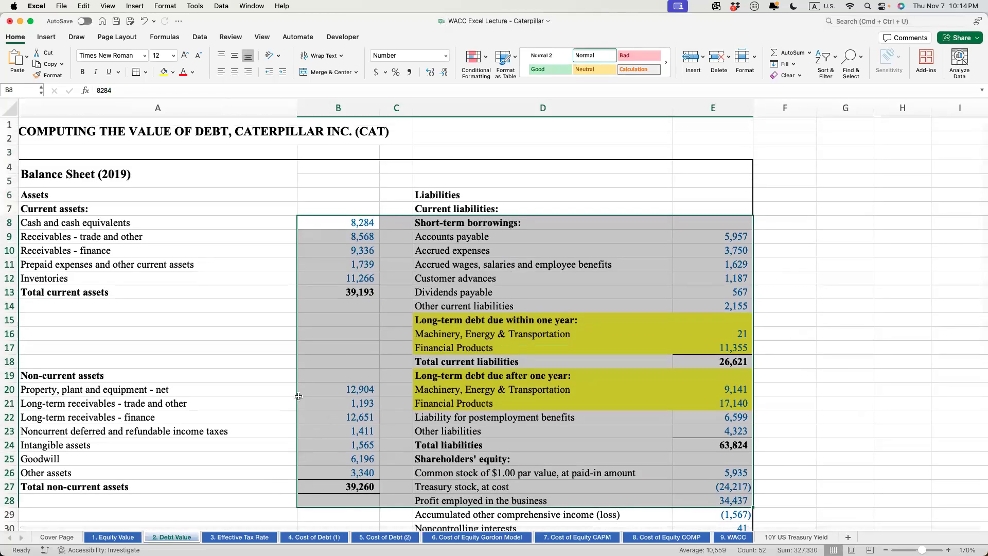
scroll(348, 436, "down", 5)
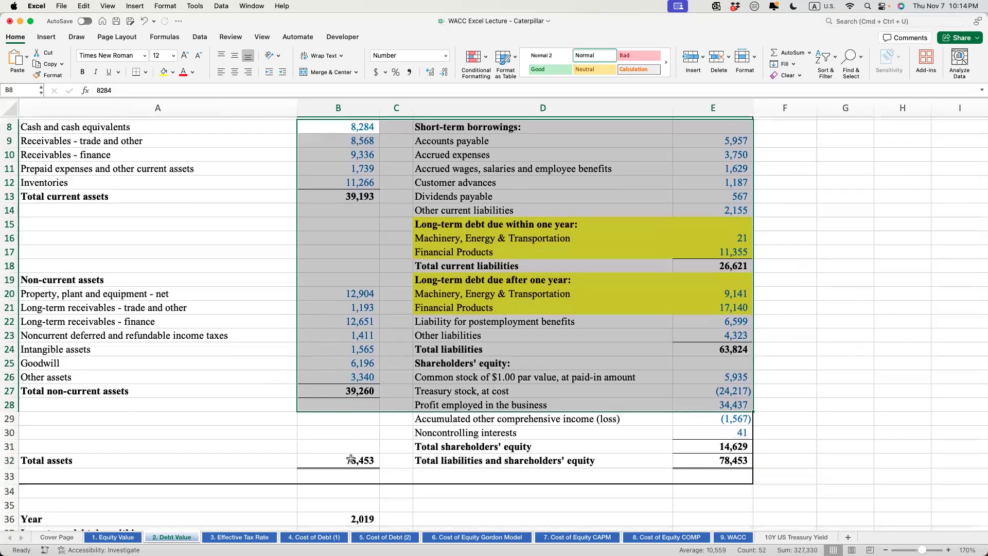
scroll(350, 460, "down", 4)
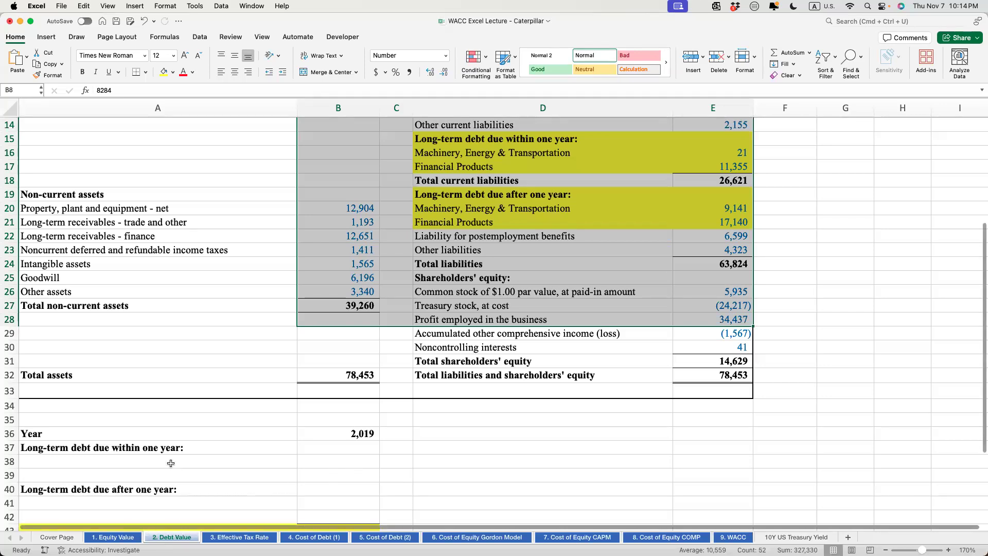
scroll(173, 472, "up", 5)
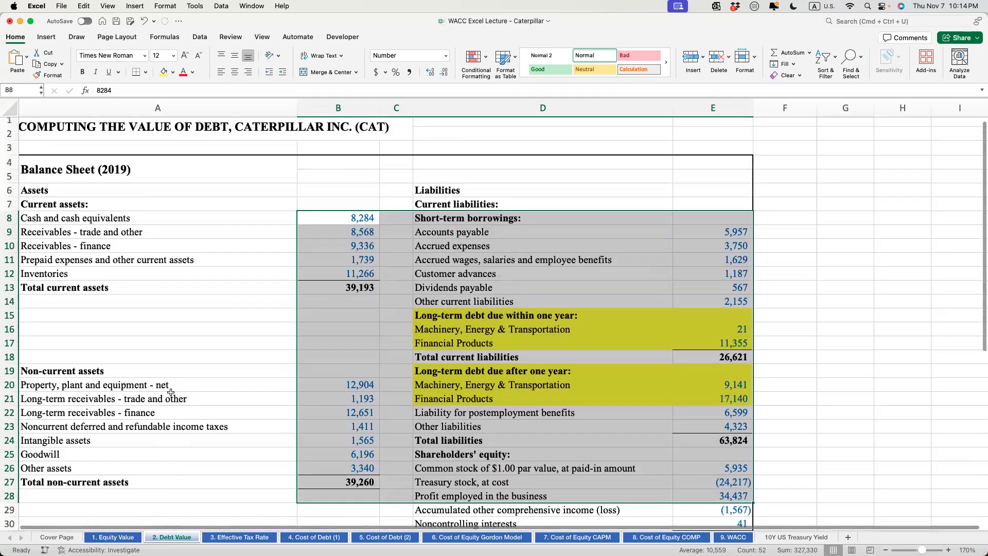
Step: Examine the balance sheet's assets and liabilities, focusing on long-term debt due within one year and after one year
left_click(173, 398)
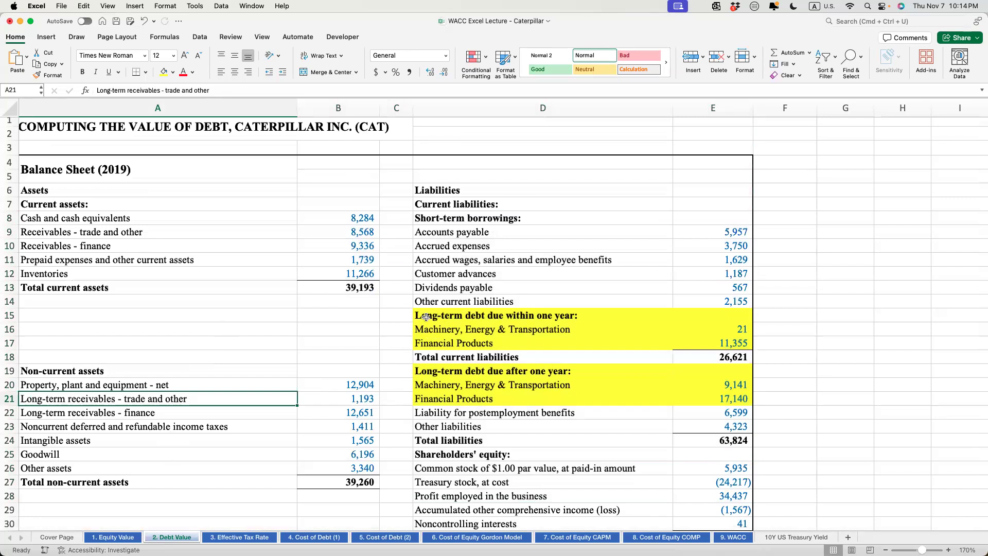
scroll(423, 290, "down", 1)
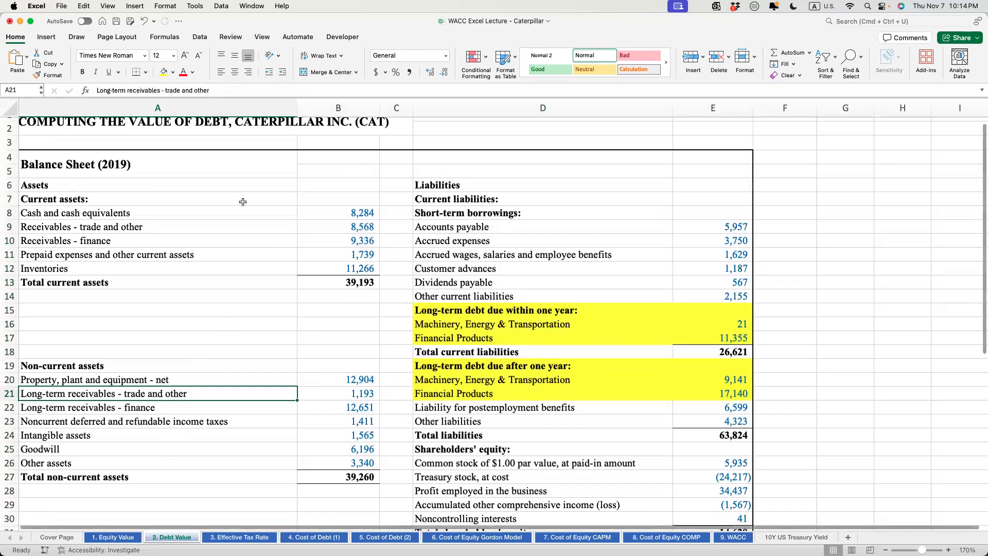
left_click_drag(239, 187, 511, 285)
left_click_drag(438, 185, 540, 422)
left_click_drag(448, 311, 718, 340)
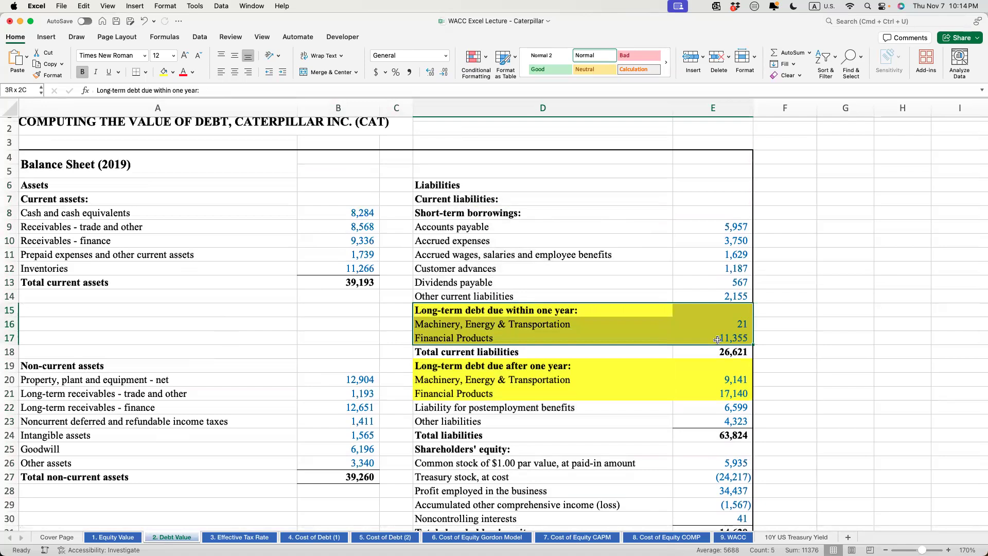
left_click_drag(718, 340, 718, 340)
left_click_drag(426, 364, 736, 389)
Step: Copy the labels Machinery, Energy & Transportation and Financial Products from D16:D17 into A38:A39 as values only
scroll(609, 433, "down", 5)
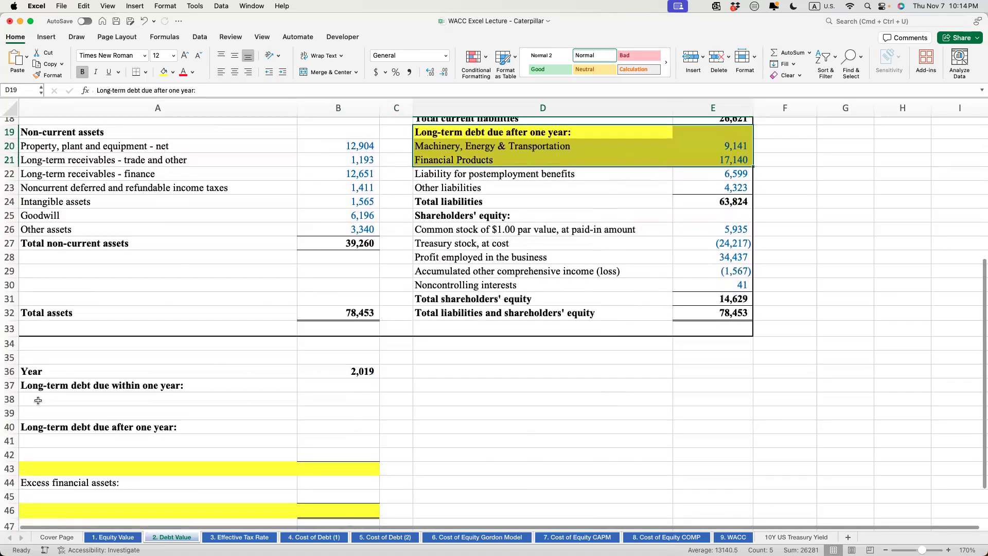
left_click(38, 401)
scroll(463, 282, "up", 2)
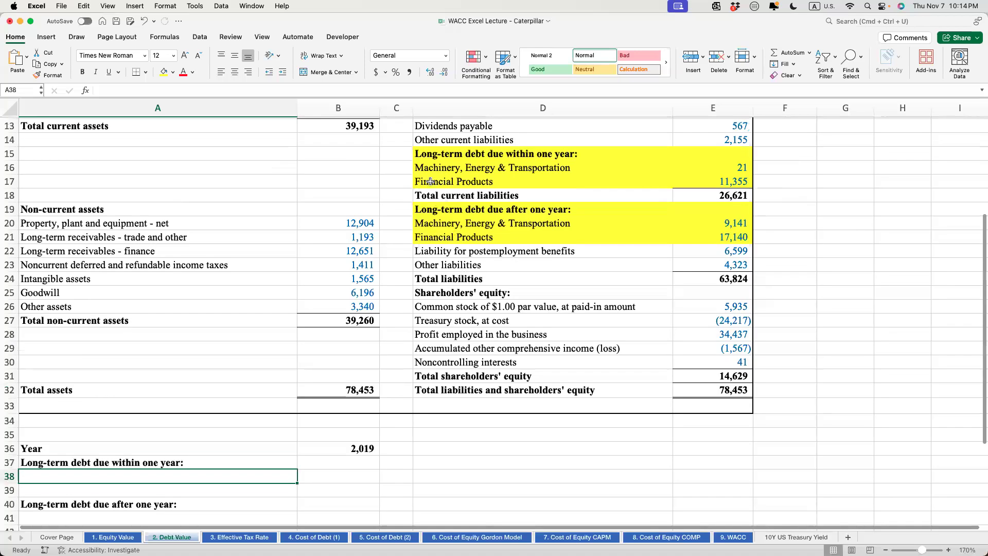
left_click_drag(434, 169, 493, 175)
key("super+c")
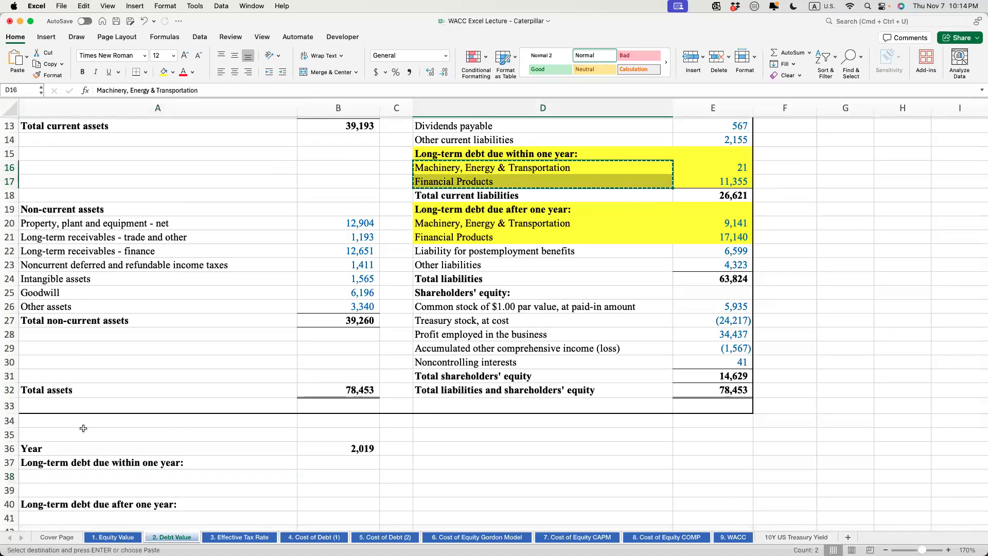
left_click(68, 472)
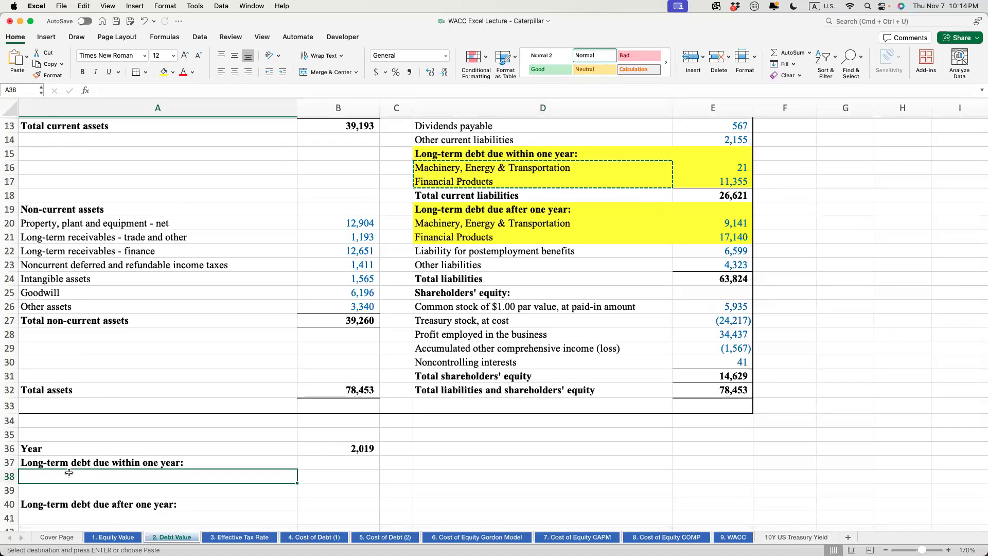
key("ctrl+super+v")
left_click(434, 160)
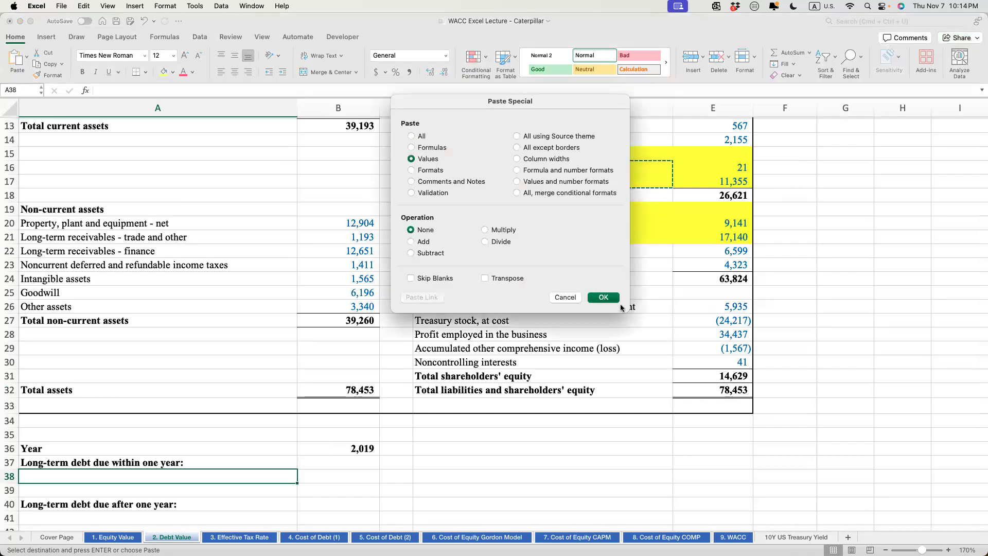
left_click(603, 297)
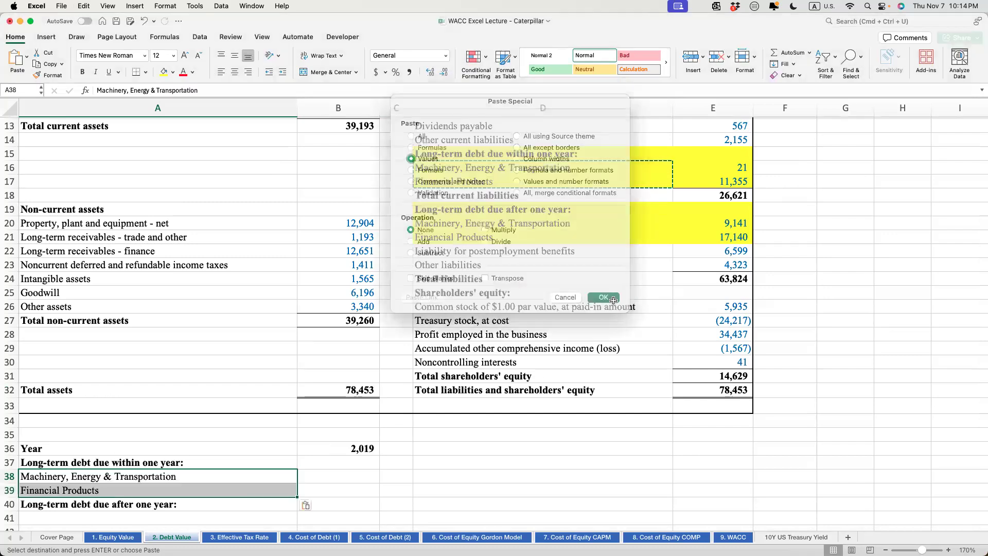
Step: Link B38 to E16 and B39 to E17 to bring in the long-term debt due within one year
left_click(348, 477)
type("=")
left_click(737, 167)
key("Return")
type("=")
left_click(736, 182)
key("Return")
Step: Paste the two copied debt labels into A41:A42 under Long-term debt due after one year
scroll(361, 480, "down", 1)
scroll(361, 480, "down", 3)
left_click(72, 422)
key("super+v")
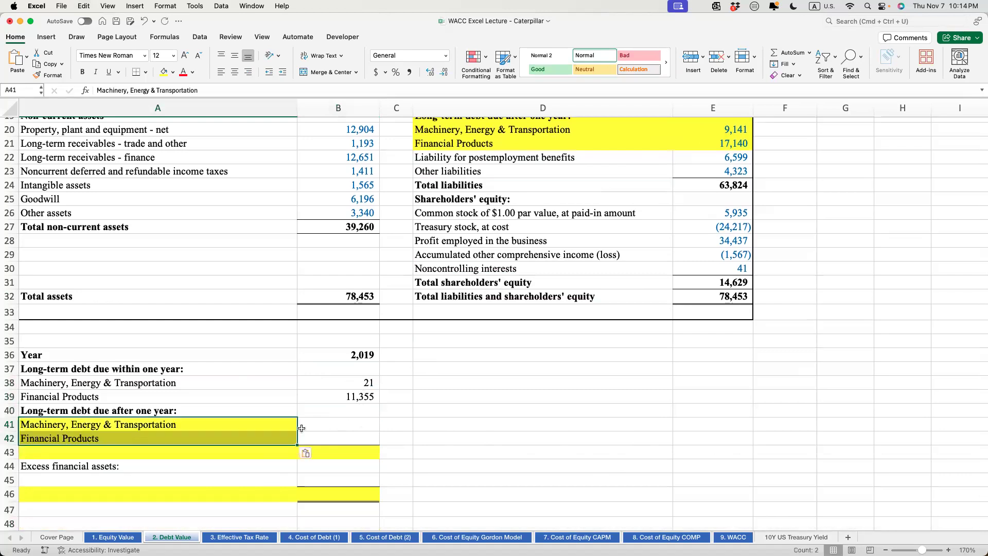
Step: Undo the paste of the two debt labels into A41:A42
key("super+z")
key("ctrl+super+v")
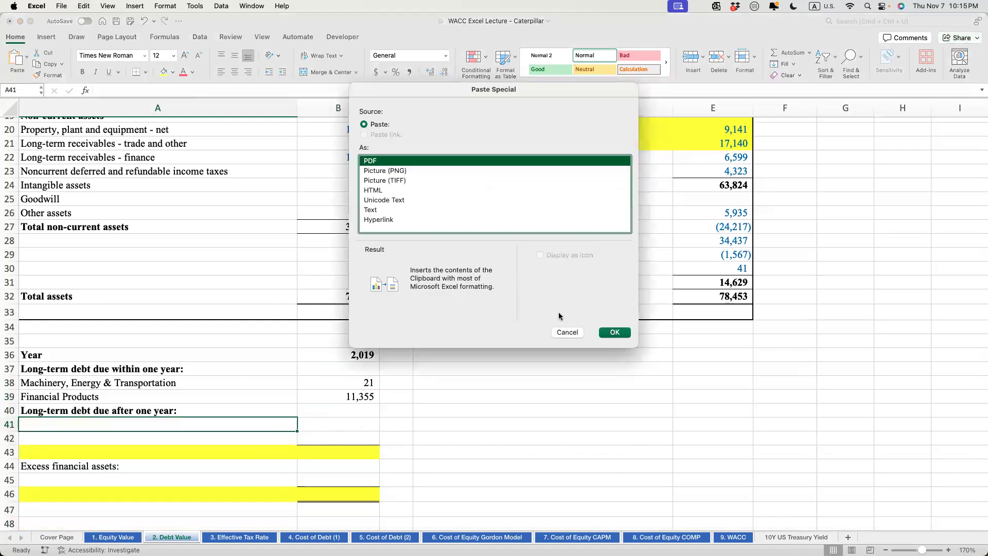
left_click(567, 332)
Step: Copy the labels Machinery, Energy & Transportation and Financial Products from D20:D21 into A41:A42 as values only
scroll(564, 289, "up", 2)
left_click_drag(423, 186, 488, 204)
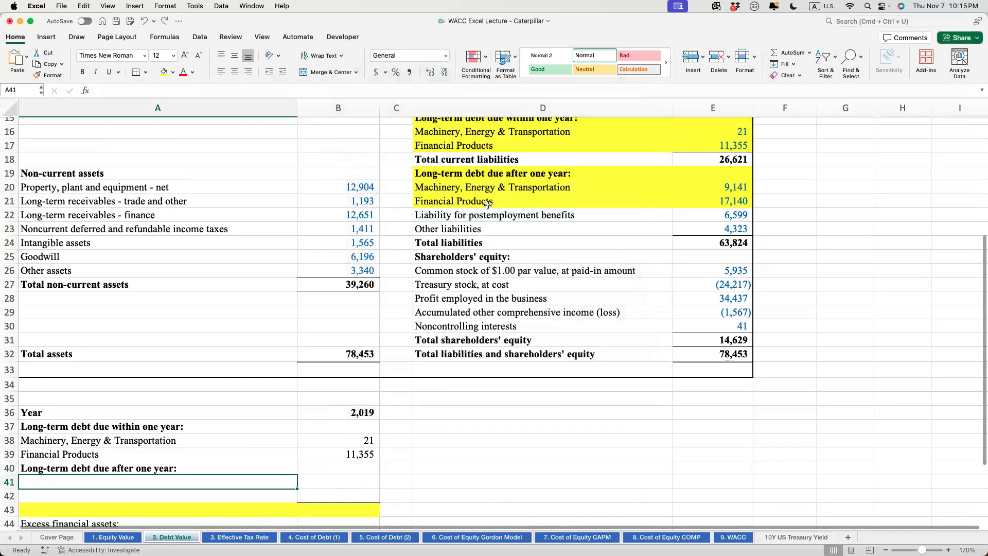
key("super+c")
left_click(131, 471)
key("Down")
key("ctrl+super+v")
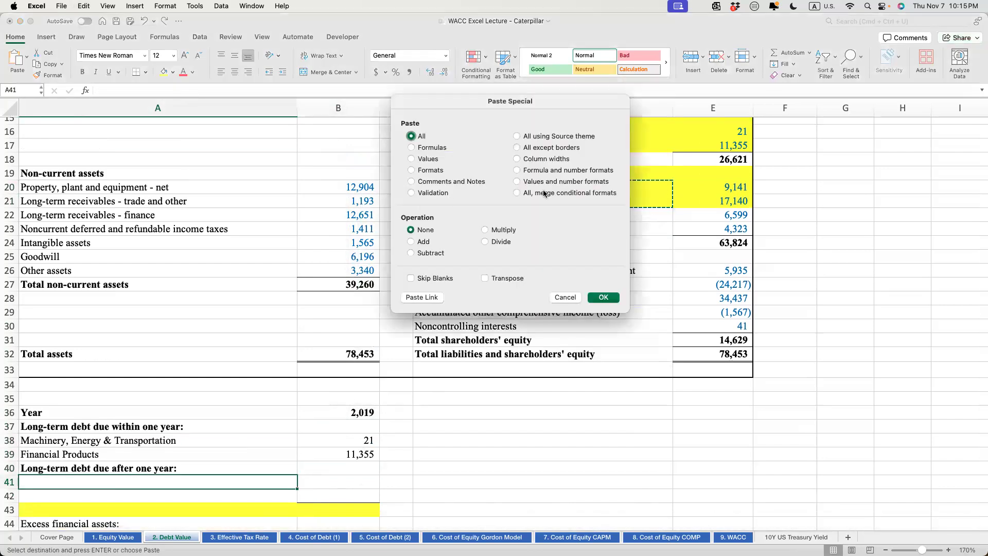
left_click(412, 159)
left_click(602, 297)
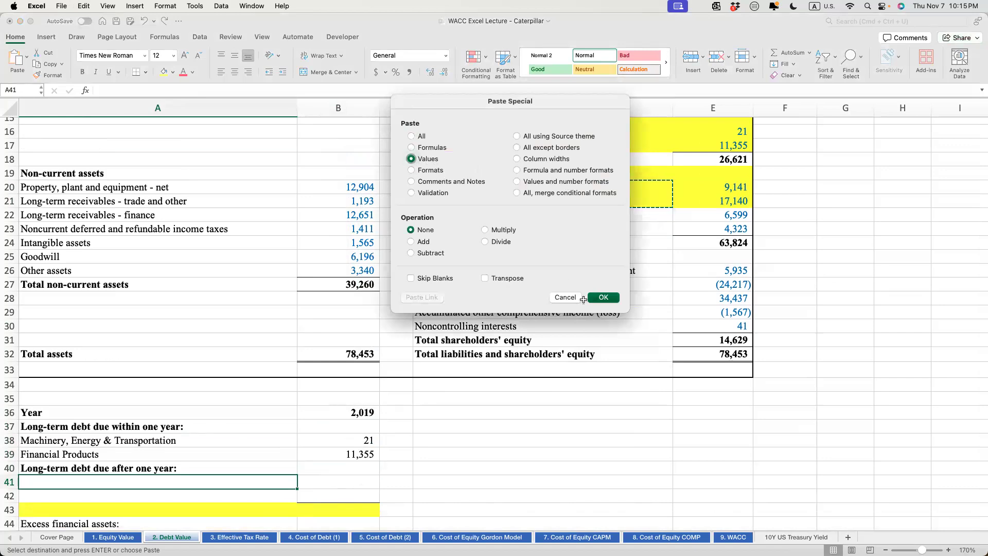
Step: Link B41 to E20 and fill the formula down to B42 to bring in the long-term debt due after one year
left_click(364, 477)
type("=")
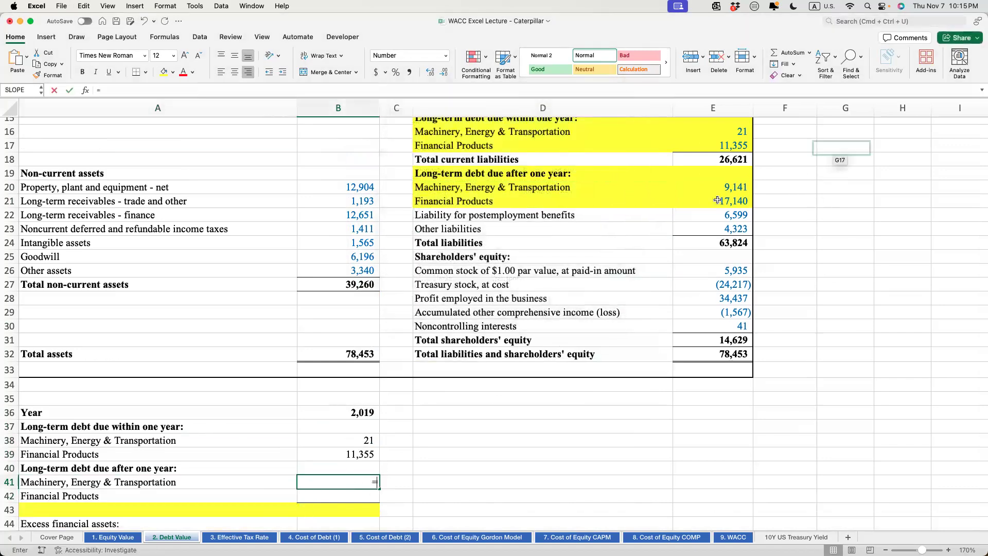
left_click(720, 190)
key("Return")
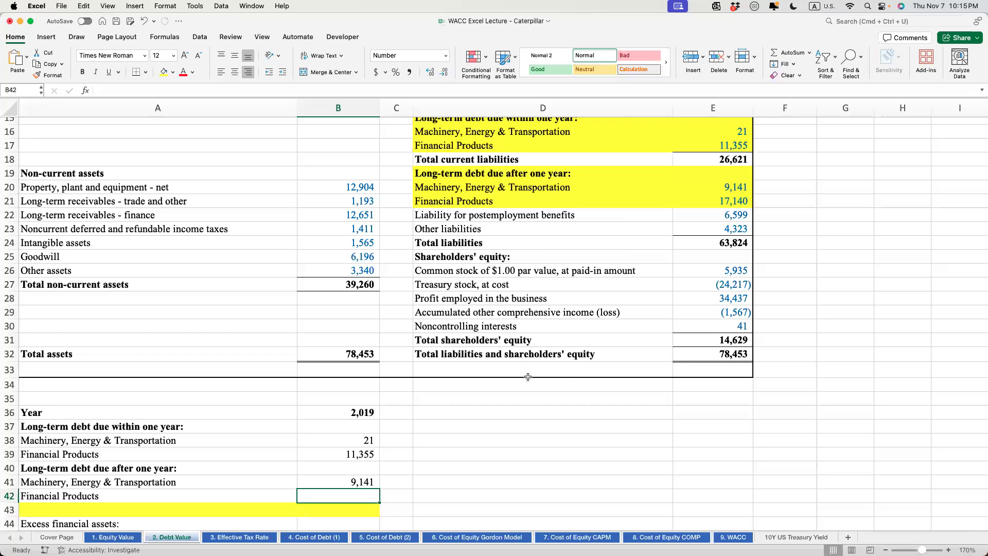
key("ctrl+d")
Step: Label A43 Total Debt and sum the debt items with =SUM(B38:B42) in B43
scroll(514, 370, "down", 1)
scroll(513, 371, "down", 3)
left_click(146, 443)
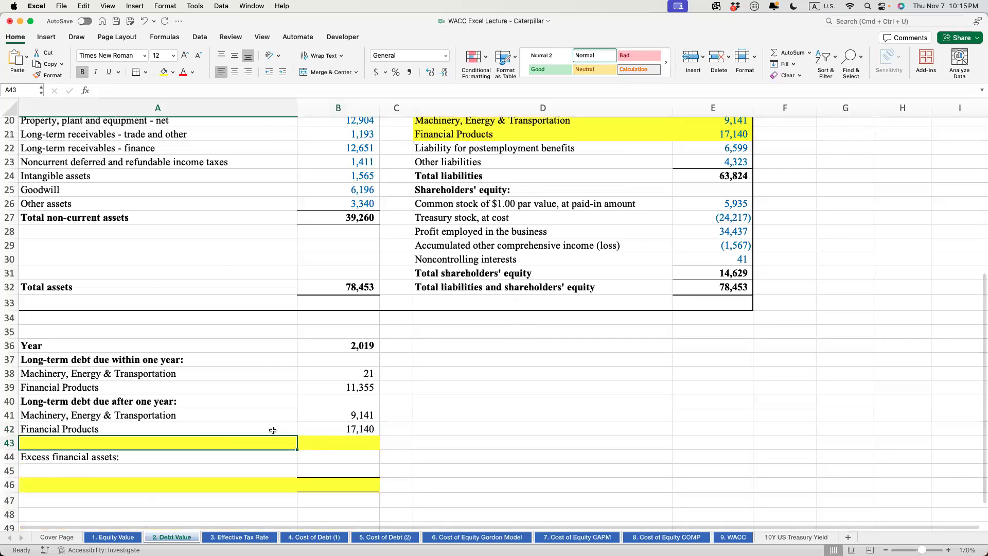
type("Total Debt")
key("Tab")
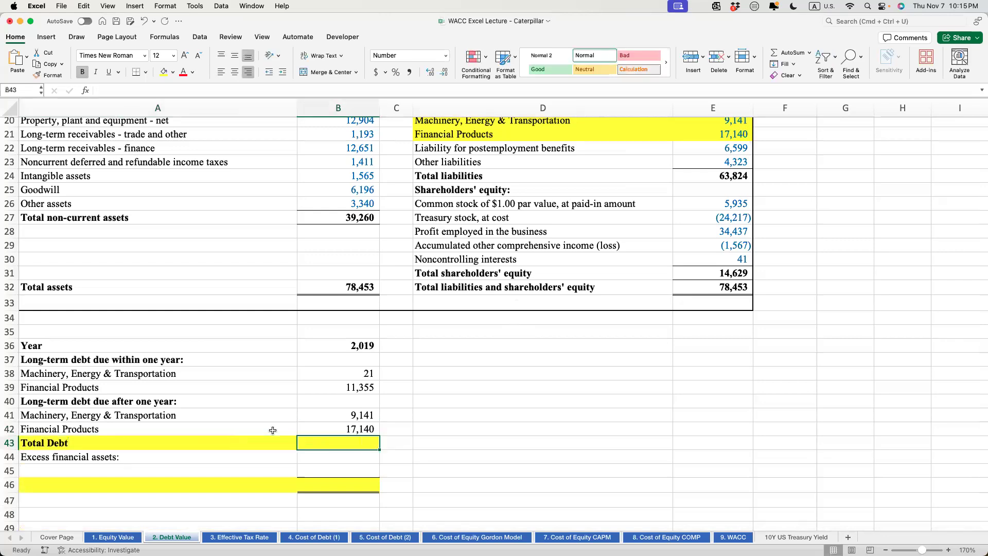
type("=SUM(")
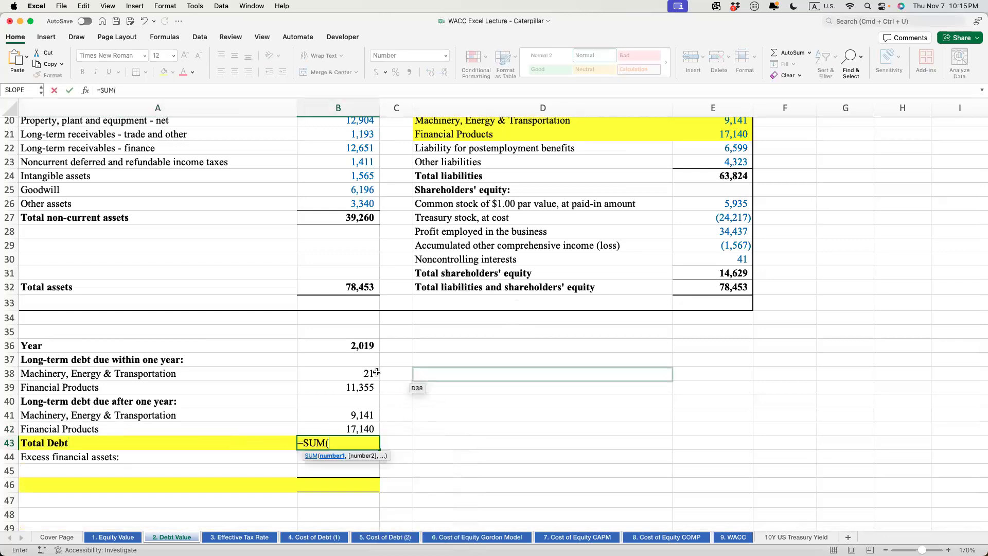
left_click_drag(364, 370, 361, 430)
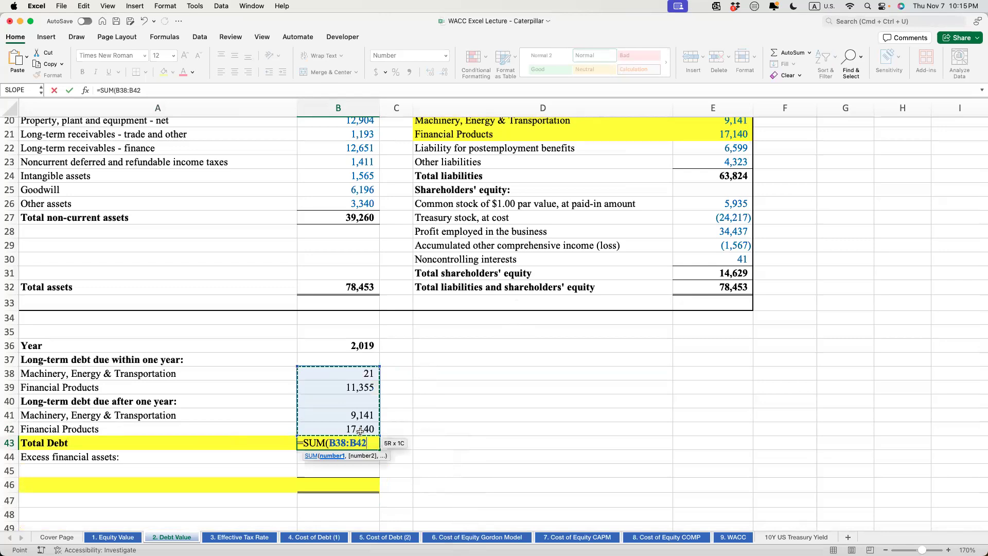
key("Return")
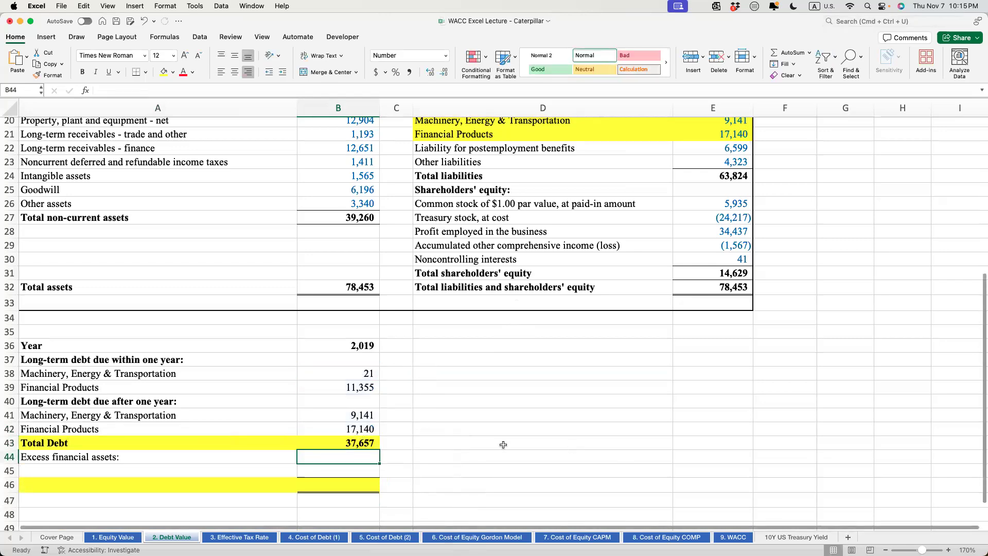
Step: Copy the Cash and cash equivalents label from A8 of the balance sheet into A45 under Excess financial assets
scroll(176, 458, "down", 1)
left_click(151, 462)
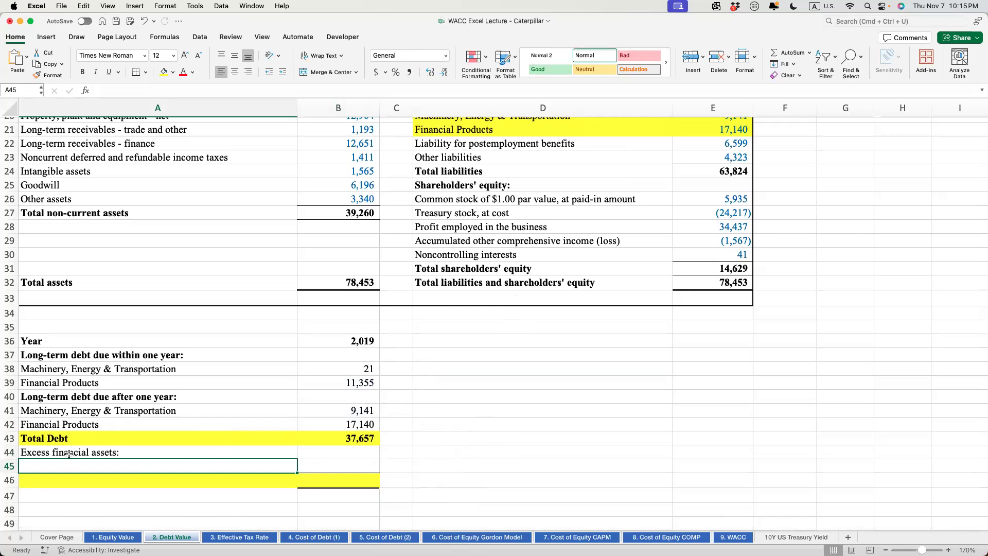
scroll(69, 454, "up", 2)
scroll(44, 435, "down", 3)
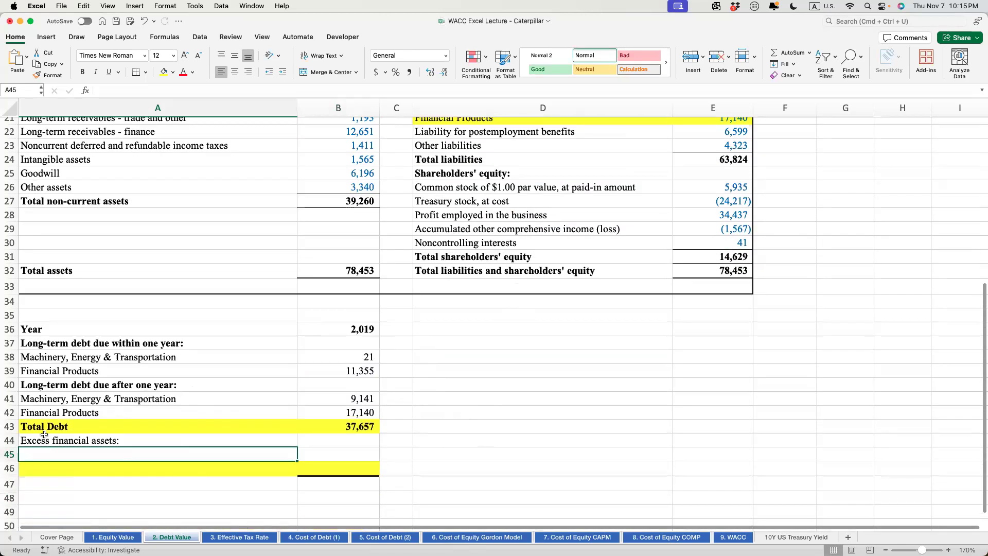
scroll(240, 430, "up", 3)
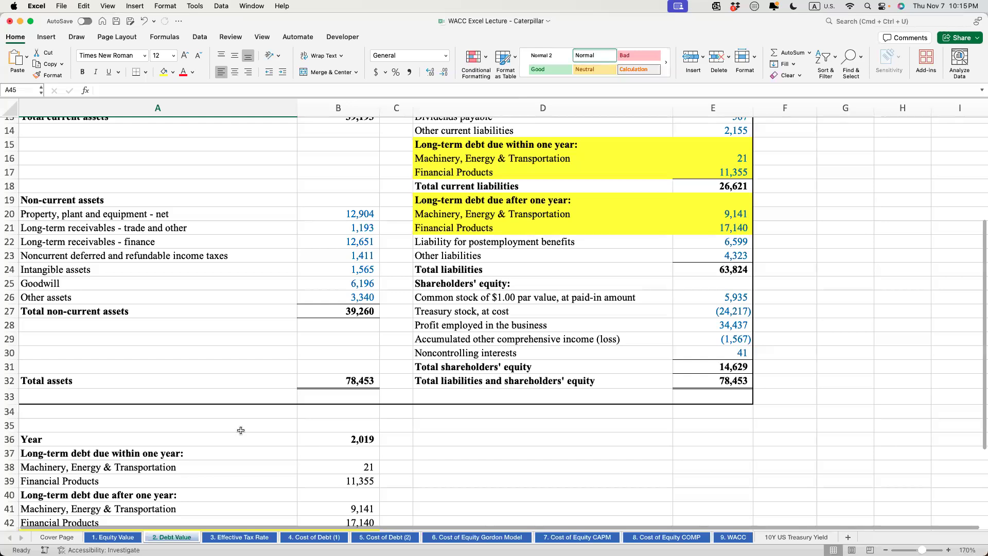
scroll(615, 280, "up", 4)
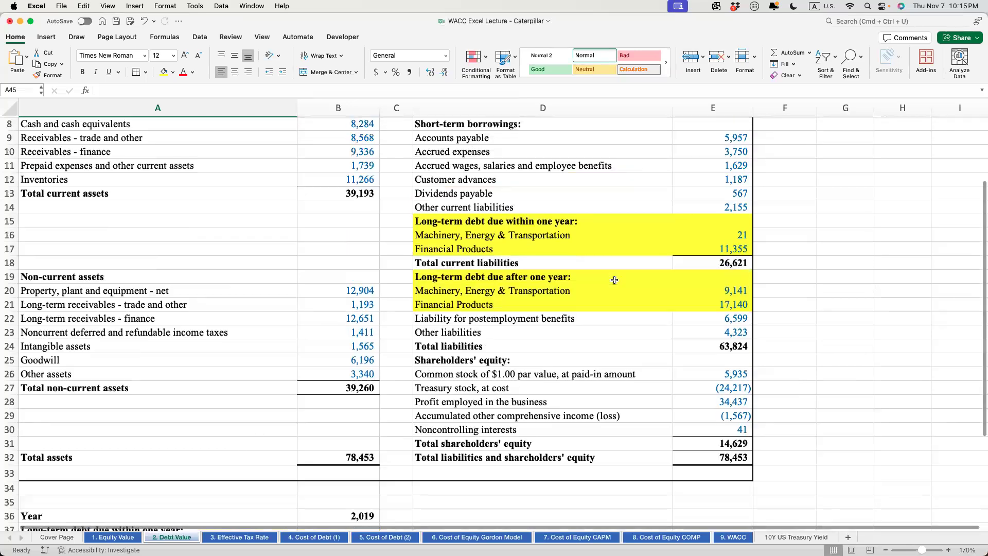
scroll(615, 280, "up", 1)
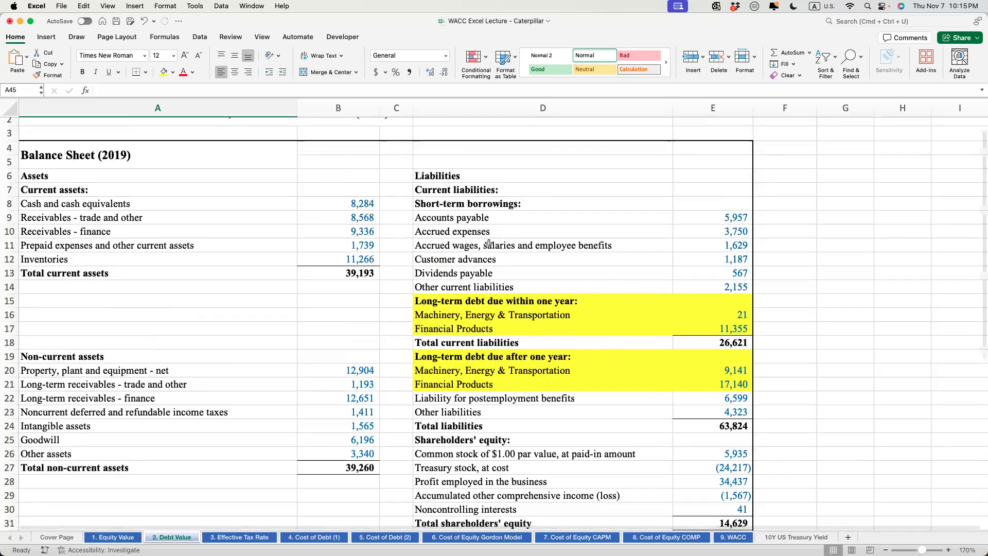
left_click(73, 204)
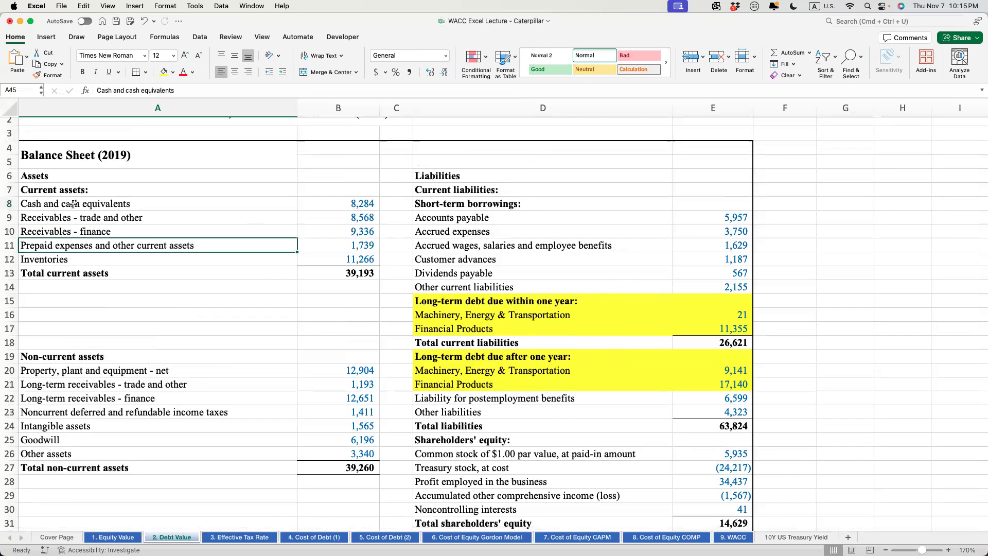
key("super+c")
scroll(158, 237, "down", 7)
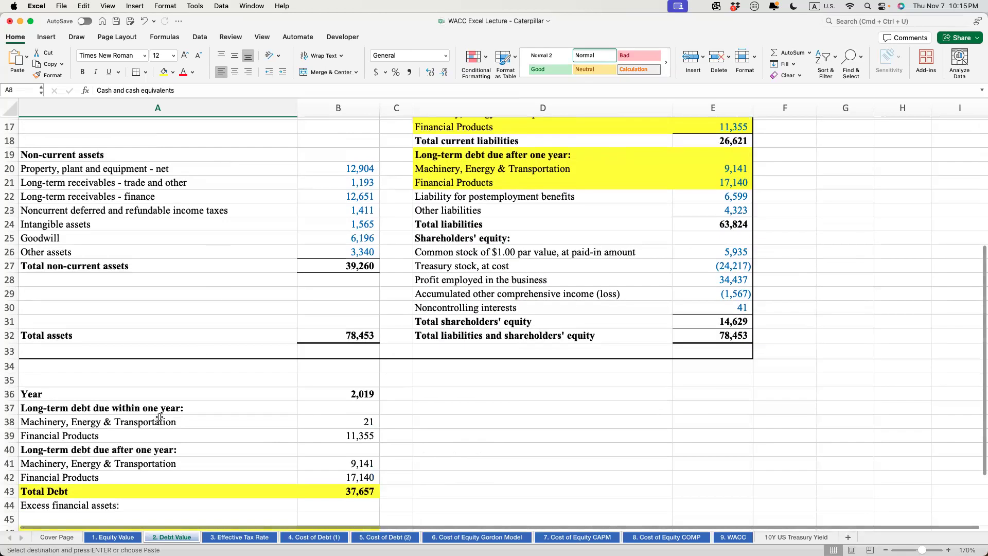
left_click(88, 425)
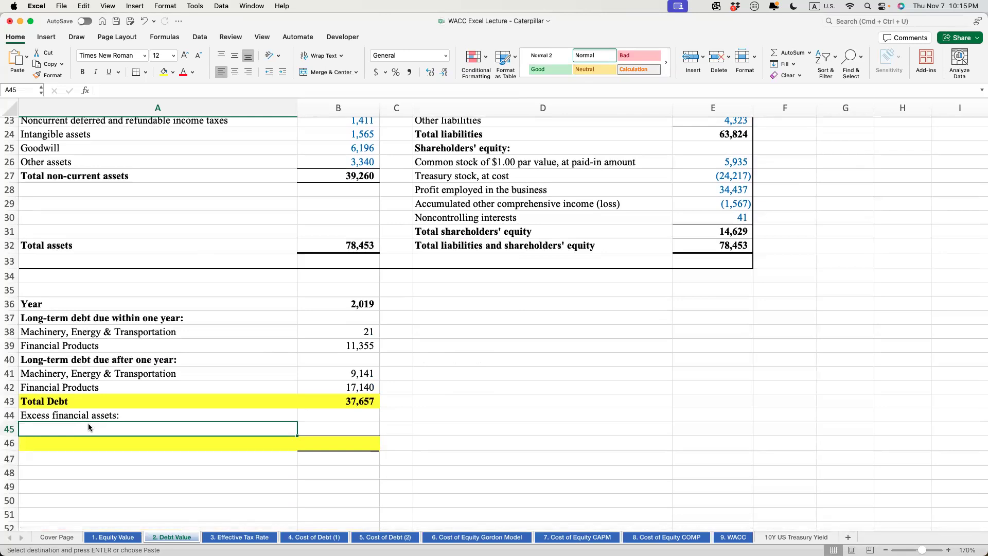
key("super+v")
Step: Link B45 to the balance sheet's cash and cash equivalents amount in B8
left_click(367, 428)
type("=")
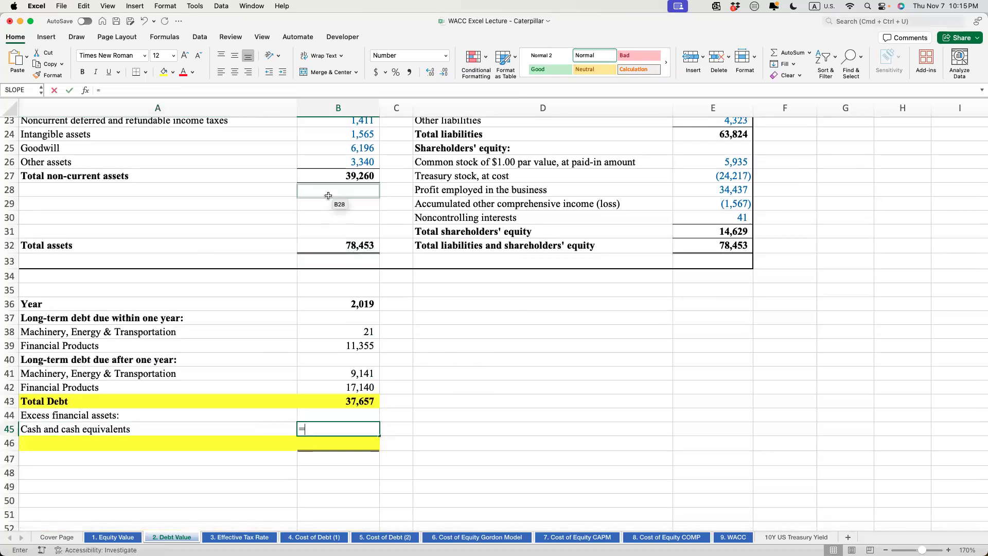
scroll(340, 185, "up", 6)
left_click(342, 150)
key("Return")
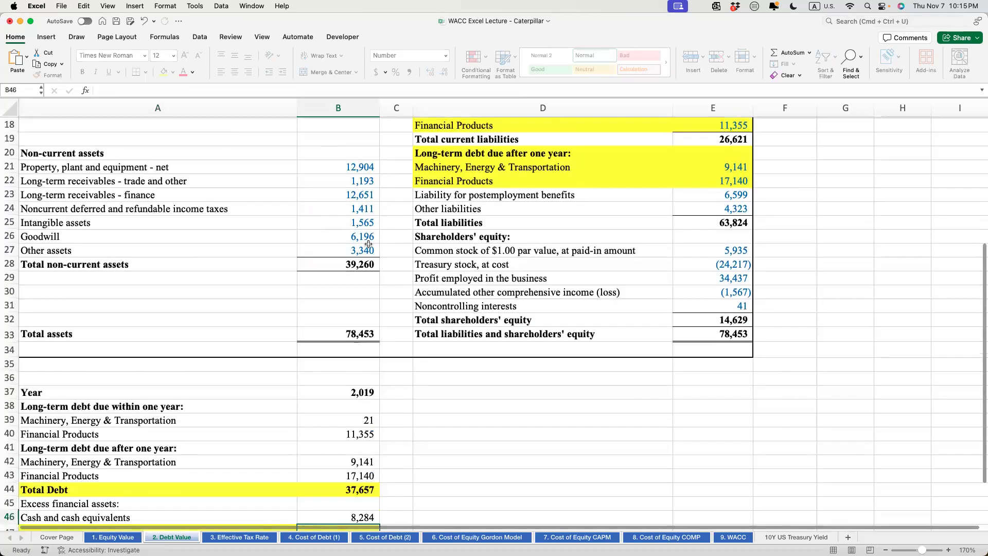
Step: Label A46 Total Net Debt and compute it in B46 as =B43-B45
left_click(122, 397)
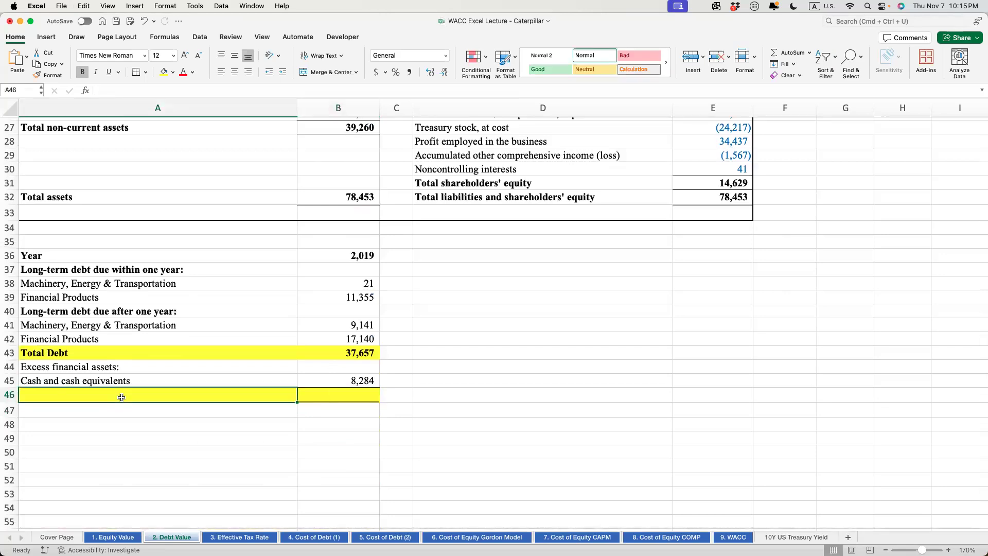
type("Total Net Debt")
key("Tab")
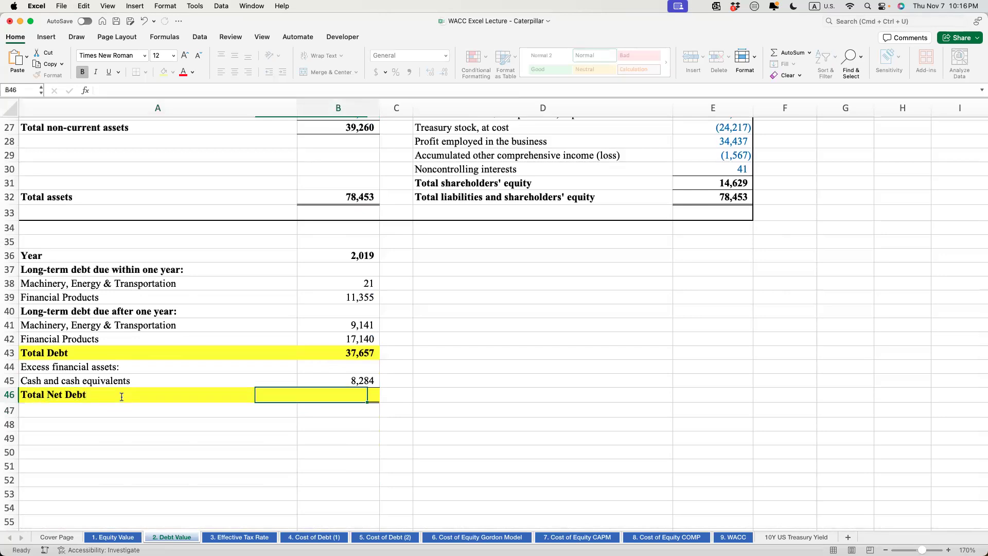
type("=B43")
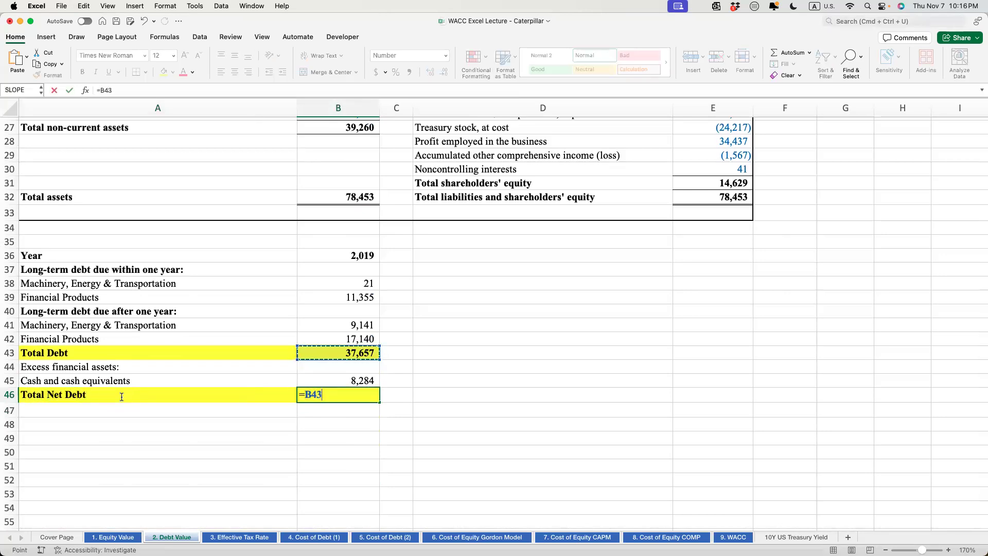
type("-B45")
key("Return")
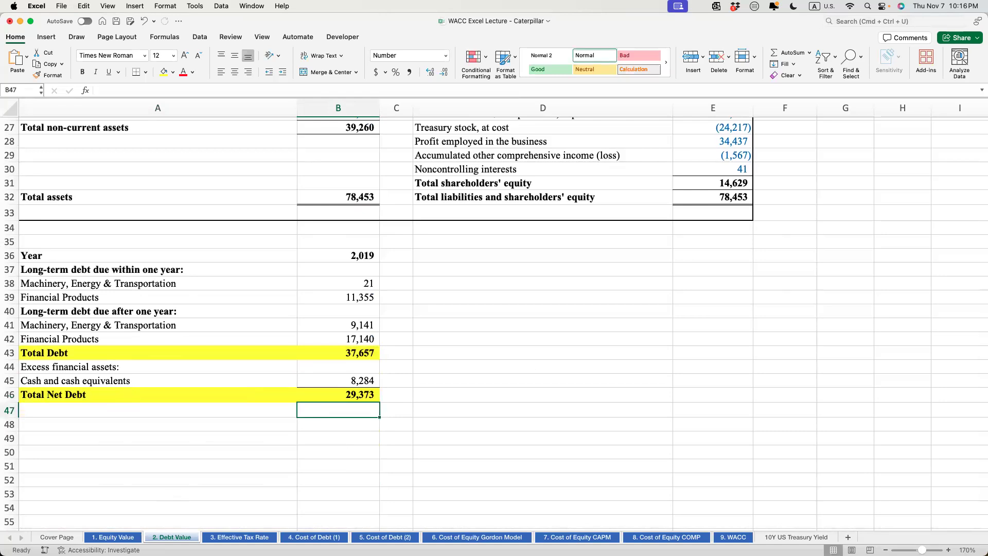
Step: Examine the income statement on the Effective Tax Rate sheet, focusing on consolidated profit before taxes and the provision for income taxes
left_click(246, 538)
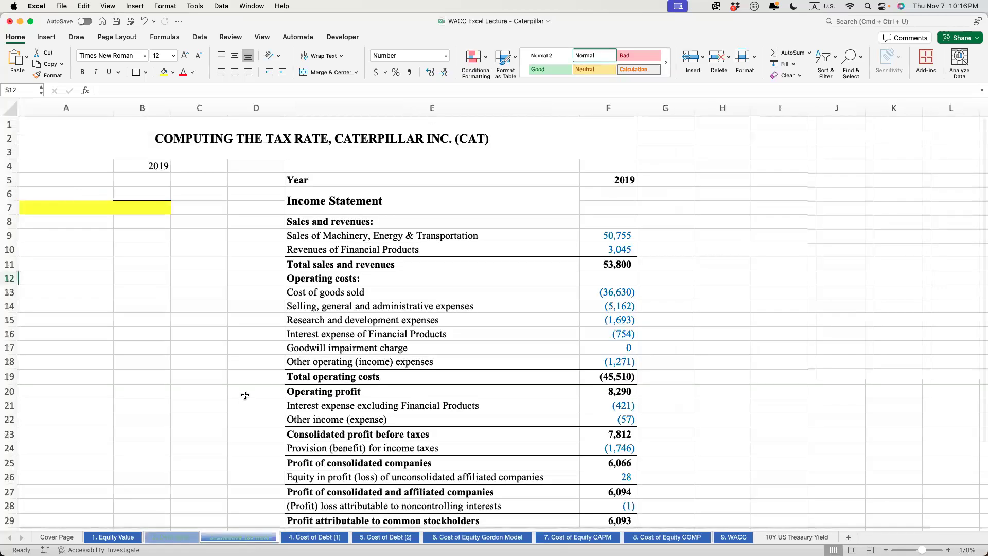
scroll(247, 399, "right", 3)
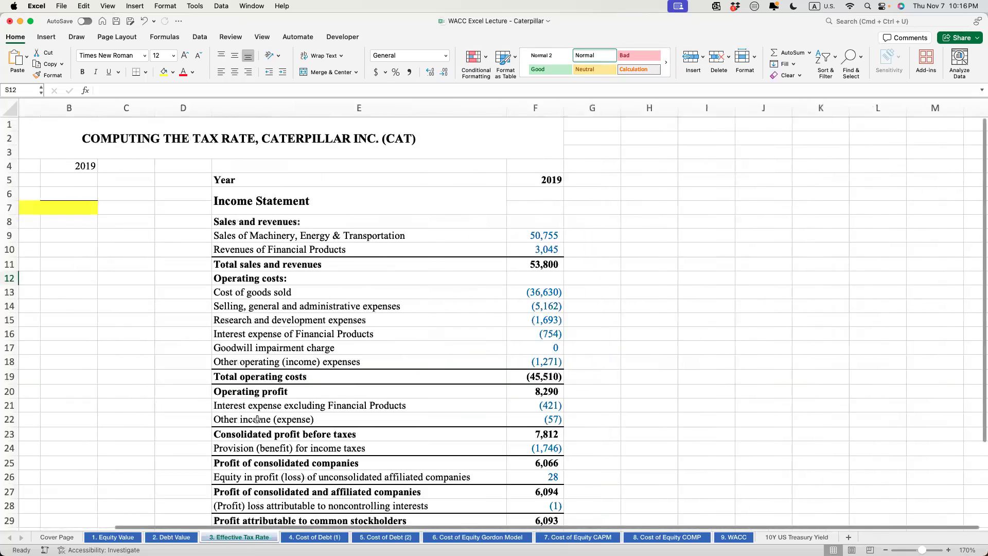
scroll(257, 420, "left", 2)
scroll(395, 441, "down", 5)
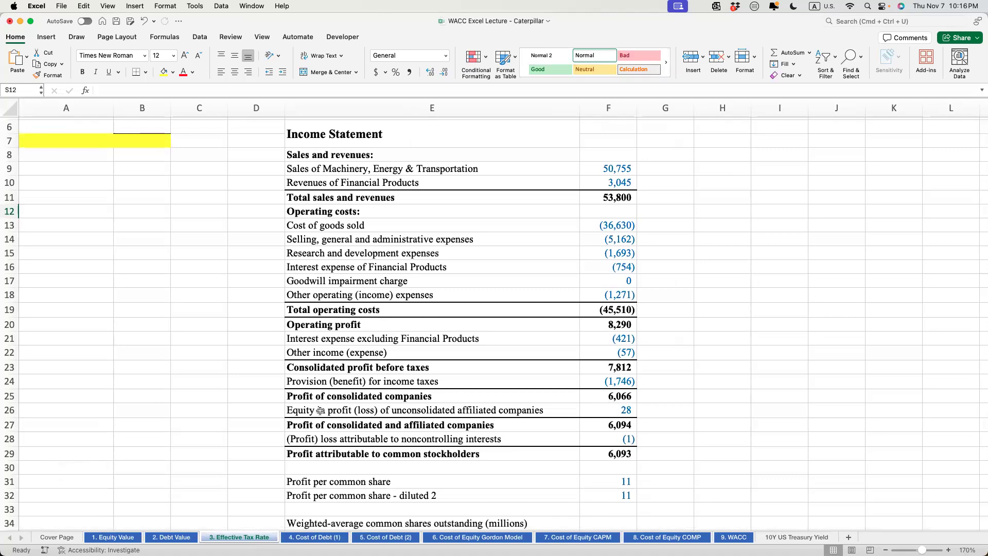
left_click(322, 381)
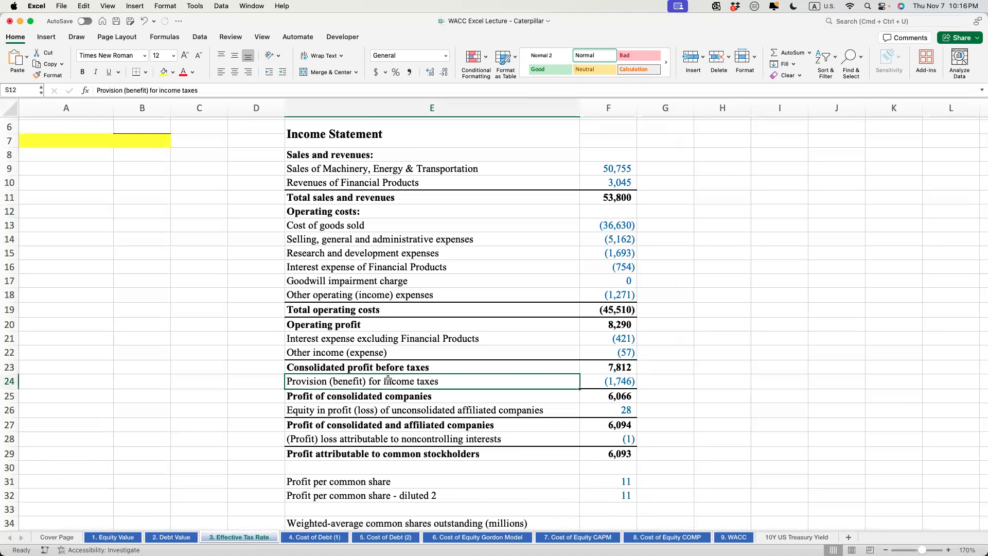
left_click(316, 366)
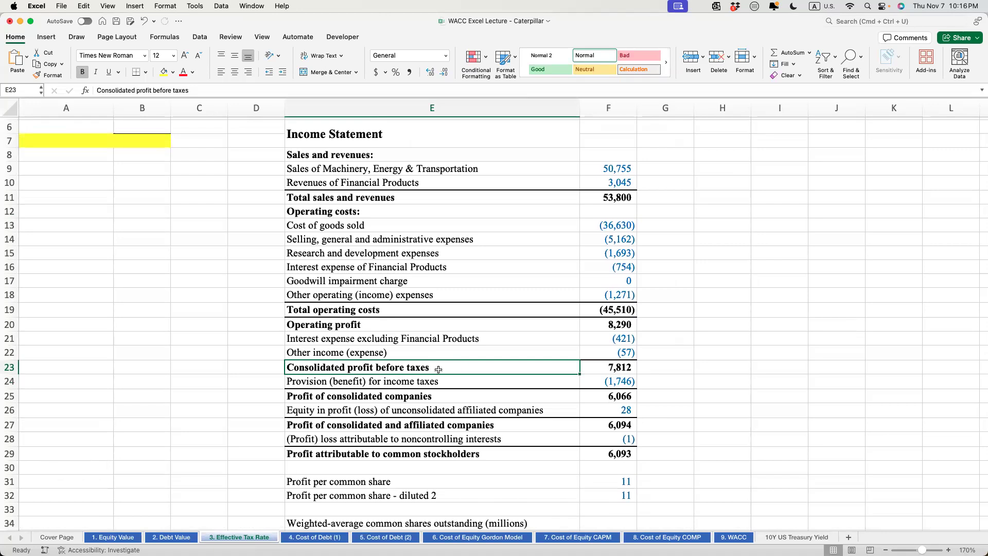
scroll(438, 369, "right", 1)
scroll(438, 370, "left", 1)
scroll(355, 373, "right", 2)
scroll(355, 374, "left", 2)
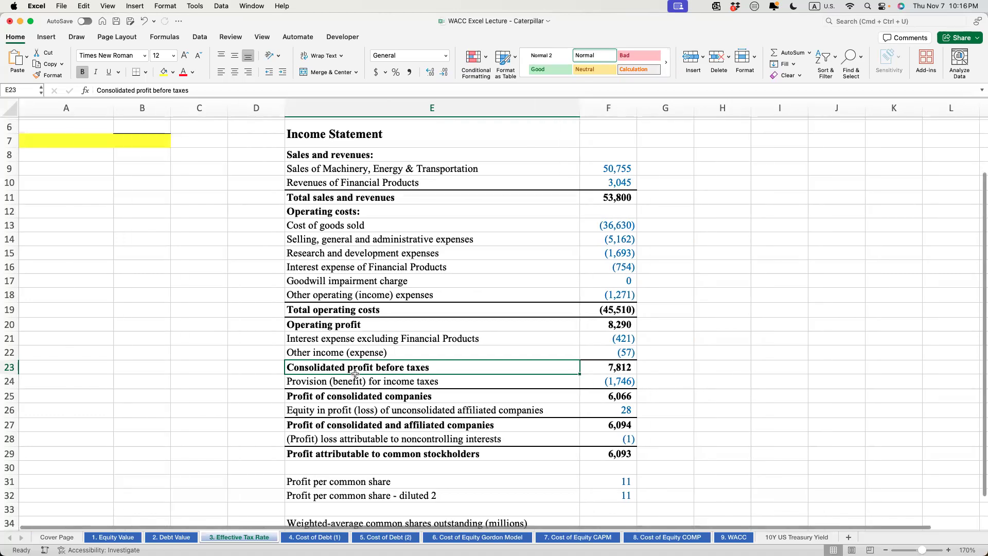
scroll(215, 378, "up", 3)
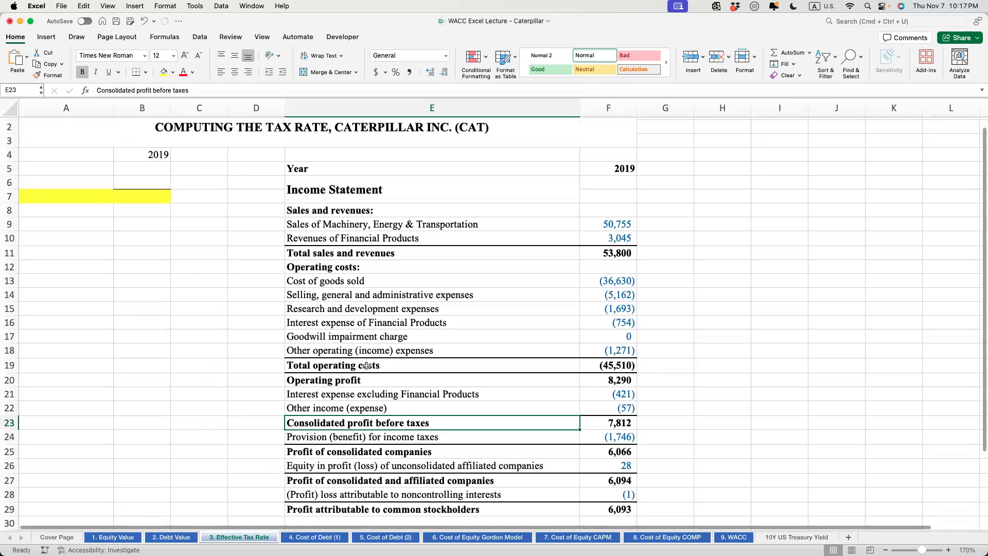
Step: Link A6 to the Consolidated profit before taxes label in E23 and fill the formula down to A7
left_click(78, 182)
type("=")
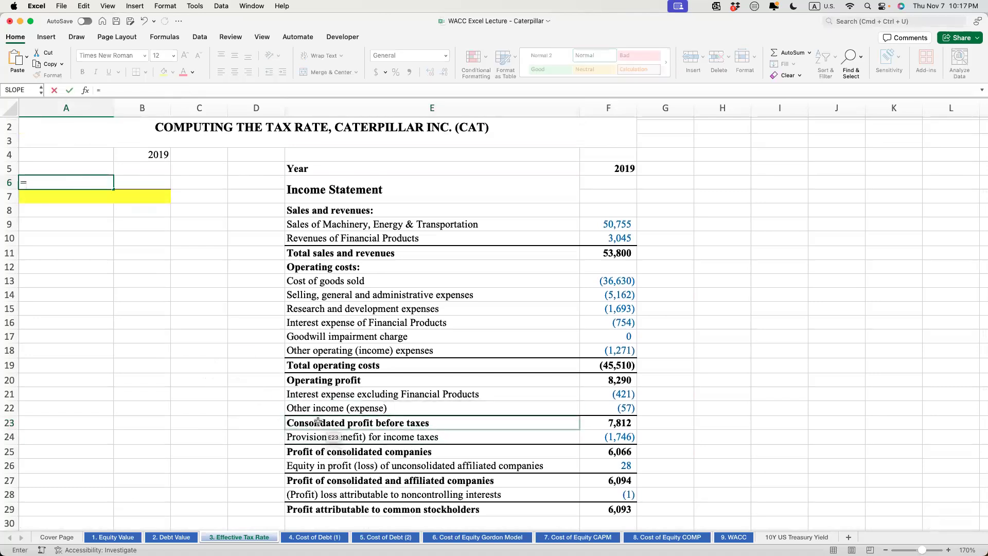
left_click(318, 422)
key("Return")
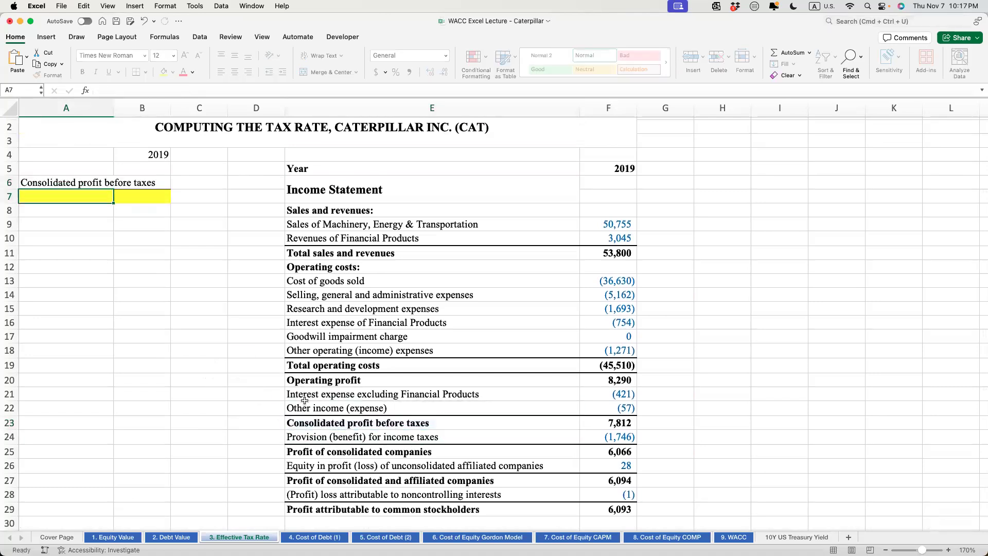
key("super+d")
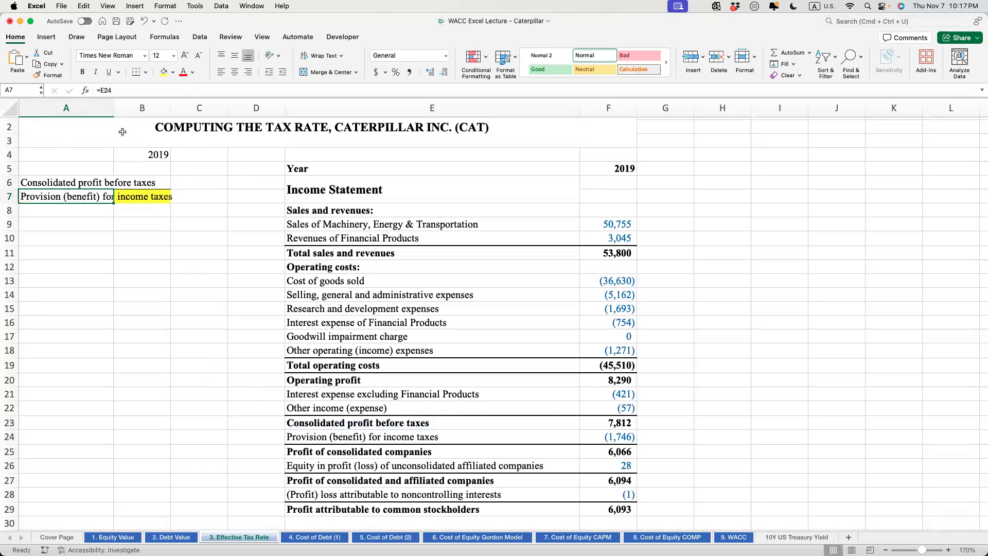
Step: Undo the widening of column A and the label formulas entered in A6 and A7
left_click_drag(115, 110, 177, 109)
left_click(216, 173)
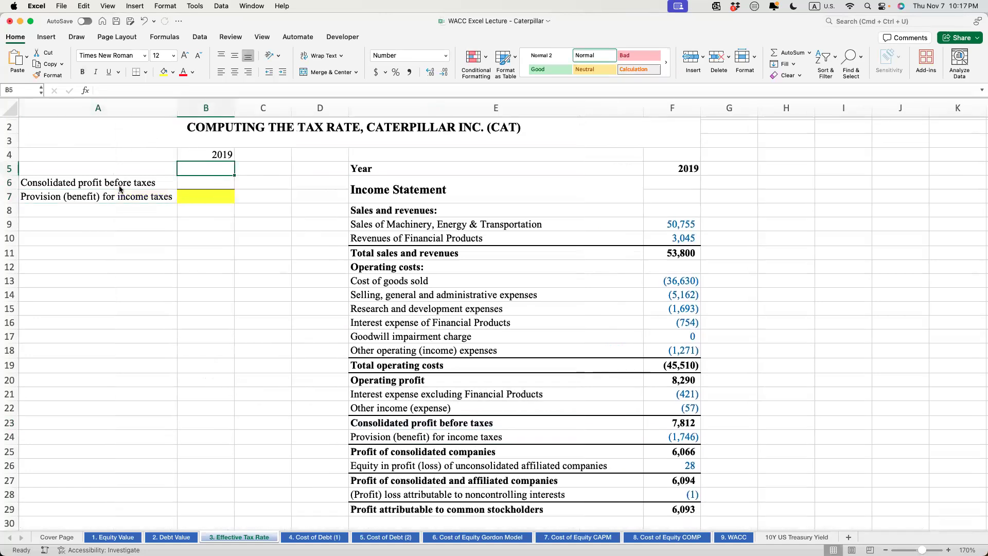
key("super+z")
key("super+z")
key("super+z")
Step: Link A5 to the Consolidated profit before taxes label in E23, widen column A, and fill the formula down to A6
type("=")
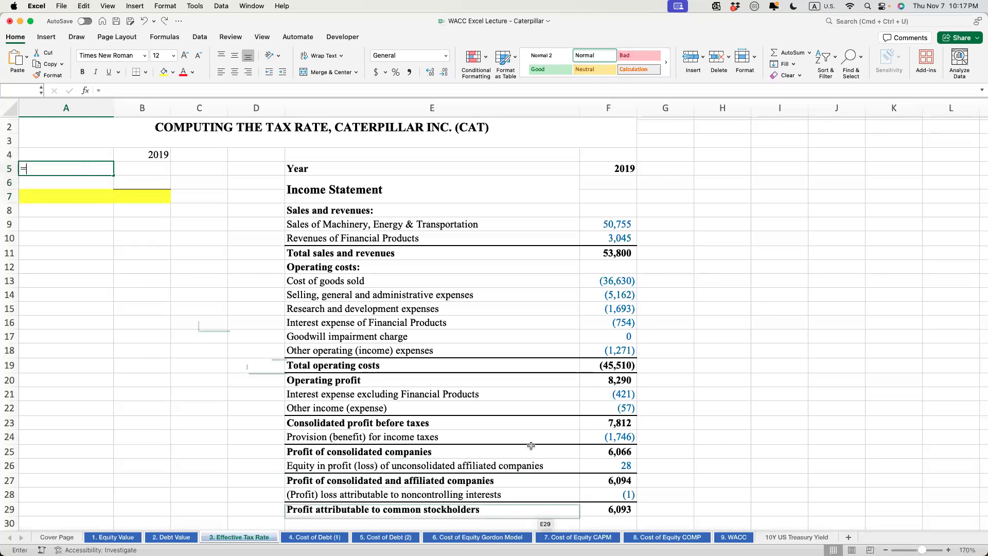
left_click(388, 425)
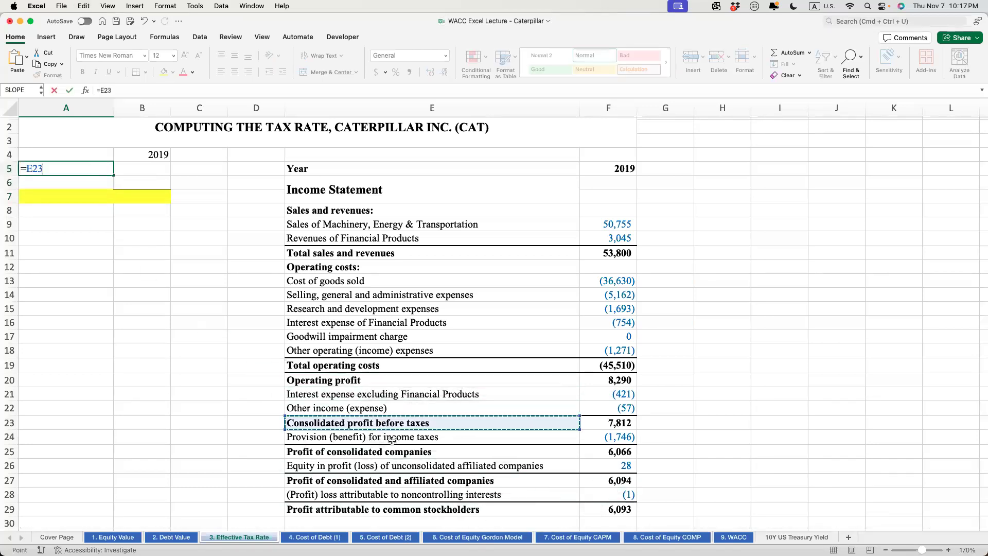
key("Return")
left_click_drag(113, 109, 161, 108)
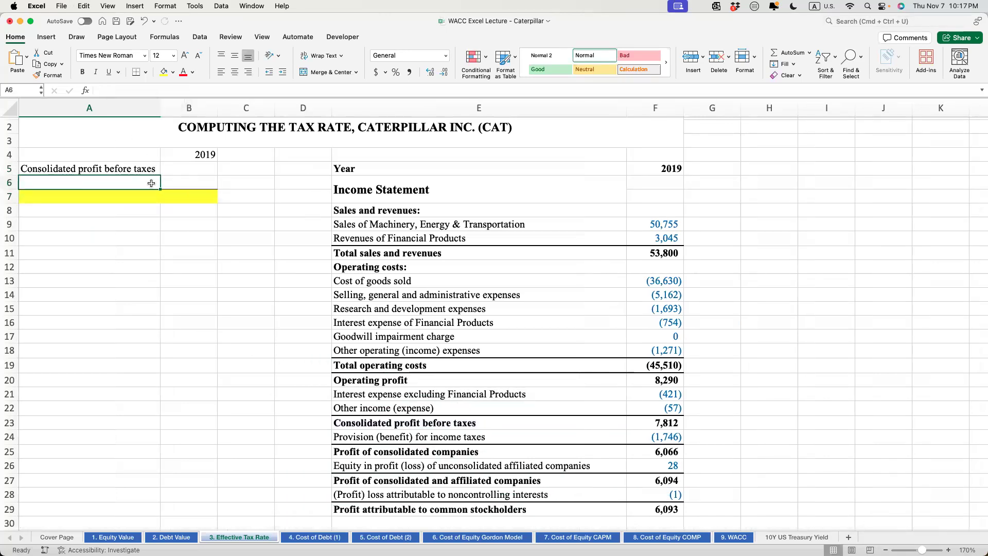
key("ctrl+d")
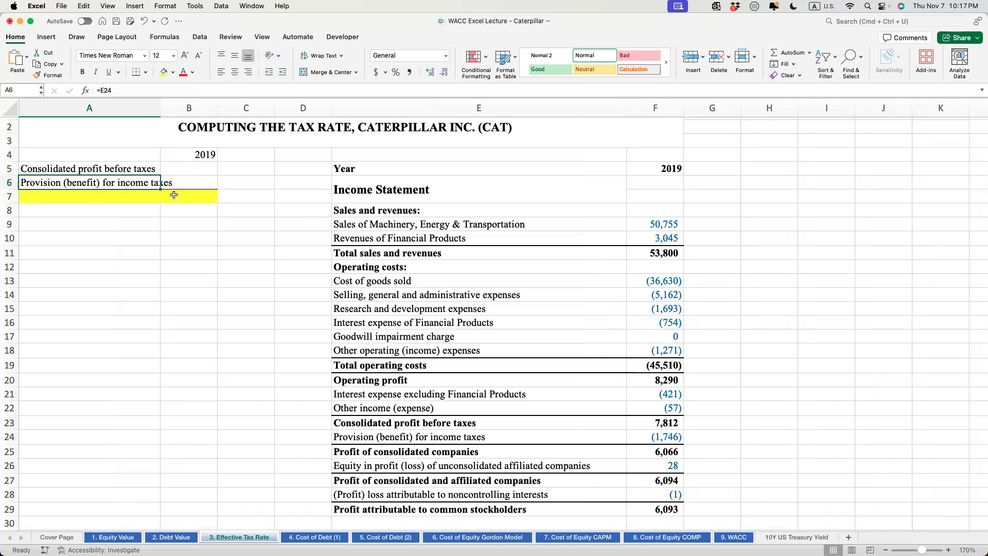
Step: Link B5 to the 2019 consolidated profit before taxes in F23 and widen column A to fit both labels
left_click(196, 167)
type("=")
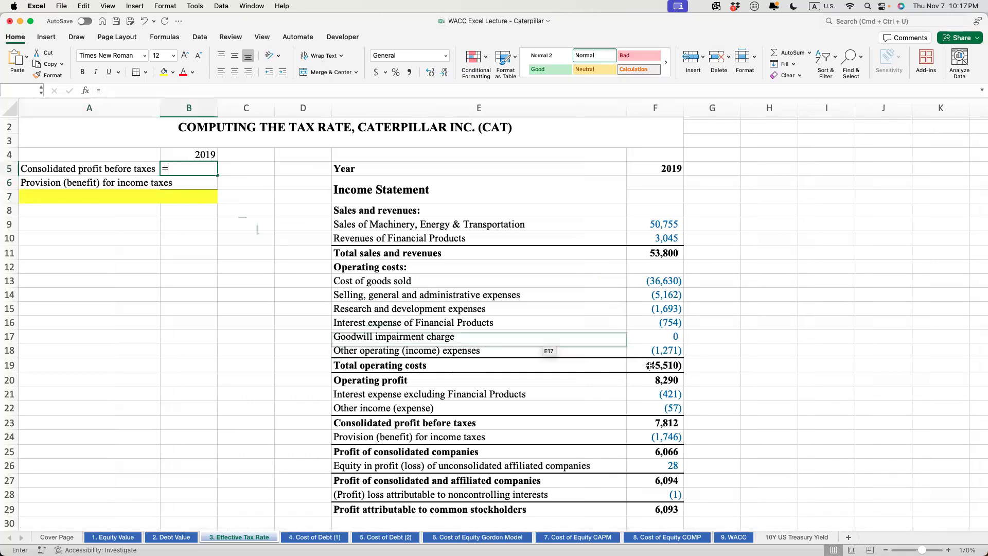
left_click(668, 420)
key("Return")
left_click_drag(158, 106, 175, 106)
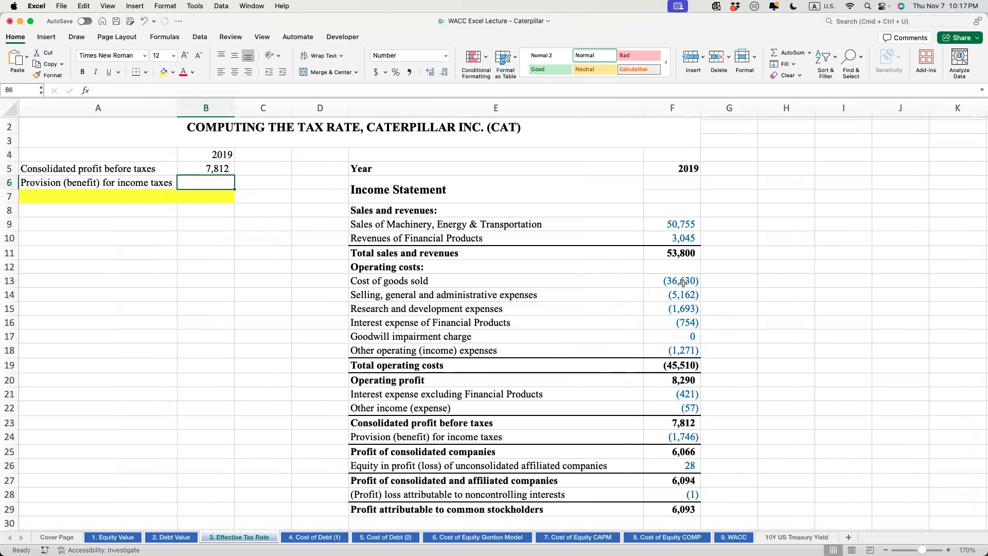
Step: Examine the sign convention of the income statement's operating costs and its provision for income taxes in row 24
left_click_drag(485, 221, 670, 335)
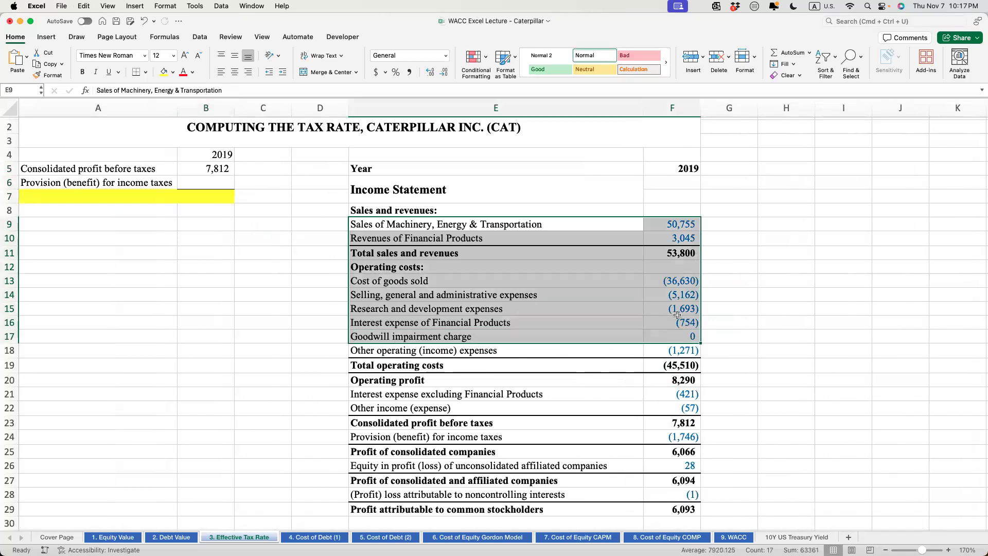
left_click(672, 281)
left_click_drag(672, 280, 673, 320)
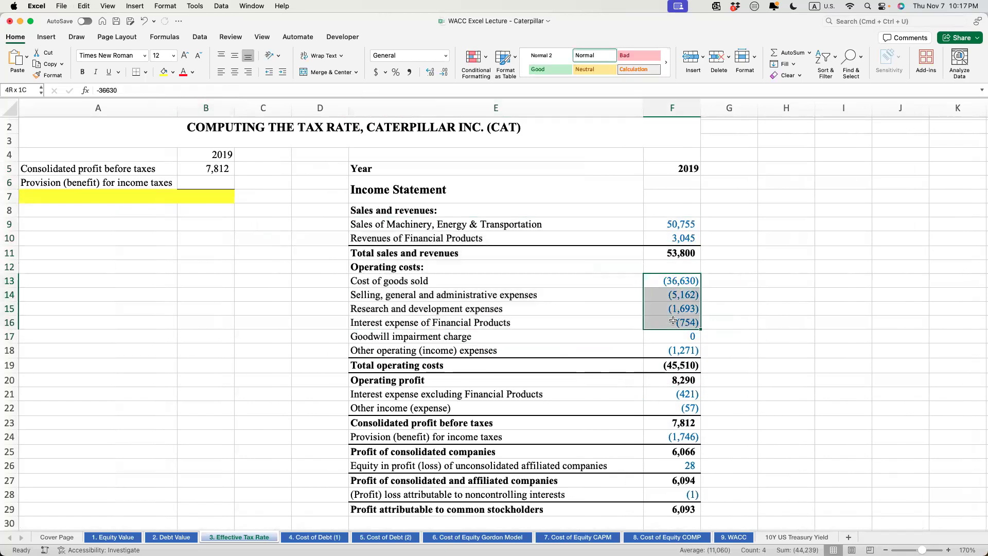
left_click_drag(673, 321, 675, 354)
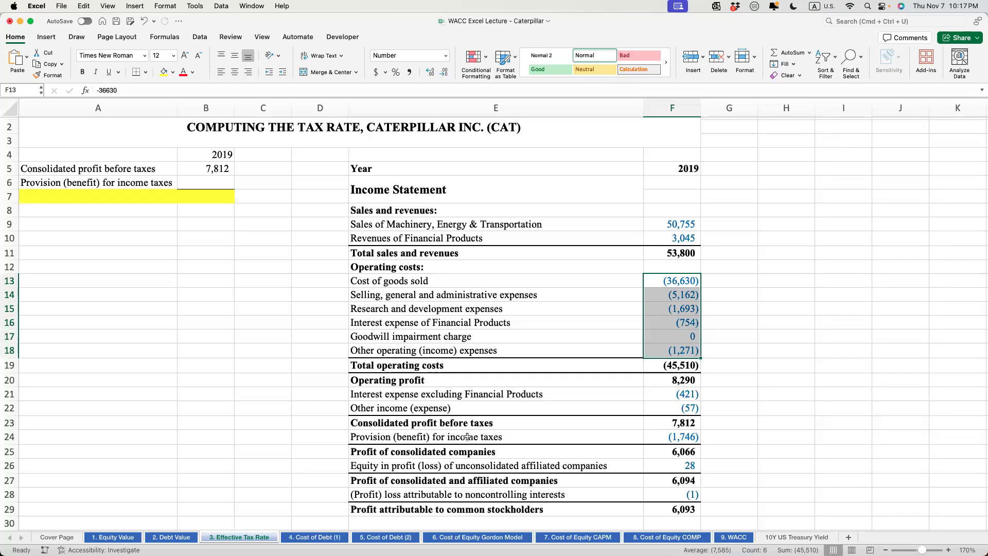
left_click(672, 439)
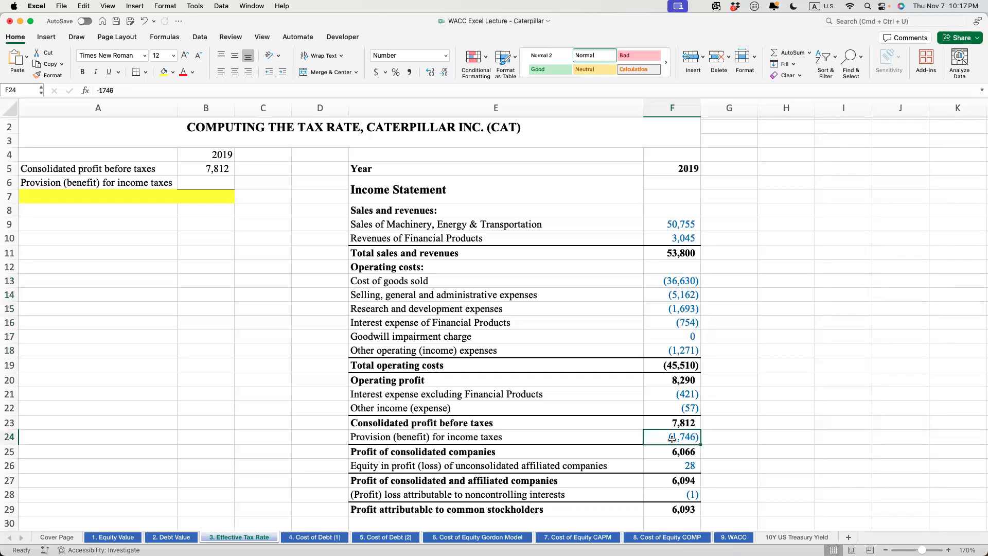
left_click(427, 437)
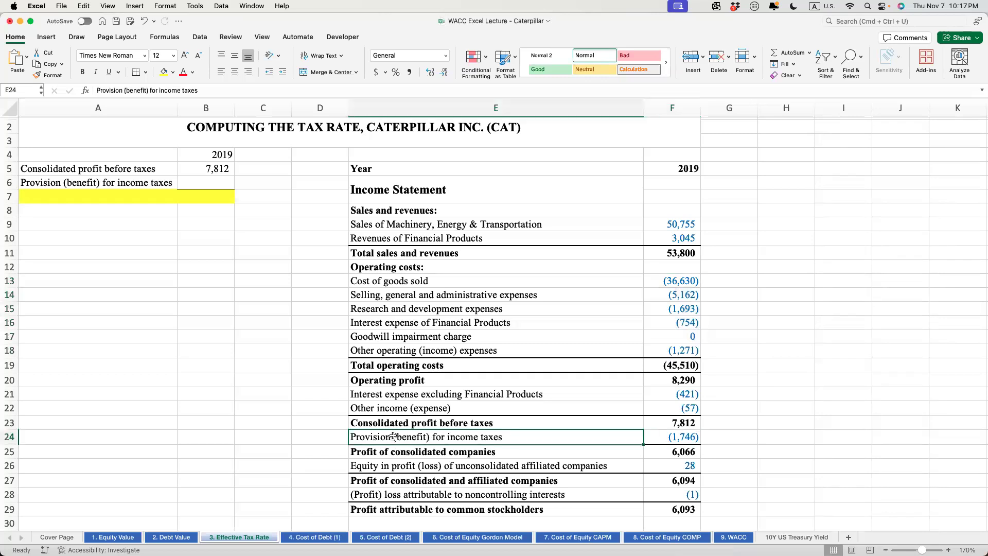
left_click(669, 439)
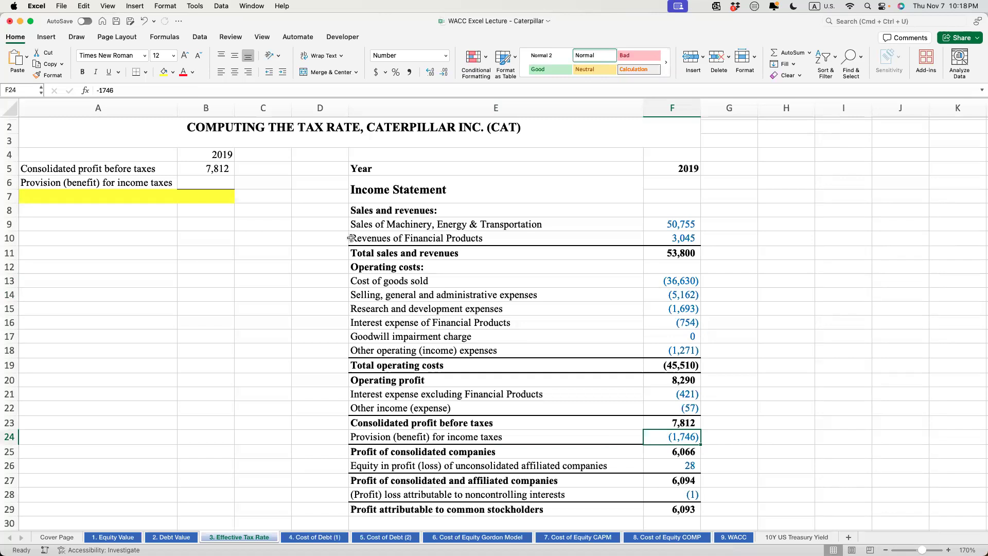
Step: Enter the provision for income taxes in B6 as =-F24 to reverse its sign
left_click(206, 182)
type("=-")
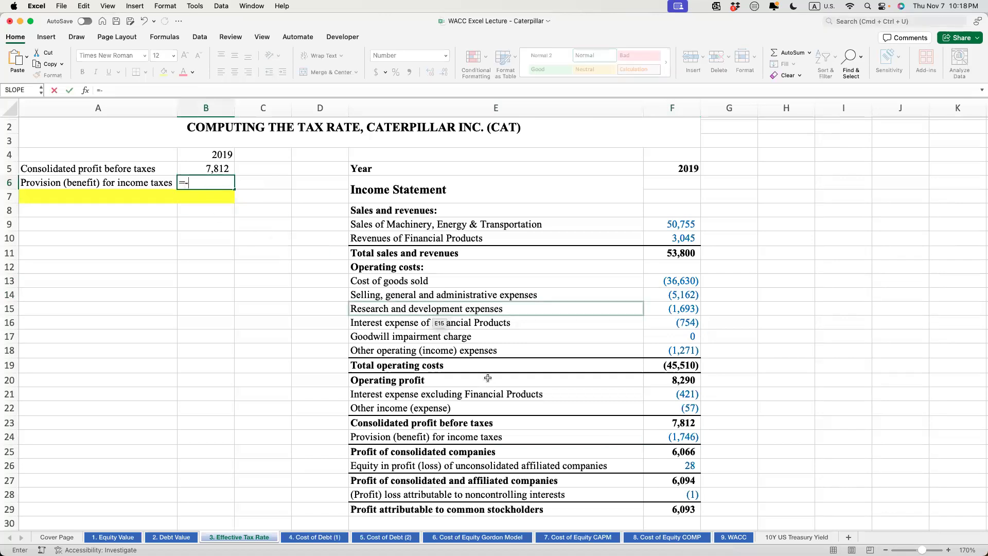
left_click(681, 437)
key("Return")
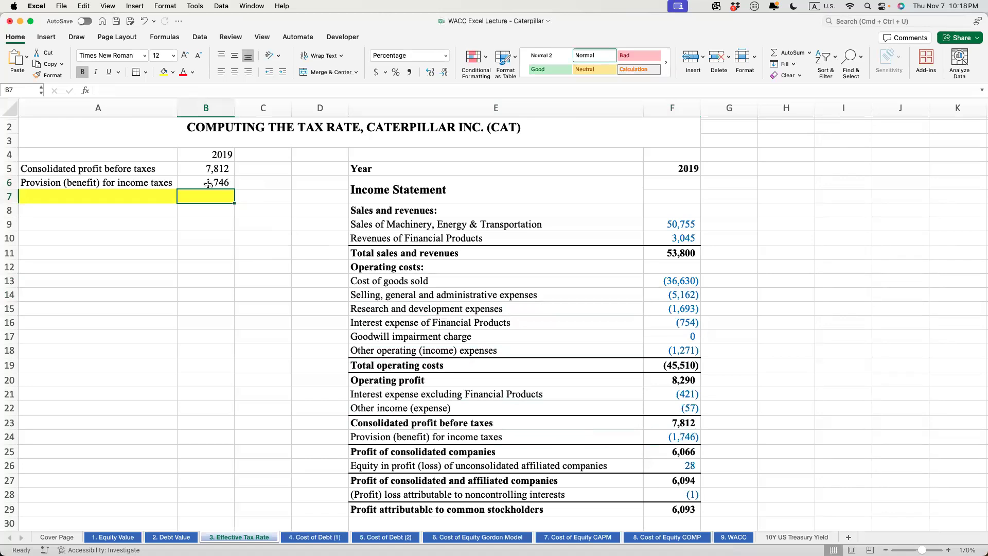
Step: Review the whole income statement block and check the sign-reversing formula in B6 against the profit in B5
left_click_drag(395, 206, 650, 509)
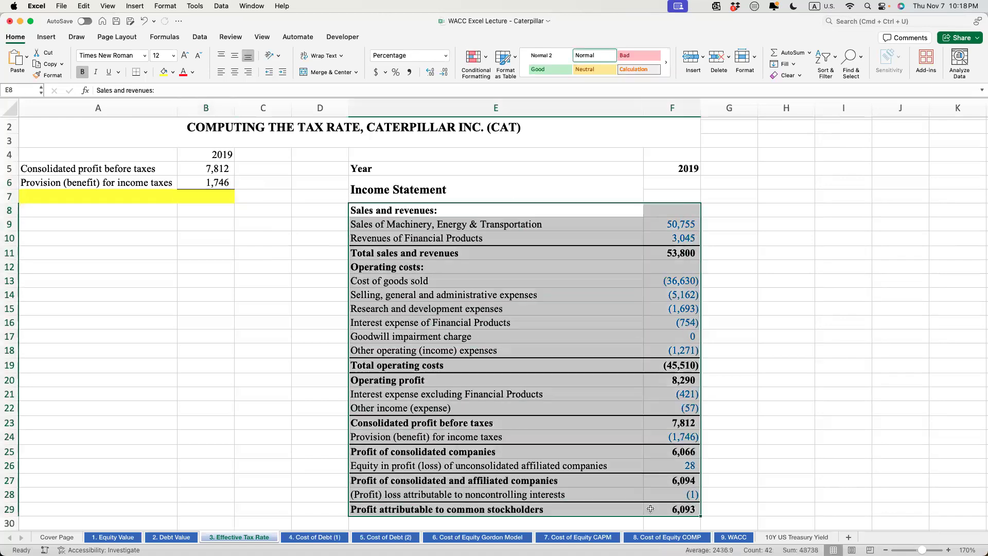
left_click(208, 184)
type("=-F24")
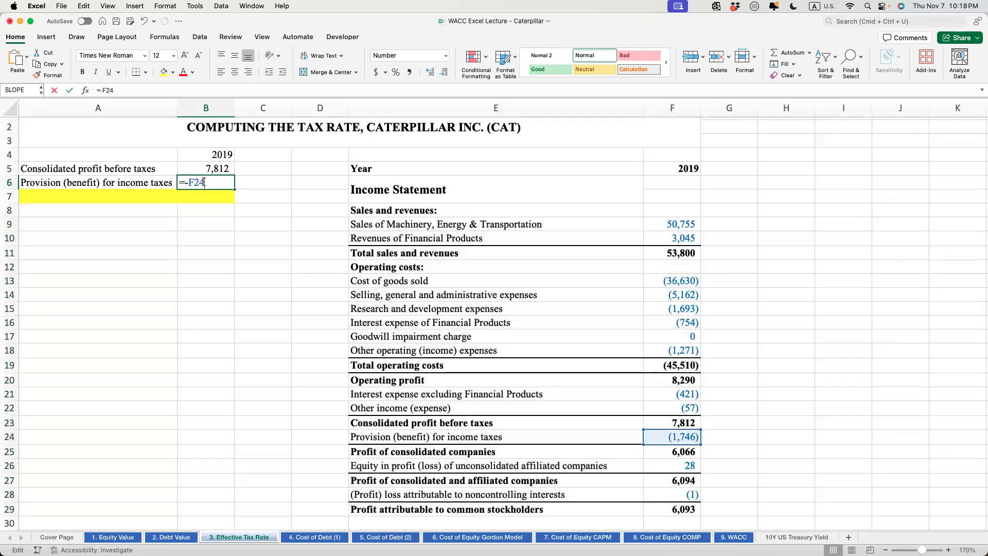
key("ctrl+Return")
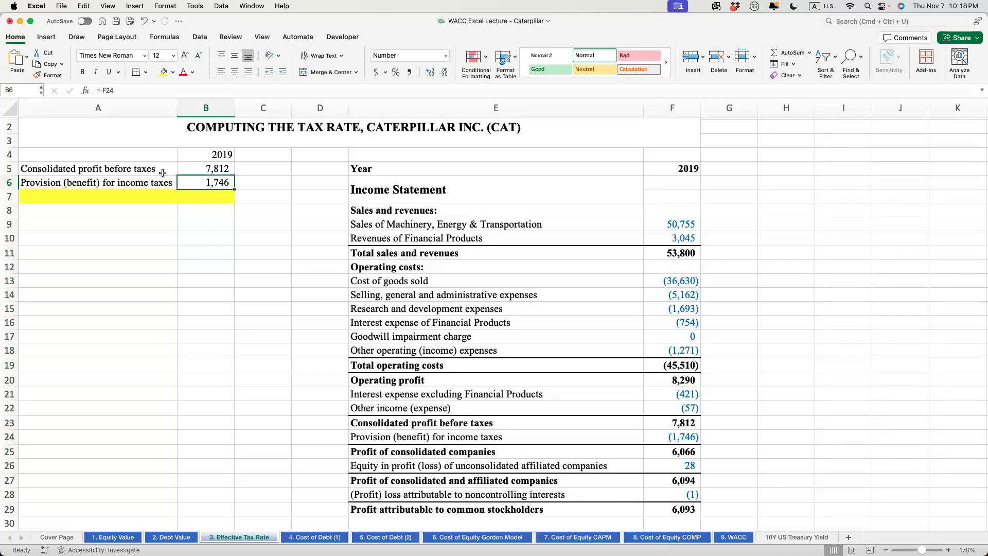
left_click(199, 170)
Step: Label A7 Tax rate and compute it in B7 as =B6/B5
left_click(148, 195)
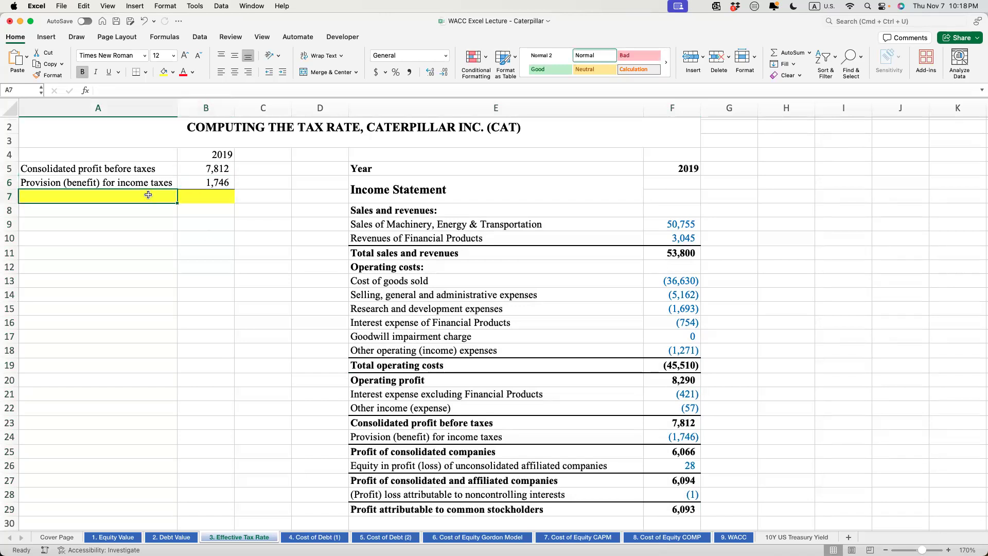
type("Tax")
key("Tab")
type("=")
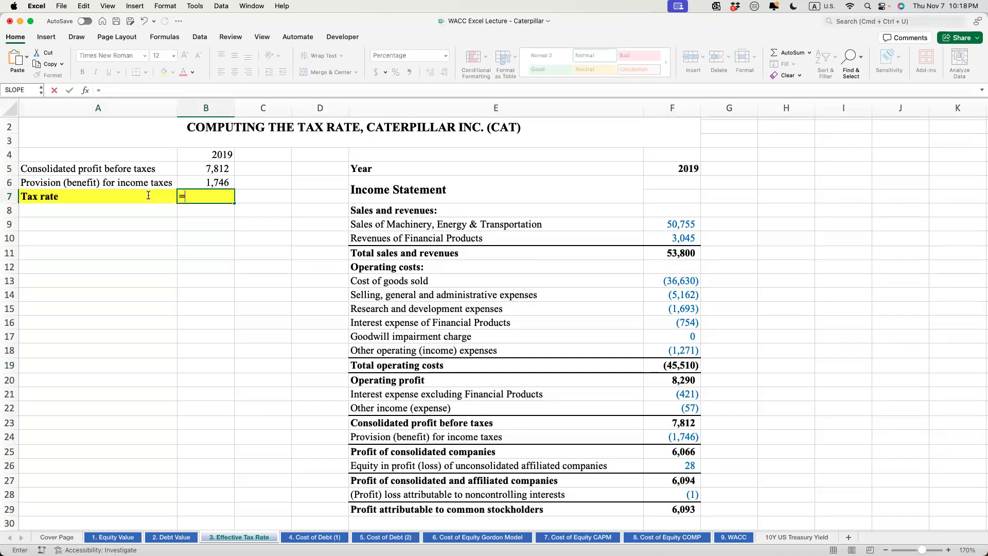
key("Up")
type("/")
key("Up")
key("Up")
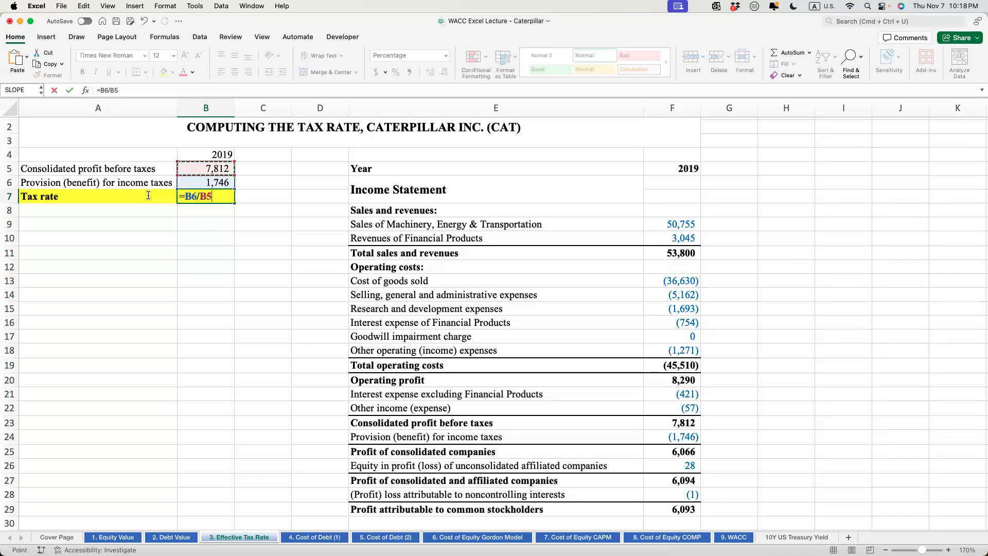
key("Return")
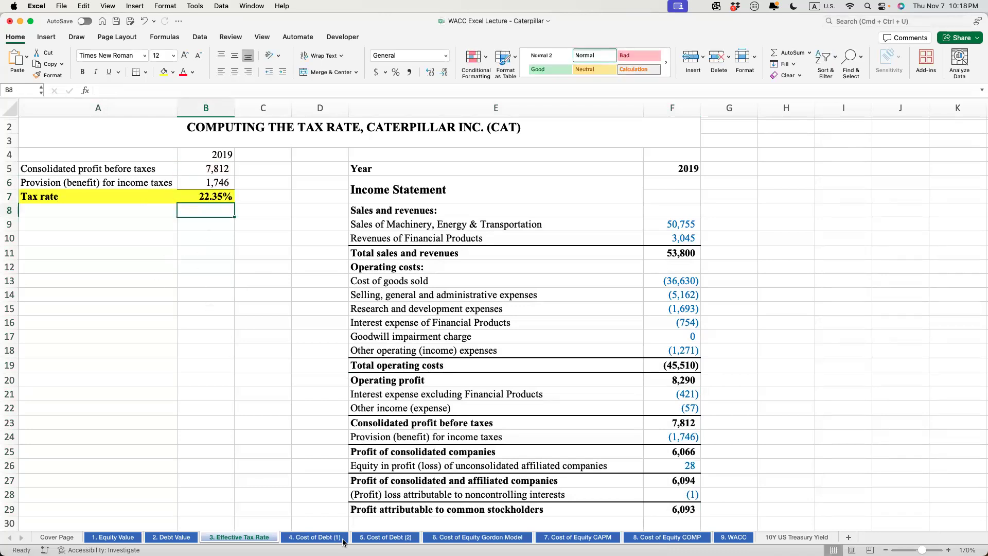
Step: Examine the Cost of Debt (1) sheet's cost of borrowing template and the alternative net debt method for Caterpillar
left_click(320, 538)
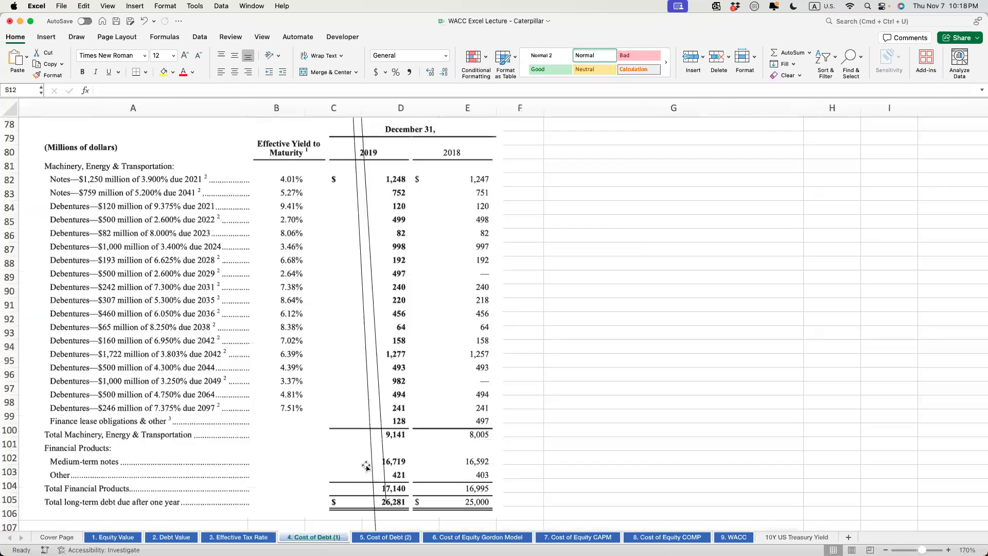
scroll(228, 424, "up", 20)
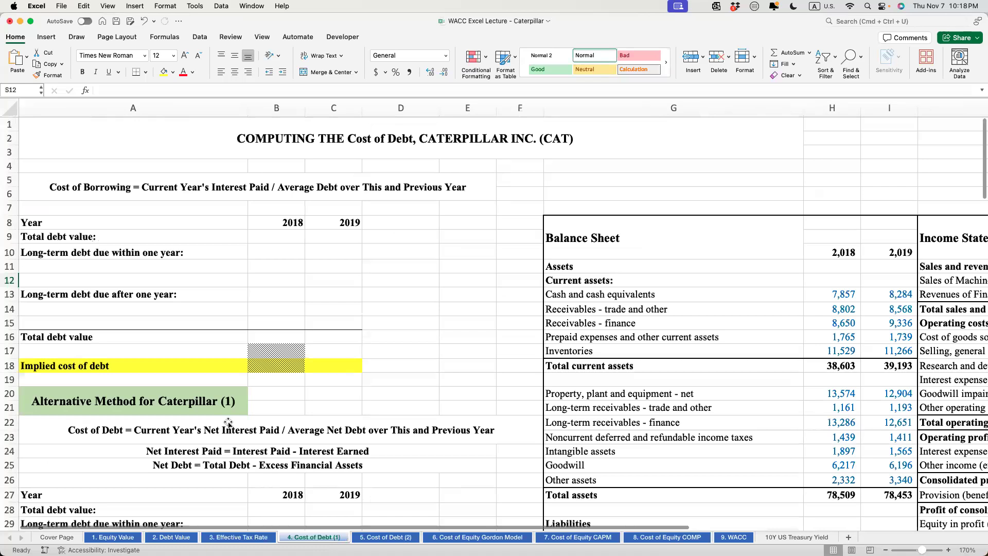
scroll(262, 402, "down", 4)
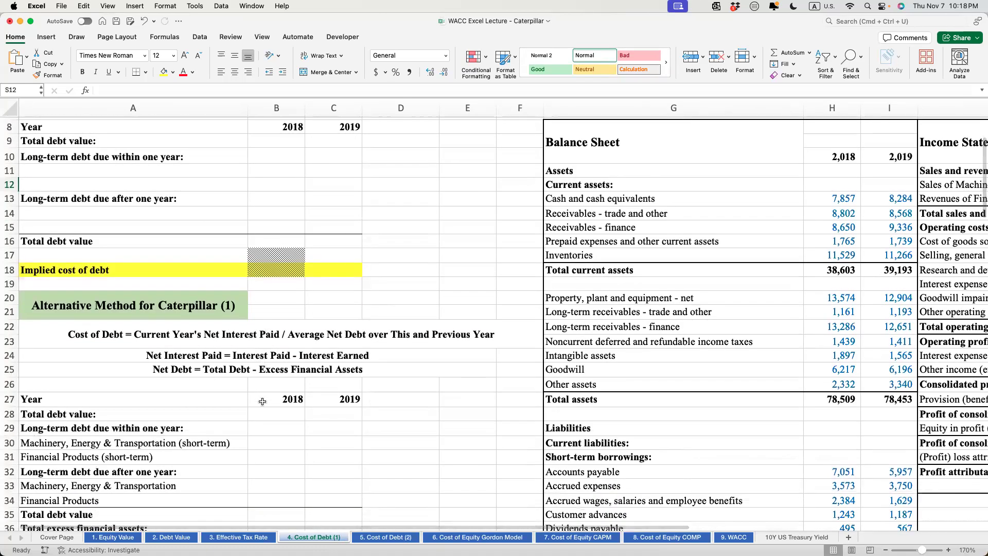
scroll(262, 402, "down", 2)
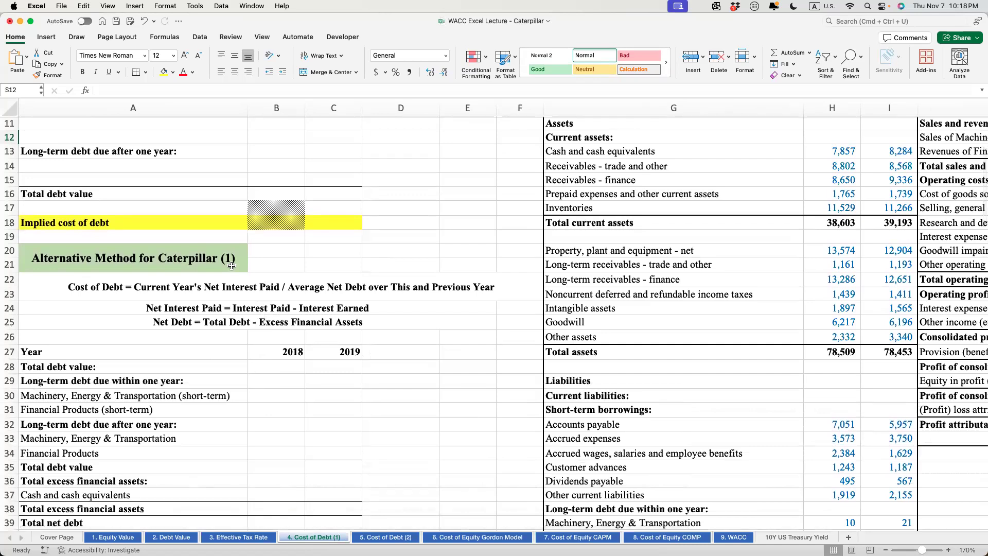
Step: Compare the Total Debt and Total Net Debt rows on the Debt Value sheet
left_click(172, 537)
left_click(77, 353)
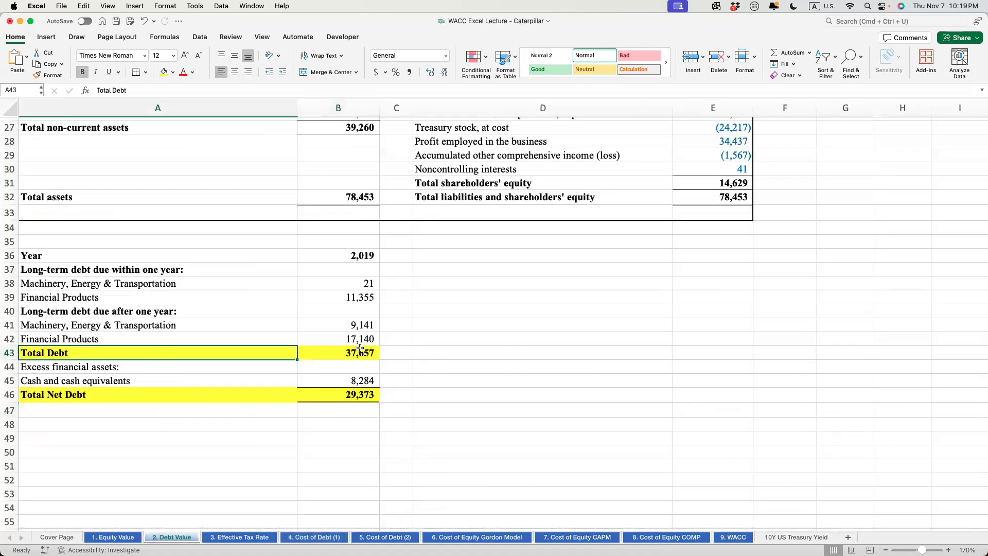
left_click_drag(329, 349, 288, 353)
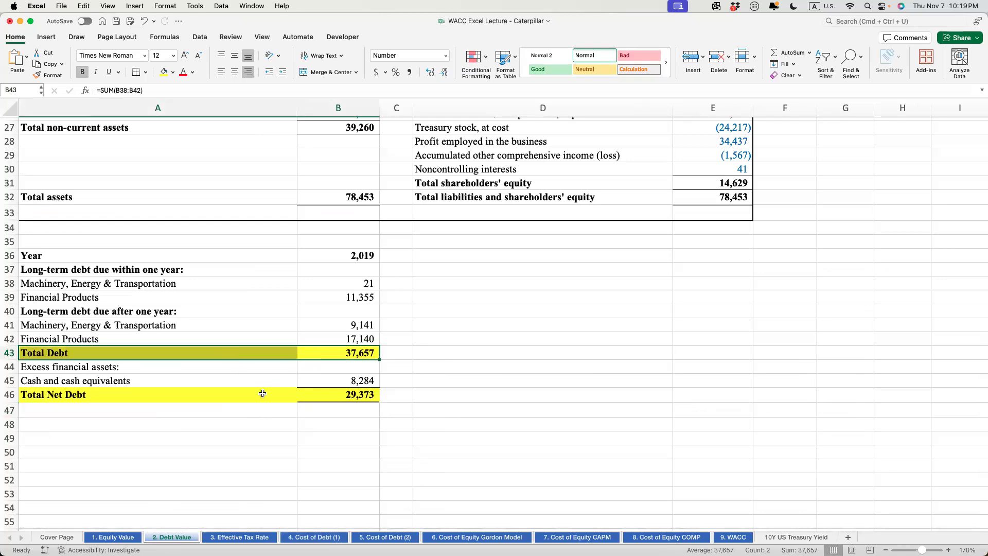
left_click_drag(276, 395, 331, 394)
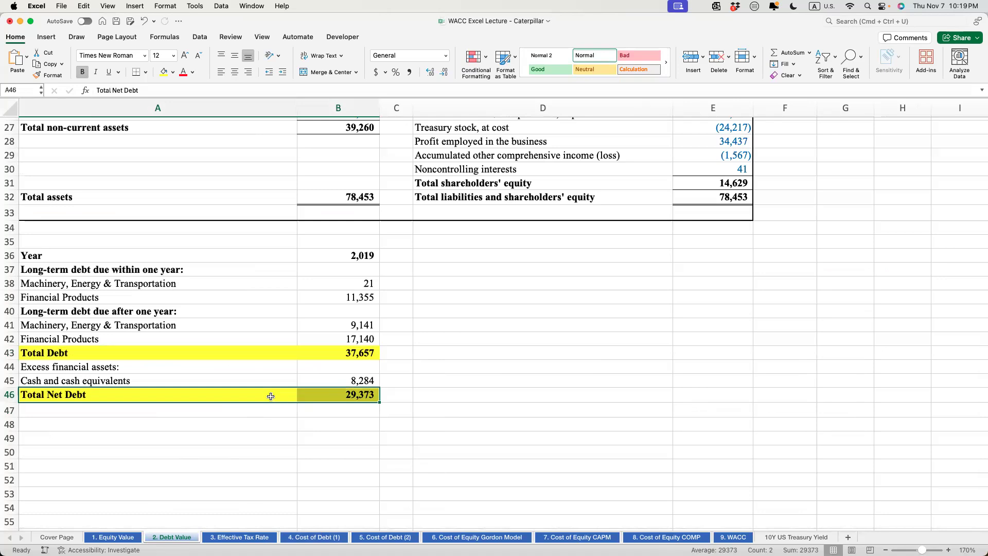
left_click_drag(286, 353, 314, 353)
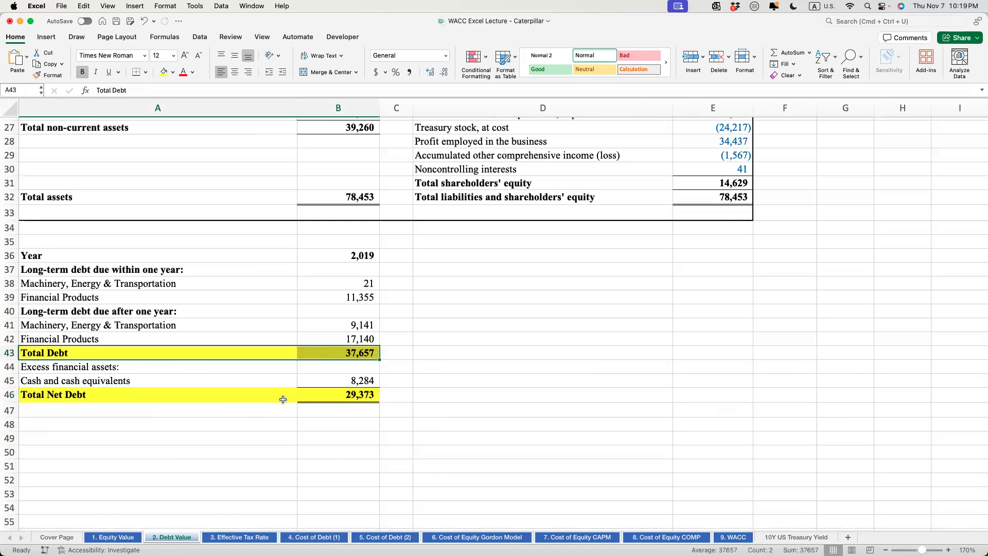
left_click_drag(291, 394, 324, 395)
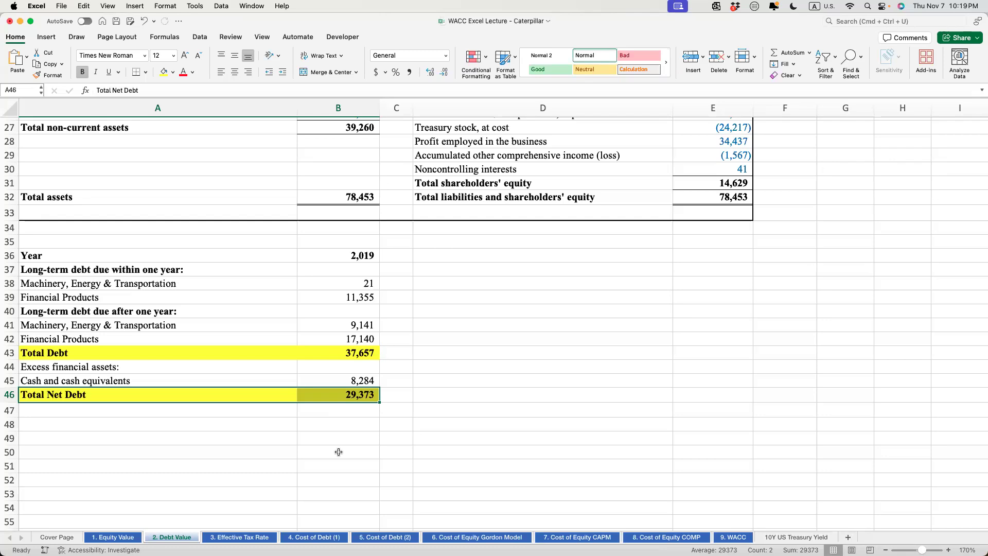
left_click_drag(157, 348, 346, 351)
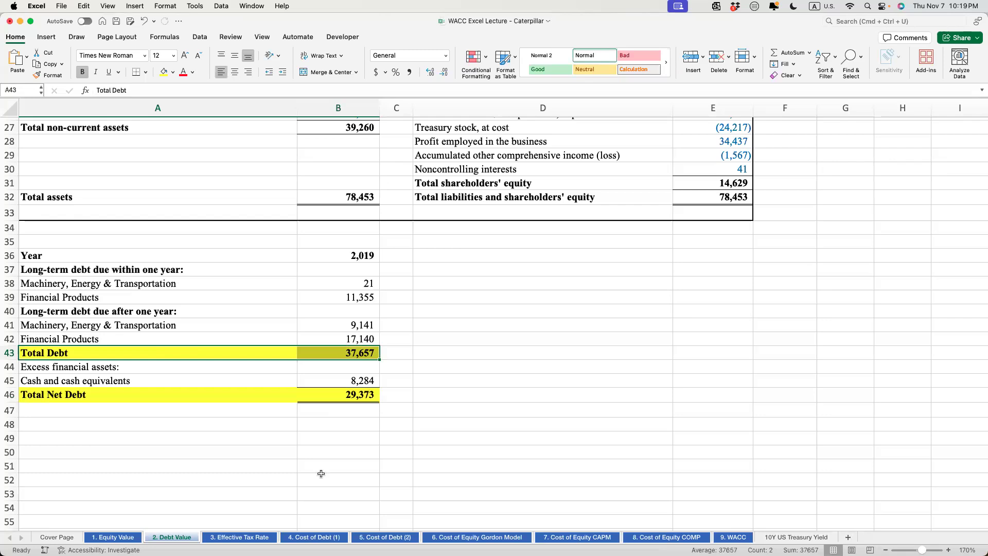
left_click(293, 538)
scroll(292, 392, "up", 5)
left_click_drag(87, 268, 113, 323)
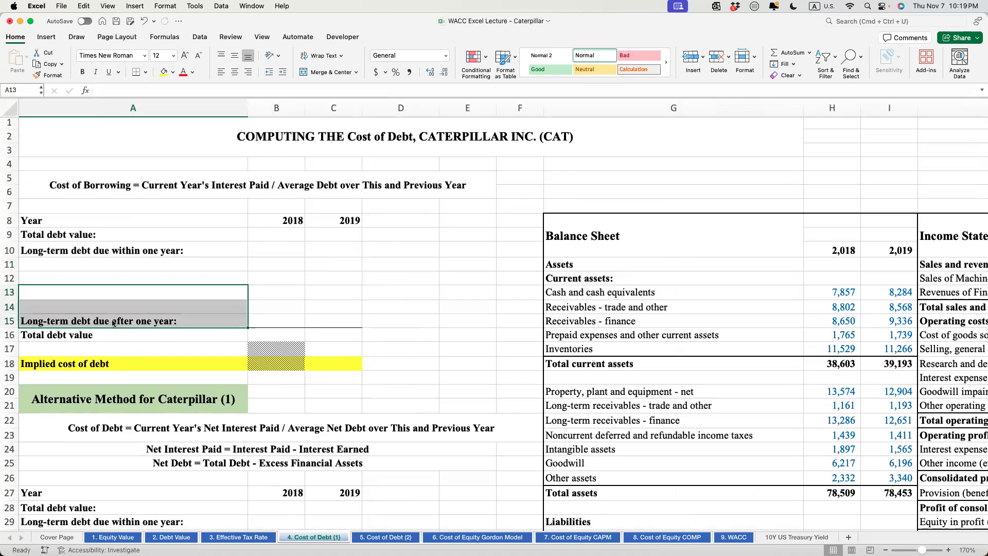
key("super+z")
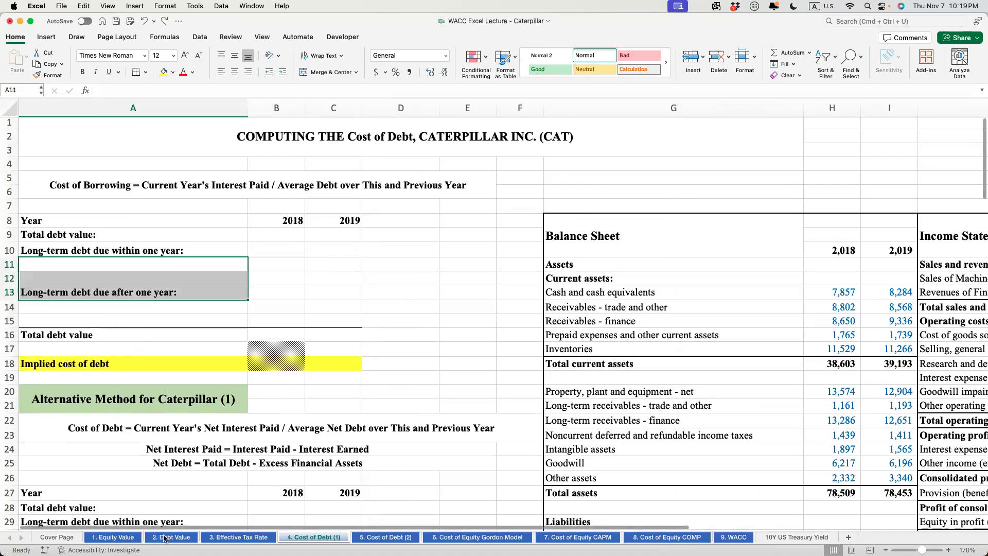
Step: Check the Total Net Debt row on the Debt Value sheet against the average net debt formula on the Cost of Debt (1) sheet
left_click(165, 538)
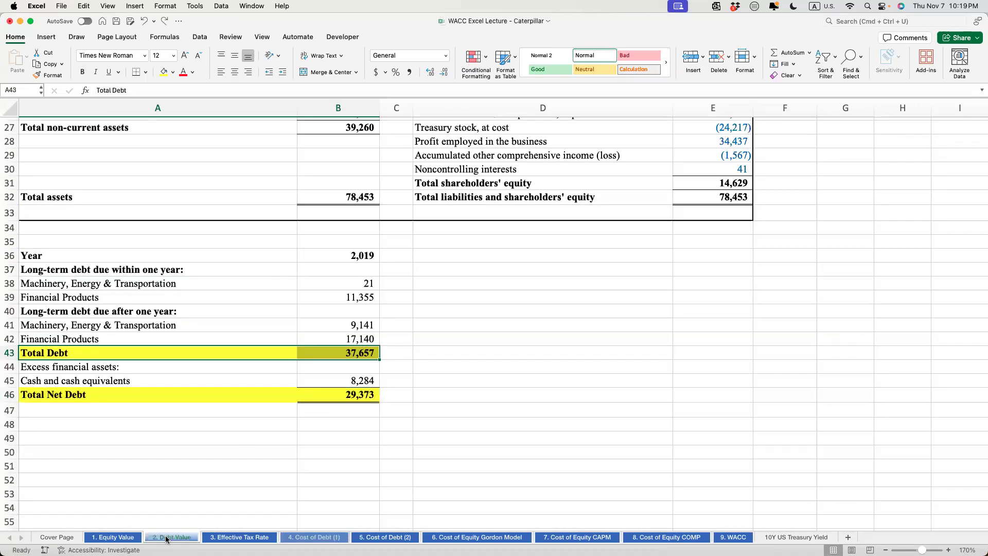
left_click(348, 396)
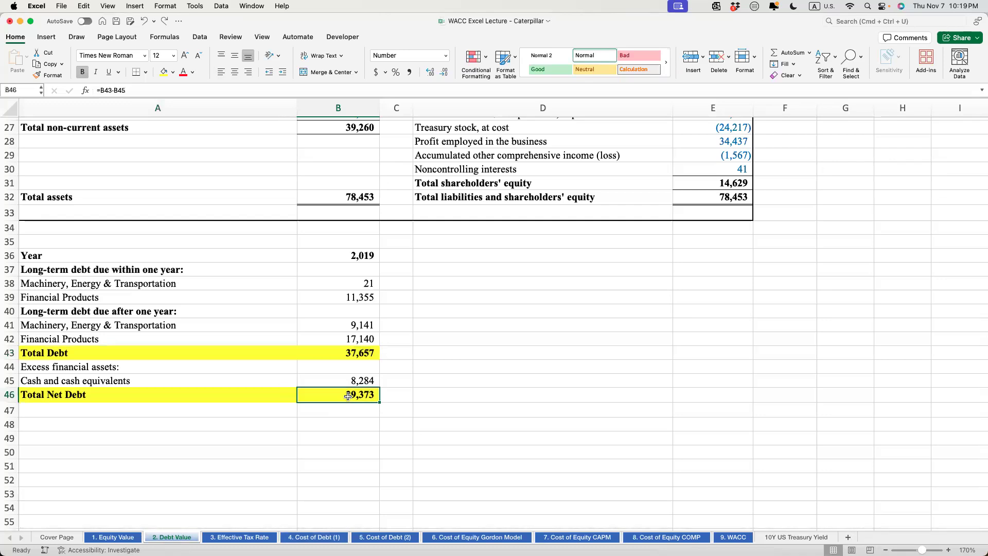
left_click_drag(186, 393, 360, 393)
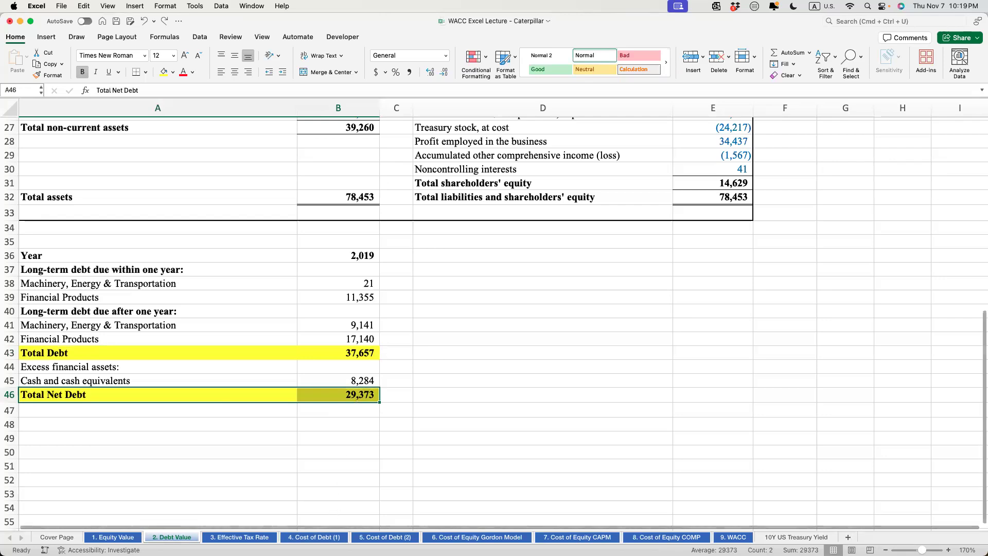
left_click(329, 537)
scroll(334, 447, "down", 5)
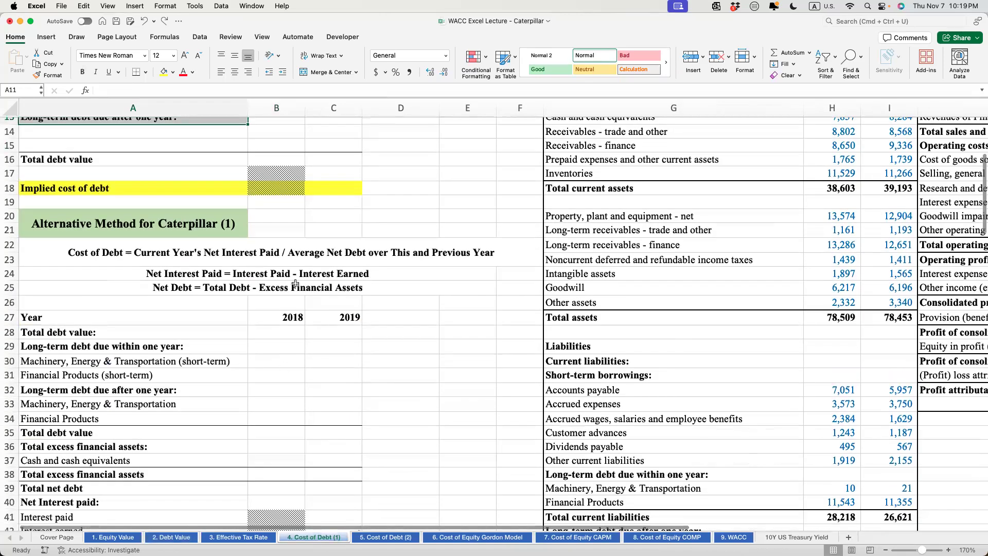
double_click(233, 253)
left_click_drag(163, 252, 395, 252)
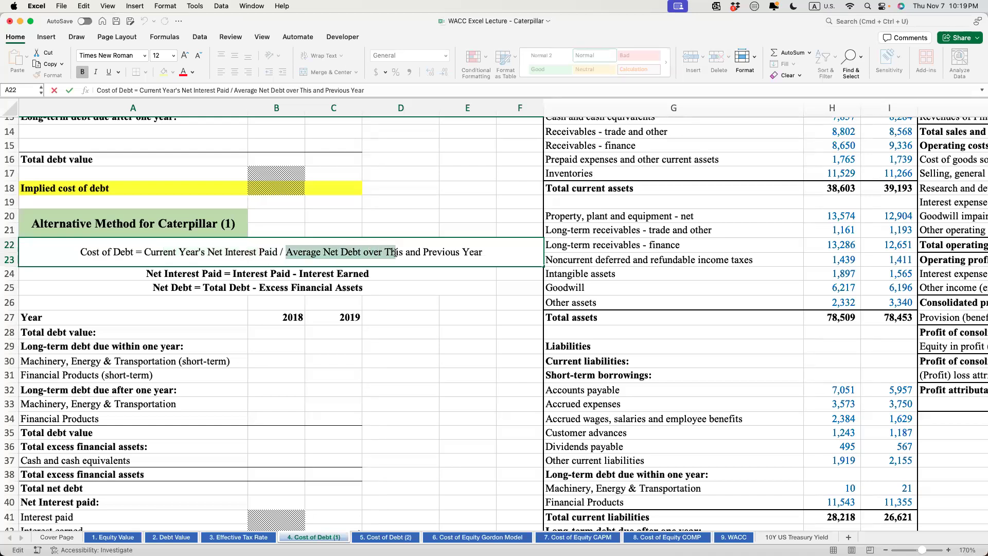
left_click(400, 303)
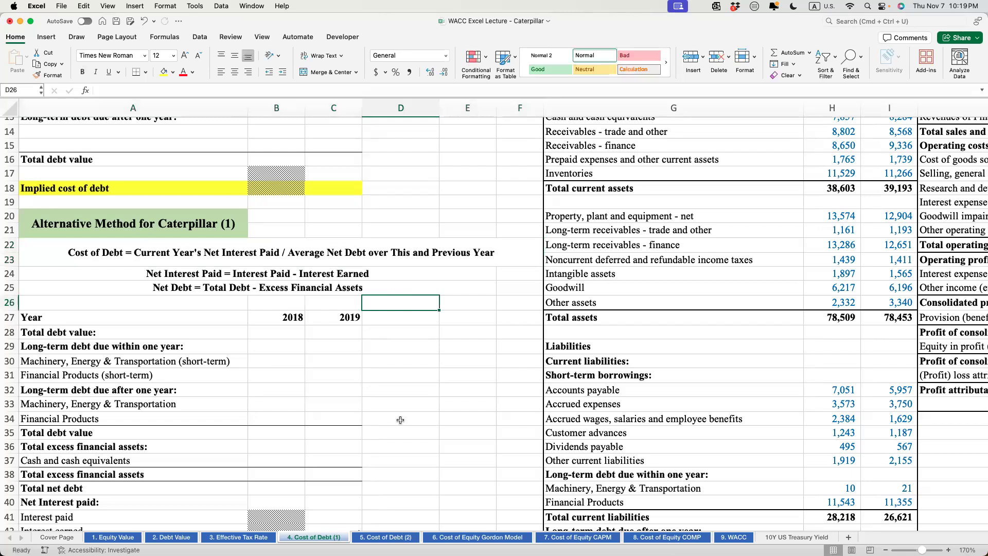
Step: Review both alternative methods for Caterpillar and the short-term borrowings, long-term debt and other income notes below them
scroll(395, 417, "down", 7)
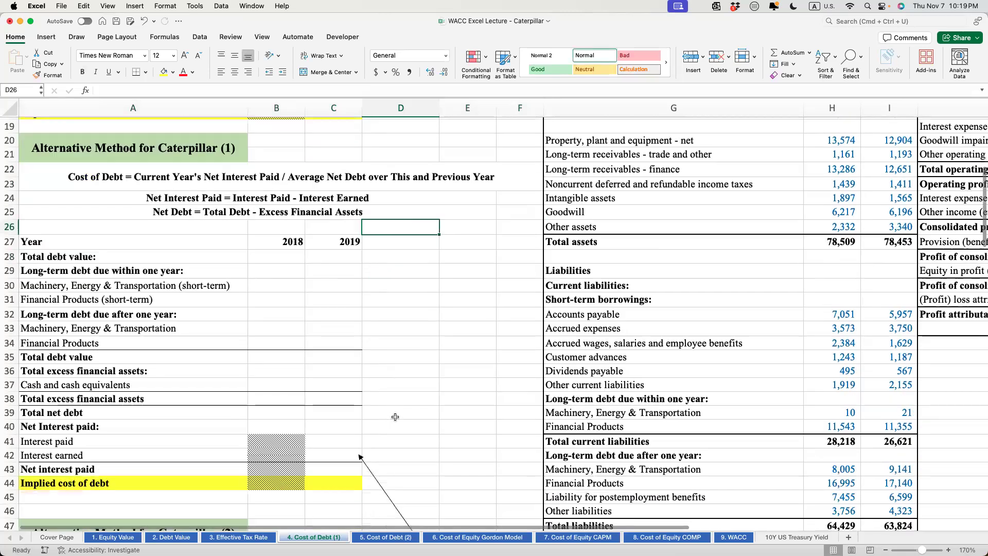
scroll(395, 416, "down", 2)
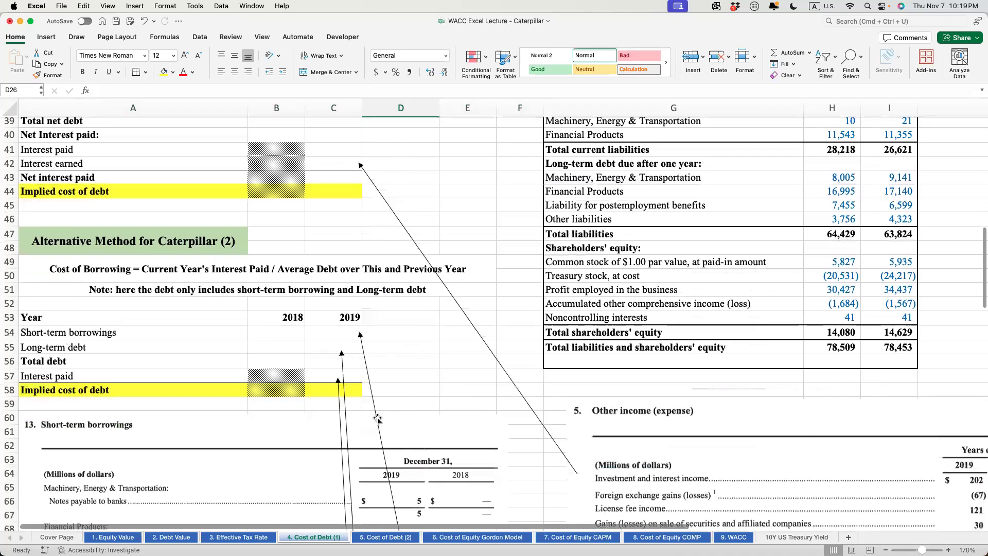
scroll(367, 419, "down", 2)
scroll(417, 438, "down", 4)
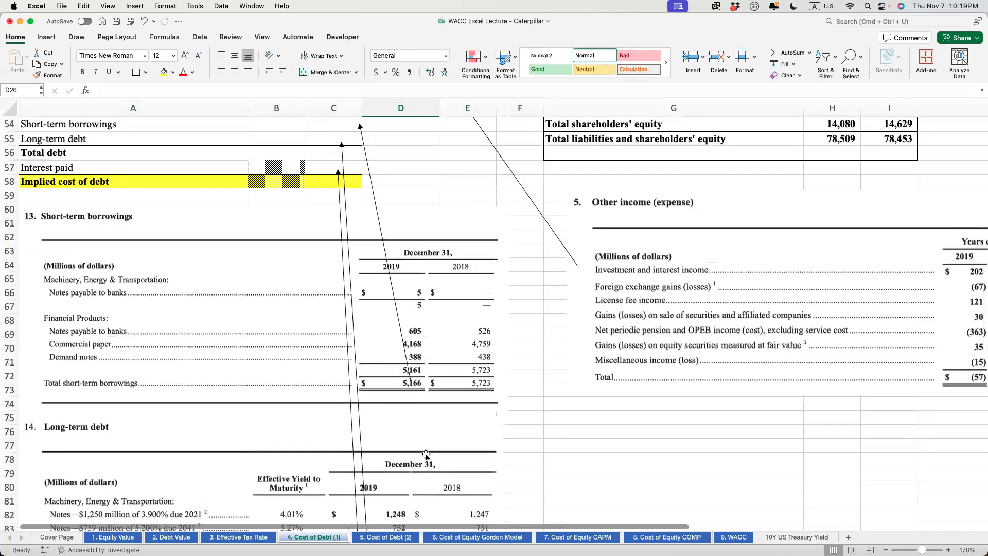
scroll(427, 455, "down", 1)
scroll(427, 455, "up", 6)
scroll(426, 454, "up", 10)
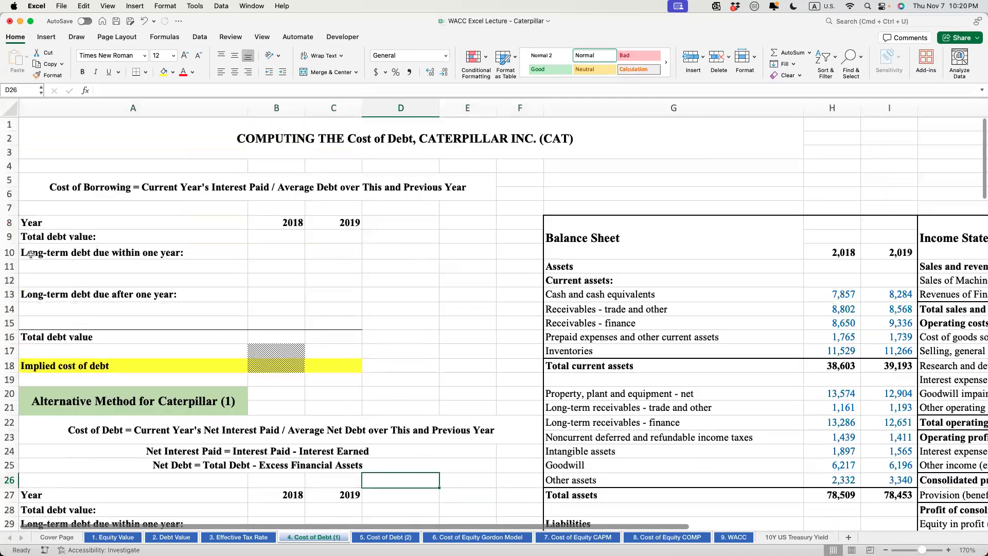
Step: Examine the empty rows 11 and 12 and the balance sheet's long-term debt lines due within and after one year
left_click(133, 264)
left_click(328, 274, "shift")
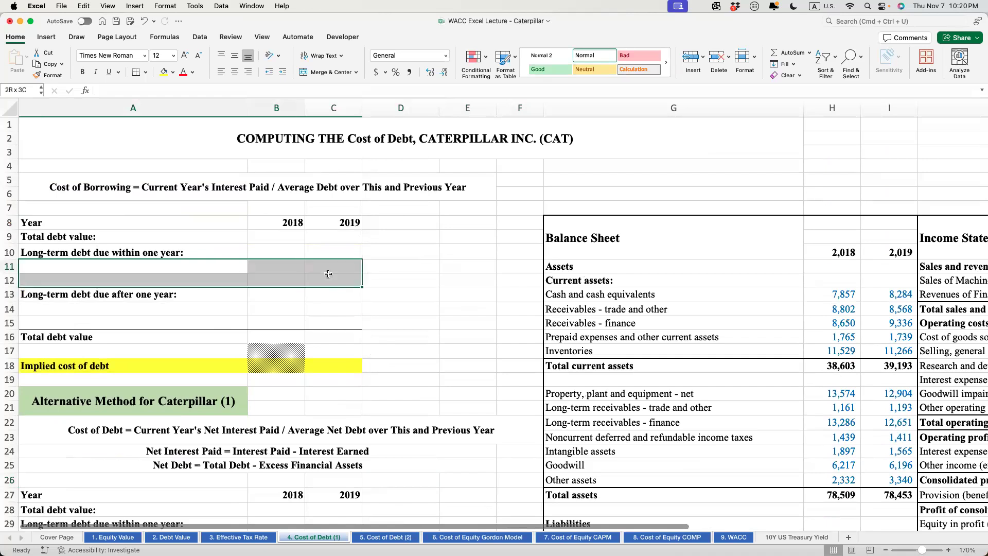
left_click(171, 270)
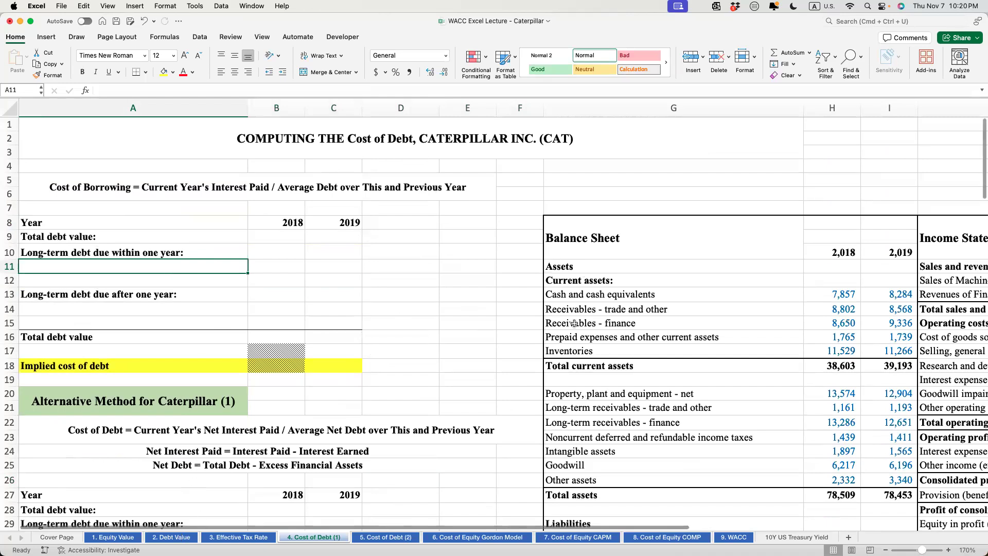
scroll(574, 324, "right", 5)
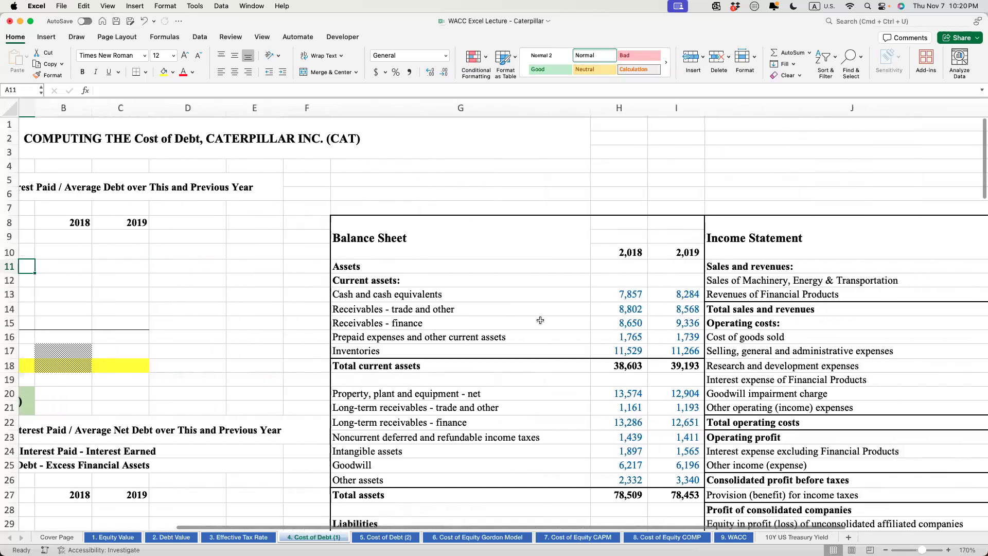
scroll(540, 320, "left", 5)
scroll(541, 320, "down", 5)
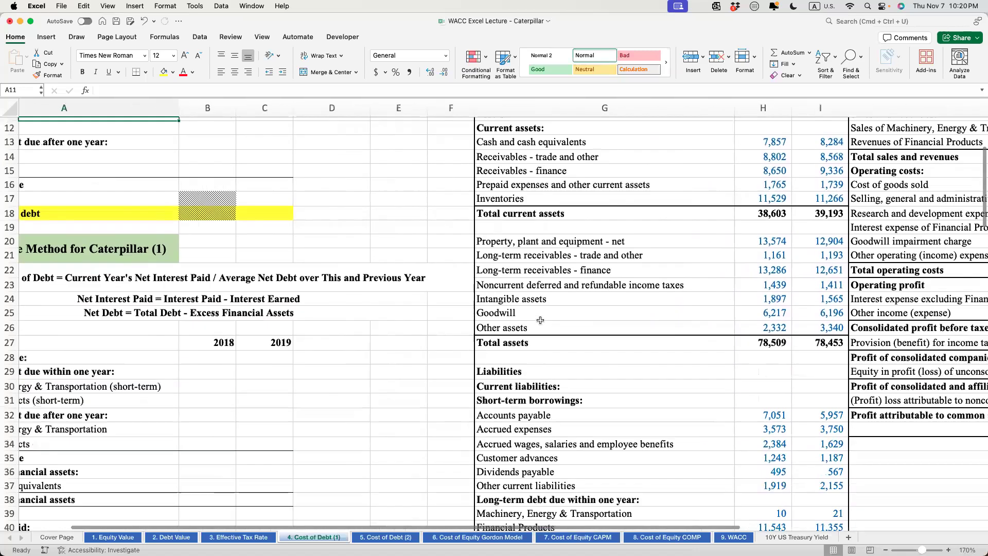
scroll(541, 321, "down", 1)
scroll(540, 320, "right", 5)
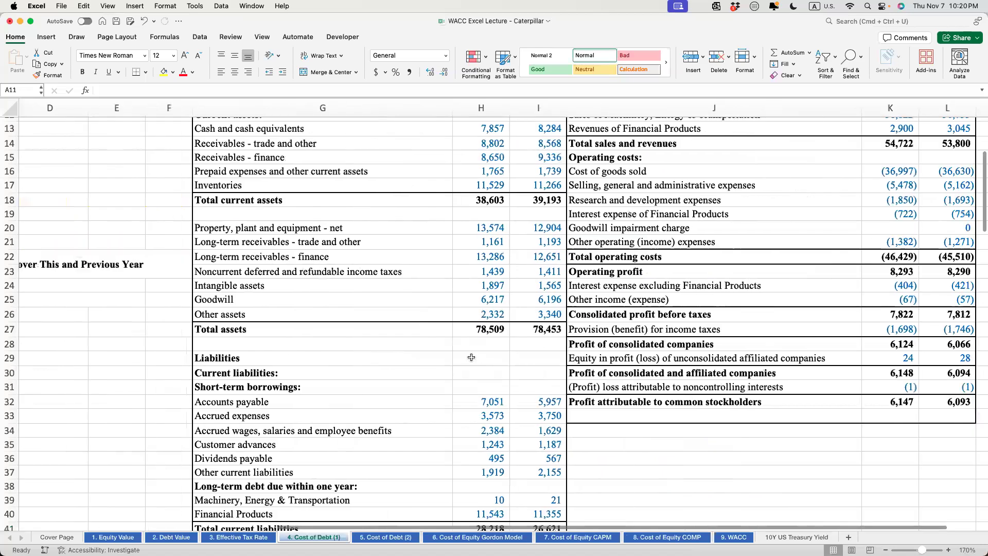
scroll(471, 357, "down", 5)
left_click_drag(229, 338, 545, 352)
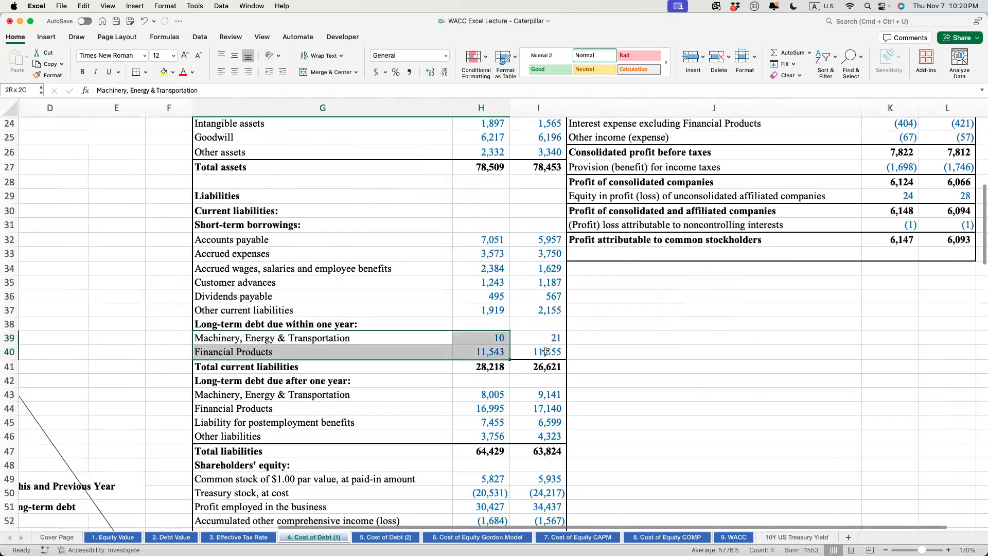
left_click_drag(229, 394, 546, 409)
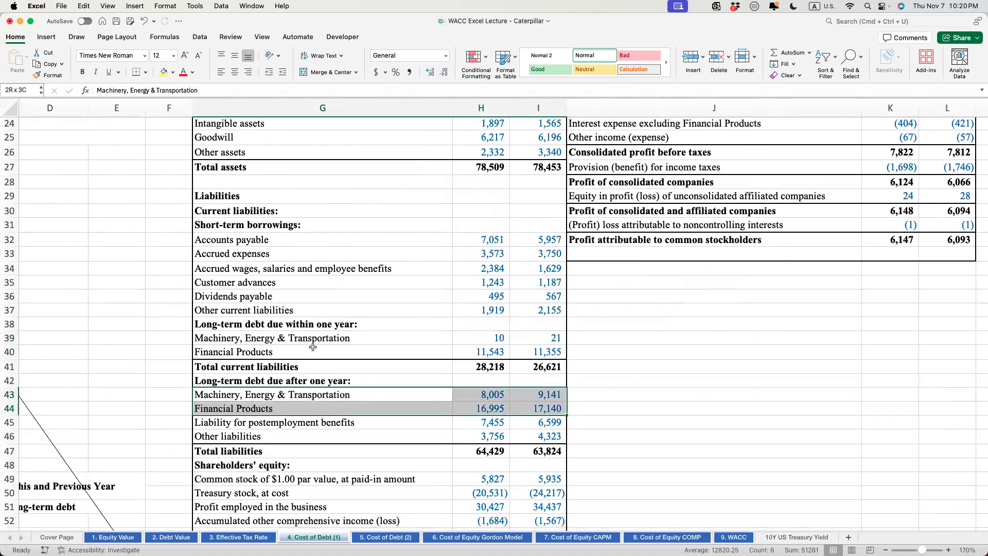
Step: Copy the Machinery, Energy & Transportation and Financial Products labels from the balance sheet into A11:A12 as values only
left_click_drag(243, 338, 250, 346)
key("super+c")
scroll(250, 347, "left", 5)
scroll(250, 349, "left", 3)
scroll(250, 349, "up", 10)
left_click(45, 263)
key("ctrl+super+v")
left_click(410, 159)
left_click(604, 297)
Step: Paste the same two labels as values into A14:A15 under long-term debt due after one year, and check both label pairs
left_click(128, 310)
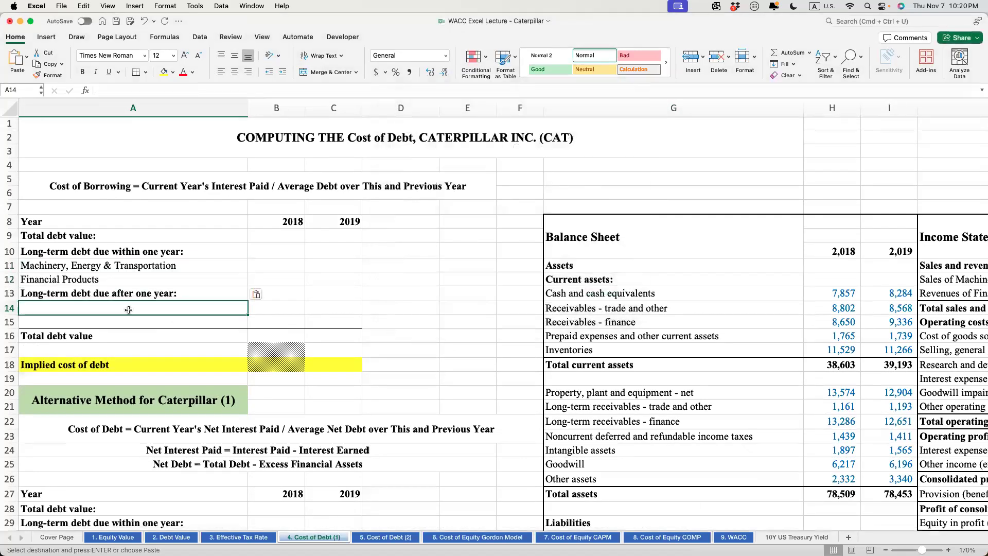
key("ctrl+super+v")
left_click(411, 158)
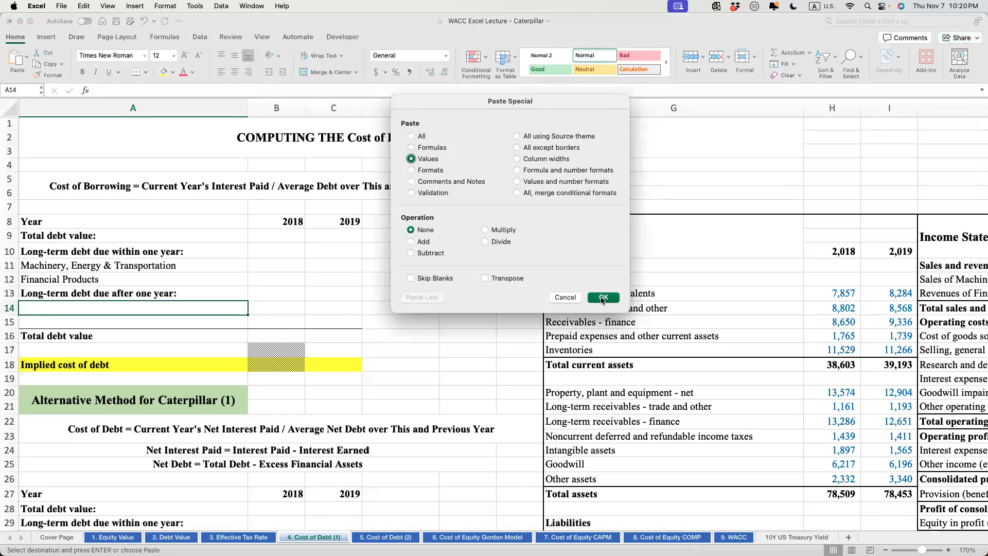
left_click(603, 297)
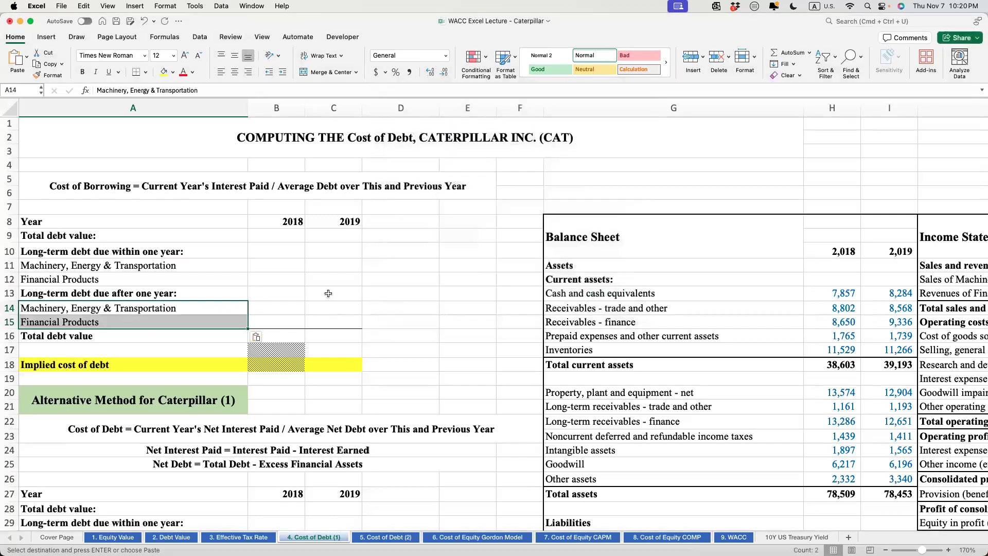
left_click(127, 271)
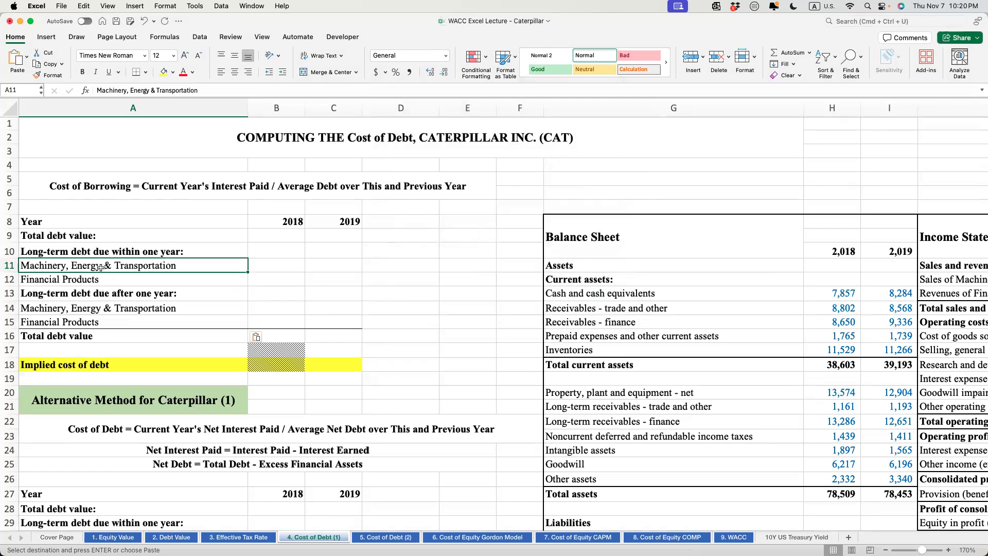
left_click_drag(101, 267, 102, 276)
left_click(117, 250)
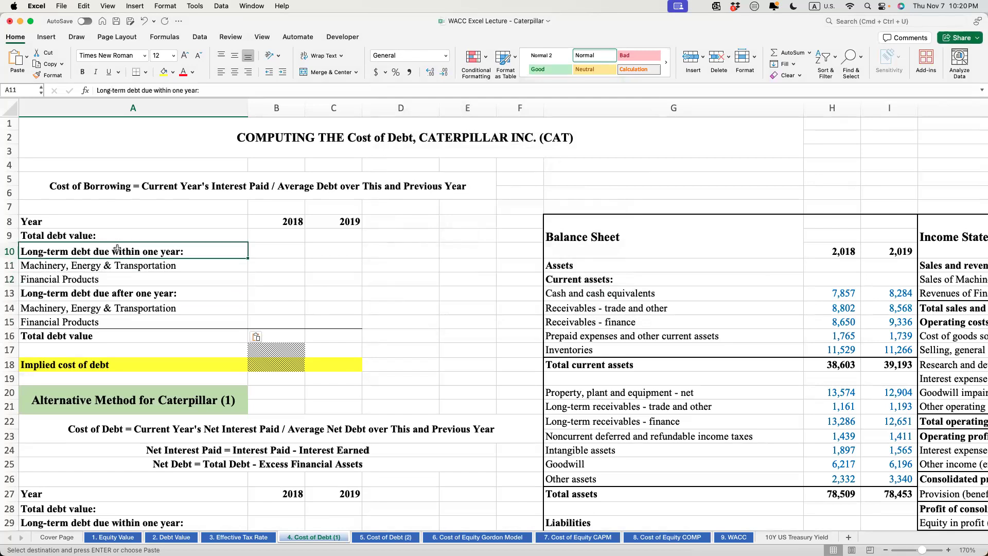
left_click_drag(110, 312, 108, 321)
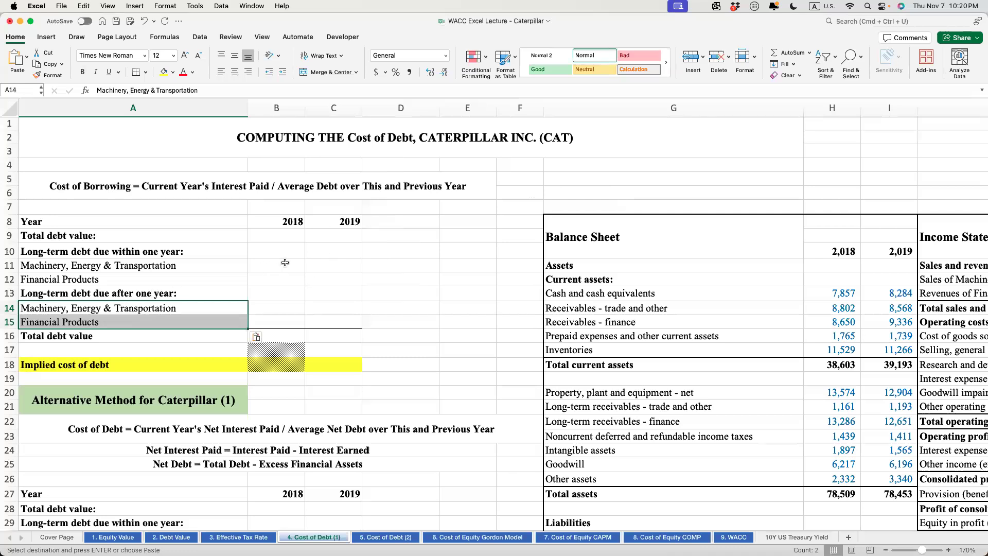
Step: Link B11 to the 2018 Machinery, Energy & Transportation debt due within one year with =H39
left_click(285, 263)
type("=")
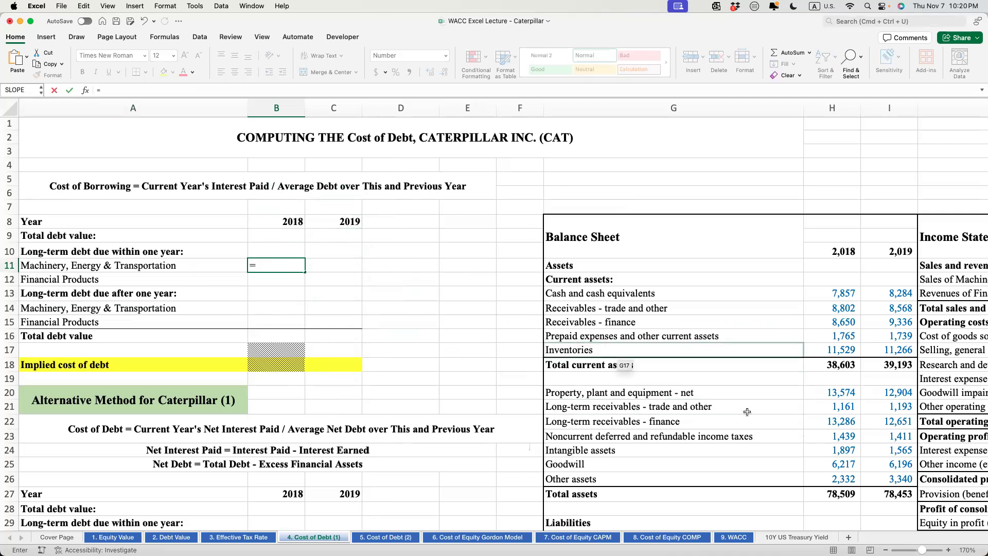
scroll(814, 405, "down", 5)
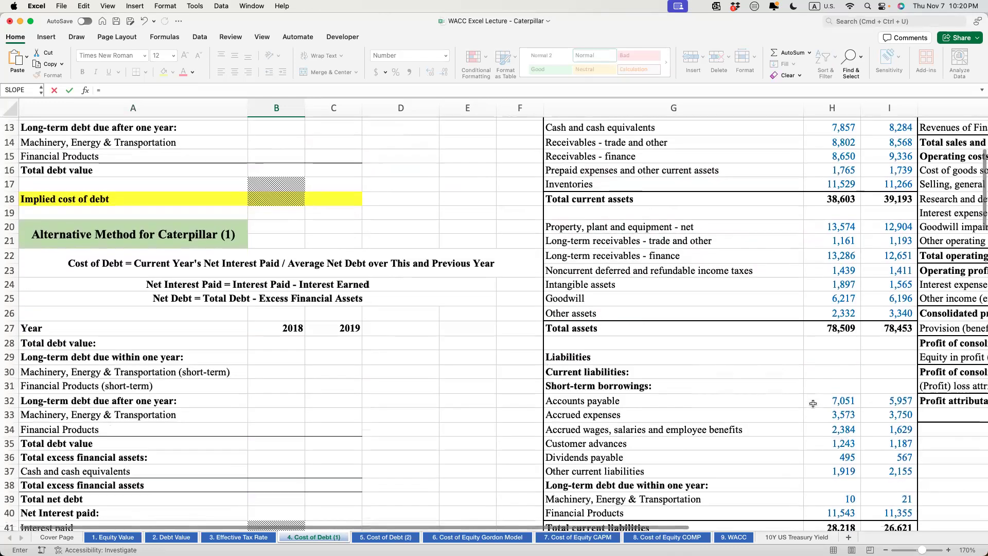
left_click(843, 470)
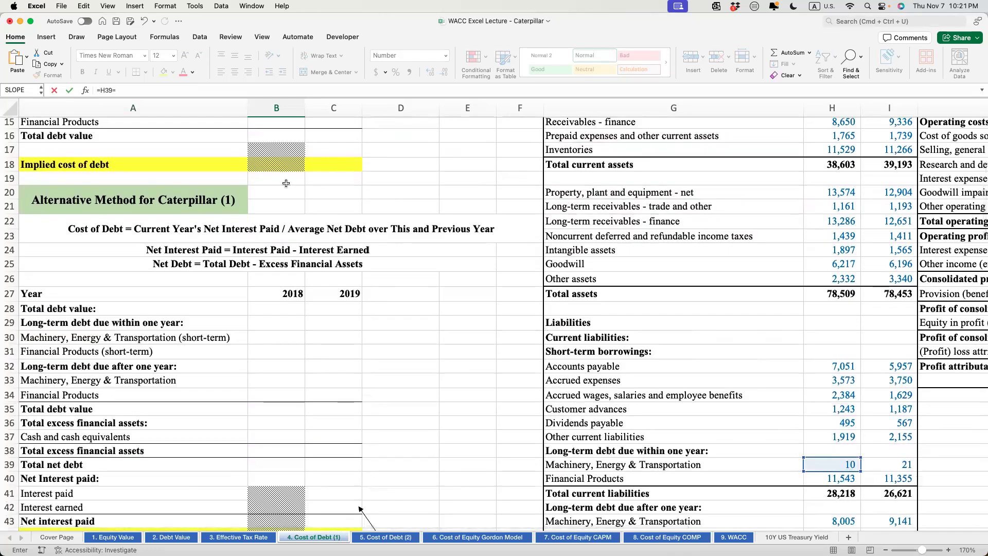
type("=")
key("BackSpace")
key("Return")
Step: Fill the B11 formula across and down through B11:C12
left_click_drag(292, 193, 346, 205)
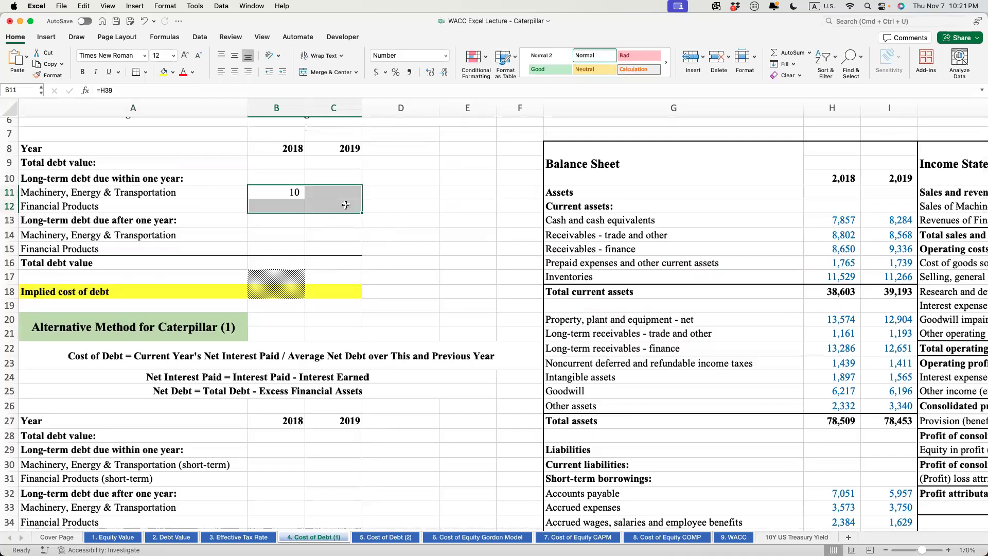
key("ctrl+r")
key("ctrl+d")
Step: Link B14 to the 2018 Machinery, Energy & Transportation debt due after one year with =H43
left_click(276, 234)
type("=")
scroll(774, 370, "down", 10)
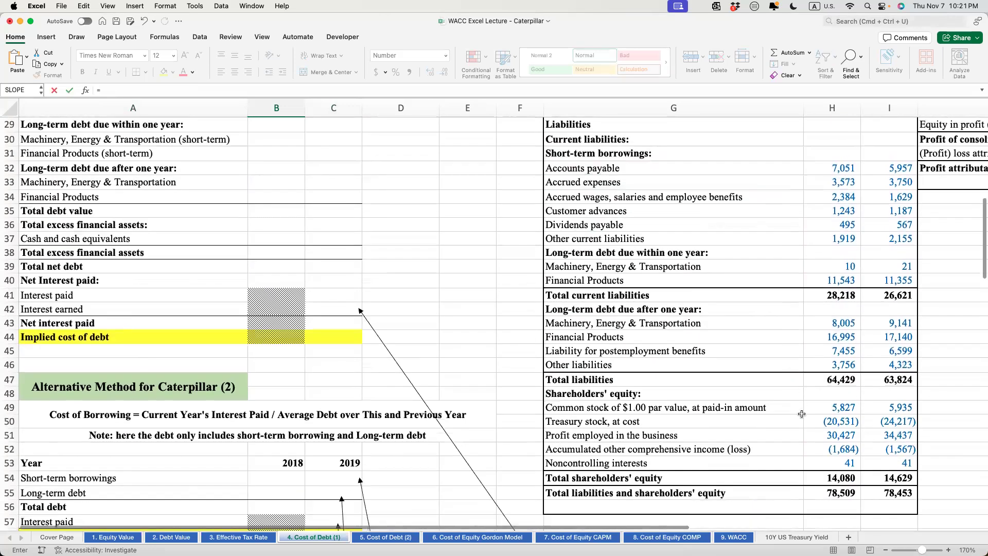
left_click(833, 323)
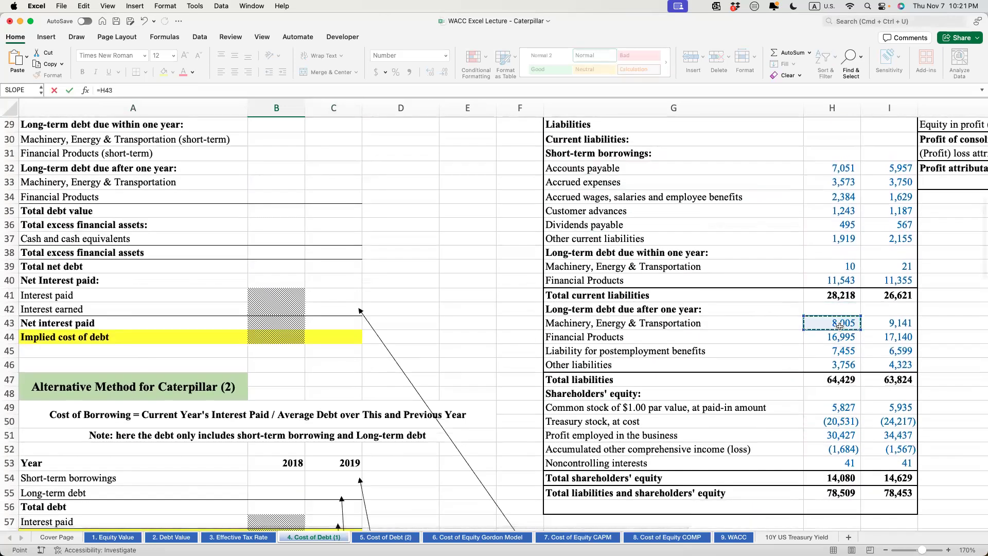
key("Return")
Step: Copy B14 into B14:C15 with formula and number formats only, undoing any accidental move of the cells
scroll(332, 223, "up", 5)
left_click(282, 235)
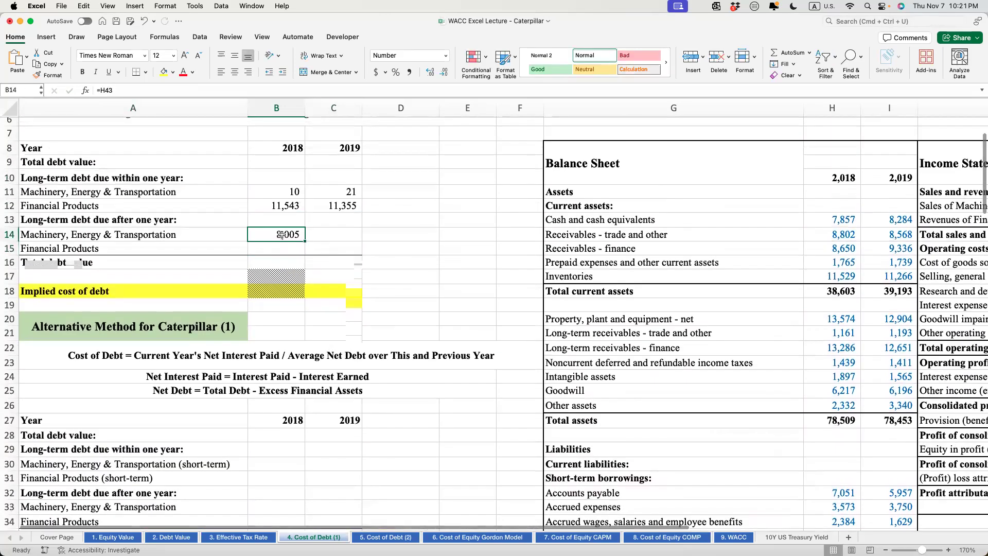
key("super+c")
left_click_drag(283, 236, 344, 245)
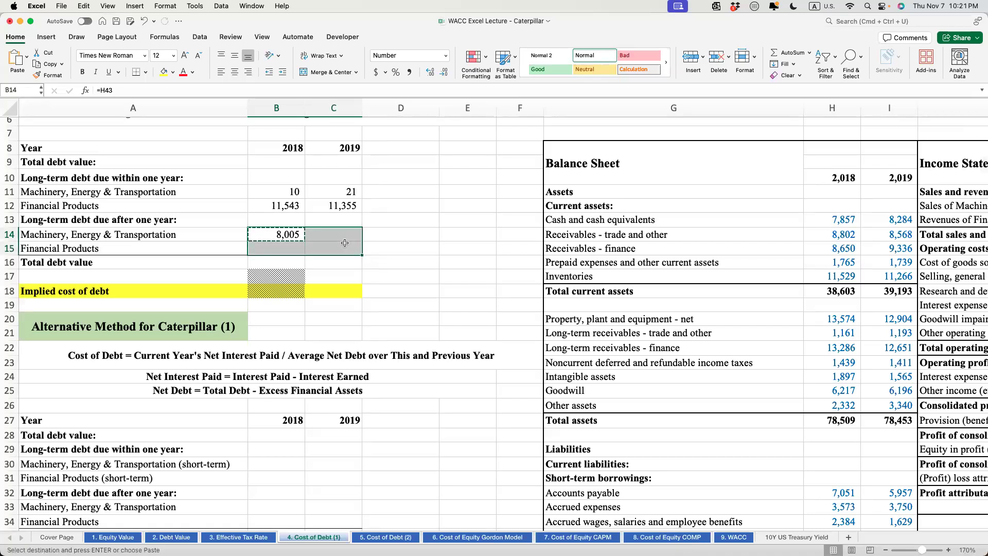
key("ctrl+super+v")
left_click(586, 170)
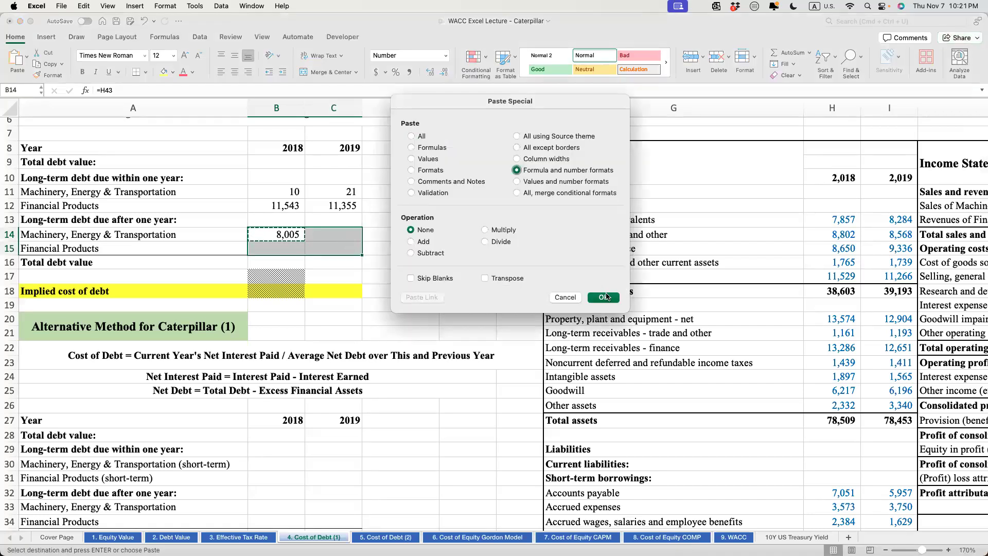
left_click(605, 297)
left_click_drag(278, 255, 294, 262)
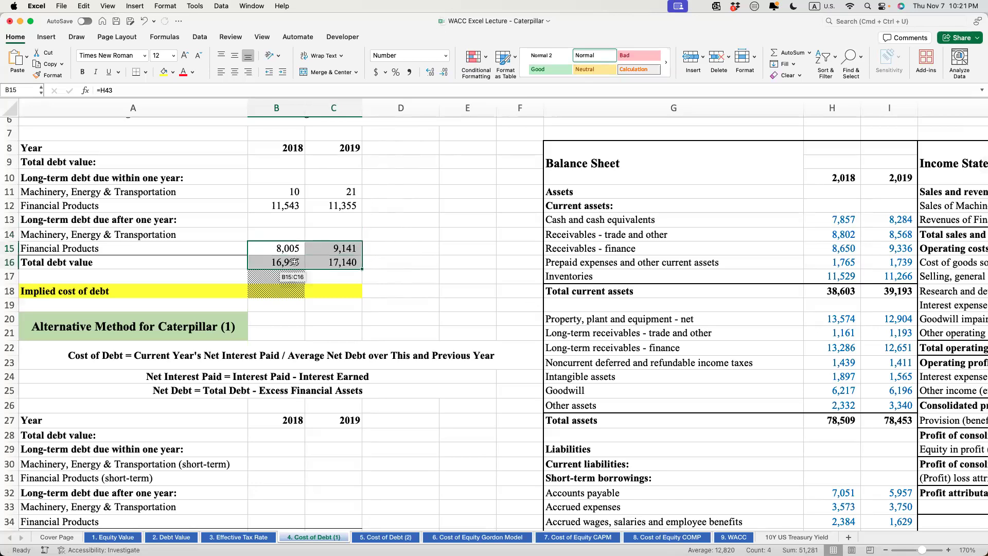
key("super+z")
Step: Compute the total debt value in B16 as =SUM(B11:B15) and fill the formula into C16
left_click(293, 263)
type("=SUM(")
left_click_drag(287, 192, 340, 264)
key("Return")
key("ctrl+r")
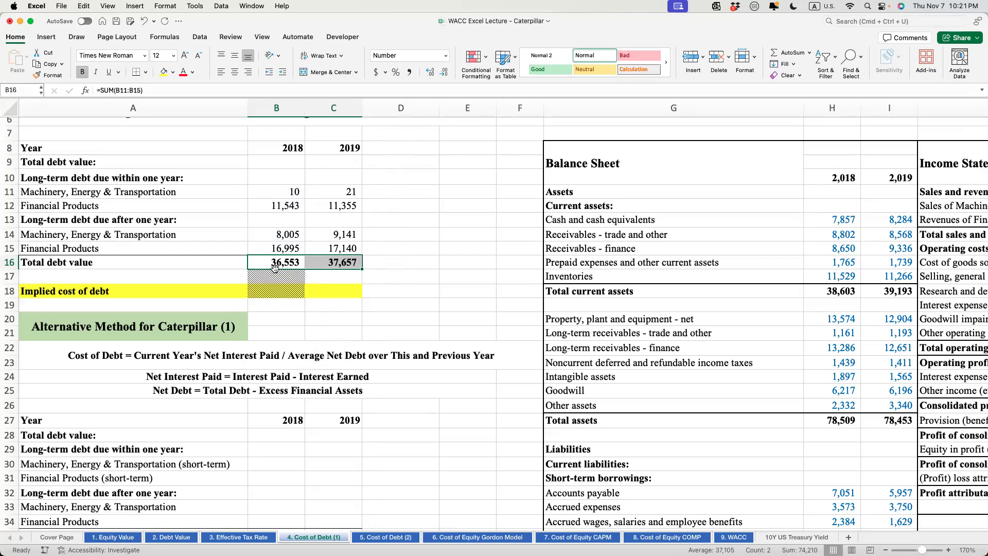
left_click(126, 274)
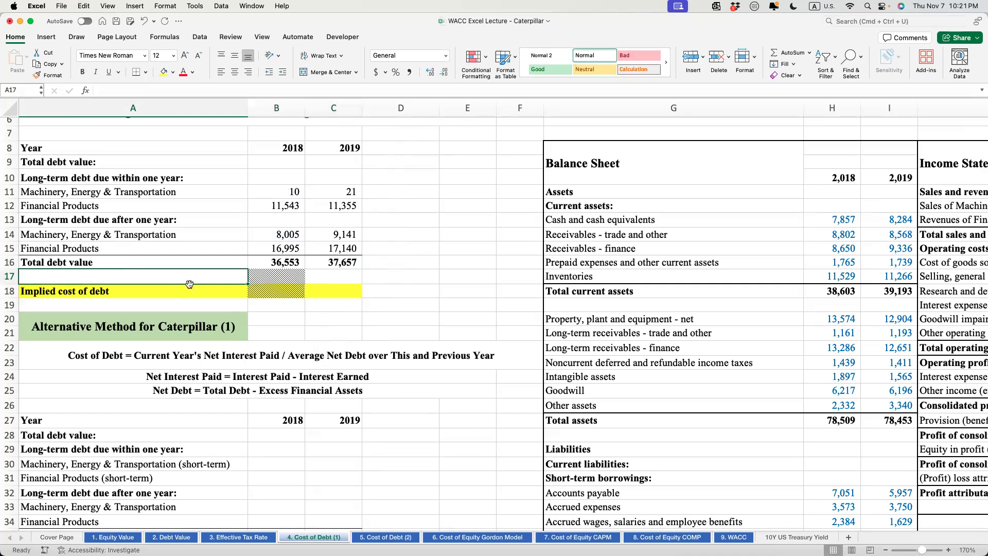
Step: Label A17 as "Interest expense" and link C17 to the negated 2019 interest expense excluding Financial Products with =-L24
type("Interest expense")
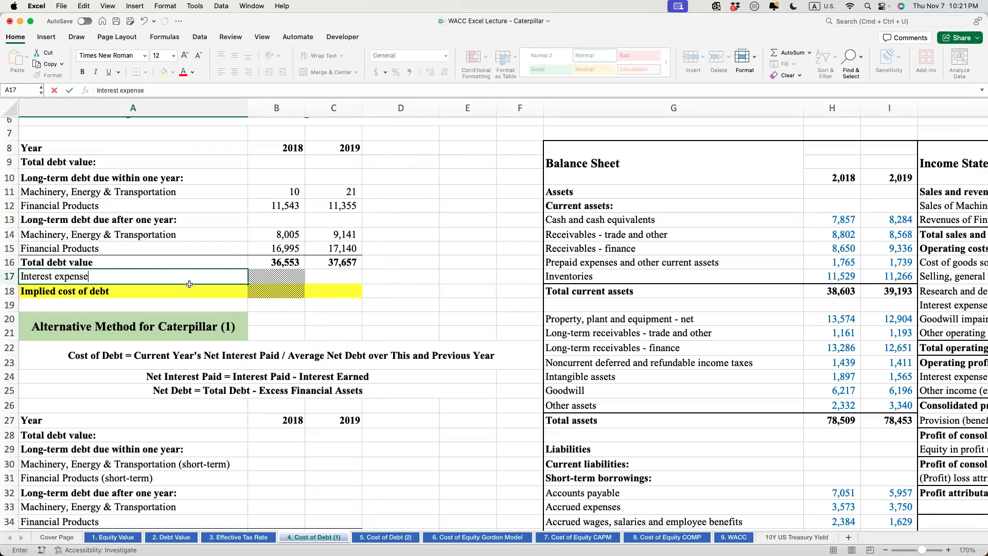
left_click(360, 276)
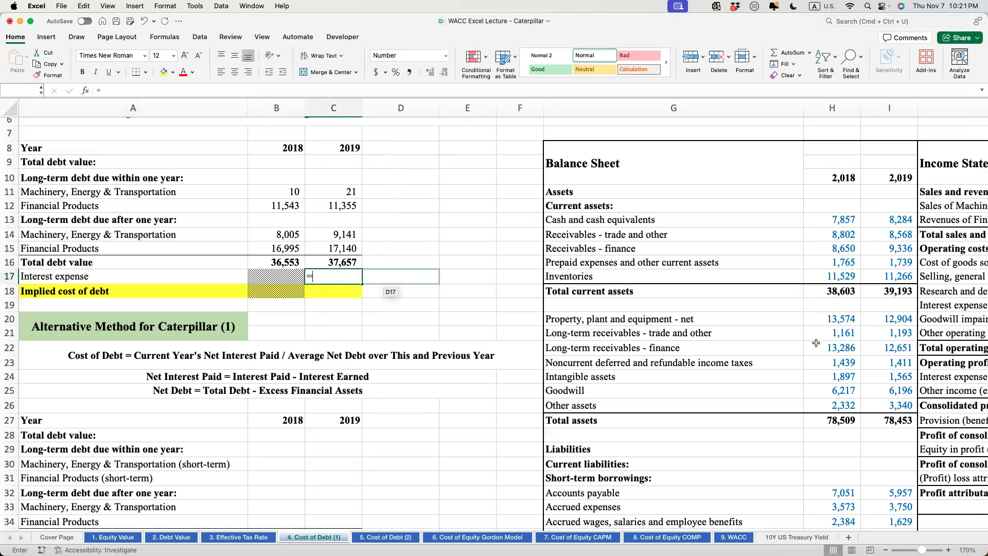
type("=")
scroll(825, 354, "right", 5)
scroll(824, 354, "right", 3)
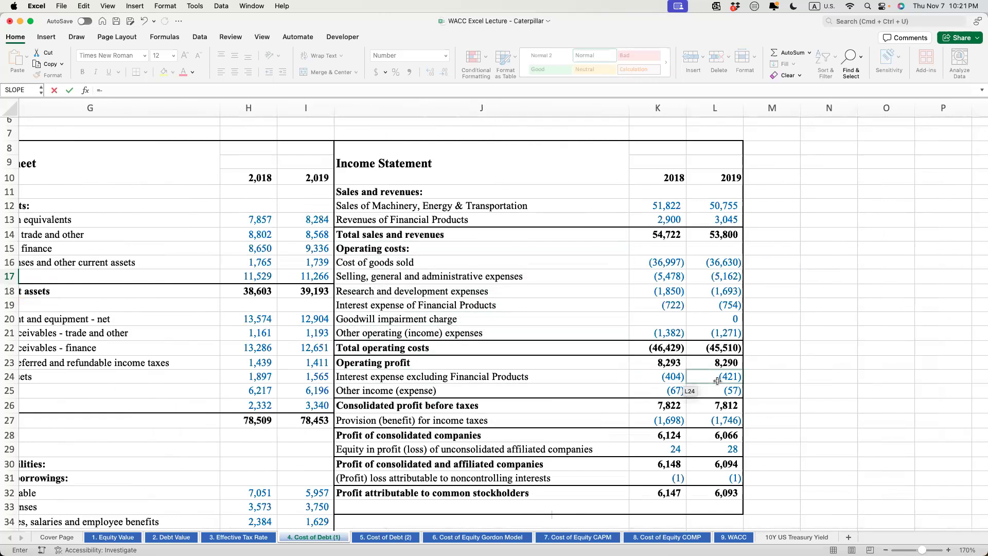
left_click(716, 380)
key("Return")
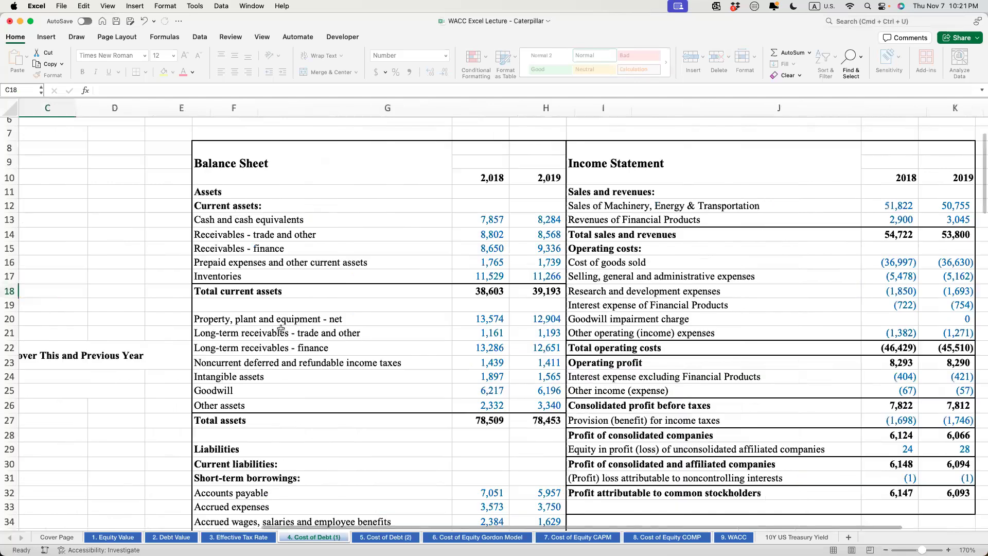
double_click(240, 277)
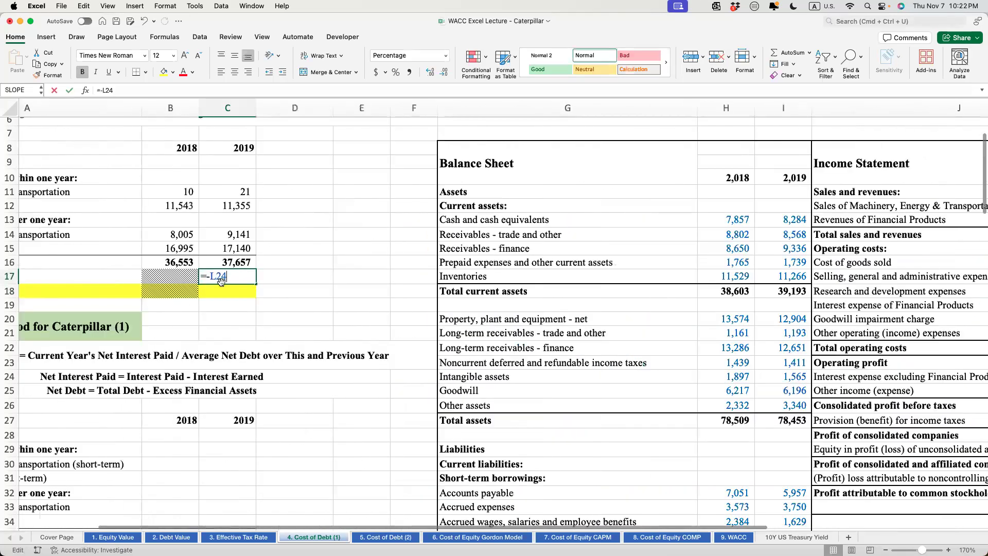
scroll(647, 355, "right", 2)
scroll(646, 355, "right", 5)
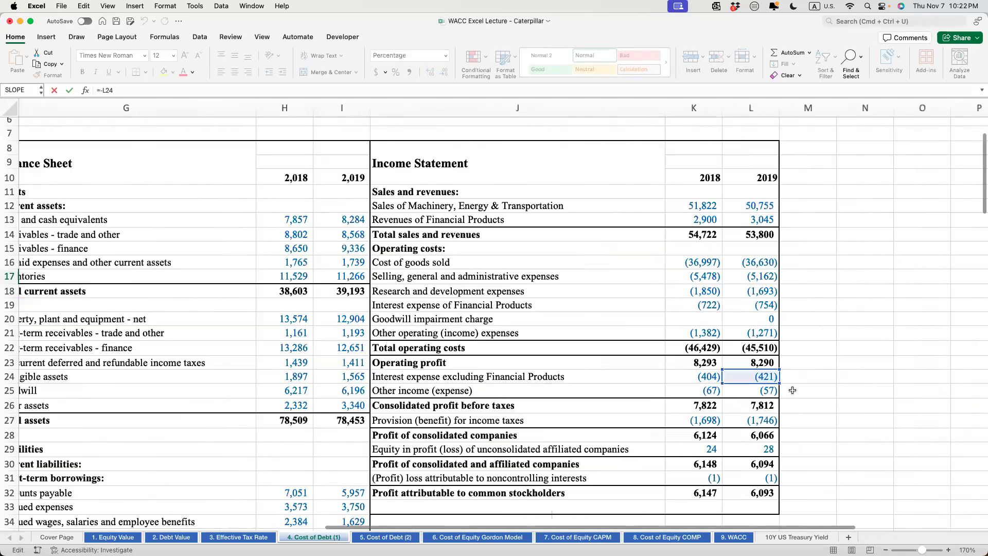
scroll(767, 366, "left", 6)
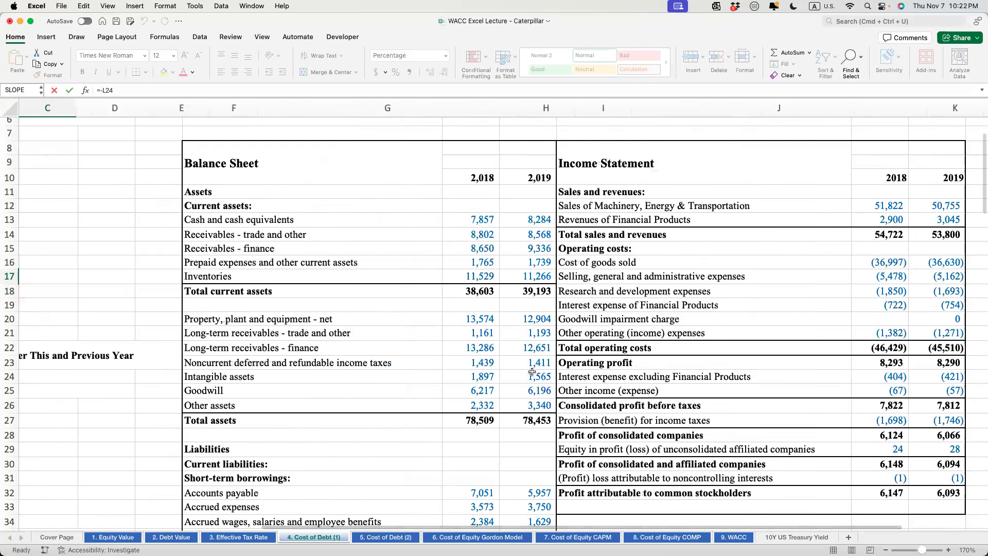
key("Escape")
Step: Compute the 2019 implied cost of debt in C18 as =C17/AVERAGE(B16:C16)
left_click(357, 292)
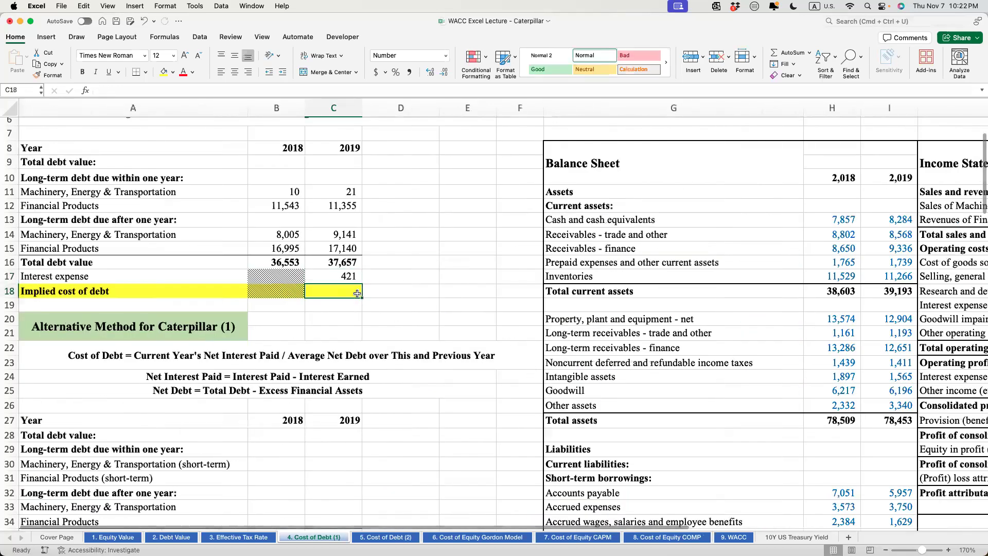
type("=")
key("Up")
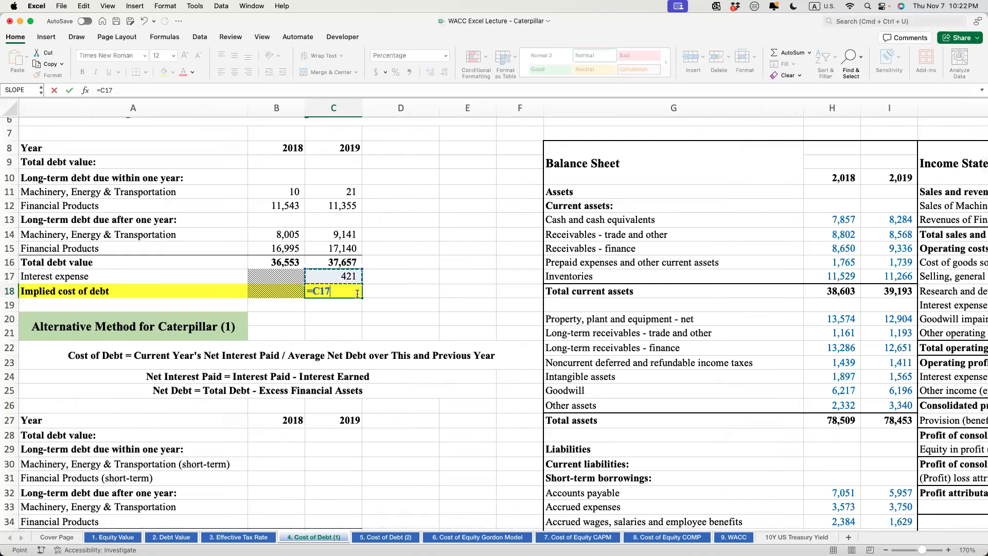
type("/aver")
key("Tab")
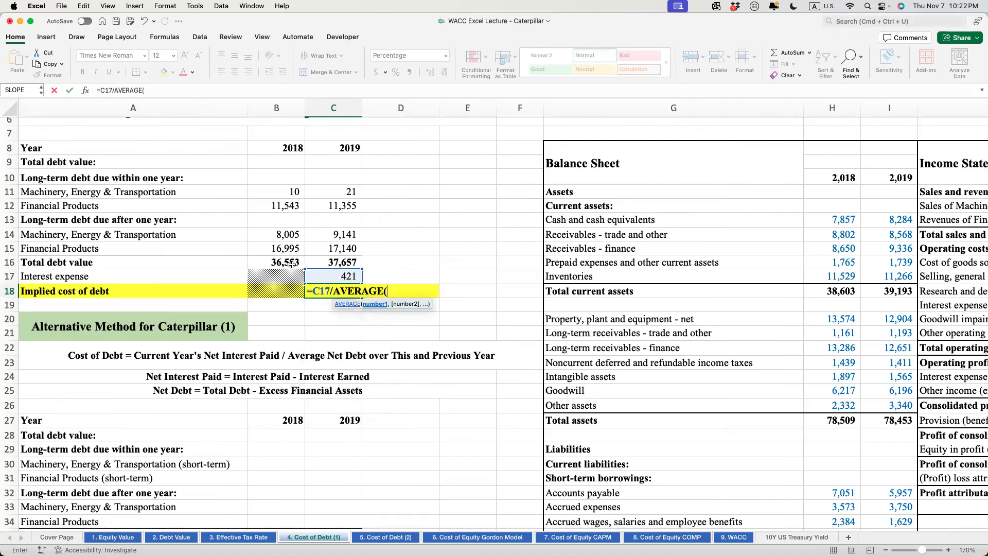
left_click_drag(292, 264, 357, 263)
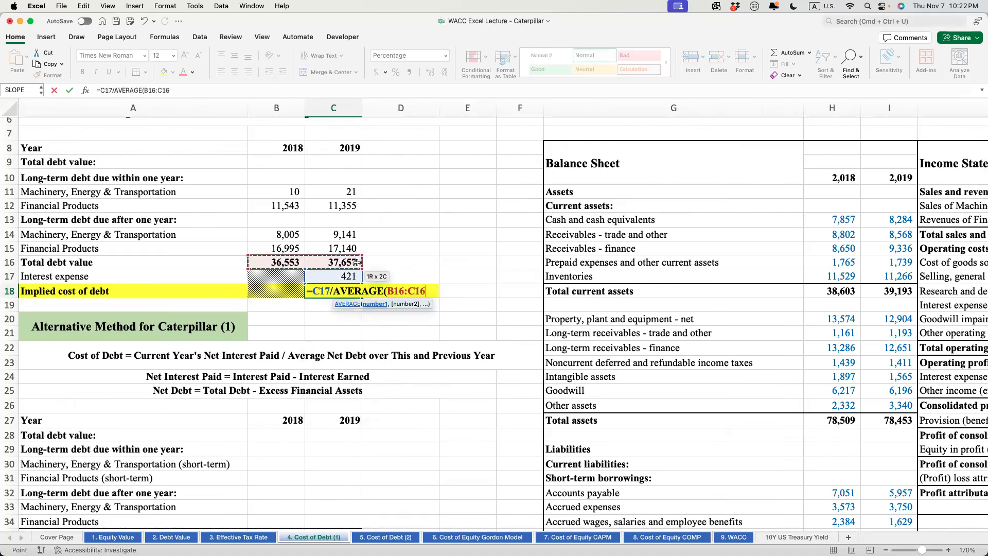
type(")")
key("Return")
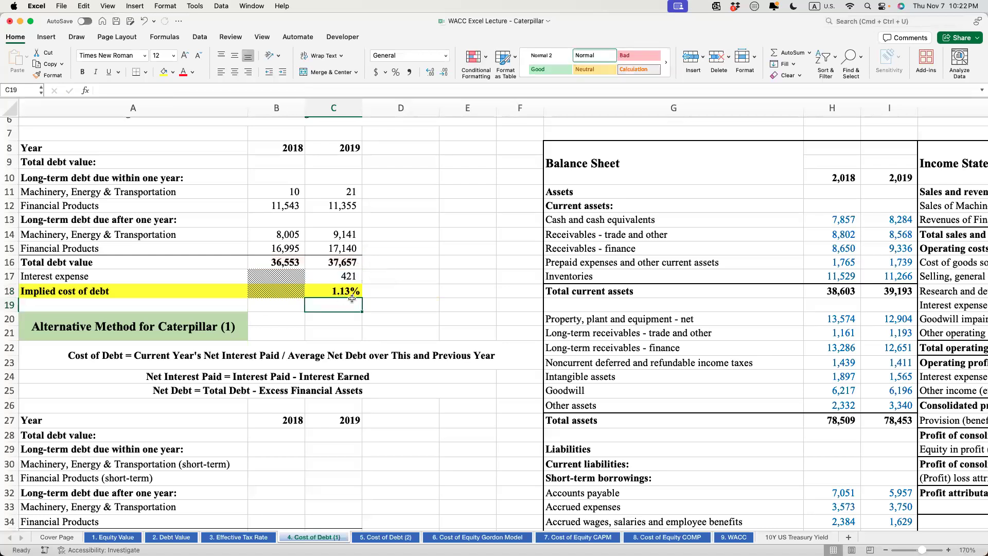
Step: Review the implied cost of debt formula's inputs and the net debt and net interest paid rows of Alternative Method (1)
left_click(344, 291)
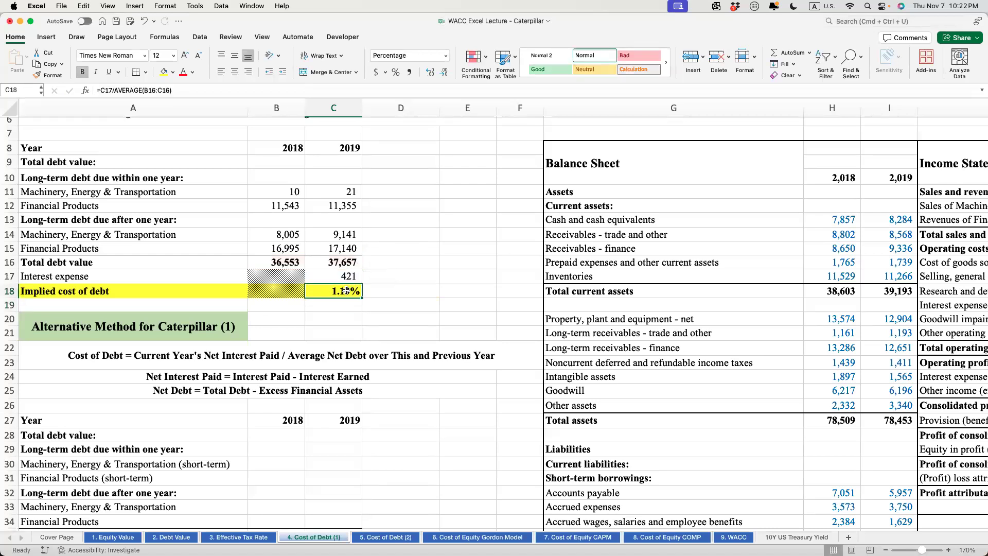
scroll(345, 290, "up", 4)
left_click(328, 328)
left_click_drag(276, 312, 351, 315)
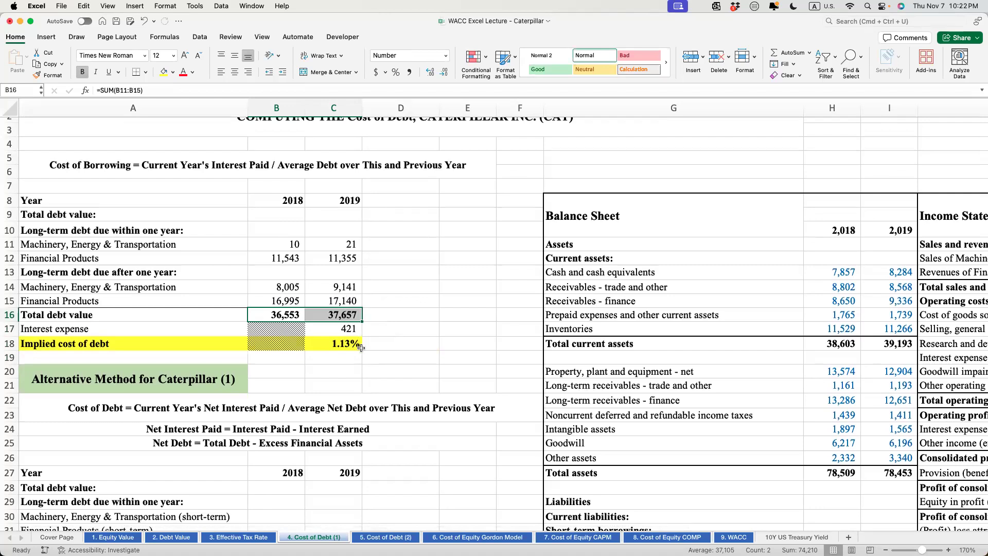
scroll(361, 348, "down", 5)
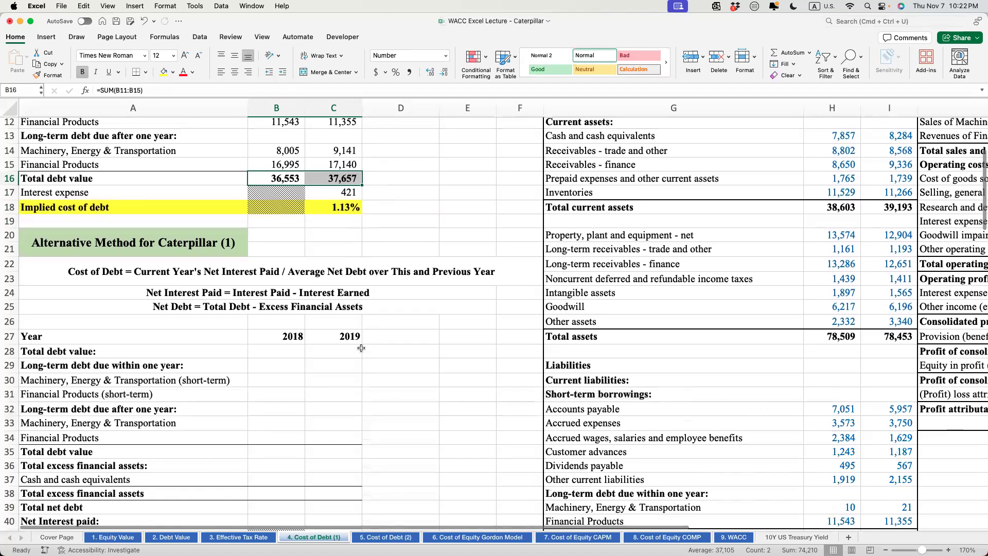
scroll(361, 348, "down", 2)
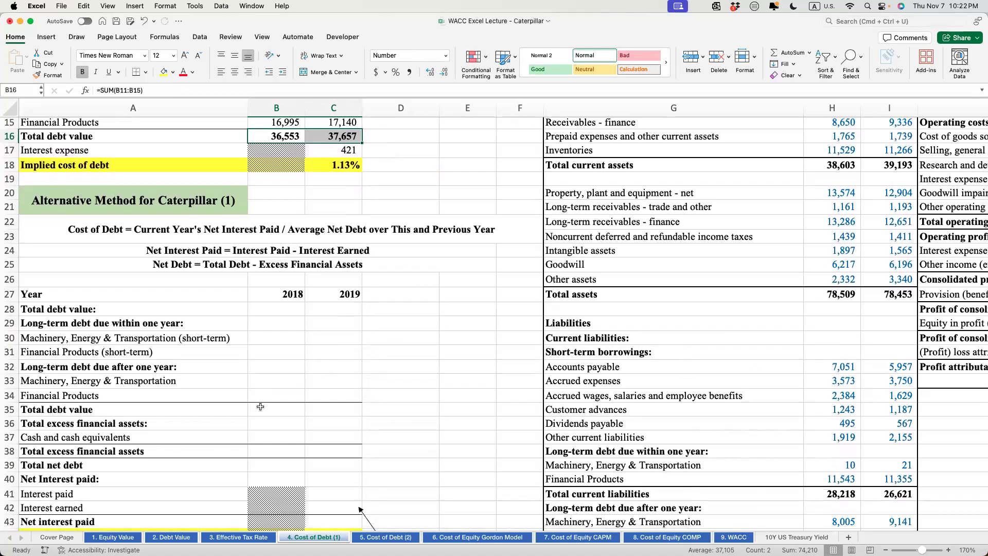
scroll(260, 407, "down", 1)
left_click(13, 460)
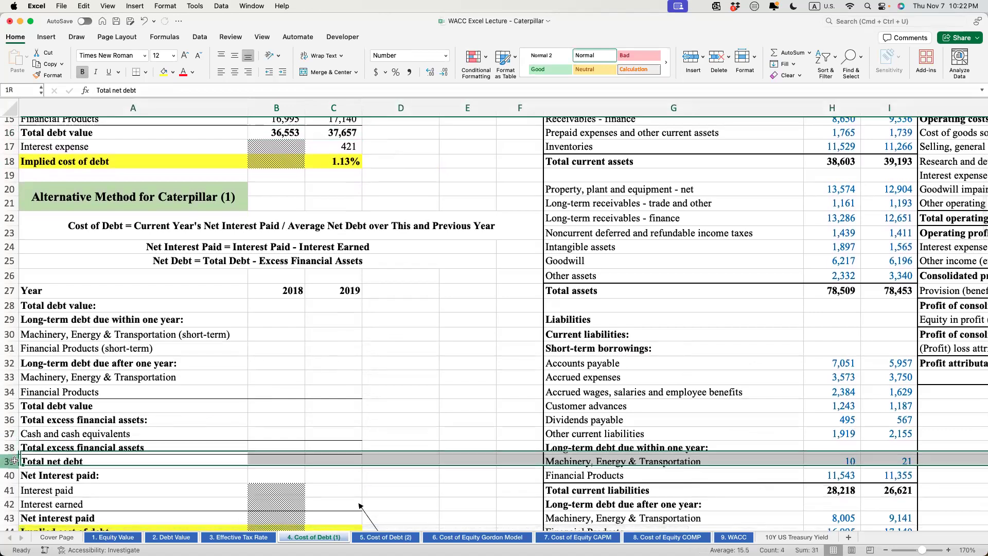
scroll(87, 458, "down", 5)
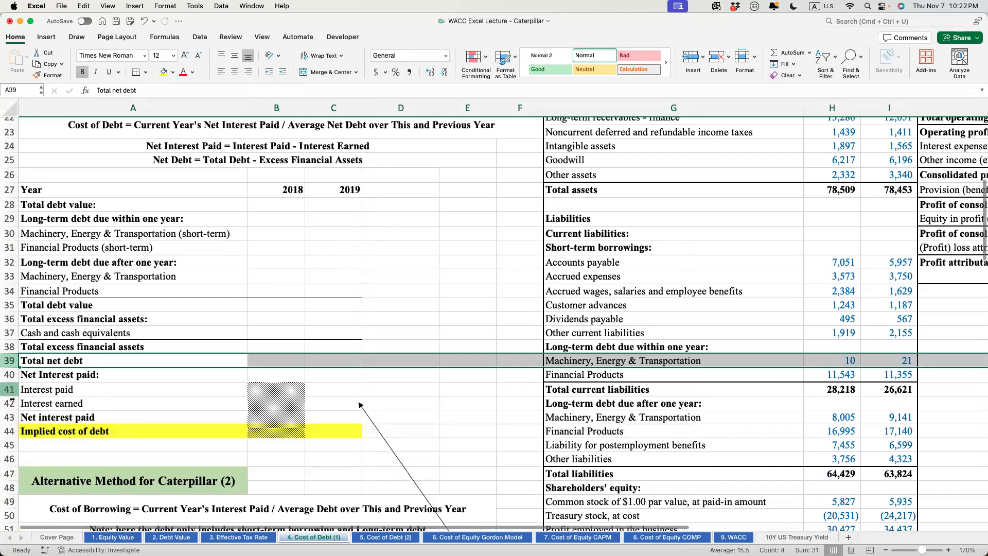
left_click(12, 417)
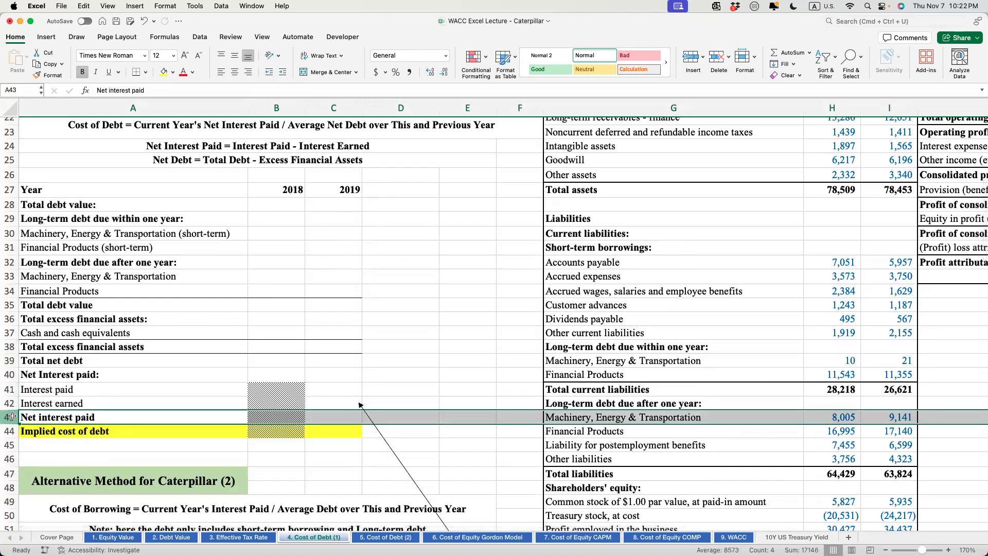
Step: Link B30 to the 2018 Machinery, Energy & Transportation debt due within one year with =H39 and fill it through B30:C31
left_click(281, 239)
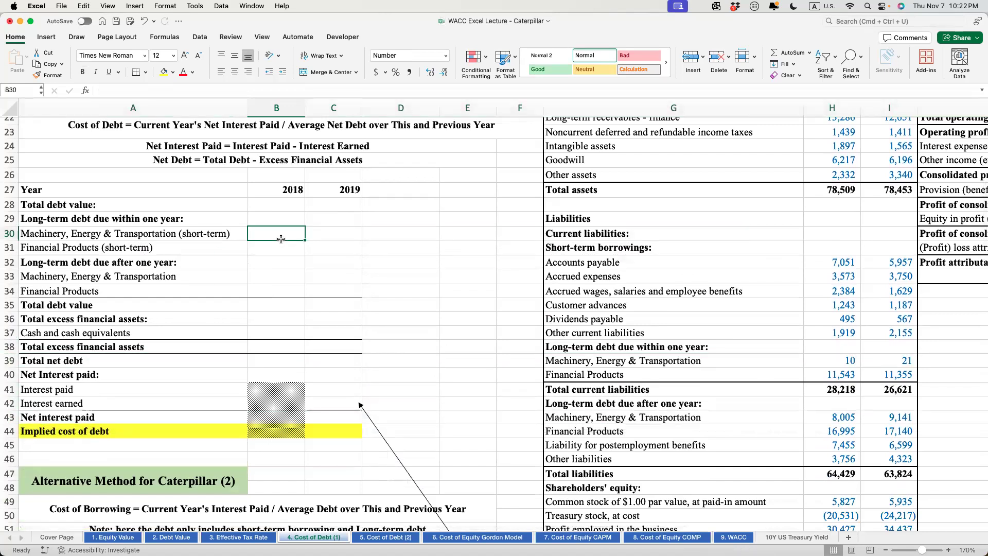
type("=")
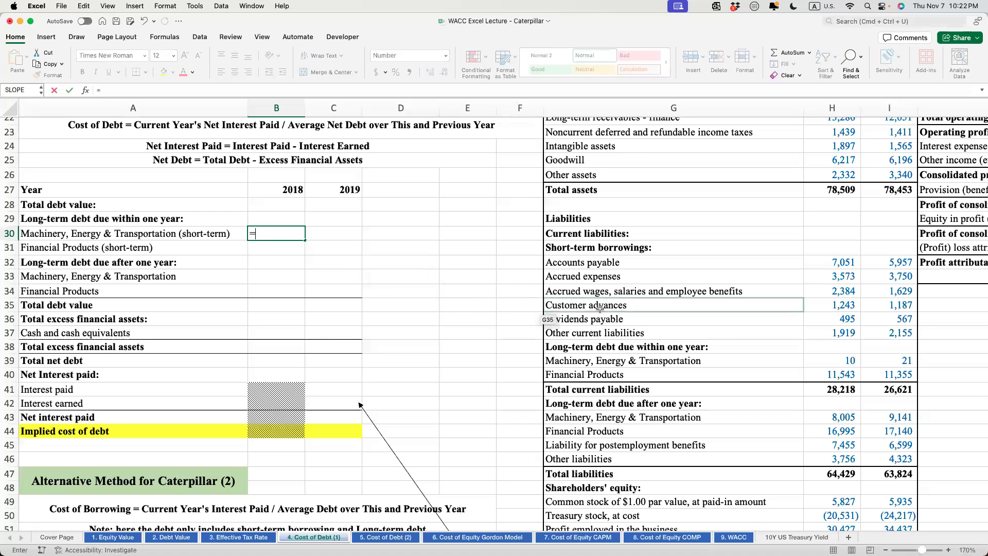
scroll(600, 308, "right", 3)
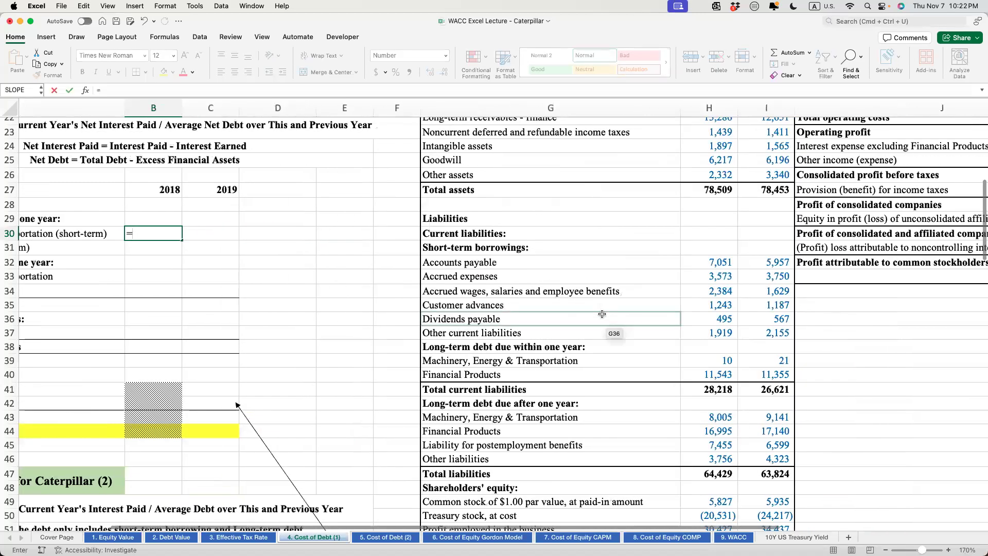
left_click(720, 361)
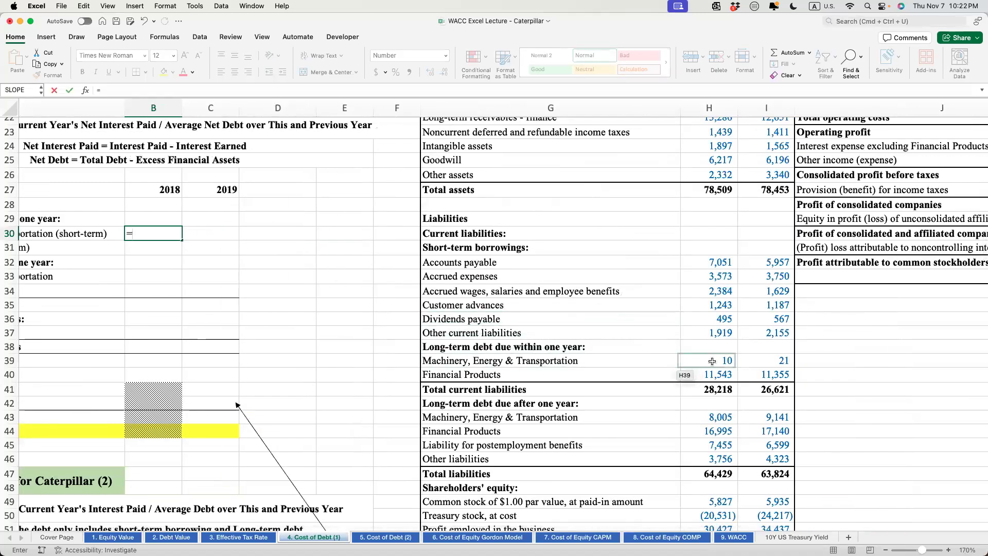
key("Return")
scroll(212, 316, "left", 3)
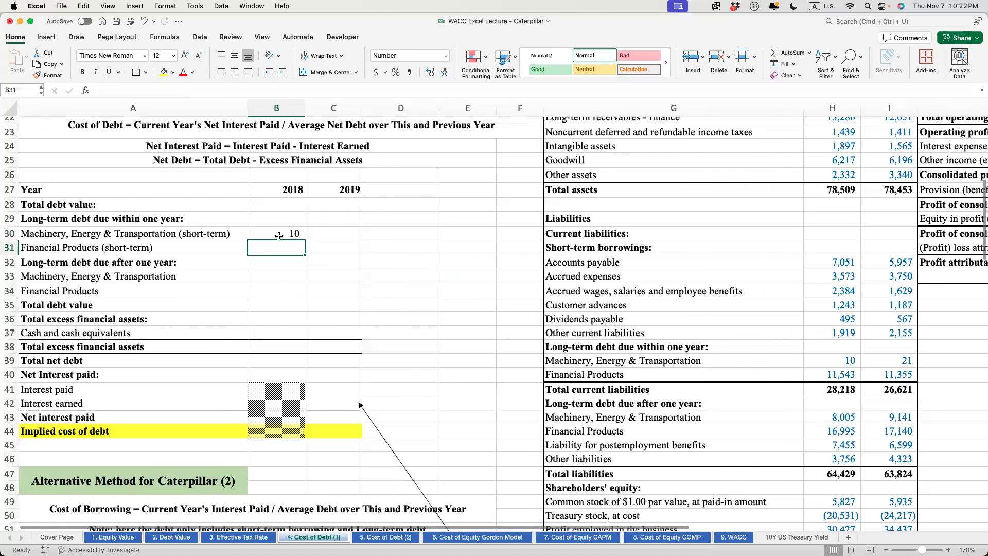
left_click_drag(279, 236, 320, 253)
key("ctrl+r")
key("ctrl+d")
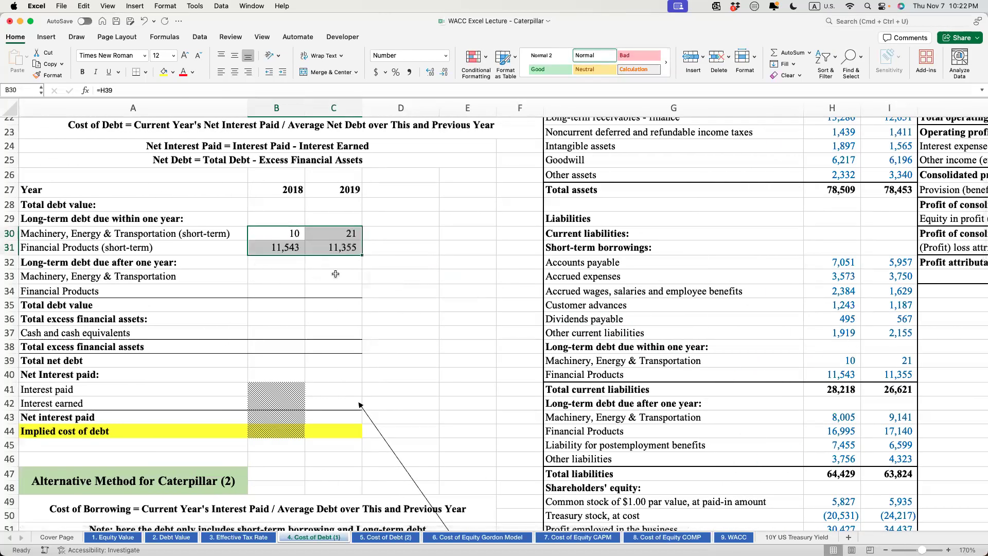
Step: Link B33 to the 2018 Machinery, Energy & Transportation debt due after one year with =H43
left_click(281, 280)
type("=")
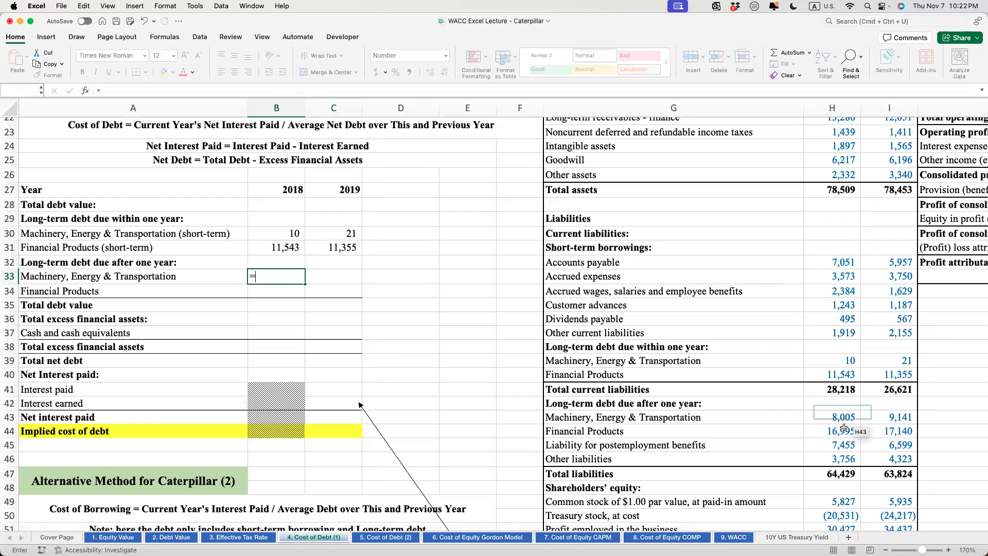
left_click(844, 417)
key("Return")
Step: Copy B33 into B33:C34 with formulas and number formats only
left_click(282, 278)
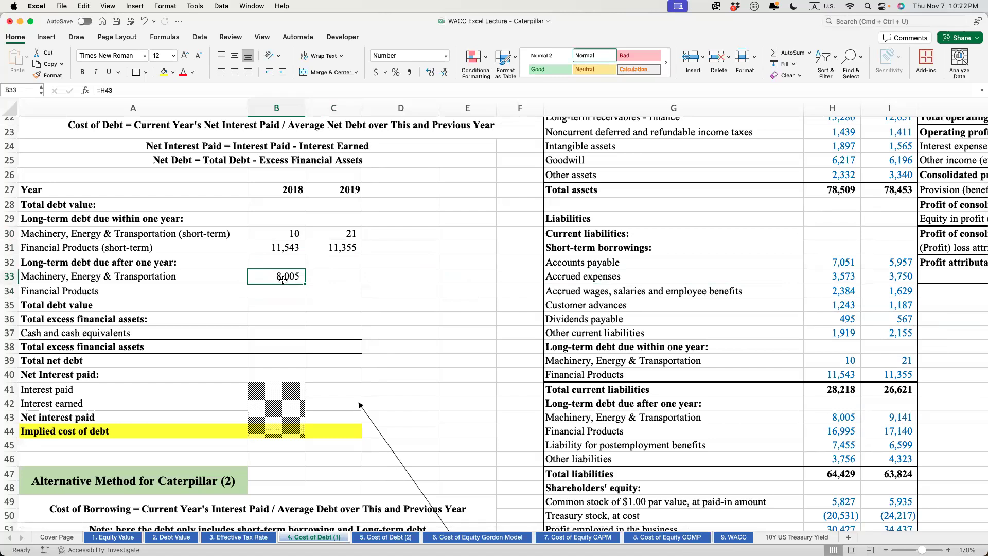
key("super+c")
key("shift+Right")
key("shift+Right")
key("shift+Right")
key("shift+Down")
key("shift+Left")
key("shift+Left")
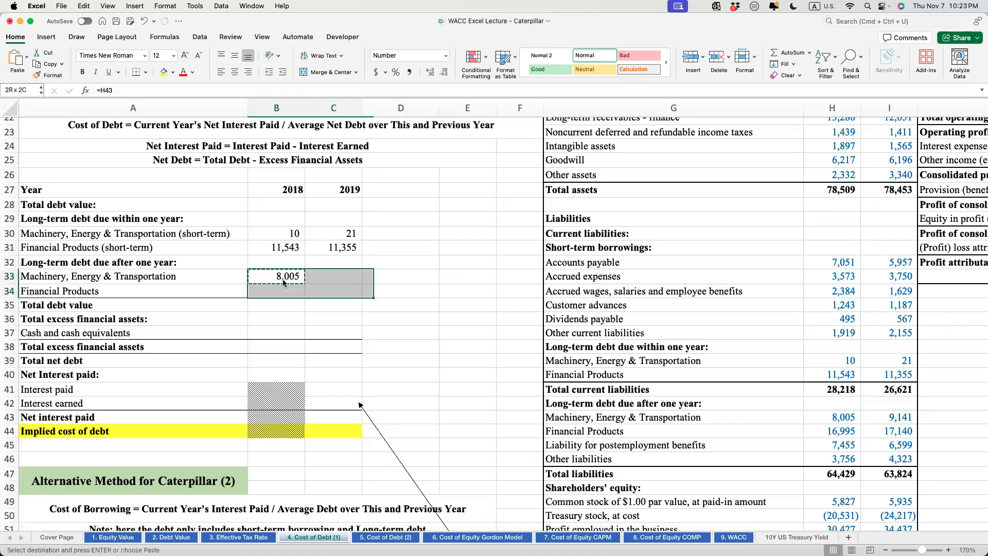
key("ctrl+super+v")
left_click(517, 170)
left_click(604, 297)
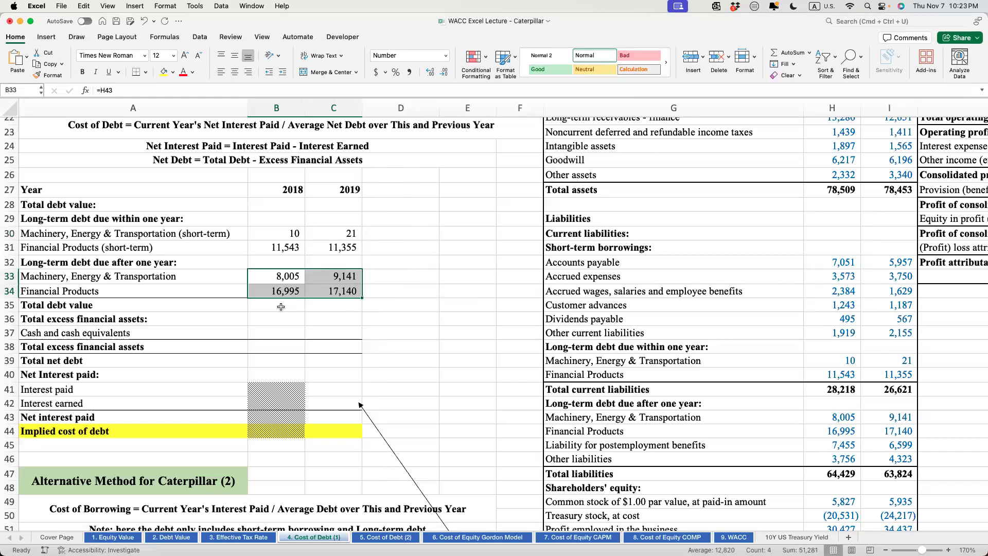
Step: Compute the total debt value in B35 as =SUM(B30:B34), fill it into C35, and compare both totals with row 16
left_click(281, 306)
type("=SUM(")
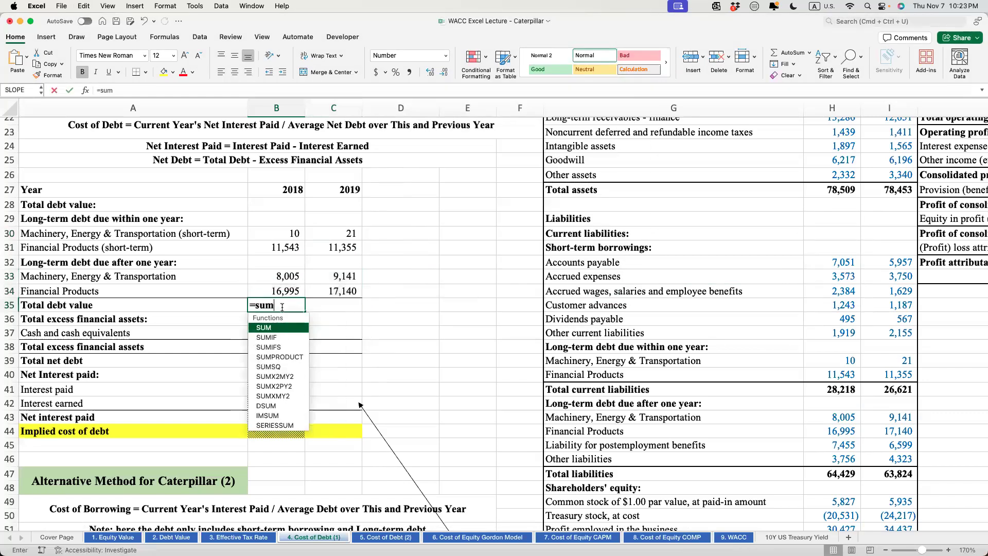
left_click_drag(271, 244, 273, 293)
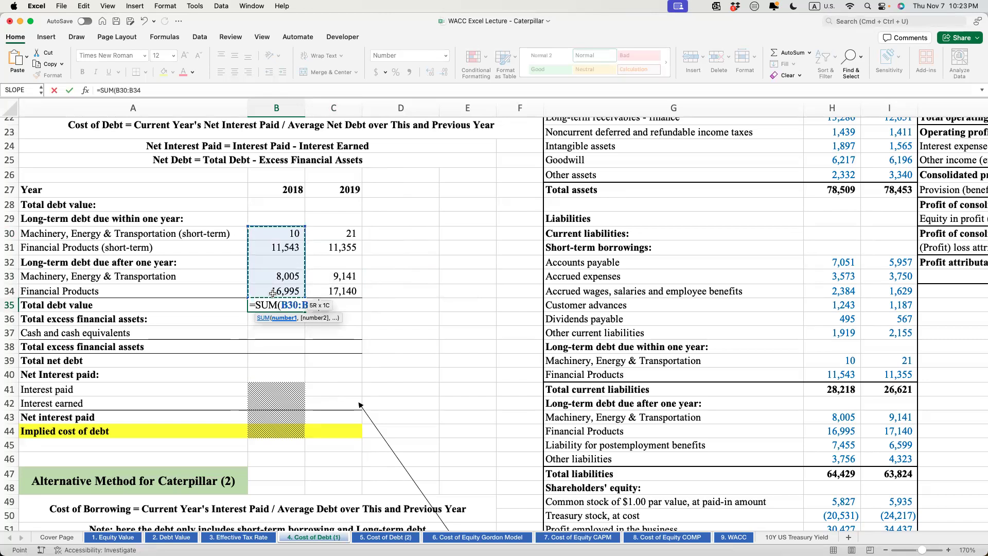
key("Return")
left_click(335, 307)
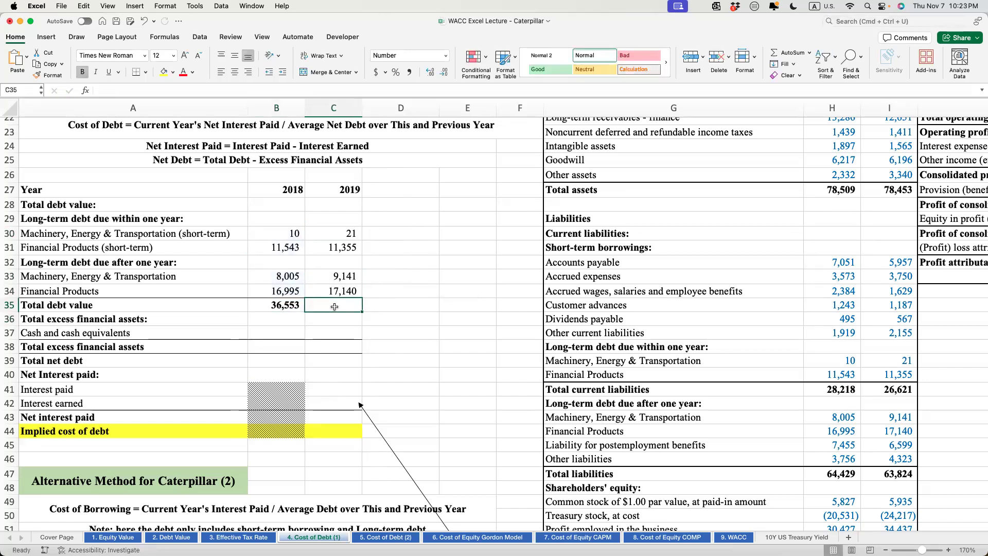
key("super+r")
scroll(347, 325, "up", 8)
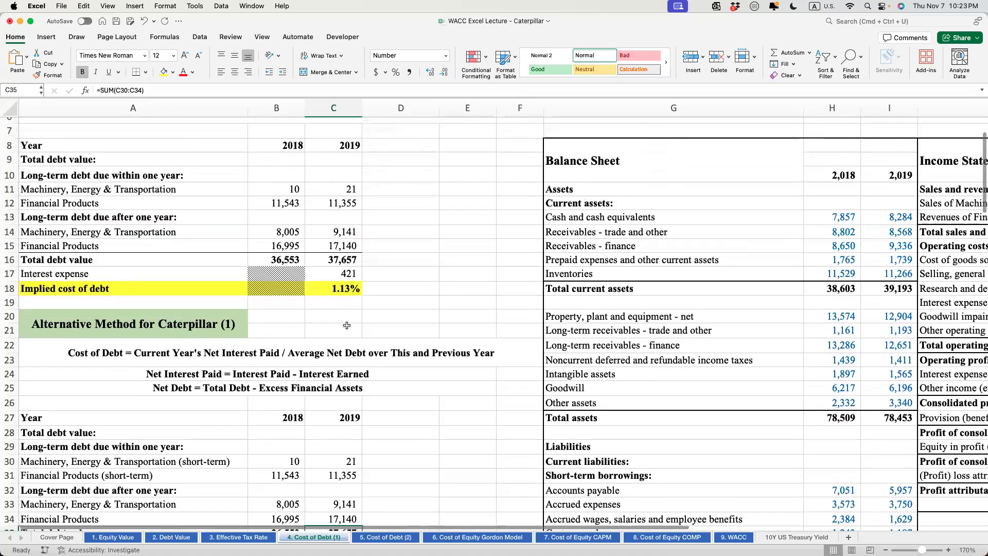
left_click_drag(286, 260, 340, 260)
scroll(308, 423, "down", 4)
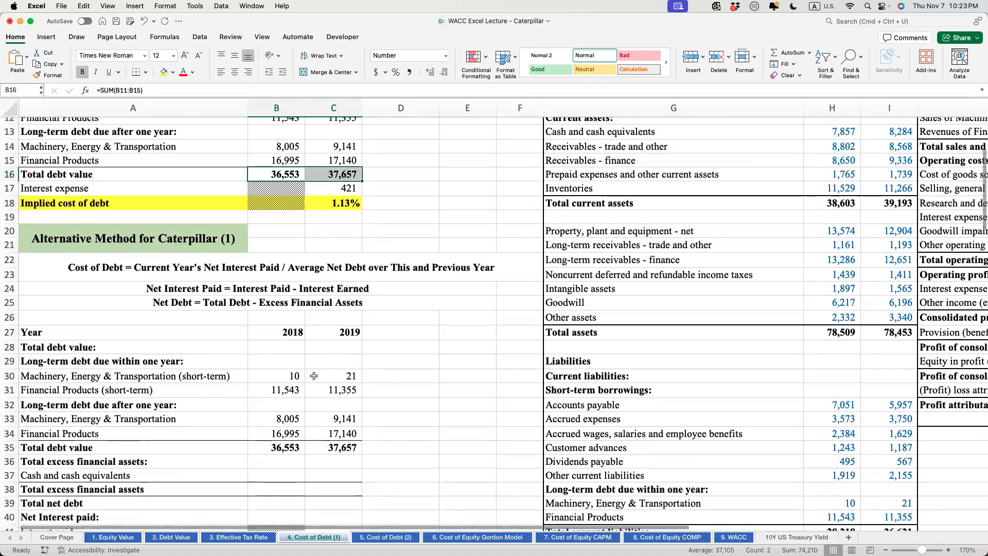
left_click_drag(302, 420, 335, 417)
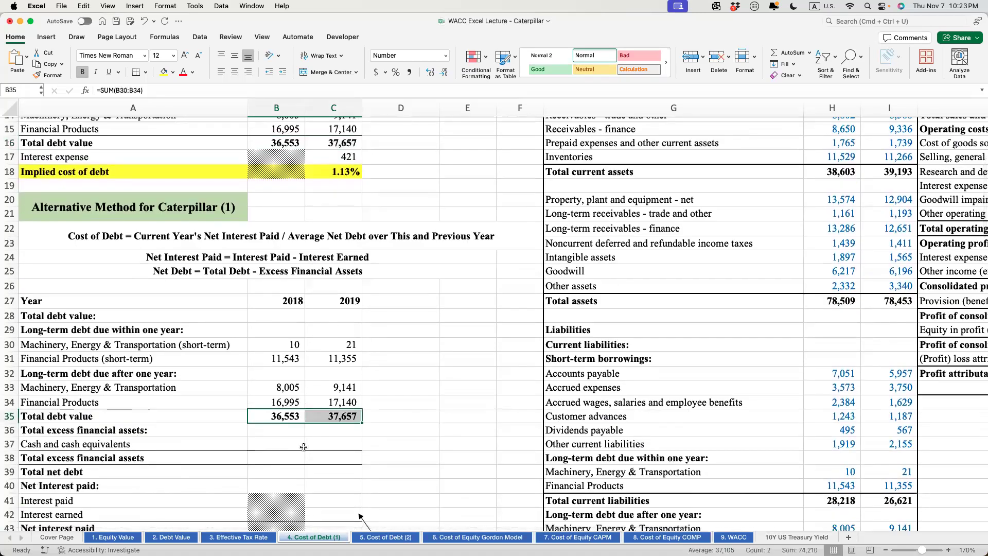
Step: Link B37 to the 2018 cash and cash equivalents with =H13 and fill the formula into C37
left_click_drag(268, 445, 320, 442)
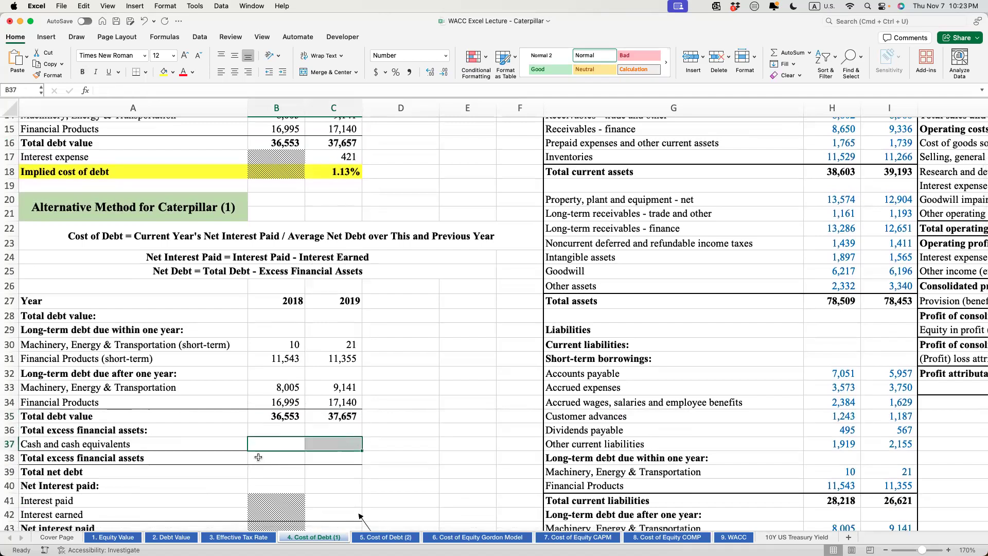
type("=")
scroll(791, 353, "up", 4)
left_click(843, 212)
key("Tab")
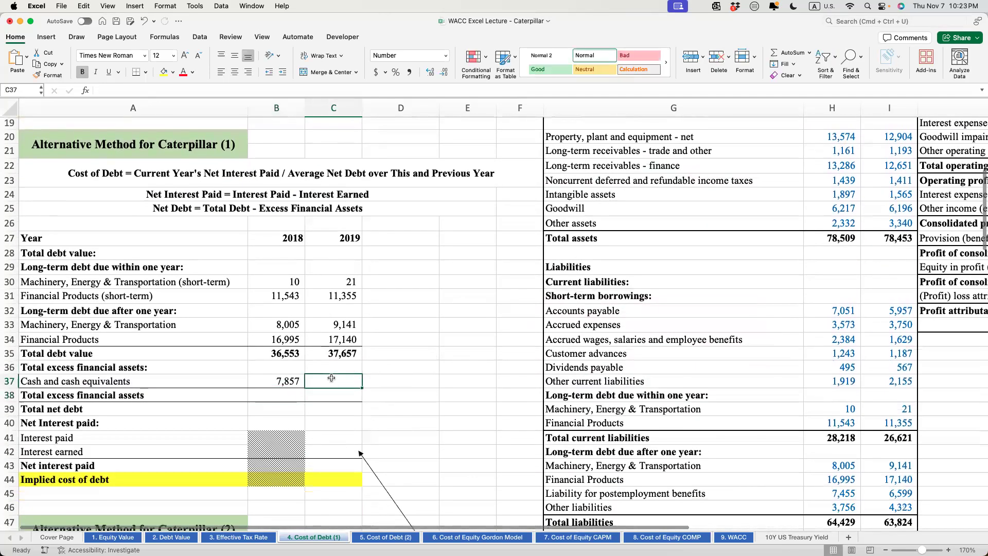
key("ctrl+r")
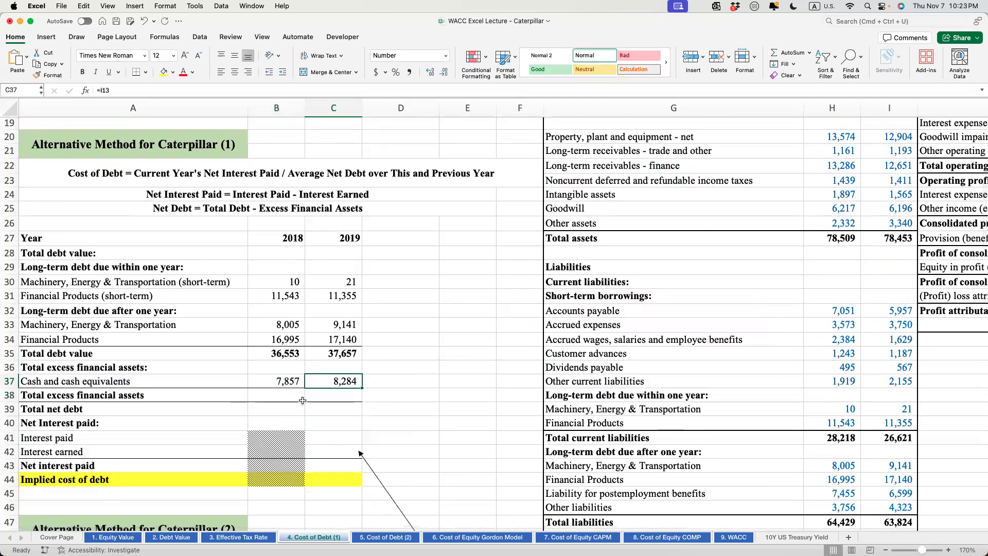
Step: Set total excess financial assets in B38 to =B37 and fill the formula into C38
left_click(277, 402)
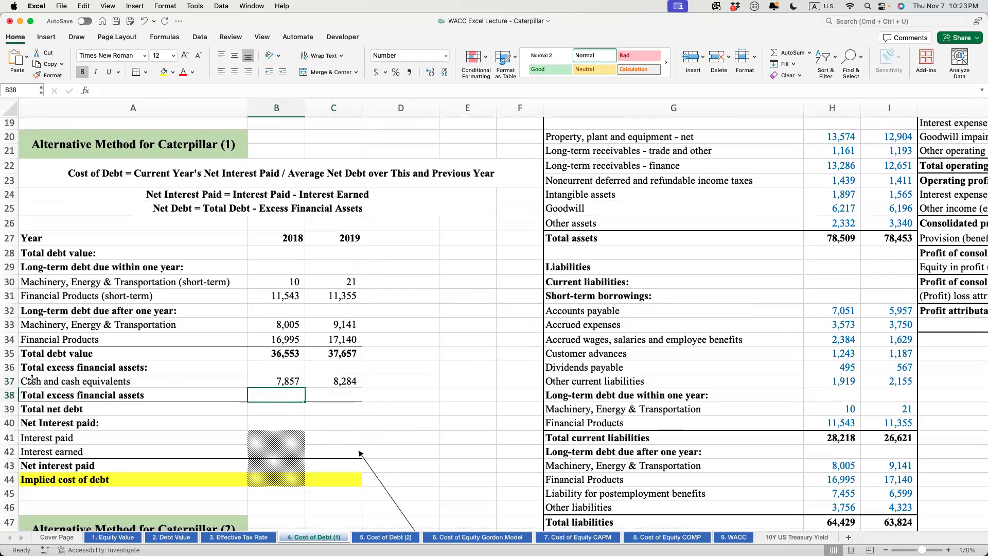
left_click(11, 395)
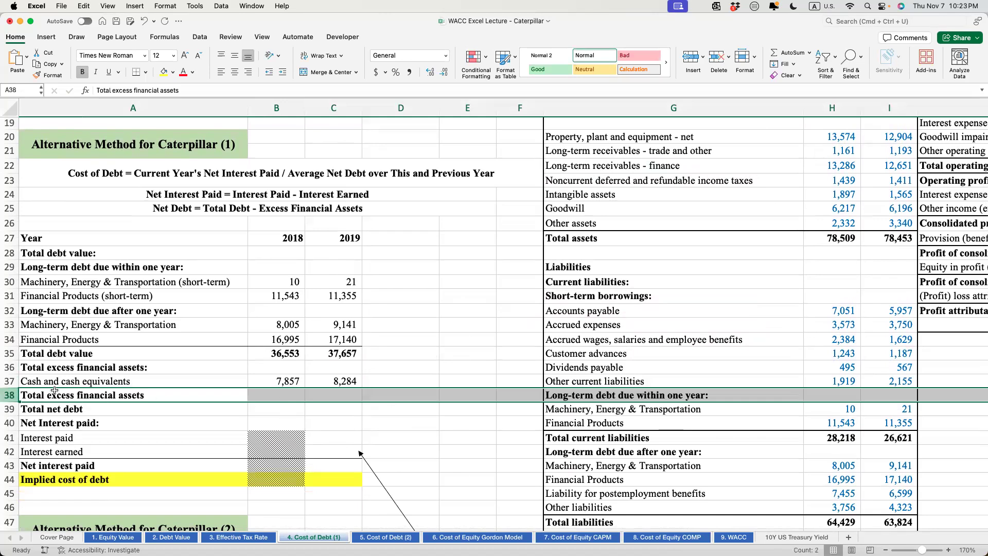
left_click(284, 406)
left_click(281, 396)
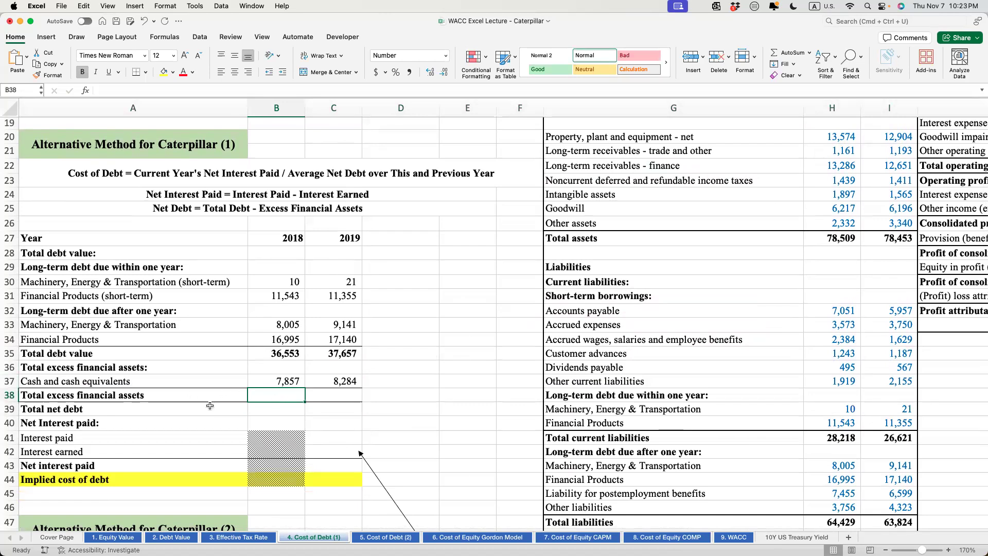
type("=B37")
key("Tab")
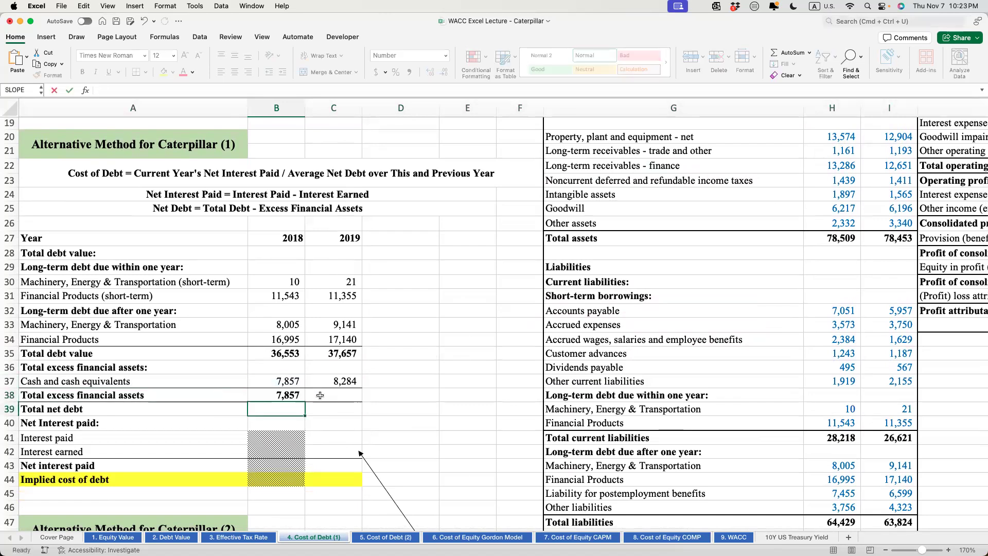
key("ctrl+r")
Step: Compute total net debt in B39 as =B35-B38 and fill it into C39
left_click(285, 409)
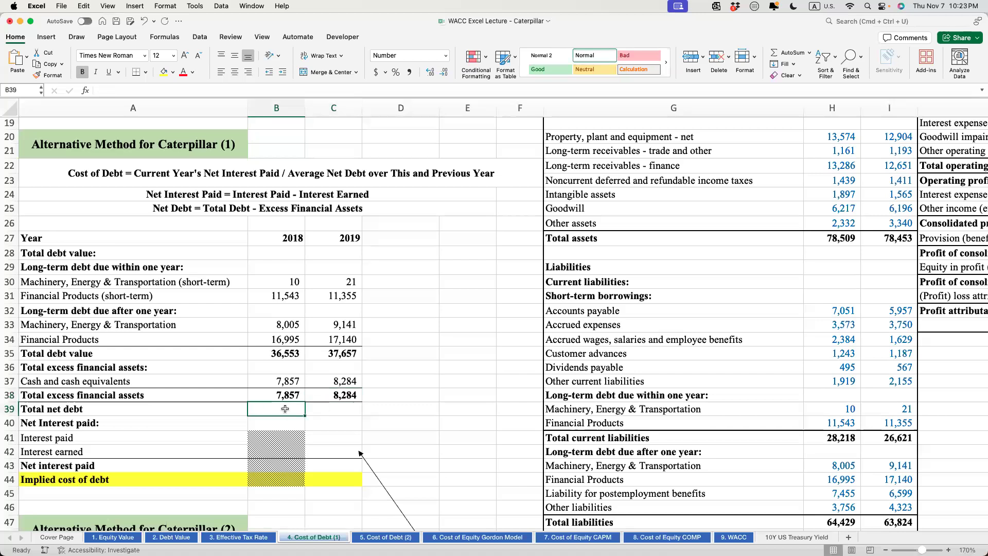
type("=")
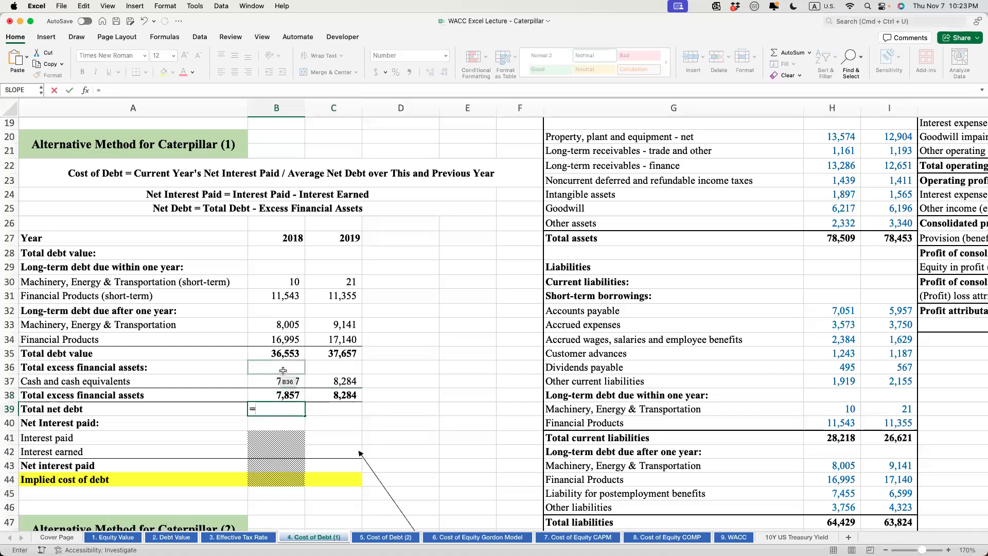
left_click(283, 354)
type("-")
left_click(286, 396)
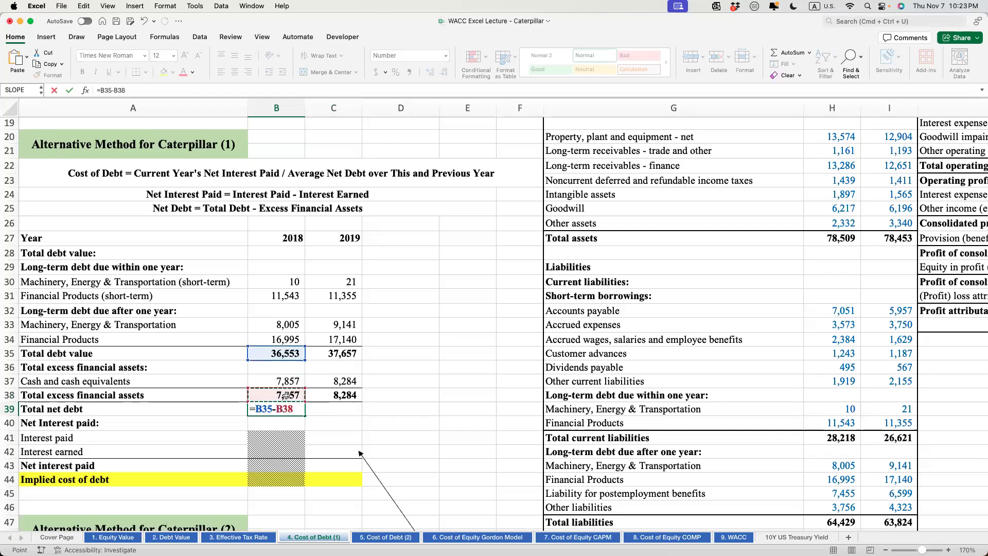
key("Return")
left_click_drag(305, 416, 339, 412)
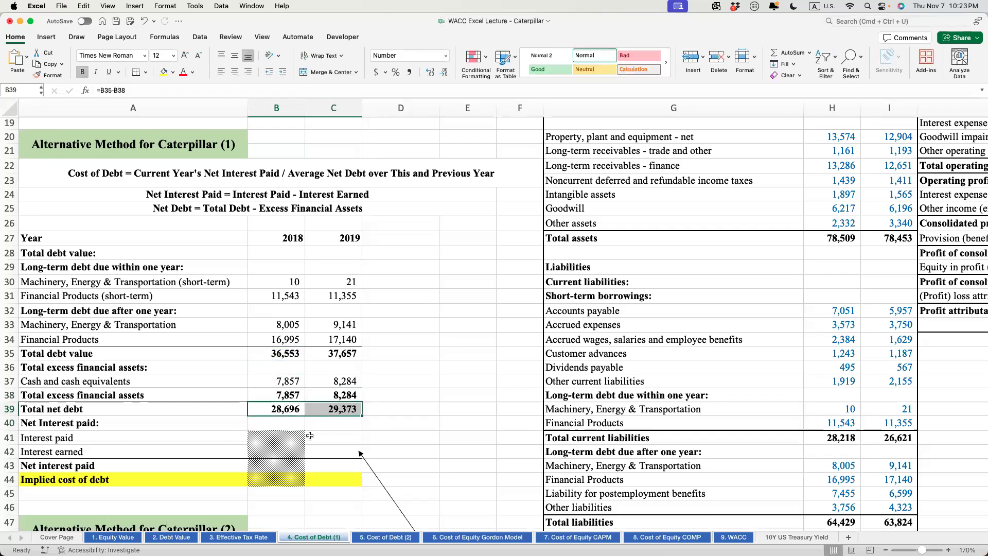
Step: Link interest paid in C41 to the 2019 interest expense excluding Financial Products with reversed sign, =-L24
scroll(298, 430, "down", 2)
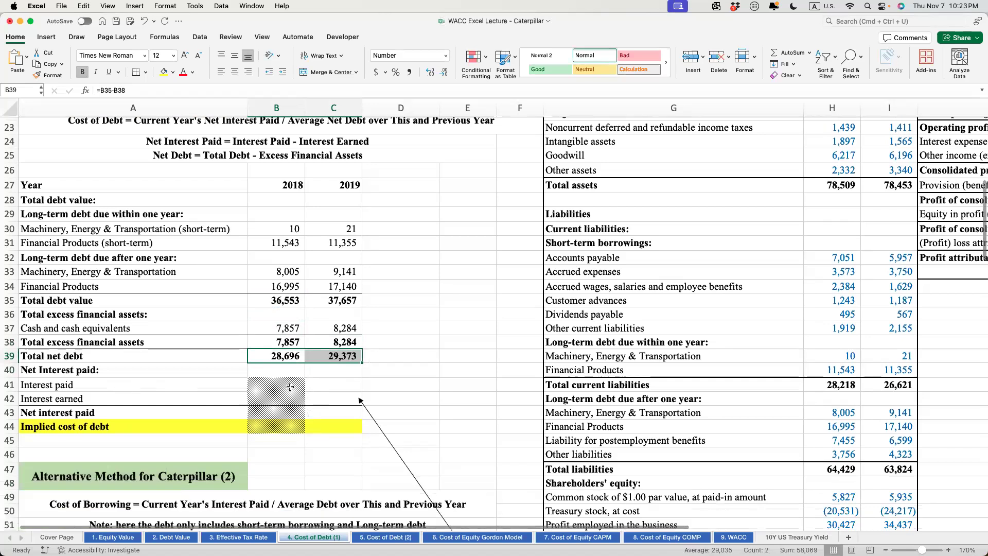
left_click(331, 380)
type("=")
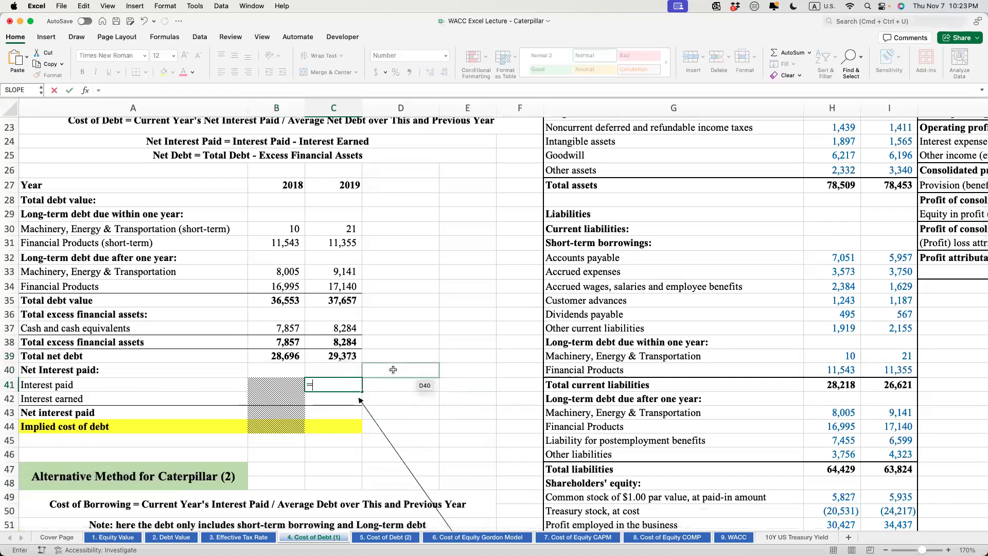
scroll(394, 369, "up", 4)
scroll(393, 369, "up", 2)
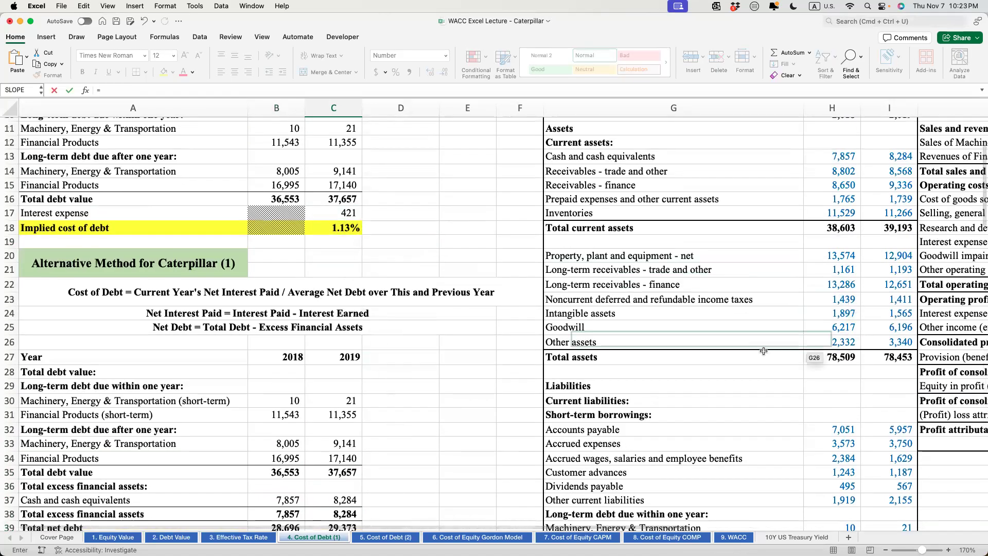
scroll(766, 351, "right", 10)
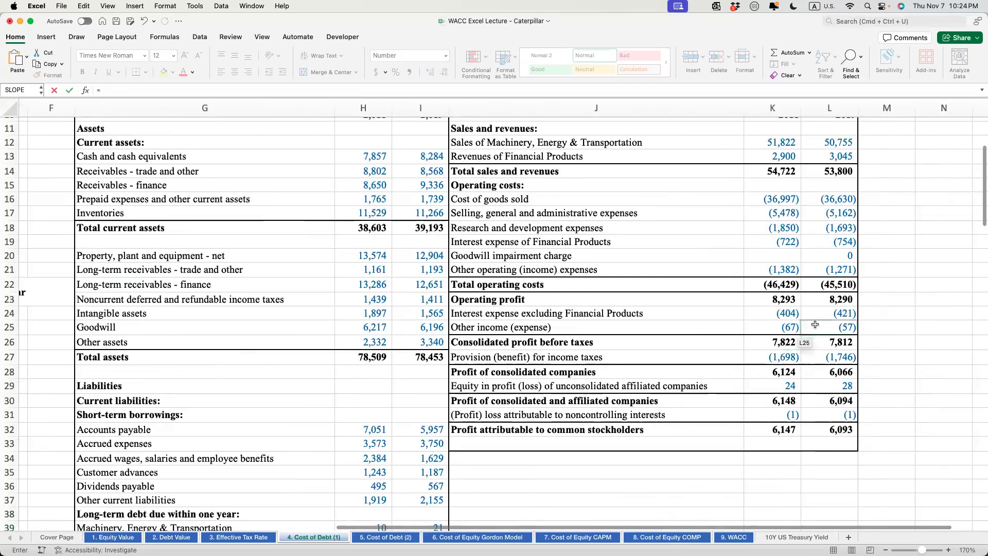
type("-")
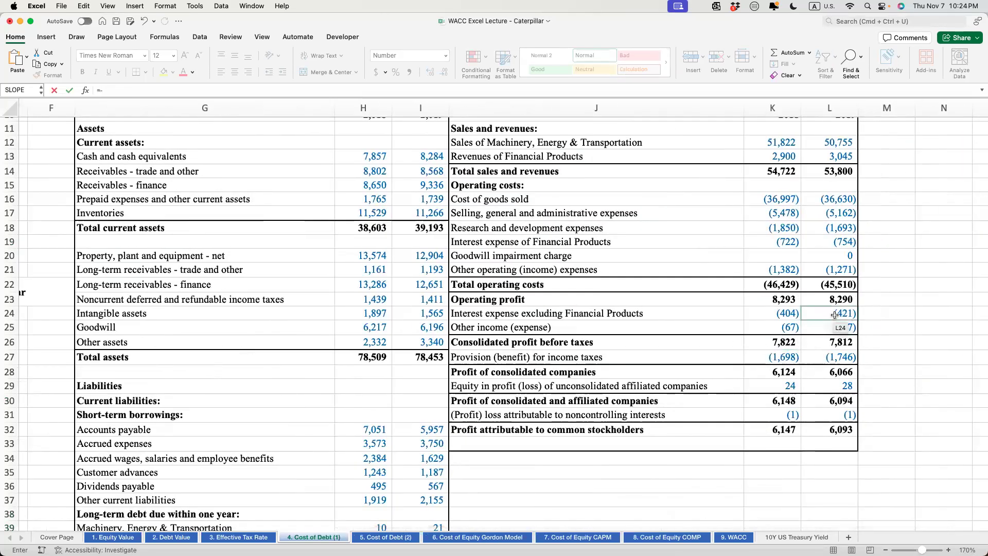
left_click(835, 315)
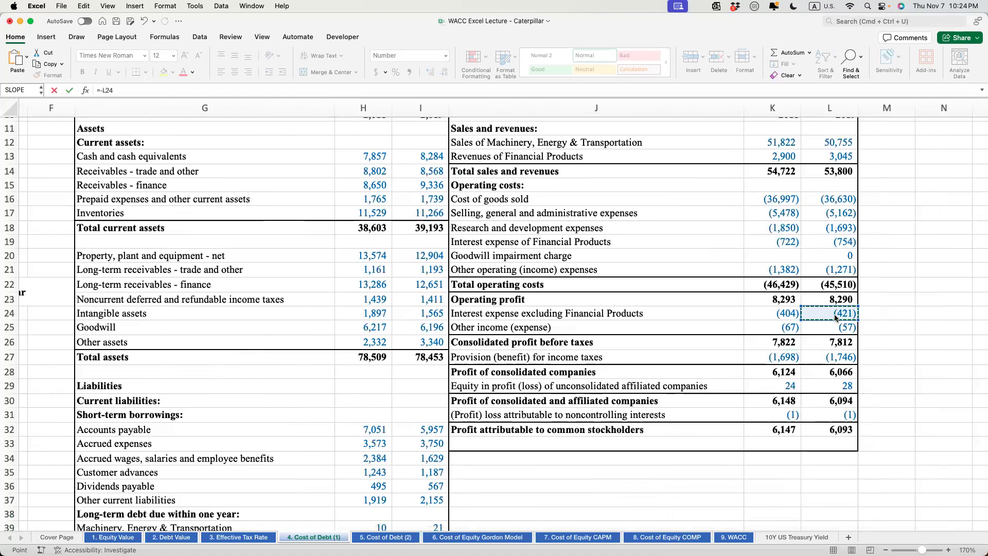
key("Return")
Step: Examine the income statement's interest expense and other income lines and the Other income (expense) note for the interest earned
scroll(579, 403, "left", 3)
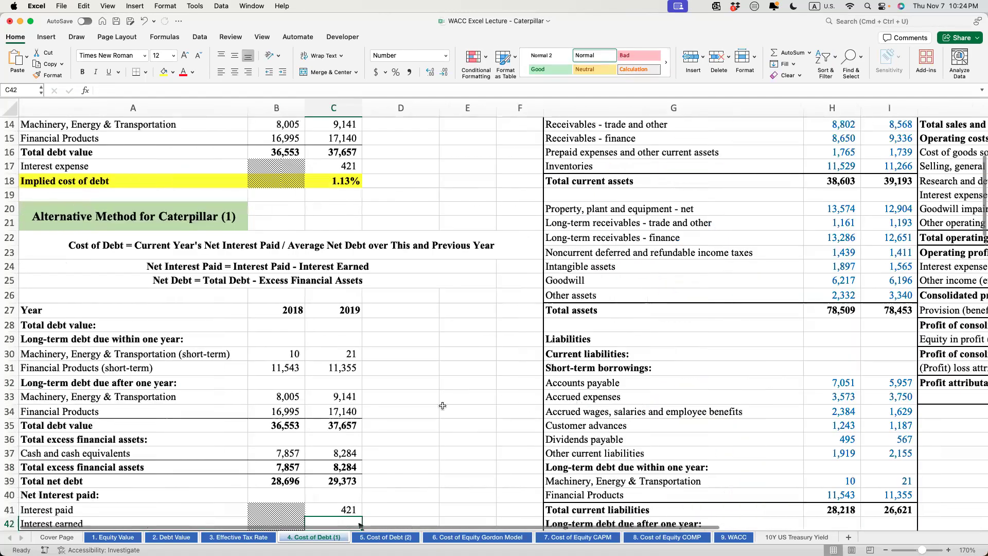
scroll(276, 352, "down", 5)
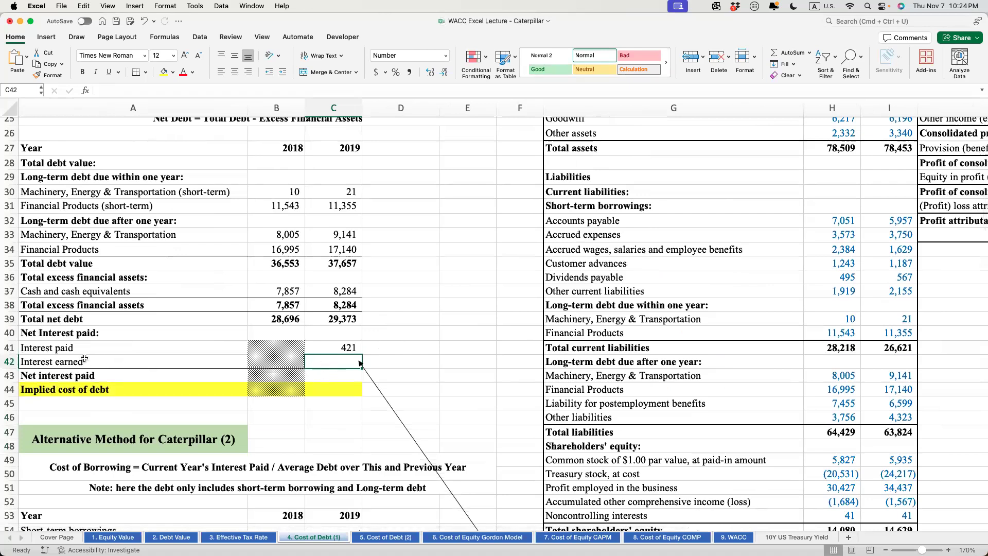
scroll(734, 424, "right", 5)
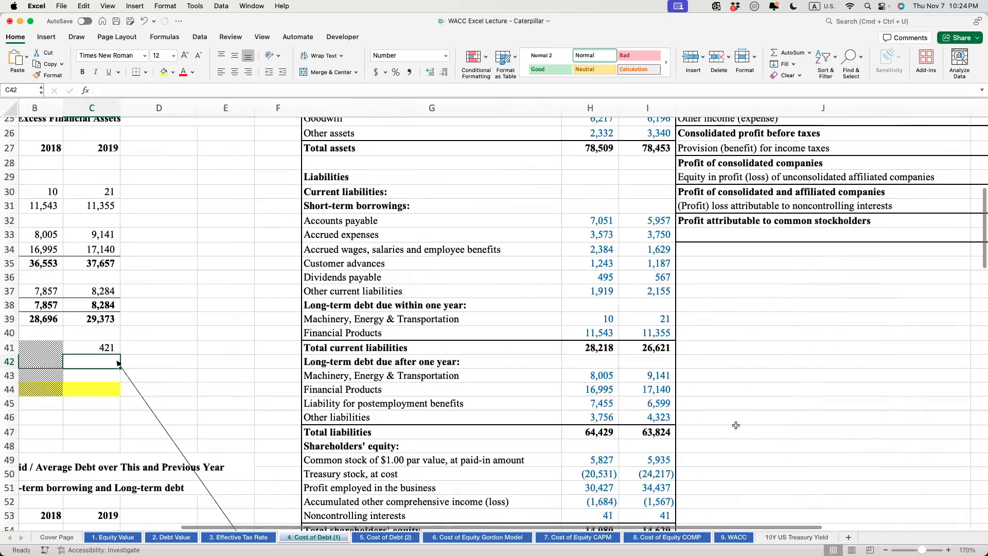
scroll(736, 425, "up", 4)
scroll(736, 425, "up", 2)
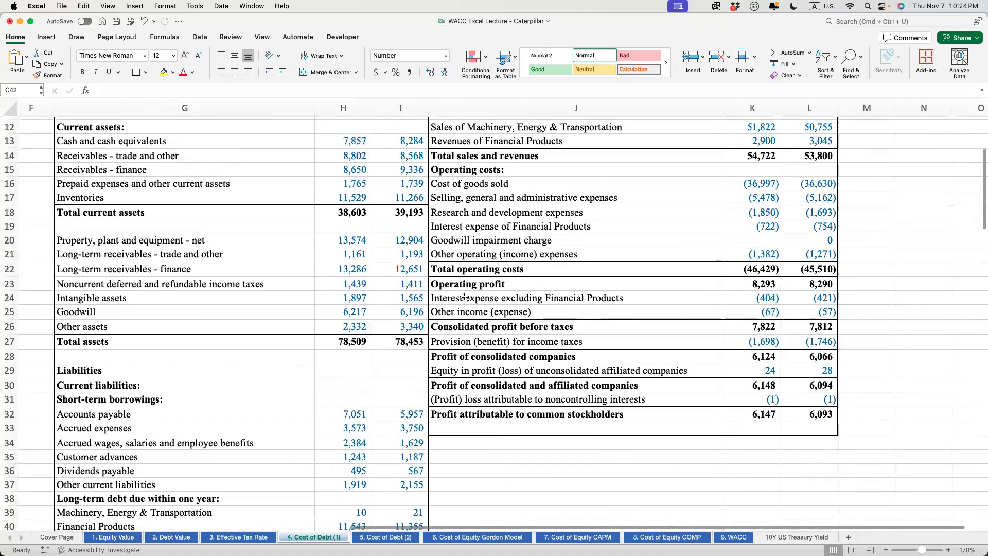
left_click_drag(466, 297, 818, 311)
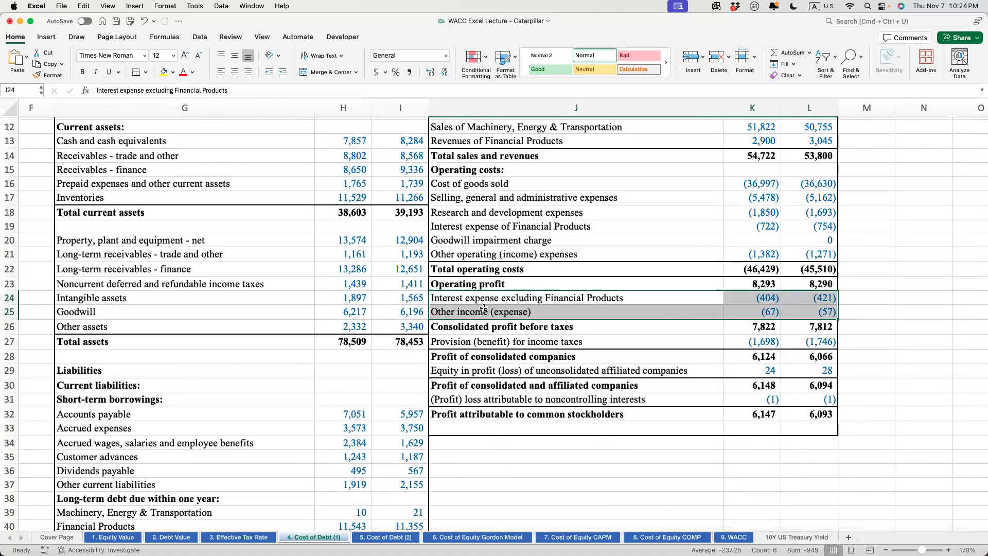
left_click_drag(440, 299, 550, 312)
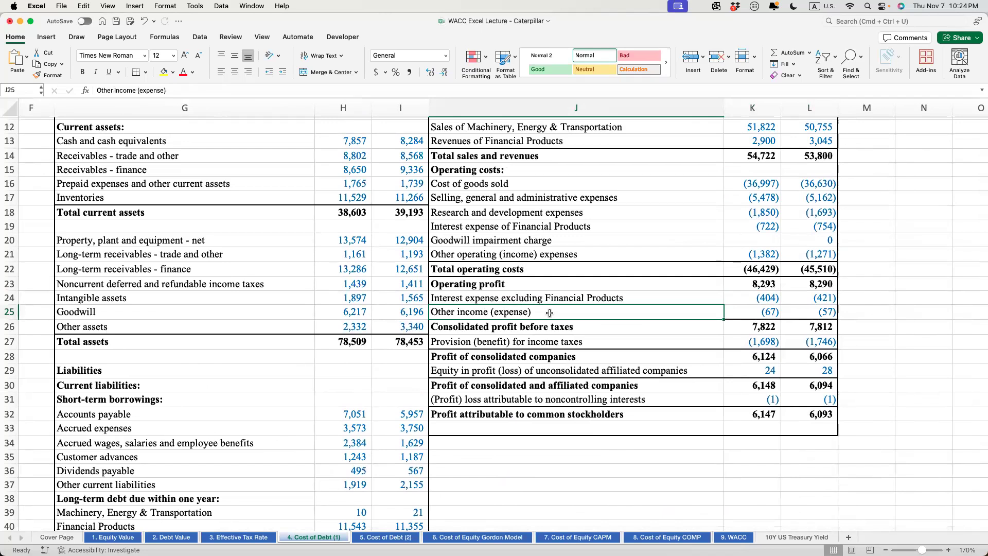
scroll(531, 315, "left", 10)
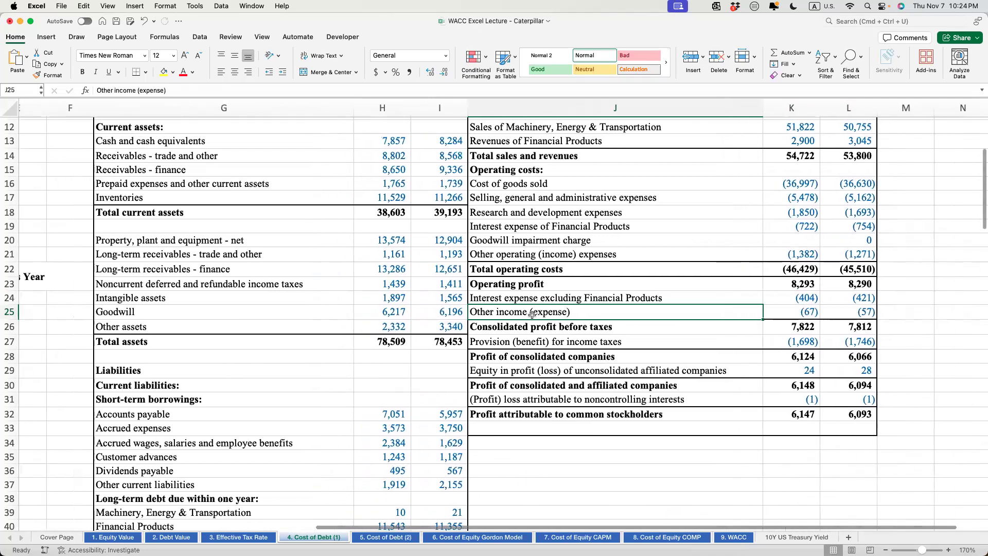
scroll(531, 314, "left", 3)
scroll(520, 329, "down", 15)
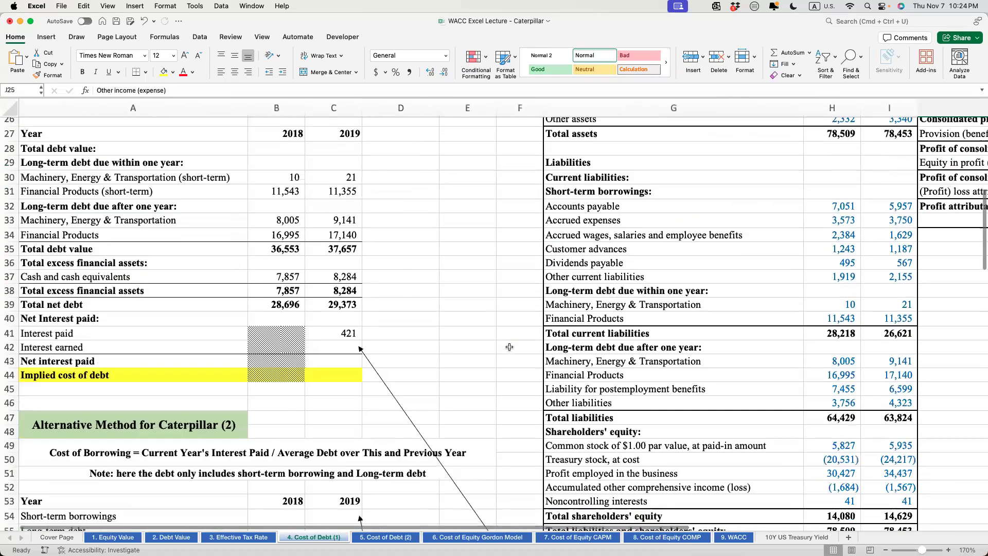
scroll(510, 346, "right", 7)
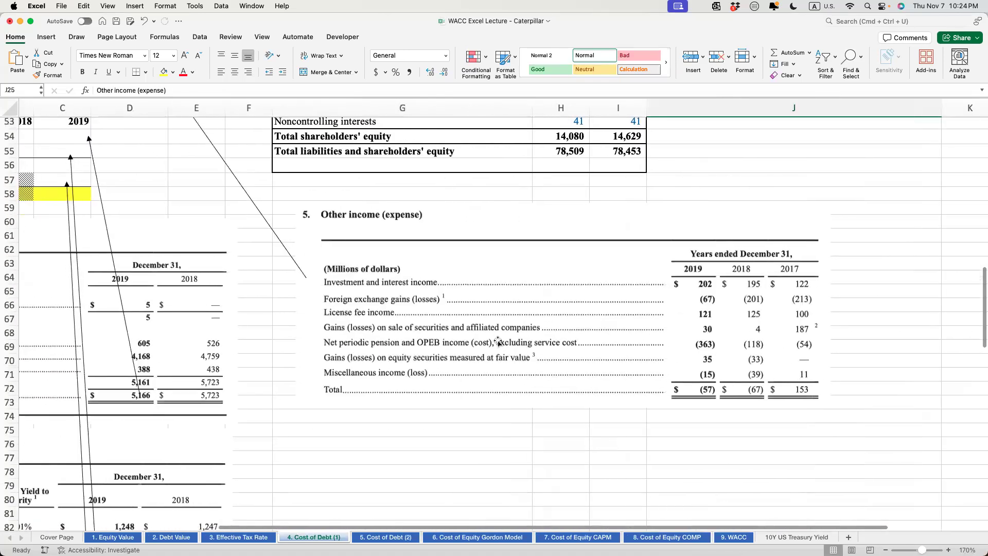
left_click(364, 235)
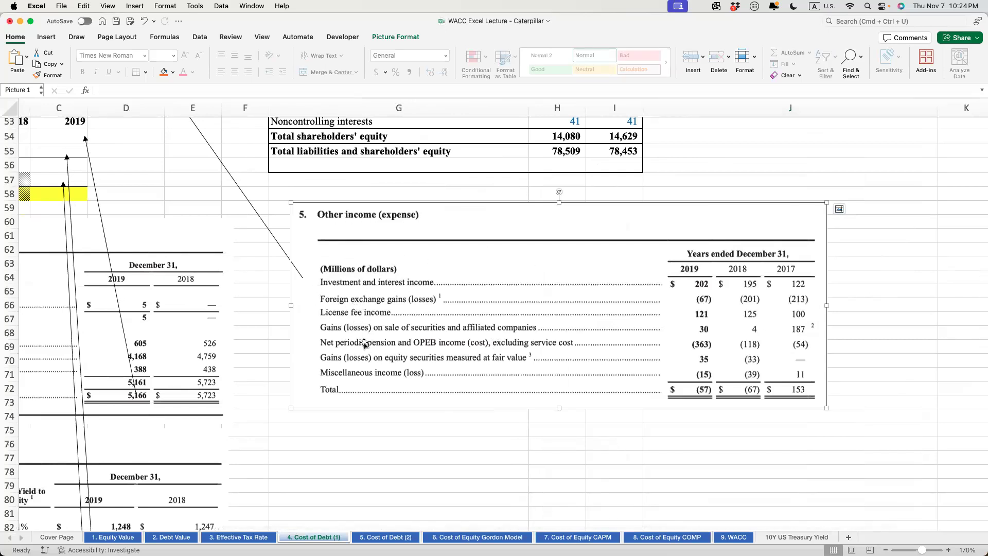
scroll(372, 338, "left", 1)
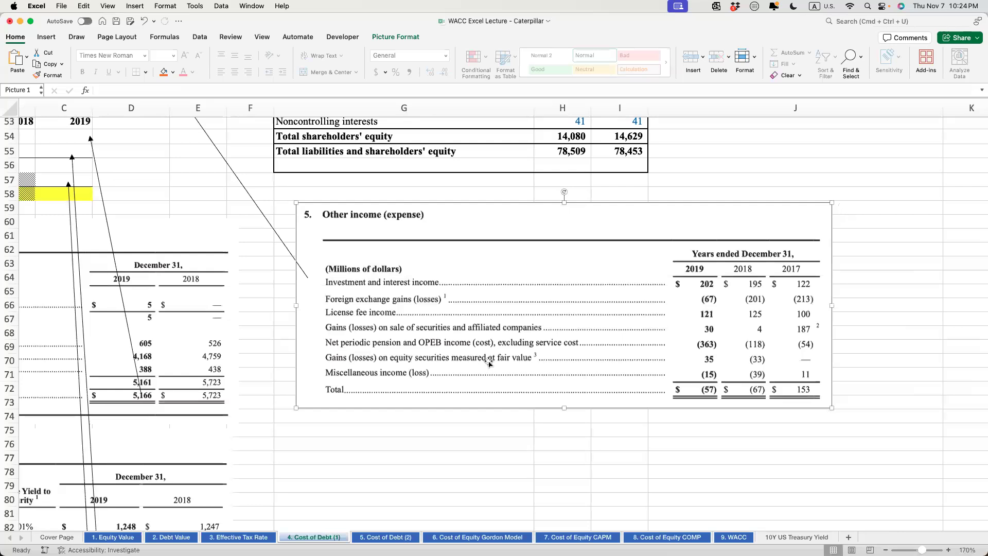
Step: Enter the 2019 investment and interest income of 202 as interest earned in C42
scroll(486, 360, "left", 10)
scroll(445, 357, "up", 10)
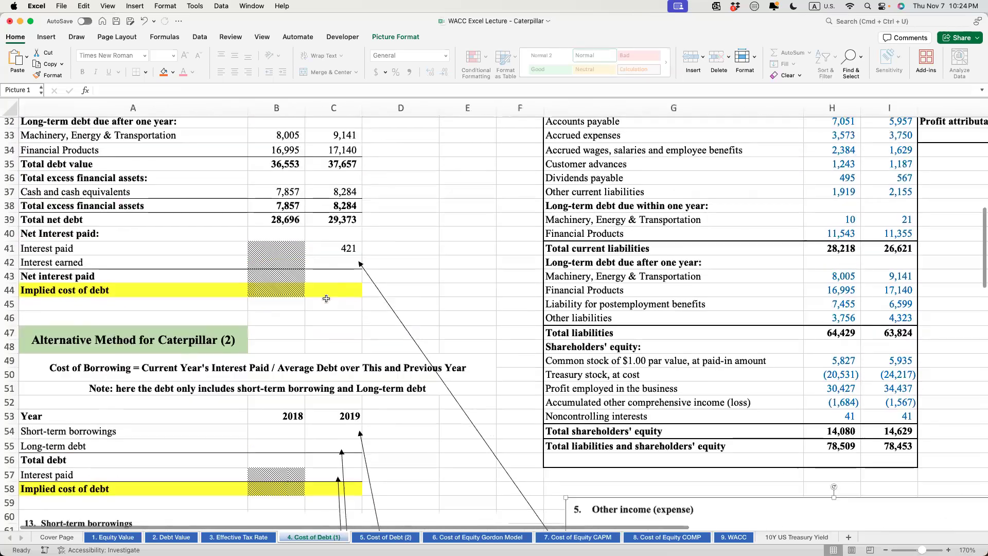
left_click(337, 265)
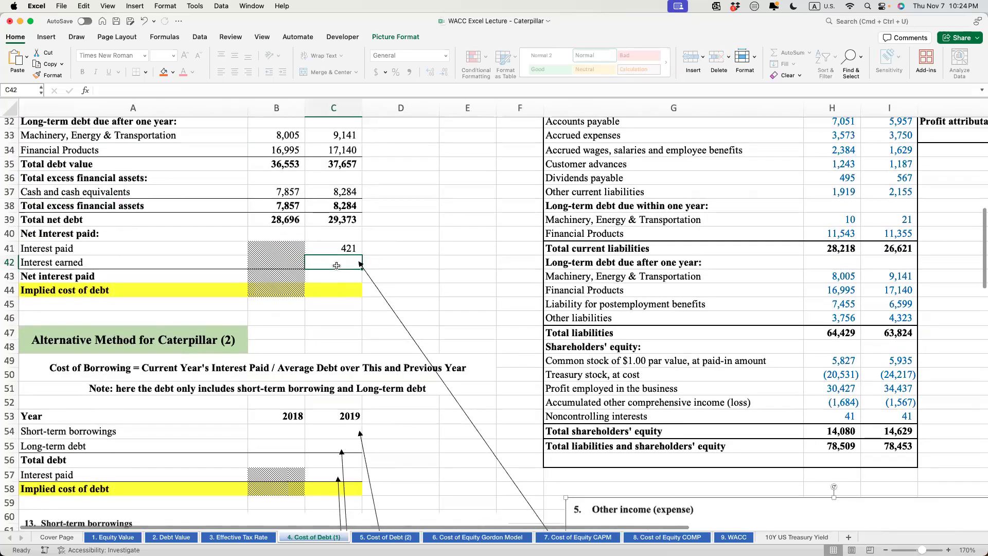
type("202")
key("Return")
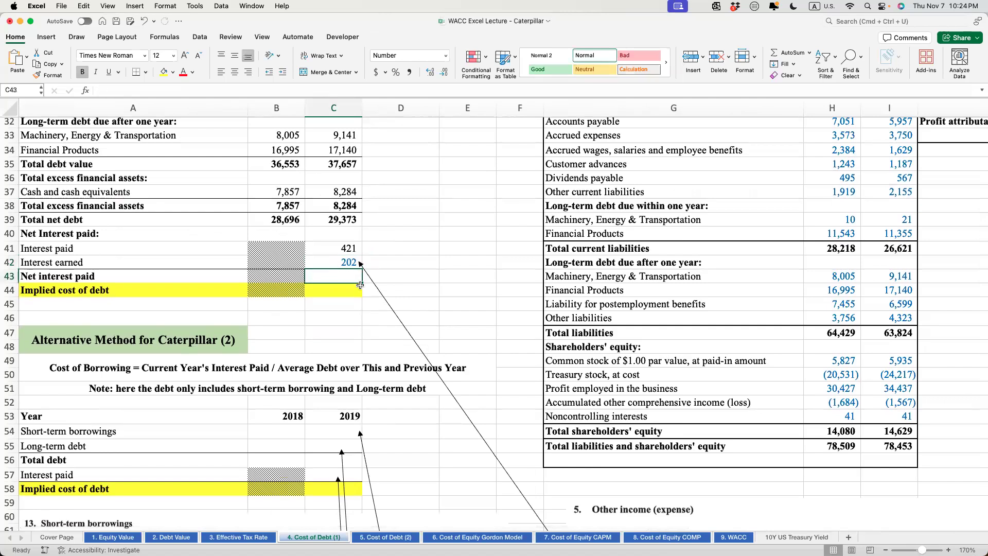
Step: Compute net interest paid in C43 as interest paid minus interest earned, =C41-C42
type("=")
left_click(346, 248)
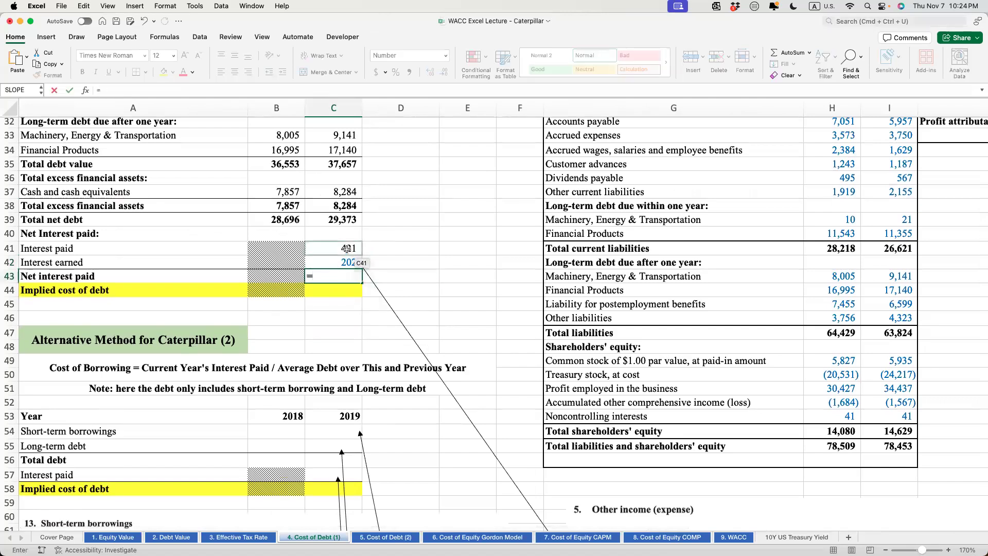
type("-")
left_click(346, 263)
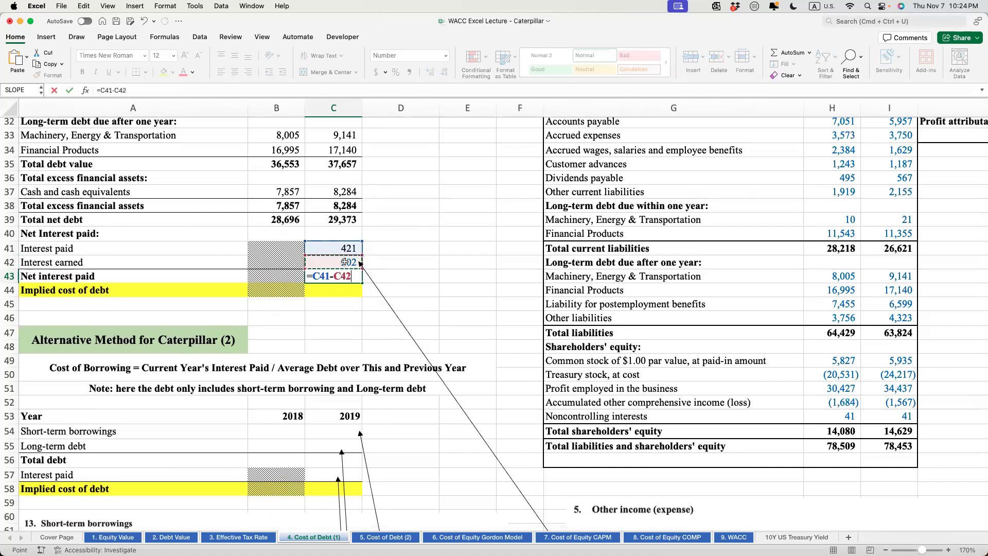
key("Return")
Step: Compute the implied cost of debt in C44 as net interest paid over average net debt, =C43/AVERAGE(B39:C39)
scroll(353, 297, "up", 5)
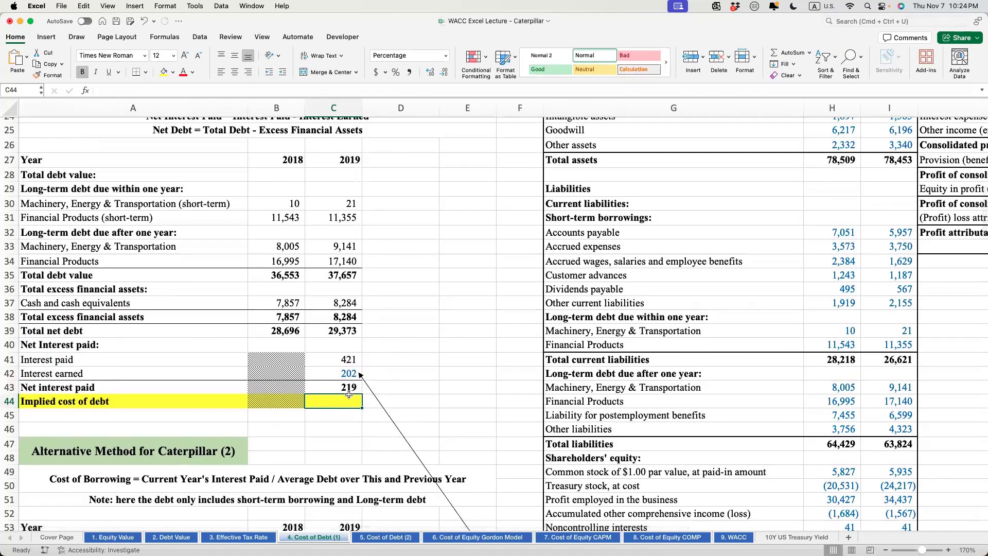
type("=")
key("Up")
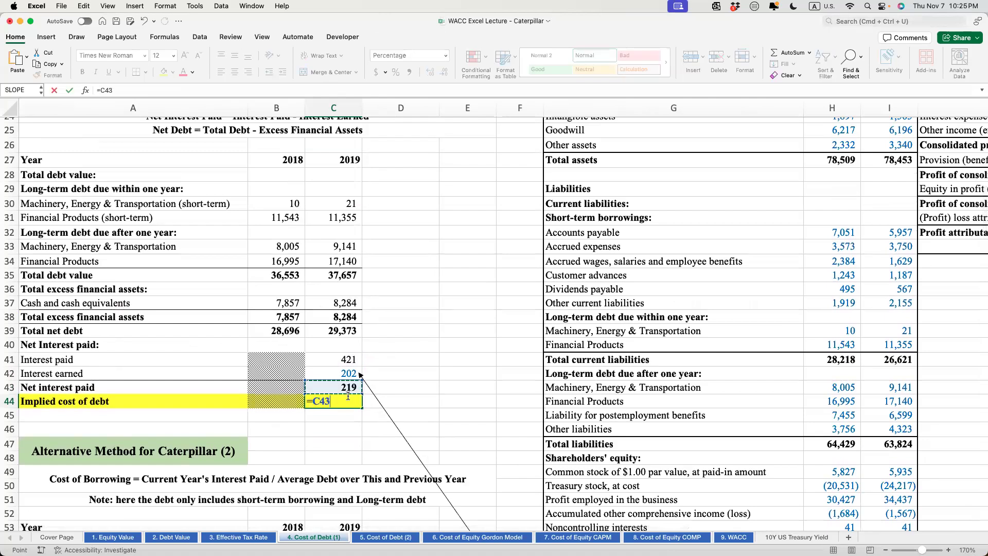
type("/AVERAGE(")
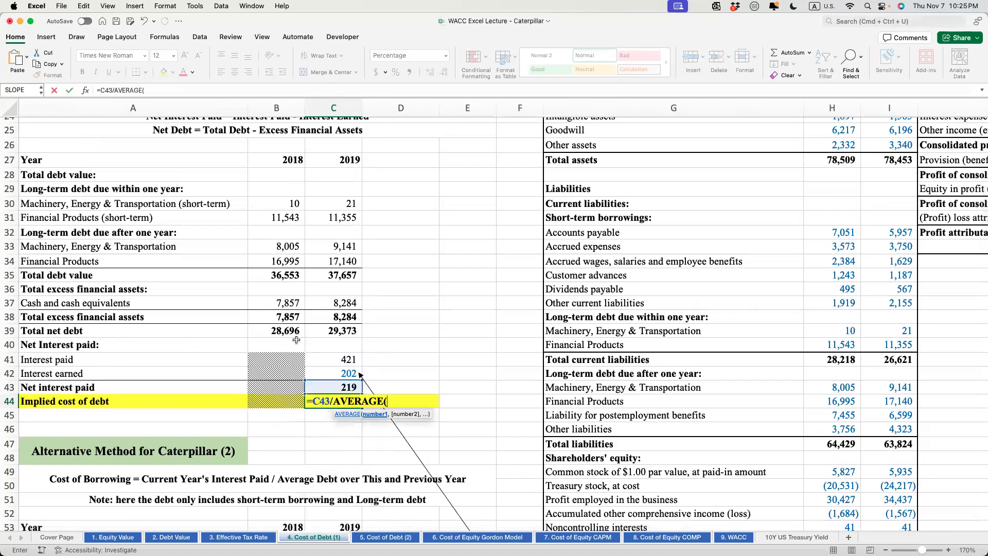
left_click_drag(286, 331, 335, 330)
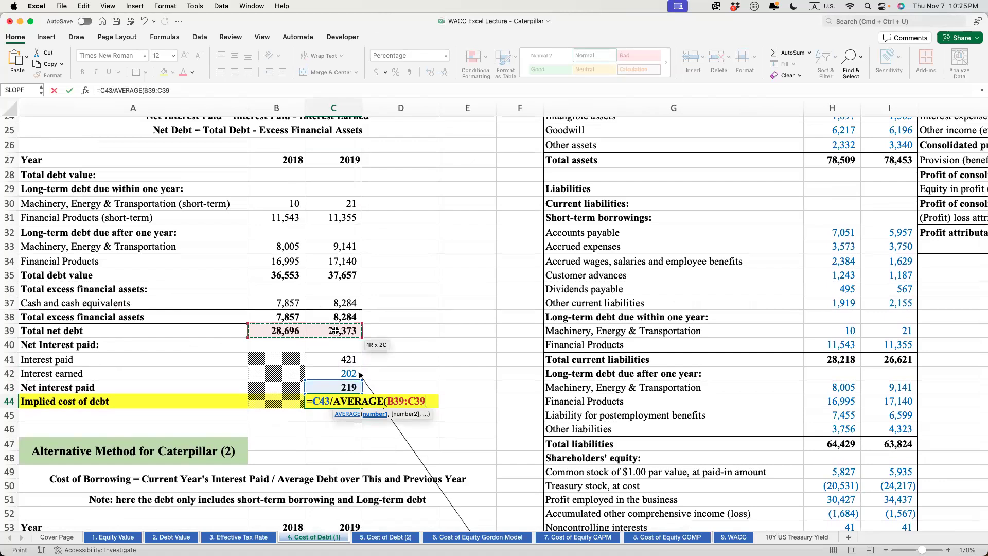
type(")")
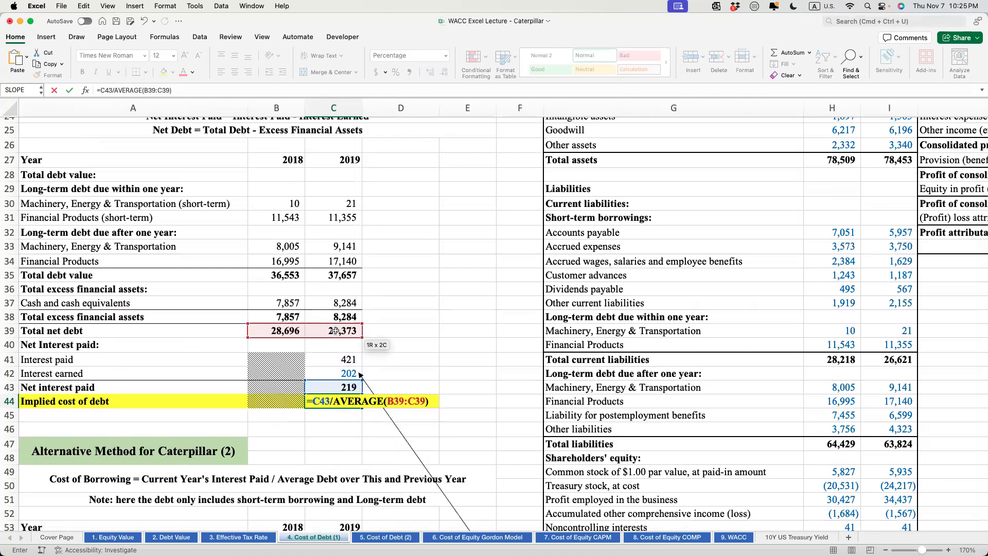
key("Return")
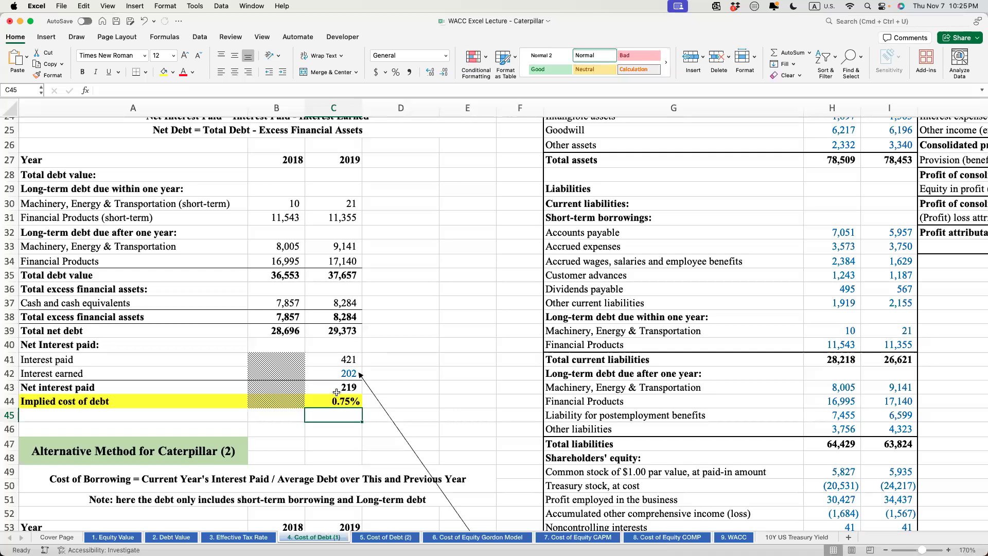
Step: Review the Alternative Method (1) calculation against the basic cost of borrowing method and the balance sheet and income statement
scroll(315, 349, "up", 8)
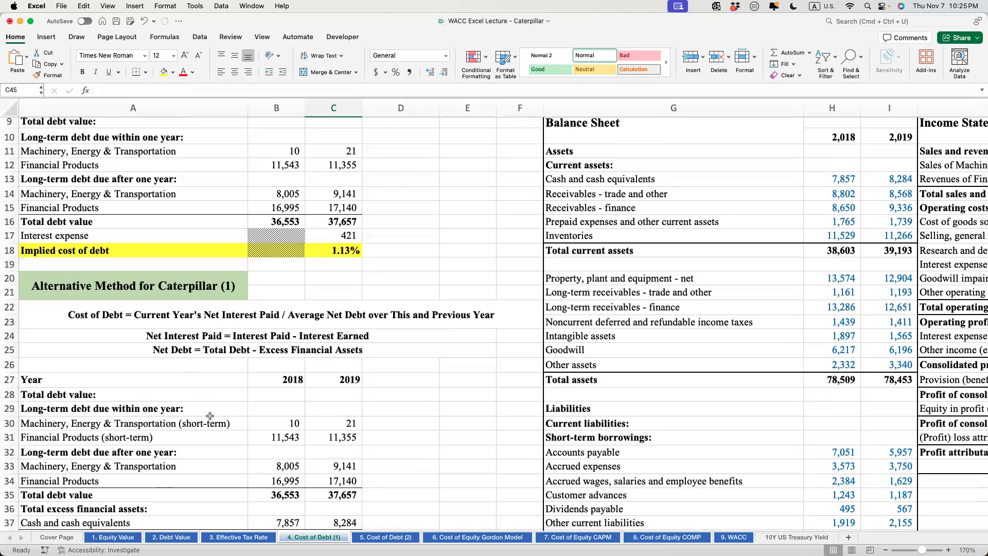
scroll(210, 416, "down", 15)
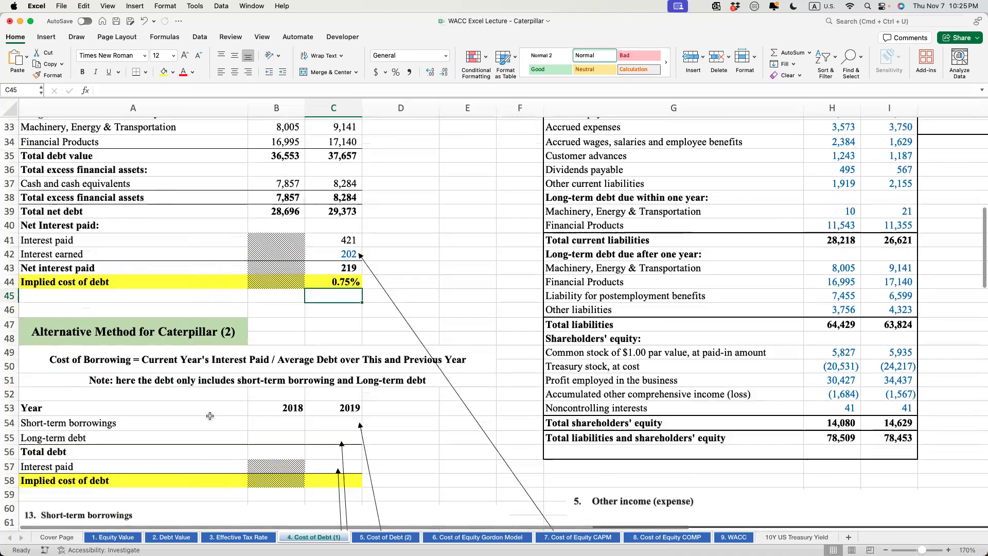
scroll(198, 425, "down", 2)
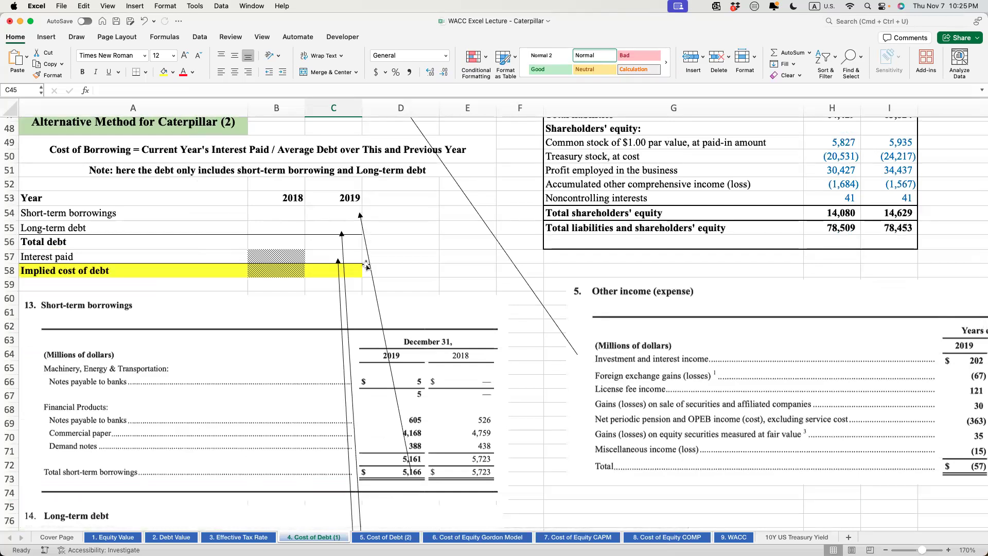
scroll(367, 286, "up", 8)
scroll(367, 287, "up", 5)
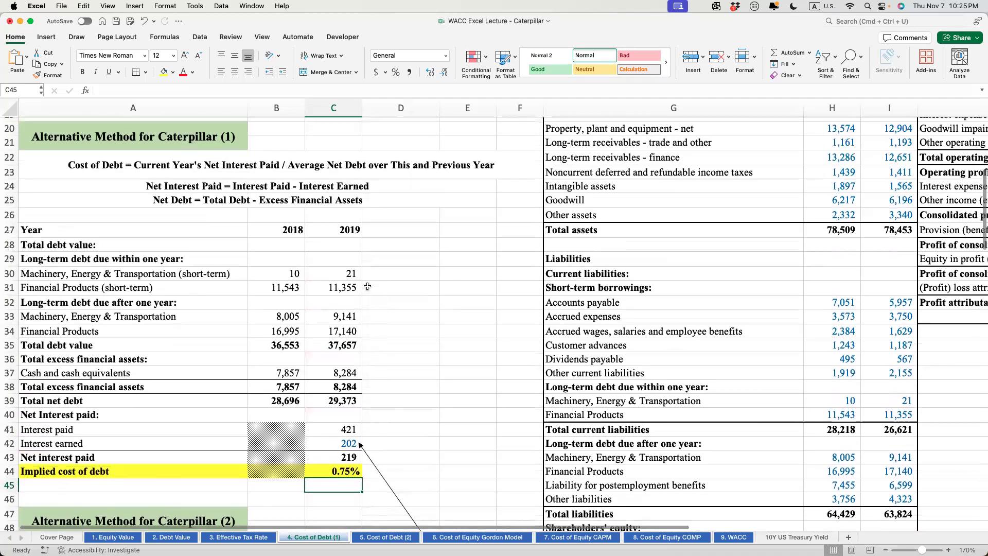
scroll(566, 321, "right", 6)
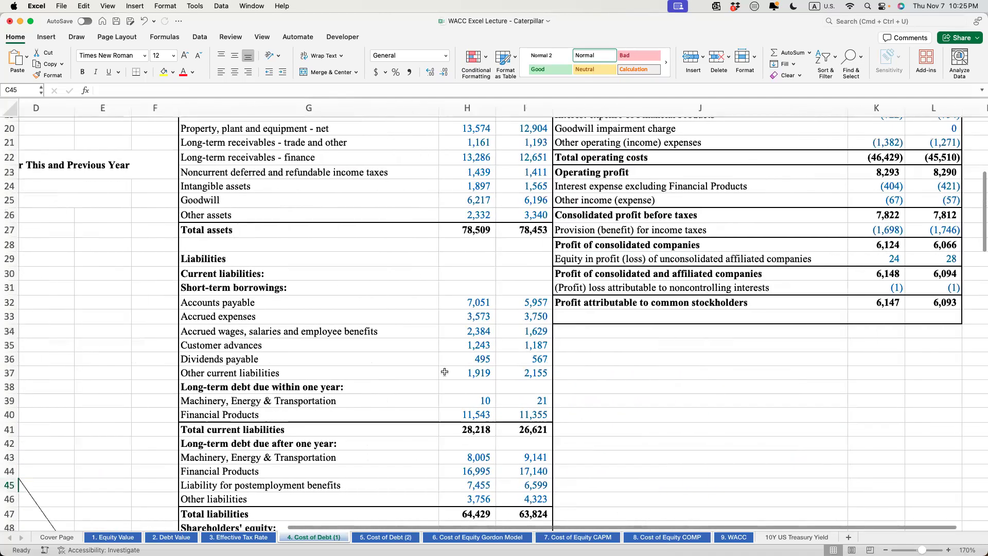
scroll(436, 343, "left", 6)
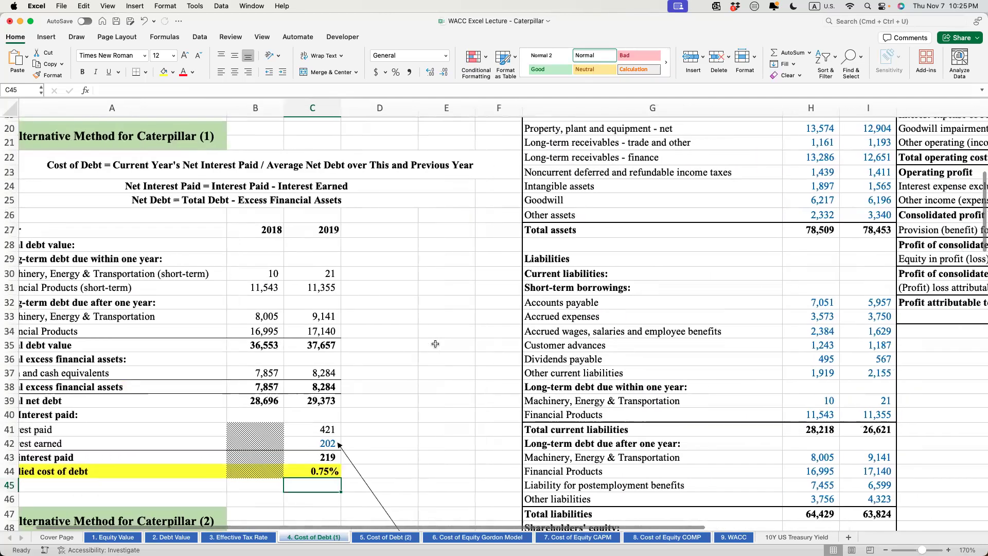
scroll(370, 369, "down", 2)
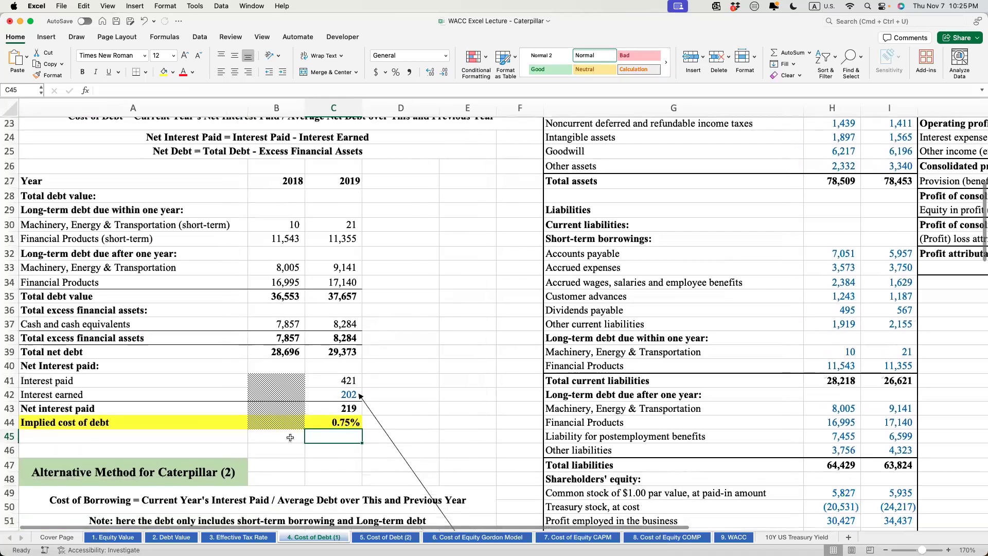
Step: Examine the Alternative Method (2) table and its supporting Short-term borrowings, Long-term debt and interest paid notes, compared with the basic method
scroll(290, 436, "down", 5)
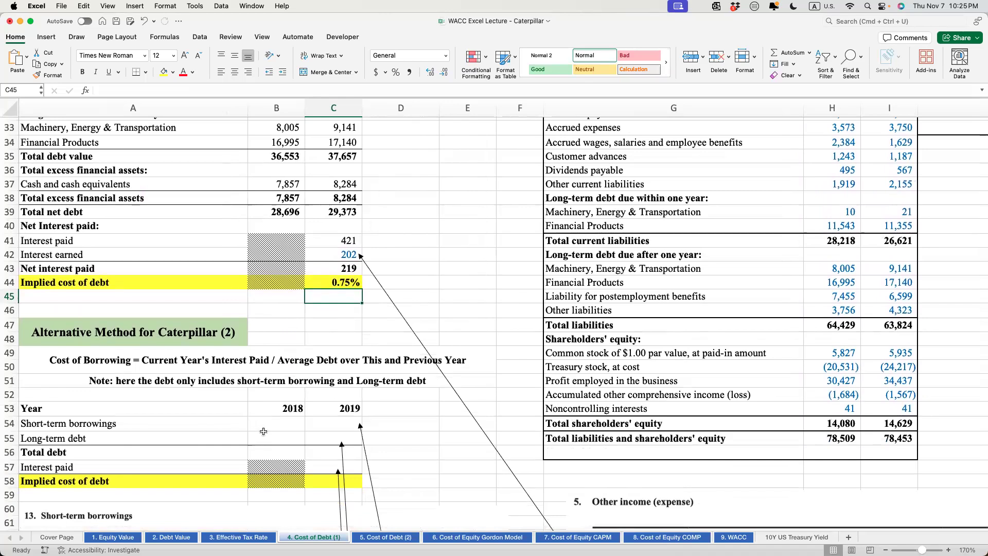
scroll(263, 431, "down", 8)
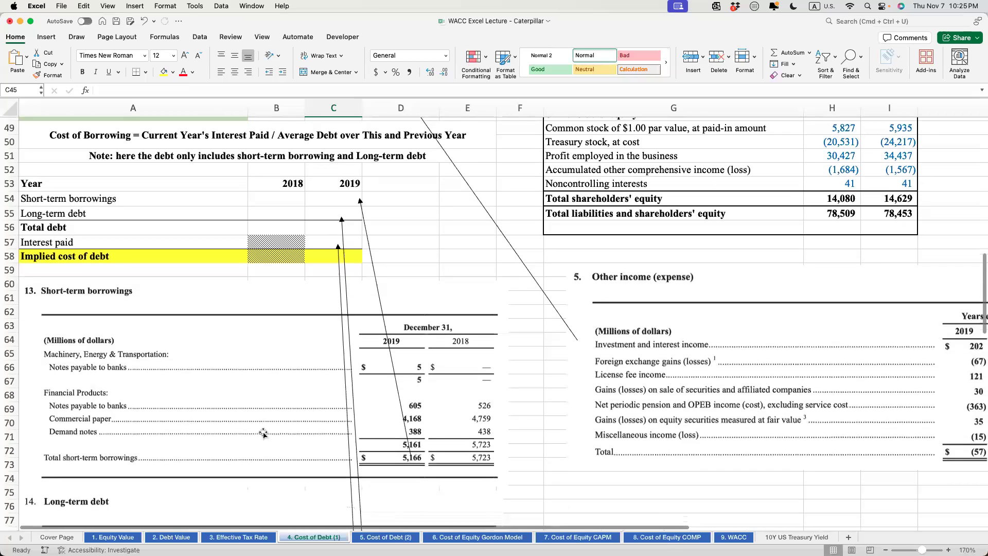
scroll(264, 434, "down", 3)
scroll(263, 433, "down", 2)
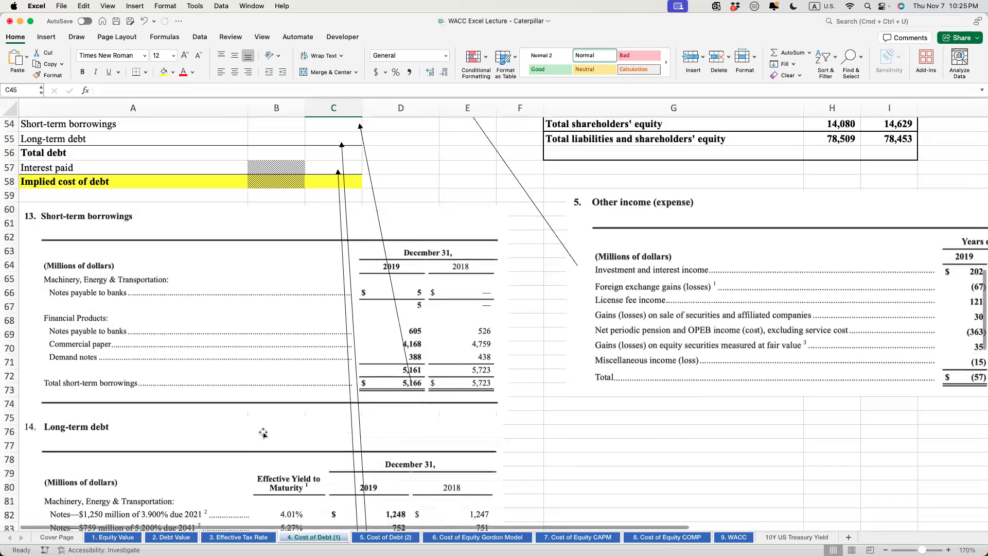
scroll(210, 331, "up", 2)
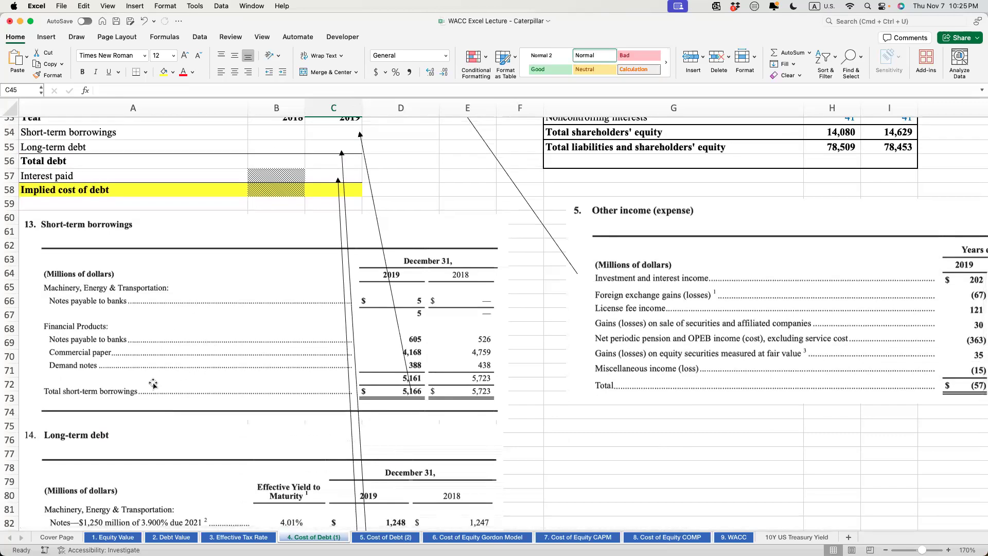
scroll(83, 263, "down", 1)
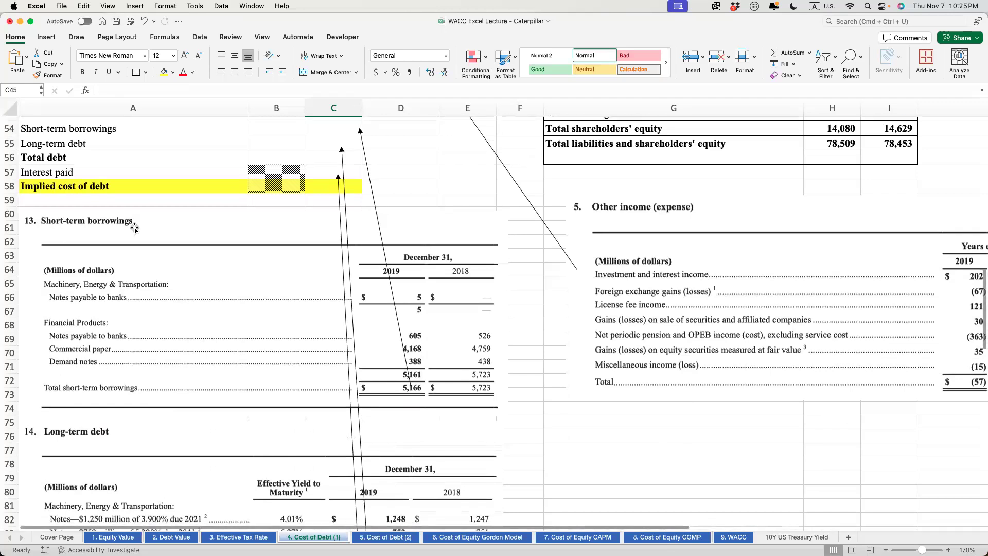
scroll(237, 470, "down", 10)
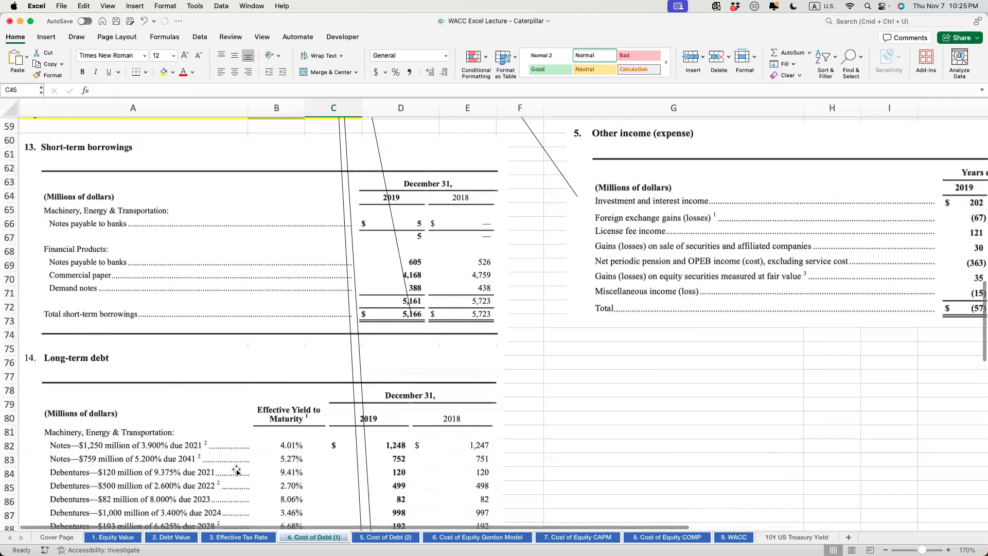
scroll(236, 469, "down", 8)
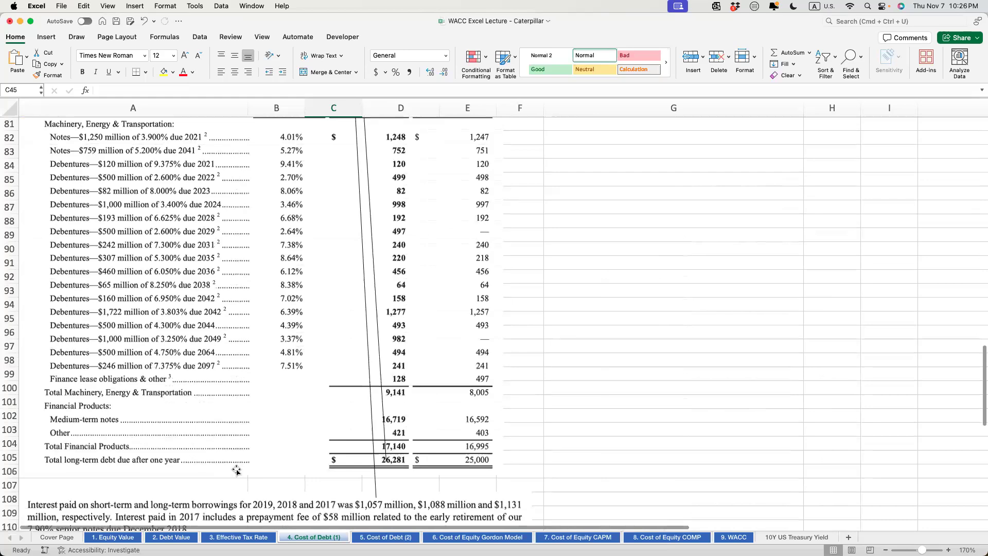
scroll(236, 470, "up", 20)
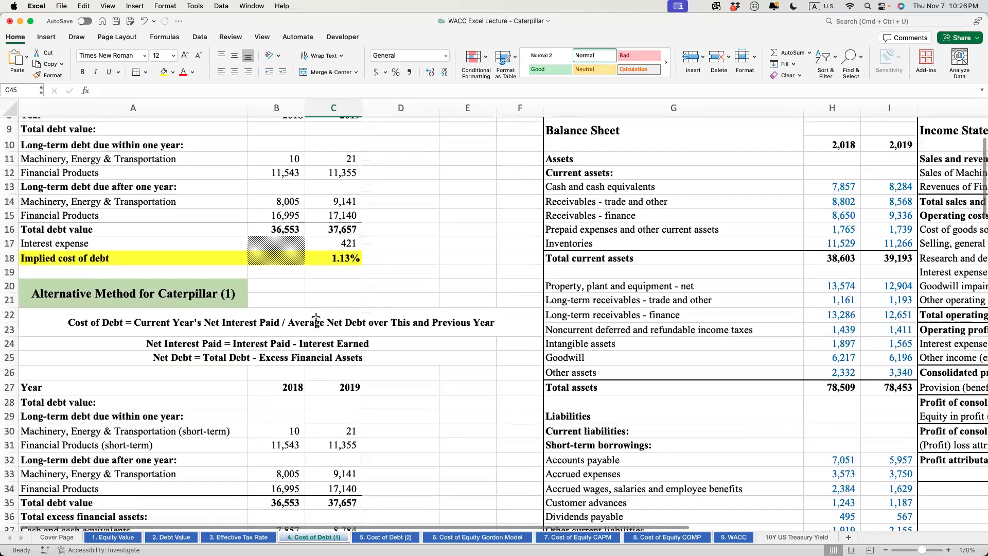
scroll(316, 317, "up", 4)
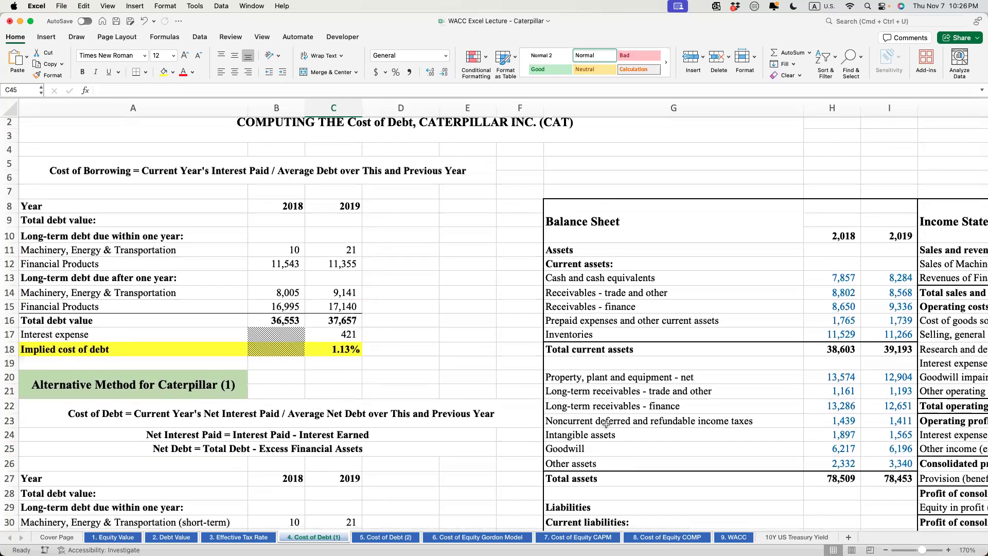
Step: Enter the total short-term borrowings from note 13 in the Alternative Method (2) table: 5723 for 2018 in B54 and 5166 for 2019 in C54
scroll(391, 345, "down", 20)
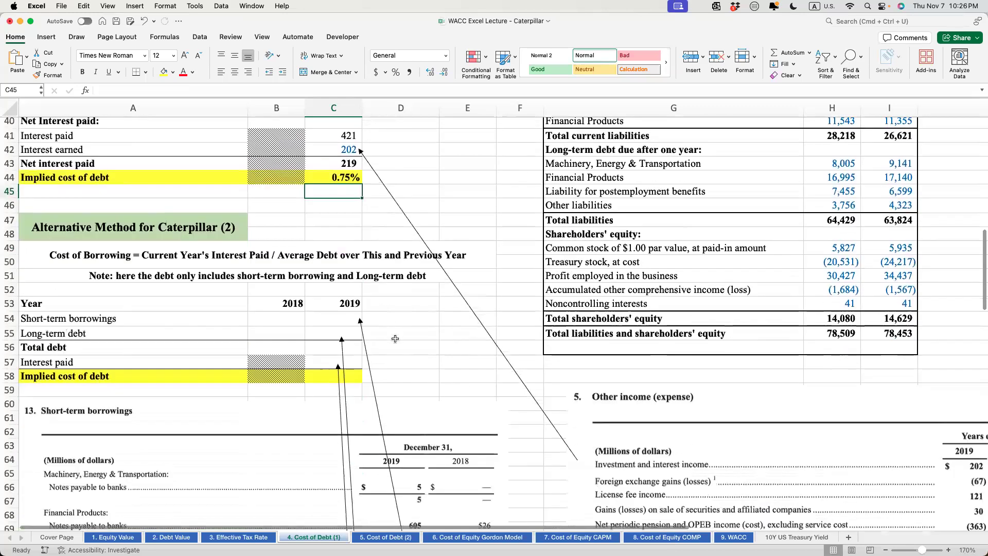
scroll(395, 365, "down", 10)
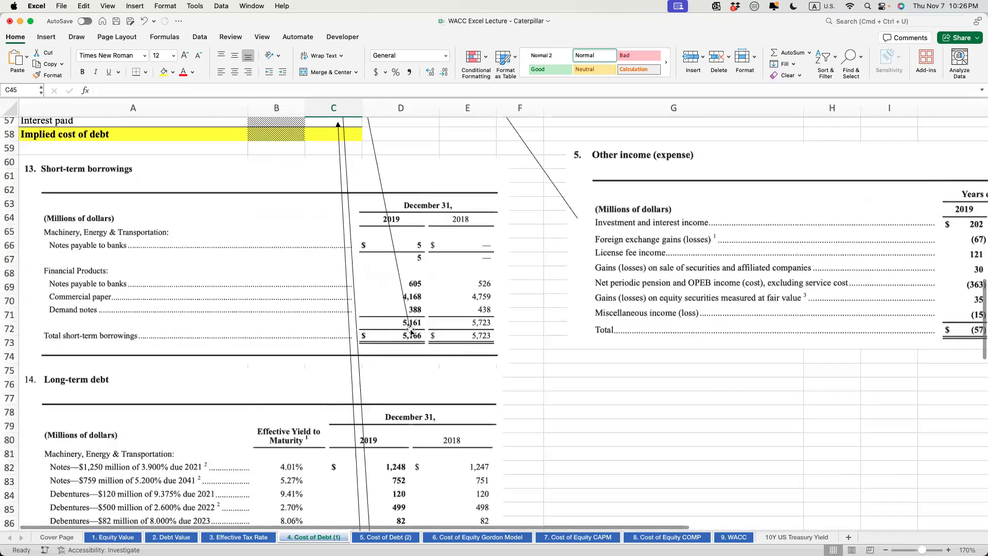
scroll(411, 328, "up", 7)
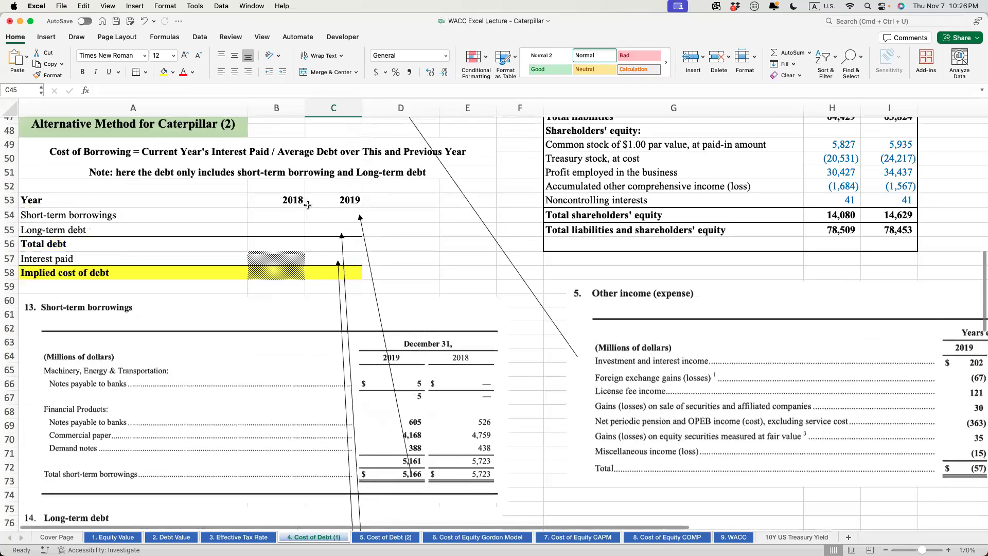
left_click(288, 212)
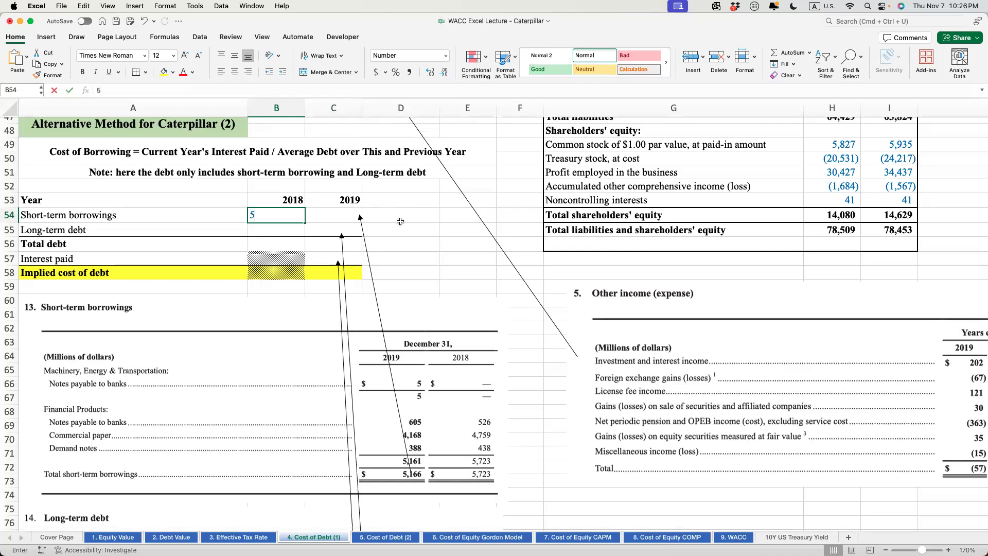
type("5723")
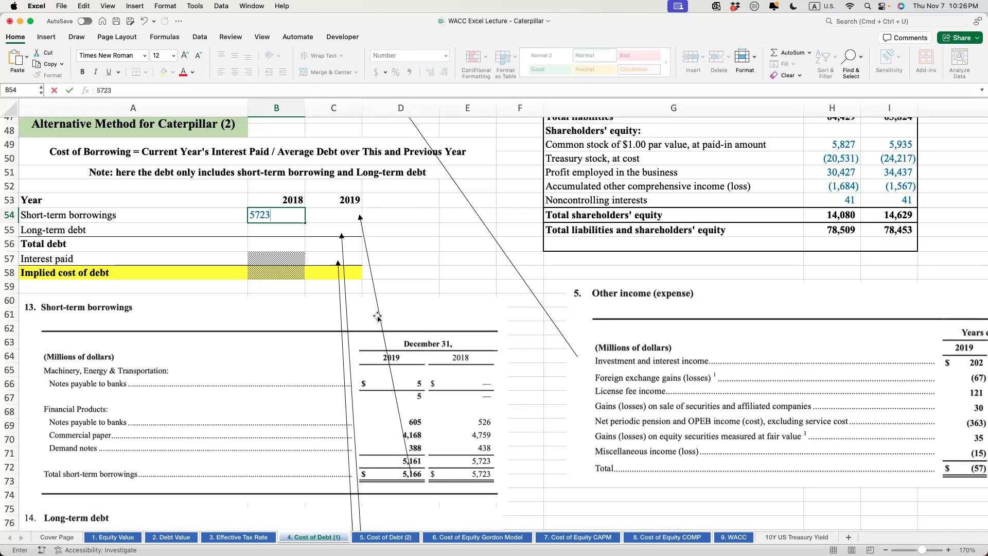
left_click(355, 231)
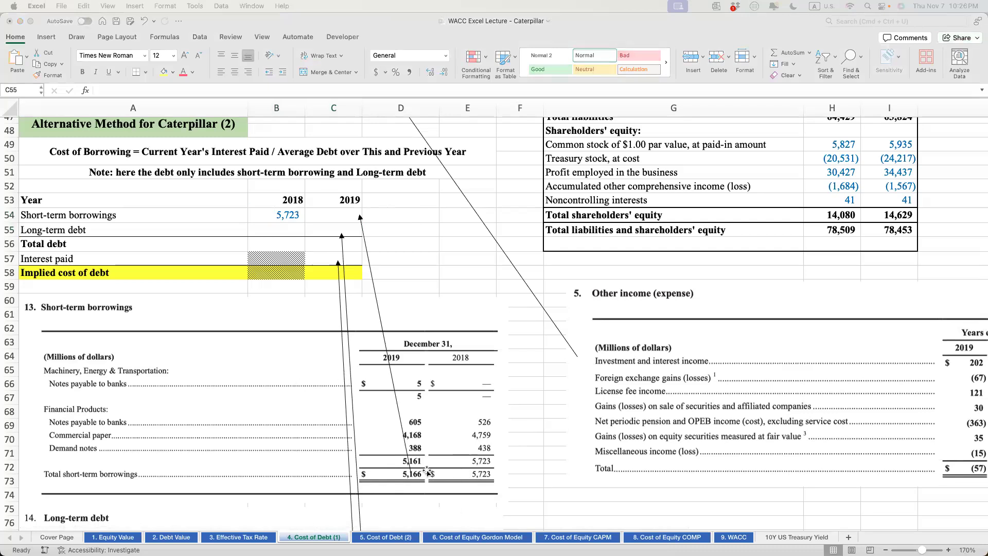
left_click(334, 221)
left_click(333, 216)
type("5166")
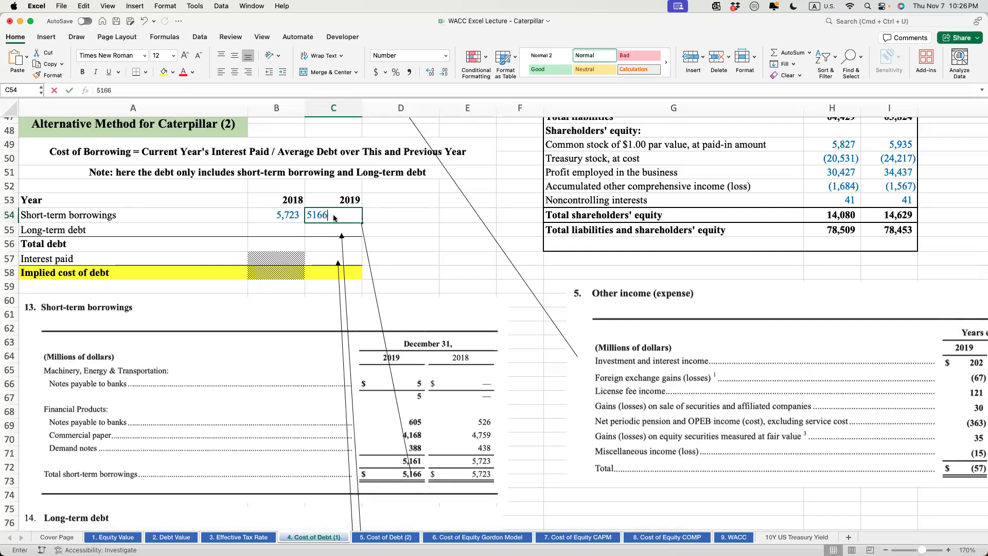
key("Return")
Step: Enter the 2019 total long-term debt due after one year from note 14, 26281, in C55
left_click(270, 230)
scroll(269, 230, "down", 10)
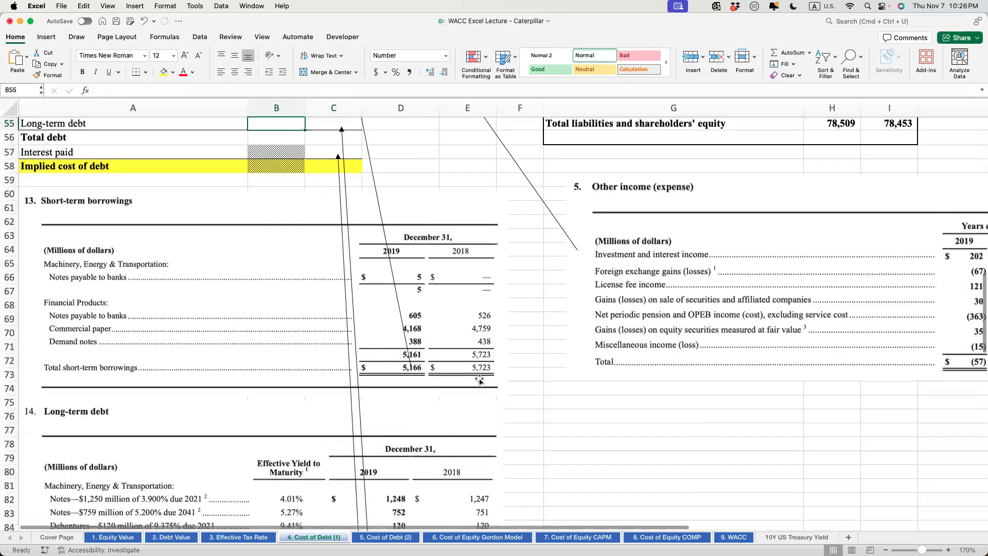
scroll(480, 380, "down", 5)
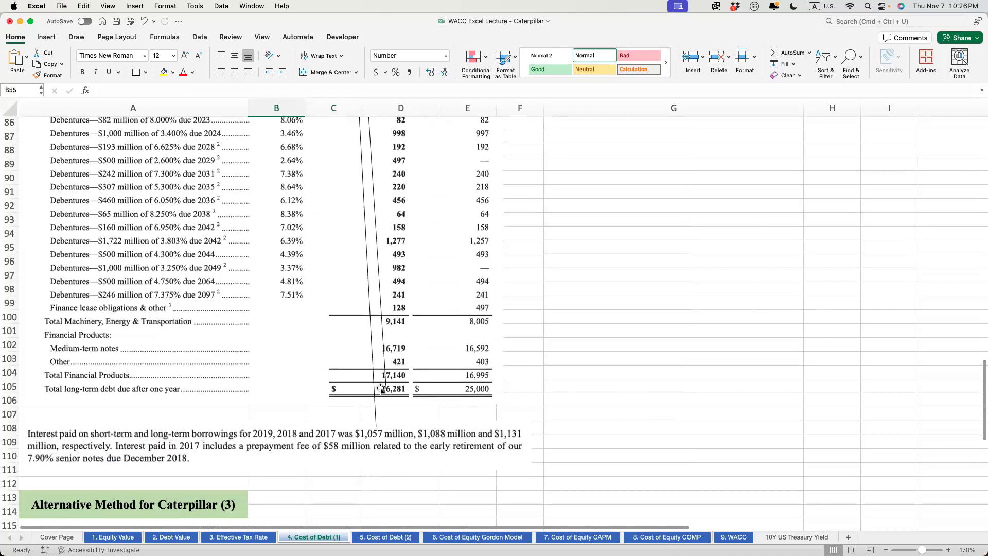
scroll(390, 394, "up", 2)
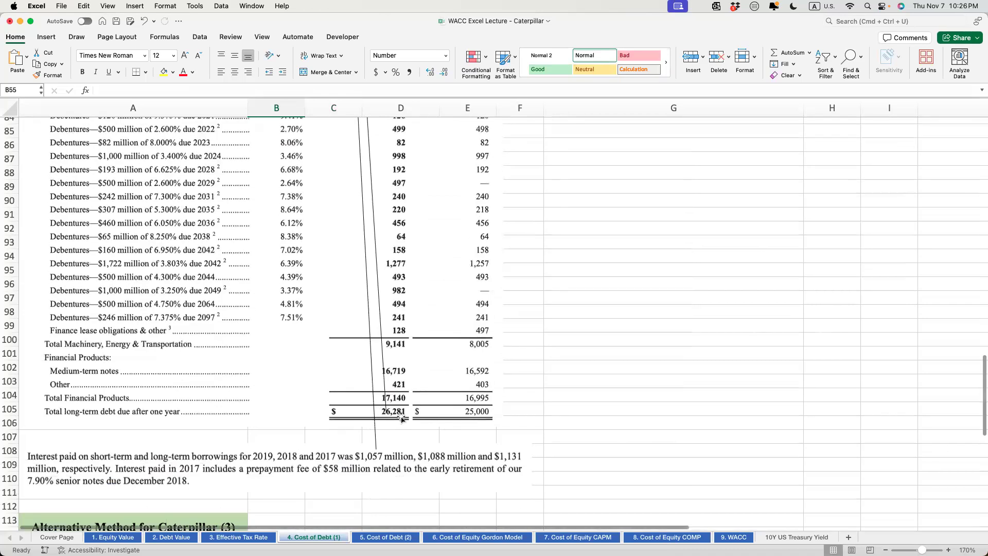
scroll(402, 418, "up", 6)
scroll(402, 418, "down", 4)
scroll(402, 417, "up", 15)
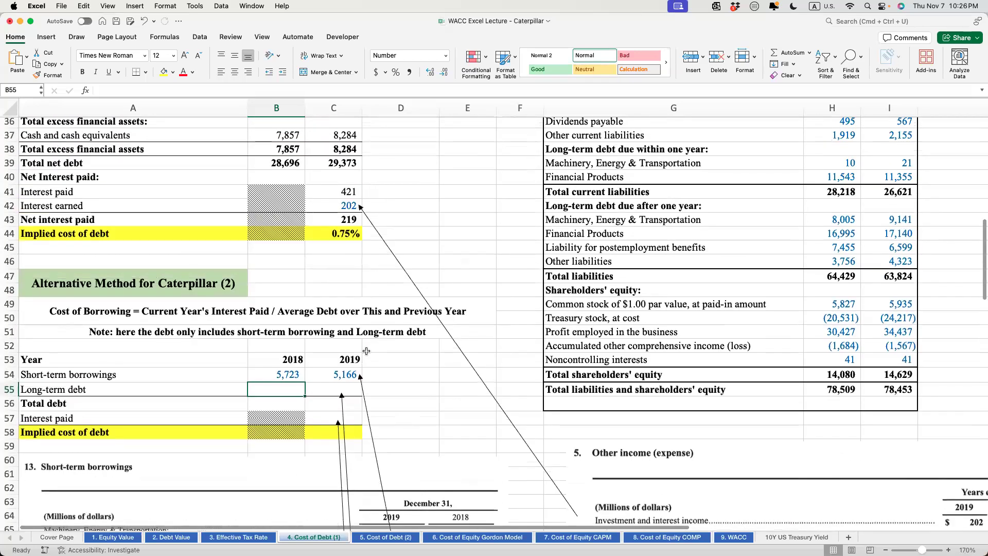
left_click(324, 386)
type("2628")
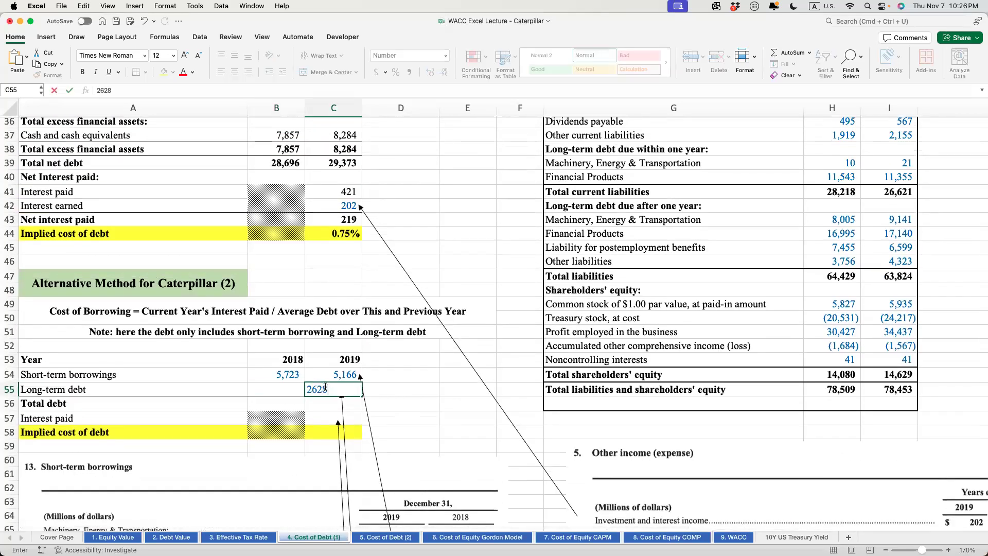
key("BackSpace")
type("81")
Step: Enter the 2018 total long-term debt due after one year from note 14, 25000, in B55
key("Left")
scroll(472, 428, "down", 15)
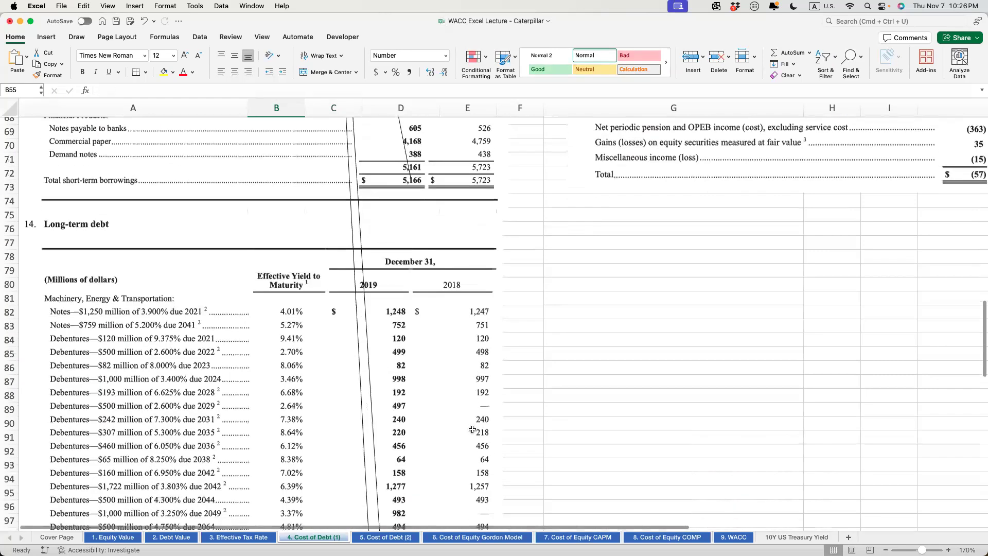
scroll(472, 428, "up", 1)
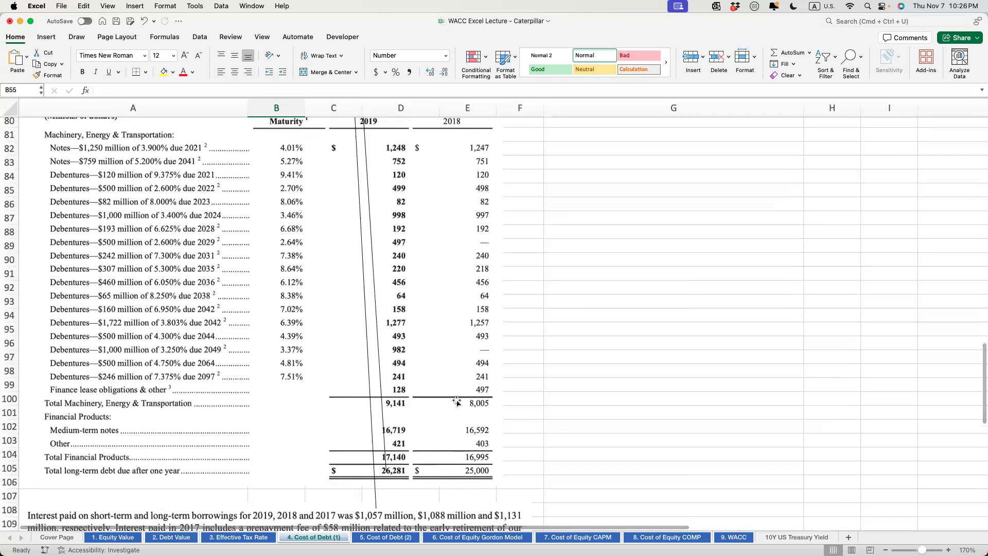
scroll(463, 412, "up", 5)
scroll(457, 401, "up", 8)
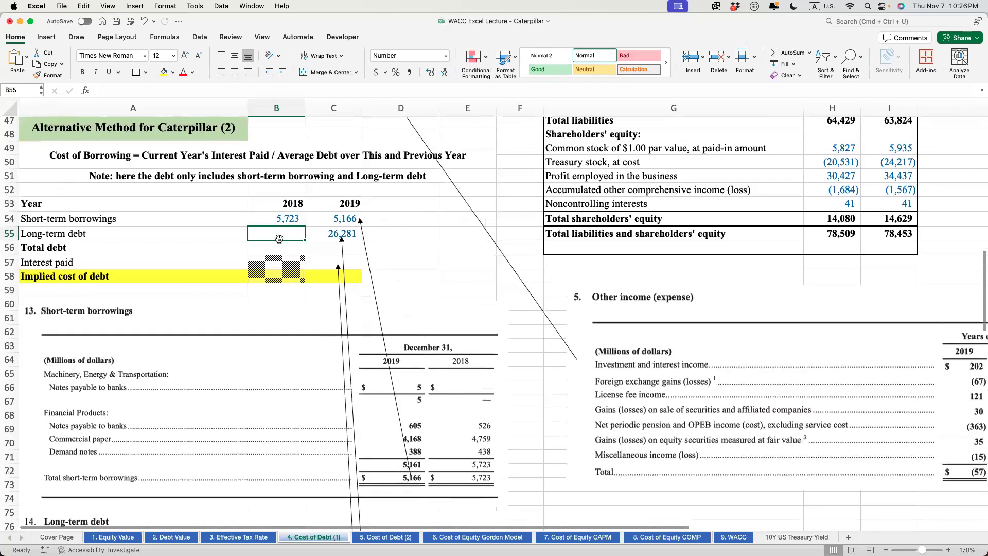
type("25000")
key("Return")
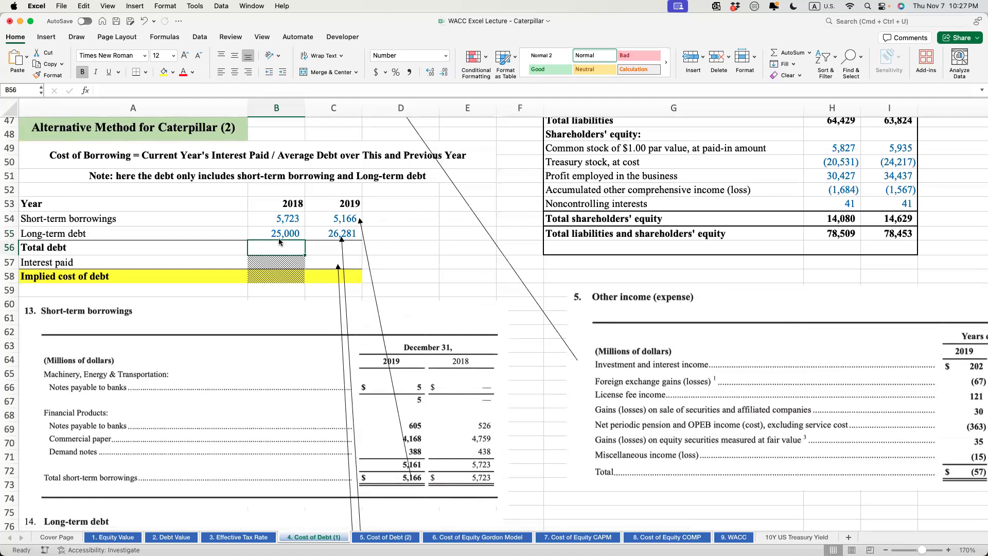
Step: Compute total debt in B56 with =SUM(B54:B55) and fill the formula across to C56 for 2019
type("=sum")
key("Tab")
left_click_drag(287, 218, 287, 228)
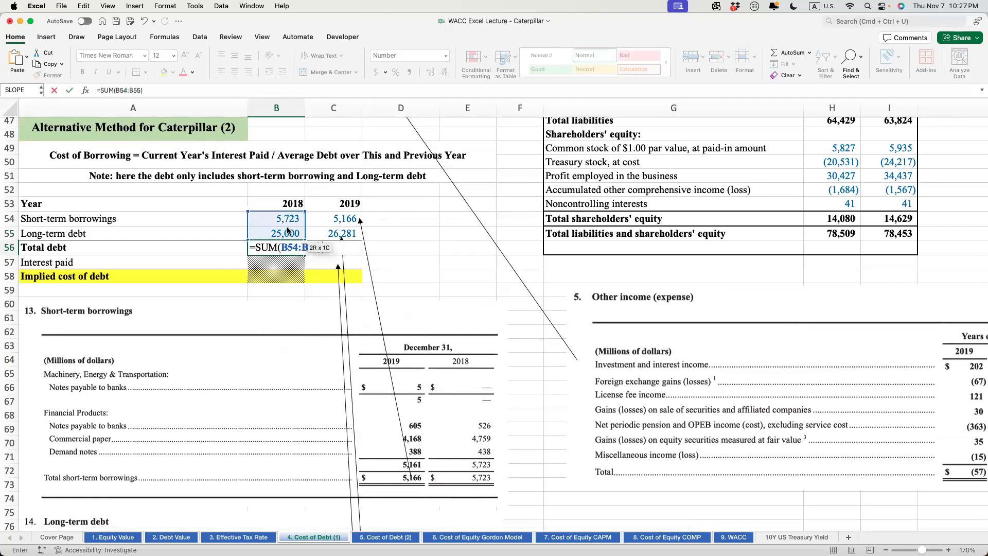
key("ctrl+Return")
key("Right")
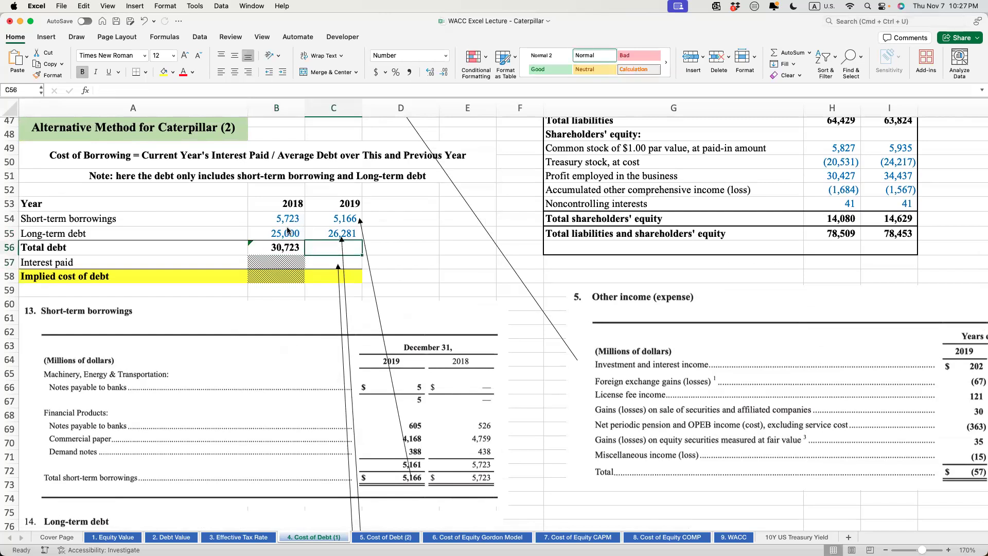
key("ctrl+r")
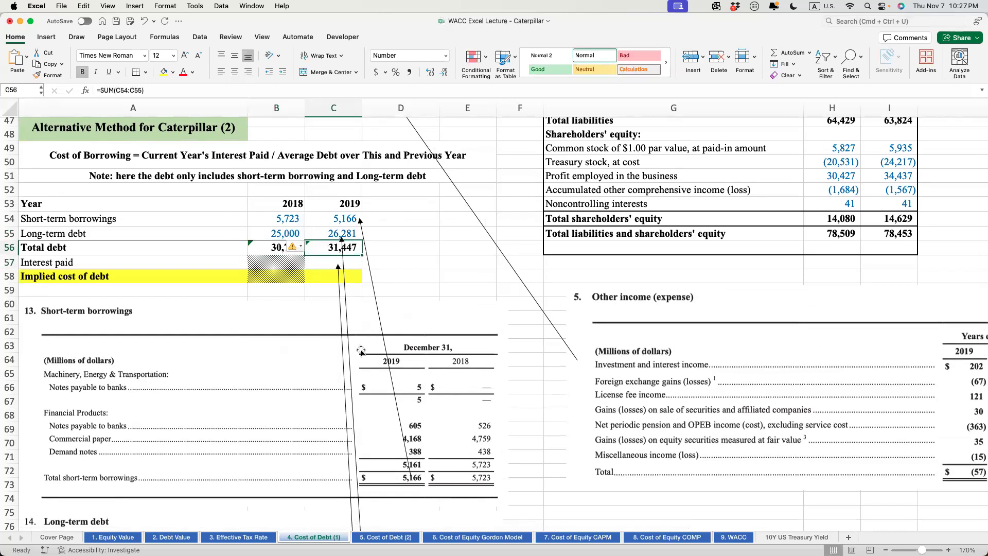
Step: Enter the 2019 interest paid on short-term and long-term borrowings from the interest note, 1,057, in C57
scroll(354, 332, "down", 15)
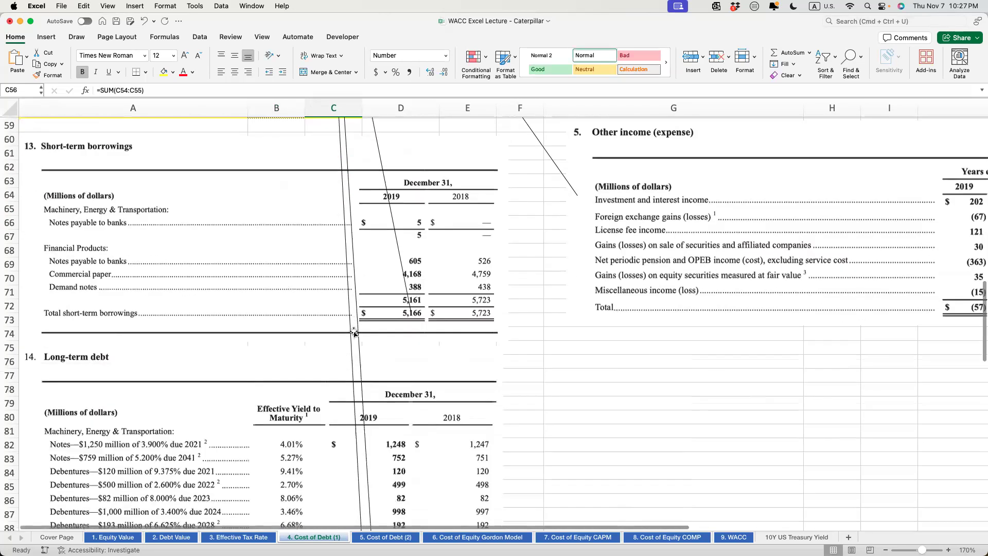
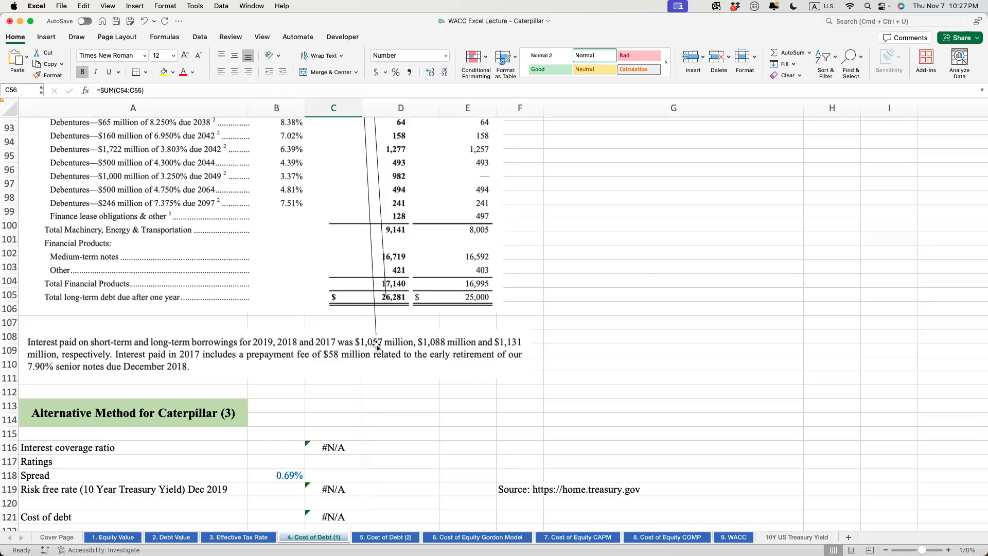
scroll(388, 361, "up", 10)
scroll(389, 362, "up", 10)
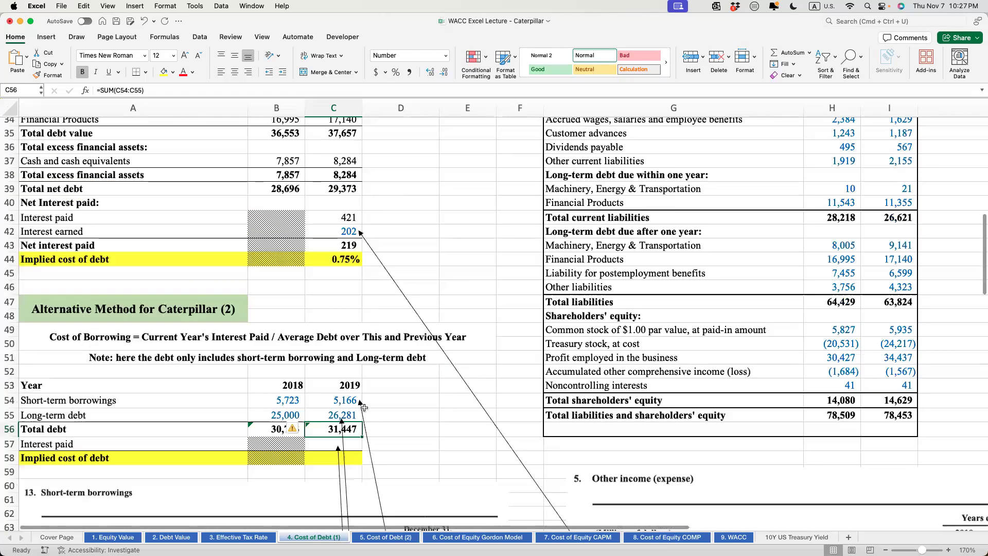
left_click(328, 385)
type("1,05")
type("7")
key("Return")
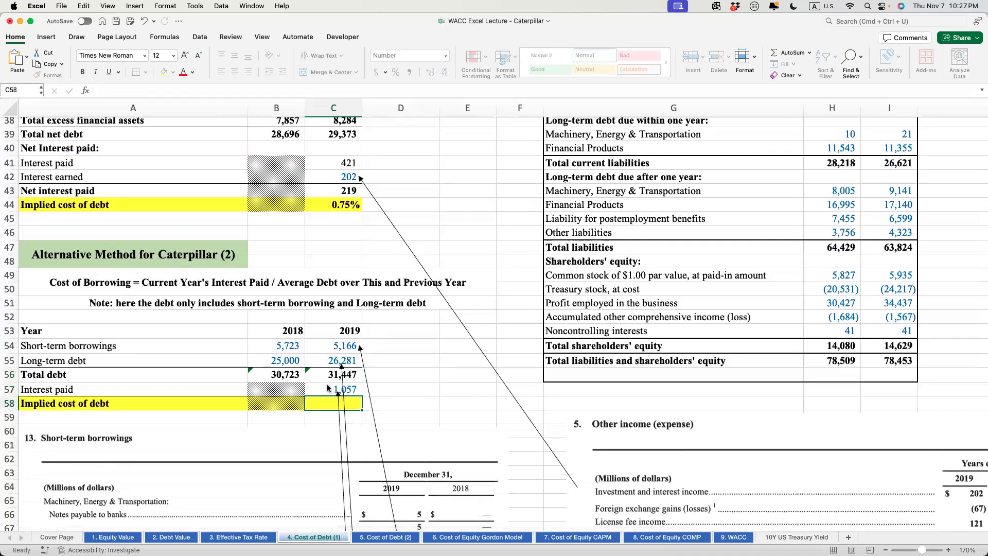
Step: Calculate the implied cost of debt in C58 as interest paid over average total debt, =C57/AVERAGE(B56:C56)
type("=")
scroll(385, 357, "down", 3)
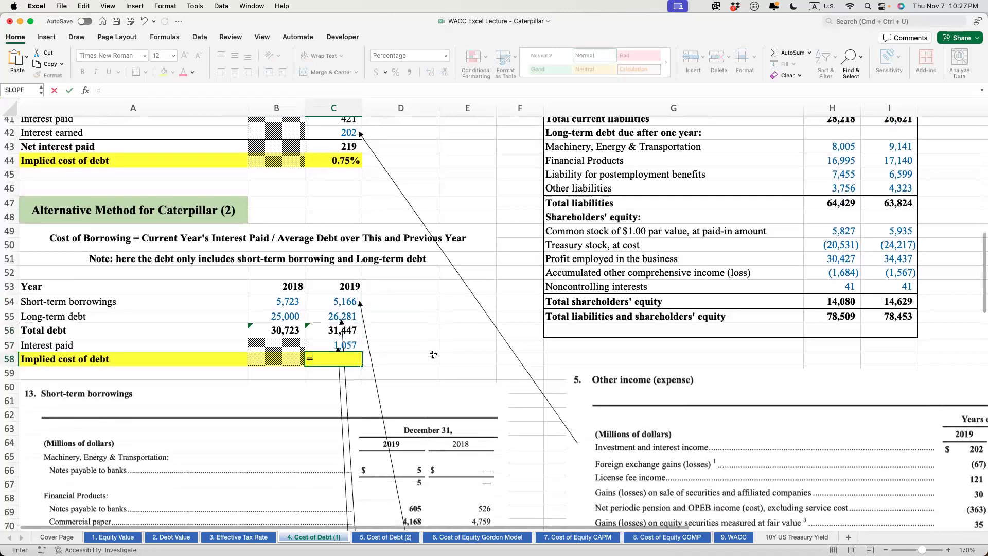
left_click(324, 315)
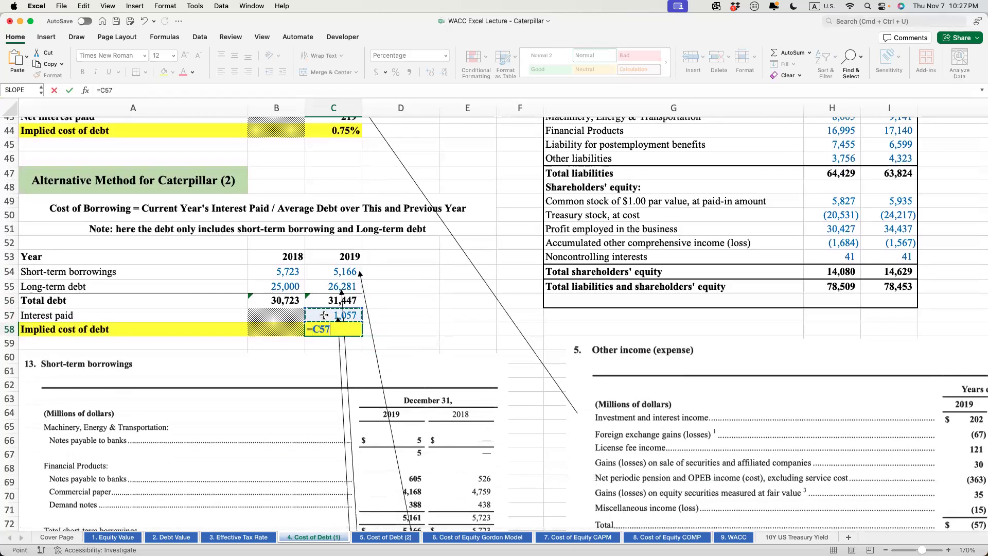
type("/AVERAGE(")
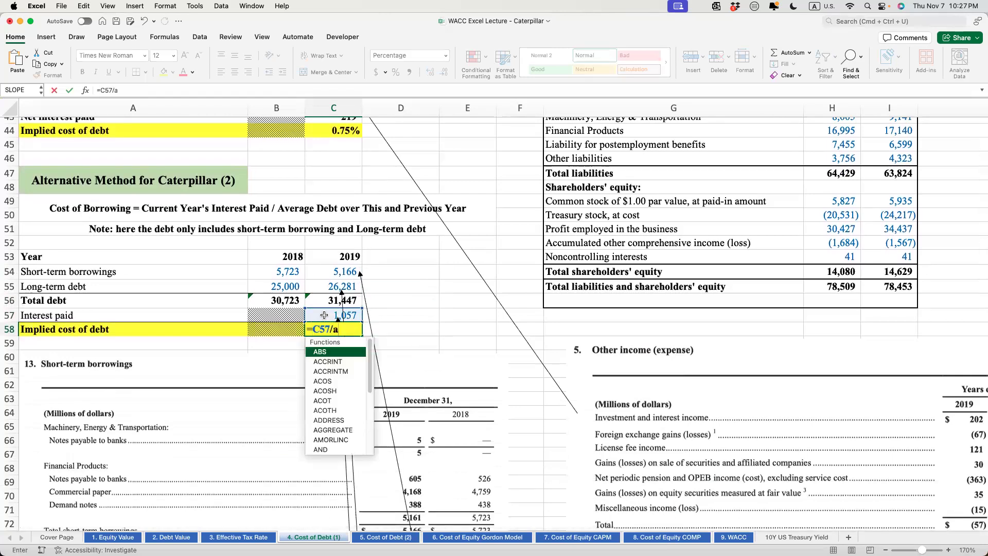
left_click_drag(299, 301, 342, 301)
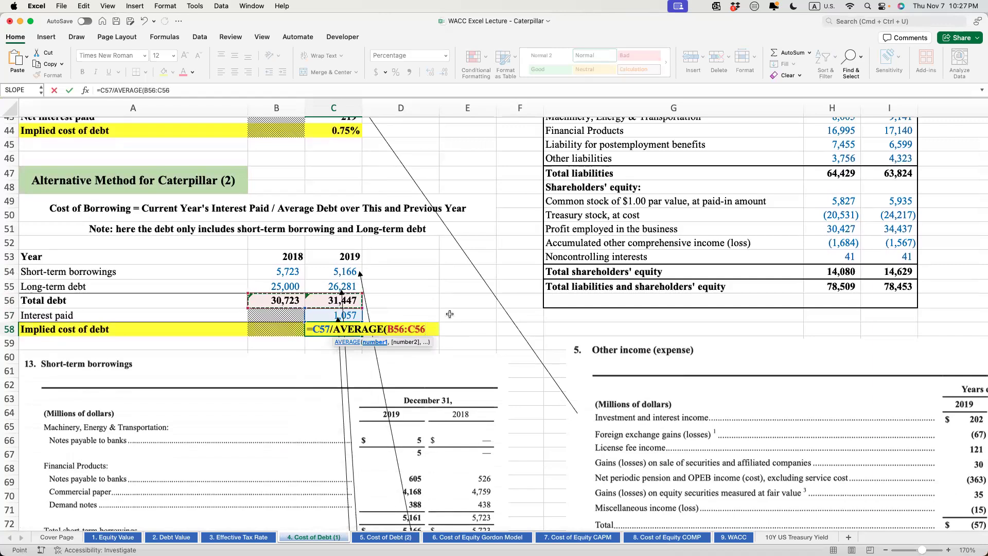
type(")")
key("Return")
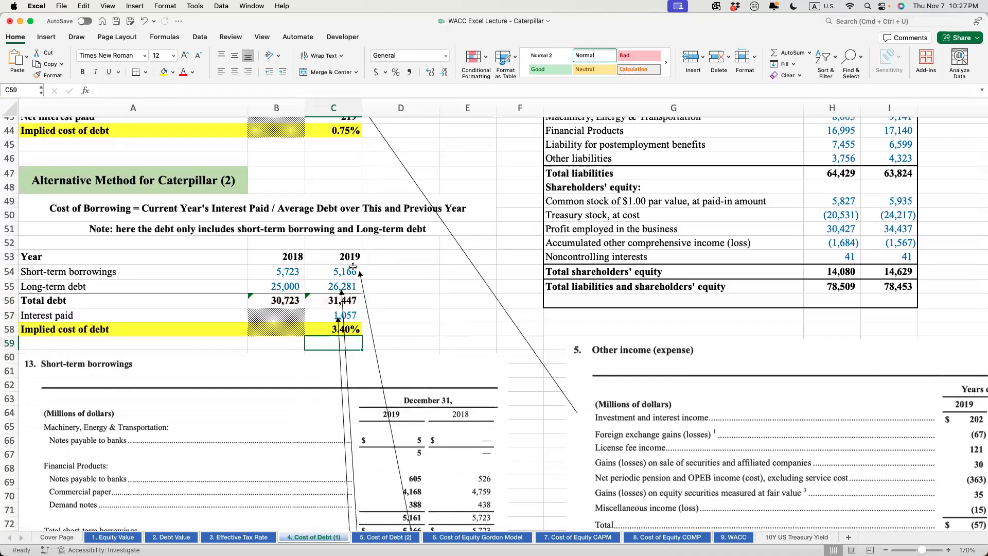
Step: Review the basic cost of borrowing calculation and the Alternative Method (1) table, comparing their debt, interest and implied cost of debt
scroll(342, 299, "up", 1)
scroll(342, 298, "up", 10)
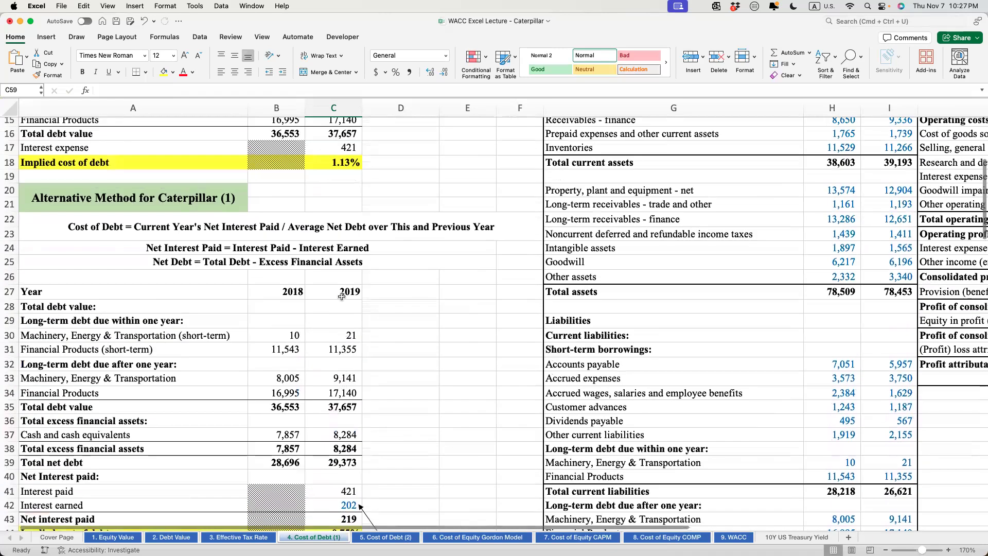
scroll(342, 296, "down", 1)
right_click(315, 240)
left_click(363, 179)
left_click(413, 330)
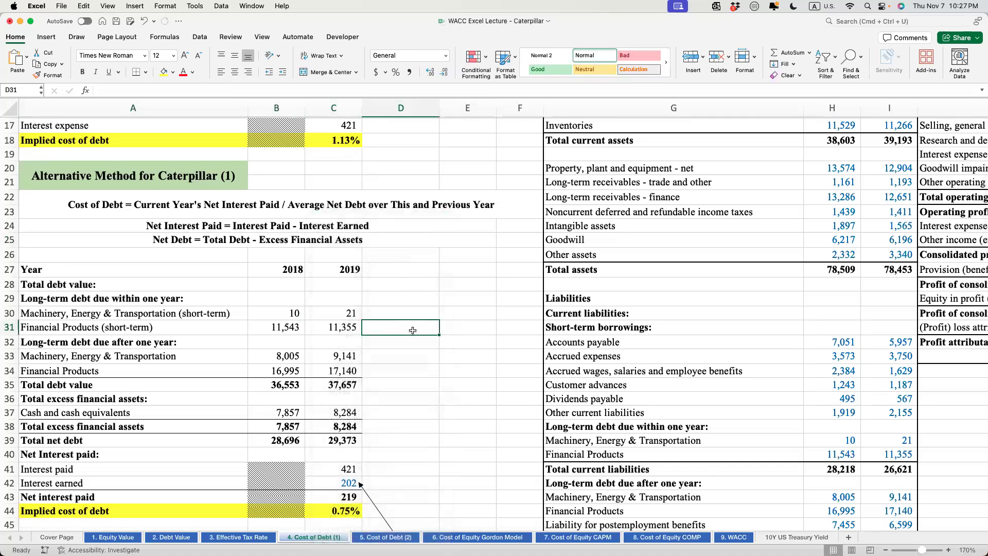
scroll(413, 330, "down", 4)
scroll(412, 330, "up", 9)
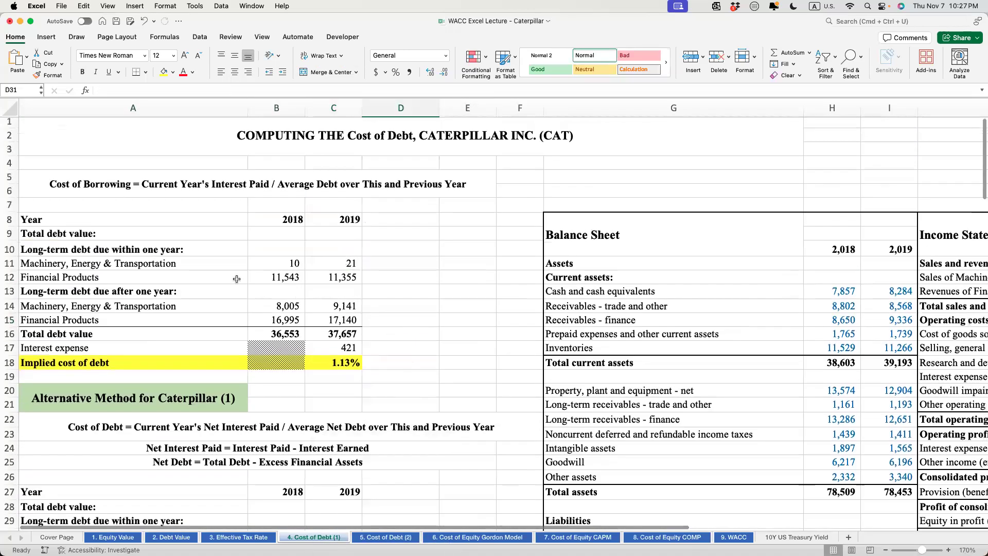
left_click_drag(150, 264, 351, 364)
scroll(352, 368, "down", 2)
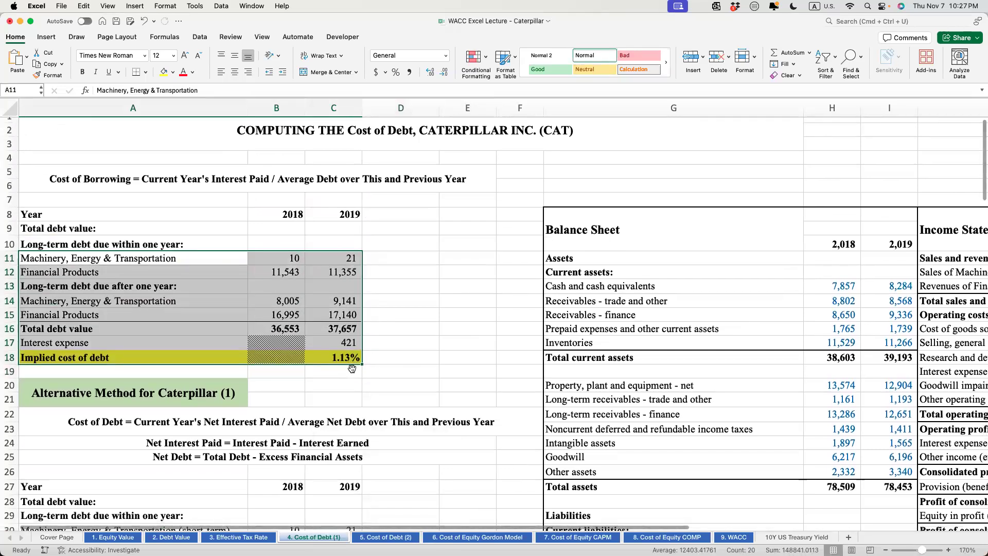
scroll(352, 368, "down", 8)
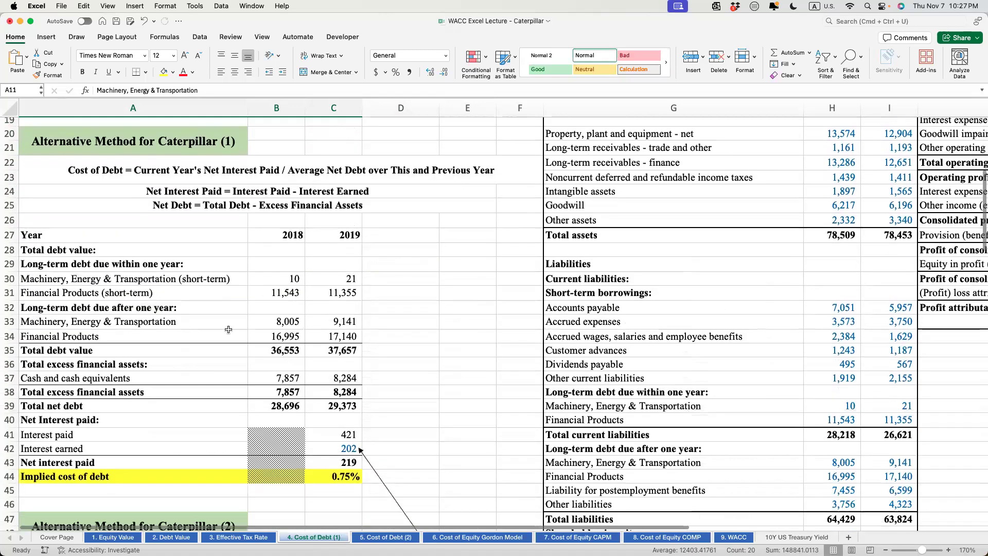
scroll(159, 215, "up", 9)
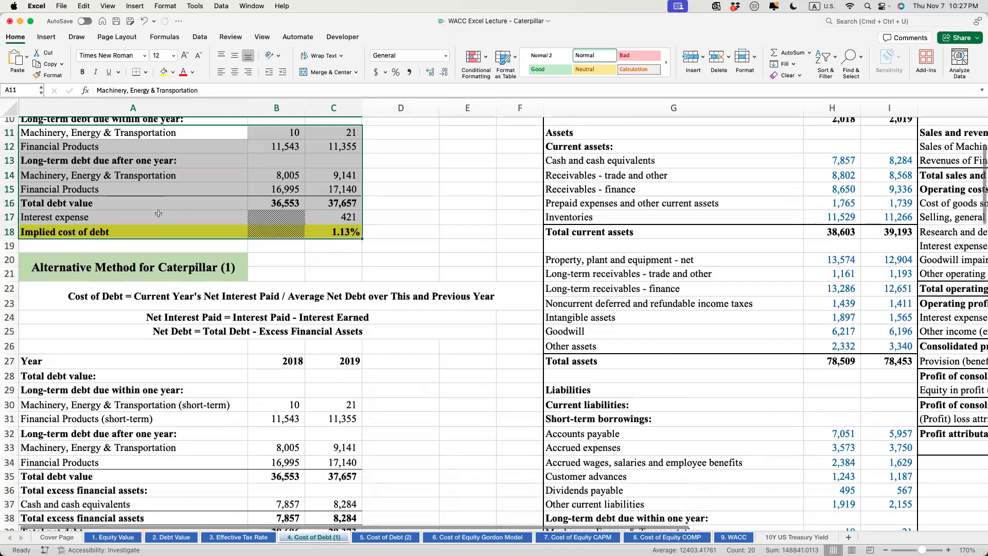
scroll(158, 214, "down", 5)
scroll(64, 257, "up", 4)
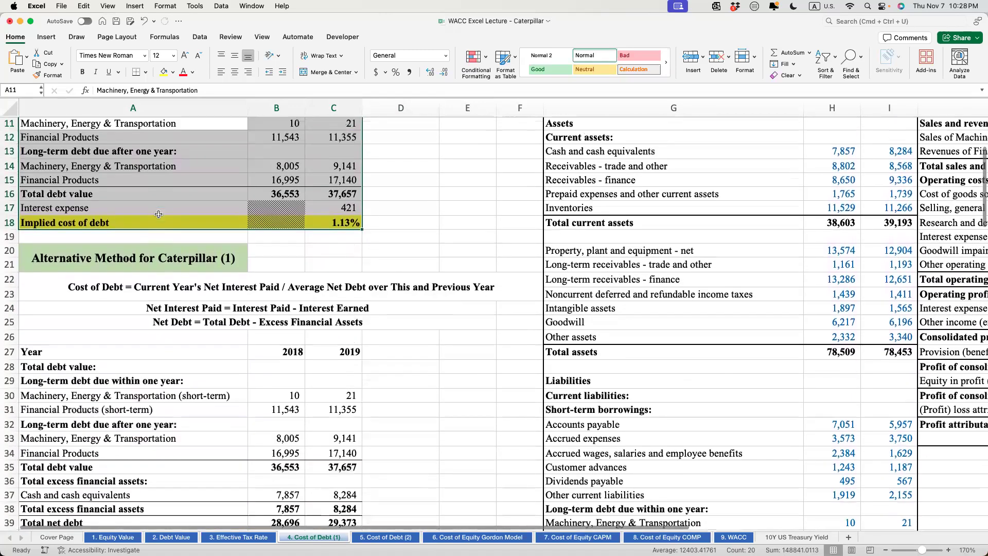
left_click_drag(38, 216, 381, 305)
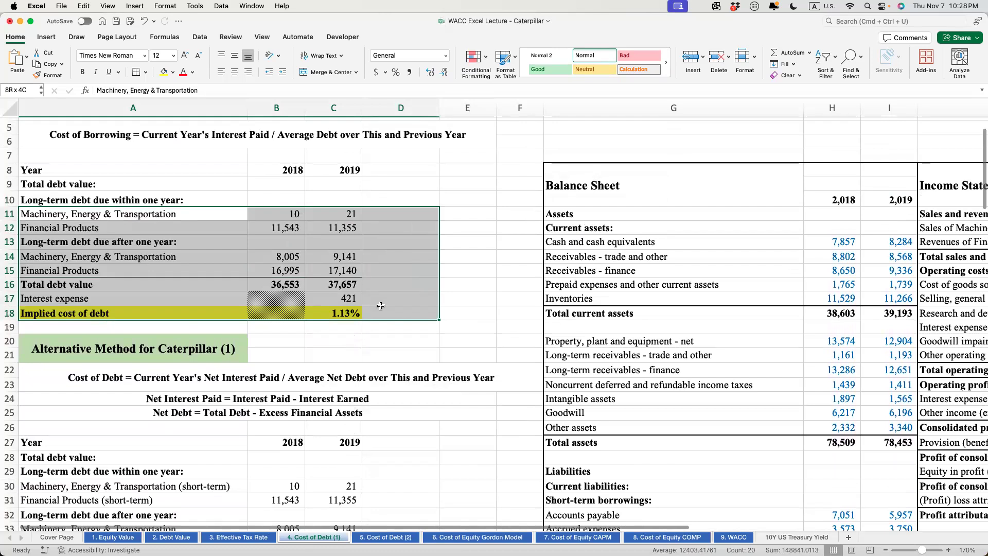
left_click_drag(381, 305, 381, 306)
scroll(75, 251, "down", 9)
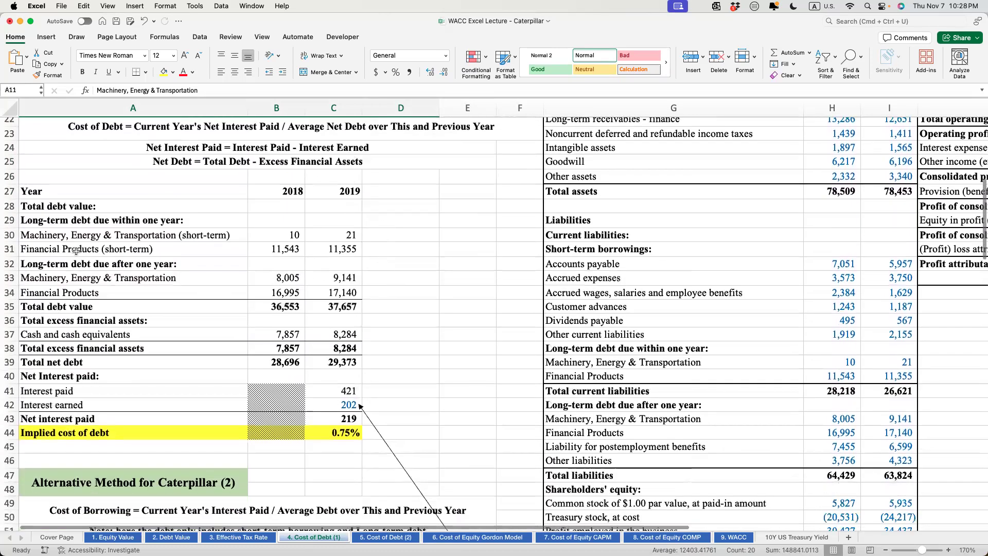
left_click_drag(34, 222, 361, 426)
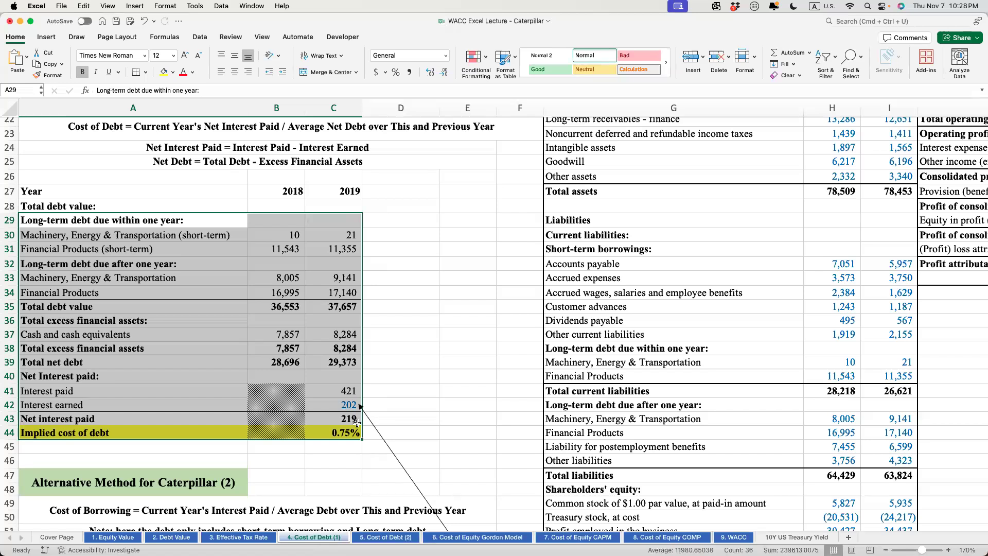
left_click_drag(287, 247, 333, 293)
scroll(360, 390, "down", 5)
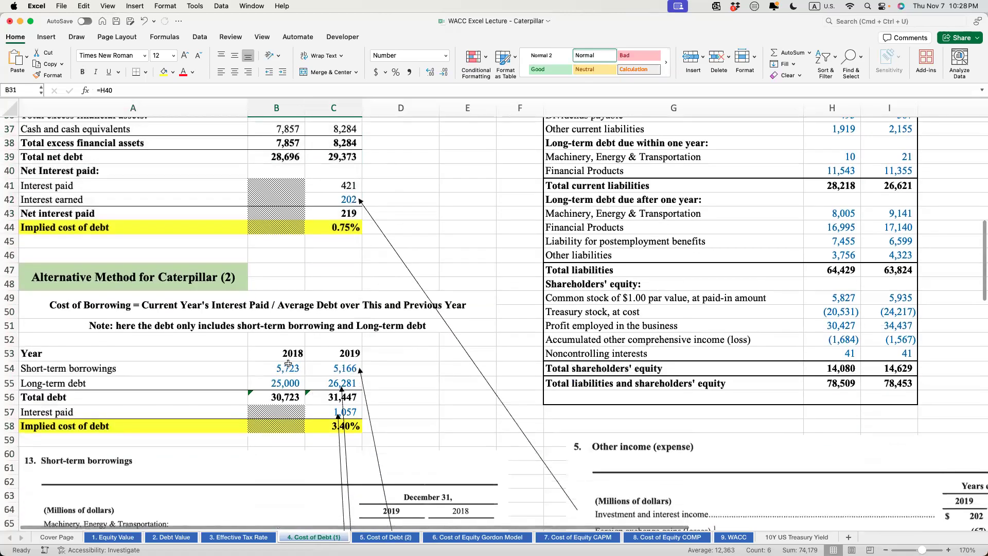
Step: Compare the Alternative Method (2) borrowings, long-term debt and interest paid with the balance sheet debt lines and notes 13 and 14
left_click(284, 367)
scroll(284, 367, "up", 3)
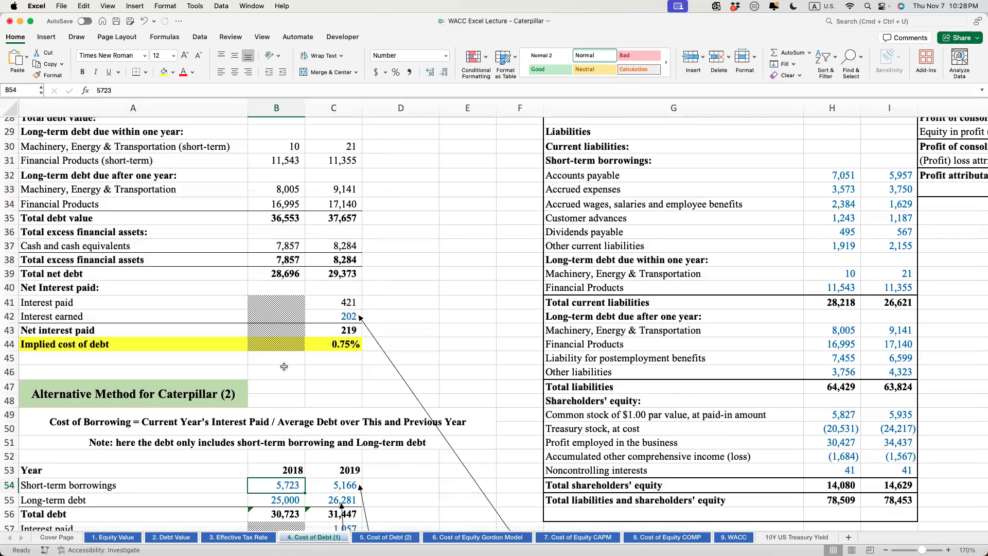
scroll(285, 367, "down", 6)
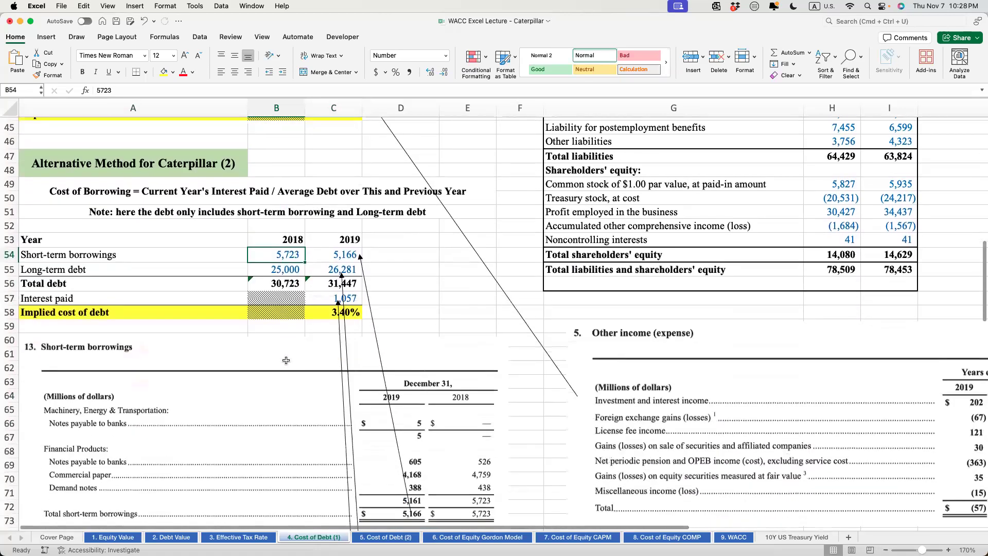
scroll(514, 308, "up", 4)
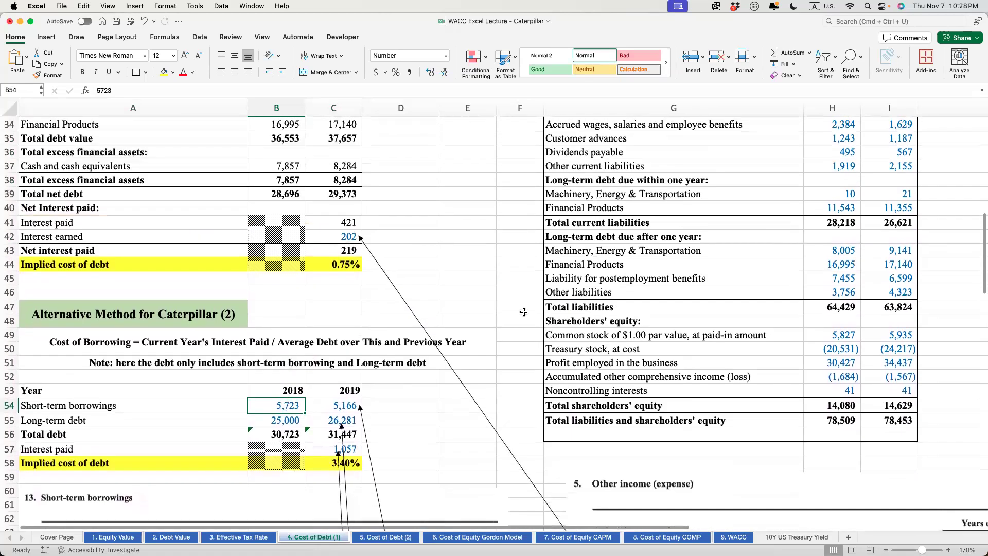
left_click_drag(655, 249, 873, 257)
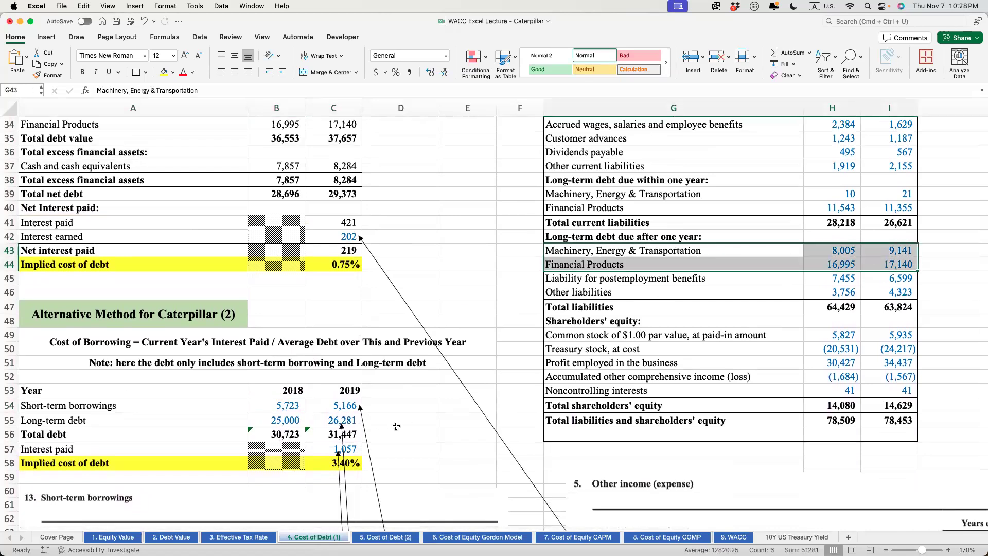
scroll(397, 427, "down", 5)
scroll(396, 428, "down", 2)
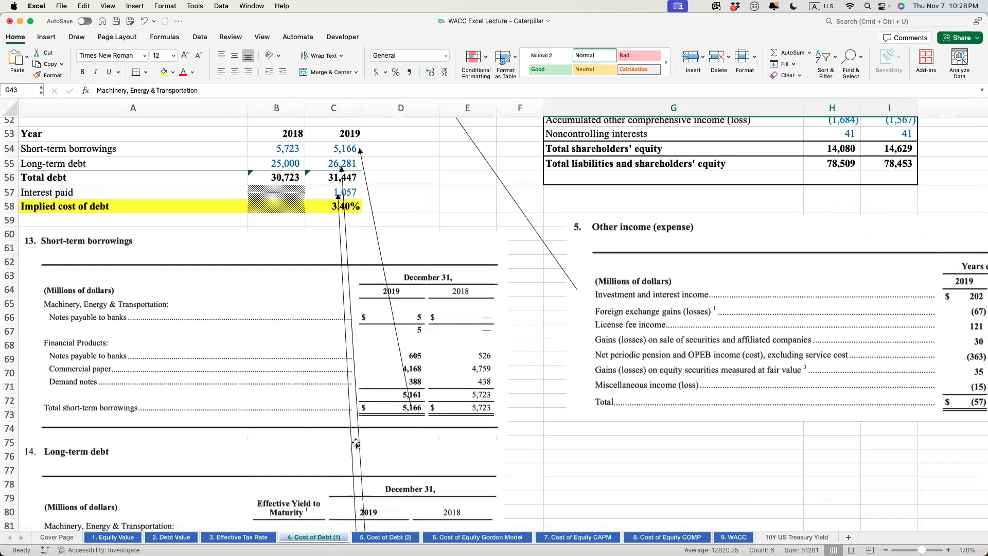
scroll(356, 444, "up", 3)
left_click_drag(259, 247, 343, 260)
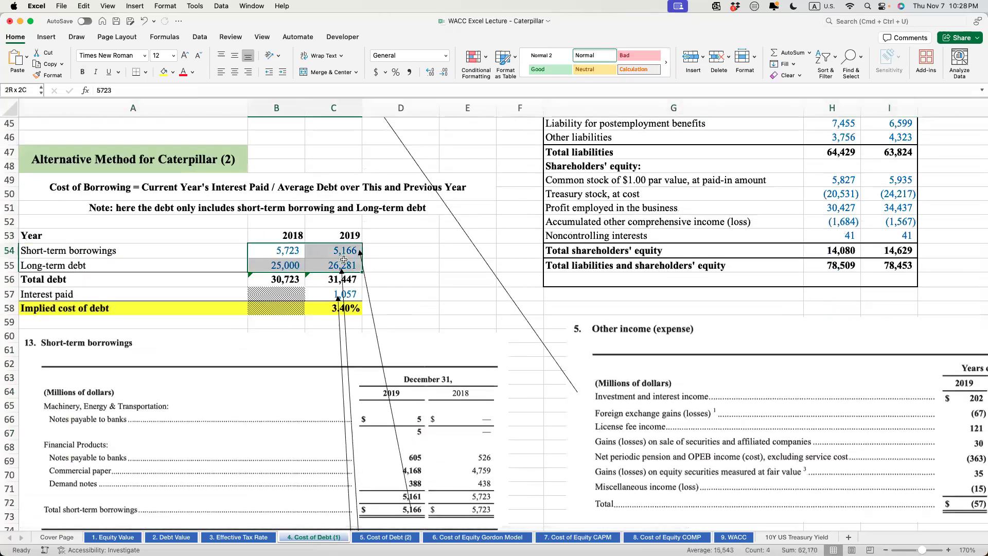
left_click(356, 294)
scroll(362, 398, "down", 10)
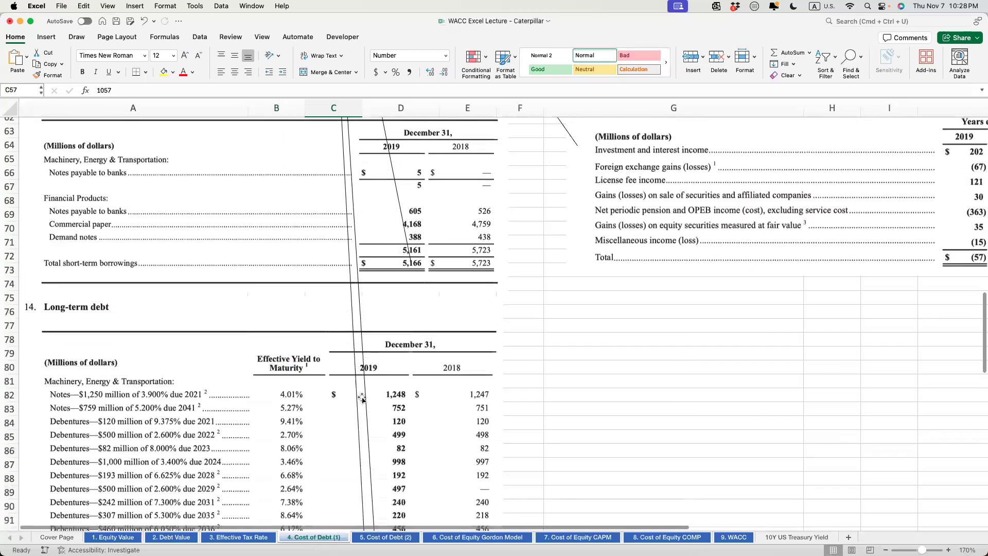
scroll(362, 398, "up", 7)
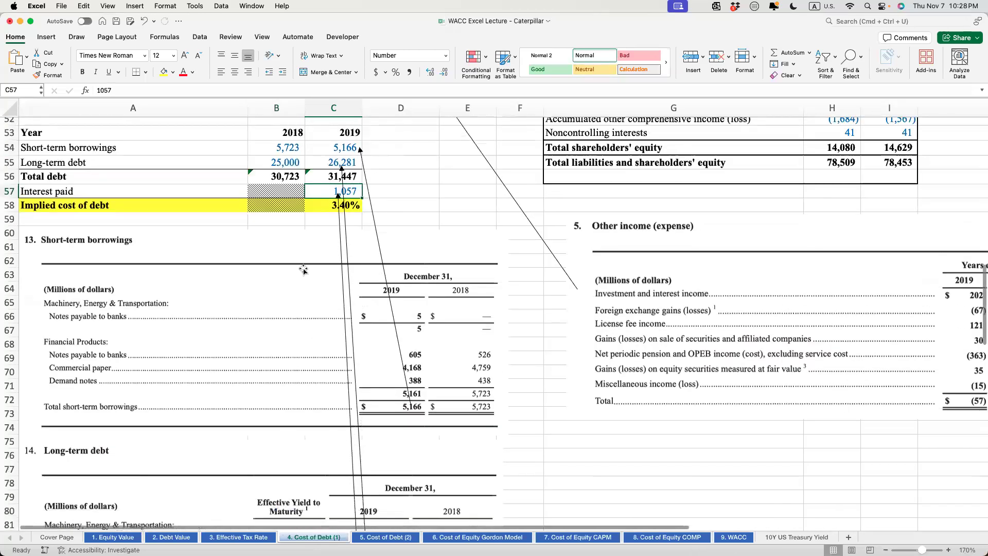
Step: Examine the Alternative Method (3) section and the daily A, AA and AAA rating yields on the Cost of Debt (2) sheet
scroll(324, 395, "down", 14)
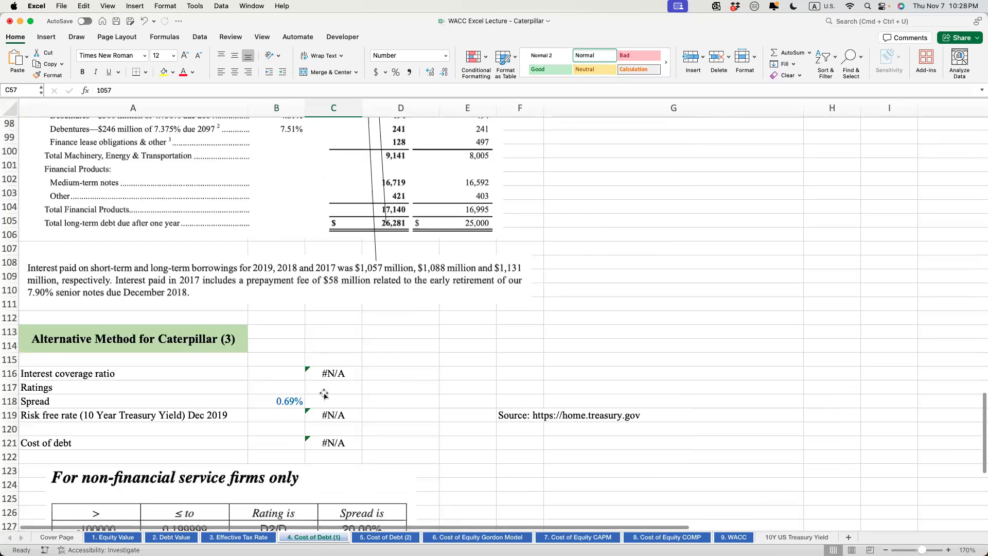
scroll(324, 394, "down", 3)
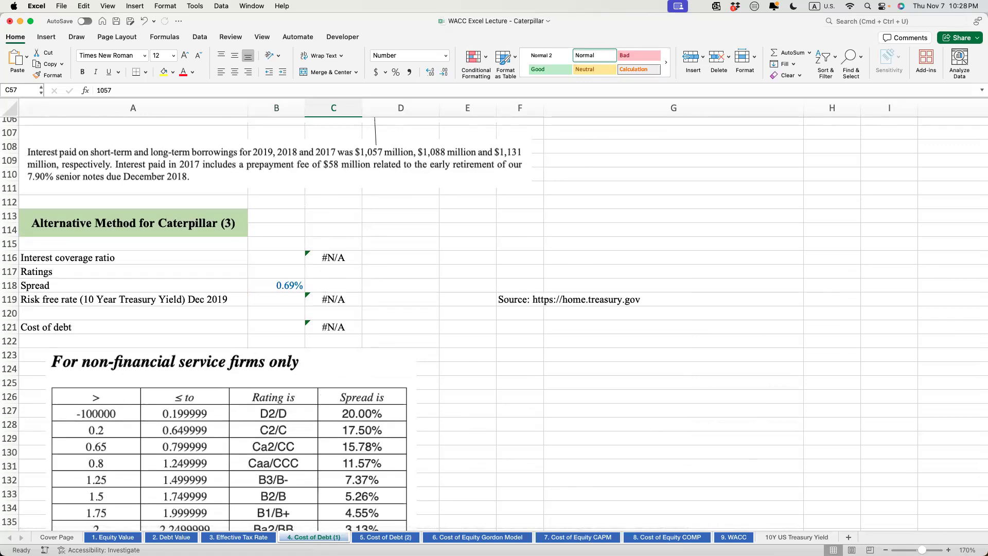
left_click(387, 537)
scroll(331, 487, "up", 20)
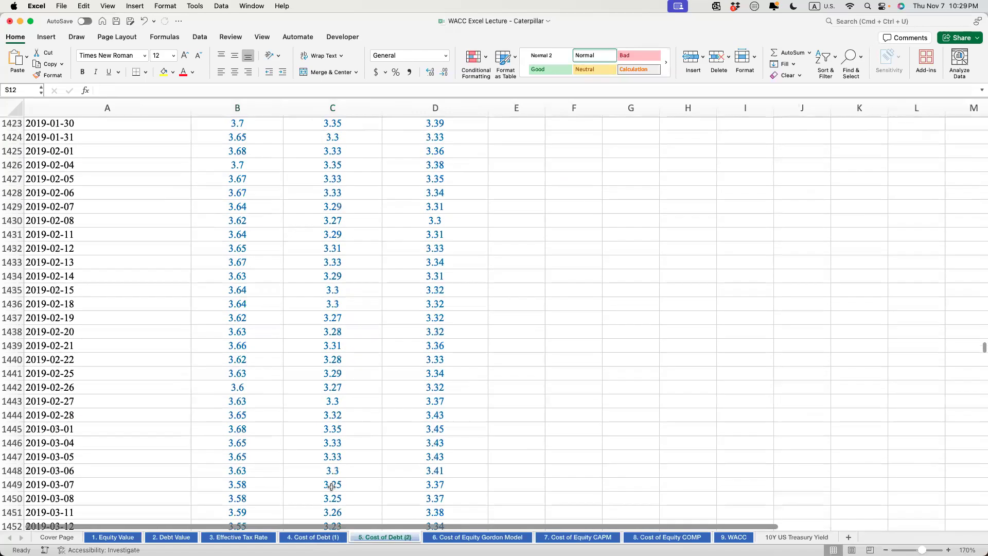
scroll(331, 487, "up", 20)
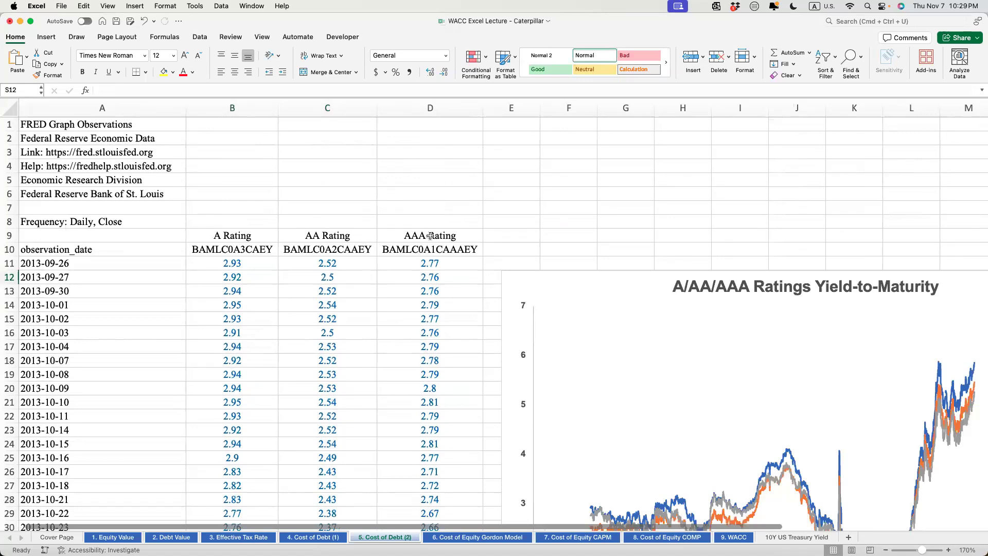
scroll(430, 396, "down", 10)
scroll(429, 396, "up", 10)
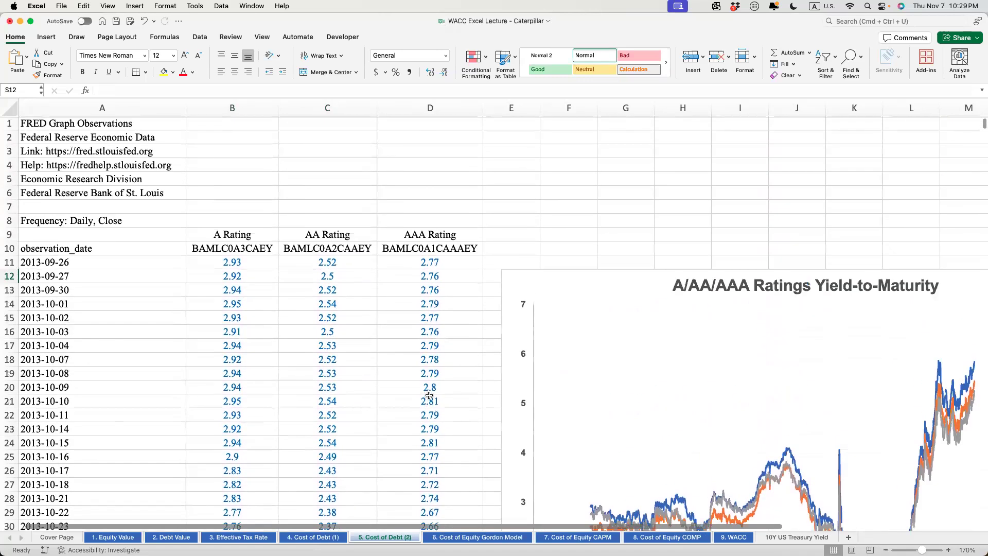
left_click(449, 374)
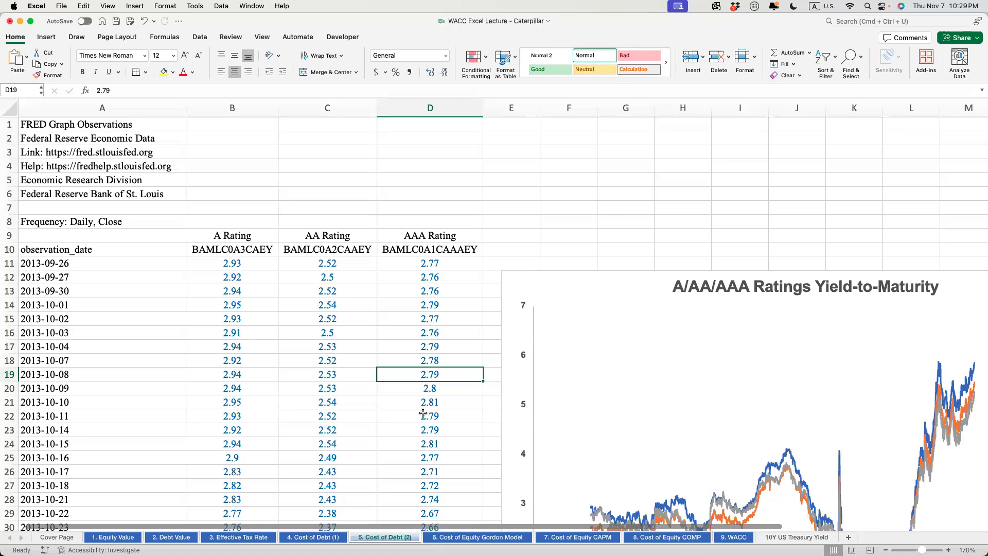
scroll(415, 419, "down", 3)
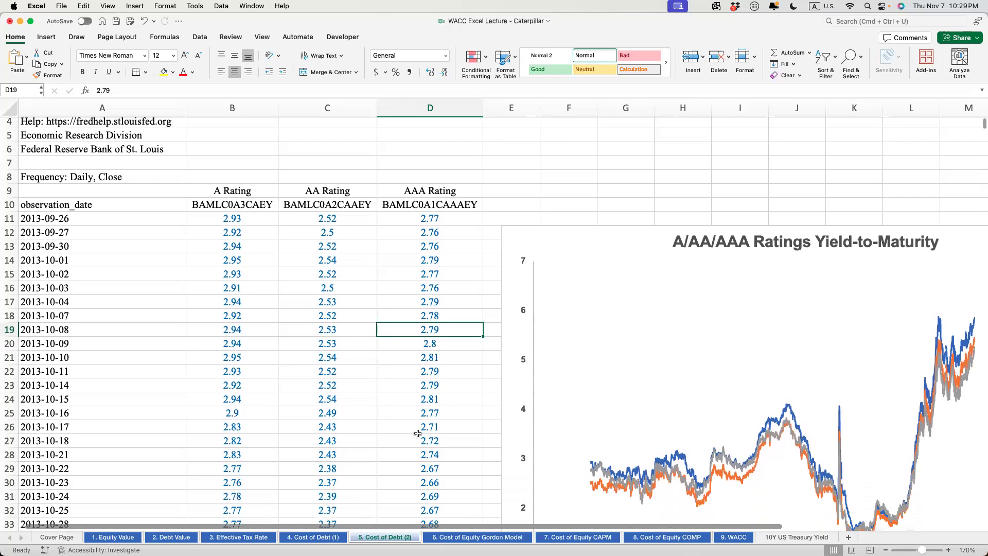
left_click(315, 537)
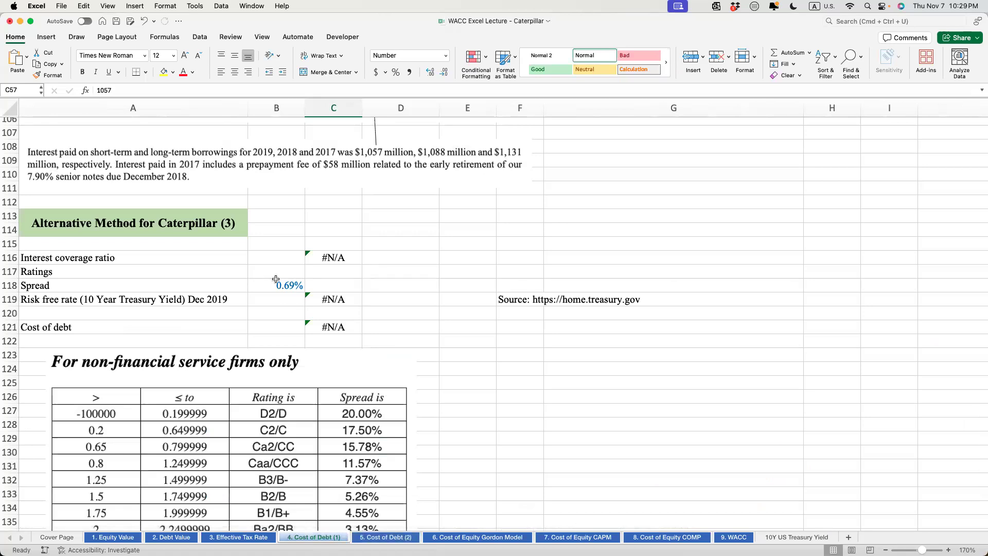
Step: Calculate the interest coverage ratio in B116 as 2019 operating profit over interest expense excluding Financial Products, =L23/-L24
left_click(278, 262)
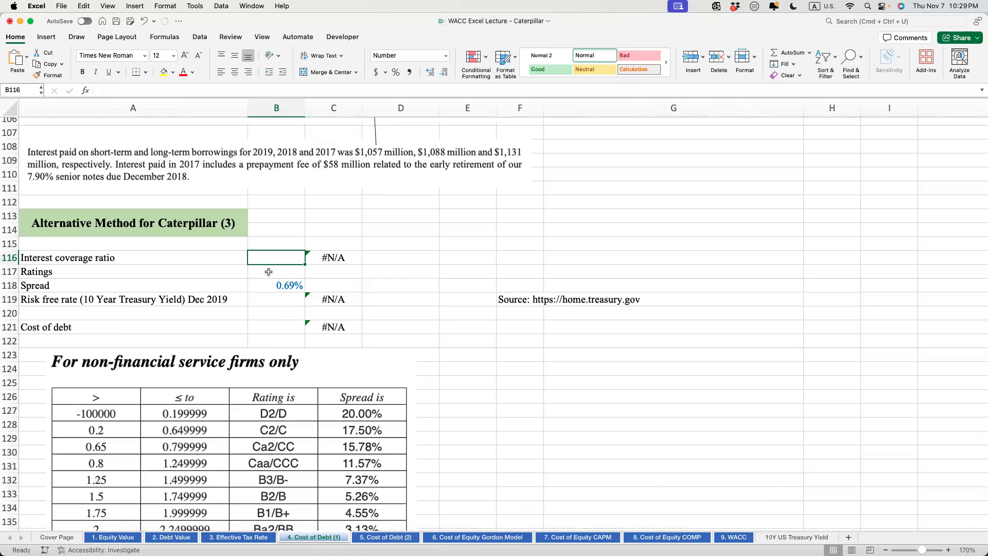
scroll(257, 360, "down", 5)
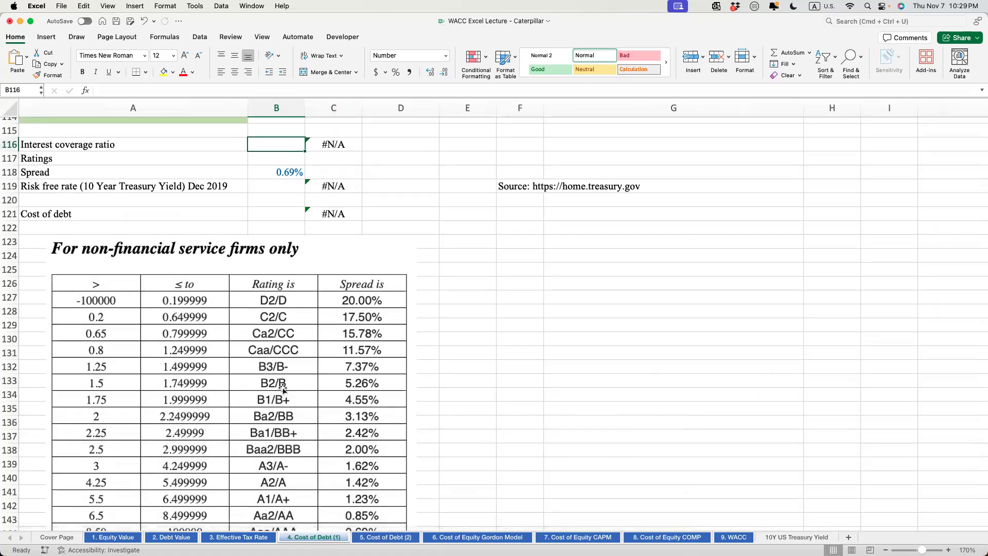
scroll(269, 424, "down", 3)
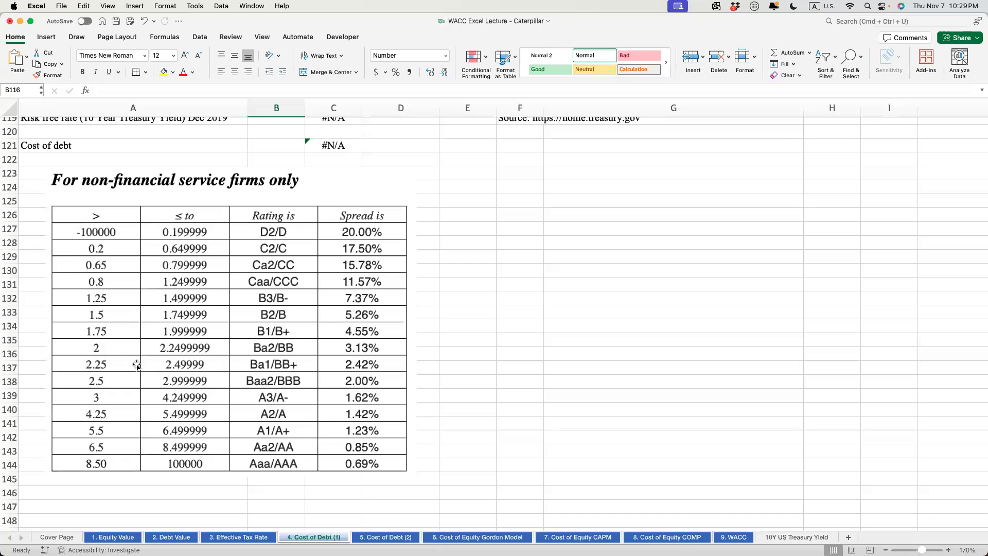
scroll(136, 365, "up", 10)
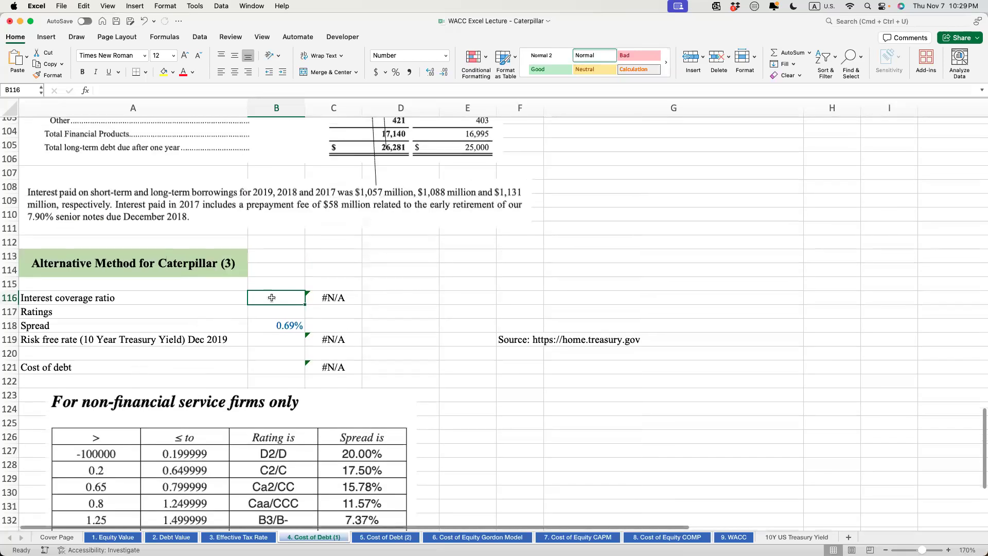
type("=")
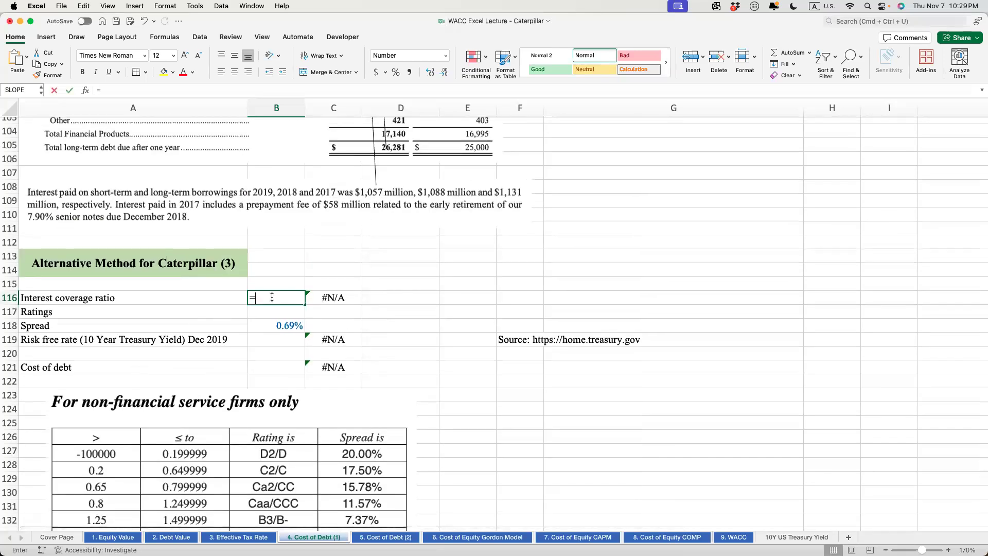
scroll(844, 314, "up", 20)
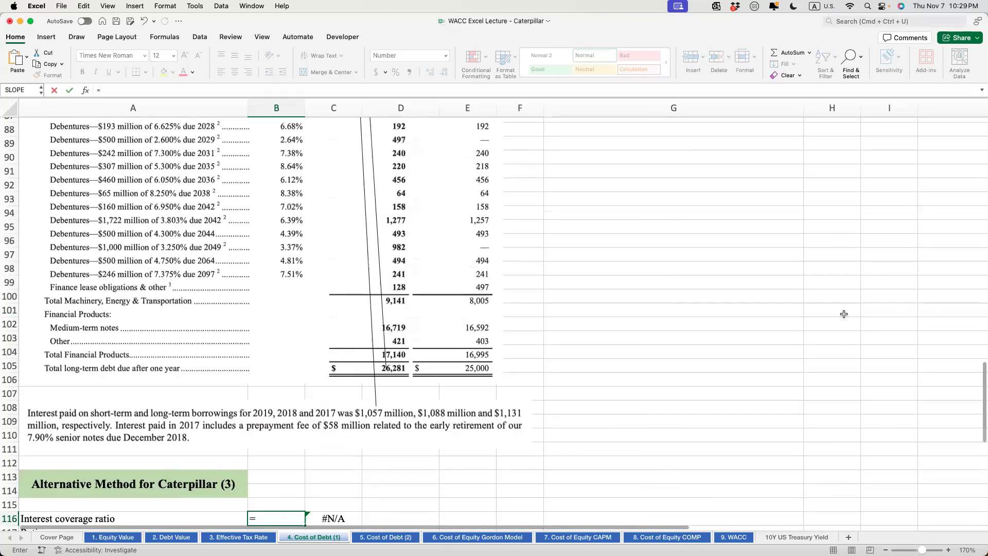
scroll(844, 314, "right", 10)
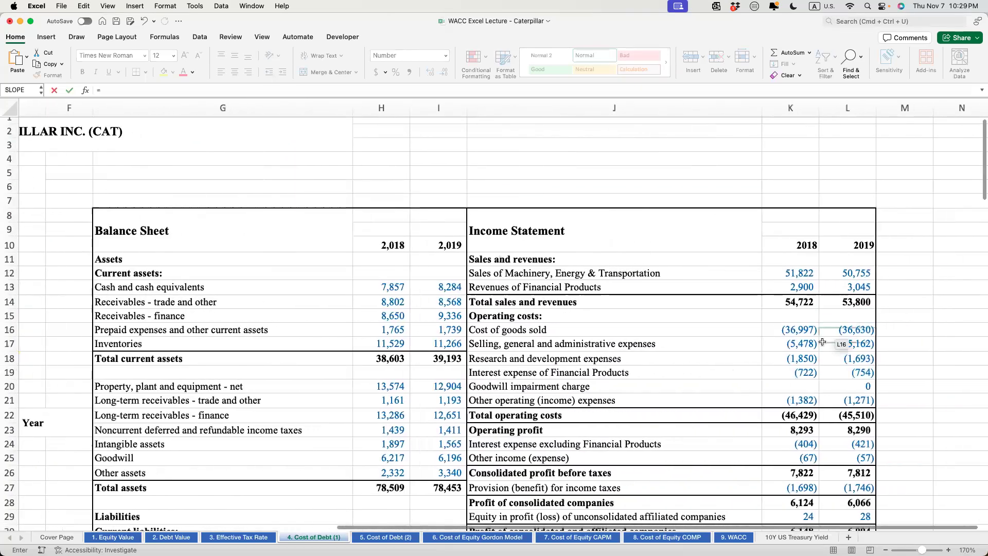
scroll(844, 314, "down", 3)
left_click(843, 349)
type("/-")
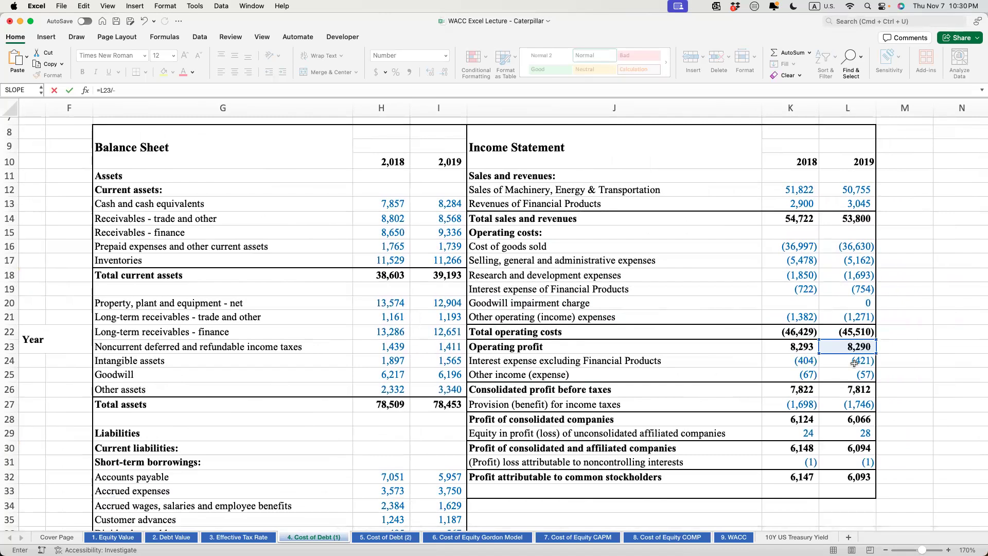
left_click(855, 363)
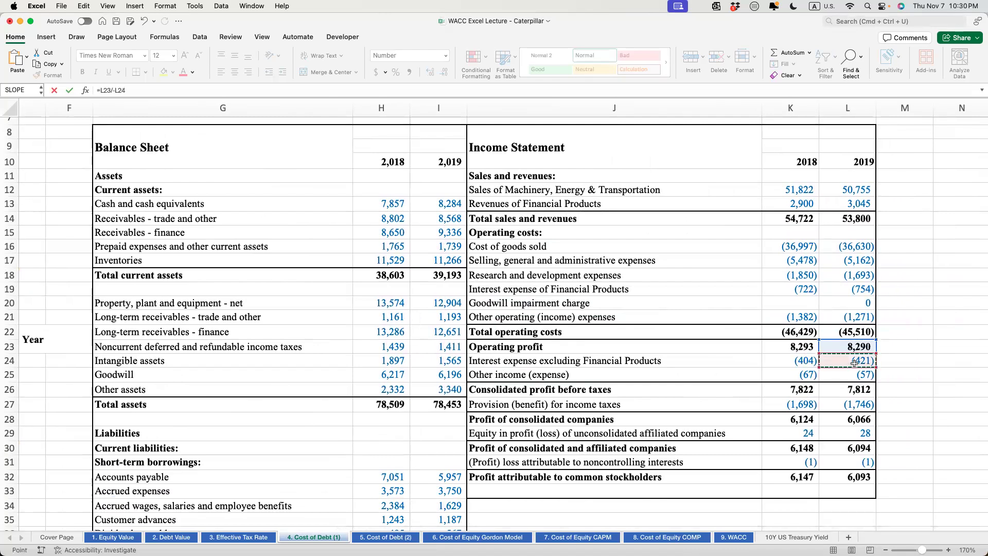
key("Return")
scroll(401, 332, "left", 5)
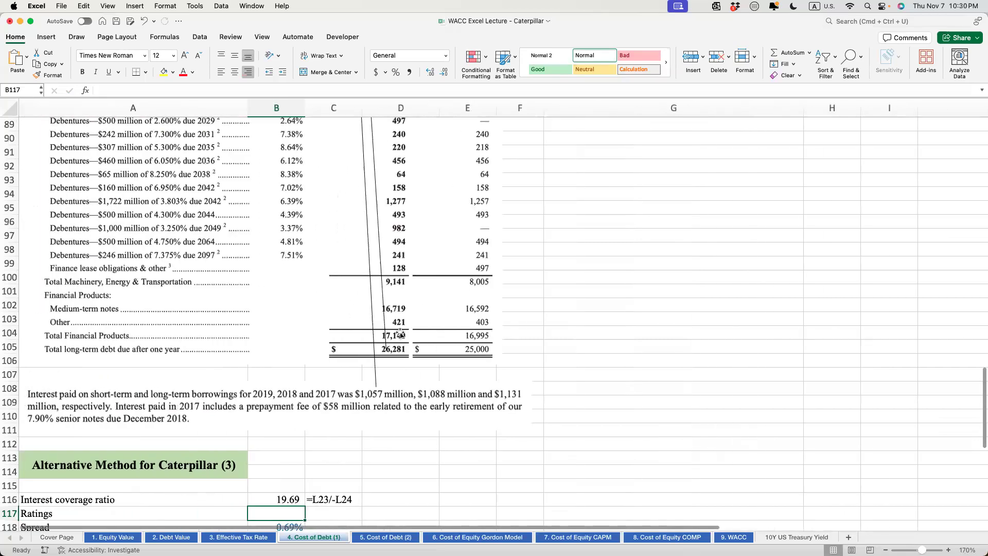
Step: Match the interest coverage ratio to the non-financial firms' rating table, enter AAA in B117, and check the corresponding spread
scroll(401, 333, "down", 5)
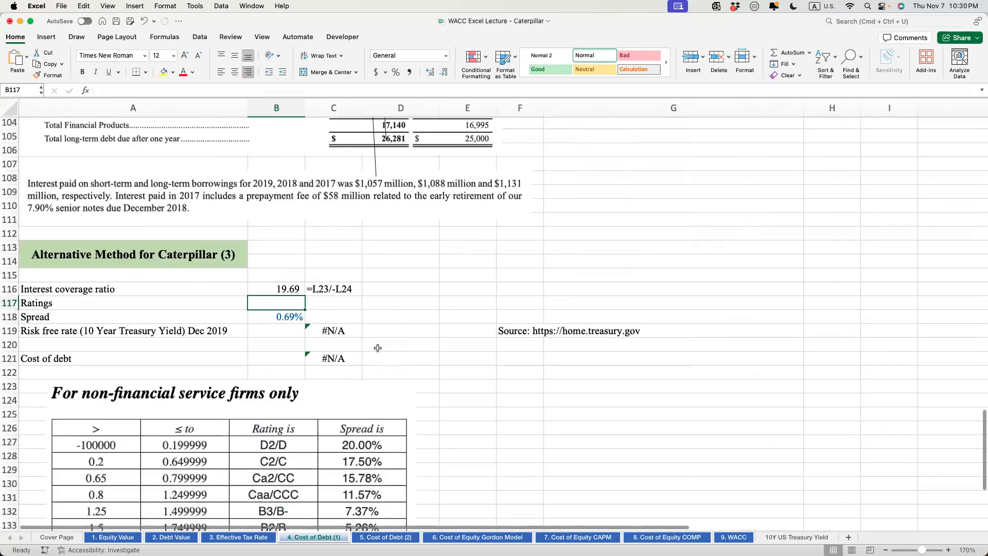
left_click(278, 289)
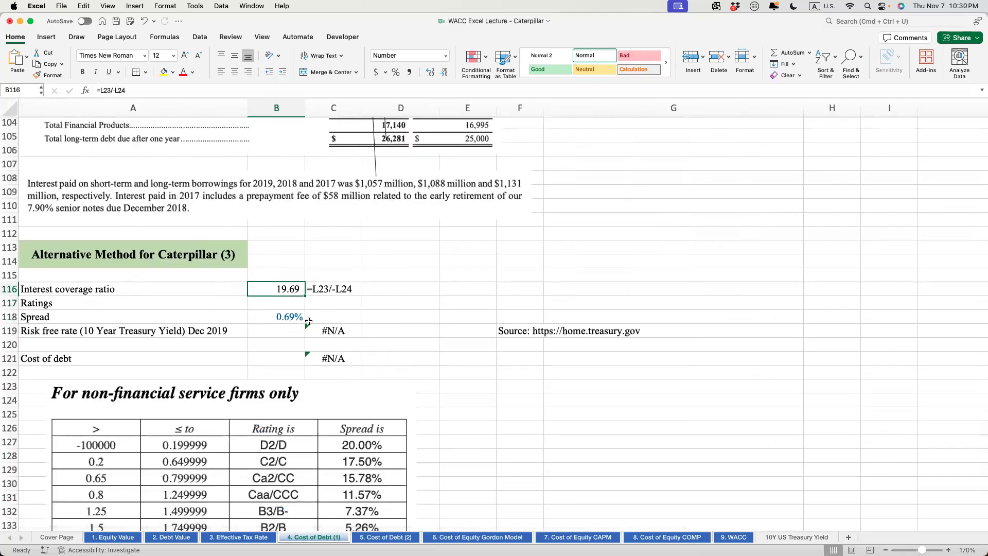
scroll(308, 322, "down", 5)
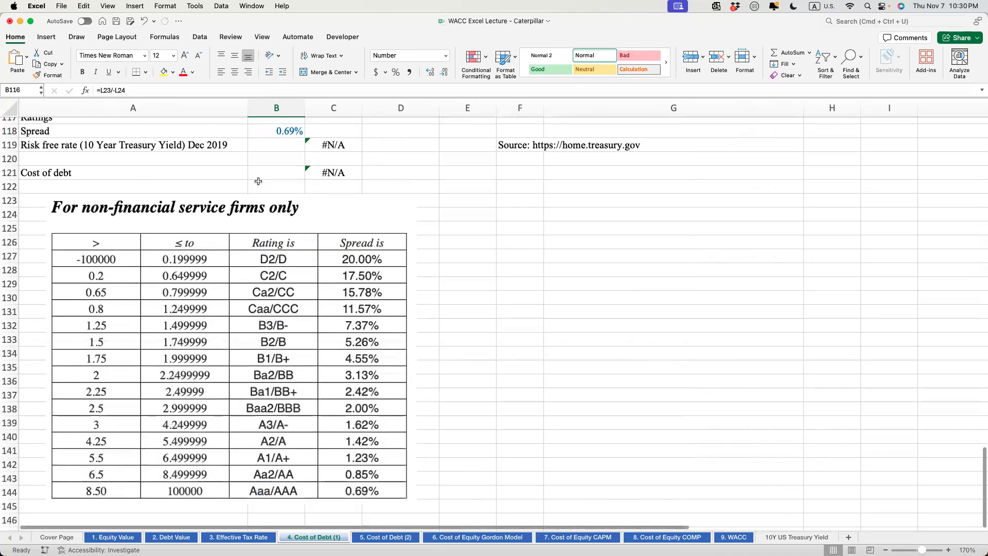
scroll(258, 181, "up", 2)
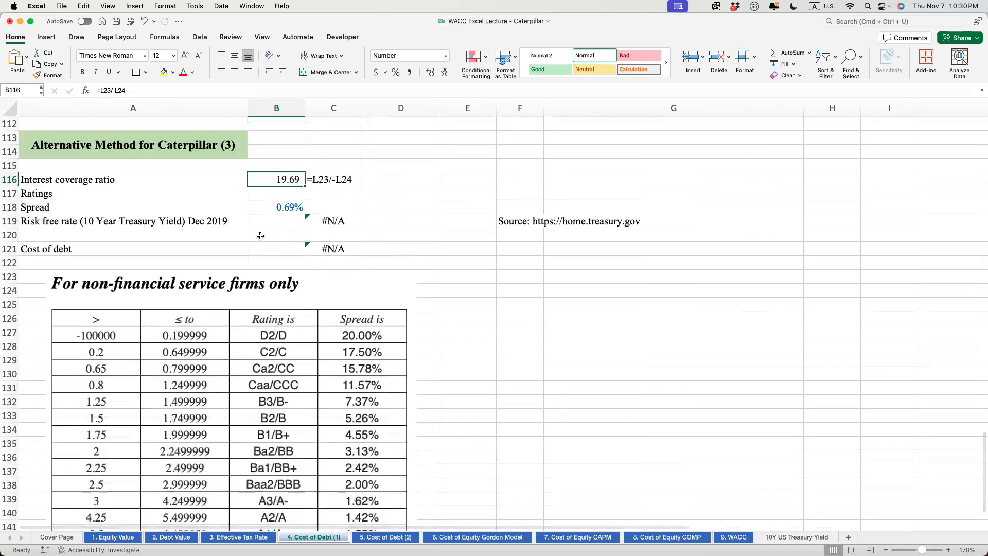
scroll(247, 273, "down", 3)
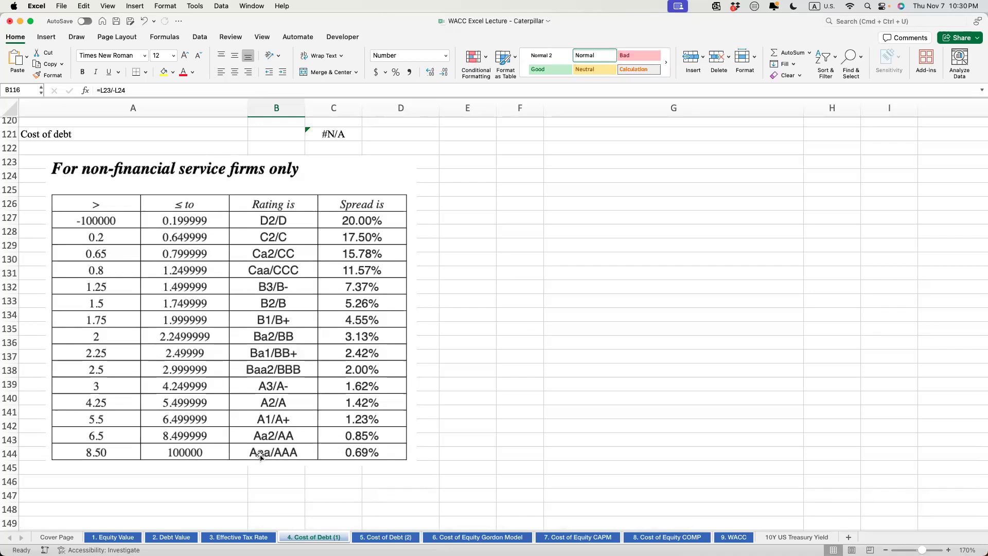
scroll(260, 456, "up", 5)
left_click(276, 176)
type("AAA")
key("Return")
scroll(379, 387, "down", 4)
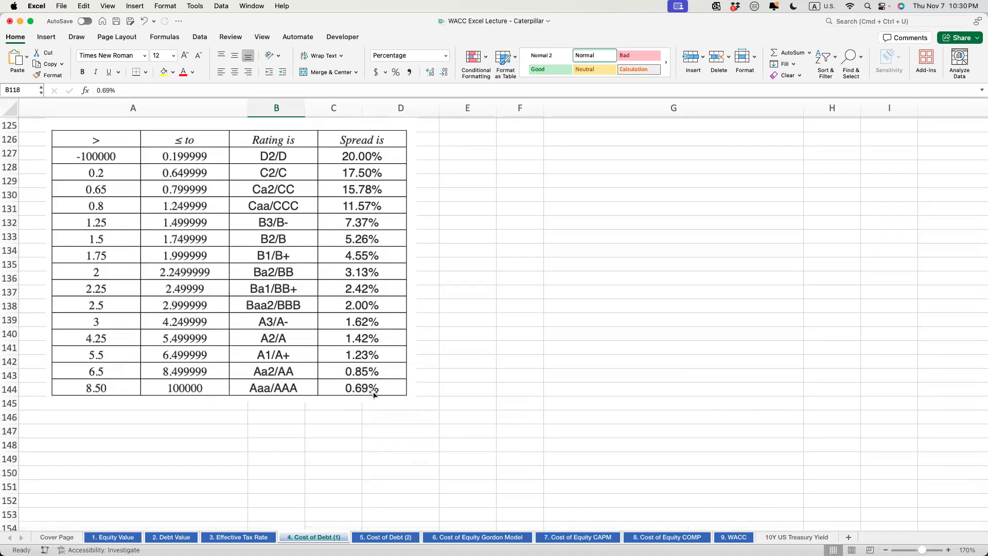
scroll(374, 394, "up", 5)
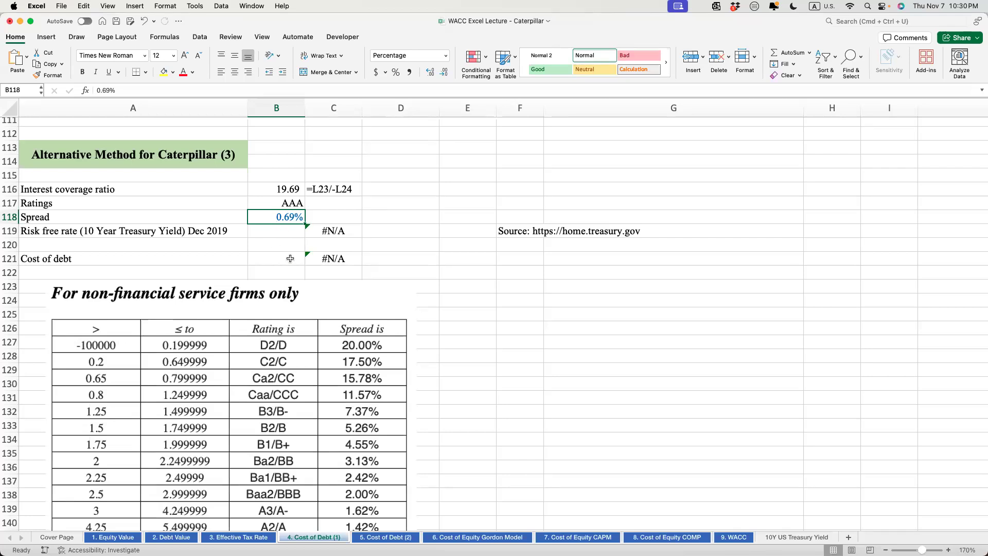
Step: Look up the 12/31/19 yield on the 10Y US Treasury Yield sheet and enter 1.92% as the risk free rate in B119
left_click(288, 258)
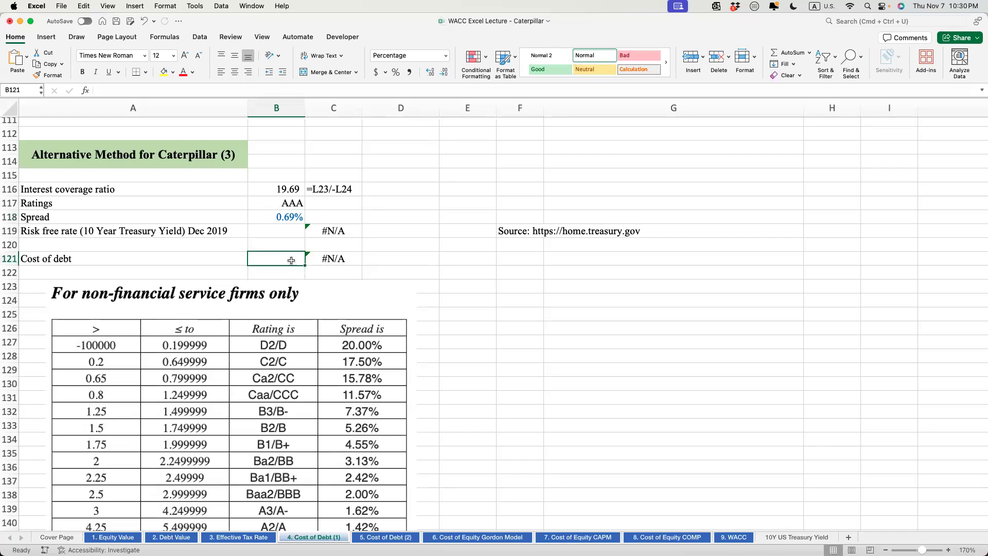
left_click(282, 214)
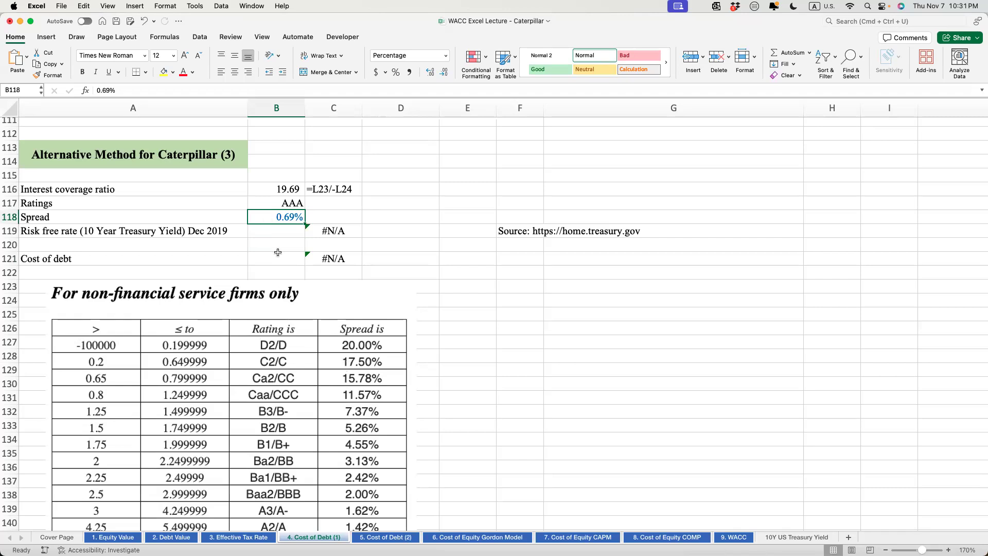
left_click(269, 233)
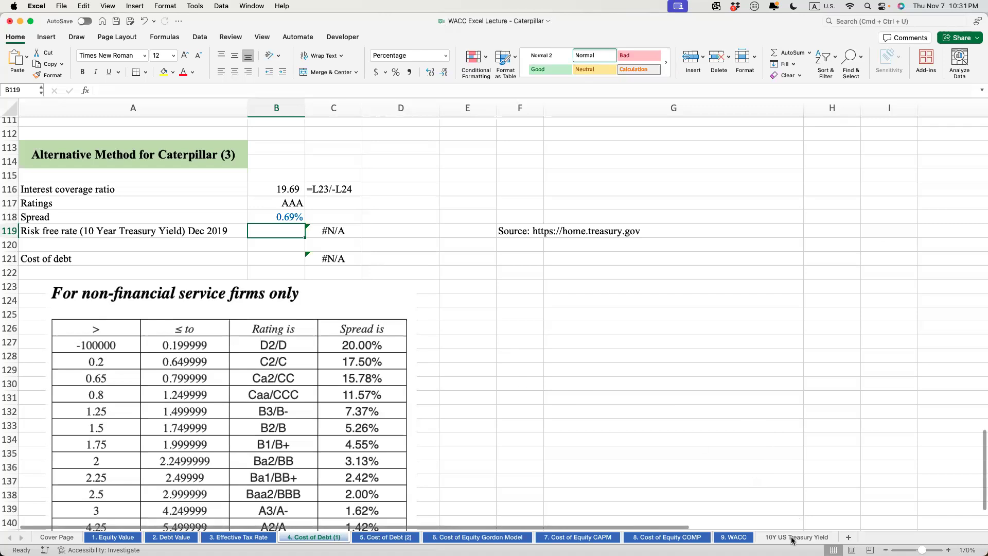
left_click(761, 535)
scroll(327, 365, "left", 3)
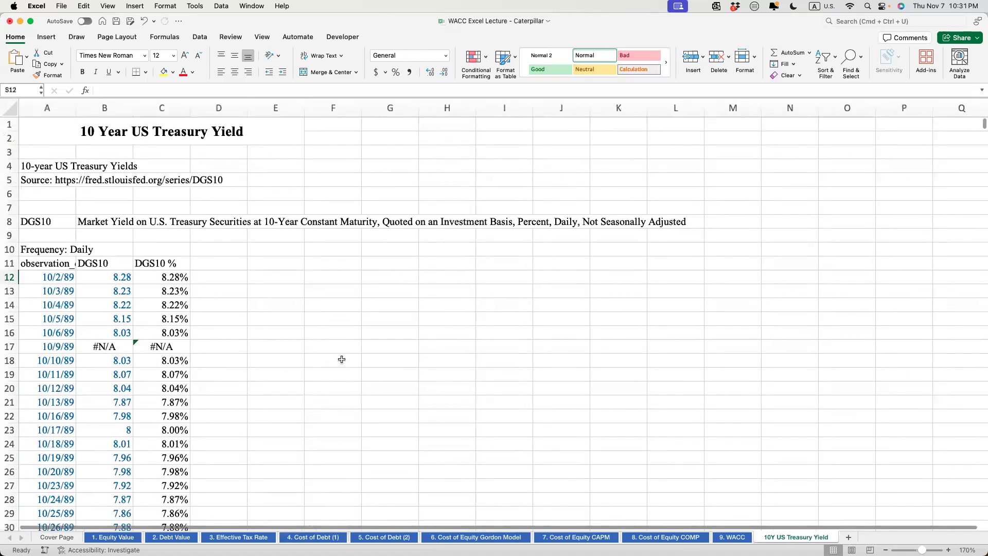
scroll(978, 287, "down", 20)
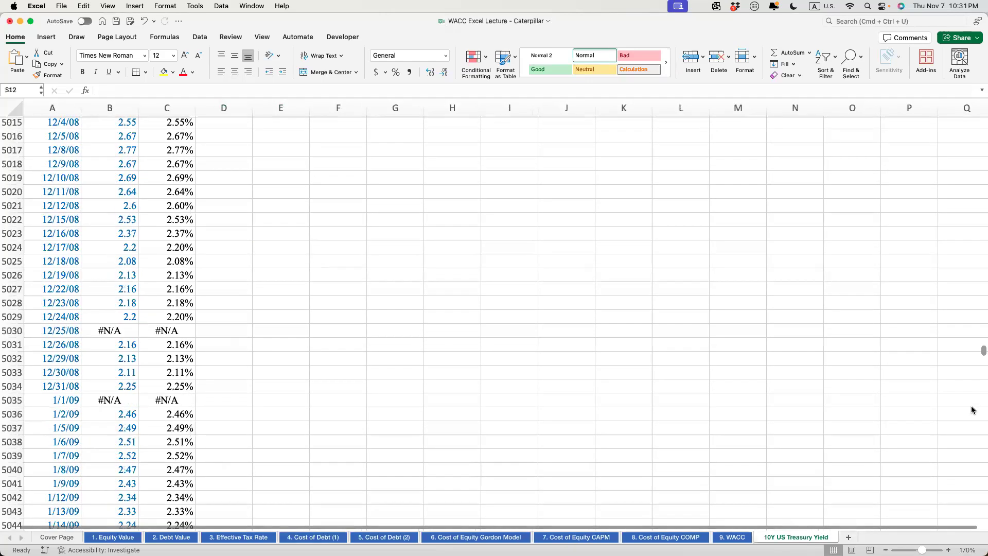
left_click_drag(967, 482, 966, 481)
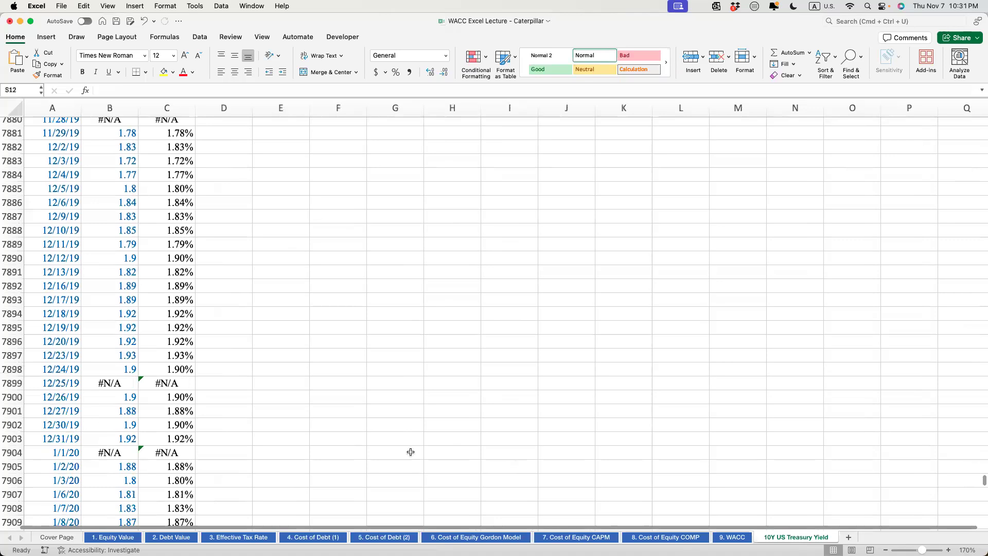
left_click(165, 440)
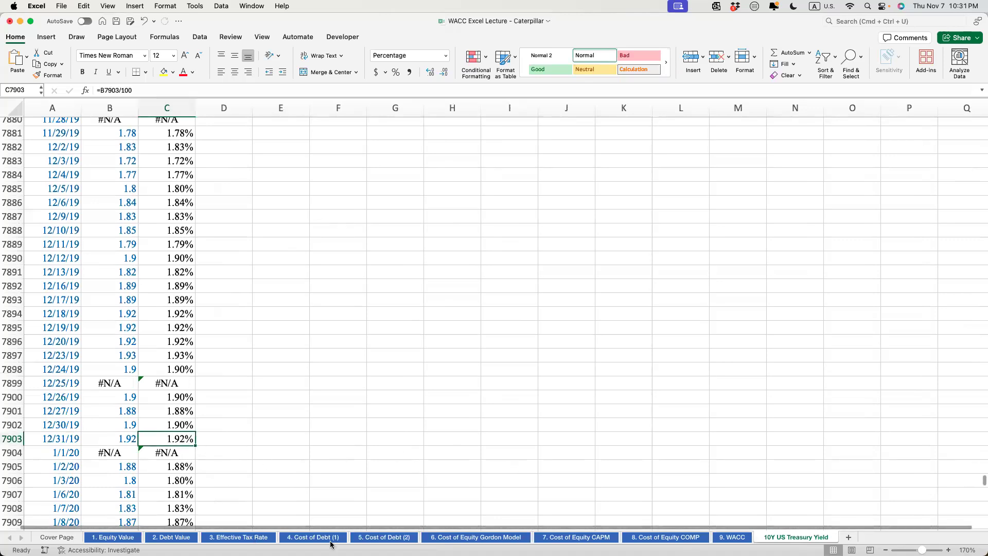
left_click(313, 537)
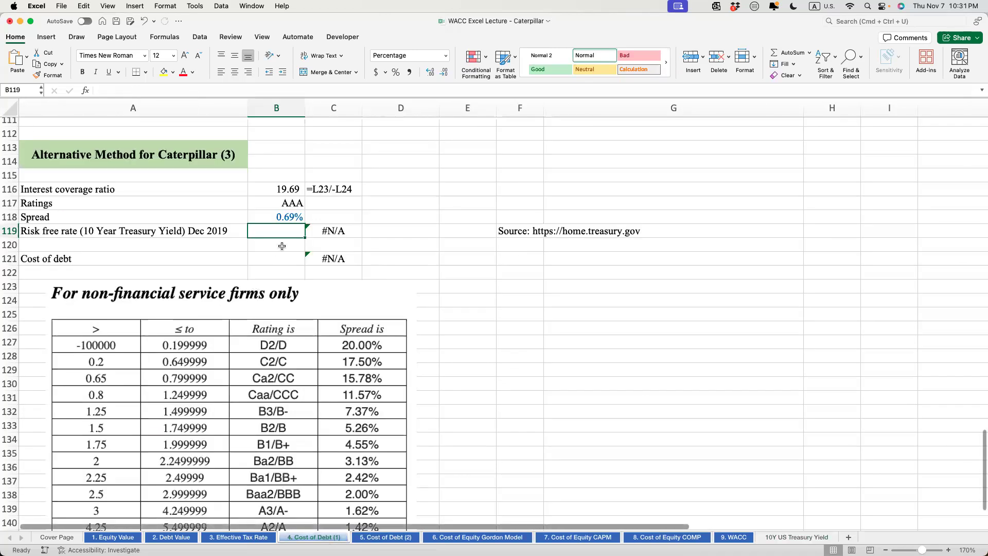
type("1.92")
key("Return")
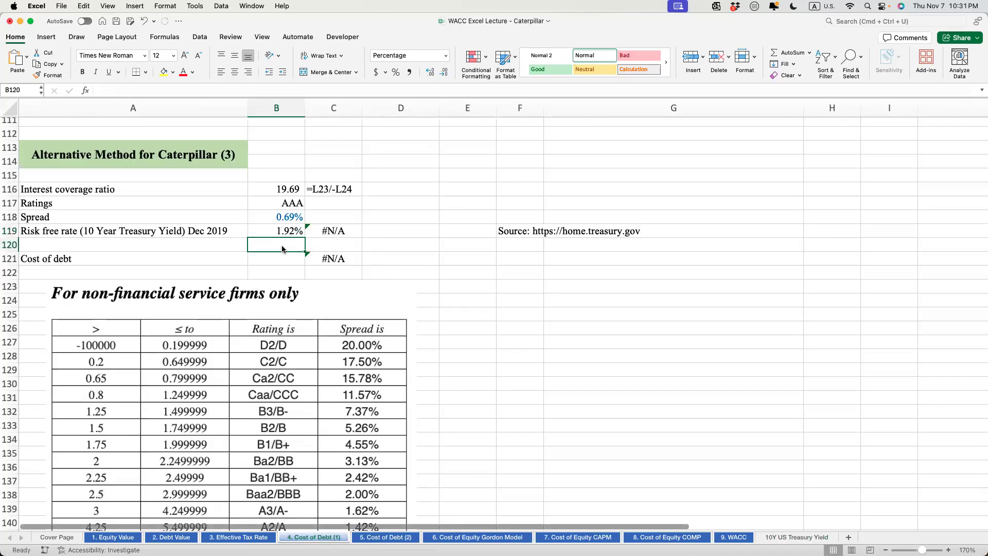
Step: Calculate Method (3)'s cost of debt in B121 as spread plus risk free rate, =B118+B119
left_click(291, 259)
type("=")
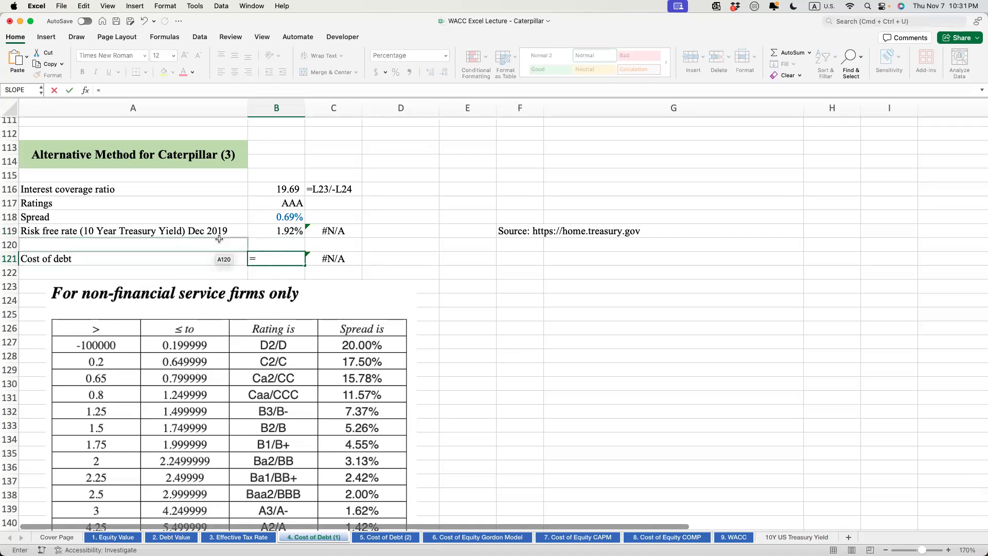
left_click(276, 216)
type("+")
left_click(296, 233)
key("Return")
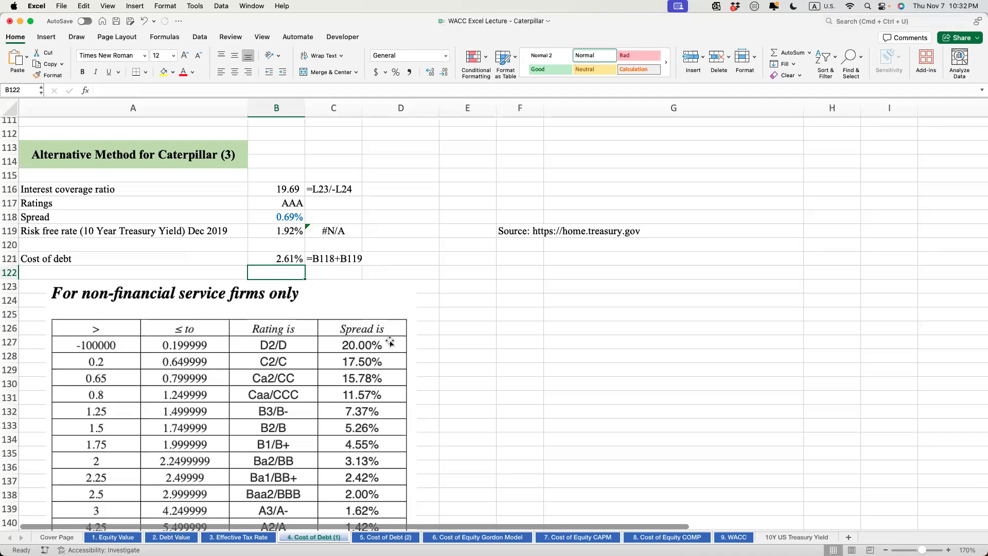
Step: Review the basic cost of debt and Alternative Methods (1), (2) and (3) on the Cost of Debt (1) sheet
scroll(391, 344, "up", 20)
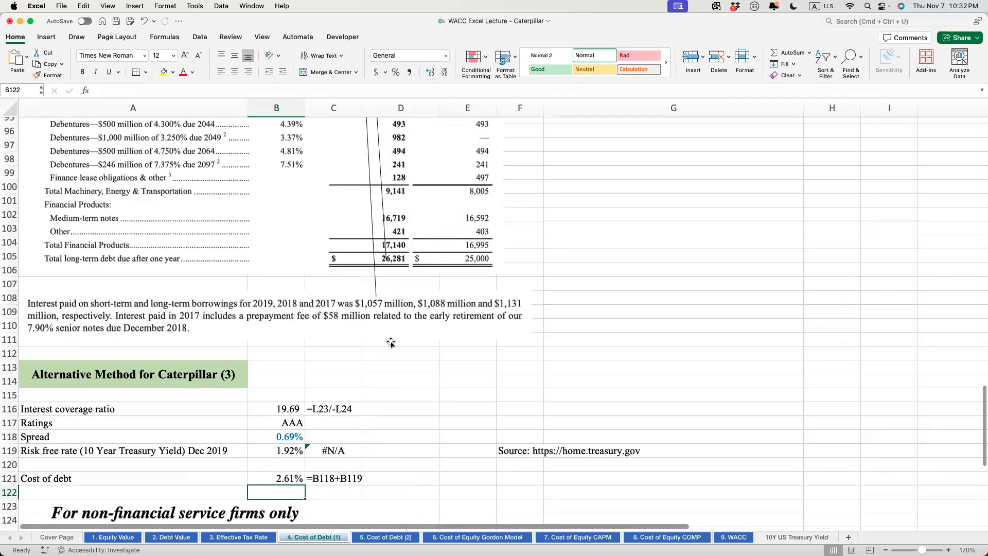
scroll(392, 343, "up", 6)
left_click_drag(98, 197, 371, 484)
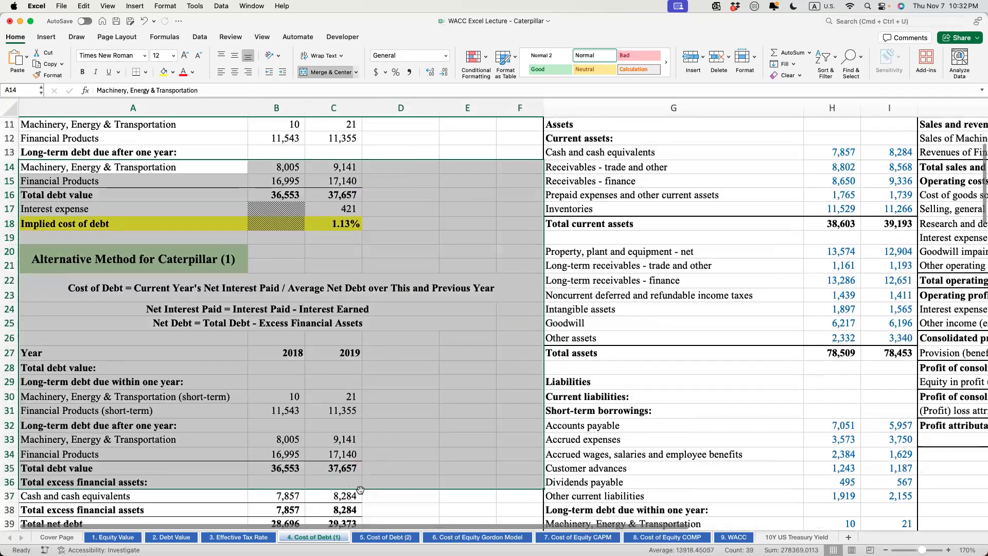
scroll(360, 489, "down", 5)
scroll(360, 488, "down", 6)
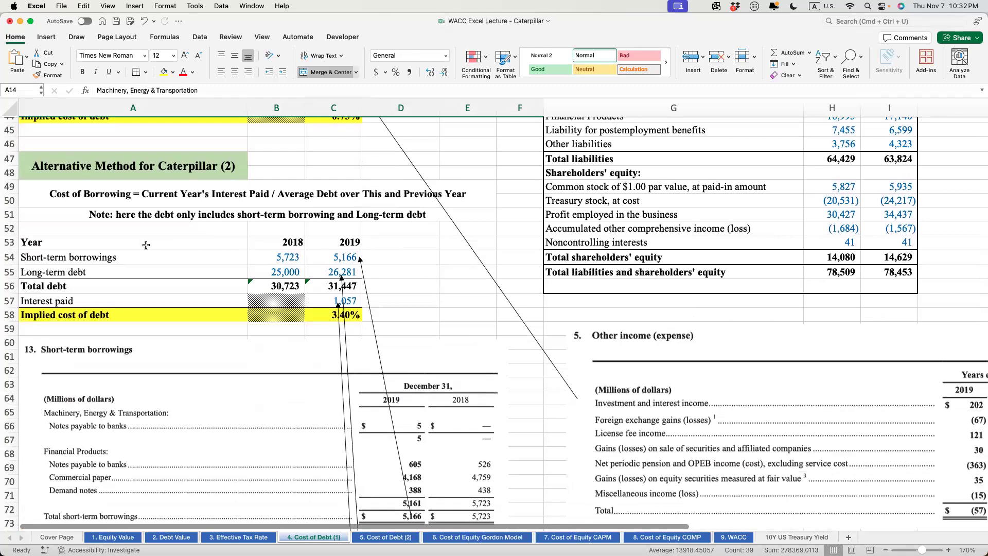
left_click_drag(113, 242, 493, 504)
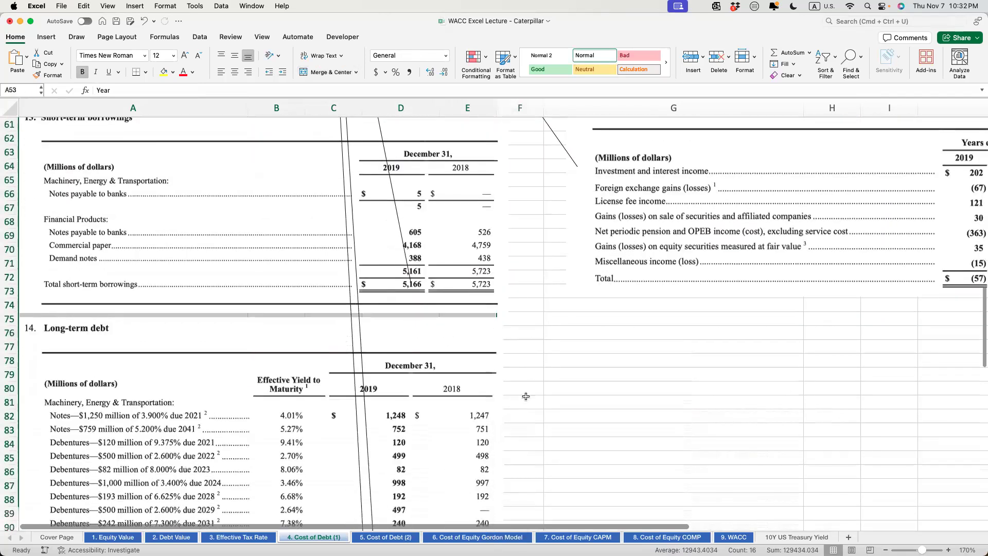
scroll(518, 411, "down", 5)
scroll(518, 411, "down", 10)
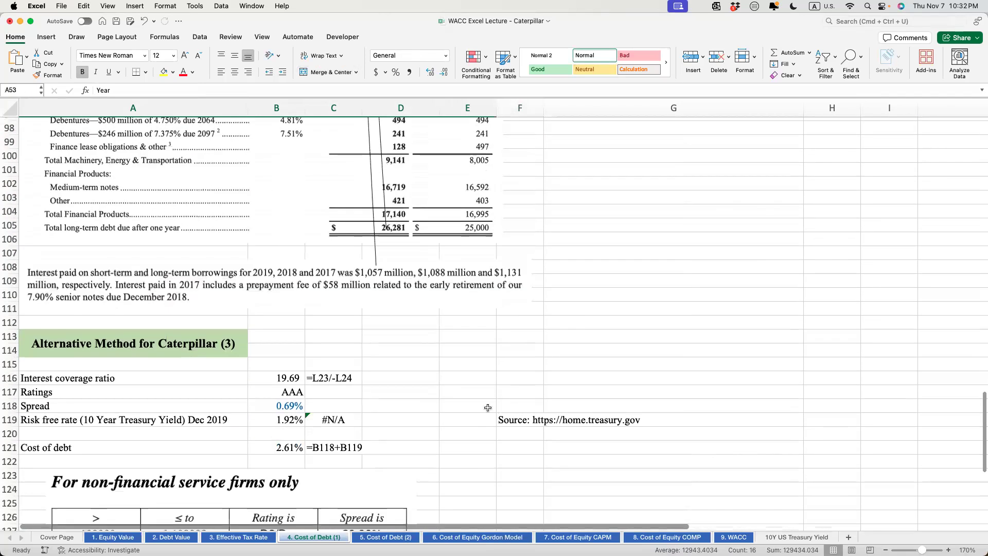
scroll(518, 411, "down", 3)
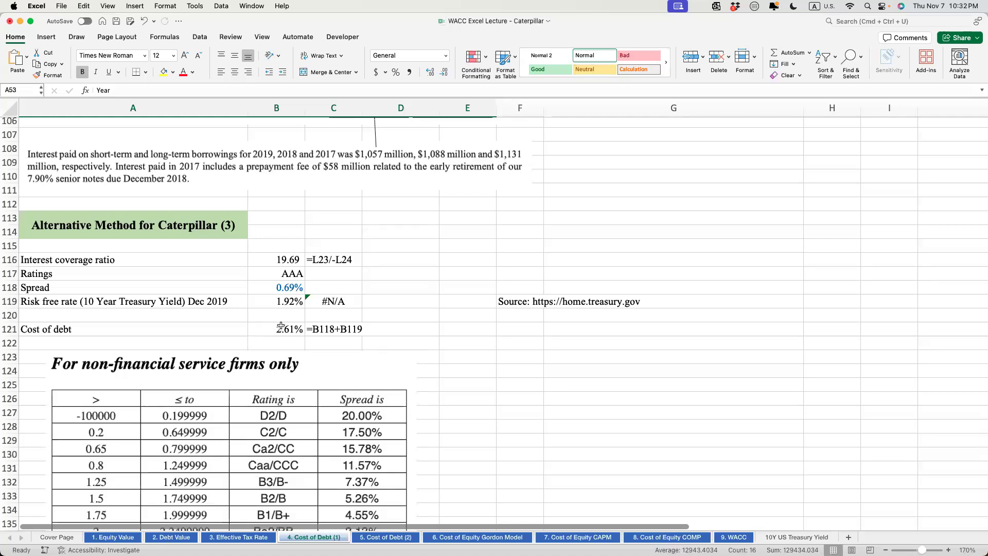
left_click(621, 396)
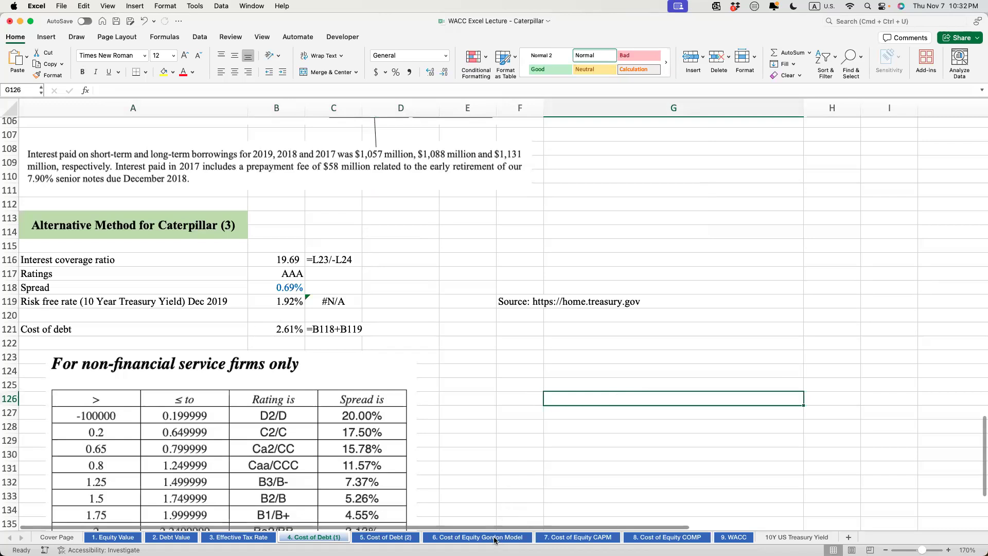
Step: Review the WACC formula on the WACC sheet to see where the cost of equity enters
left_click(449, 539)
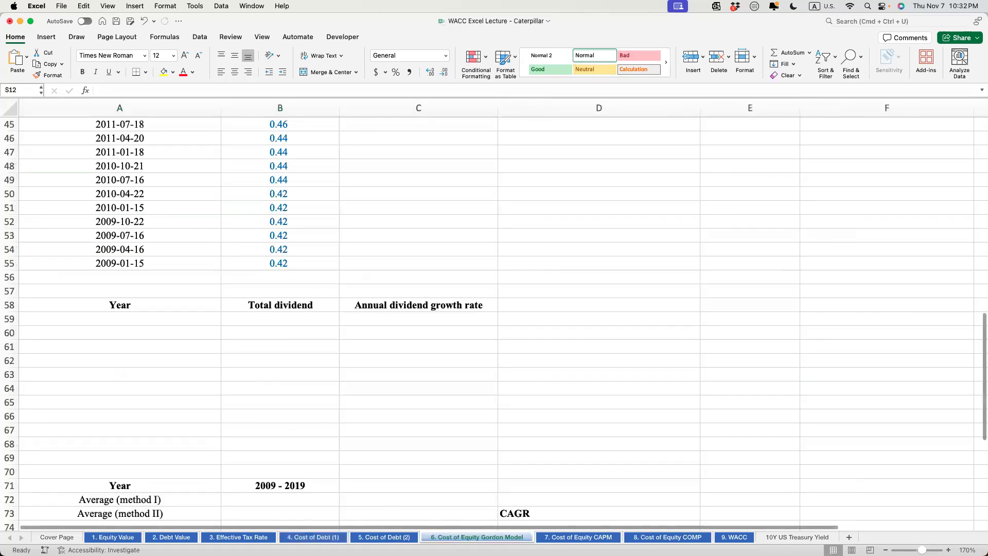
left_click(737, 537)
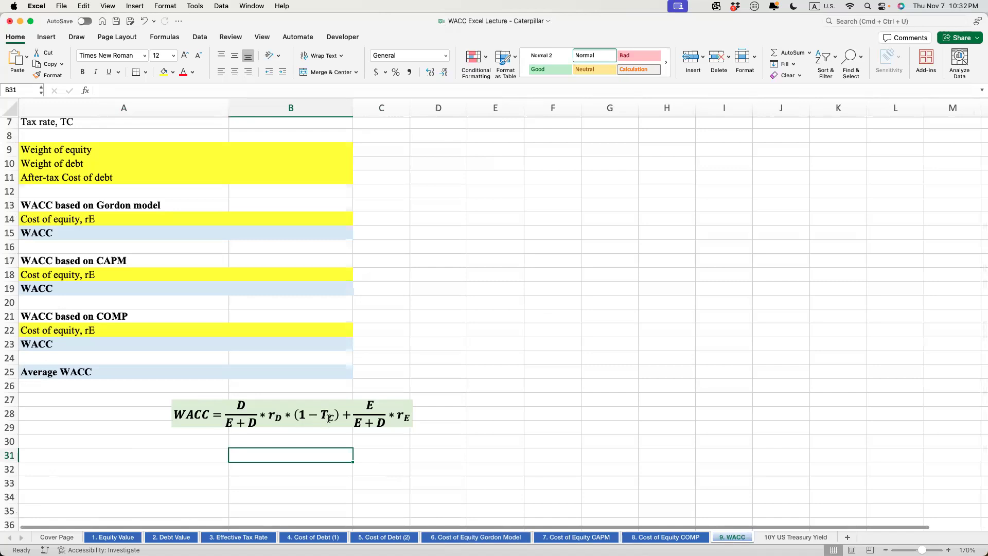
left_click(399, 415)
left_click(470, 415)
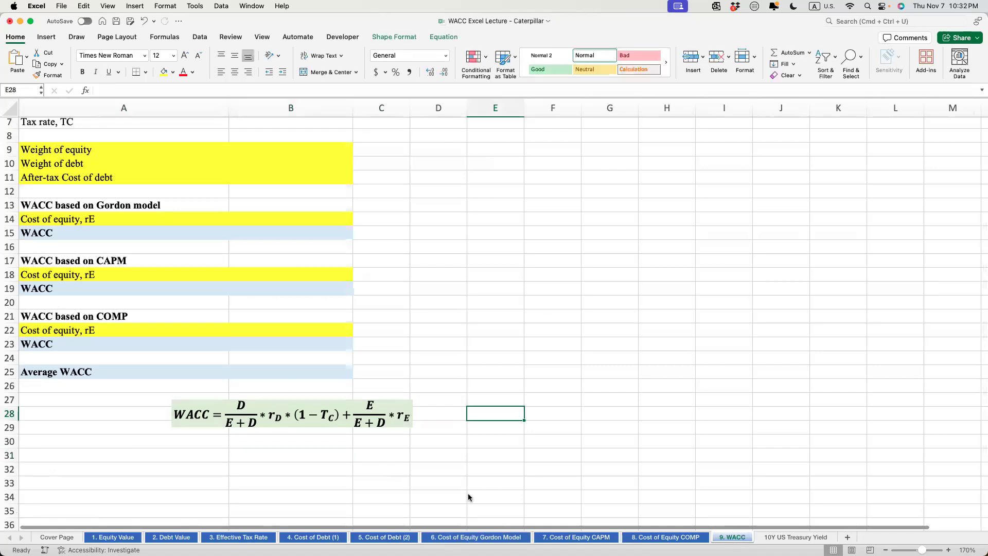
Step: Clear the Gordon model cost of equity in B6 on the Cost of Equity Gordon Model sheet
left_click(494, 536)
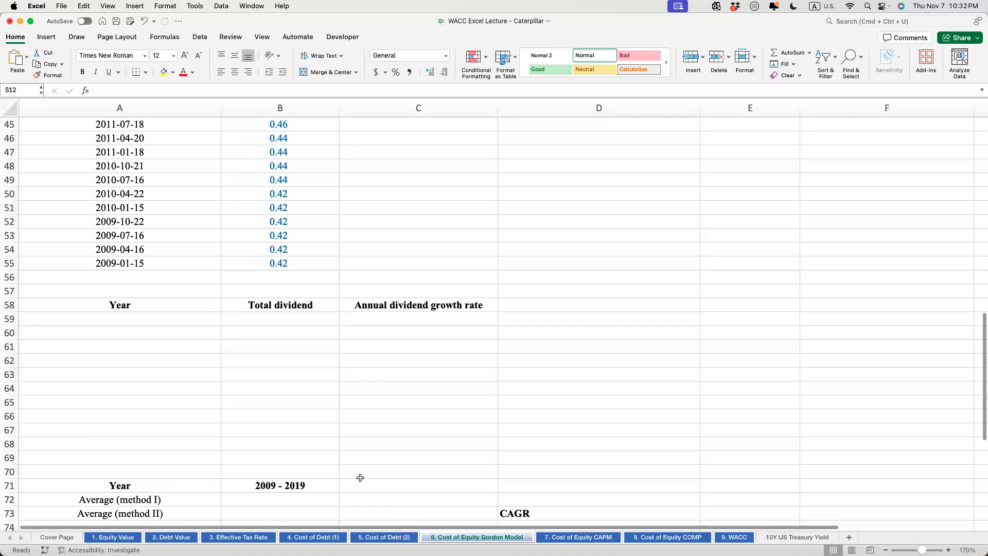
scroll(361, 477, "up", 3)
scroll(360, 478, "up", 12)
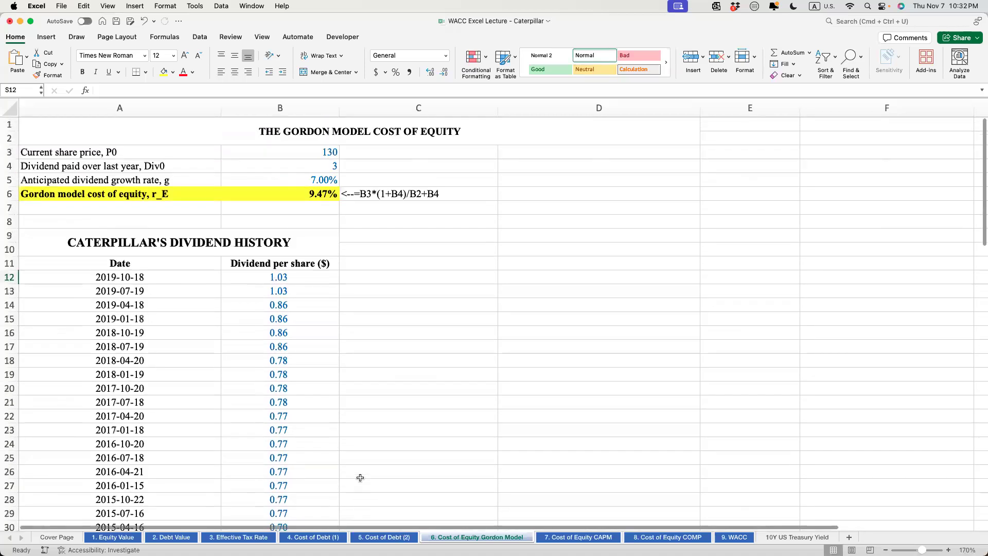
left_click(304, 192)
key("Delete")
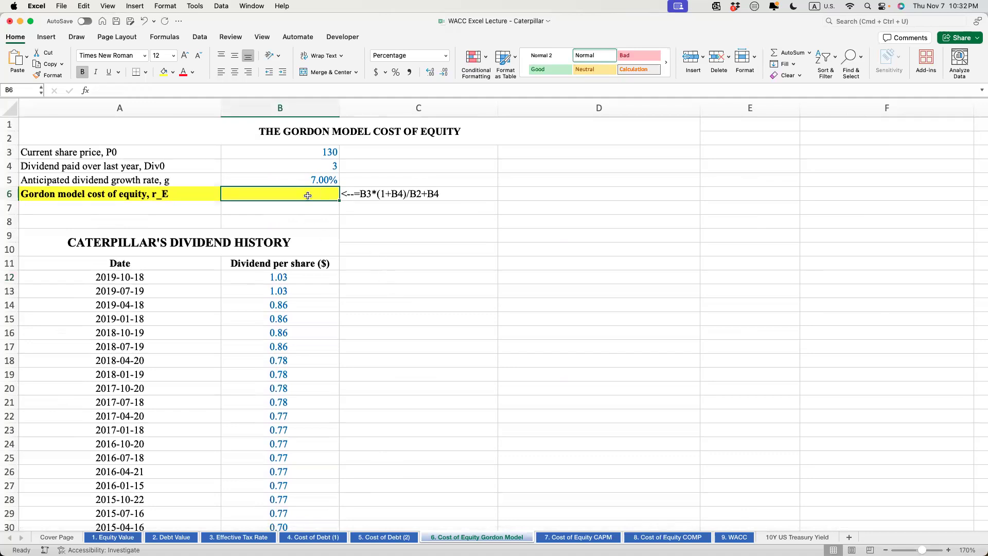
Step: Examine the current share price, dividend paid and growth rate inputs, plus the four 2019 dividends in B12:B15
key("Up")
key("Up")
key("Up")
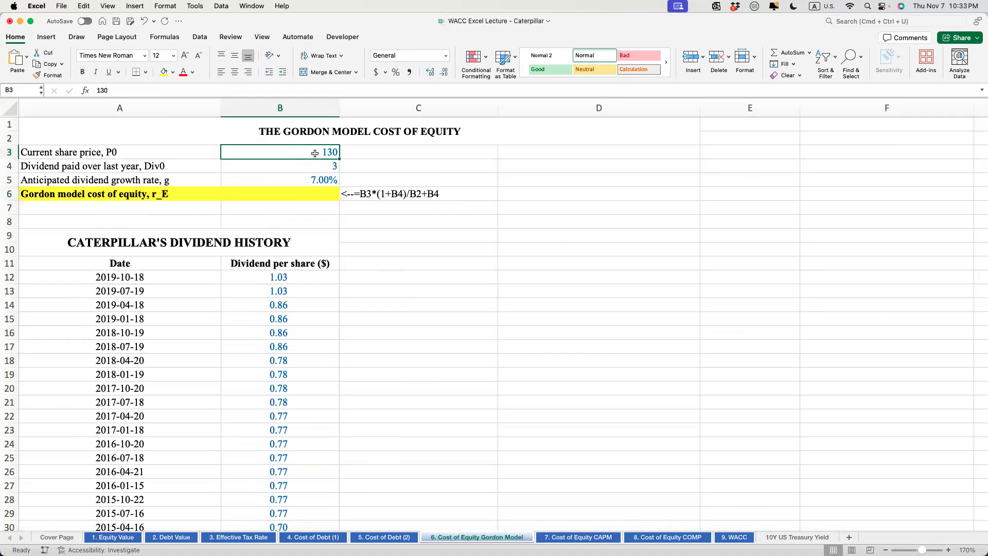
left_click(320, 167)
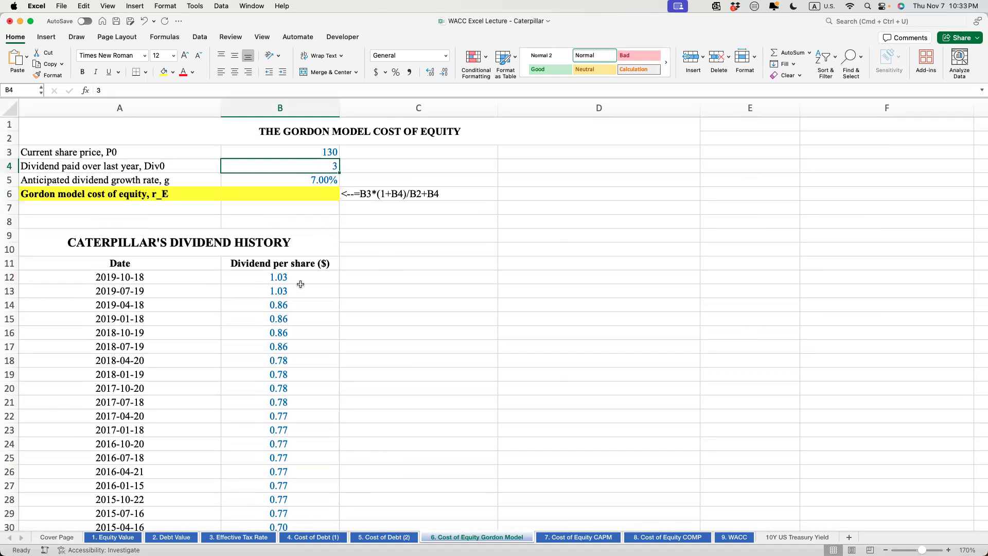
left_click_drag(300, 278, 304, 319)
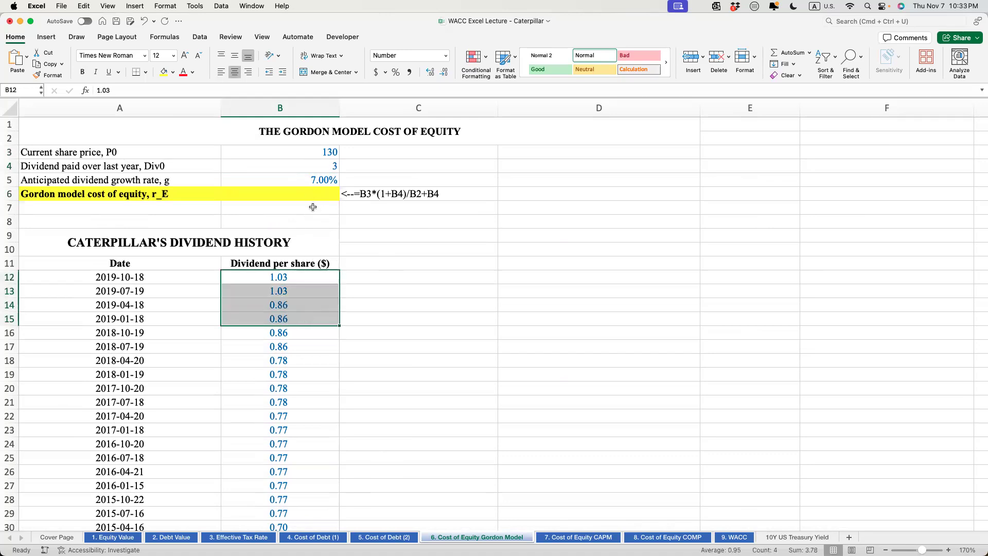
left_click(318, 164)
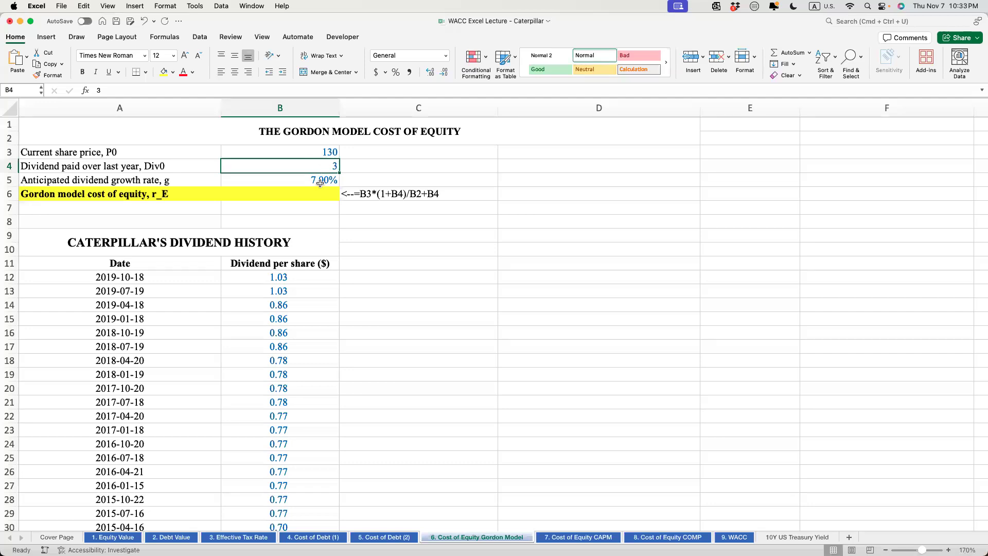
left_click(320, 182)
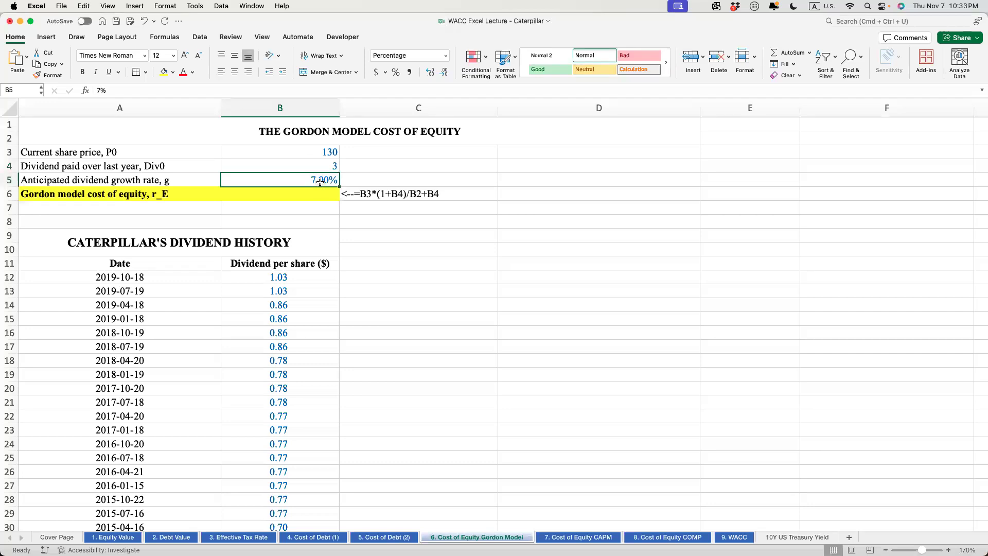
left_click(320, 164)
left_click(323, 200)
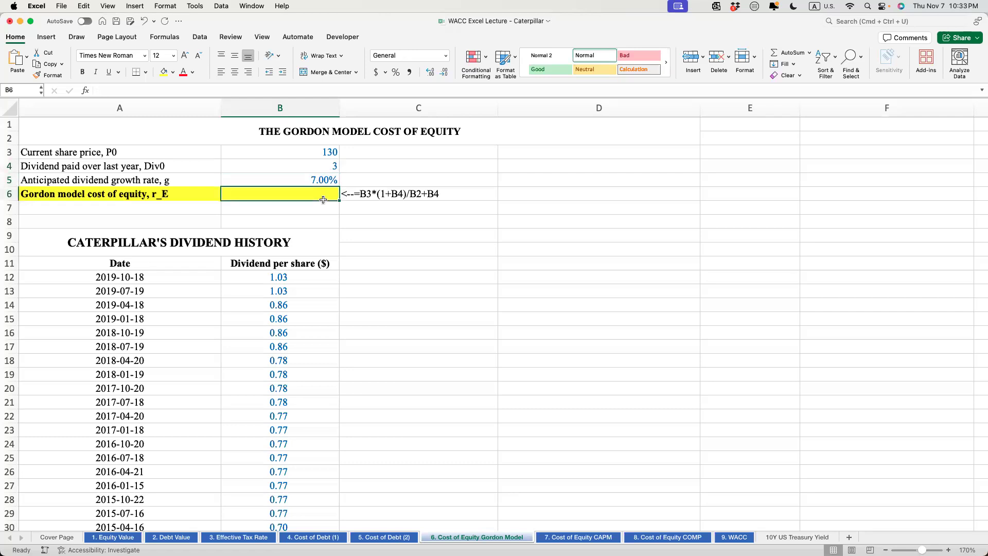
Step: Clear the old formula note in C6 and calculate the Gordon model cost of equity in B6 with =B4*(1+B5)/B3+B5
left_click(376, 197)
key("Delete")
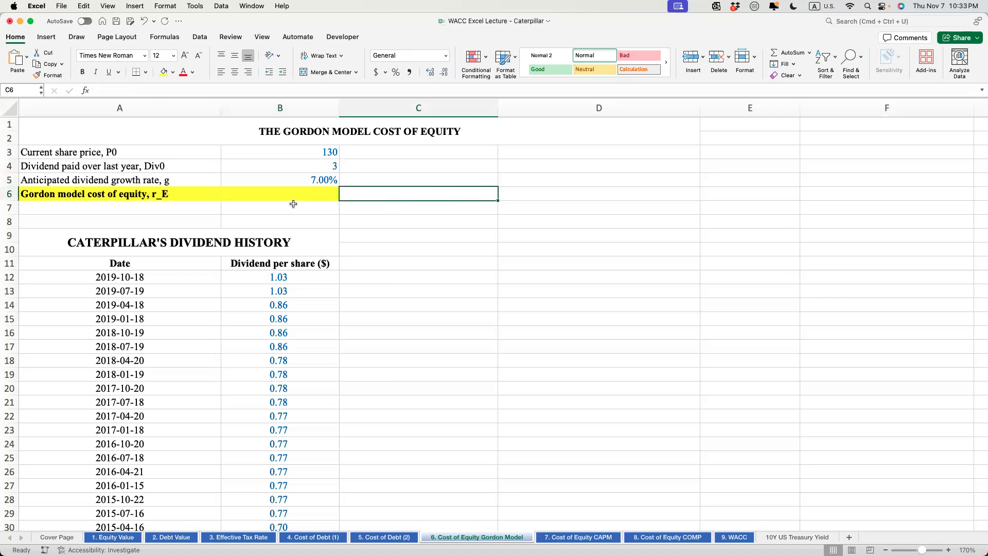
left_click(291, 199)
type("=")
left_click(305, 167)
type("*(")
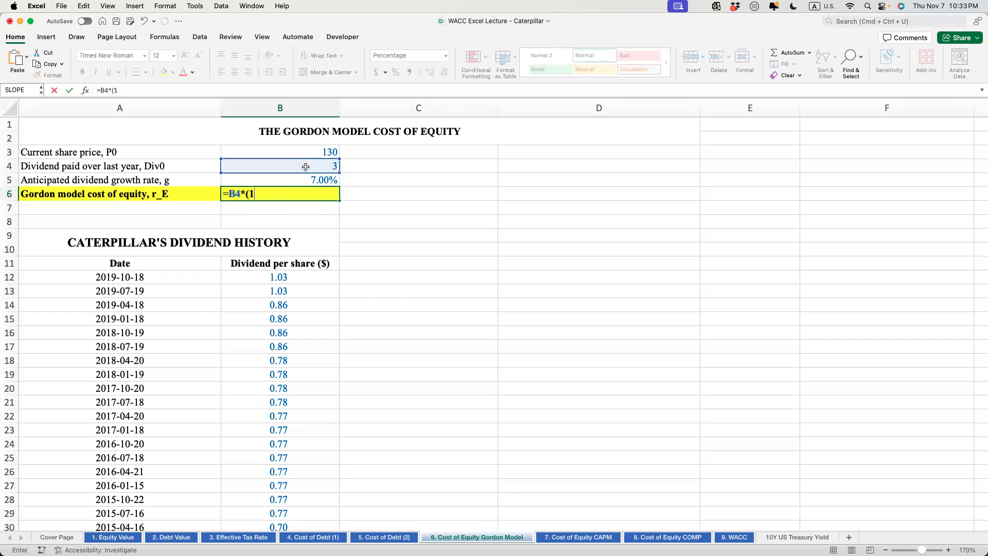
type("1+")
left_click(307, 178)
type(")/")
left_click(308, 149)
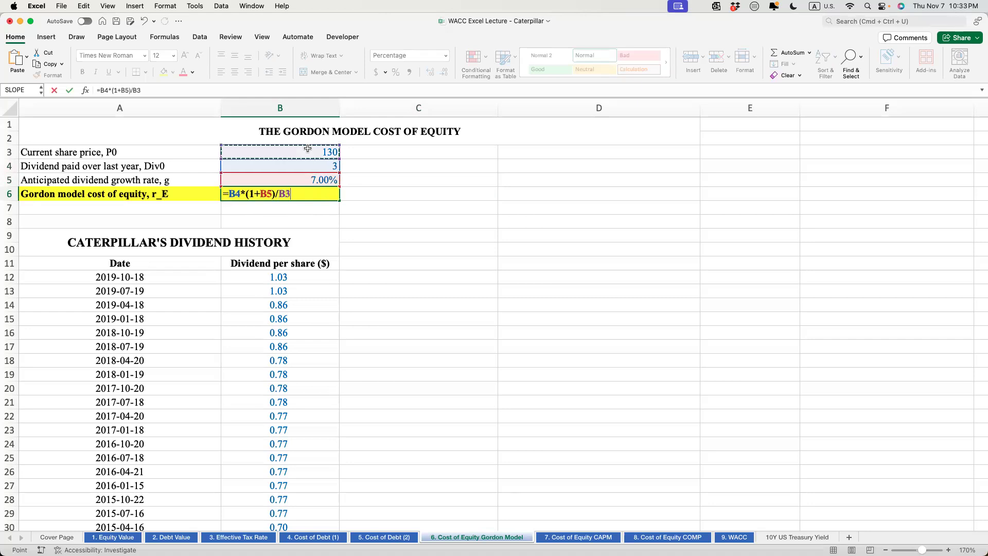
type("+")
left_click(310, 180)
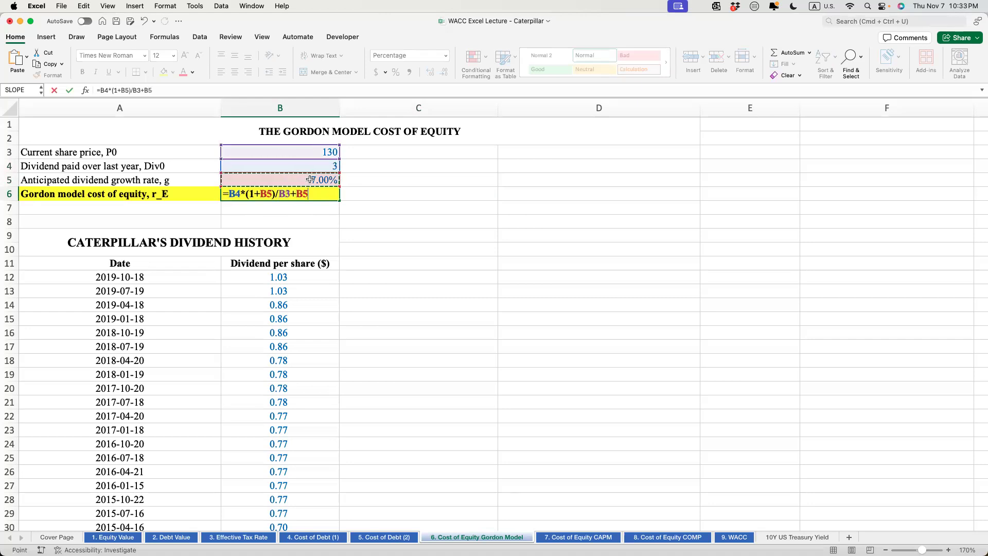
key("Return")
Step: Show the cost of equity formula in C6 with =FORMULATEXT(B6)
left_click(355, 189)
type("=form")
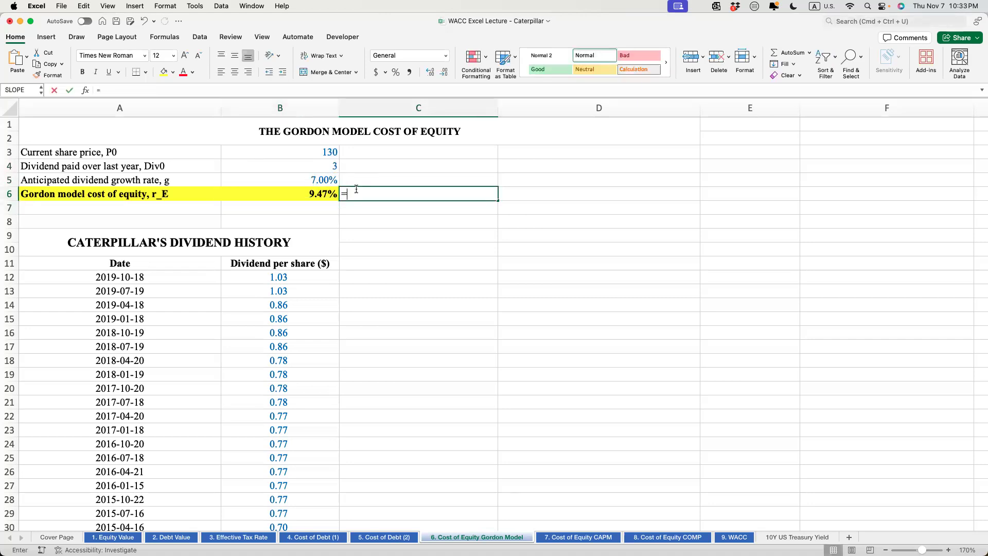
key("Tab")
key("Left")
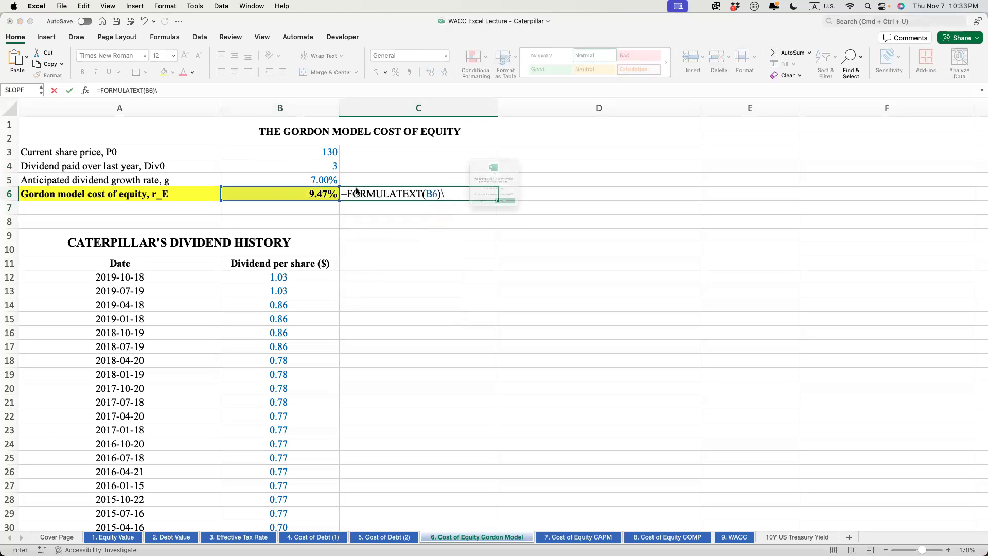
key("Return")
left_click(539, 234)
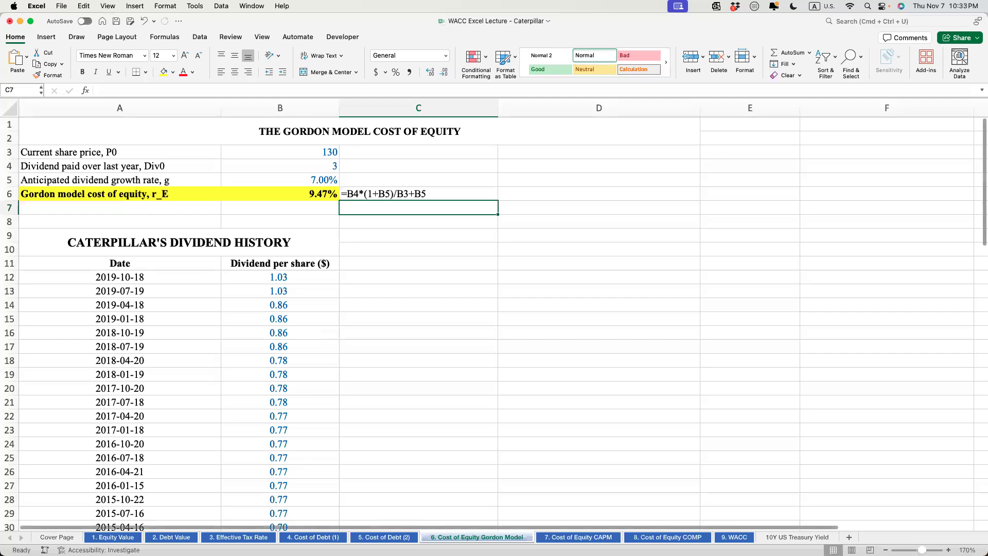
key("ctrl+shift+5")
type("5")
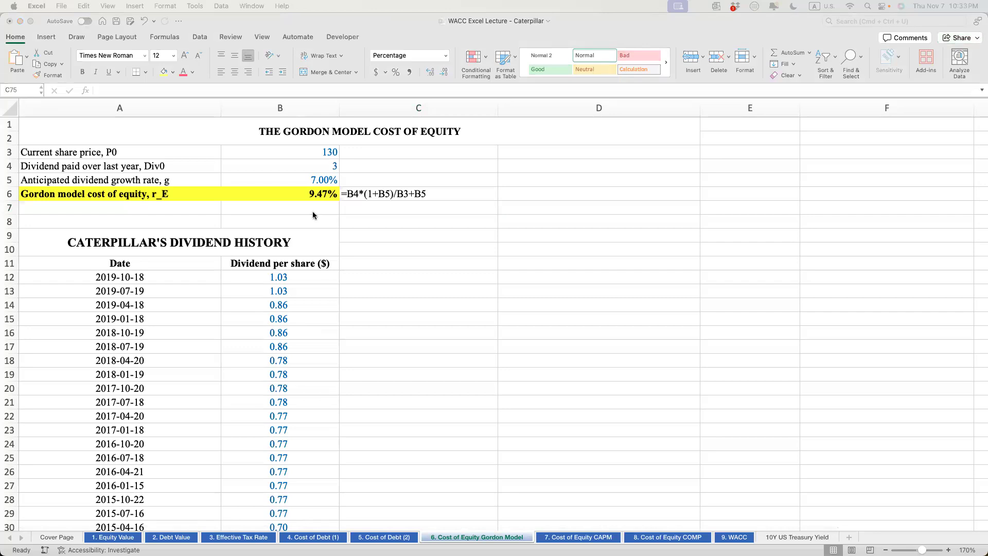
Step: Examine the Gordon model's share price, dividend and growth rate inputs against Caterpillar's dividend per share history
left_click(310, 156)
left_click_drag(310, 155, 312, 164)
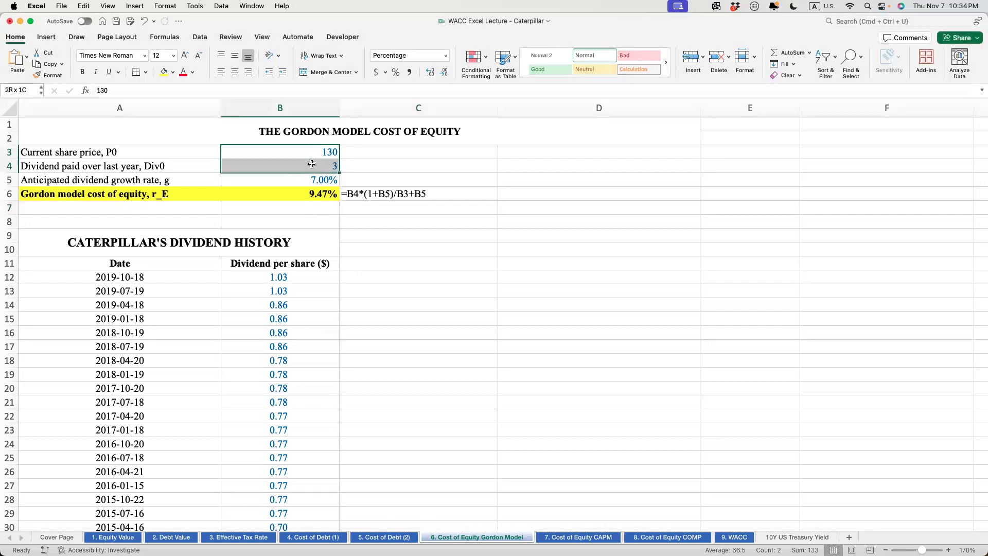
left_click(311, 180)
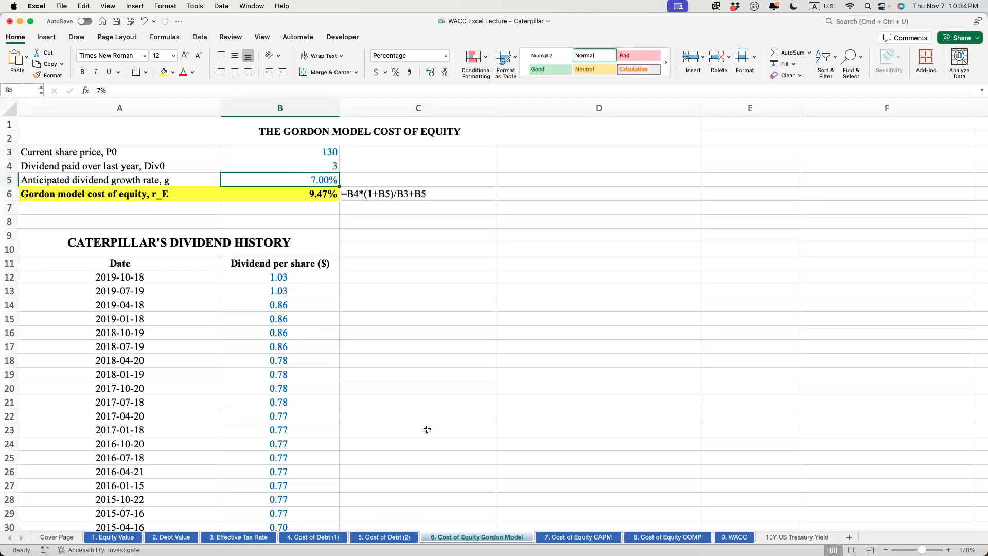
scroll(427, 433, "down", 3)
left_click_drag(134, 231, 241, 510)
scroll(288, 435, "up", 10)
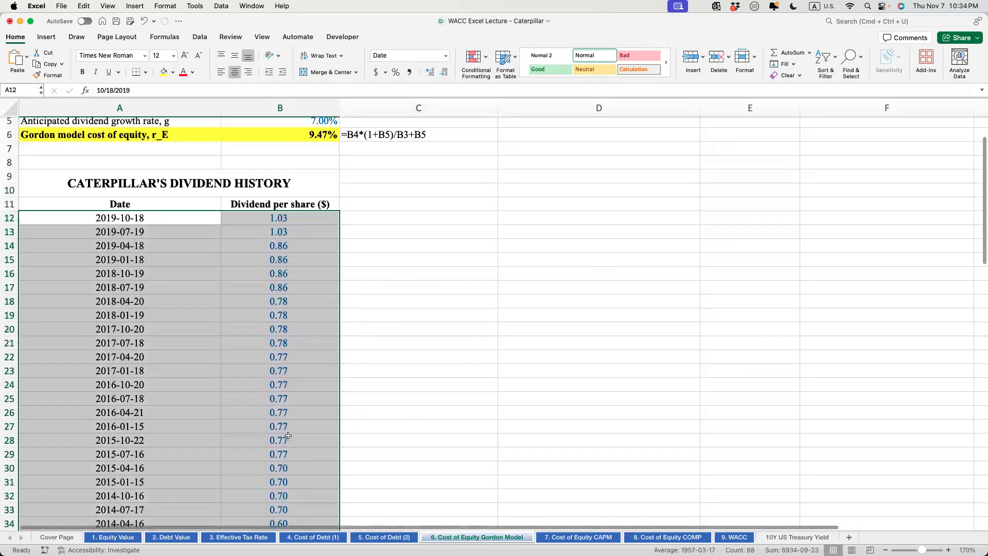
left_click(406, 293)
left_click_drag(302, 218, 304, 268)
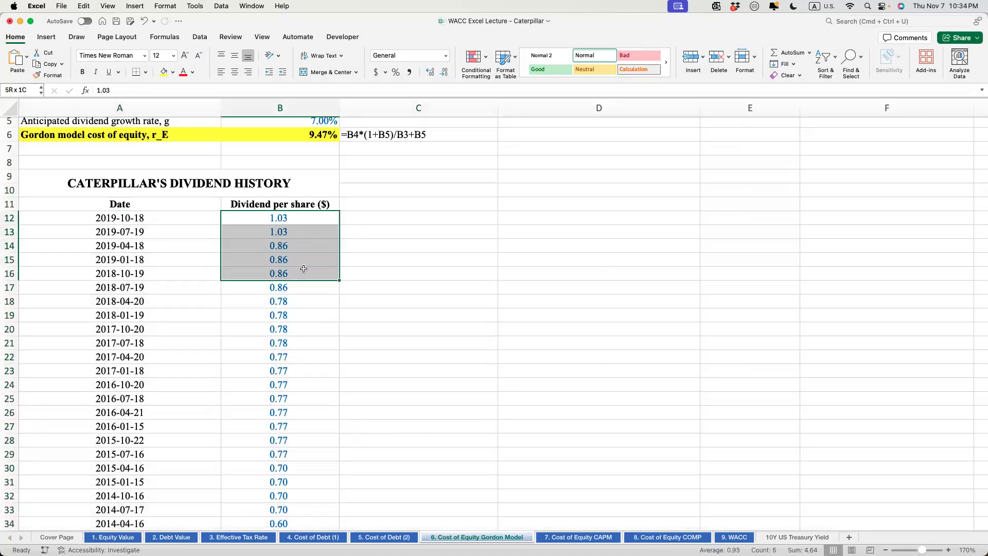
scroll(303, 268, "up", 2)
left_click_drag(295, 150, 299, 192)
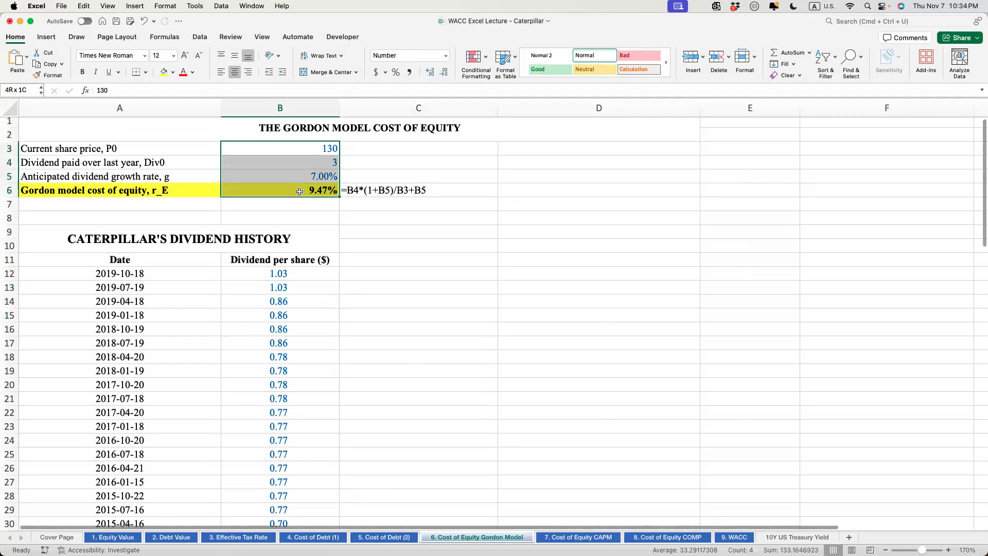
left_click(308, 162)
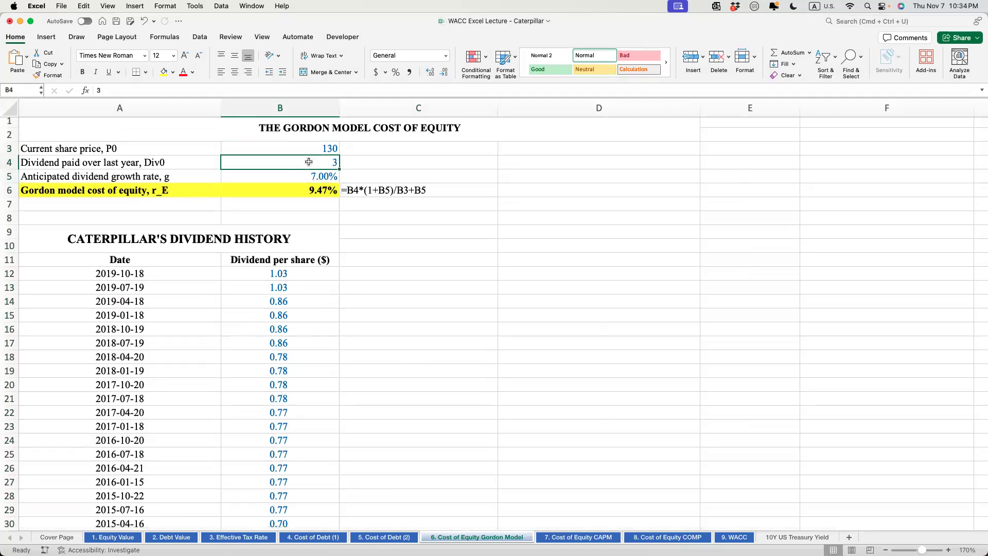
Step: Review the dated dividend history from 2019-10-18 back and select A59, the first cell under Year in the annual dividend table
left_click(165, 274)
left_click_drag(264, 290, 273, 522)
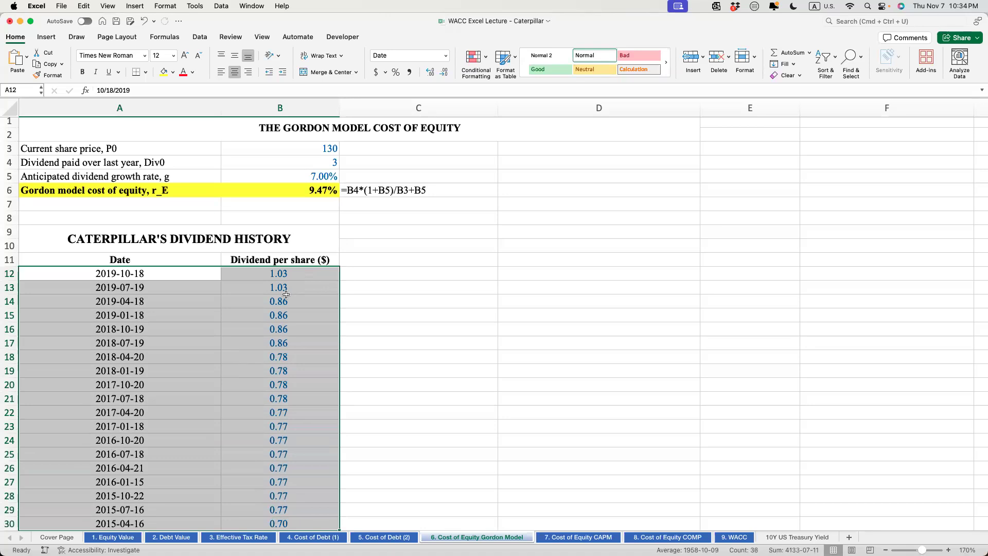
scroll(259, 410, "down", 15)
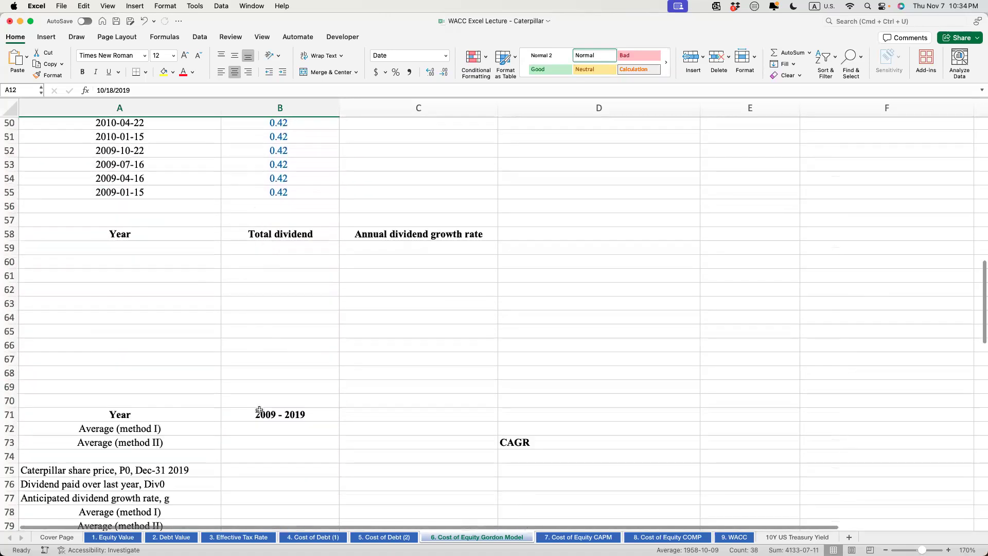
left_click(123, 208)
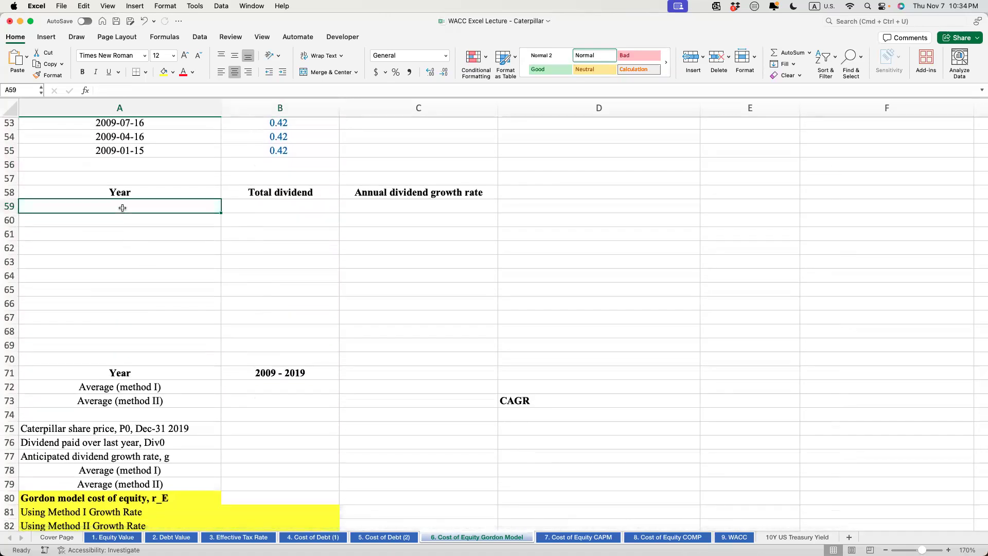
Step: Enter 2019 in A59 as the first year of the dividend table and the formula =A59-1 in A60
type("2019")
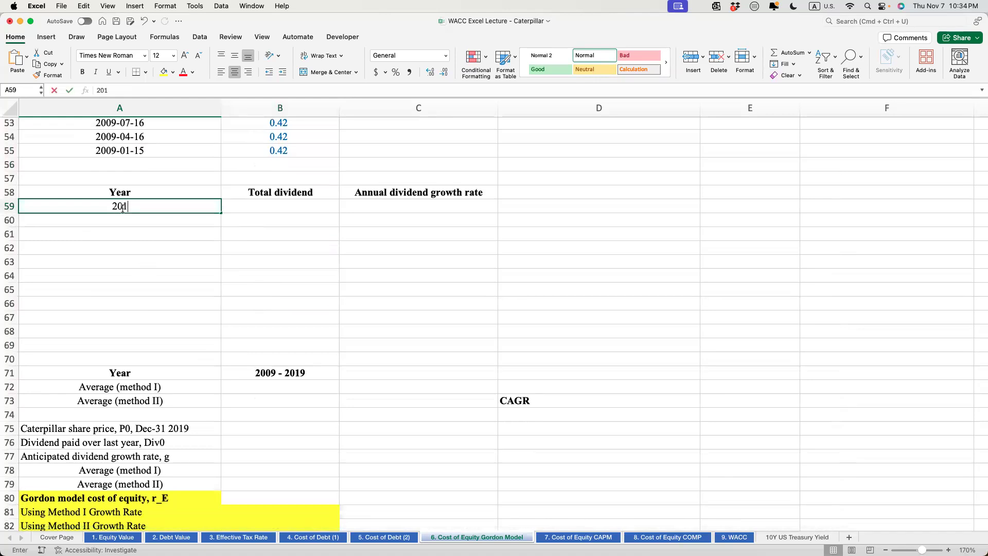
key("Return")
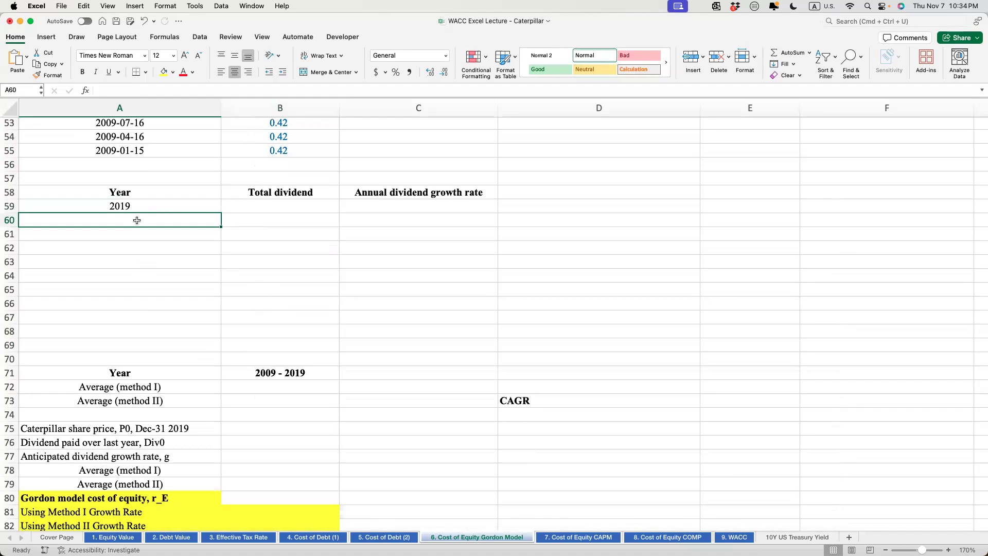
scroll(137, 220, "up", 4)
left_click(118, 267)
left_click(125, 320)
scroll(134, 308, "down", 2)
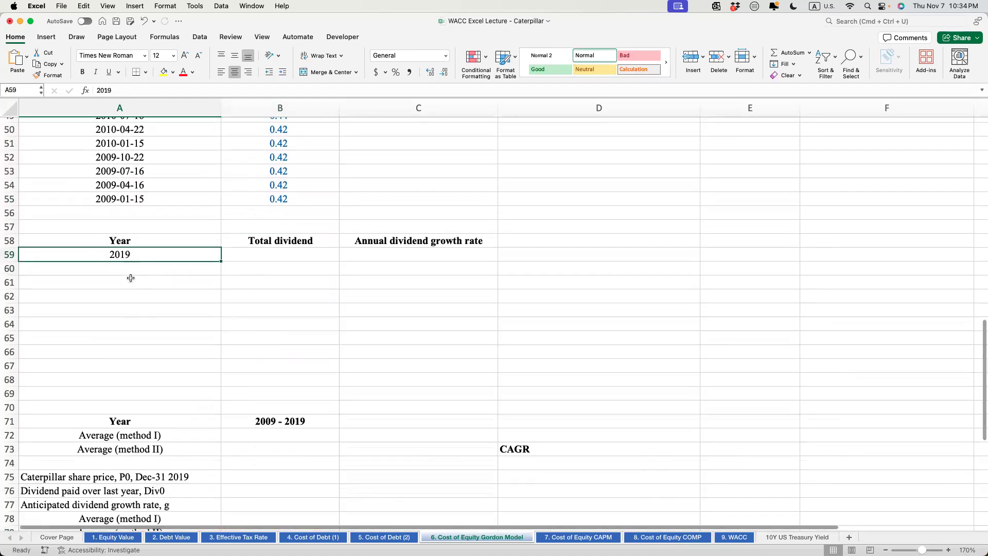
left_click(129, 269)
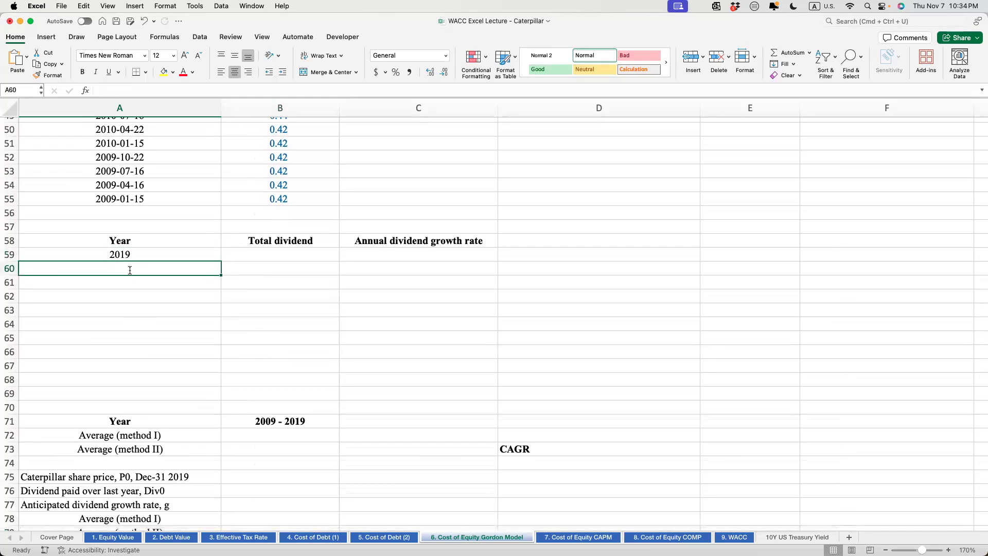
type("=A59-1")
key("Return")
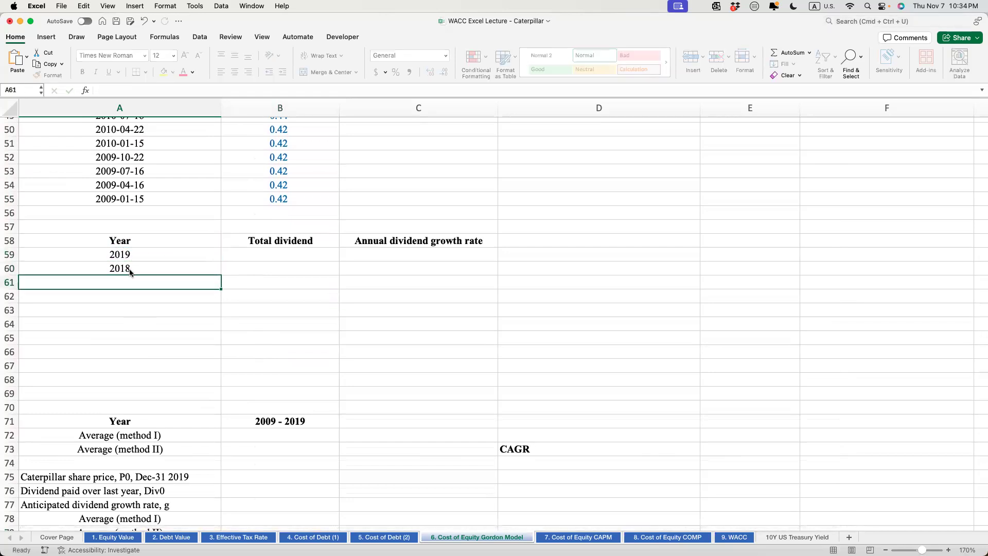
Step: Fill the previous-year formula from A60 down to A69 so the Year column runs back to 2009
left_click(128, 269)
key("shift+Down")
key("shift+Down")
key("shift+Down")
key("shift+Down")
key("shift+Down")
key("shift+Down")
key("shift+Down")
key("shift+Down")
key("shift+Down")
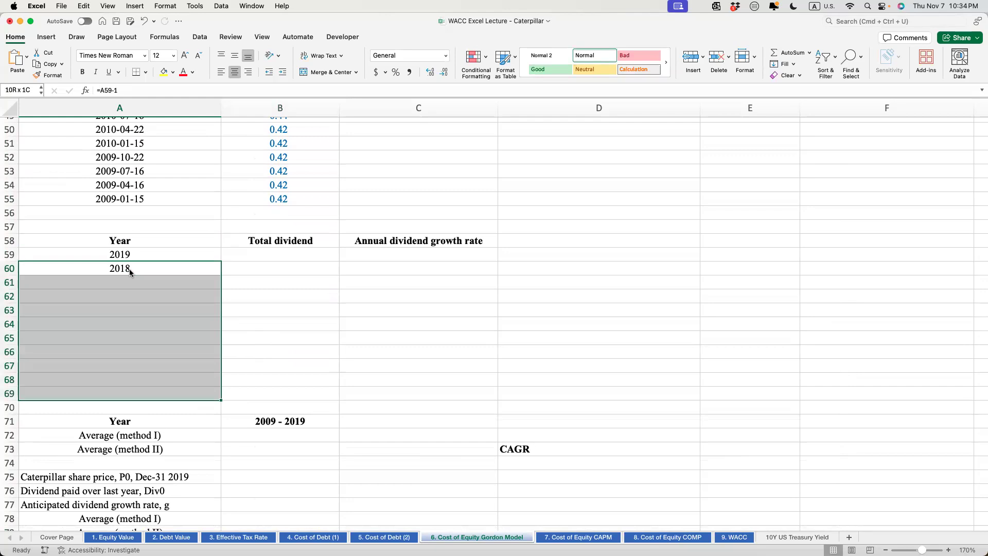
key("ctrl+d")
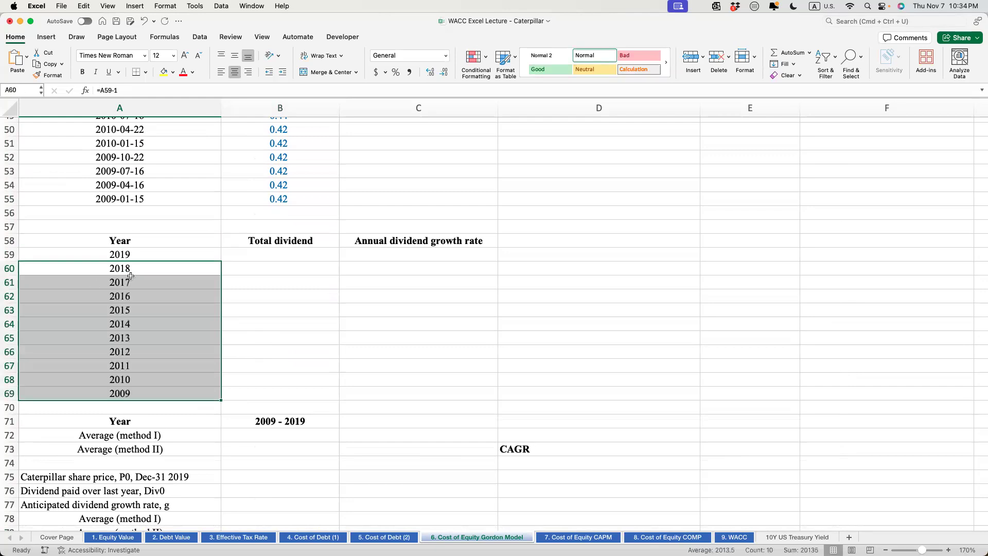
left_click(142, 268)
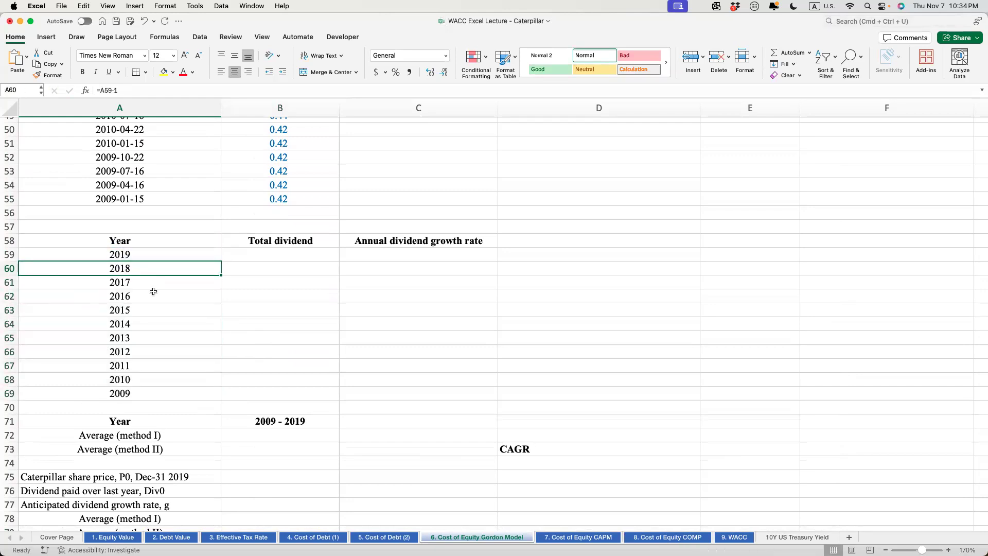
left_click_drag(146, 295, 148, 393)
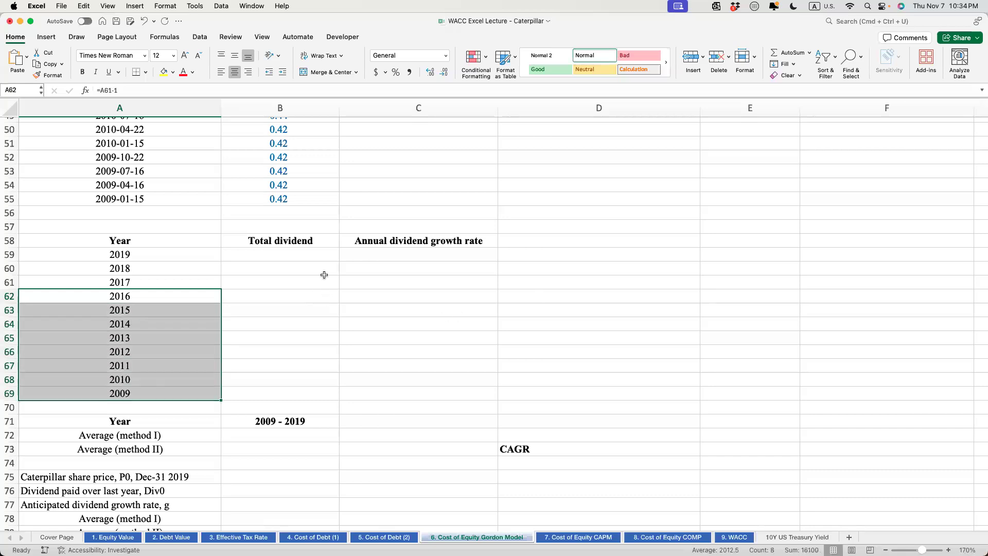
left_click_drag(324, 274, 324, 278)
Step: Try totalling the 2009 dividends in B69 with a SUM of B52:B55, and undo the entry
left_click(326, 256)
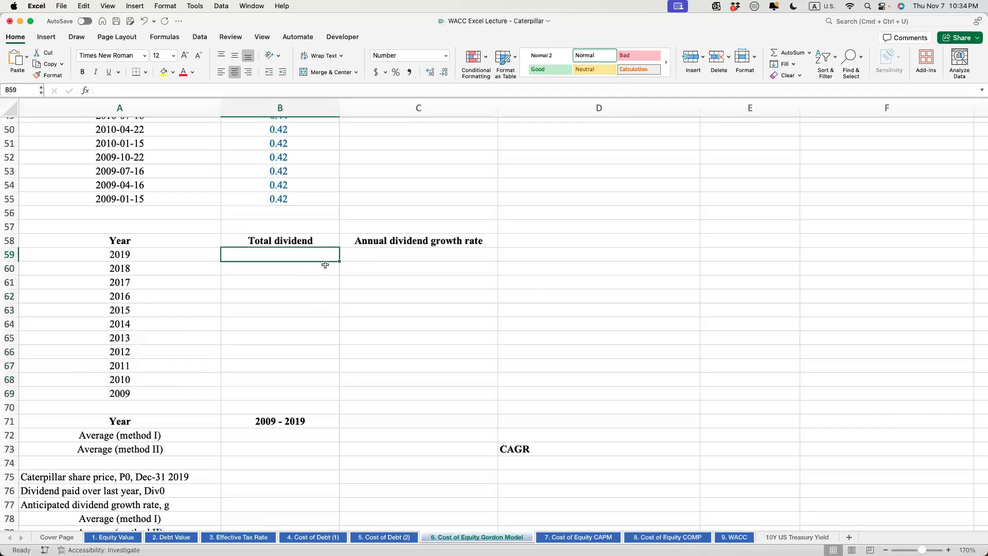
scroll(326, 265, "up", 3)
scroll(325, 264, "up", 3)
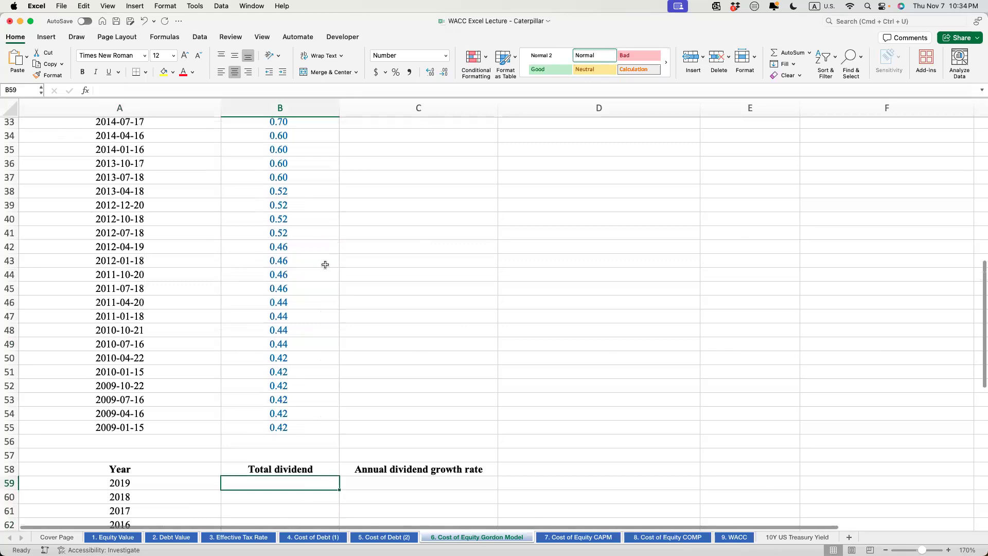
scroll(325, 264, "down", 4)
scroll(325, 265, "down", 1)
left_click(281, 186)
left_click_drag(275, 202, 276, 228)
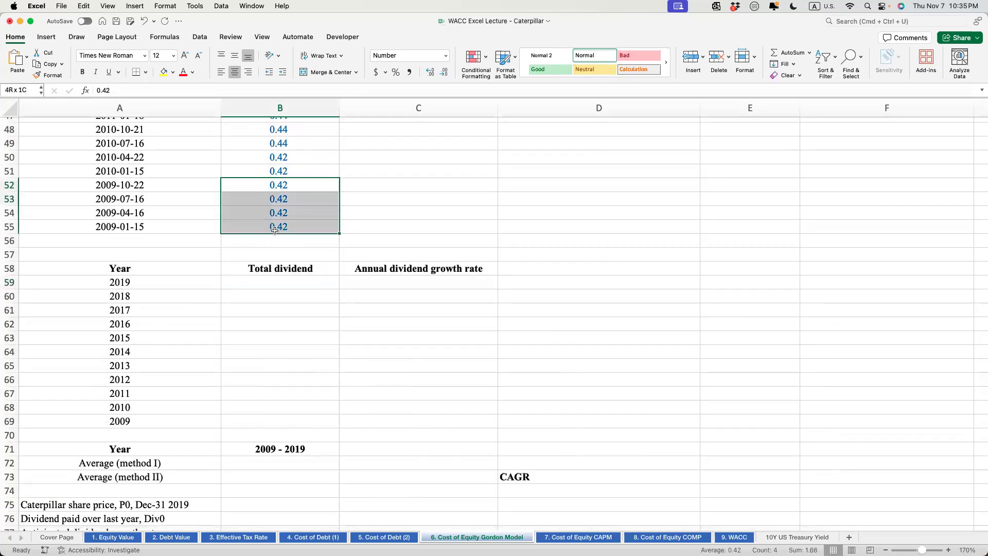
left_click(288, 422)
type("=su")
key("Tab")
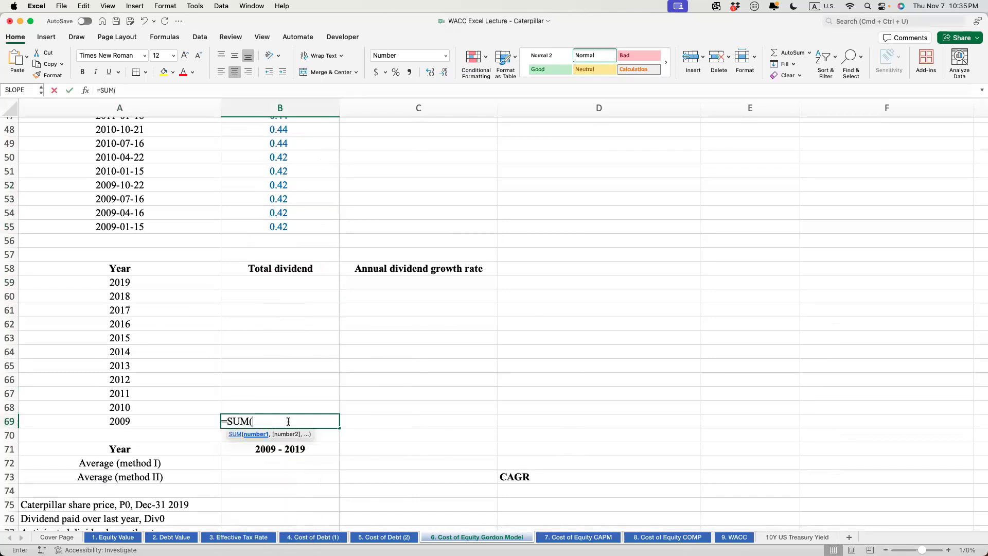
left_click_drag(278, 227, 291, 195)
left_click(294, 185)
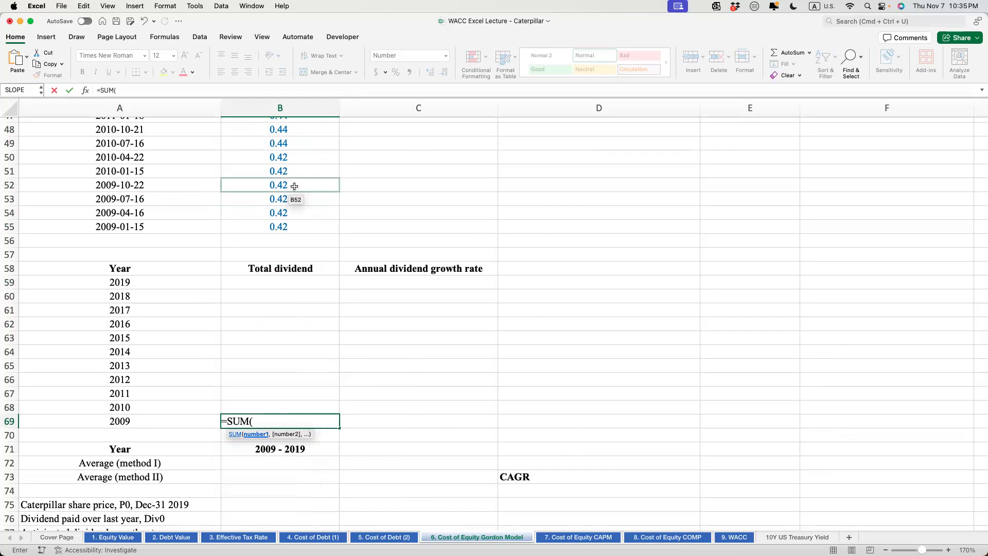
left_click_drag(295, 186, 296, 220)
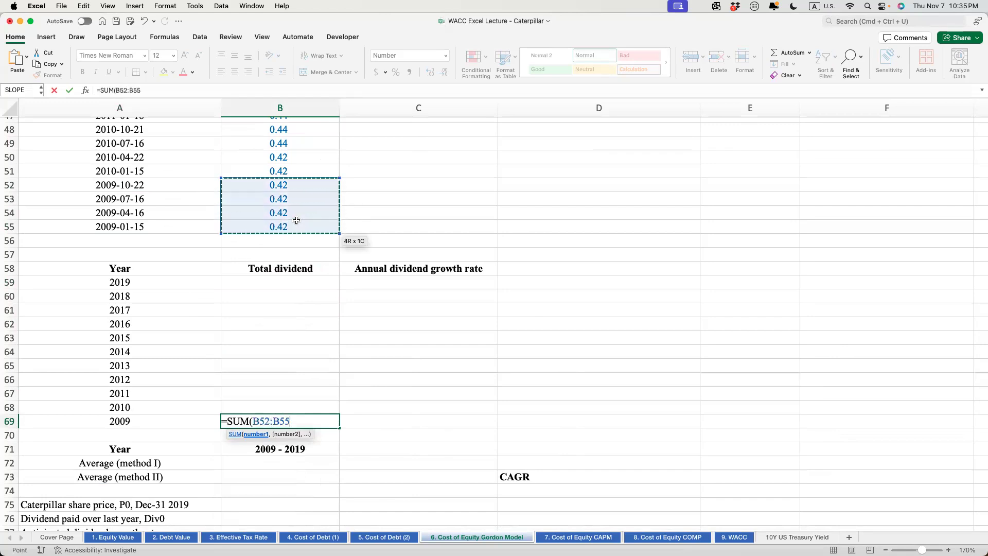
key("Return")
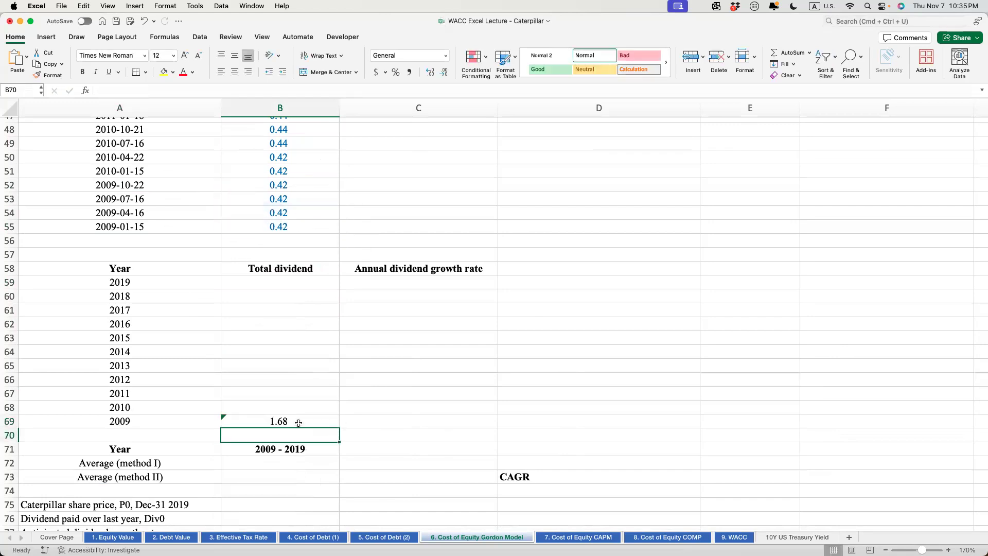
left_click(299, 421)
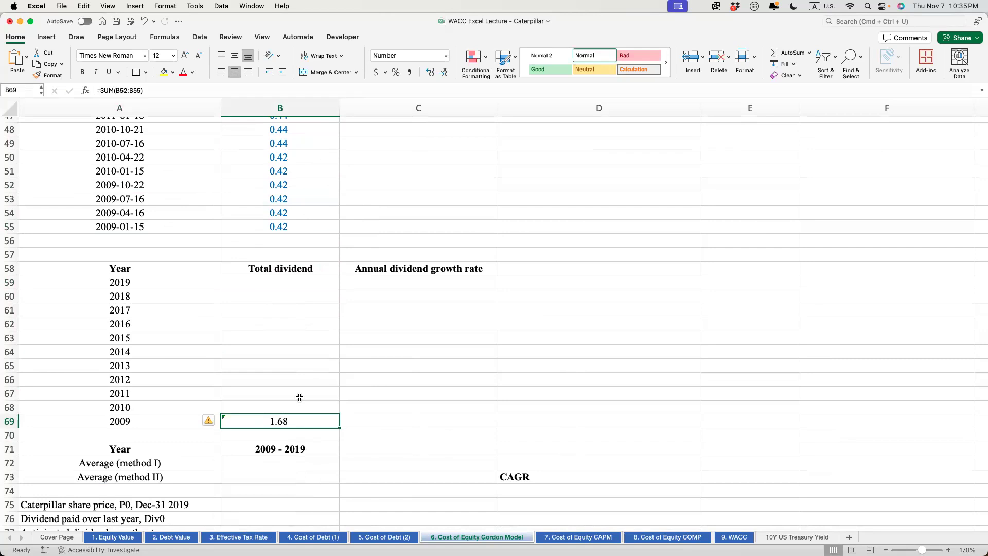
key("super+z")
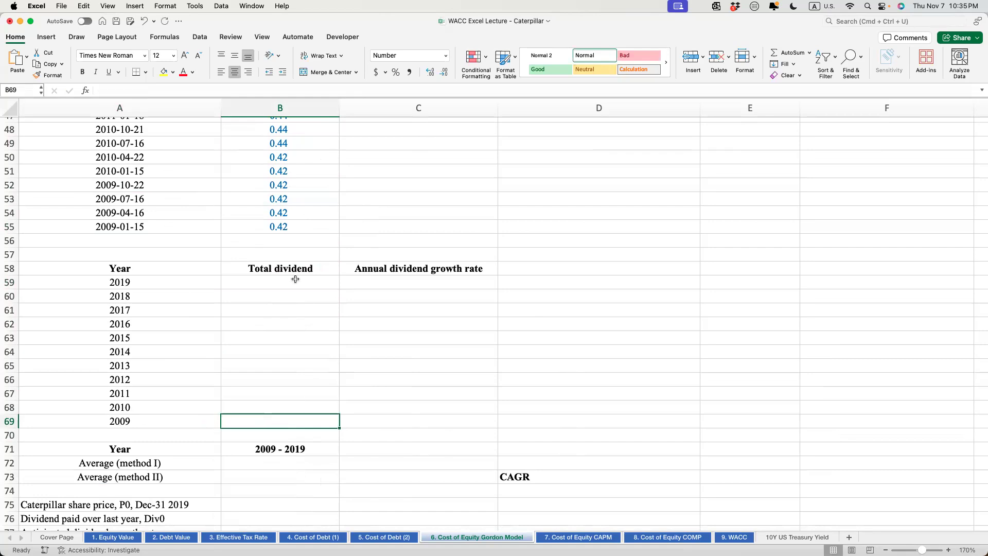
Step: Start a SUMIFS formula in B59 for the 2019 total dividend, with the absolute range $B$12:$B$55 as the sum range
left_click(295, 280)
scroll(303, 288, "up", 2)
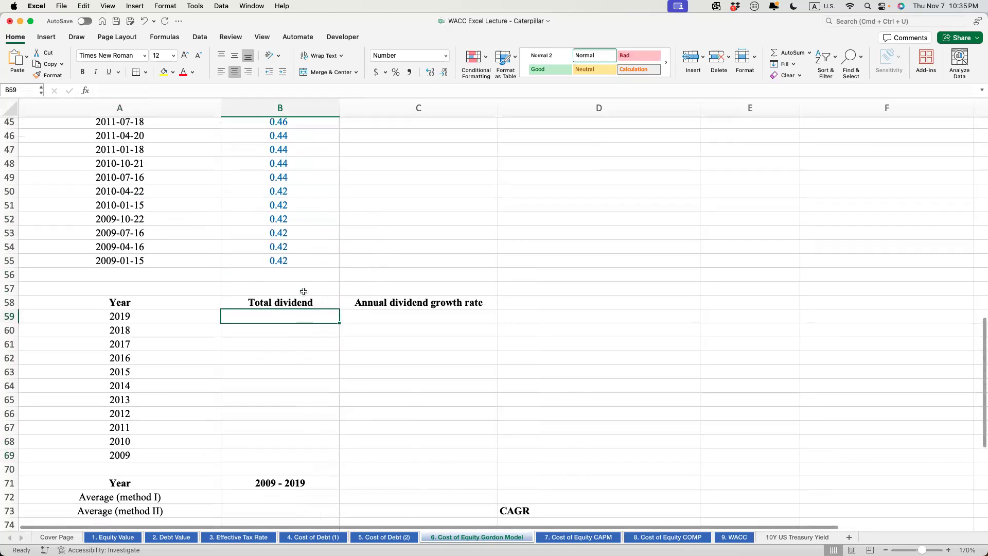
type("=sumifs")
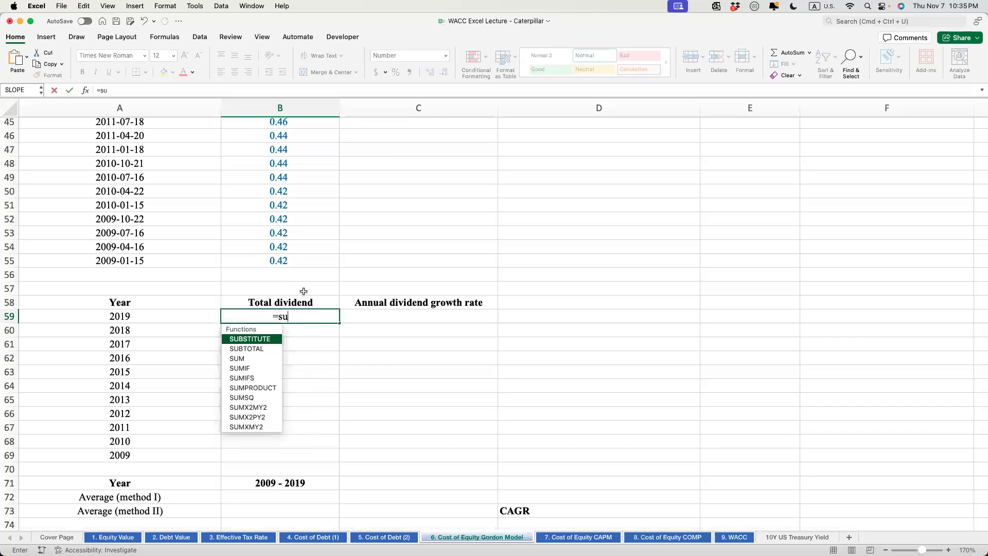
key("Tab")
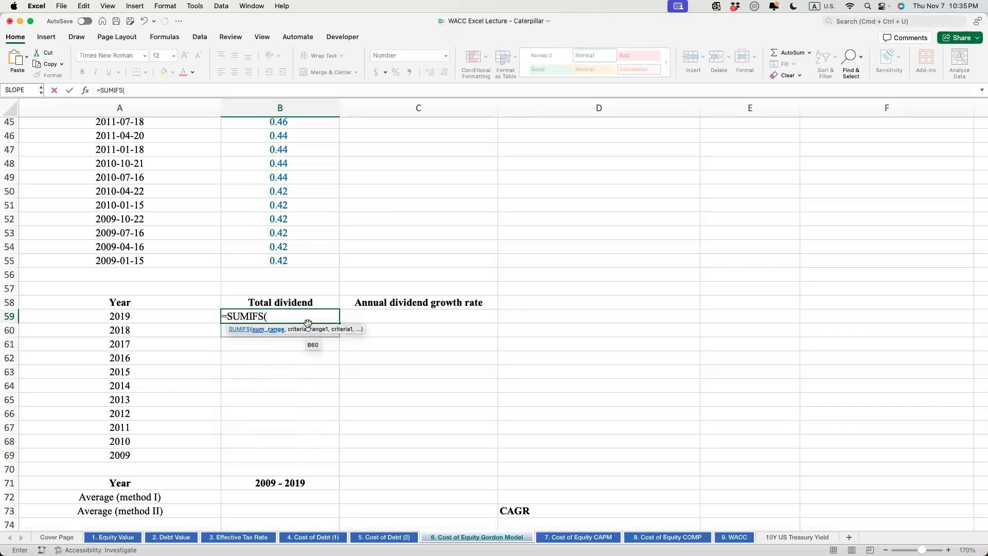
scroll(308, 324, "up", 5)
scroll(306, 338, "down", 6)
scroll(306, 340, "down", 3)
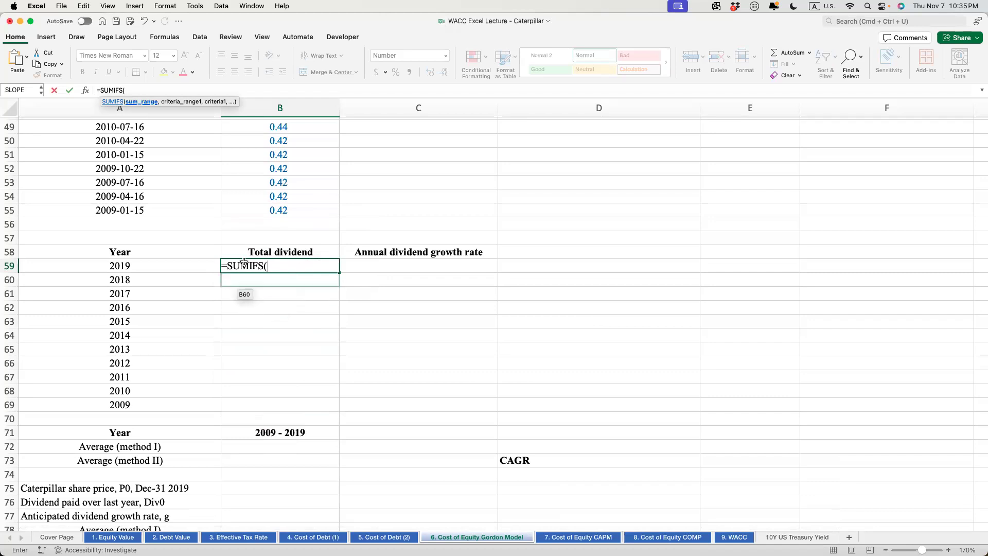
scroll(328, 274, "up", 3)
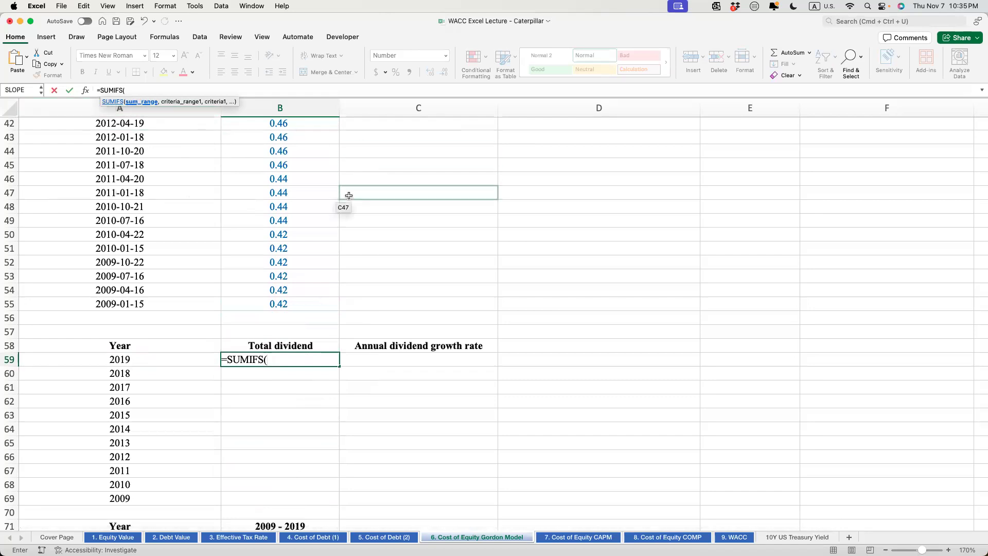
scroll(347, 195, "up", 10)
scroll(349, 196, "up", 2)
left_click(319, 220)
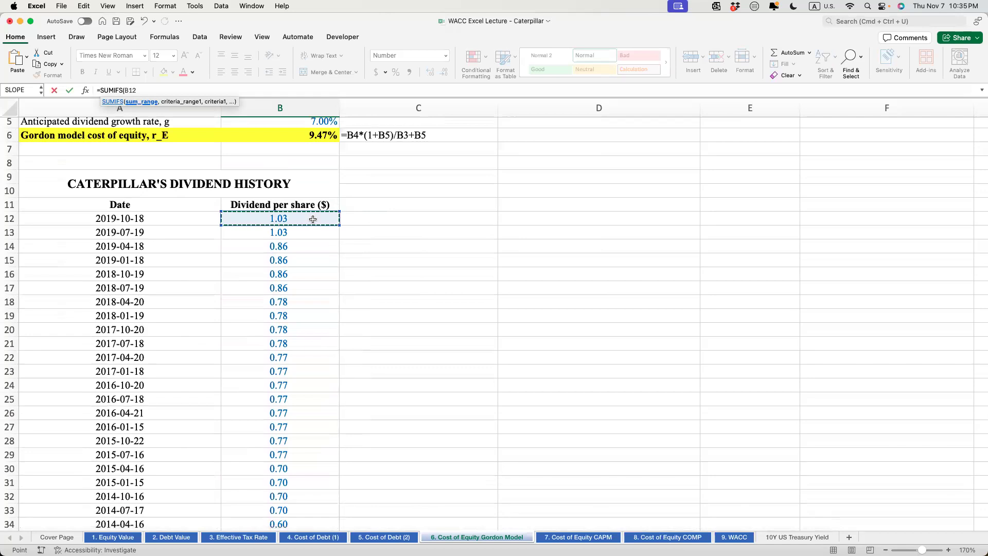
key("ctrl+shift+Down")
scroll(370, 333, "down", 5)
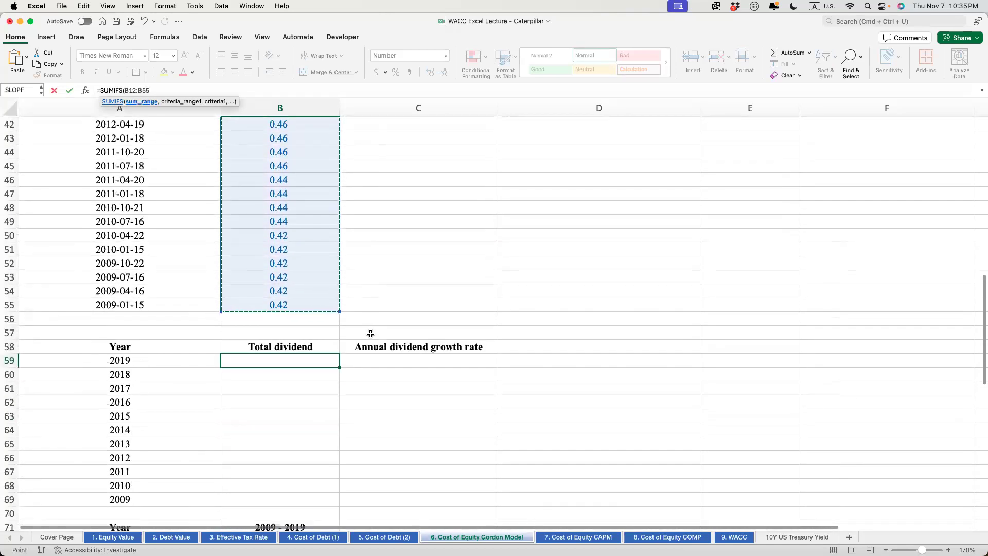
key("super+t")
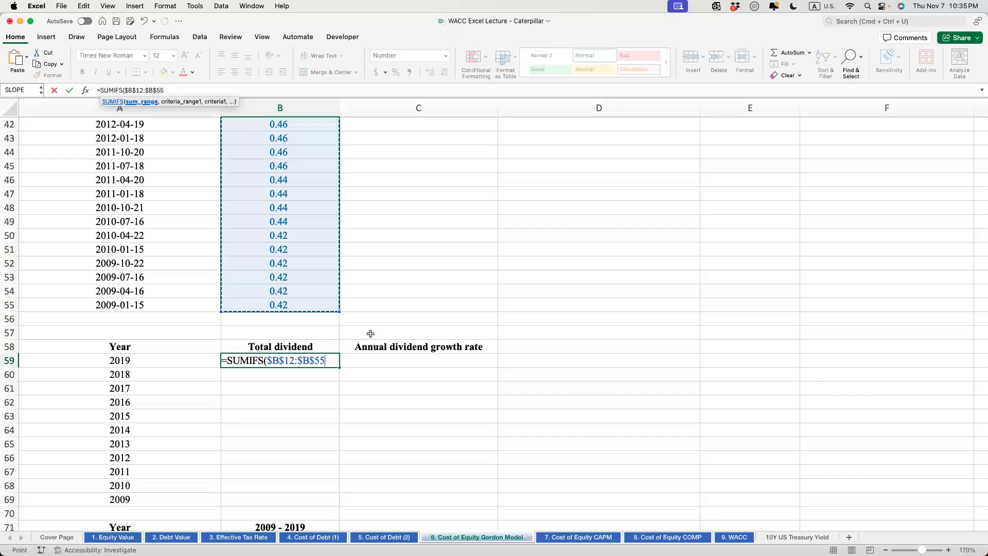
type(",")
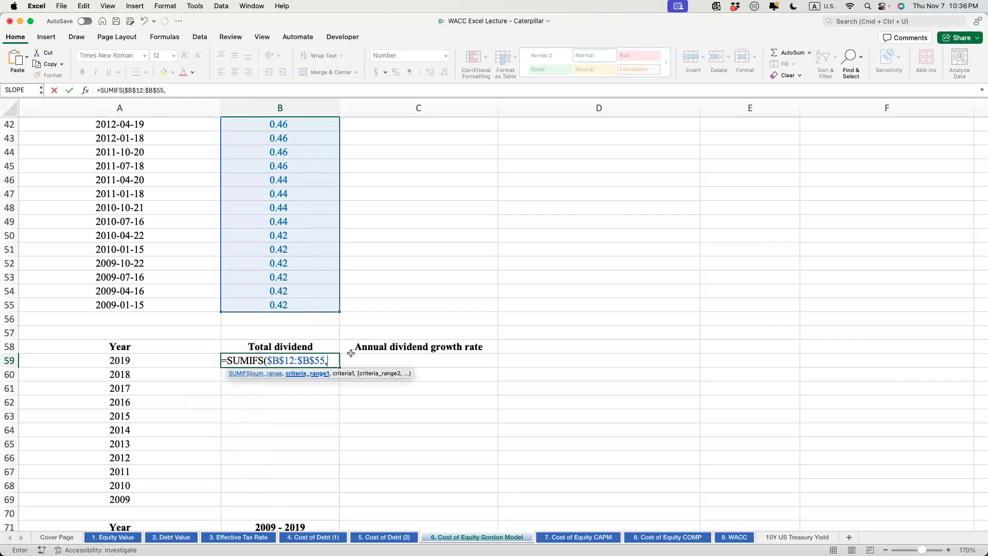
Step: Add the dividend dates as the first criteria range of the SUMIFS formula, locked as $A$12:$A$55
scroll(358, 399, "up", 1)
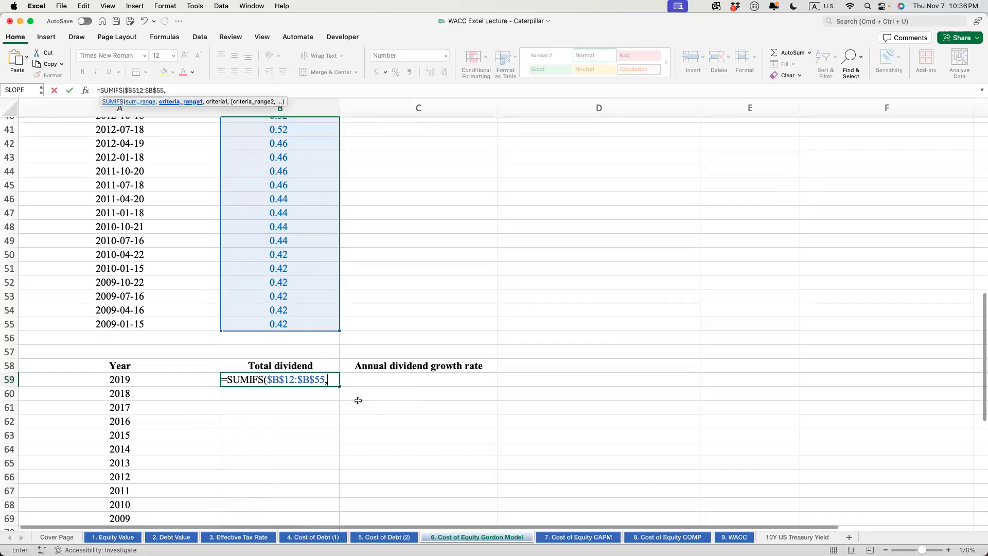
scroll(322, 358, "down", 3)
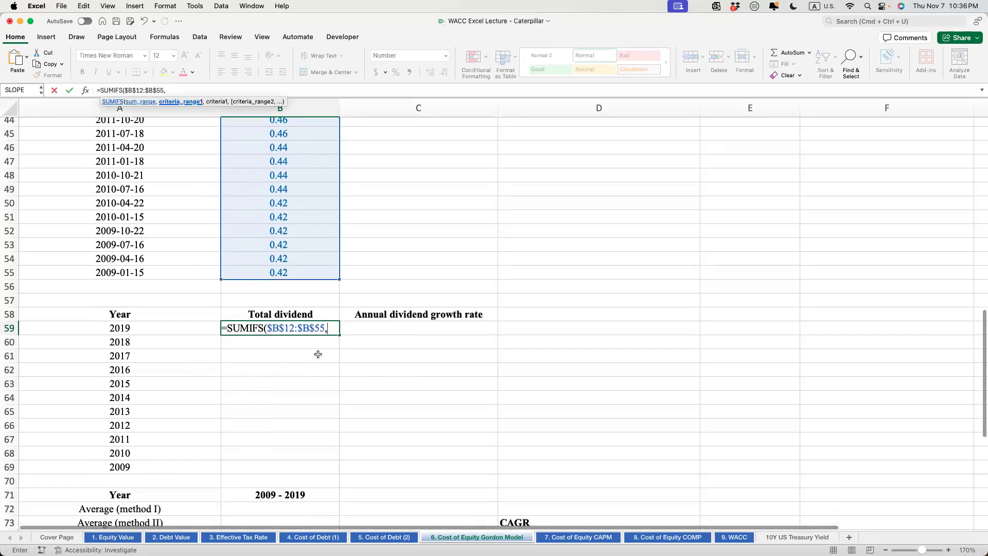
scroll(322, 355, "up", 10)
scroll(322, 353, "up", 1)
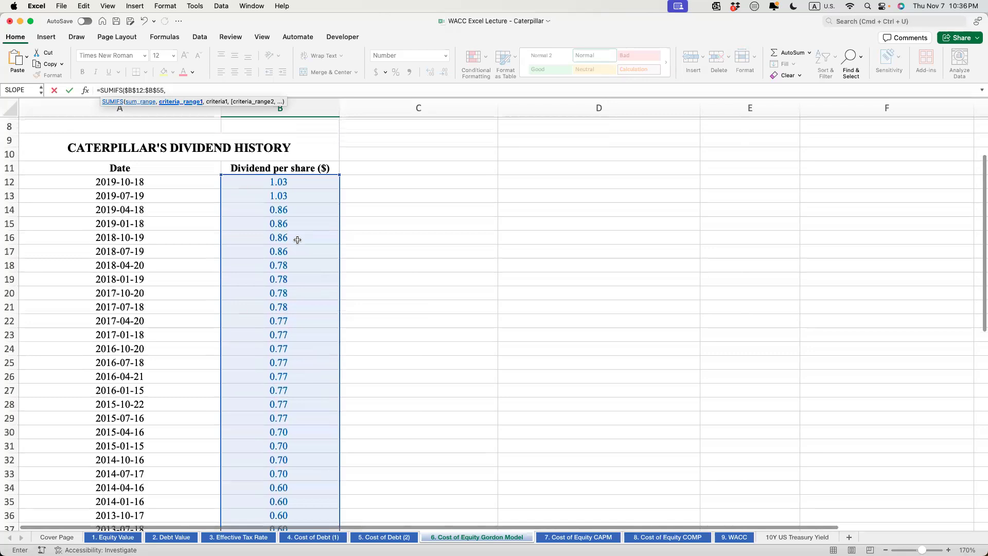
left_click_drag(153, 180, 168, 500)
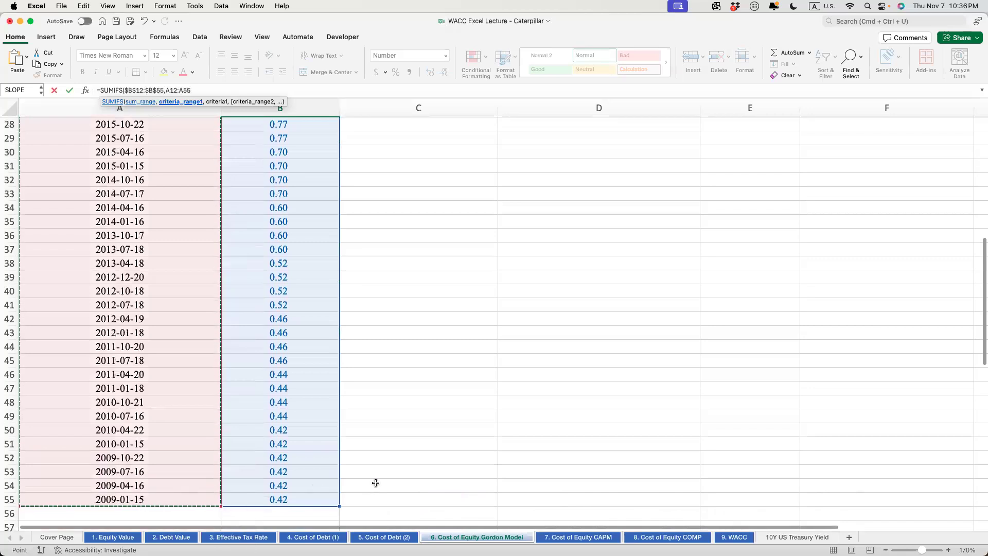
scroll(375, 483, "down", 5)
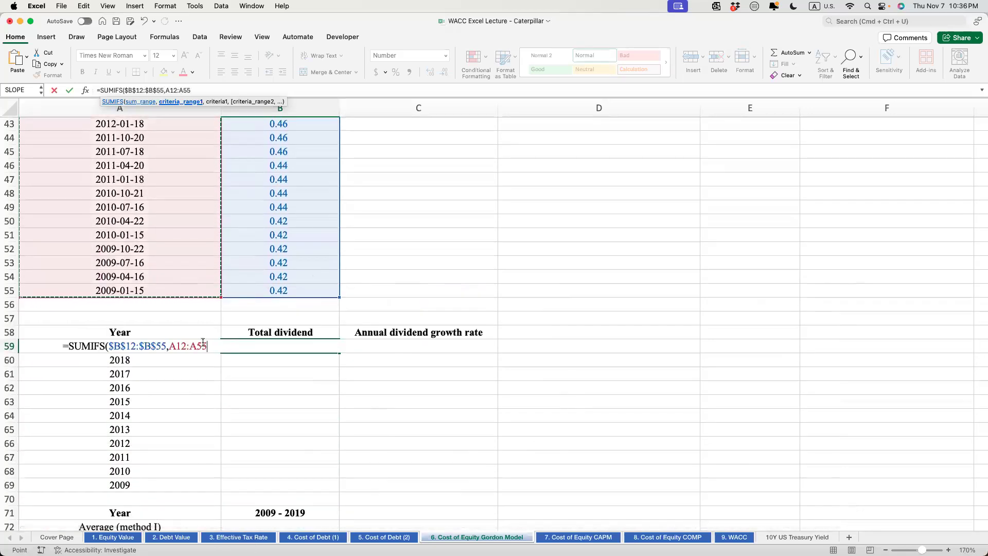
type(",")
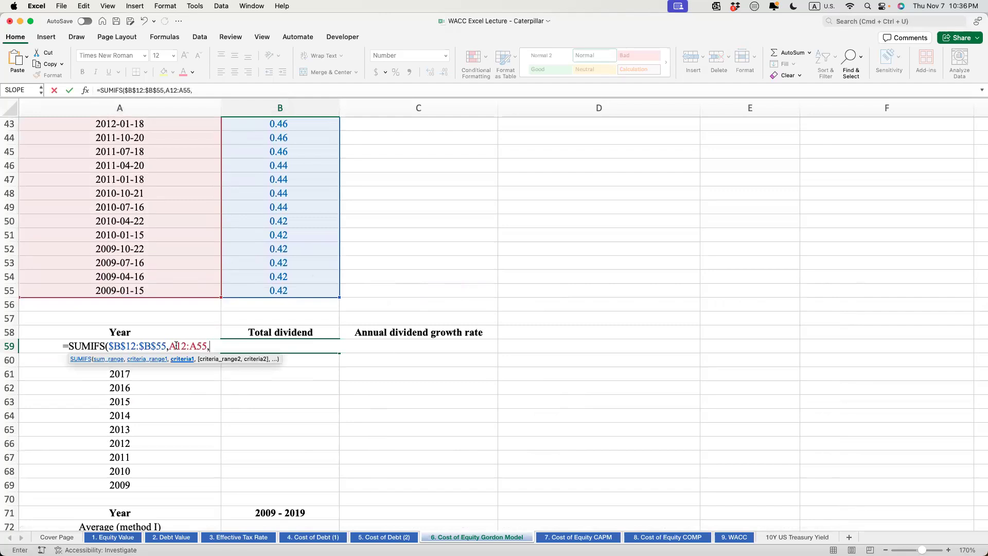
left_click_drag(170, 344, 207, 346)
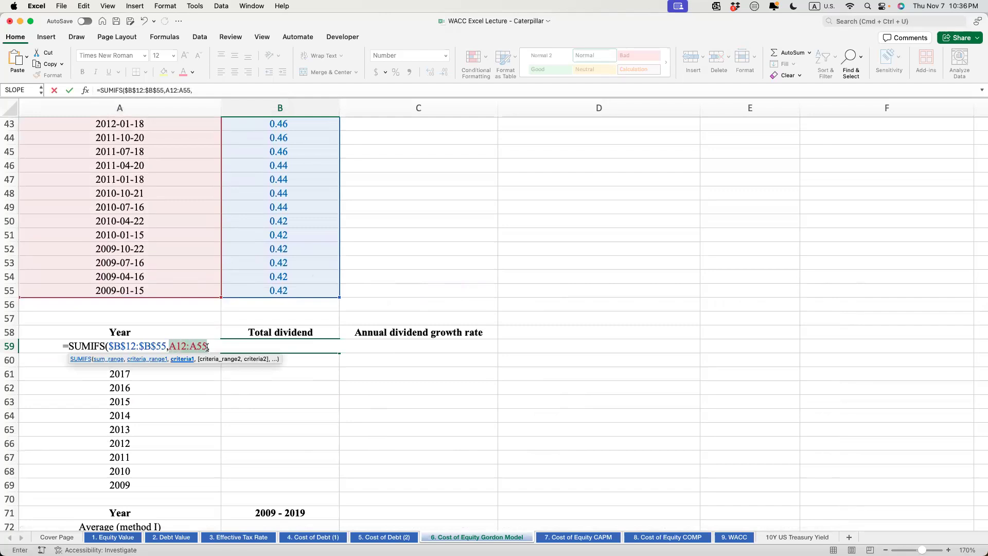
key("F4")
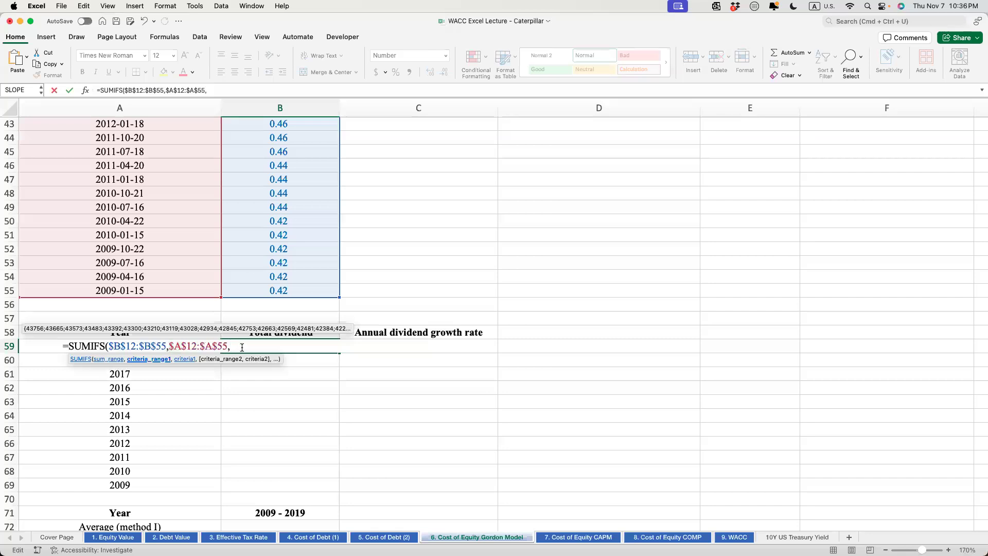
Step: Set the first SUMIFS criterion in B59 to dates on or after January 1 of the year, as ">="&DATE(A59,1,1)
left_click(242, 347)
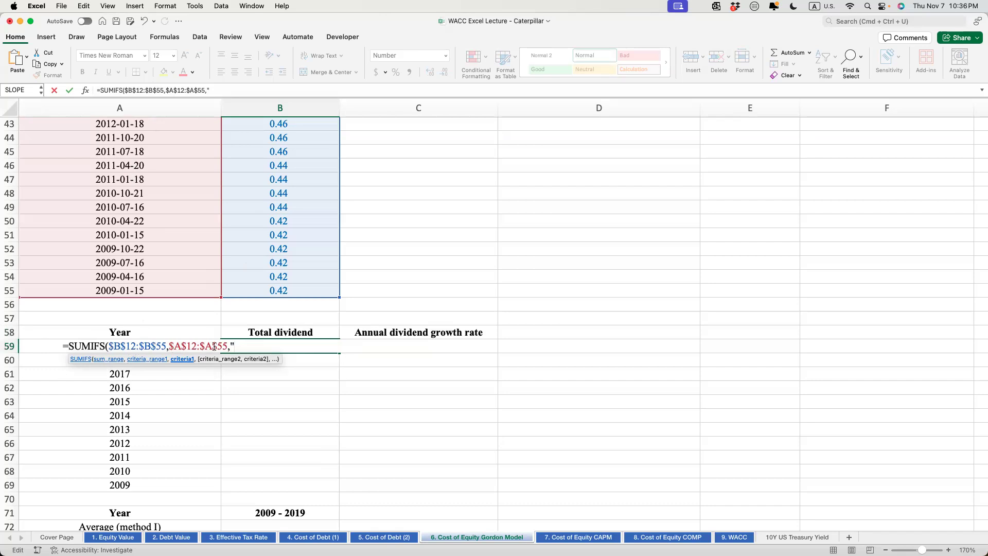
scroll(283, 225, "up", 5)
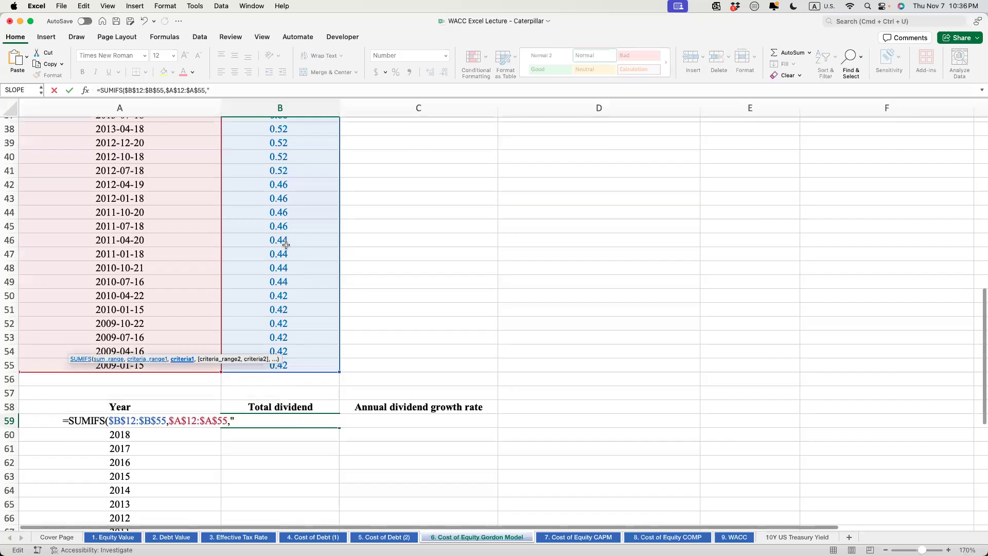
scroll(128, 273, "up", 15)
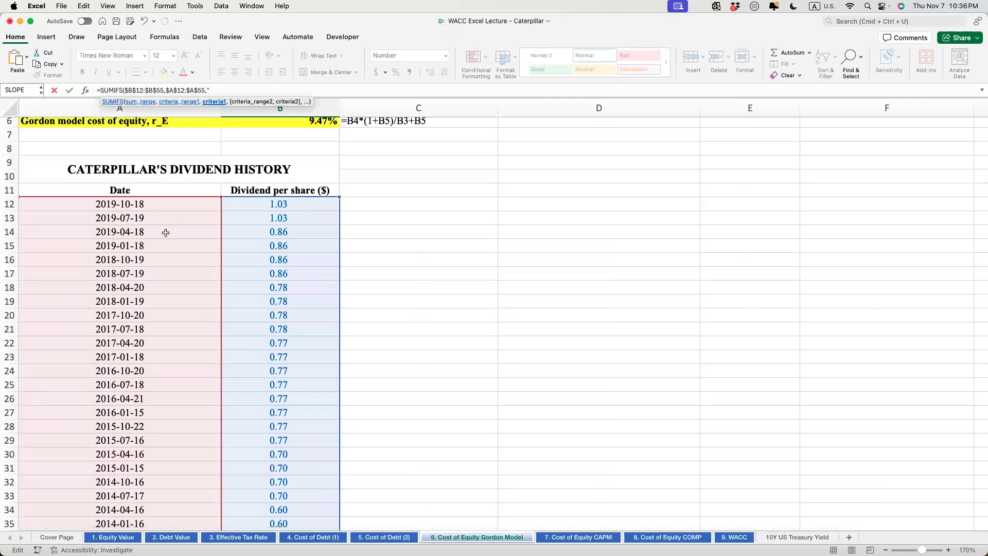
scroll(337, 329, "down", 1)
scroll(337, 330, "down", 16)
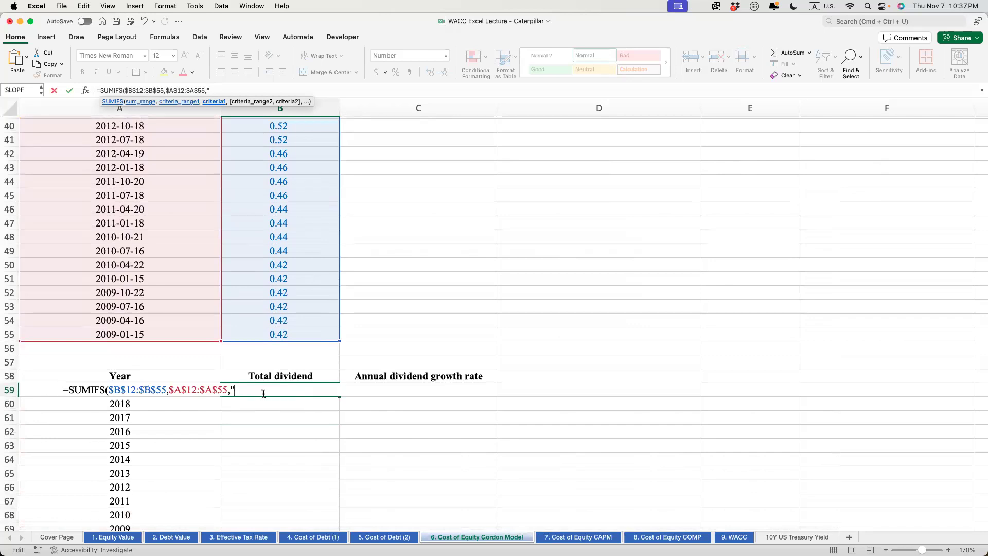
type(">")
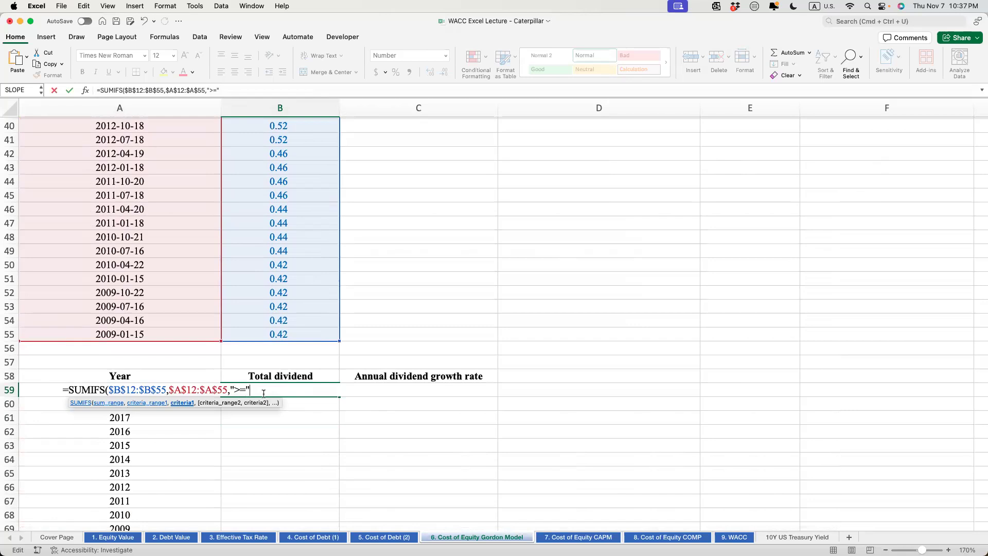
type("=\"&DATE(")
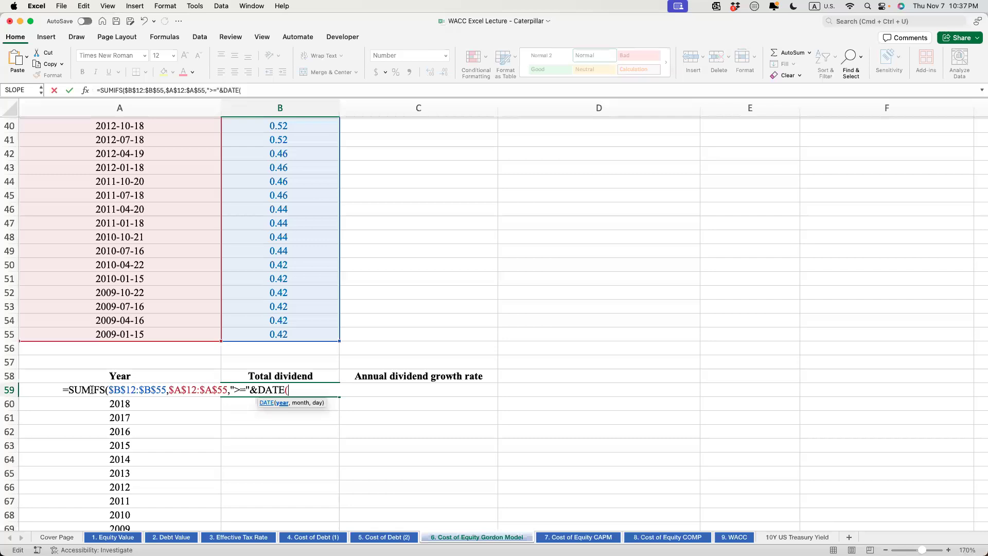
key("Left")
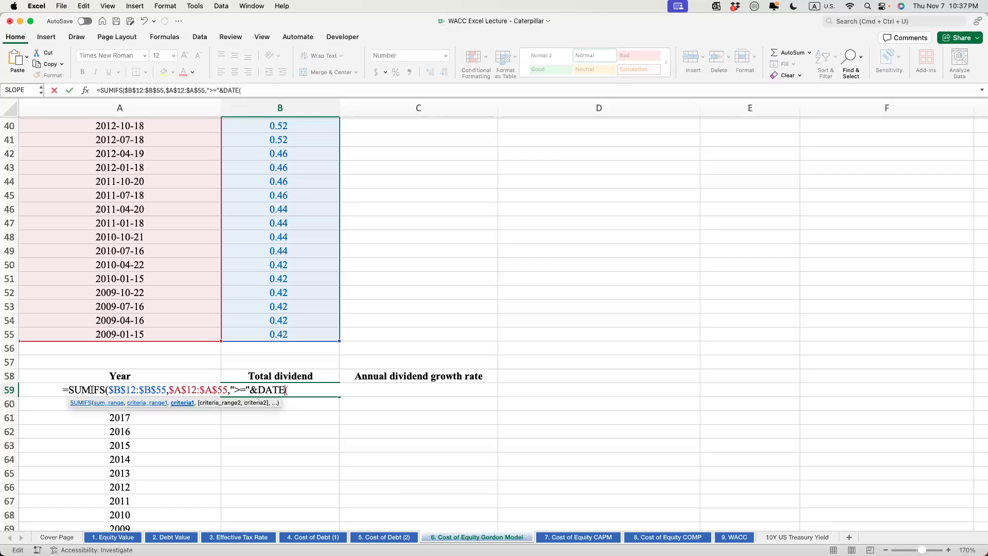
key("Right")
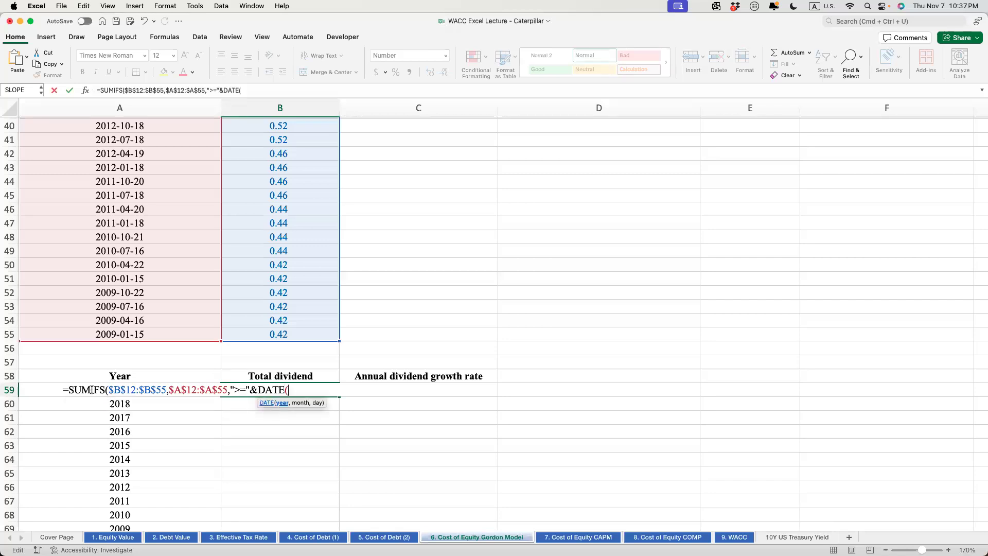
left_click(28, 391)
type(",1,1")
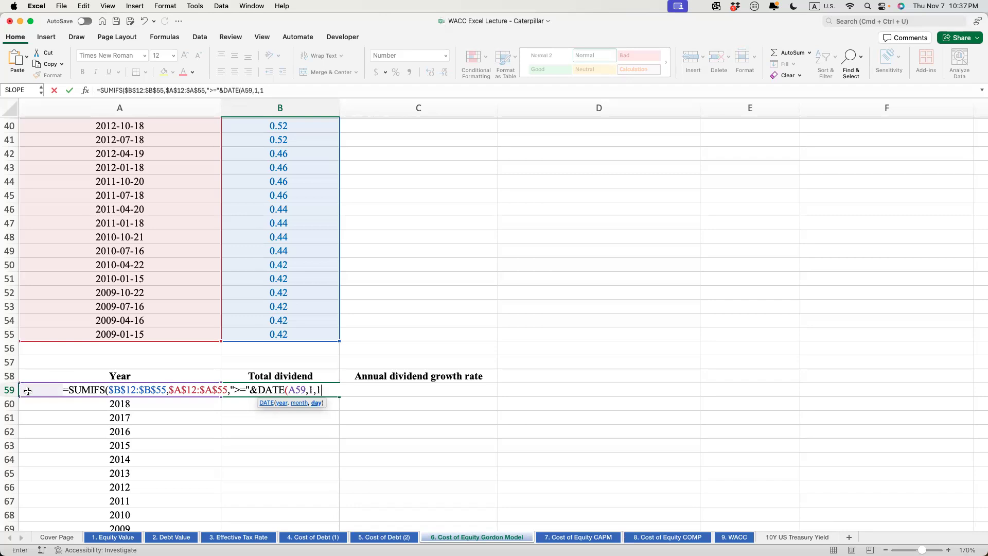
type(")")
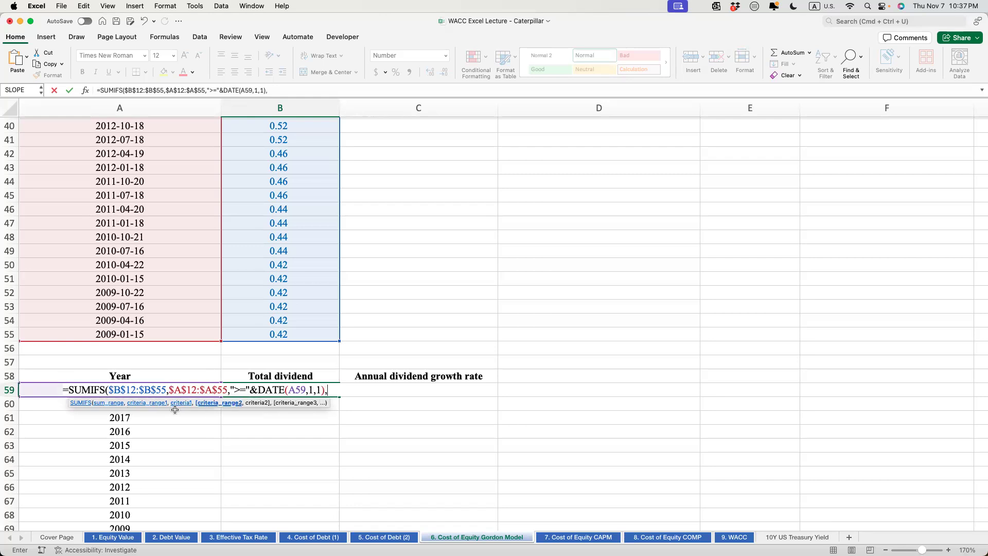
Step: Add the dividend dates as the second criteria range of the SUMIFS formula, locked as $A$12:$A$55
type(",")
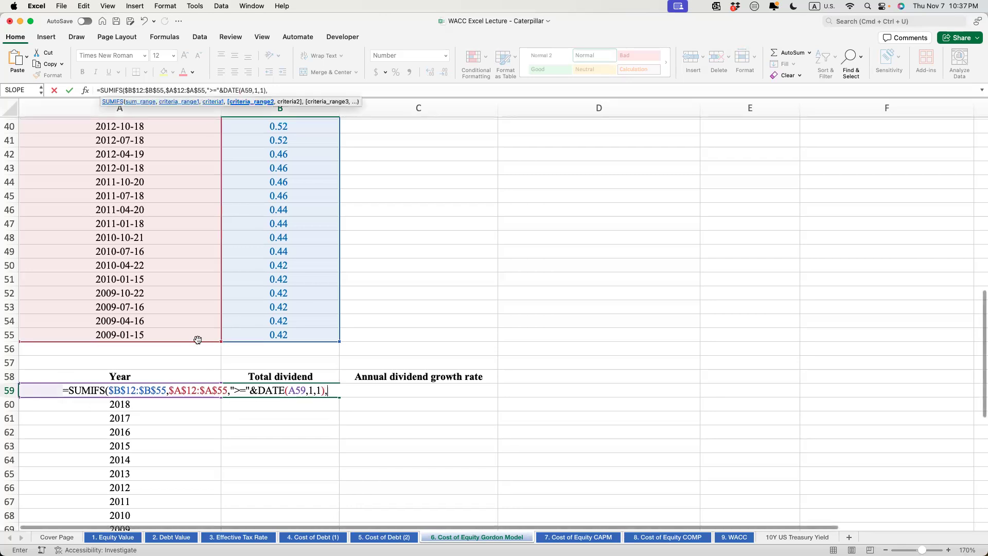
scroll(197, 340, "up", 12)
left_click(154, 267)
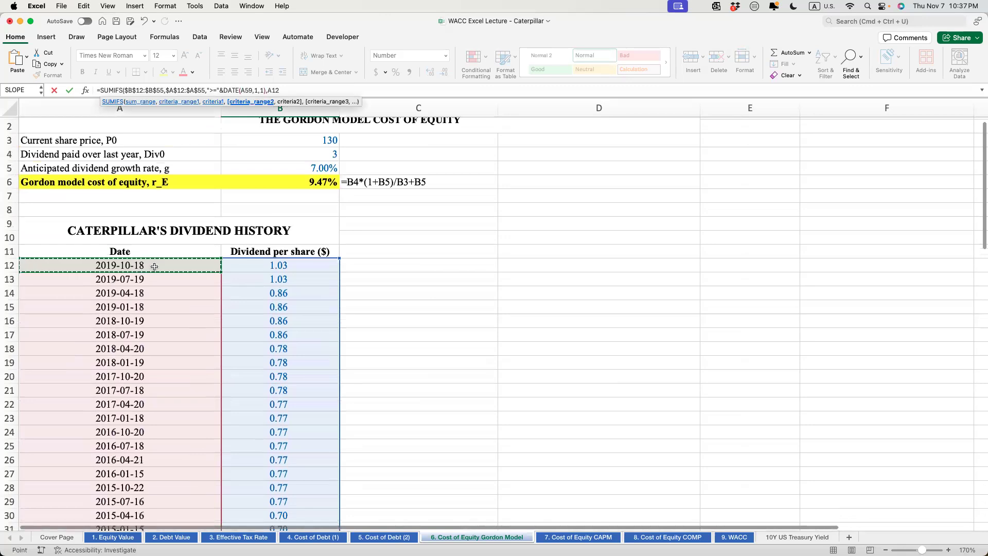
key("super+shift+Down")
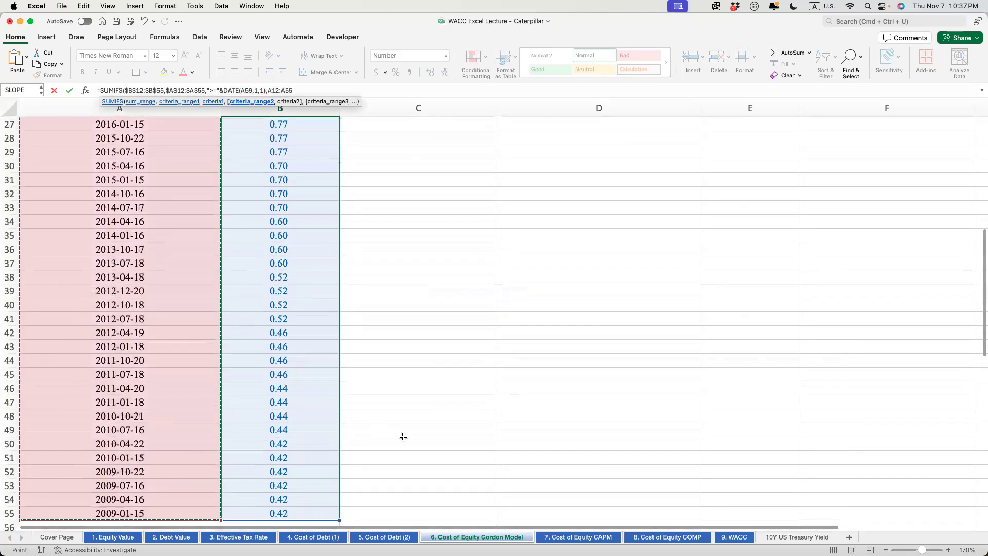
scroll(403, 434, "down", 6)
key("super+t")
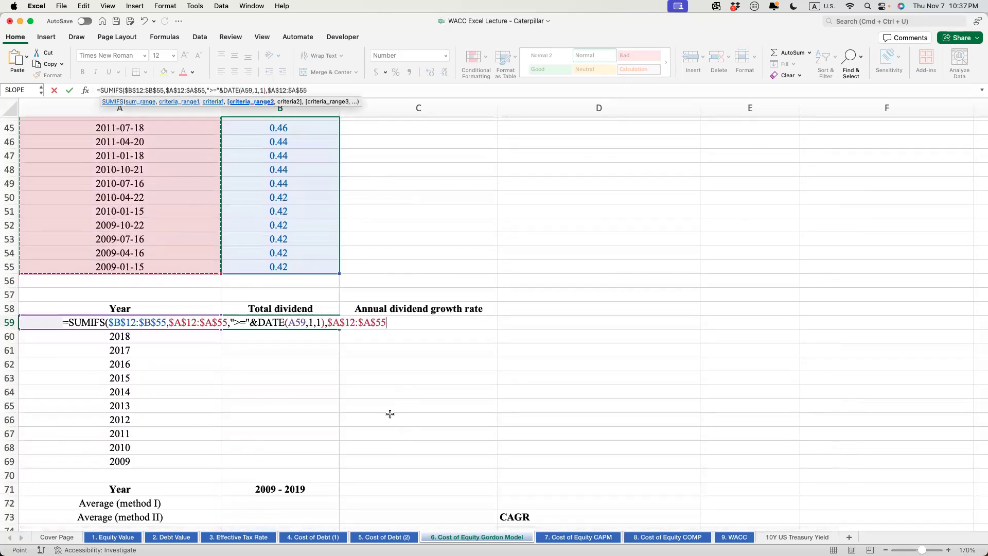
Step: Set the second criterion to "<="&DATE(A59,12,31), close the SUMIFS formula and enter it in B59
type(",\"<=")
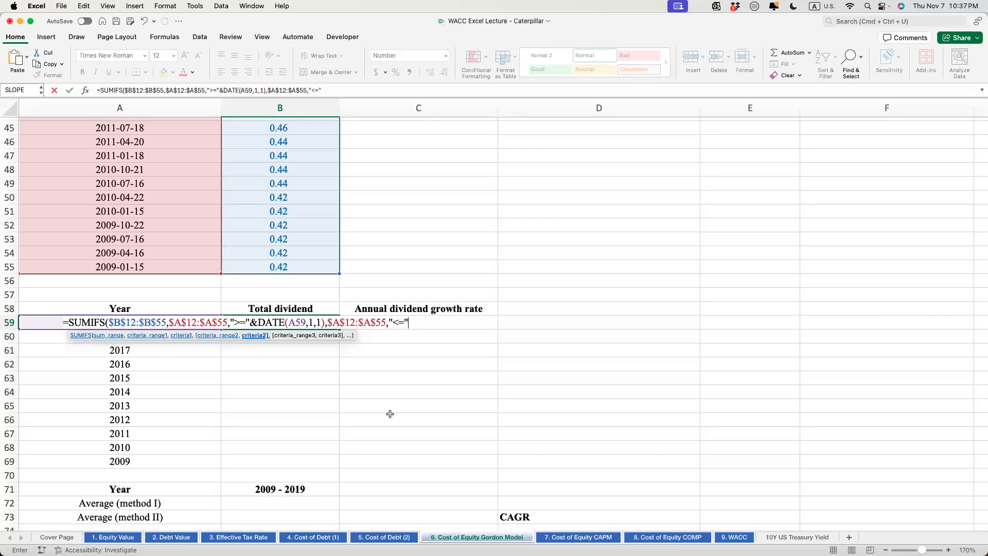
type("&DATE(")
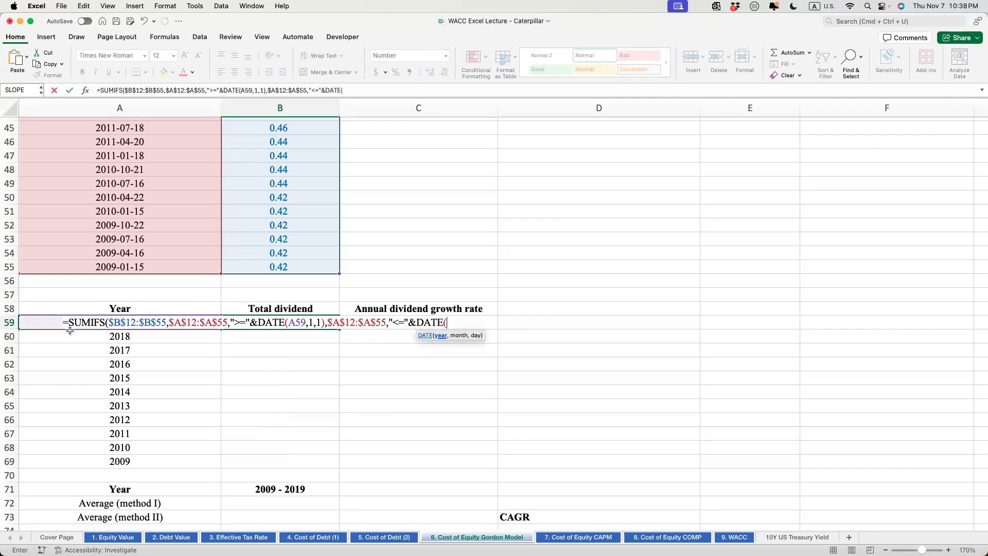
left_click(39, 320)
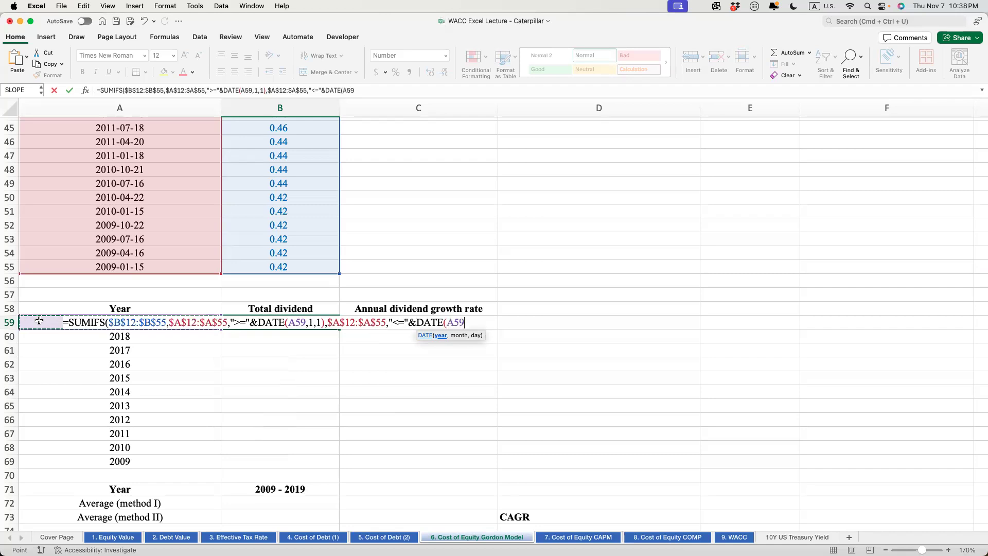
type(",12")
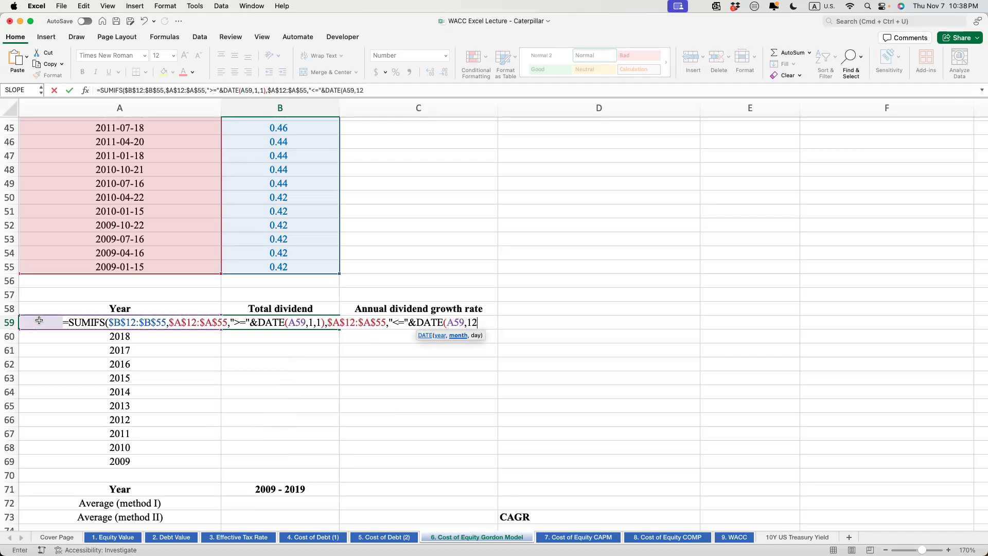
type(",31))")
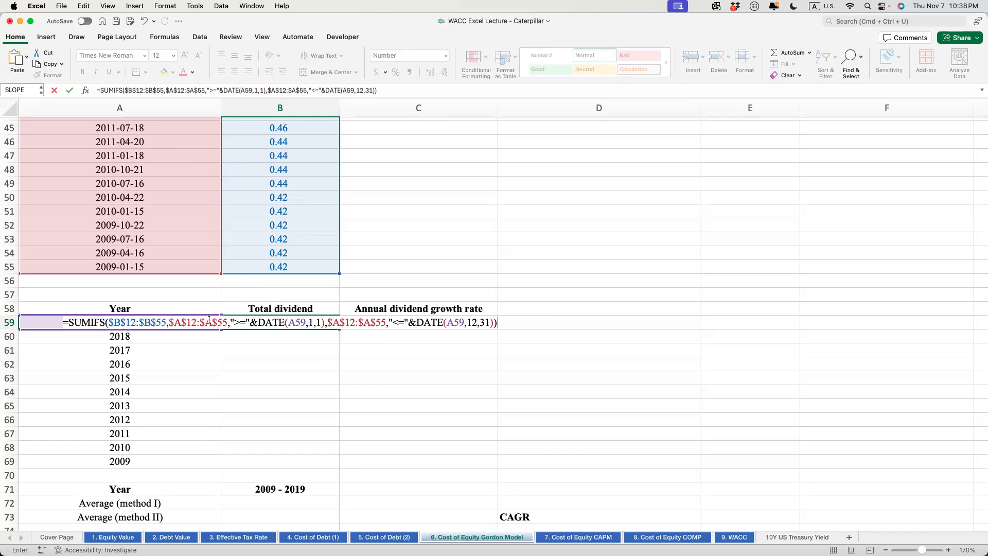
key("Return")
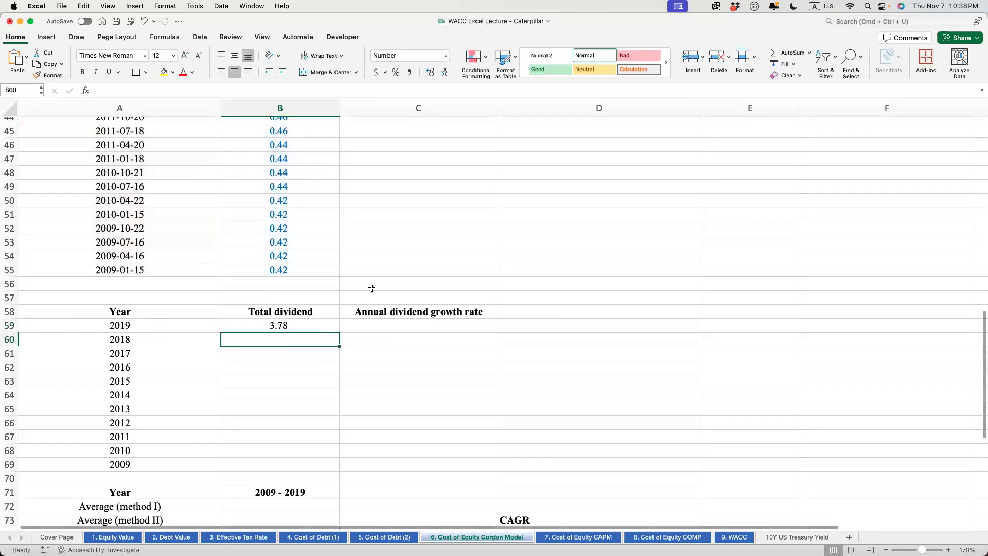
Step: Cross-check the 2019 total dividend with a SUM of B12:B15 in C12, and undo the entry
scroll(372, 288, "up", 10)
scroll(372, 288, "up", 6)
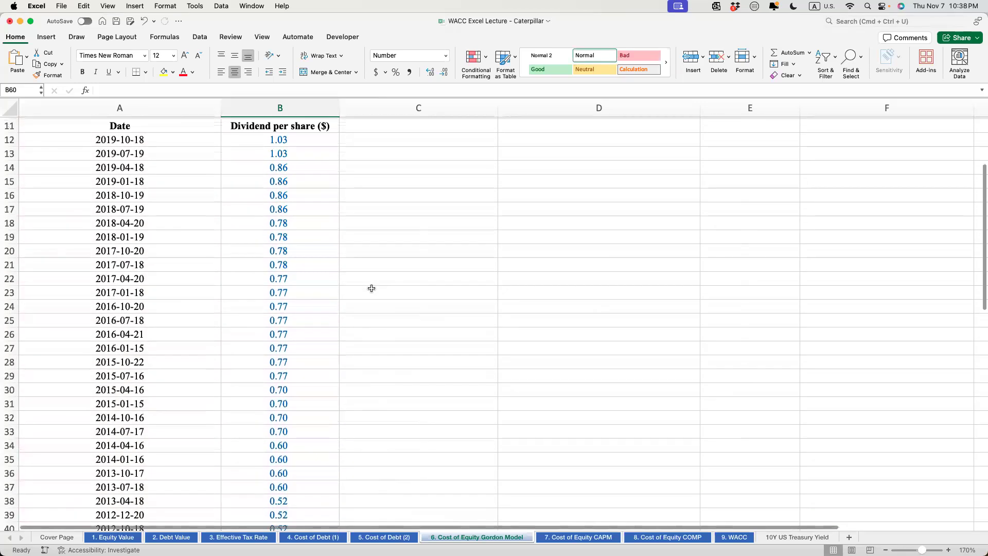
left_click(400, 161)
type("=su")
key("Tab")
left_click_drag(265, 160, 272, 202)
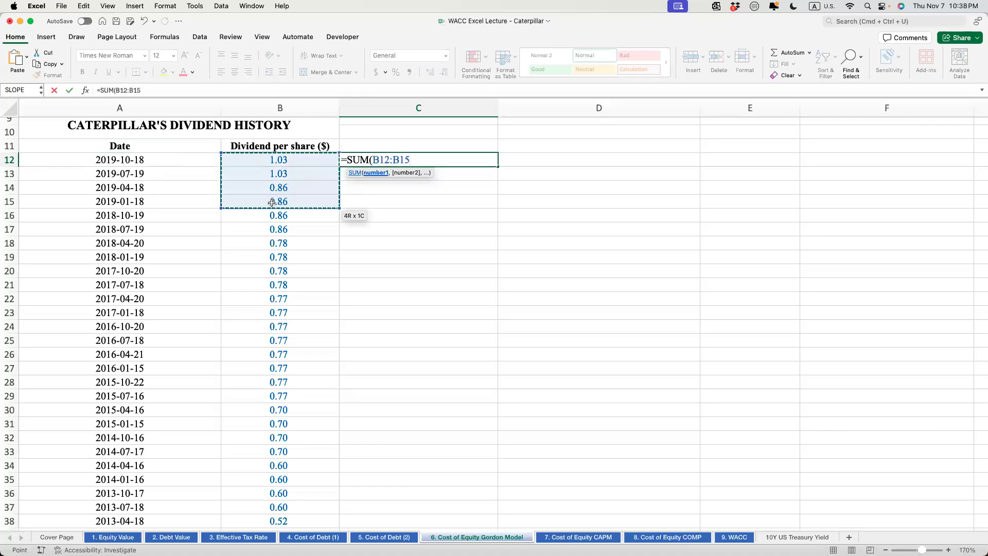
key("Return")
left_click(428, 155)
key("super+z")
Step: Fill the SUMIFS formula from B59 down to B69 to total the dividends for every year back to 2009
scroll(457, 348, "down", 5)
scroll(457, 348, "down", 5)
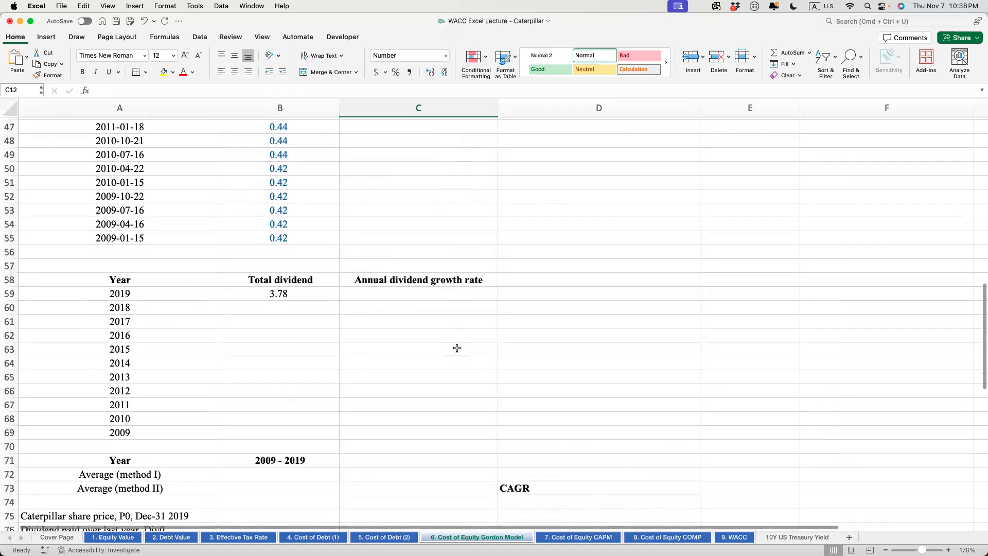
left_click_drag(279, 415, 278, 421)
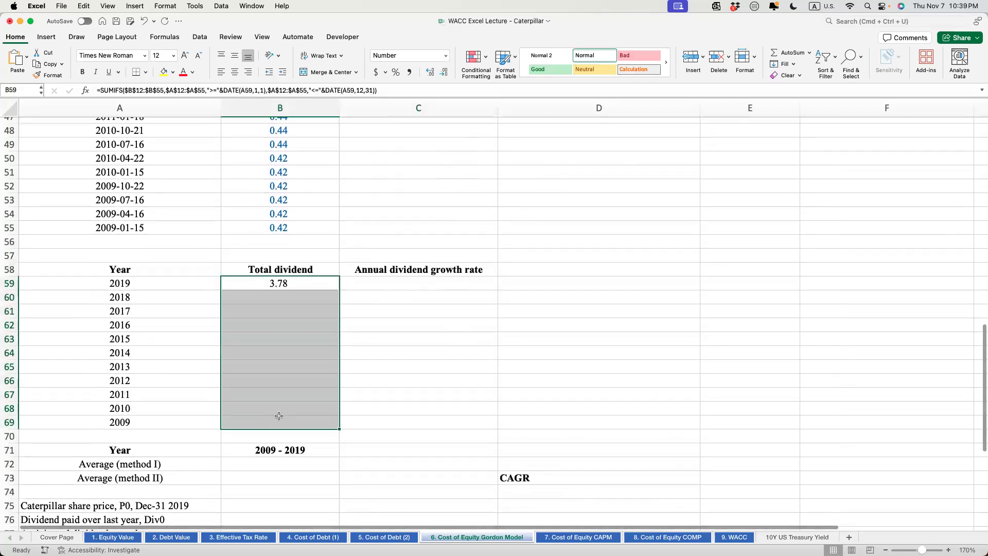
key("ctrl+d")
left_click(419, 399)
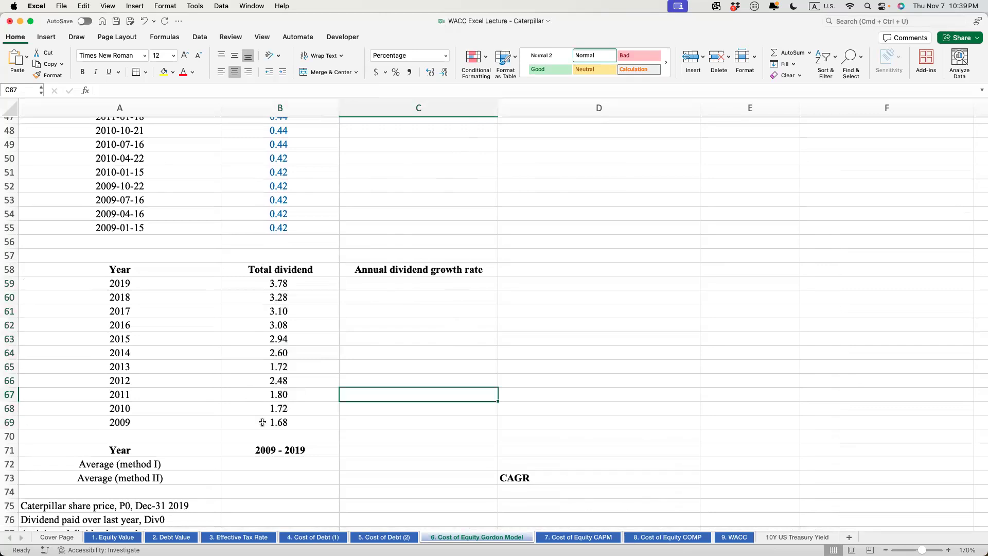
Step: Inspect the SUMIFS formula in B69, cross-check the 2009 total with a SUM of B52:B55 in C69, and undo the entry
double_click(263, 422)
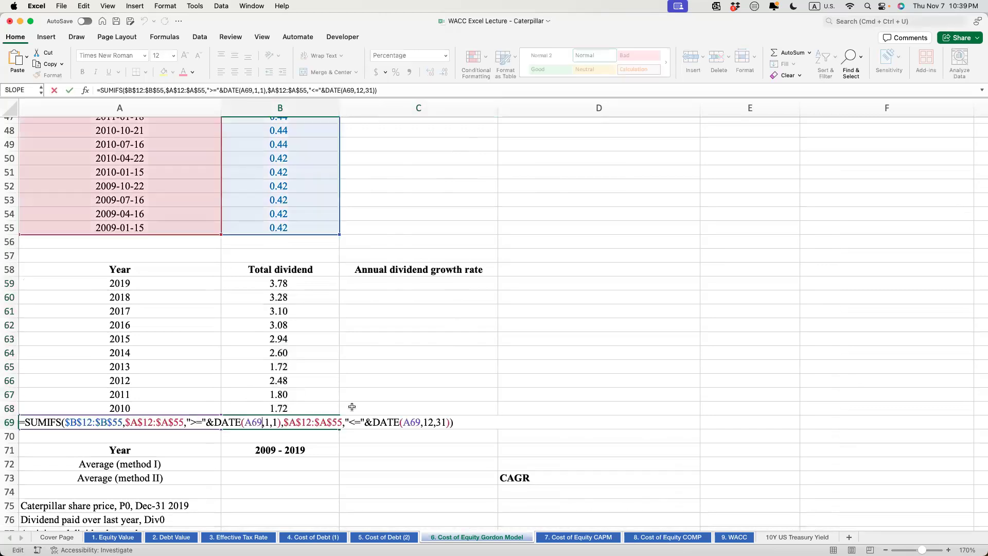
key("Escape")
left_click(408, 419)
type("=sum(")
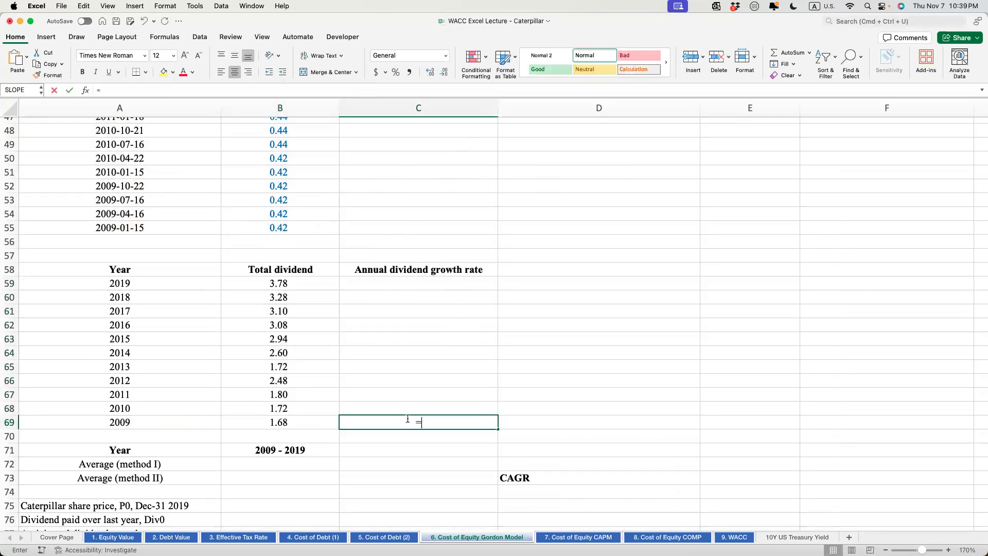
left_click_drag(273, 191, 281, 228)
key("Return")
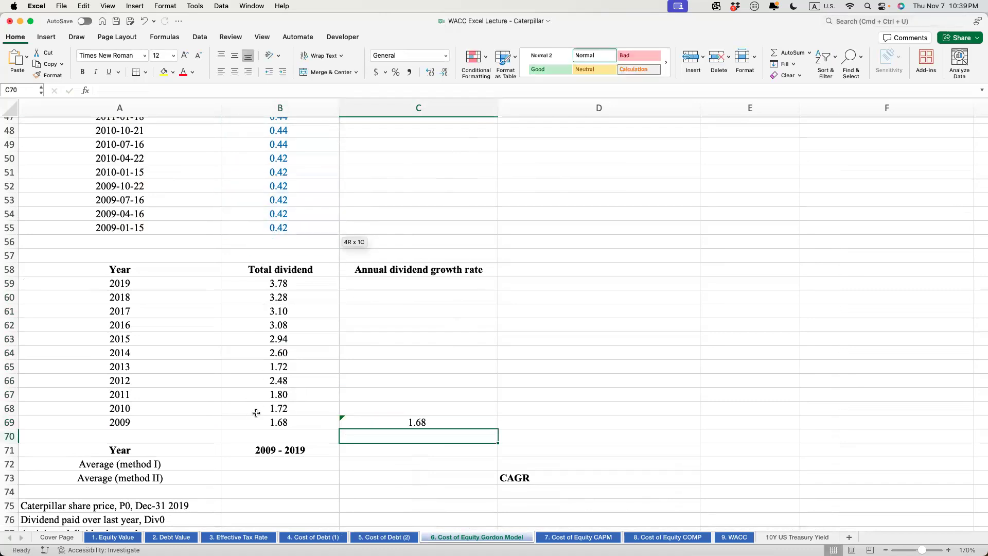
left_click(382, 421)
key("super+z")
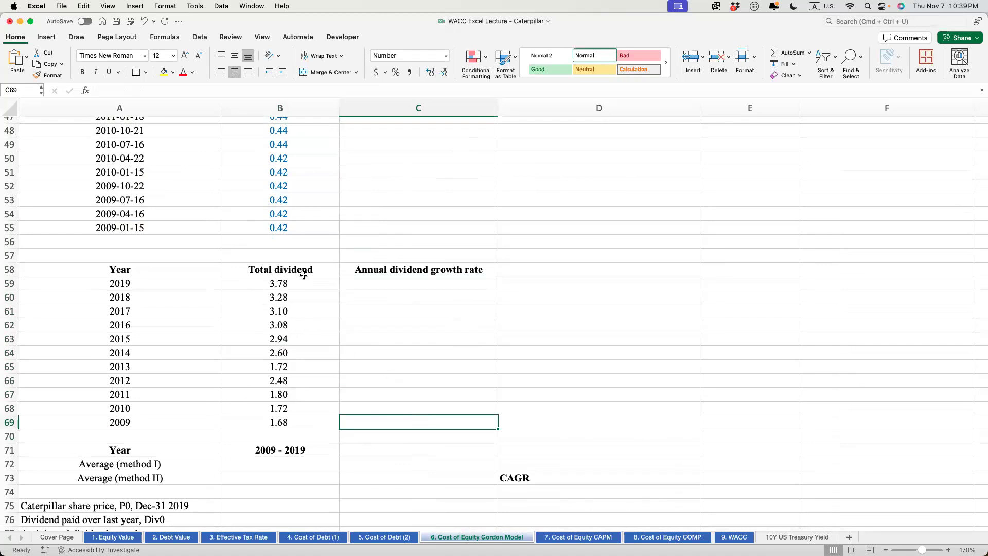
Step: Compare the Gordon model's dividend paid over last year input with the 2019 total dividend in B59
scroll(305, 283, "up", 15)
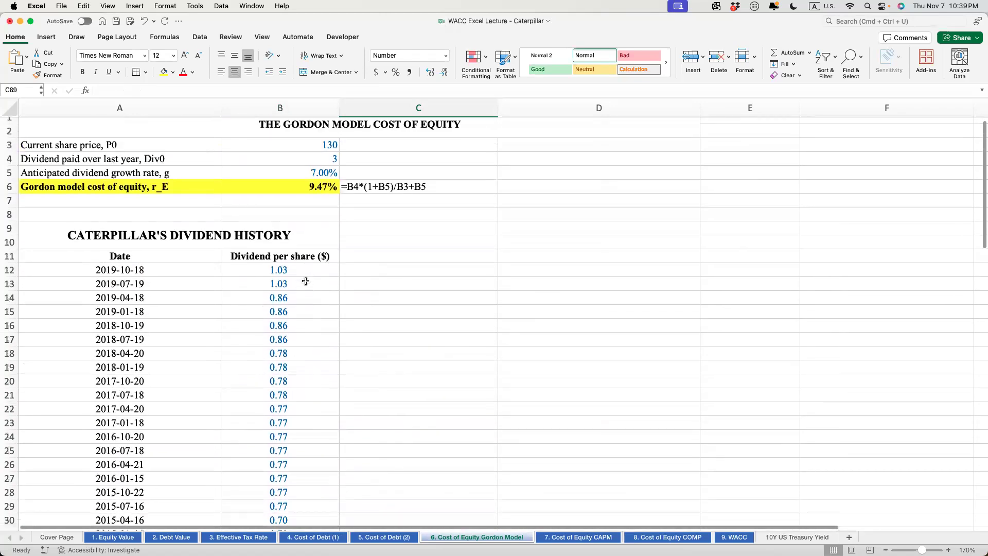
left_click(259, 168)
left_click_drag(260, 168, 116, 166)
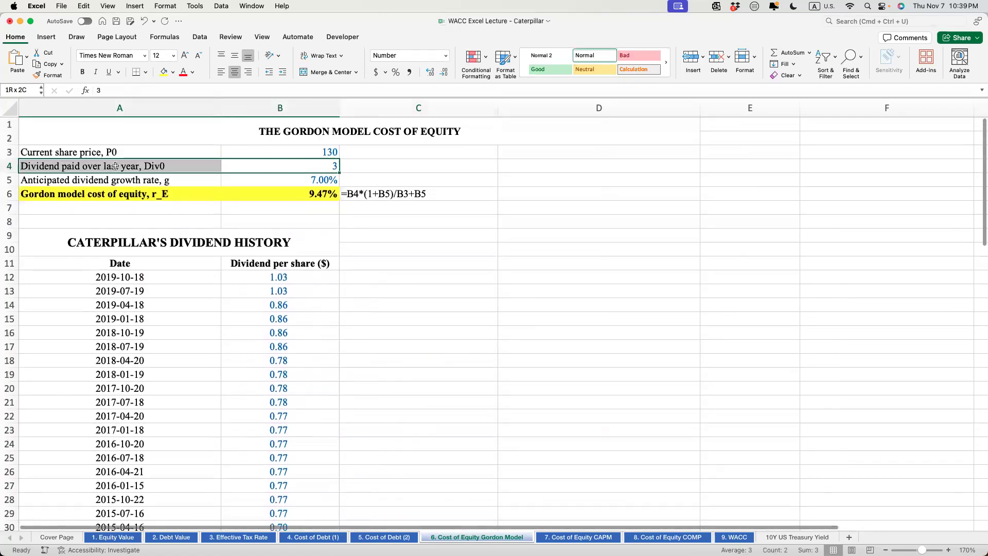
scroll(302, 331, "down", 1)
scroll(303, 330, "down", 16)
left_click(325, 237)
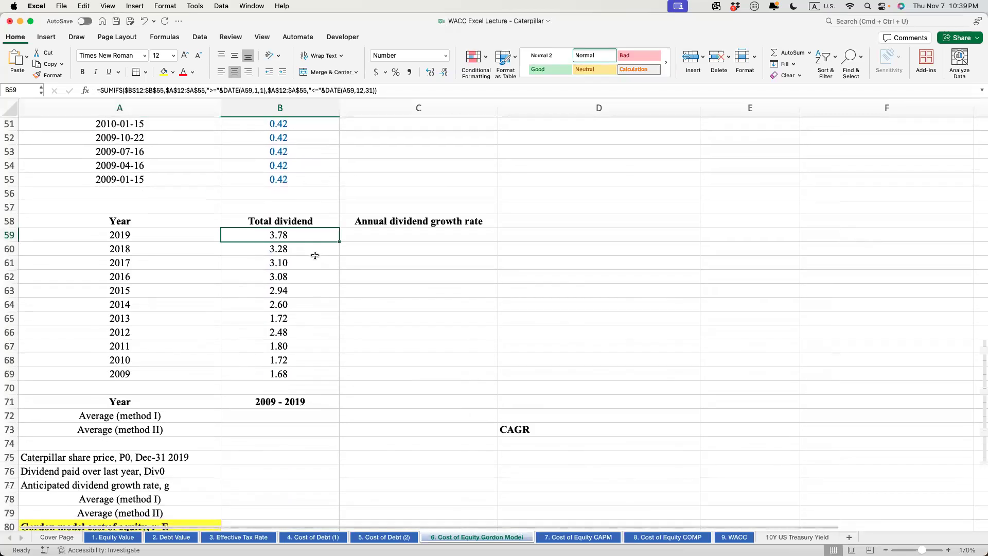
Step: Examine the anticipated dividend growth rate input in B5, the annual growth rate column and the method I average cell
scroll(315, 255, "up", 16)
left_click(312, 179)
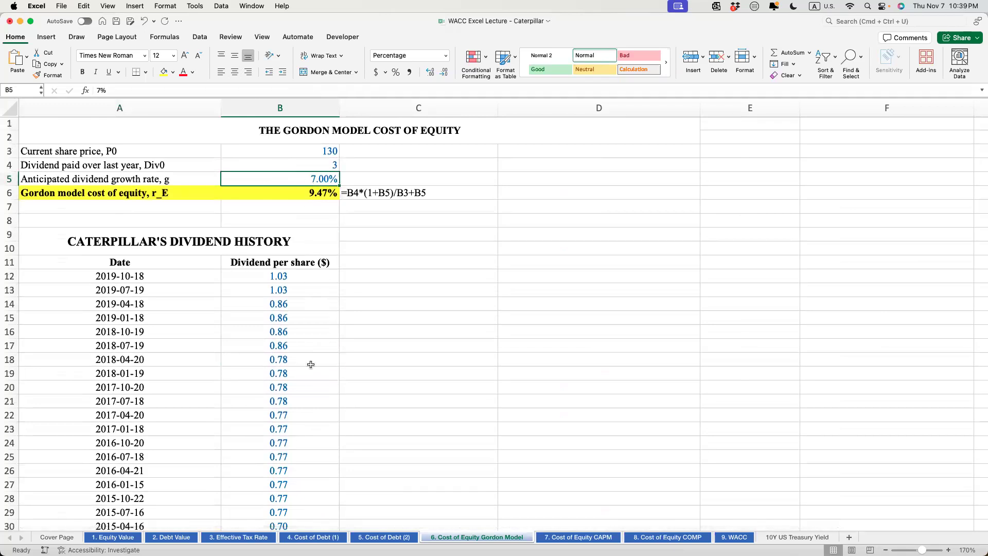
scroll(311, 364, "down", 17)
scroll(311, 365, "up", 1)
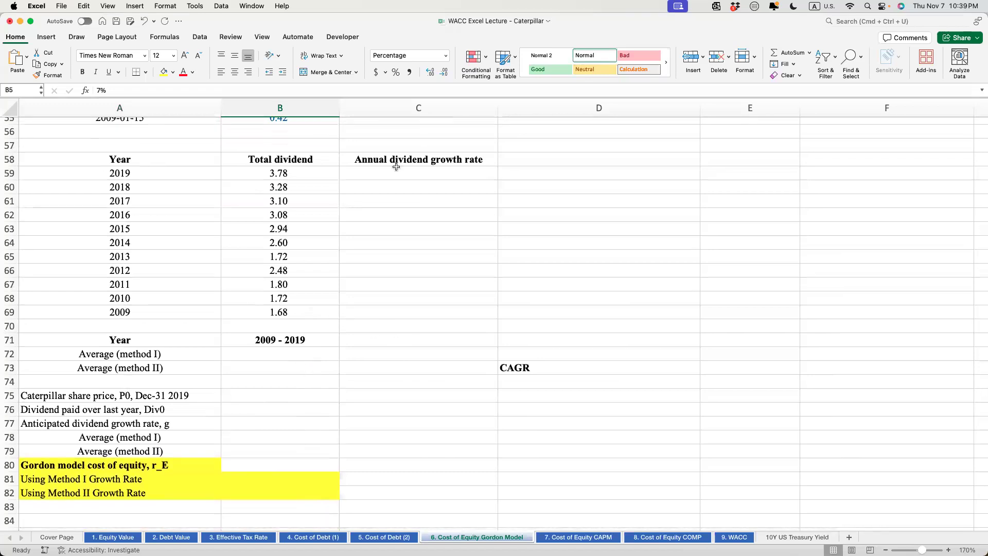
left_click_drag(407, 172, 412, 299)
left_click(273, 356)
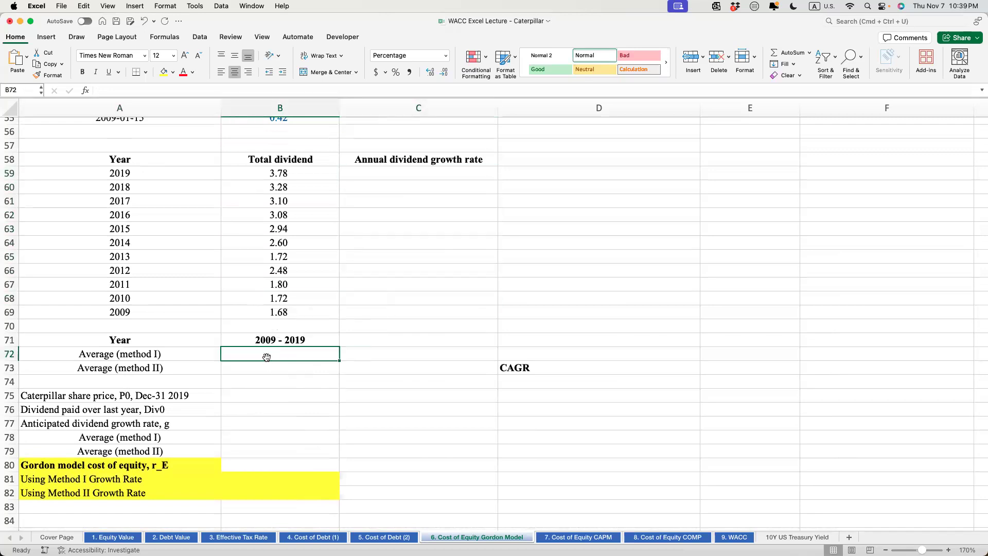
Step: Calculate the 2019 annual dividend growth rate in C59 with the formula =LN(B59/B60)
left_click(269, 368)
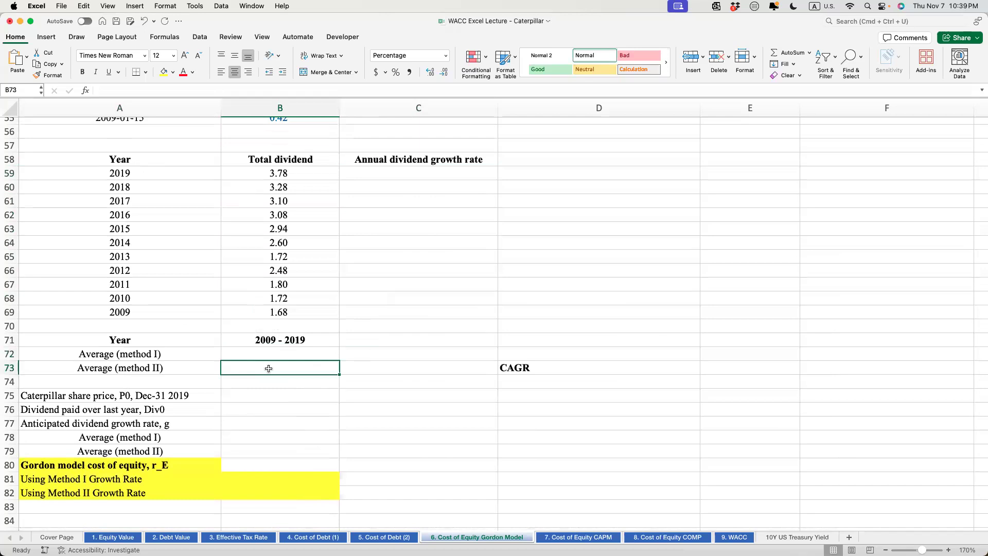
scroll(406, 199, "up", 3)
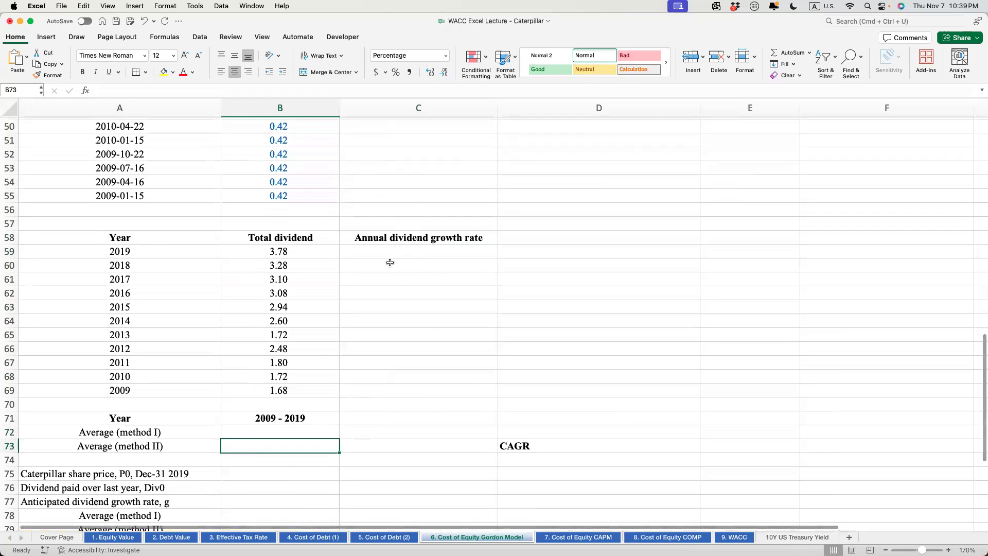
left_click(423, 252)
type("=LN(")
left_click(292, 254)
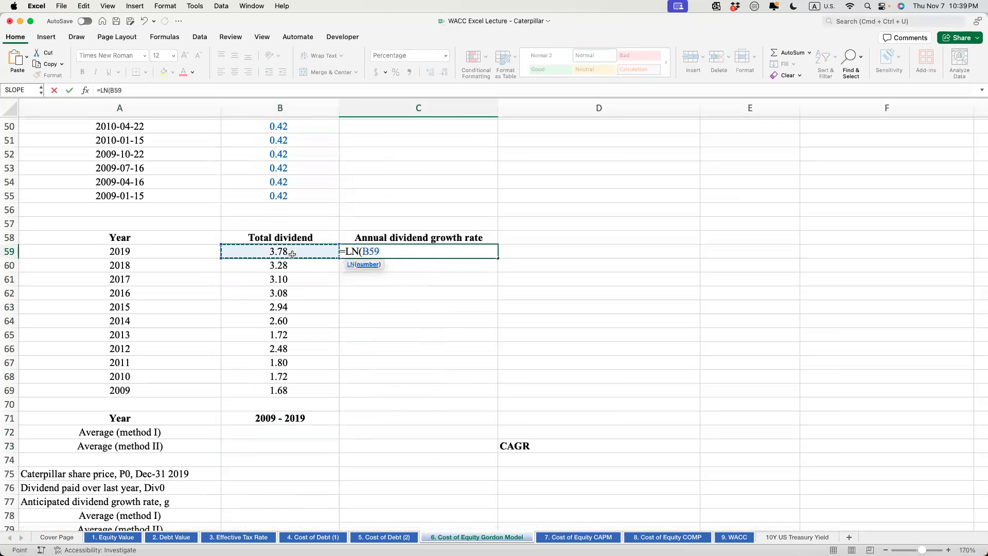
type("/")
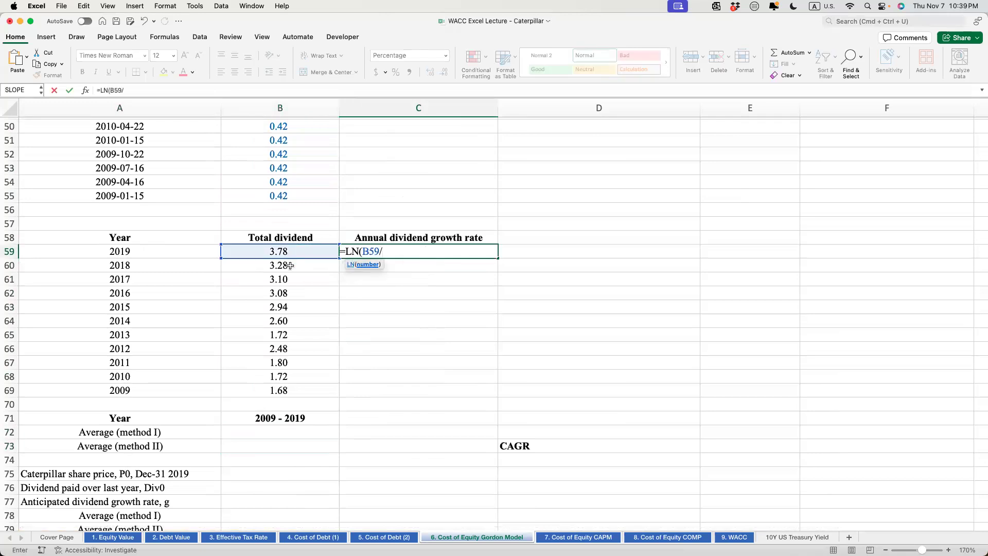
left_click(289, 265)
key("Return")
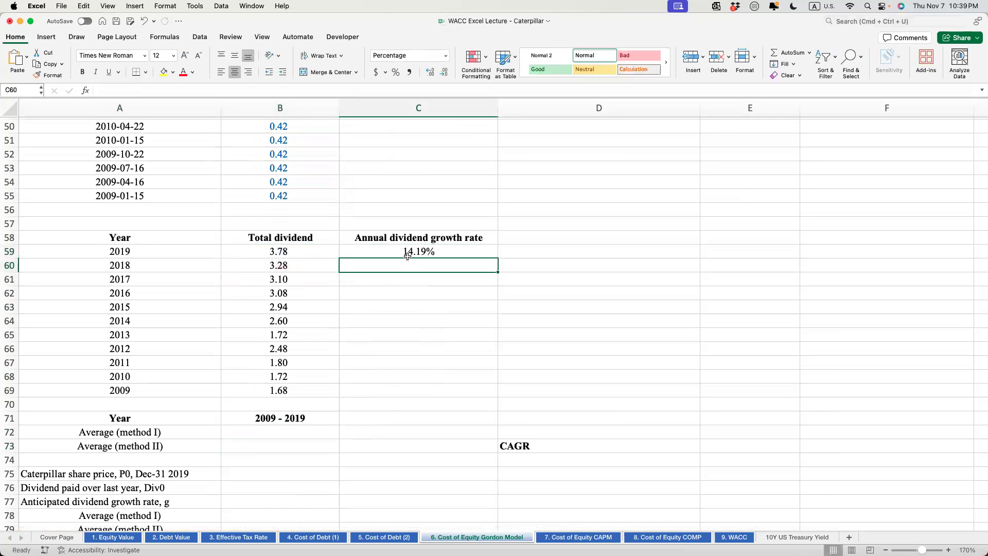
key("Up")
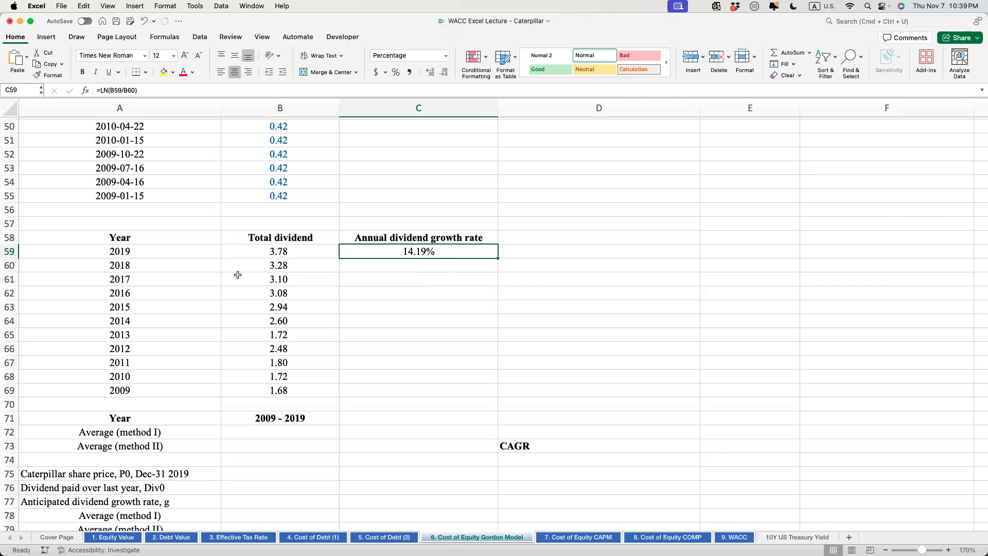
Step: Fill the growth rate formula from C59 down to C68 so it covers every year back to 2010
left_click(147, 266)
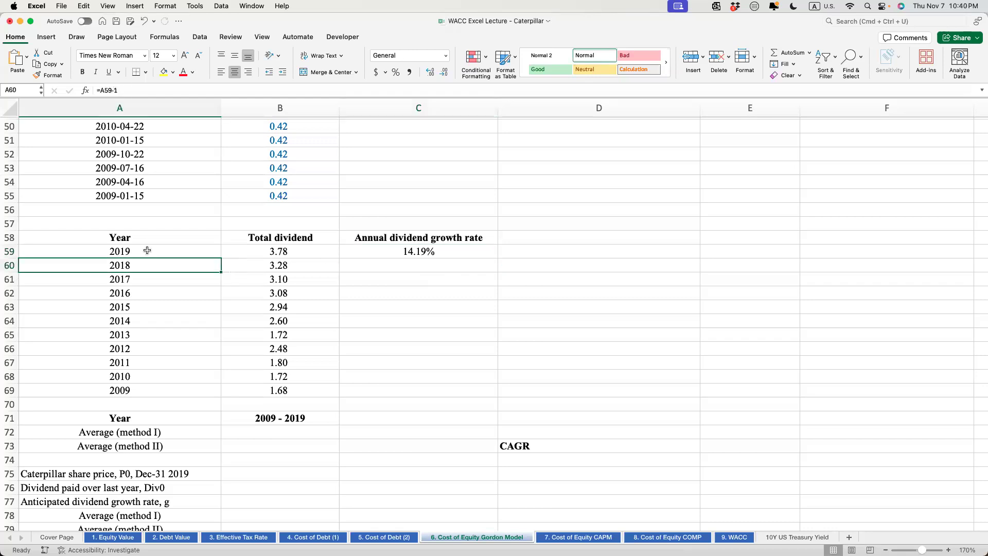
left_click(148, 251)
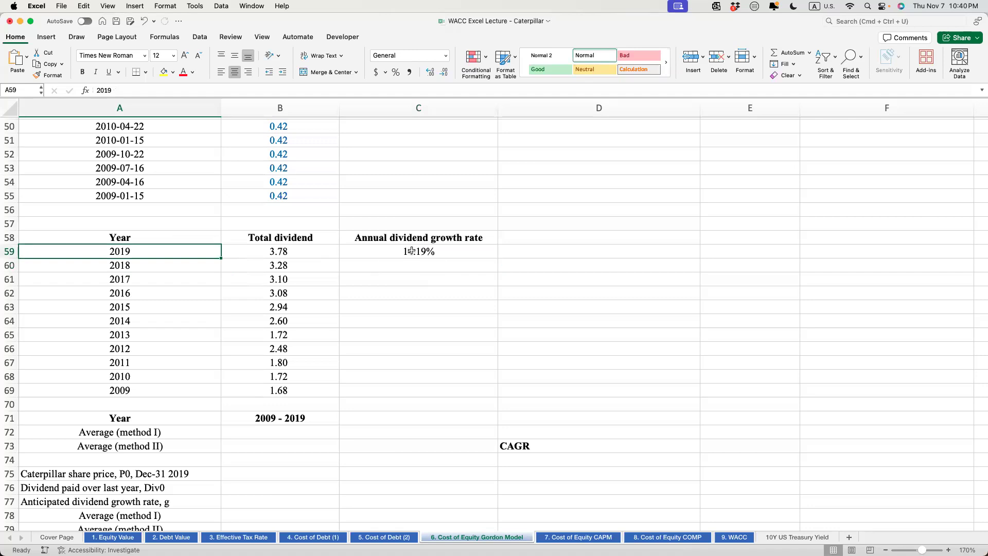
left_click_drag(412, 250, 406, 369)
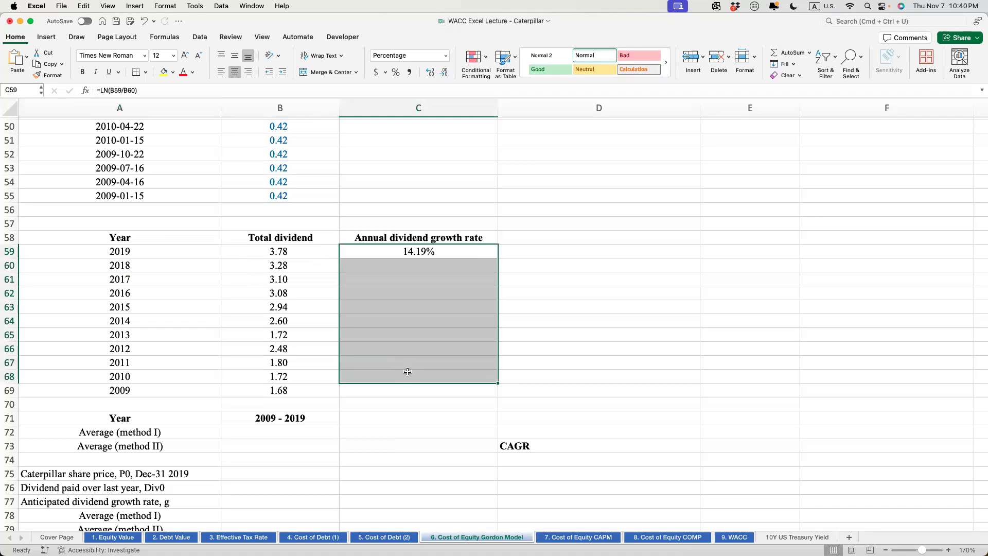
key("ctrl+d")
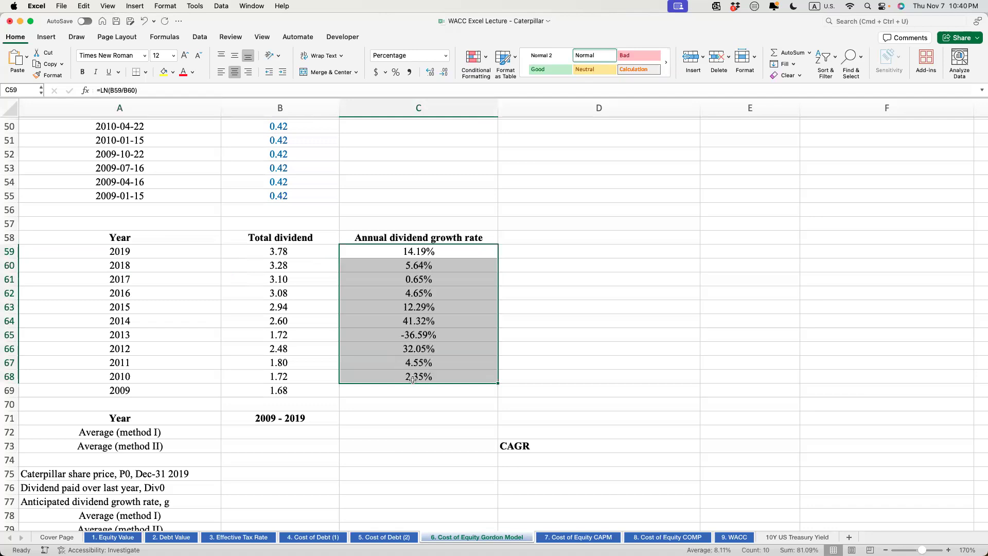
Step: Try extending the growth rate formula to 2009 in C69, inspect its cell references, and clear the cell
left_click(443, 390)
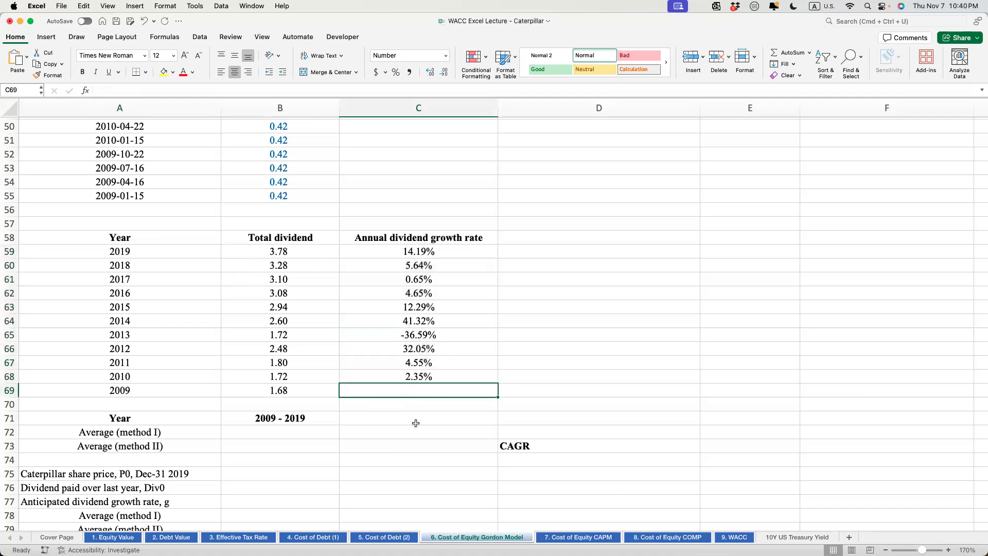
key("ctrl+d")
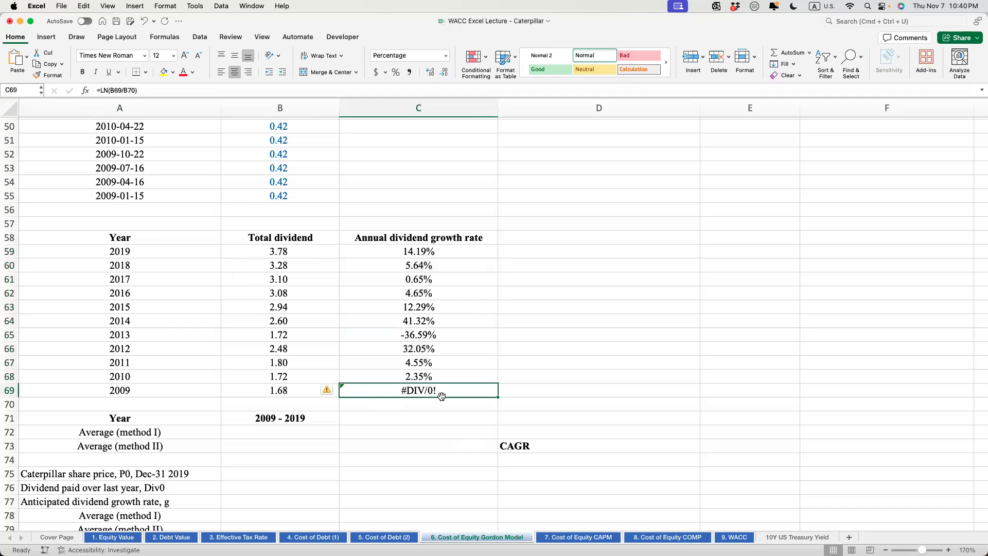
double_click(440, 391)
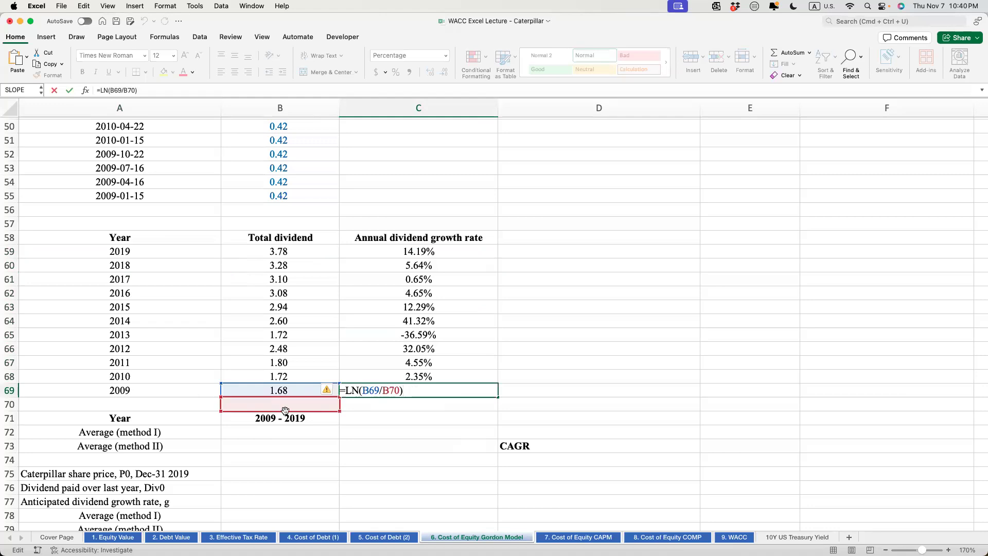
key("Escape")
key("Delete")
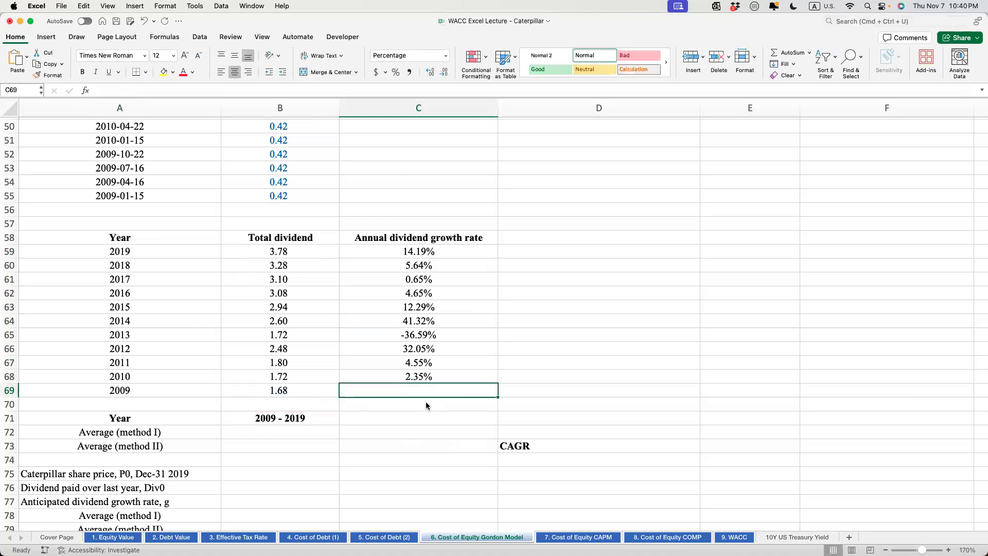
left_click(431, 255)
left_click(434, 264)
left_click(438, 276)
left_click(437, 260)
left_click_drag(438, 260, 437, 253)
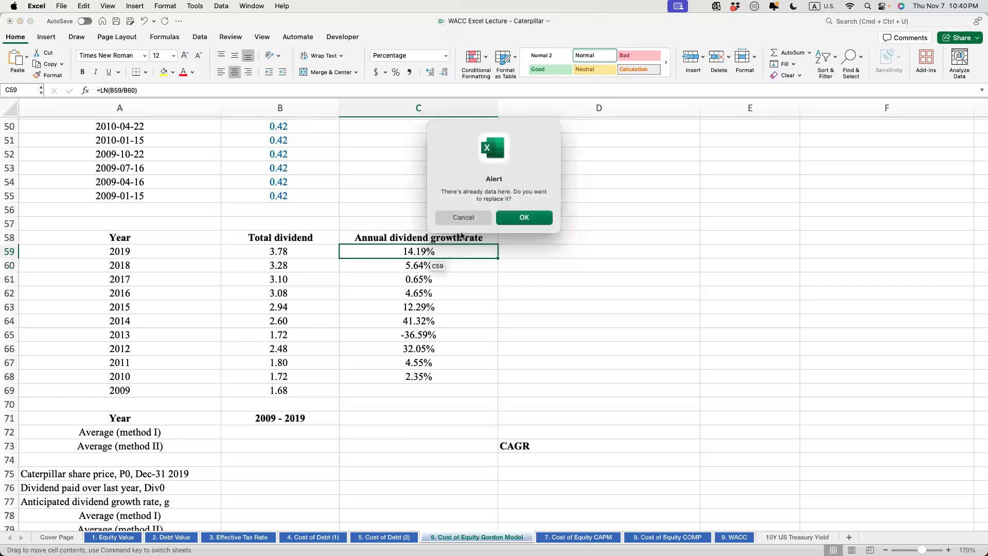
key("Escape")
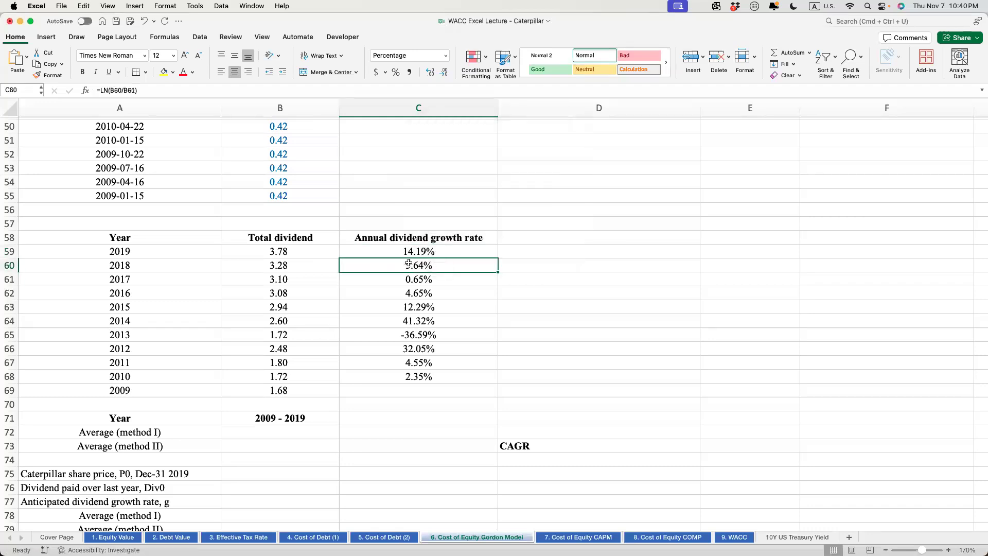
Step: Calculate the method I average growth rate in B72 with =AVERAGE(C59:C68)
left_click(285, 434)
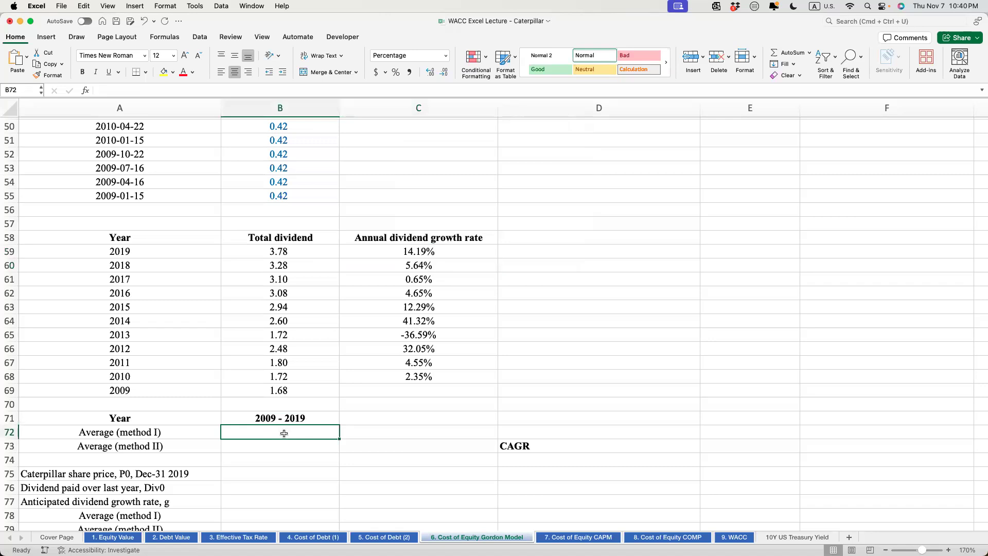
type("=aver")
key("Tab")
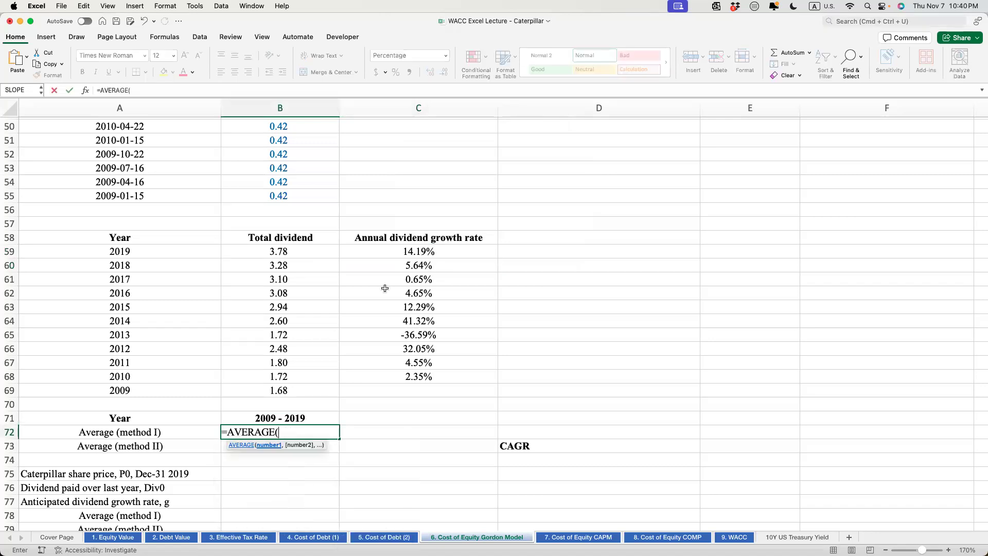
left_click_drag(413, 251, 422, 375)
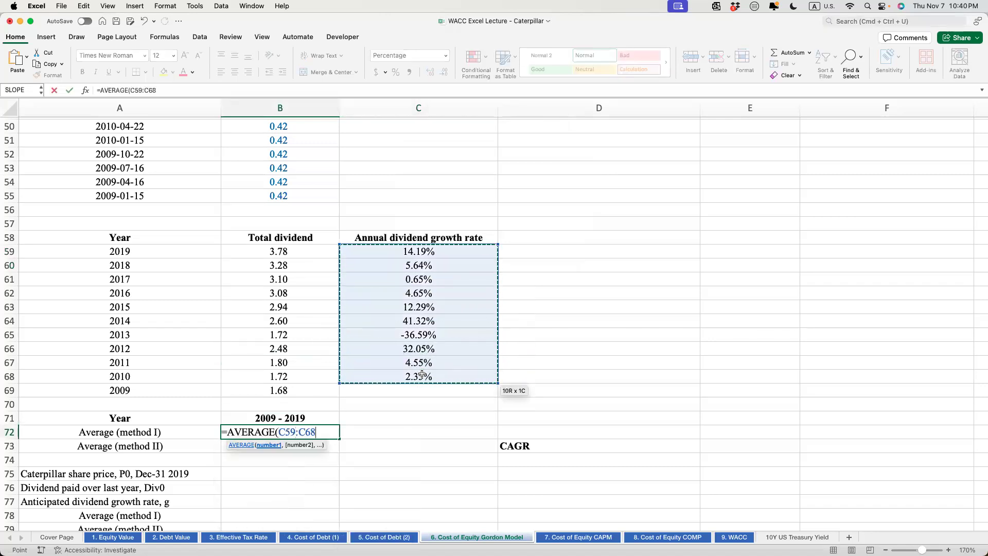
type(")")
key("Return")
Step: Display the method I formula as text in C72 using FORMULATEXT on B72
left_click(418, 429)
type("=form")
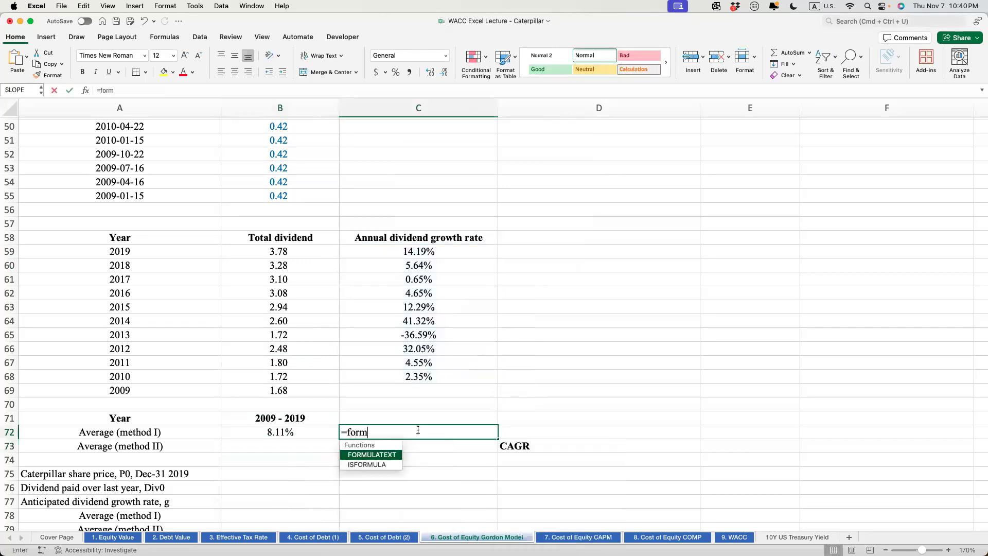
key("Tab")
key("Left")
key("ctrl+Return")
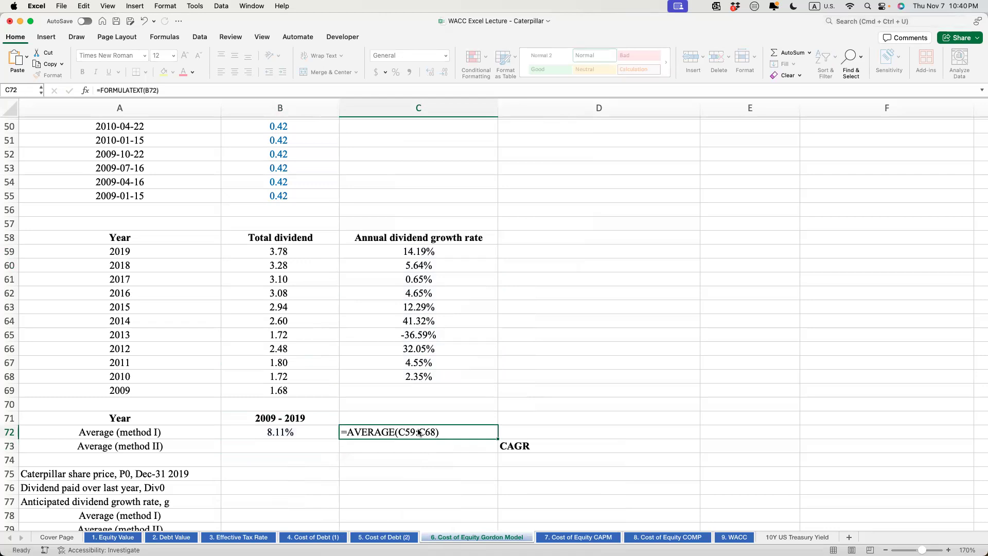
Step: Review the method I average in B72 against the Gordon model cost of equity formula in B6
left_click(268, 432)
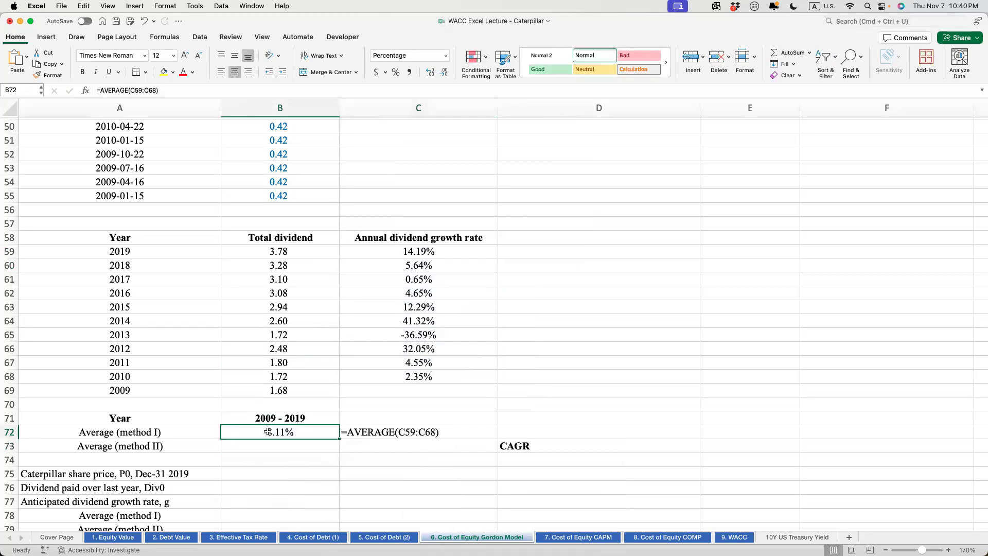
scroll(268, 432, "up", 15)
left_click(327, 182)
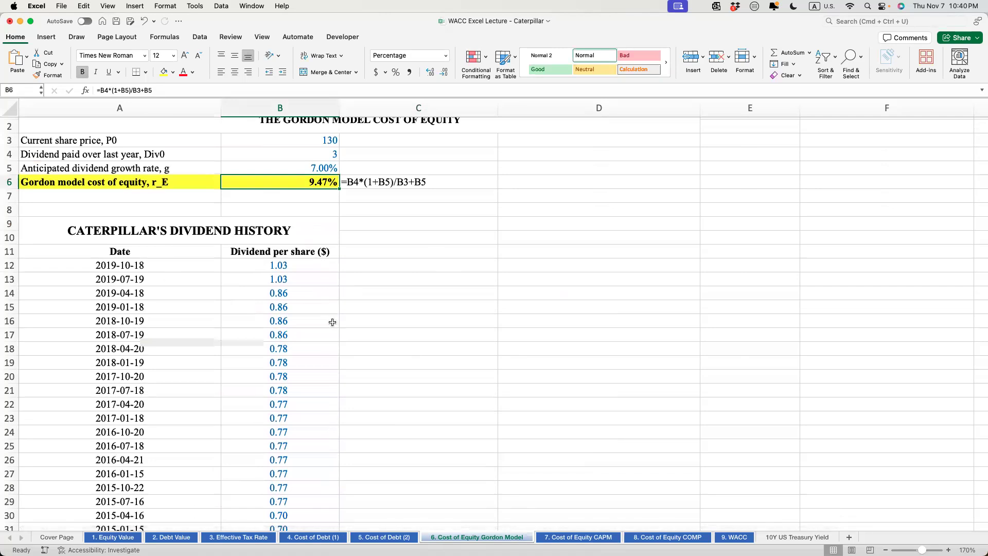
scroll(333, 322, "down", 20)
scroll(332, 322, "up", 6)
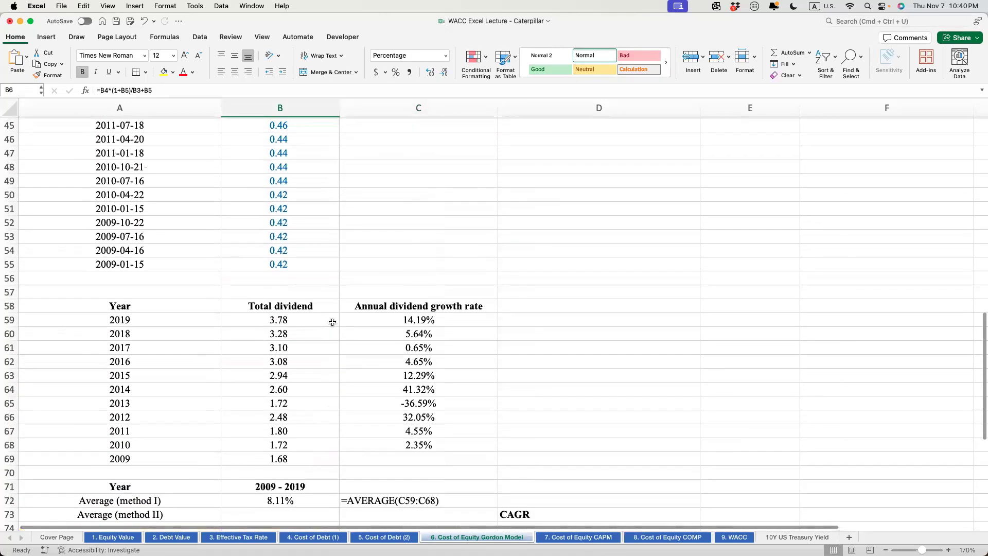
Step: Calculate the method II average growth rate (CAGR) in B73 with =(B59/B69)^(1/(A59-A69))-1
scroll(332, 322, "down", 3)
left_click(516, 401)
left_click(307, 401)
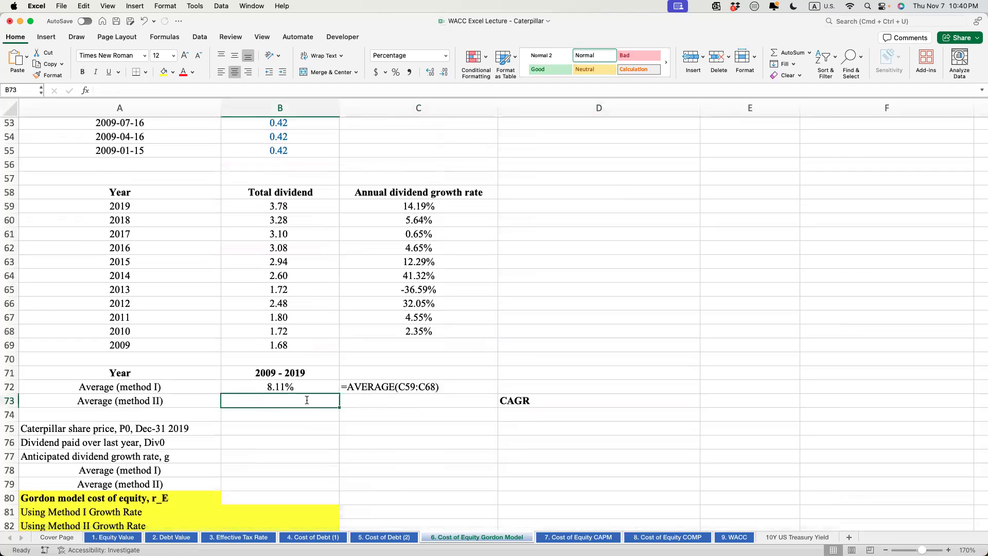
type("=(")
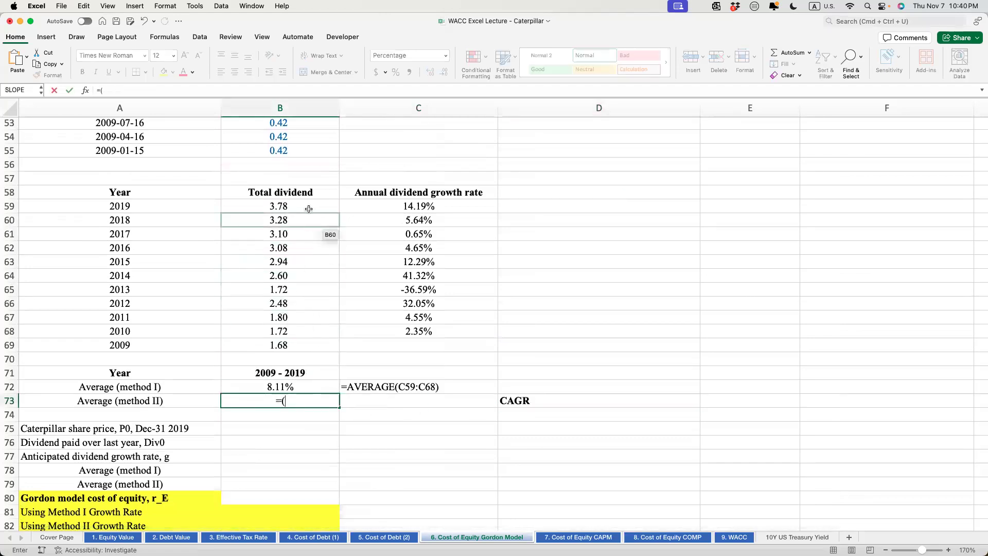
left_click(308, 208)
type("/")
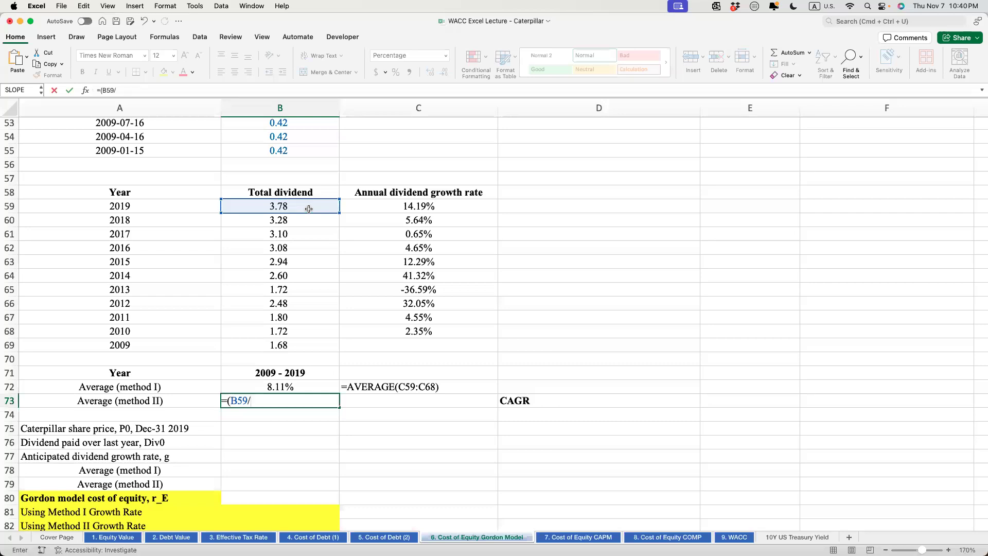
left_click(301, 348)
type(")^(1/(")
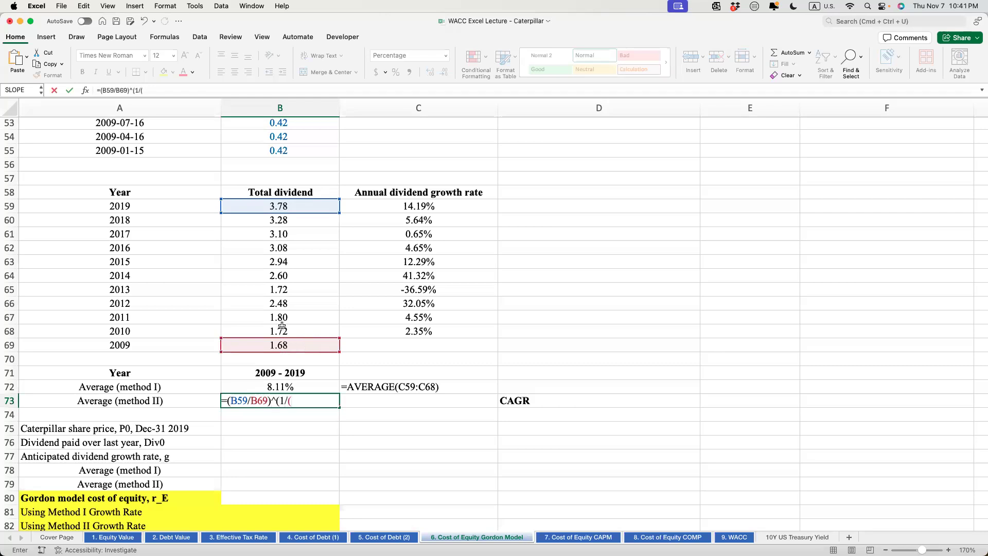
left_click(141, 204)
type("-")
left_click(153, 343)
type(")")
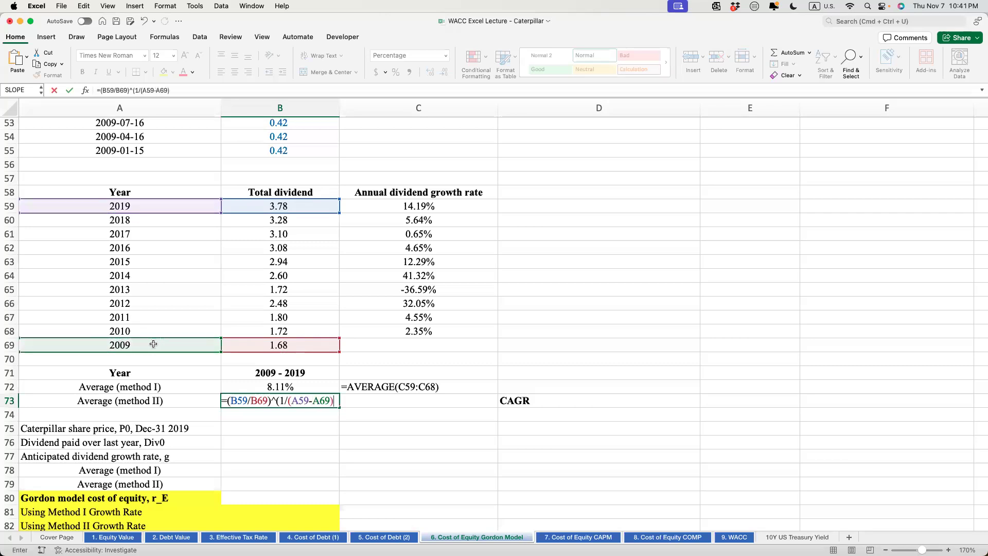
left_click_drag(291, 401, 332, 401)
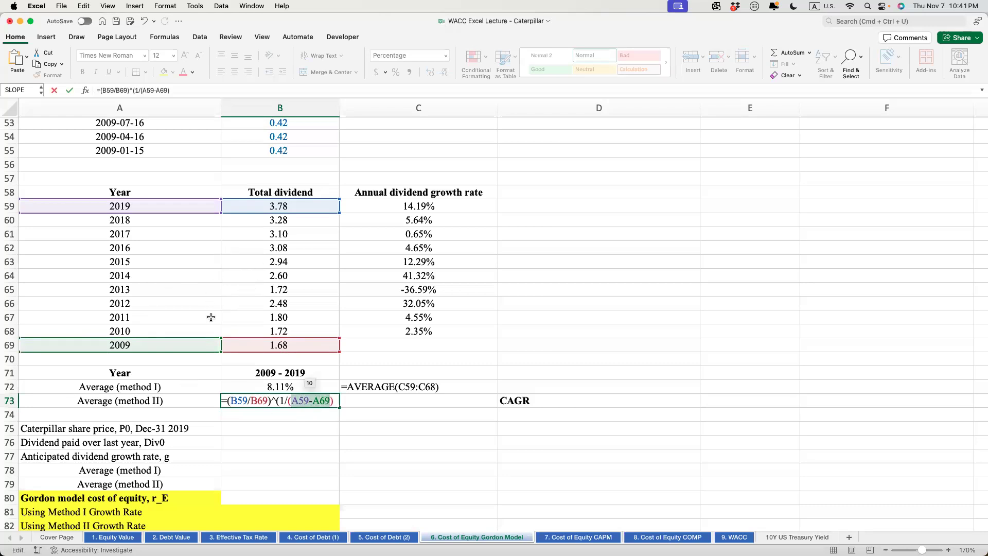
left_click(334, 401)
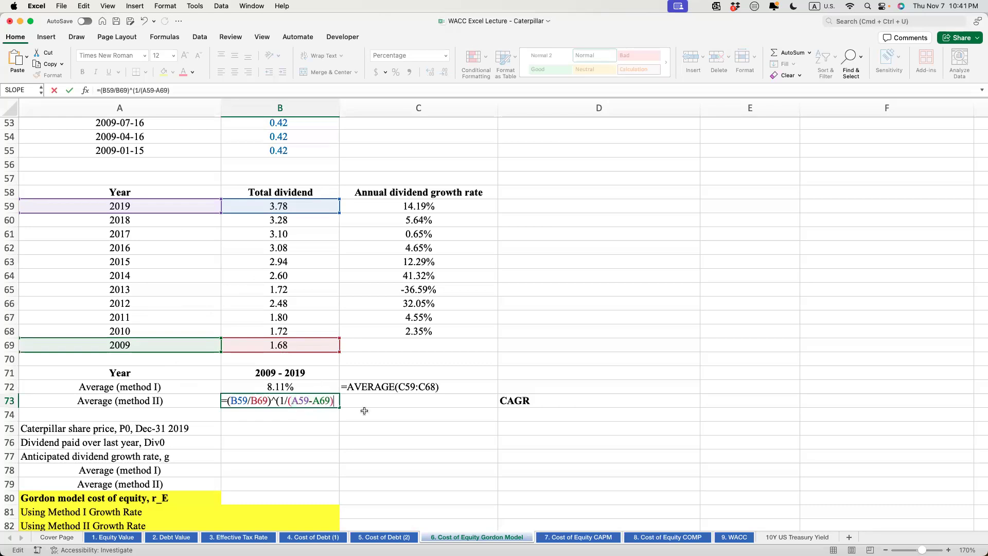
type("-")
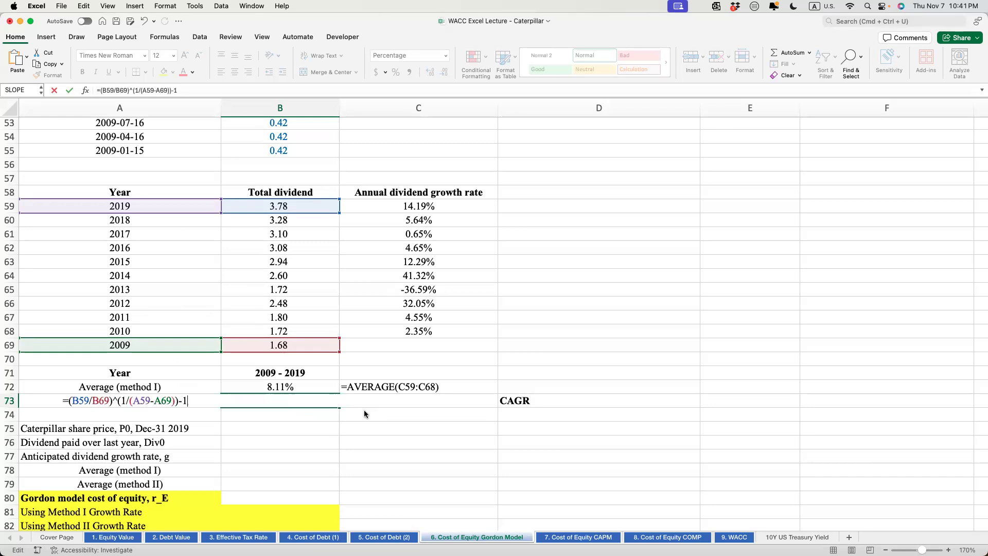
type("1")
key("Return")
Step: Copy the FORMULATEXT formula from C72 down to C73 to document the method II formula, and check B73
left_click(376, 402)
key("super+d")
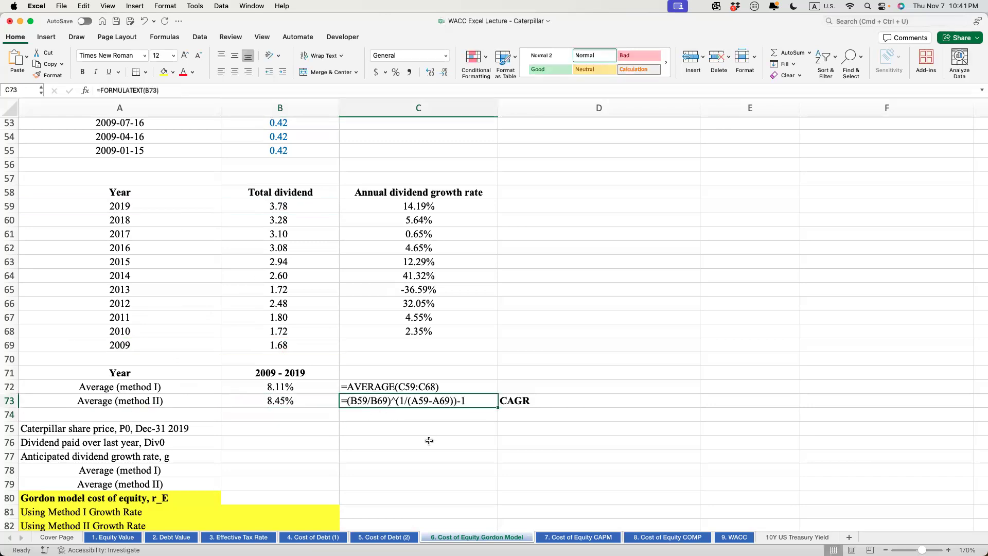
scroll(414, 432, "down", 1)
scroll(402, 426, "down", 3)
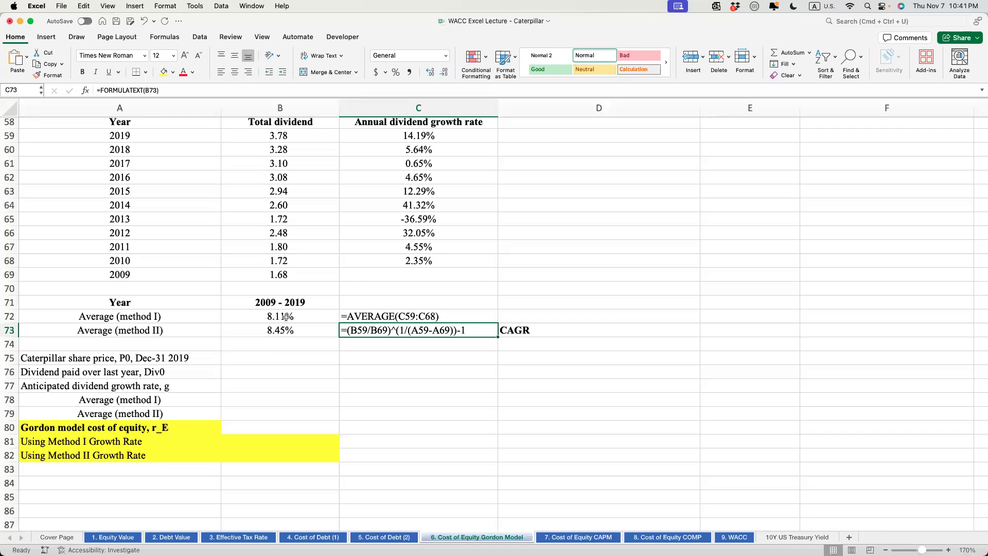
left_click(293, 332)
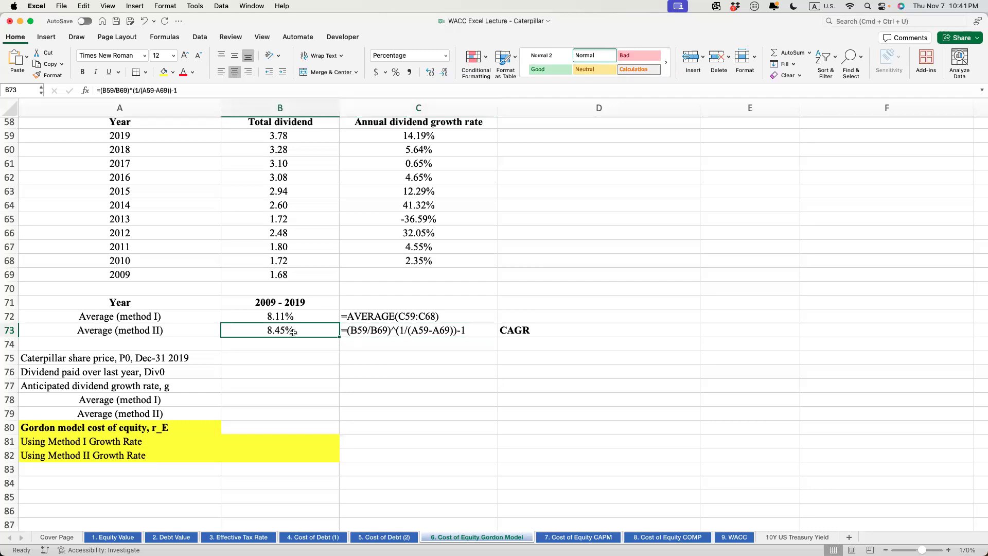
Step: Review the annual growth rates in C59:C68, the two averages in B72:B73 and the cost of equity cells B81:B82
scroll(292, 332, "up", 1)
left_click(299, 339)
left_click_drag(421, 163, 436, 282)
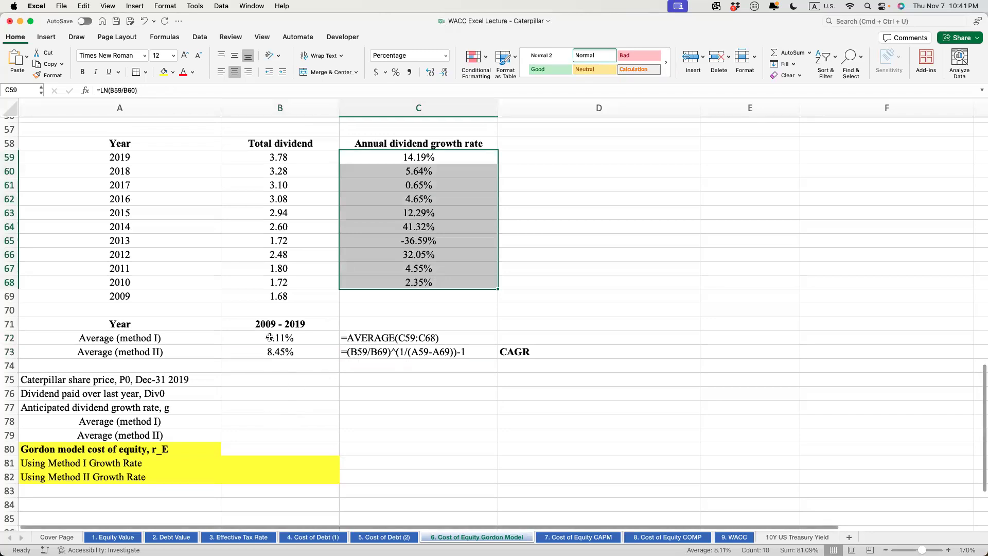
left_click_drag(272, 337, 275, 350)
left_click_drag(266, 467, 270, 476)
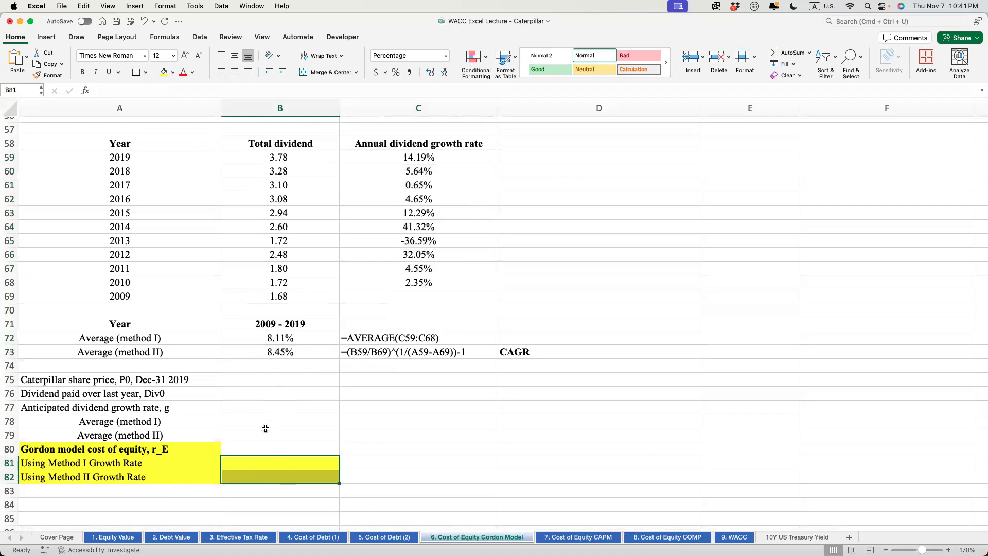
left_click(282, 381)
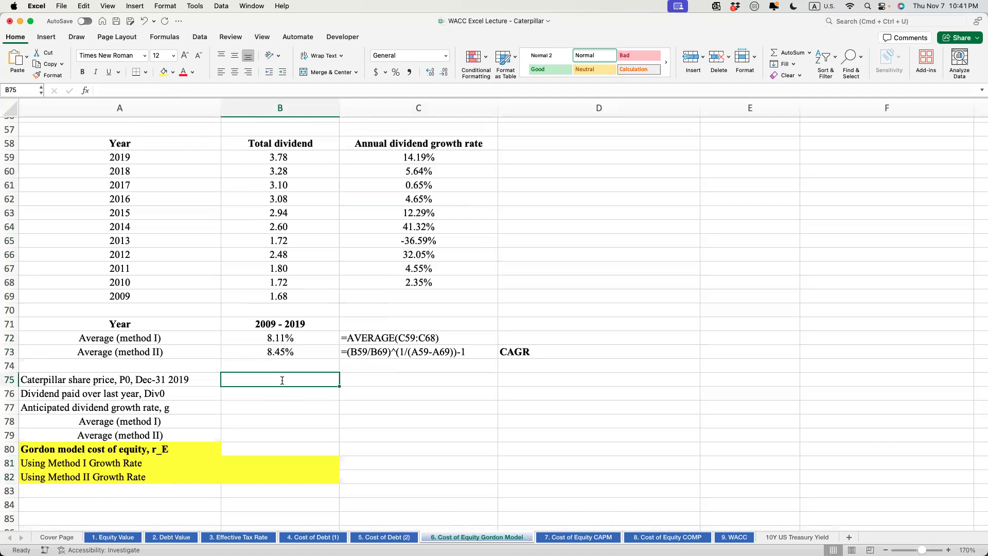
type("=")
key("Escape")
Step: Review the Gordon model example in B3:B6: share price, last dividend, growth rate and the cost of equity formula
scroll(337, 334, "up", 20)
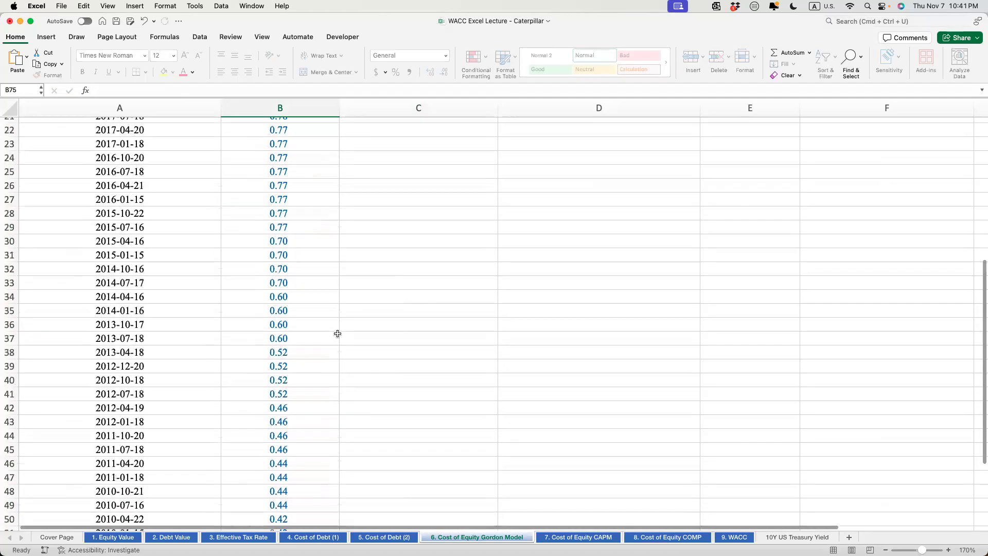
left_click(316, 200)
left_click(318, 155)
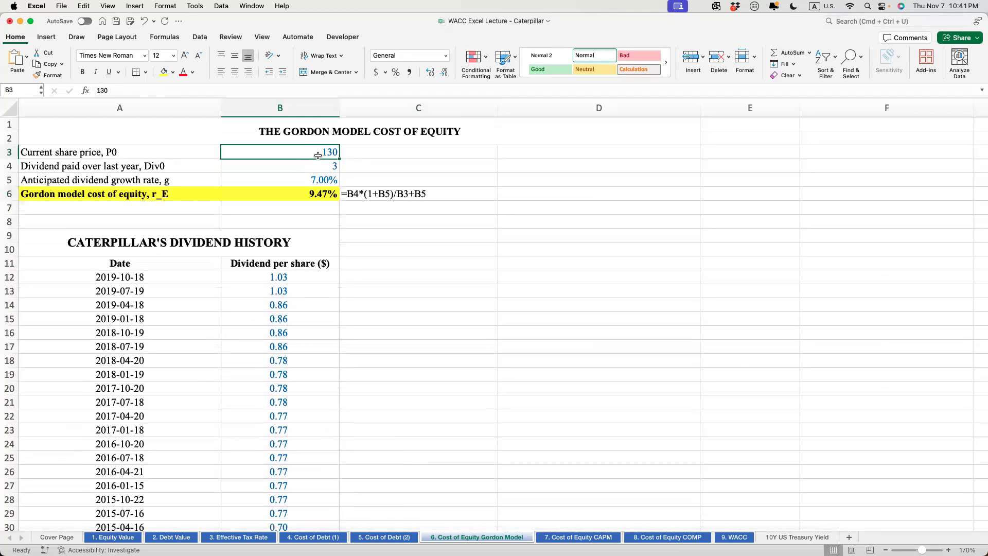
left_click(320, 169)
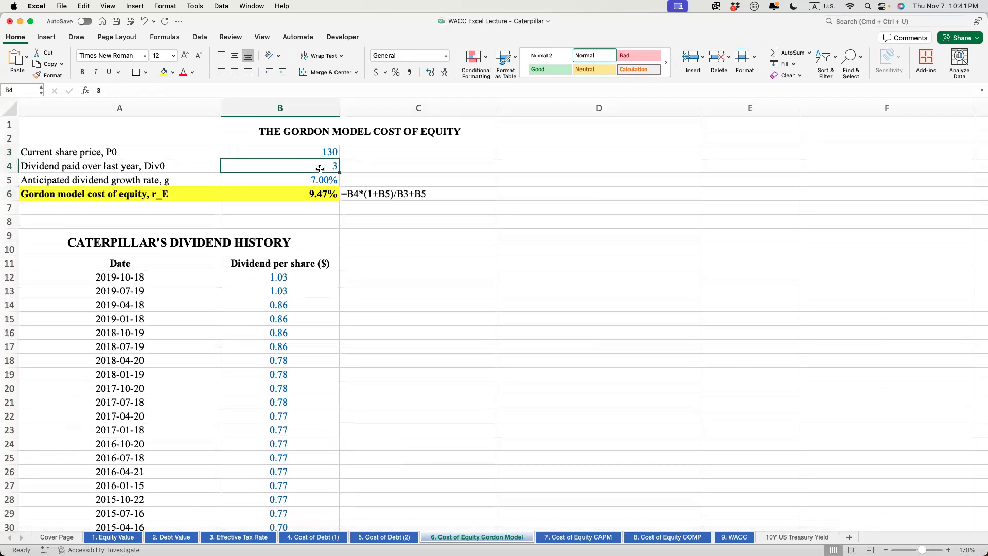
left_click(321, 182)
left_click(317, 198)
scroll(320, 442, "down", 15)
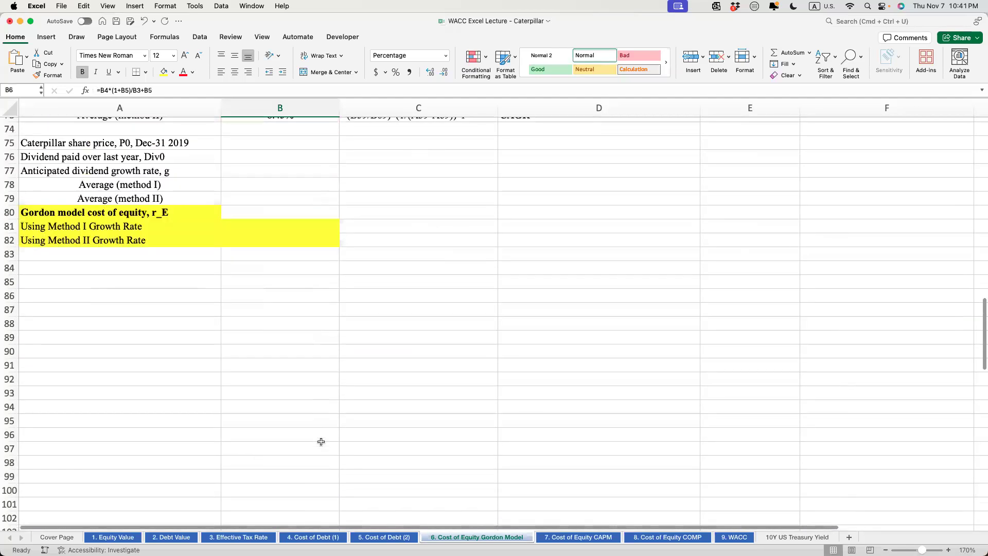
Step: Link Caterpillar's share price in B75 to the 31 December 2019 price in B5 of the 1. Equity Value sheet
scroll(322, 442, "up", 5)
left_click(324, 320)
type("=")
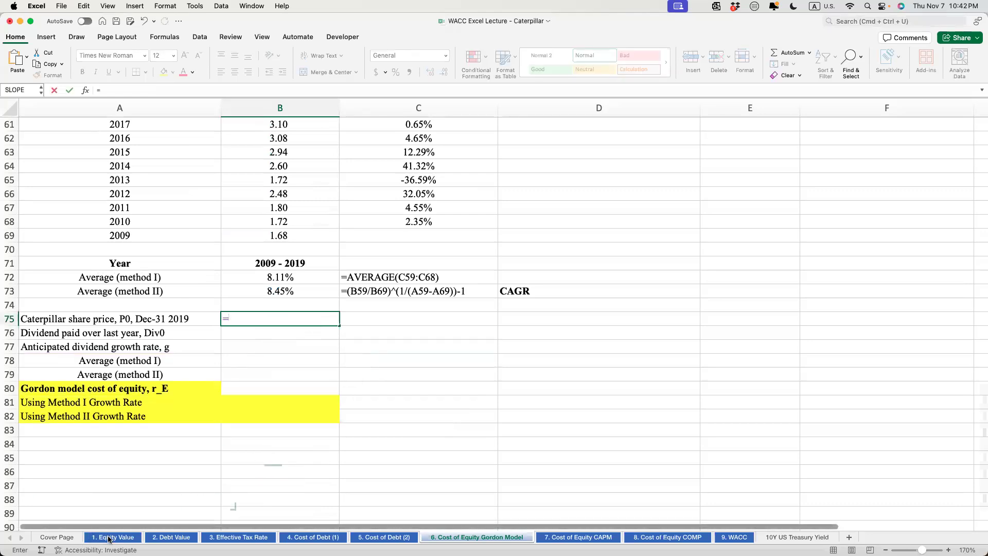
left_click(108, 538)
left_click(259, 181)
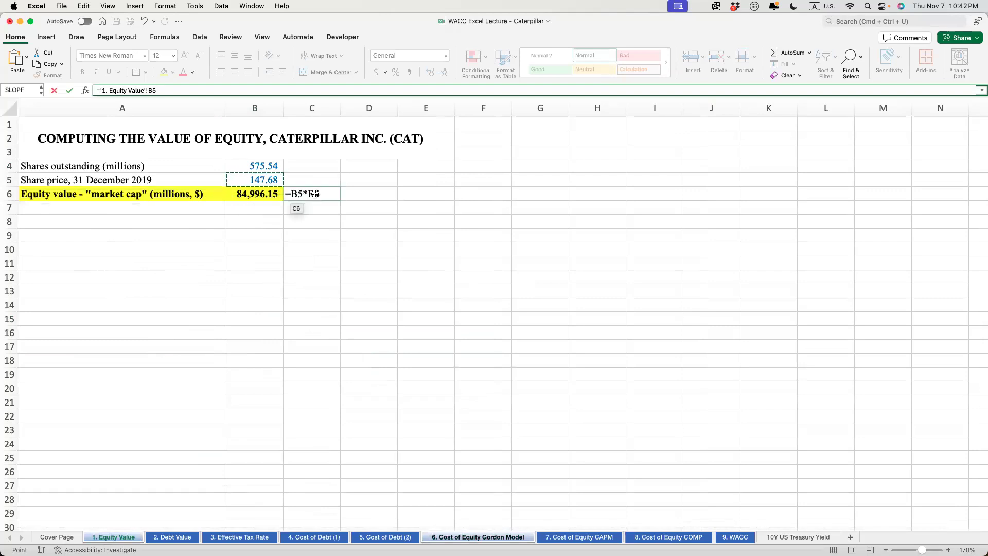
key("Return")
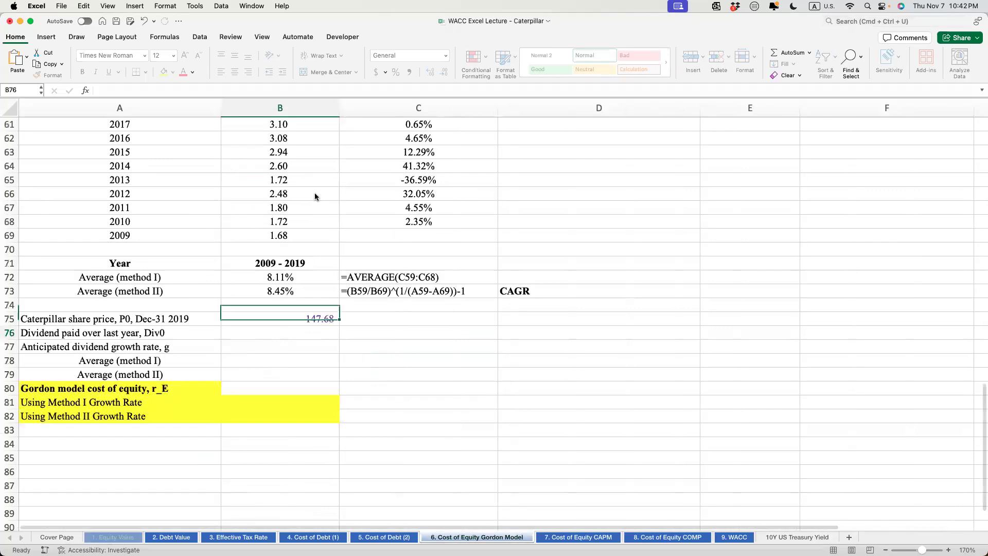
Step: Link the dividend paid over last year in B76 to the 2019 total dividend in B59
type("=")
scroll(365, 353, "up", 5)
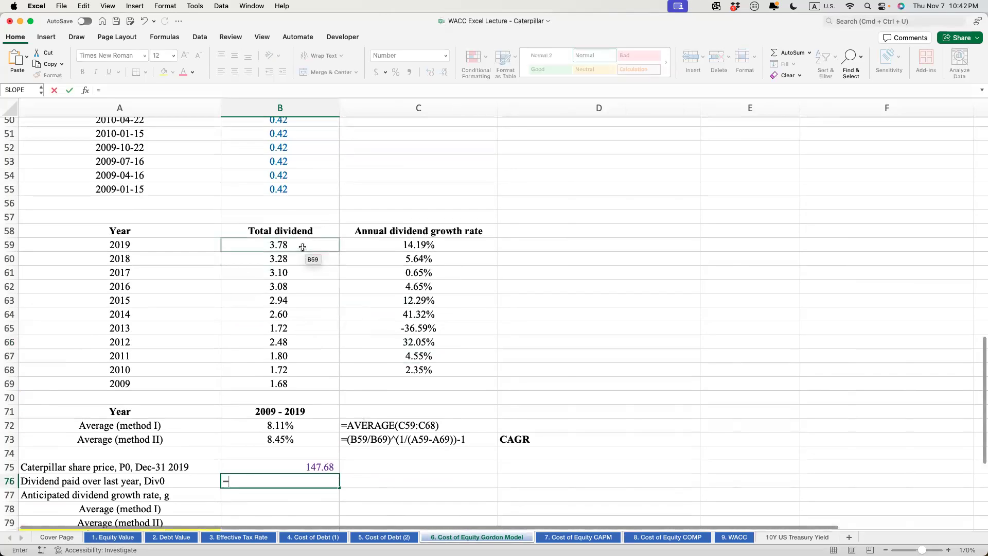
left_click(302, 247)
key("Return")
scroll(360, 352, "down", 3)
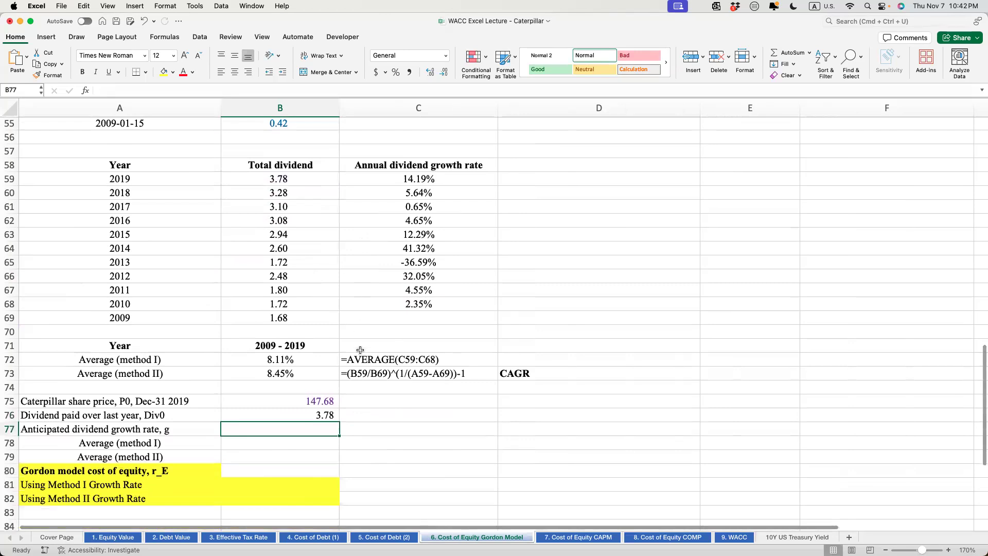
Step: Link the anticipated growth rates in B78 and B79 to the method I and method II averages in B72 and B73
scroll(361, 349, "down", 1)
left_click(315, 419)
type("=")
left_click(291, 336)
key("Return")
type("=")
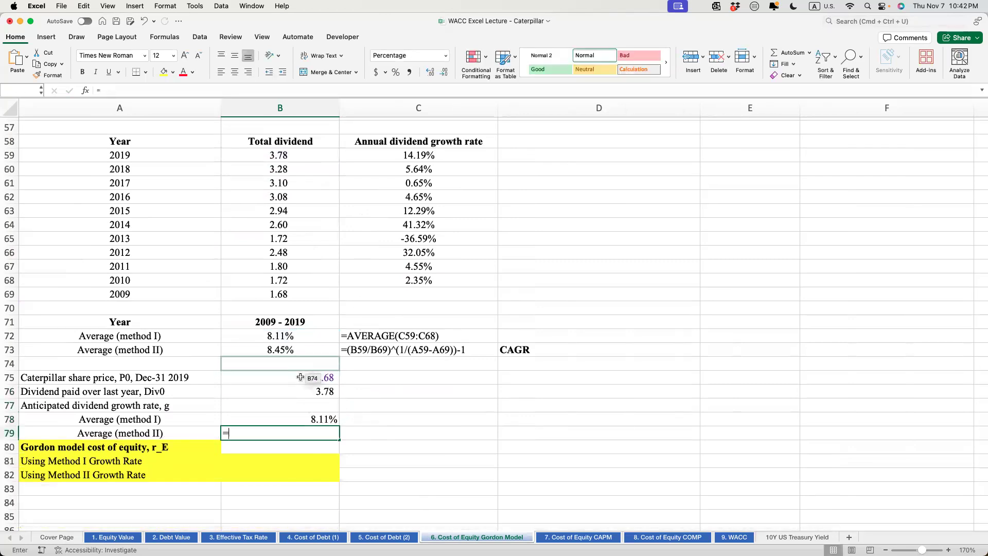
left_click(263, 351)
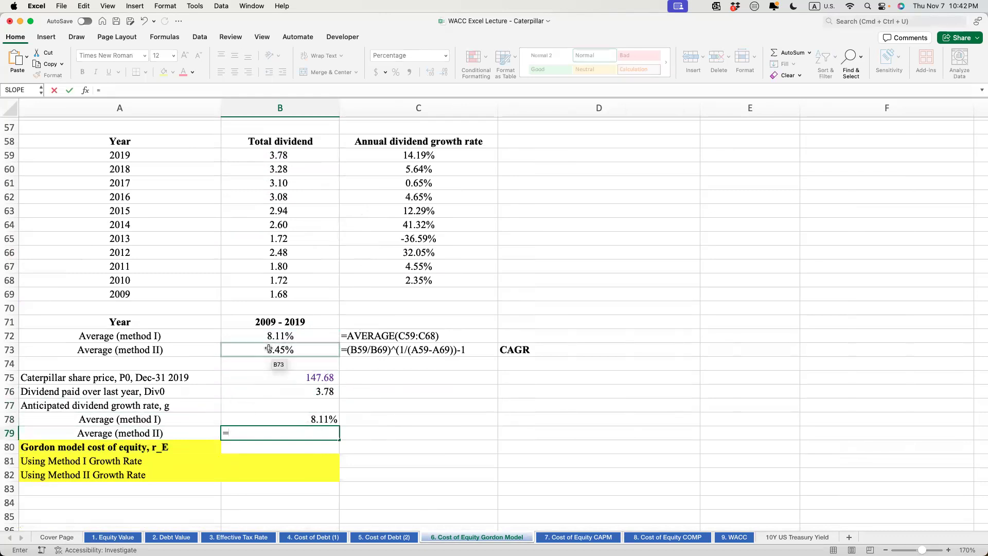
key("Return")
Step: Calculate the Gordon model cost of equity with the method I growth rate in B81 as =B76*(1+B78)/B75+B78
left_click(308, 460)
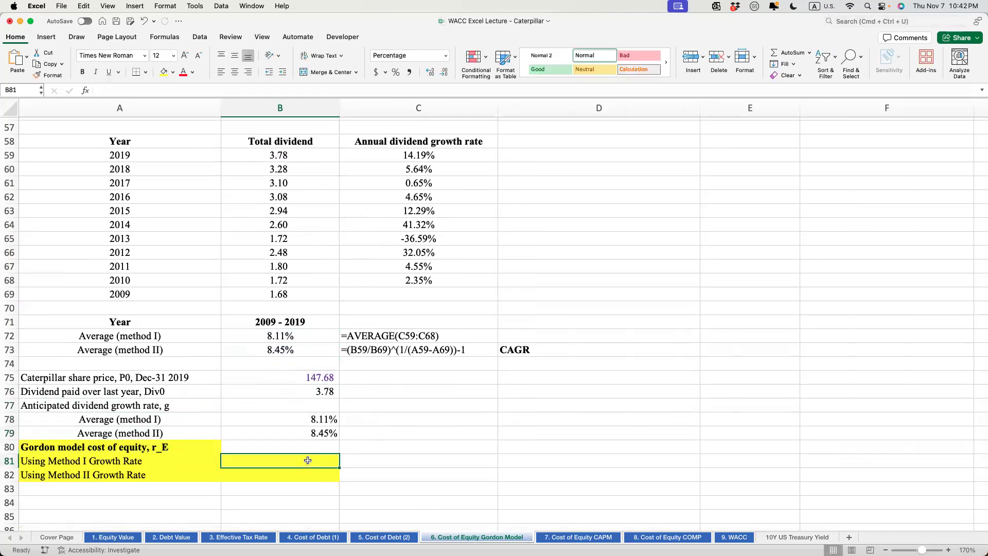
left_click(317, 419)
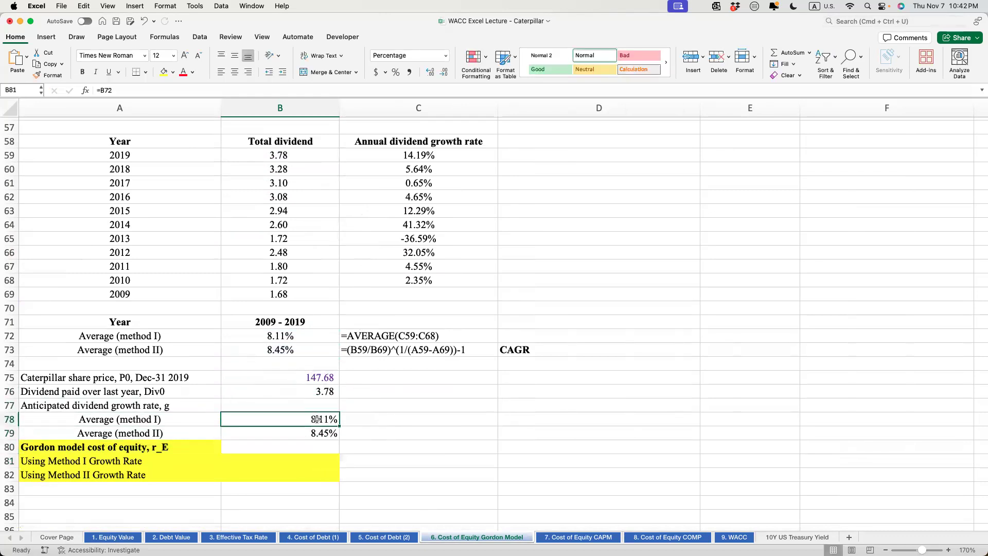
left_click(322, 462)
type("=")
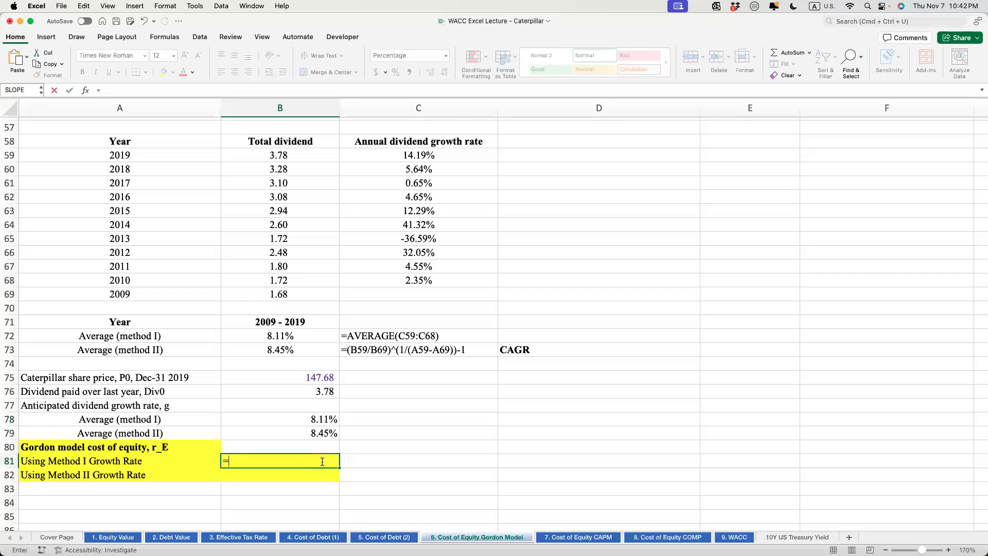
left_click(313, 391)
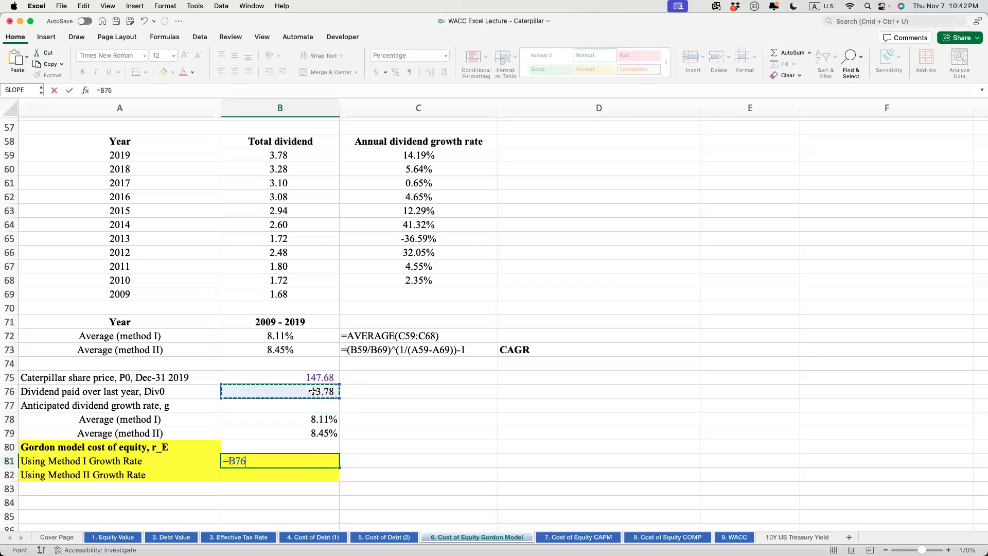
type("*")
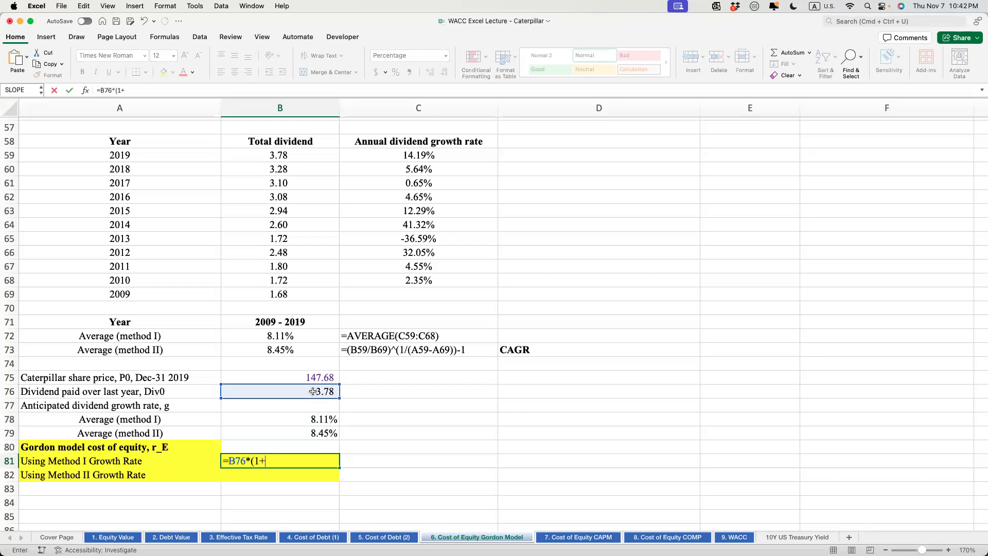
left_click(317, 419)
type(")/")
left_click(316, 376)
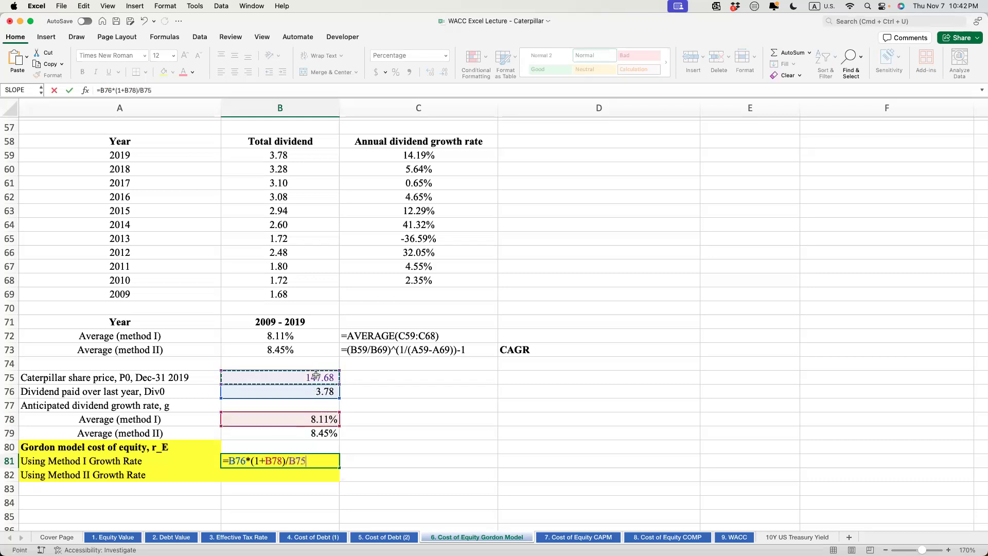
type("+")
left_click(318, 418)
key("Return")
Step: Display the method I cost of equity formula as text in C81 using FORMULATEXT on B81
key("Tab")
type("=formu")
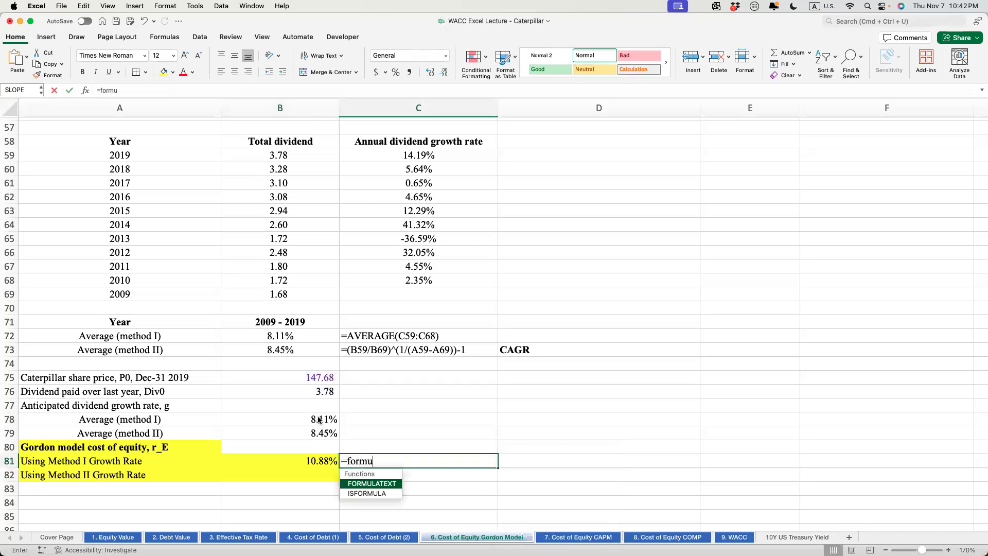
key("Tab")
type("B81)")
key("Return")
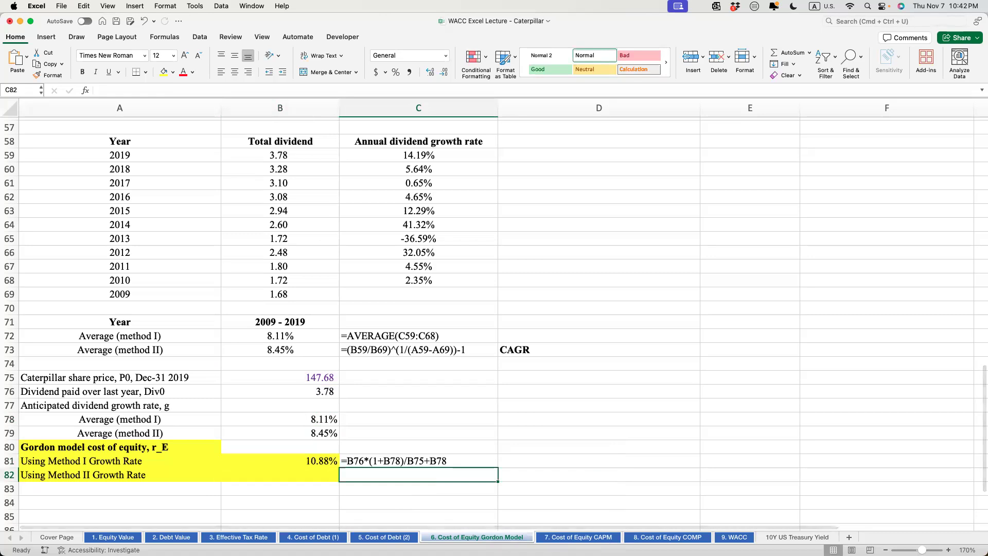
left_click(307, 474)
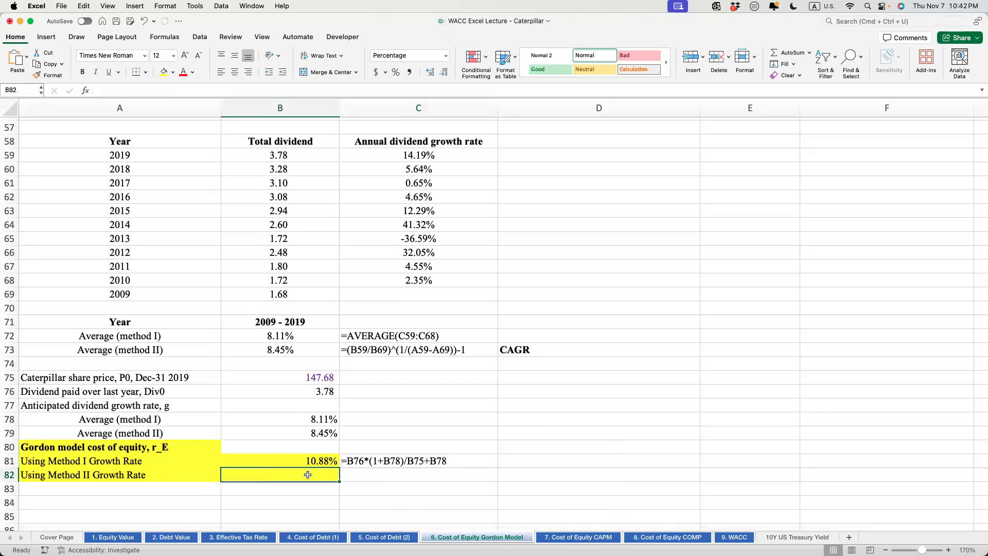
key("Up")
key("Up")
key("Up")
key("Up")
key("Up")
key("Up")
key("Up")
key("Up")
key("Up")
Step: Calculate the Gordon model cost of equity with the method II growth rate in B82 as =B76*(1+B79)/B75+B79
left_click(321, 480)
type("=")
left_click(320, 392)
type("*")
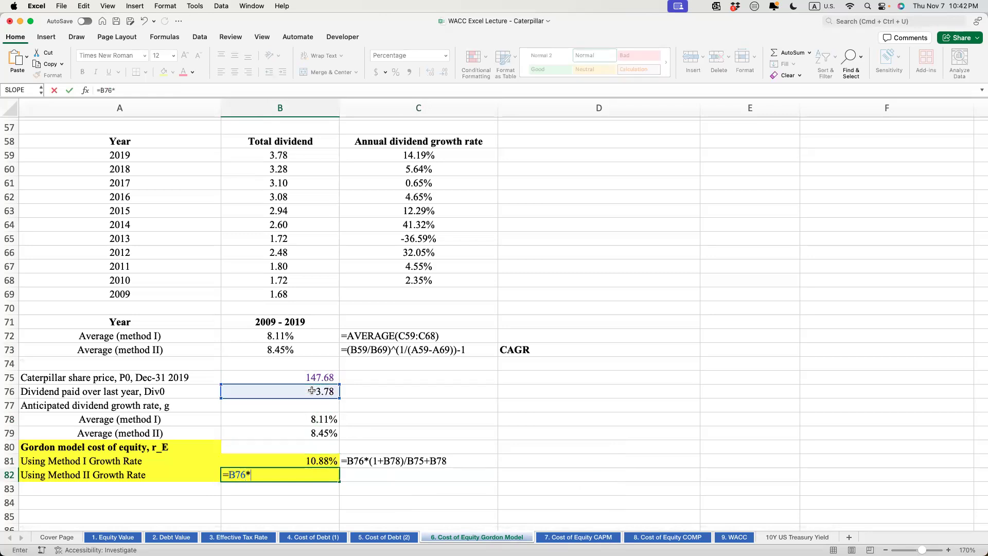
type("(1+")
left_click(317, 435)
type(")/")
left_click(312, 378)
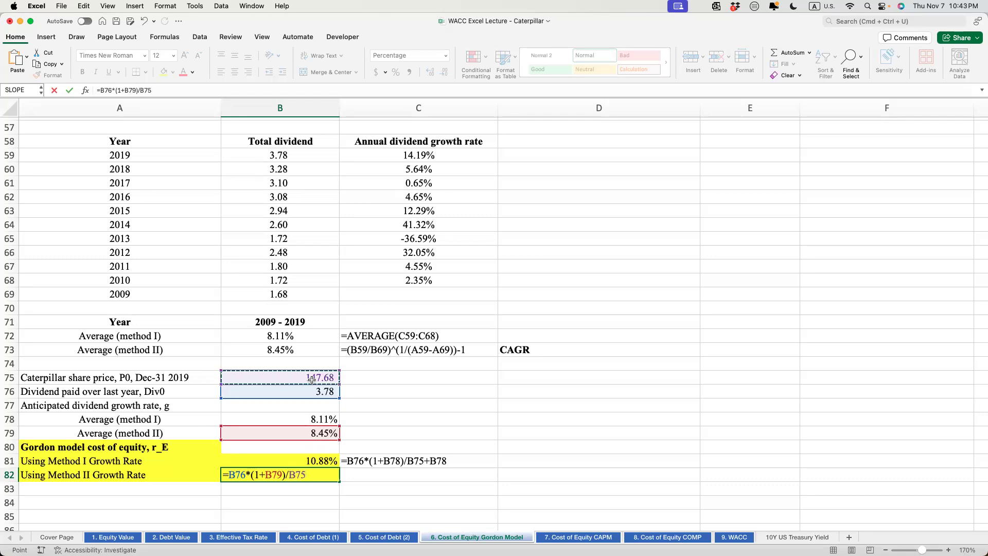
type("+")
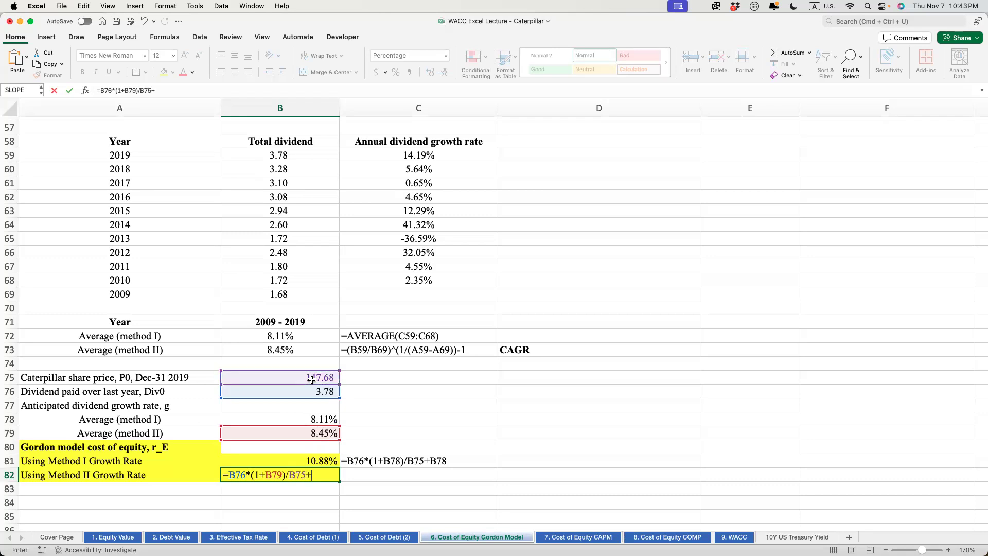
left_click(329, 432)
key("Return")
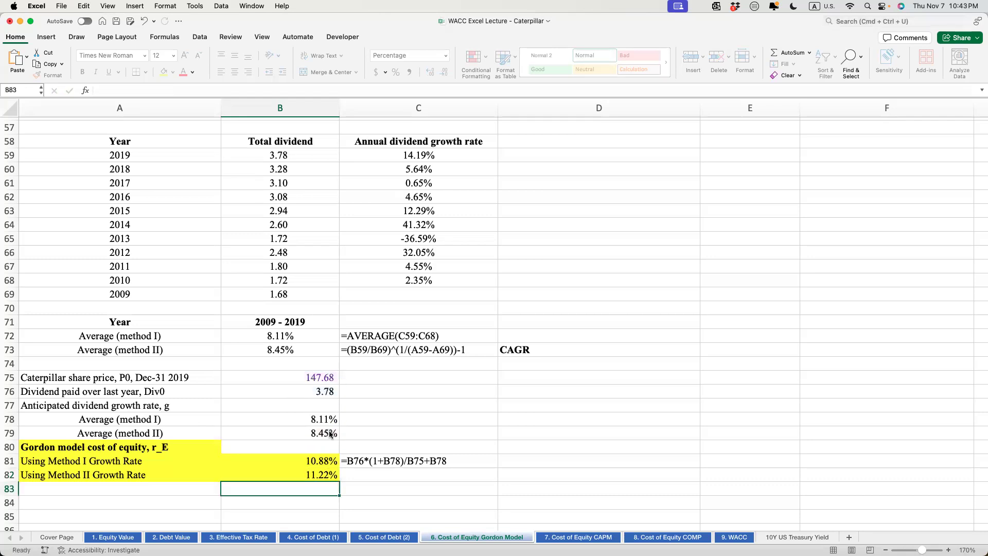
Step: Fill the FORMULATEXT formula from C81 down to C82 to document the method II cost of equity formula
left_click(354, 478)
key("ctrl+d")
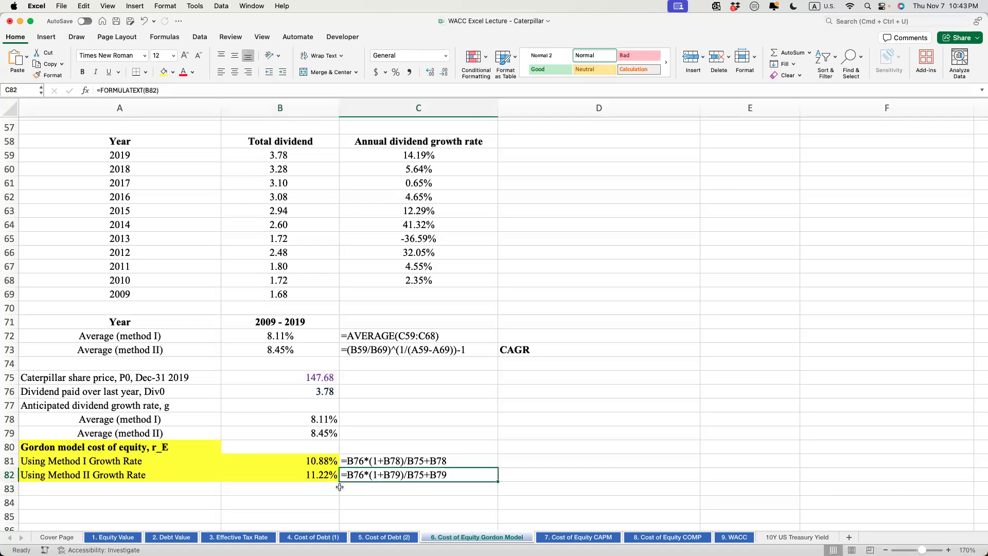
left_click(344, 491)
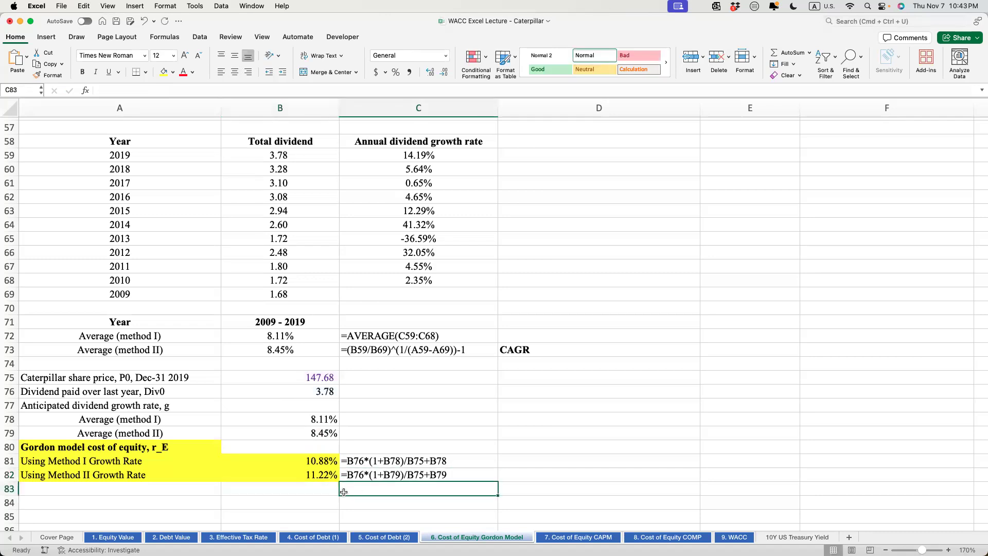
Step: Open the 7. Cost of Equity CAPM sheet and examine its cost of equity calculation section and the Security Market Line formula
scroll(204, 306, "up", 1)
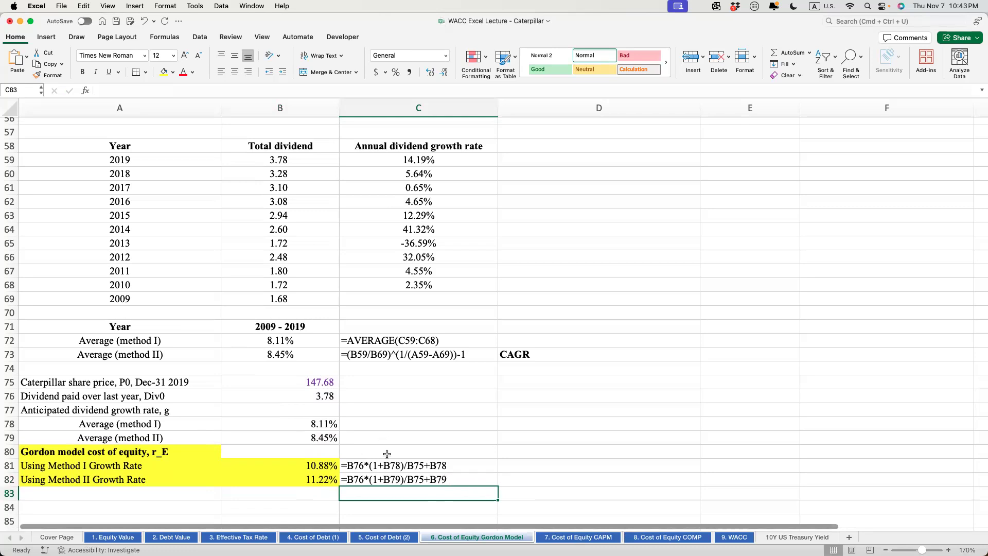
scroll(372, 442, "up", 5)
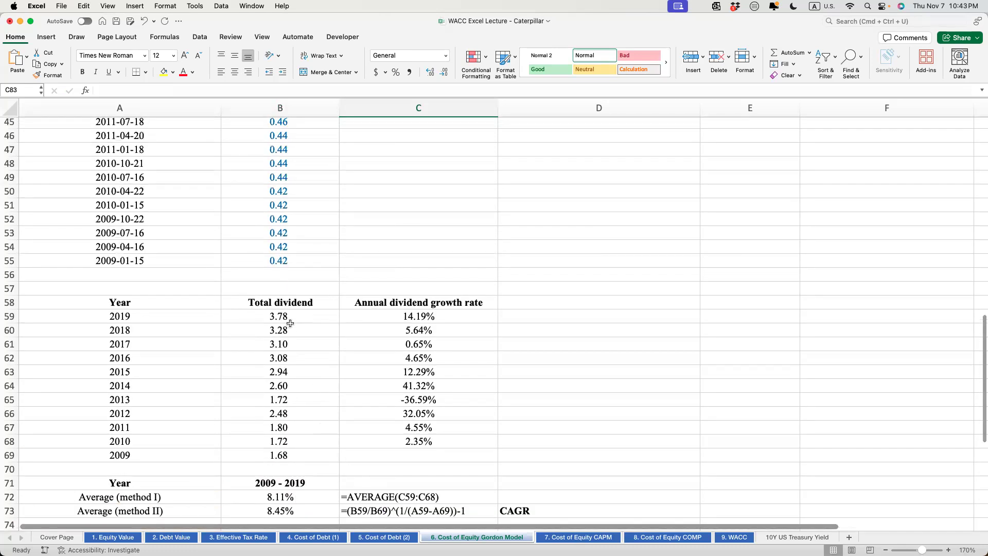
left_click(571, 537)
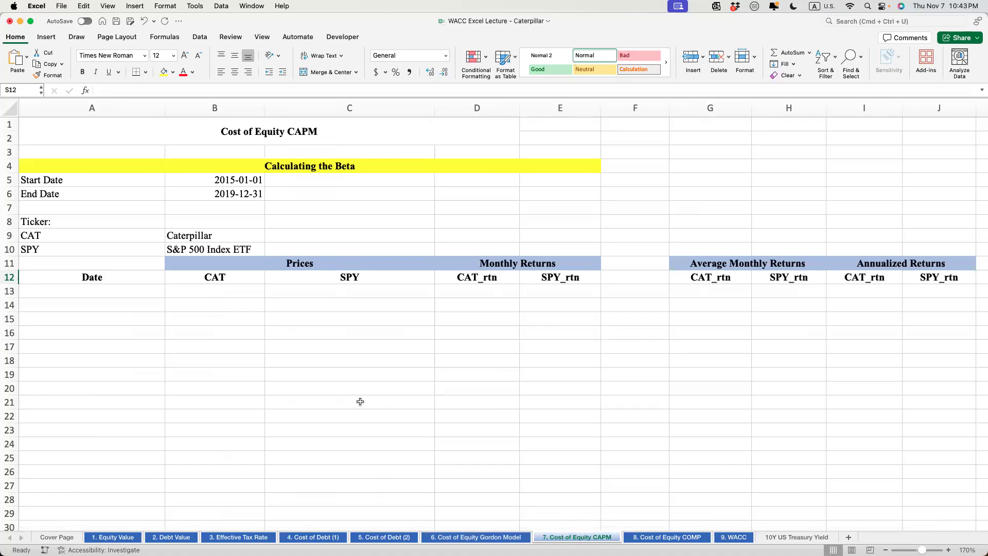
scroll(361, 401, "down", 10)
scroll(363, 462, "down", 20)
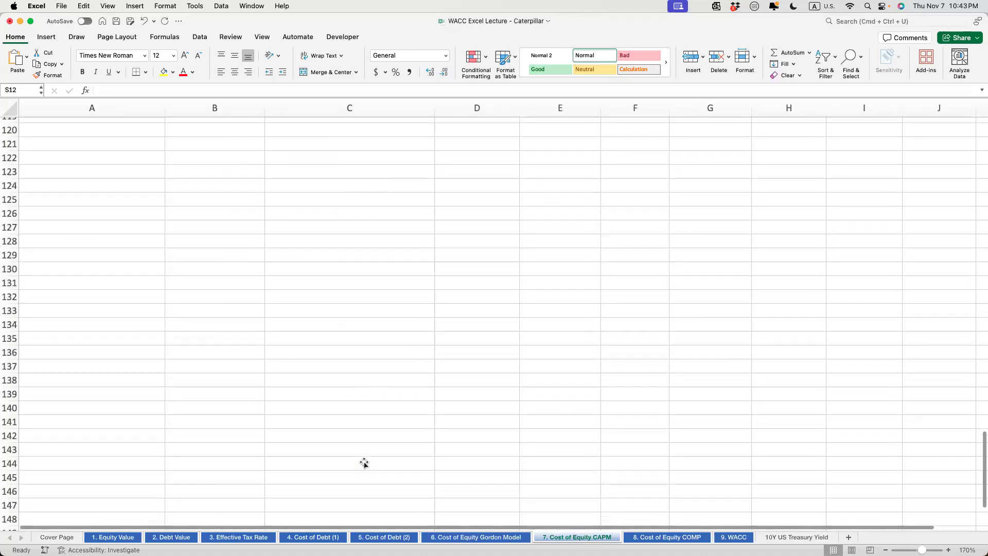
scroll(364, 463, "up", 10)
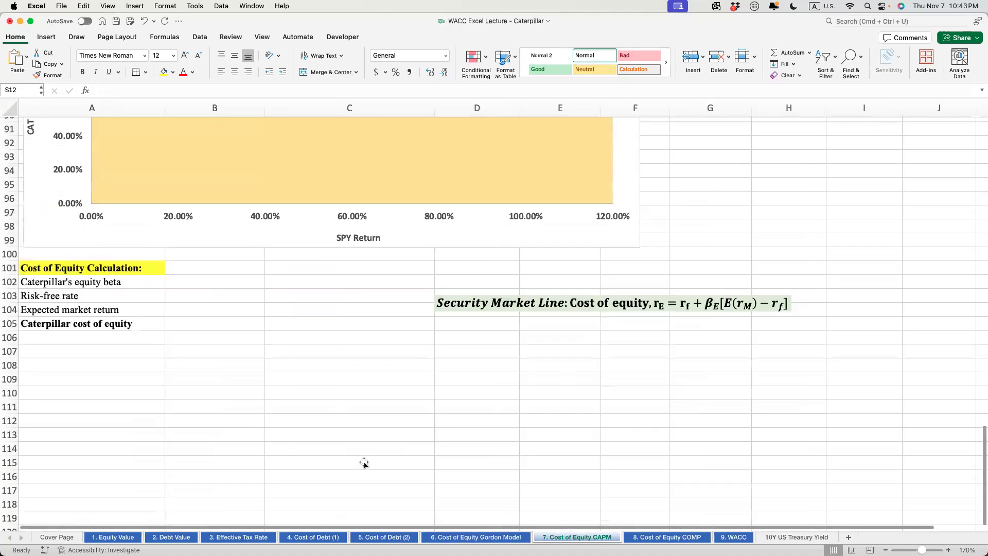
left_click(654, 304)
left_click(675, 321)
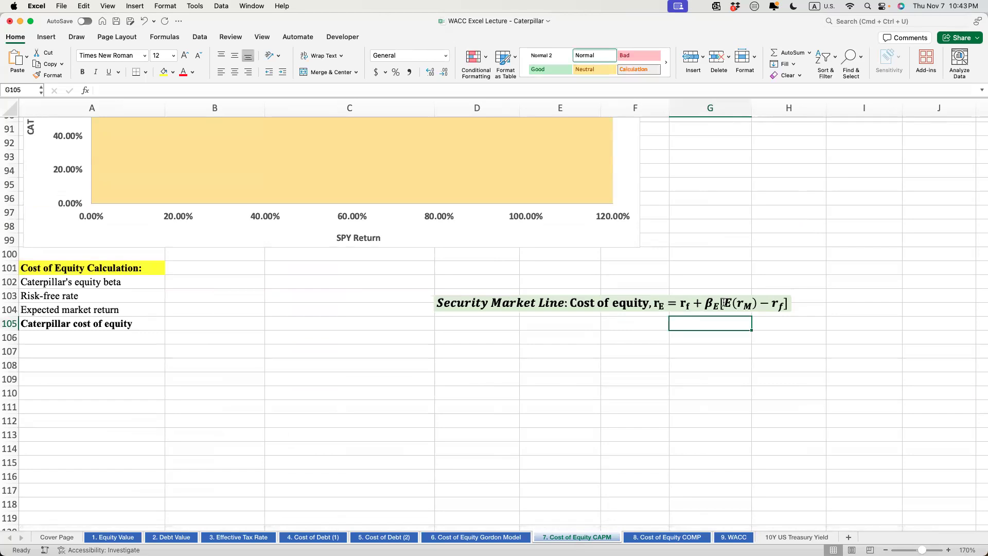
Step: Examine the expected market return, market risk premium and risk-free rate terms in the Security Market Line formula
left_click(741, 304)
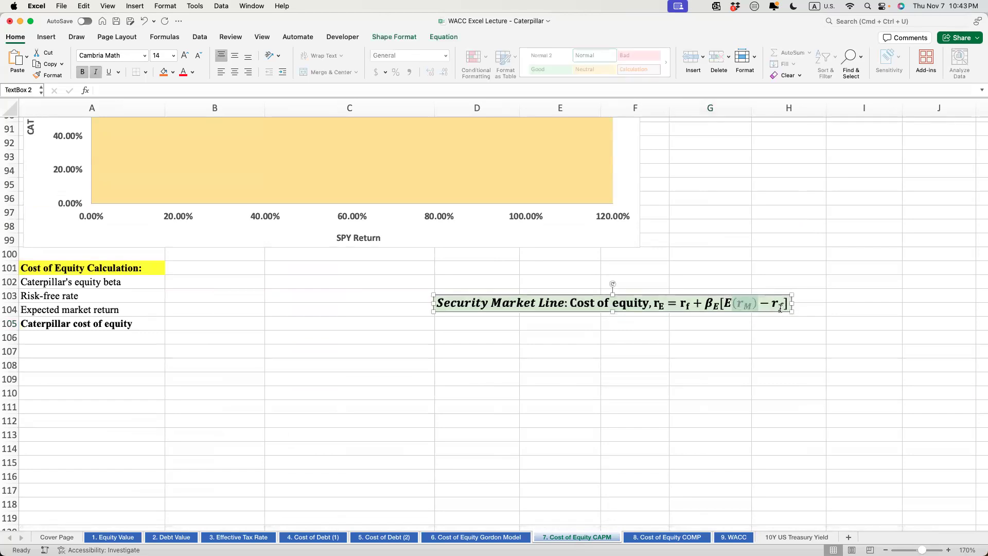
left_click_drag(730, 343, 733, 348)
left_click(760, 350)
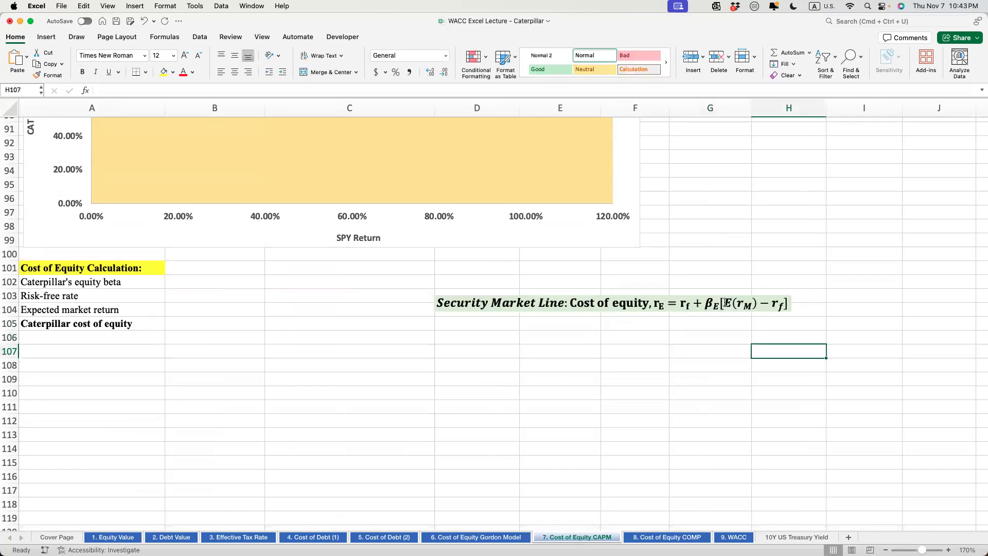
left_click_drag(723, 304, 778, 306)
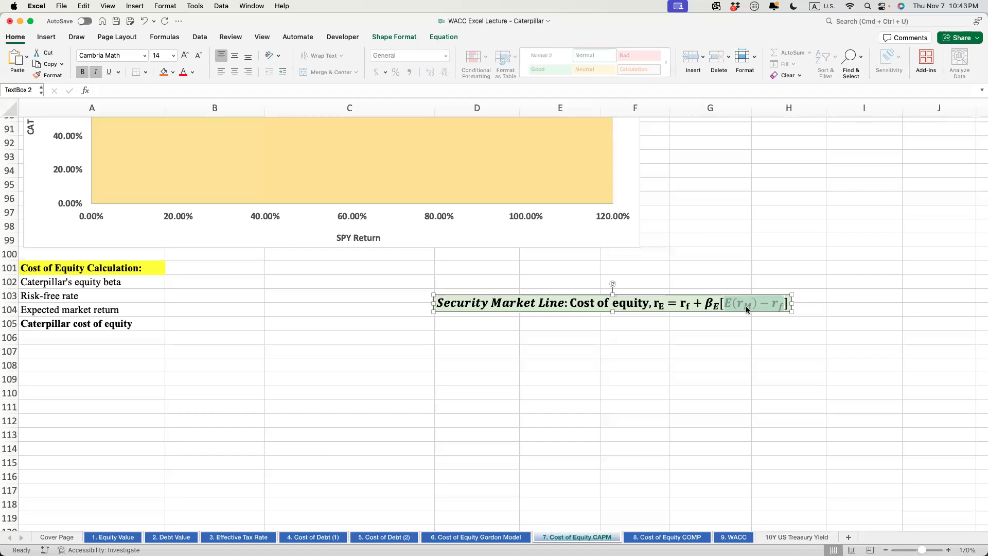
left_click(619, 388)
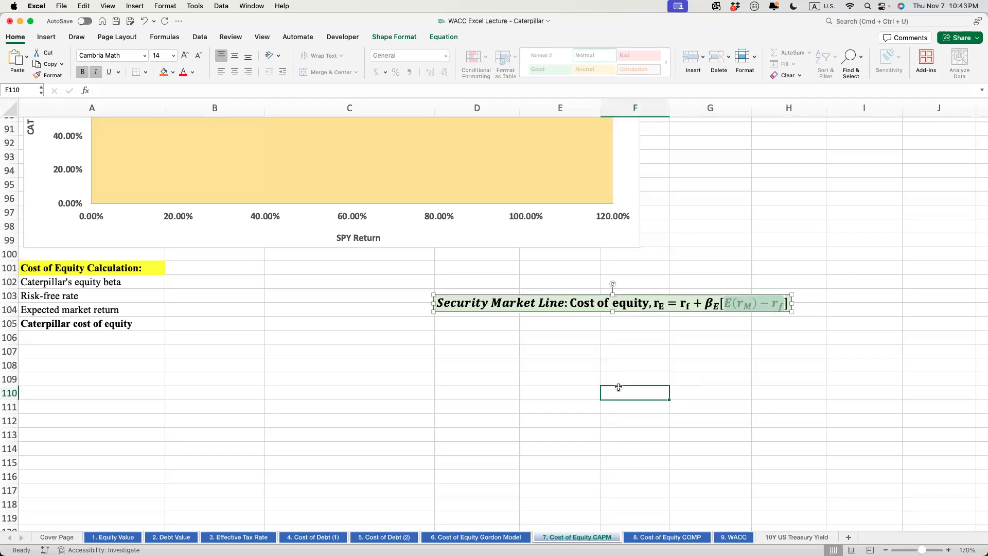
left_click(682, 304)
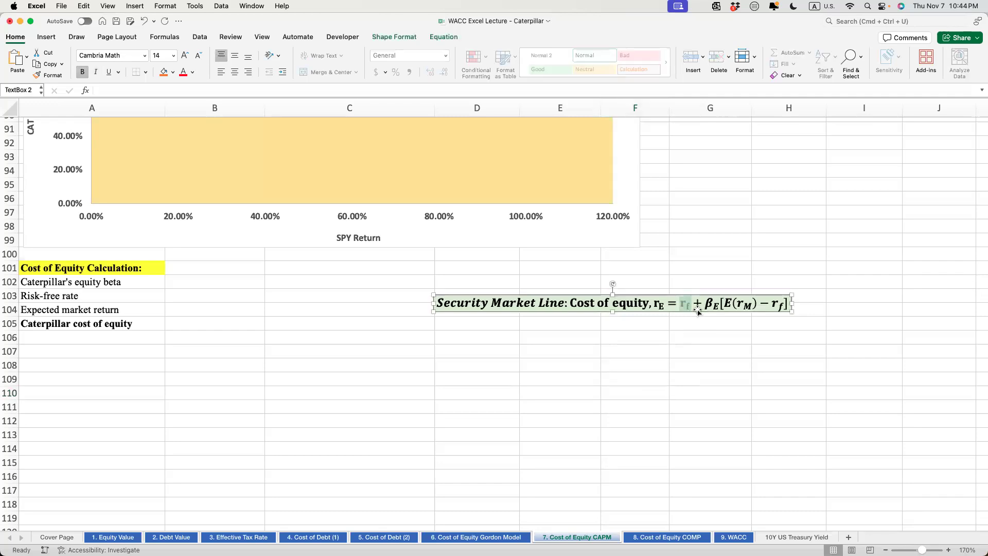
Step: Check the 10-year Treasury risk-free rate on the 4. Cost of Debt (1) sheet, and return to the CAPM formula's expected market return term
left_click(329, 537)
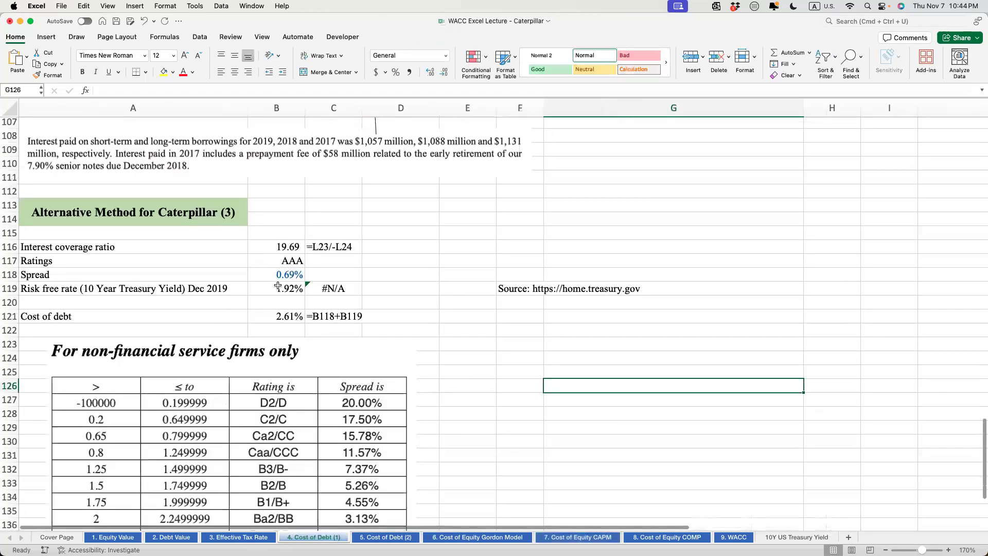
left_click(273, 286)
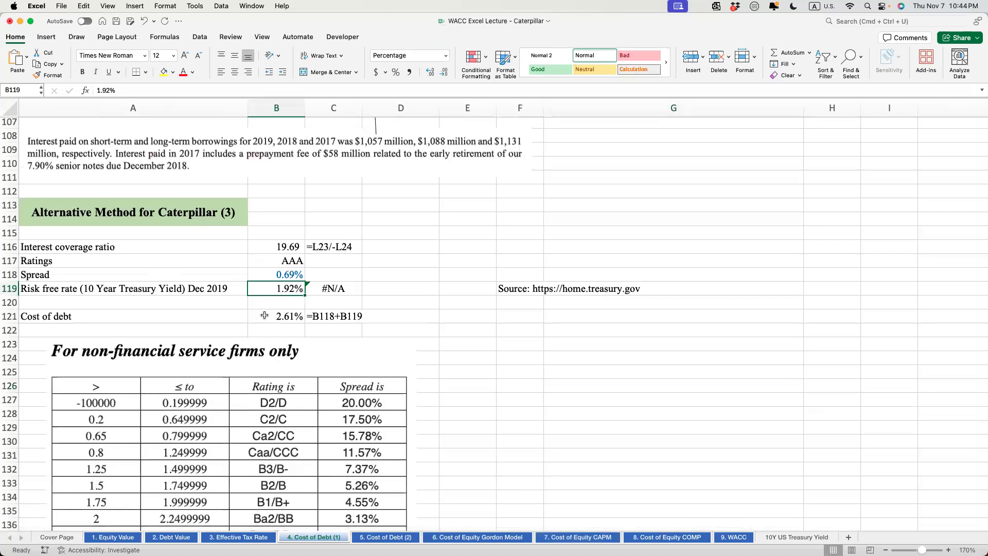
left_click(597, 538)
left_click(686, 304)
left_click(725, 304)
left_click_drag(706, 304, 747, 305)
key("super+b")
key("super+b")
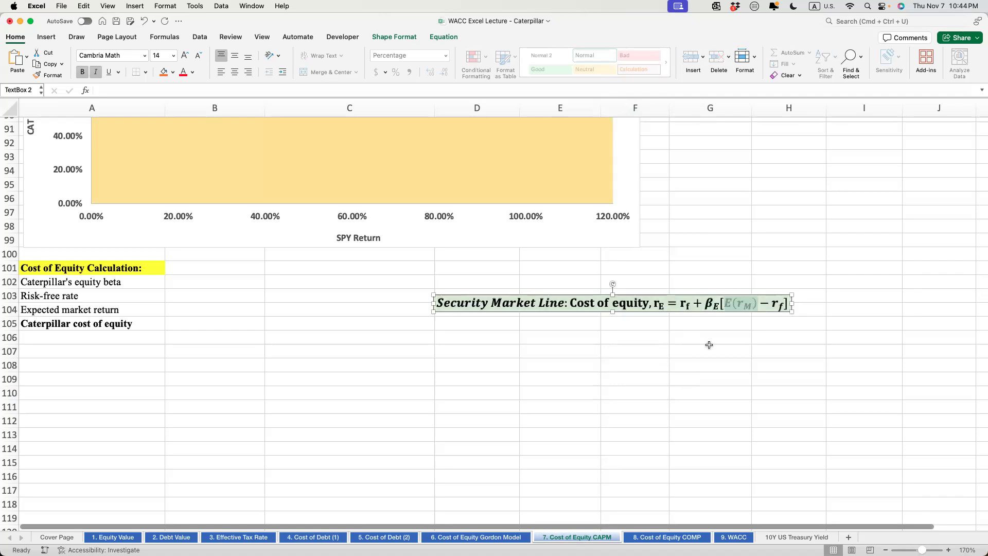
left_click(708, 346)
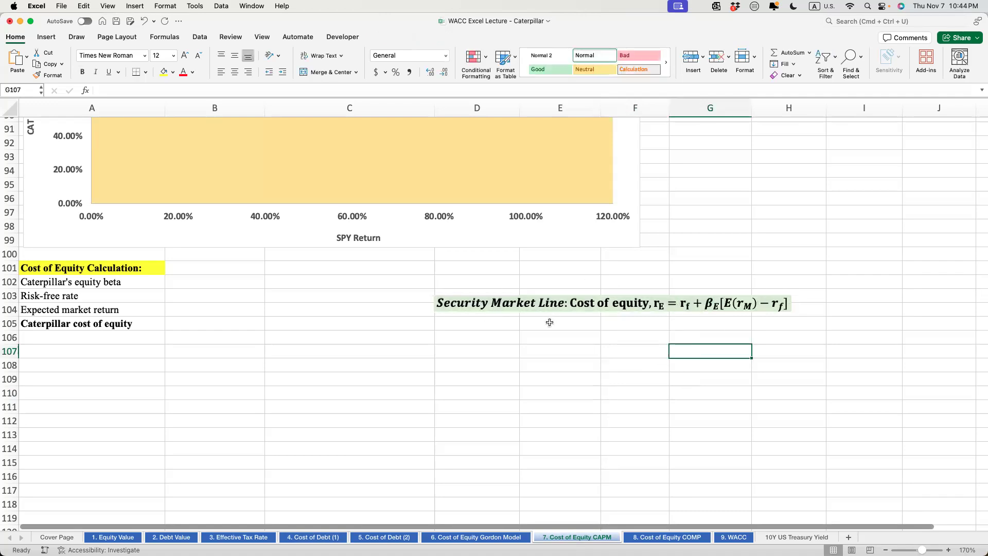
Step: Examine the beta section of the CAPM sheet, from the date, price and return columns to the two beta calculation methods
scroll(510, 439, "up", 20)
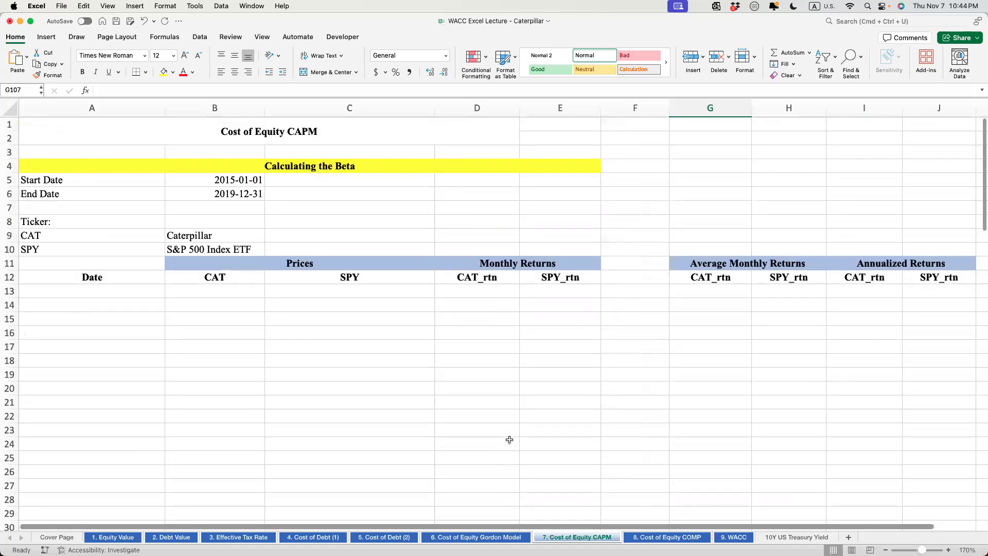
left_click(96, 285)
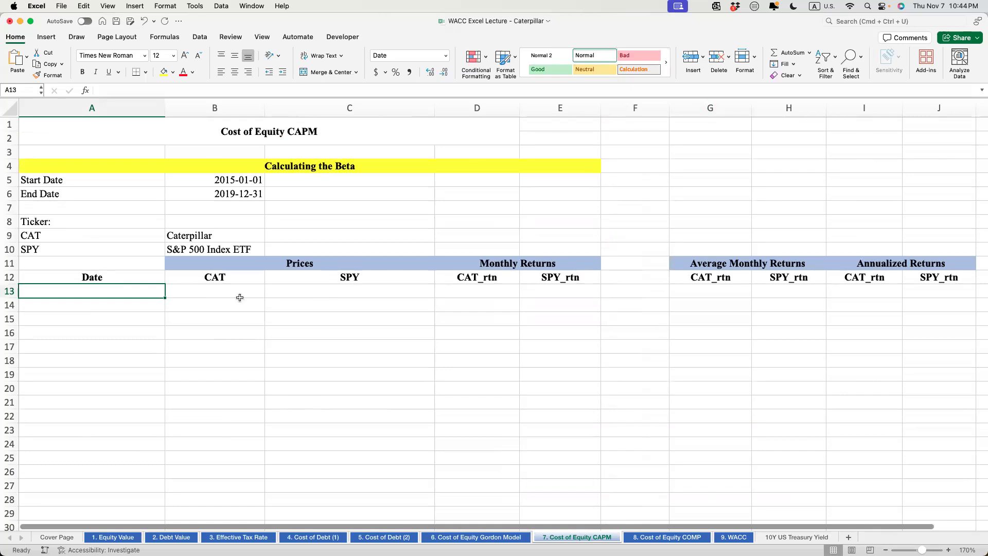
scroll(447, 421, "down", 5)
scroll(447, 421, "down", 10)
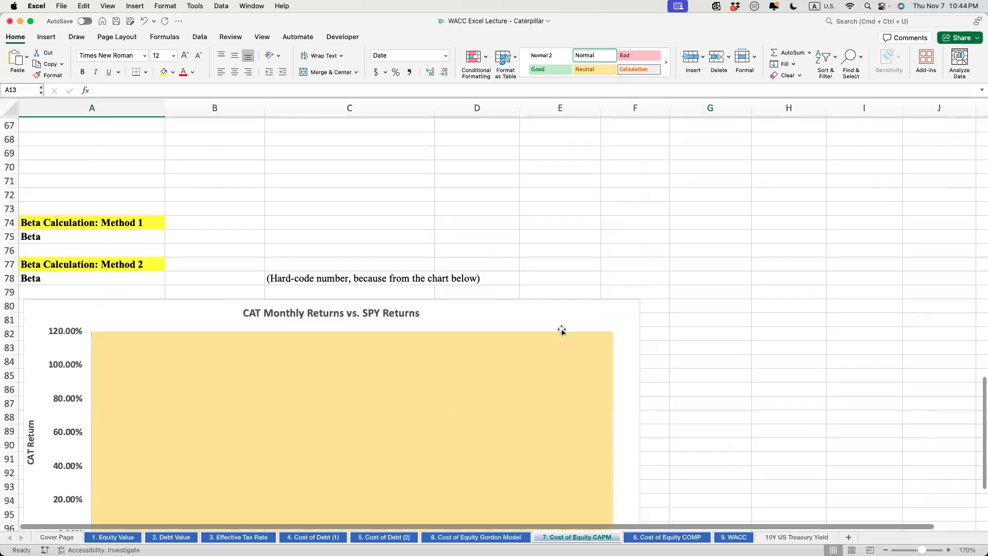
scroll(289, 369, "up", 15)
left_click(328, 265)
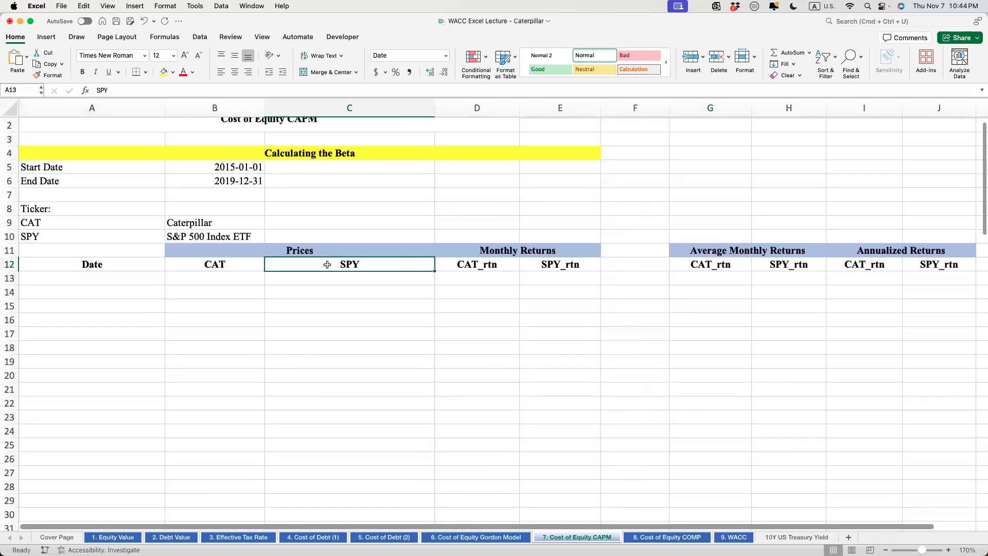
left_click_drag(471, 264, 548, 264)
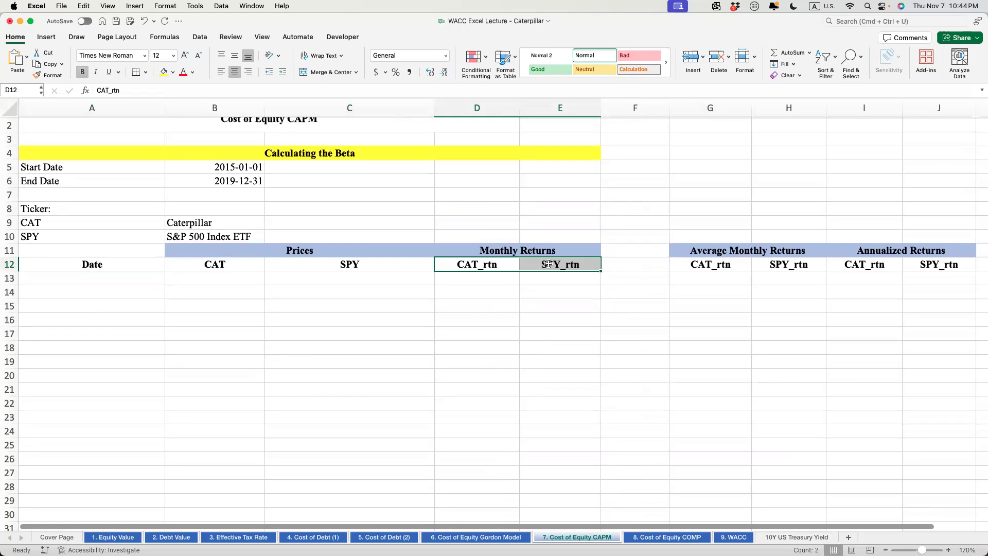
left_click(105, 280)
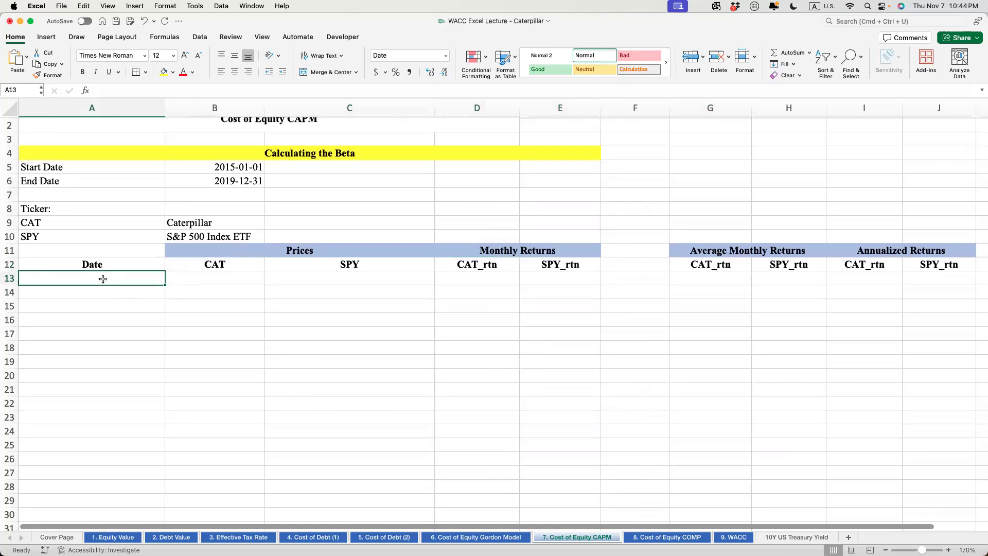
scroll(193, 378, "up", 1)
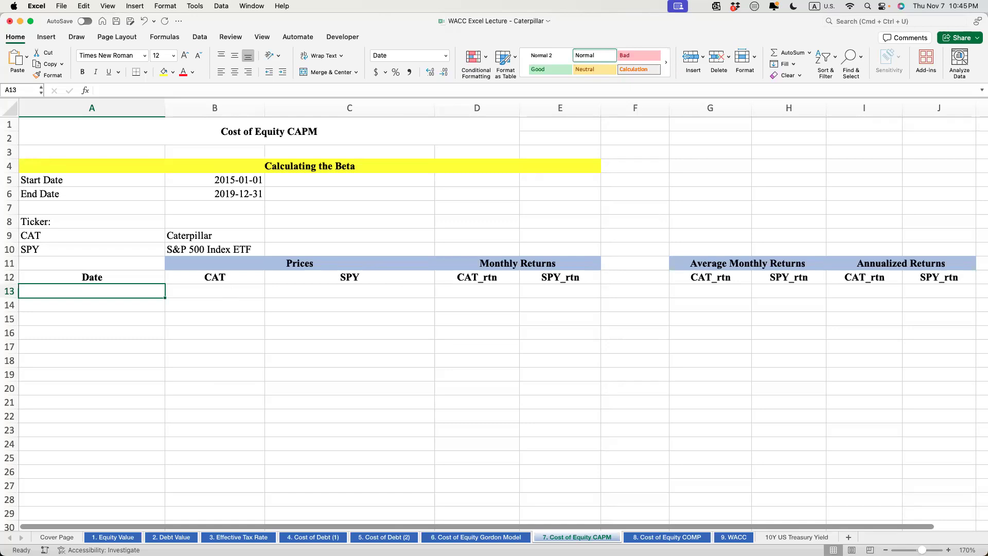
Step: Switch to Safari, search the web for Yahoo Finance in a new window, and open the Yahoo Finance site
key("super+Tab")
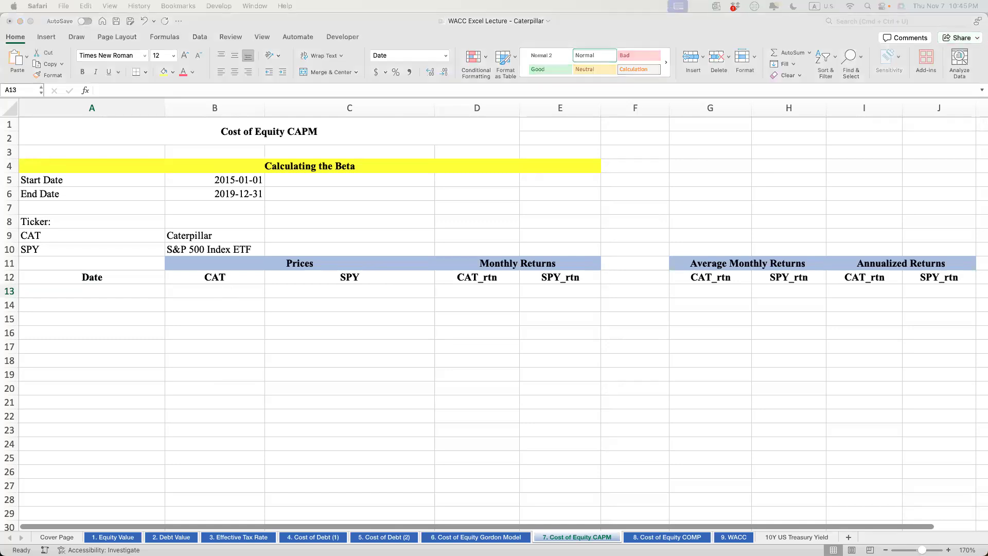
key("super+n")
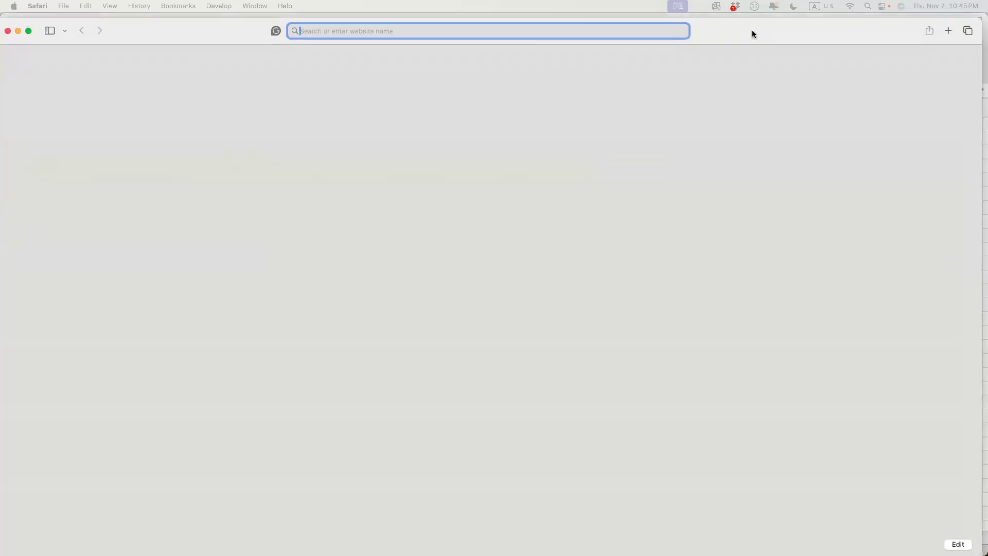
type("yaho")
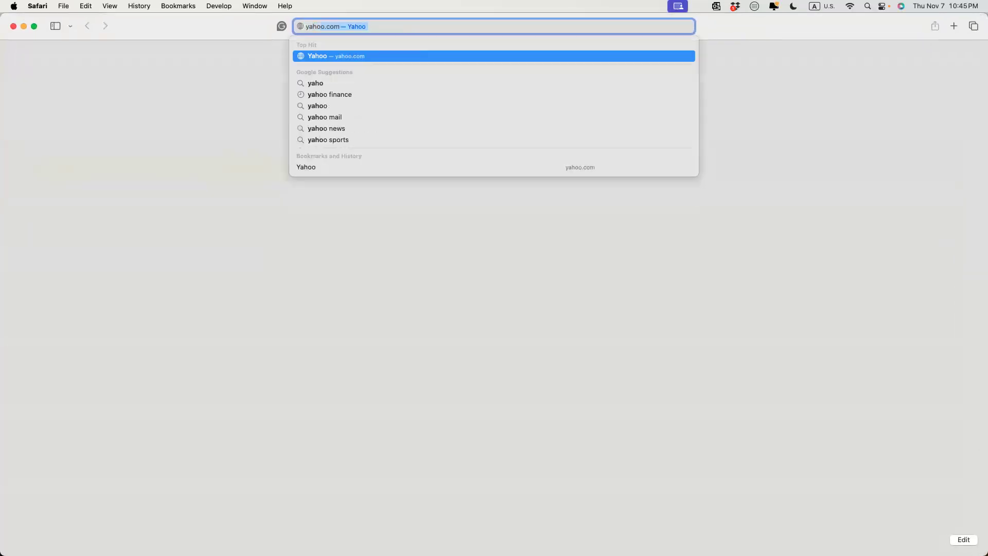
type("oo finace")
key("Return")
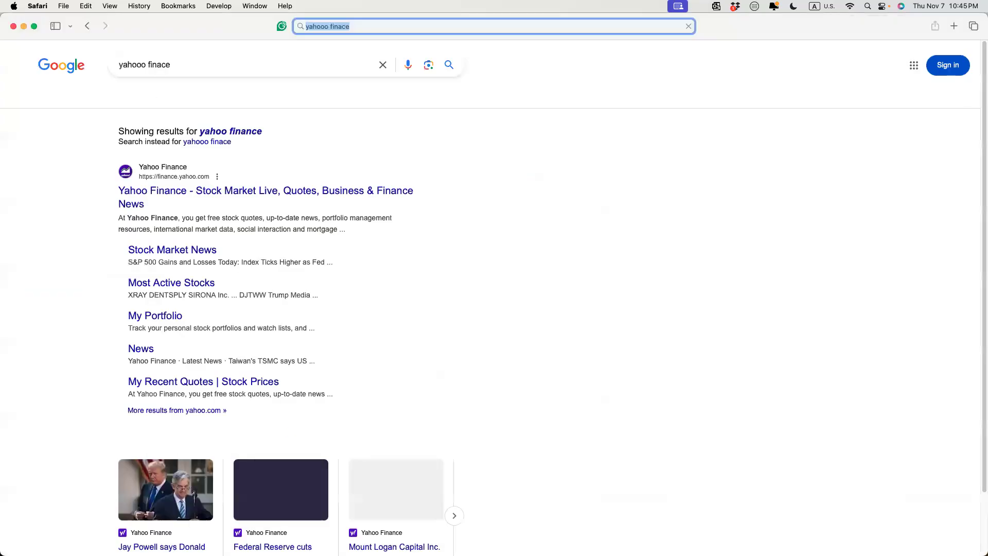
left_click(301, 195)
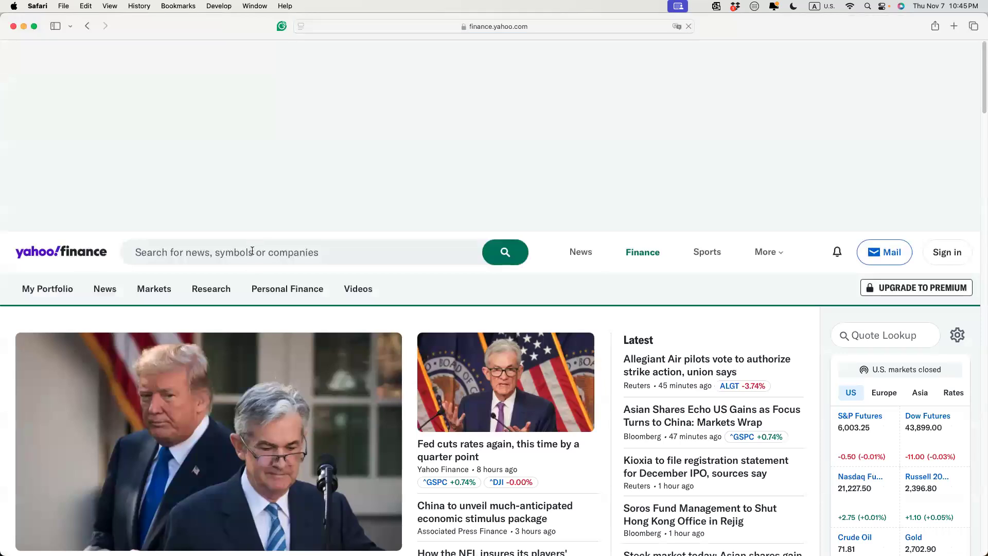
Step: Find Caterpillar Inc. by its ticker CAT and open its historical price data
left_click(252, 250)
type("cat")
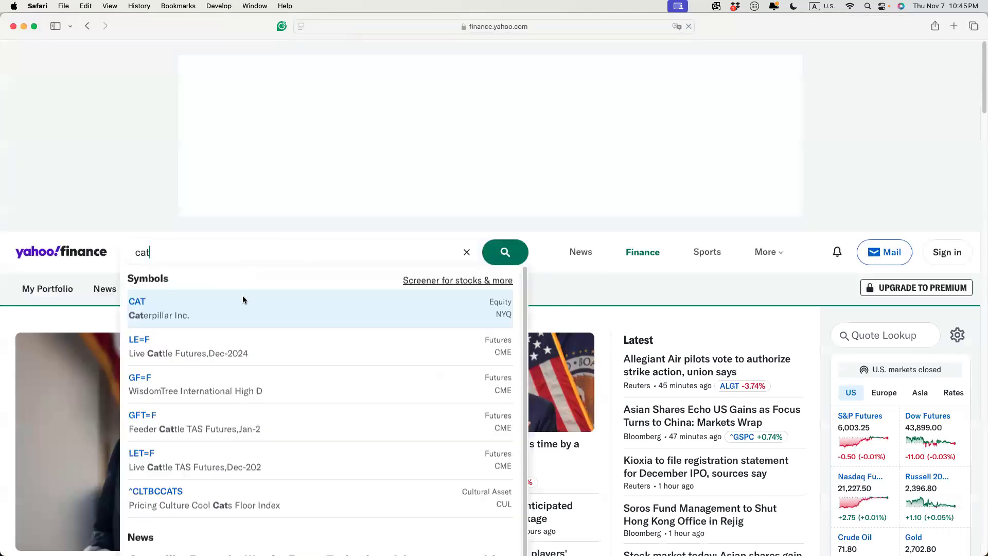
left_click(198, 306)
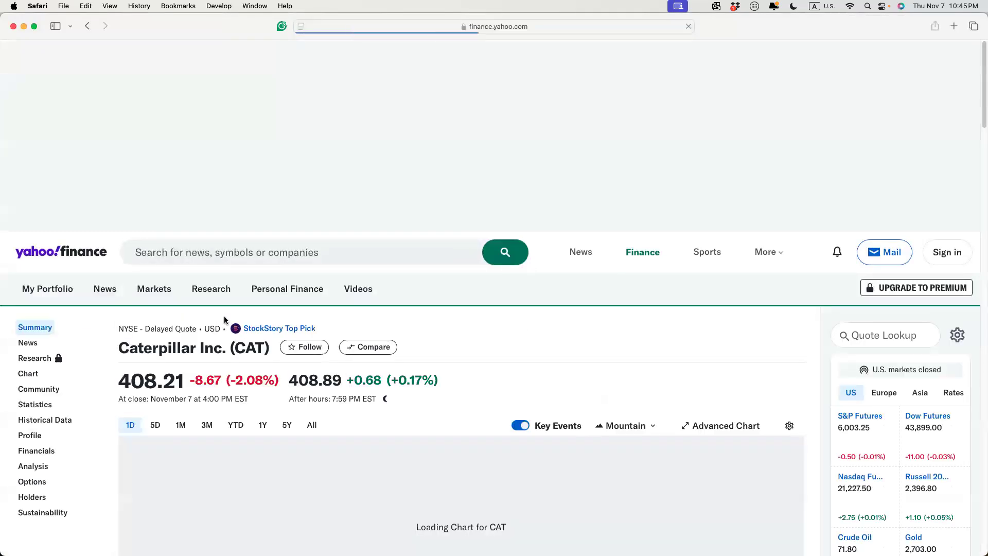
scroll(223, 320, "down", 5)
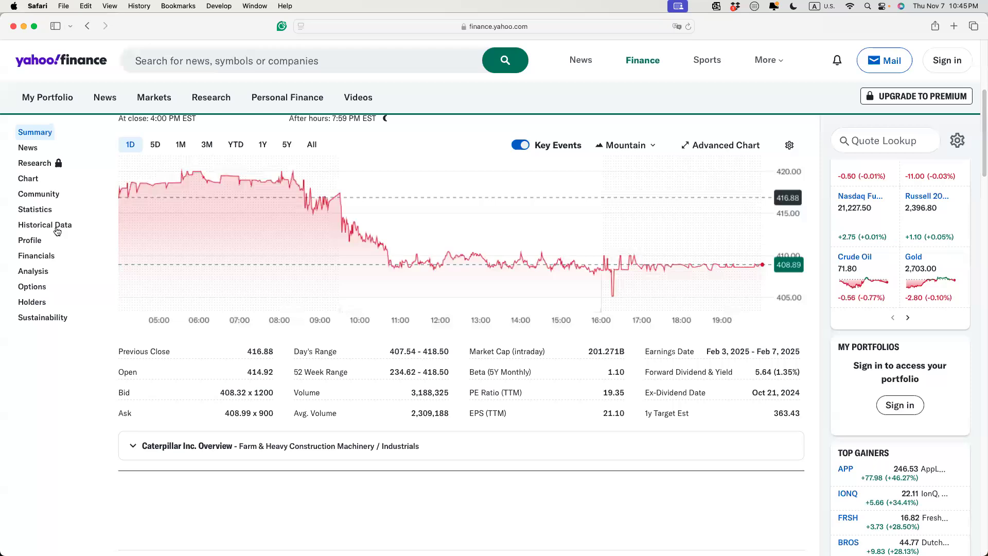
left_click(53, 226)
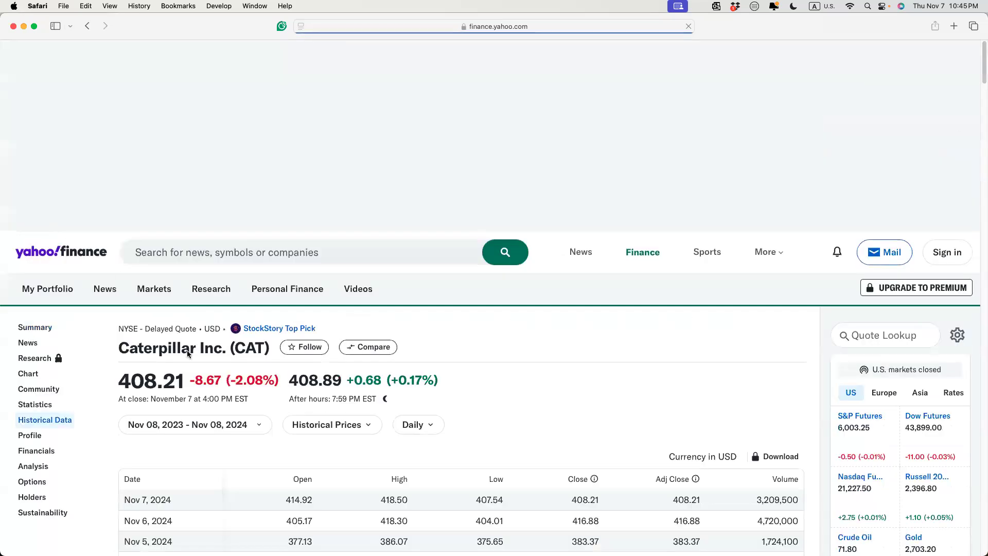
Step: Examine the date range and frequency options and the daily price table in Caterpillar's historical data
scroll(187, 350, "down", 10)
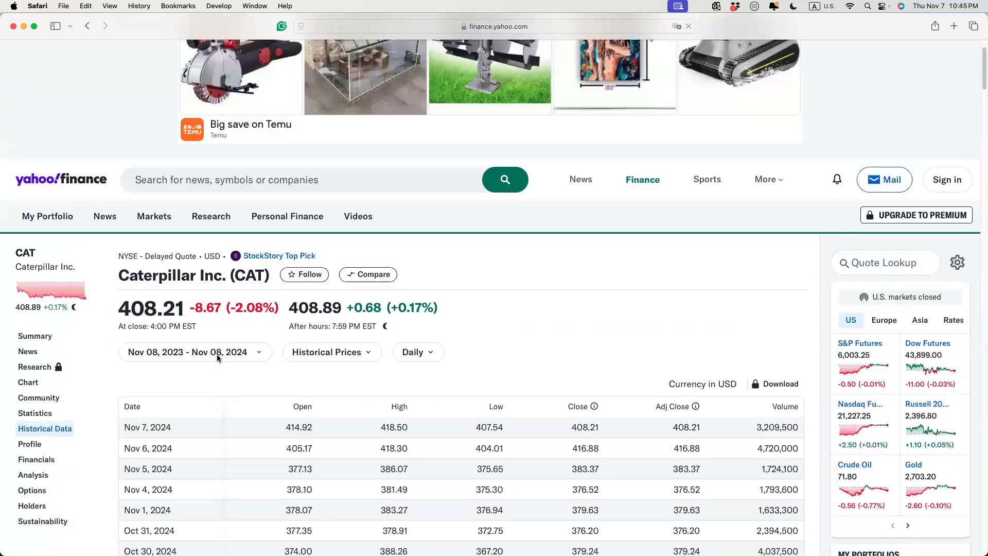
scroll(316, 321, "down", 2)
left_click(421, 307)
left_click(425, 325)
scroll(466, 217, "down", 6)
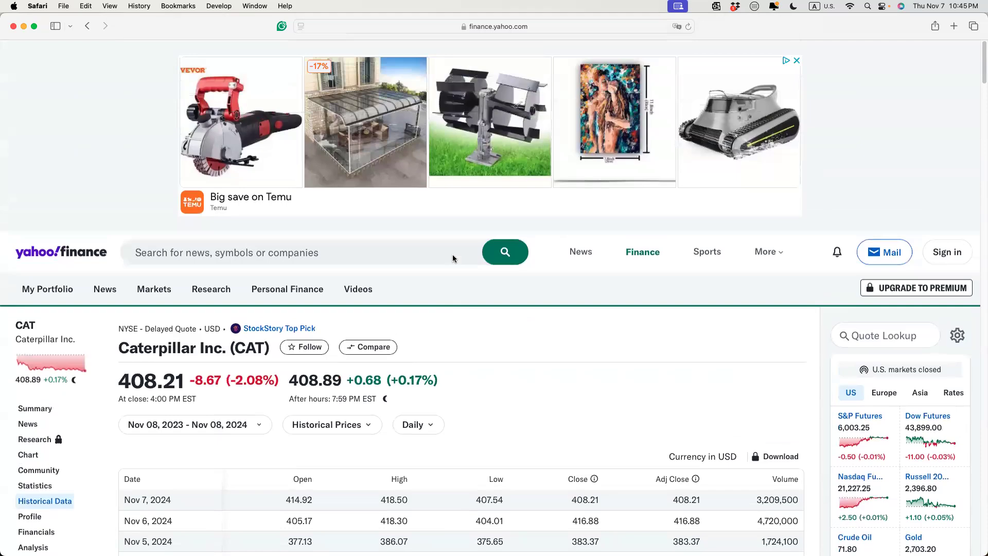
left_click(220, 422)
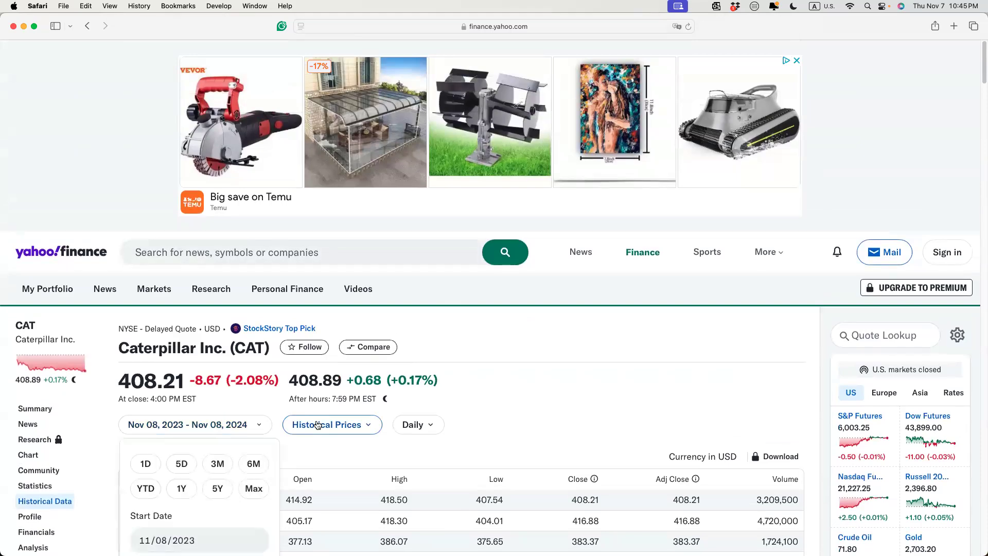
left_click(526, 404)
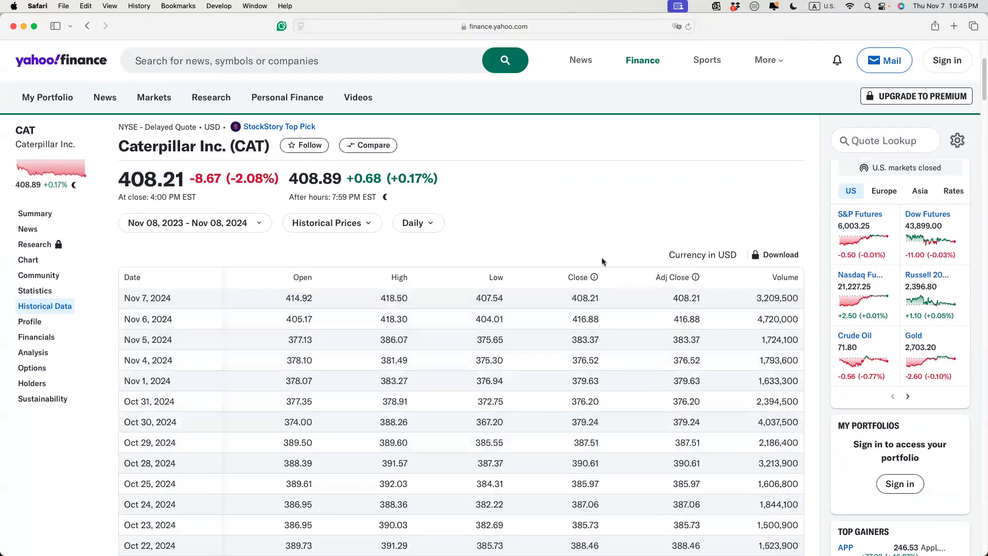
scroll(573, 313, "down", 2)
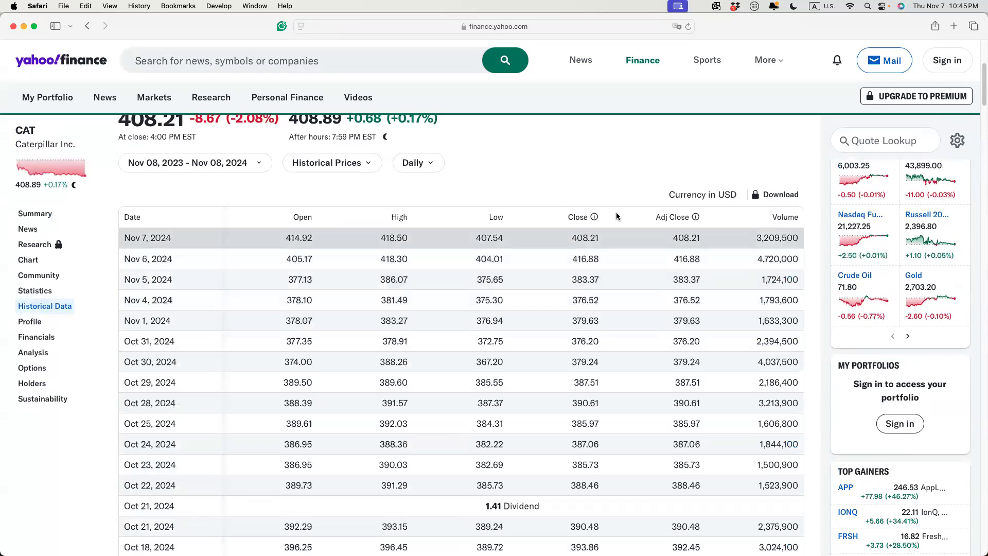
left_click_drag(126, 237, 632, 353)
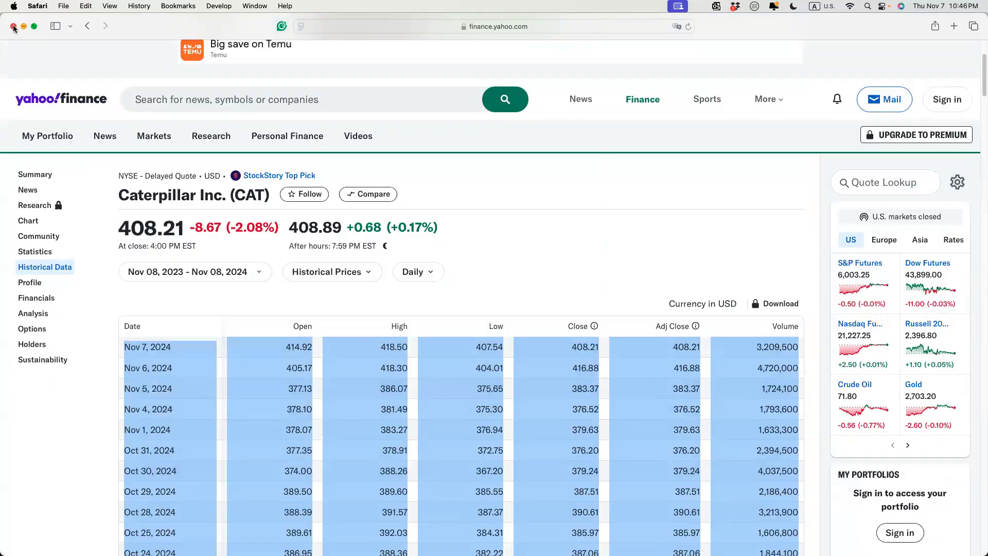
Step: Switch to Excel and start a STOCKHISTORY formula in cell A13 using the CAT ticker in B12 as the stock
key("super+Tab")
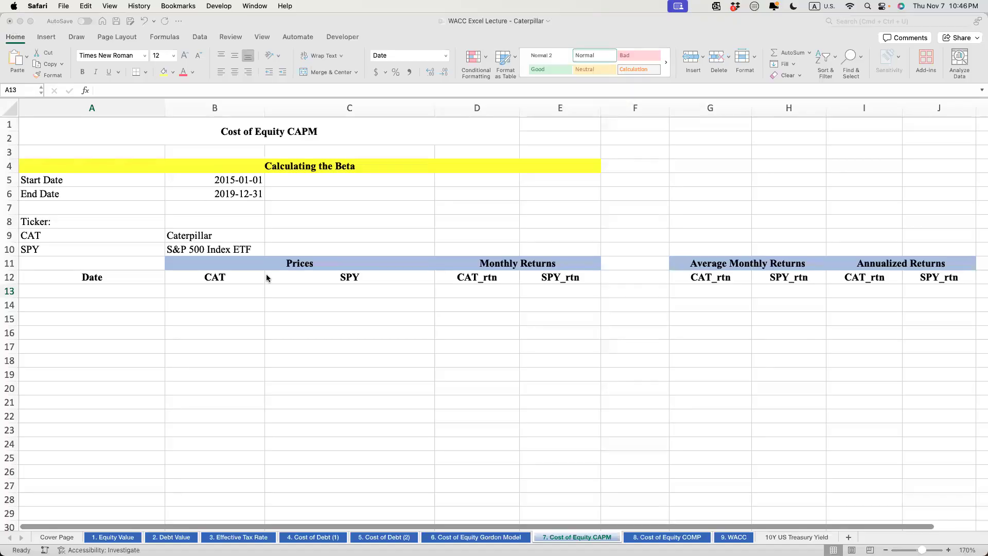
left_click(130, 292)
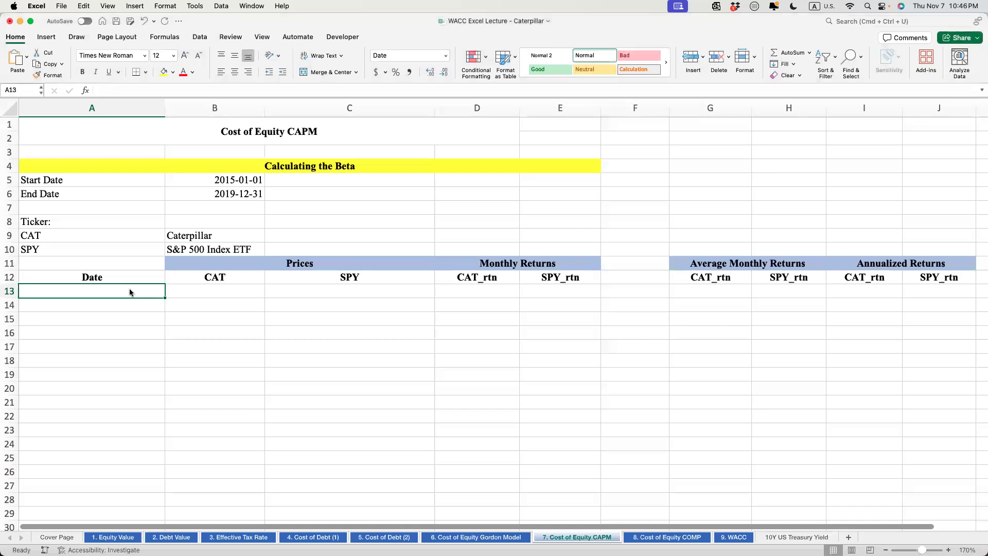
type("=")
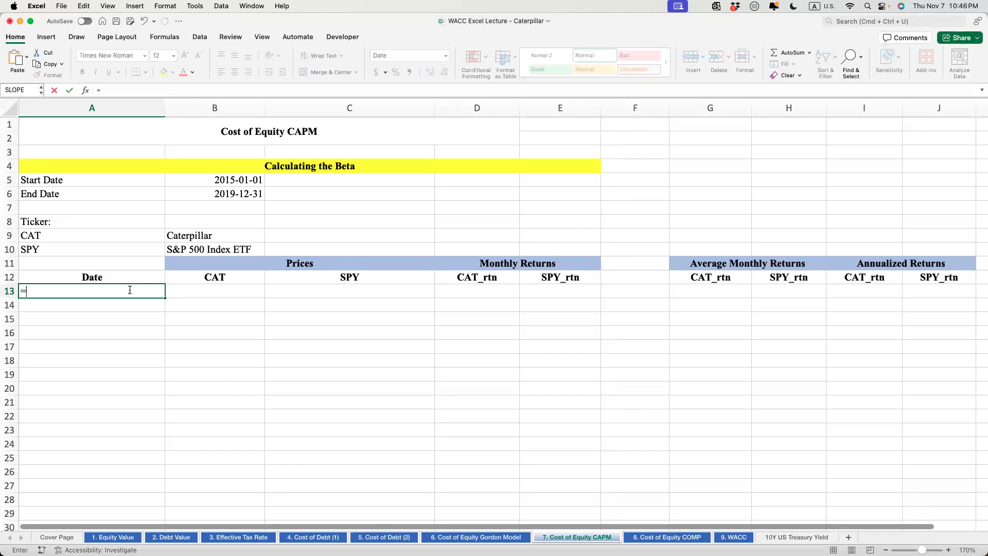
type("stock(")
key("Tab")
left_click(129, 289)
type("=stock")
key("Tab")
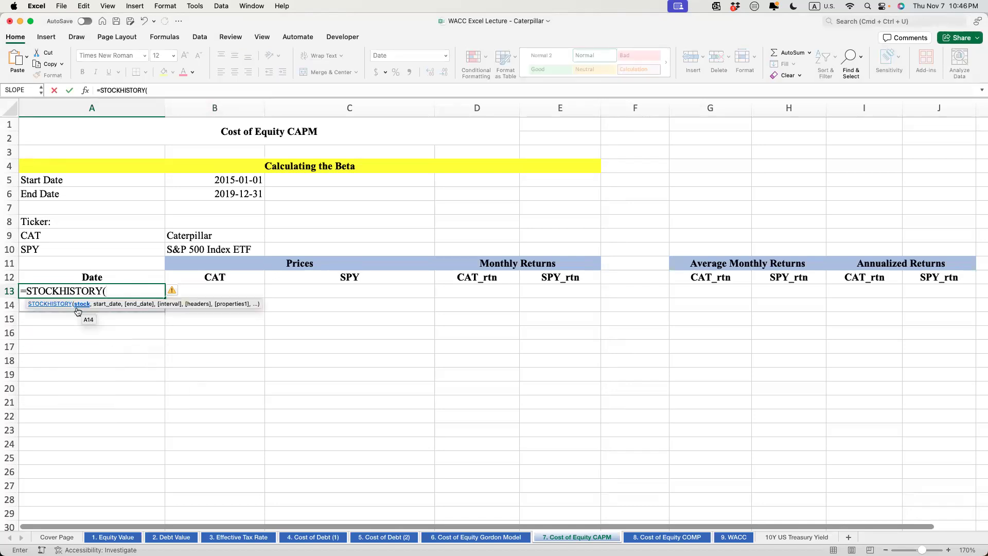
left_click(184, 278)
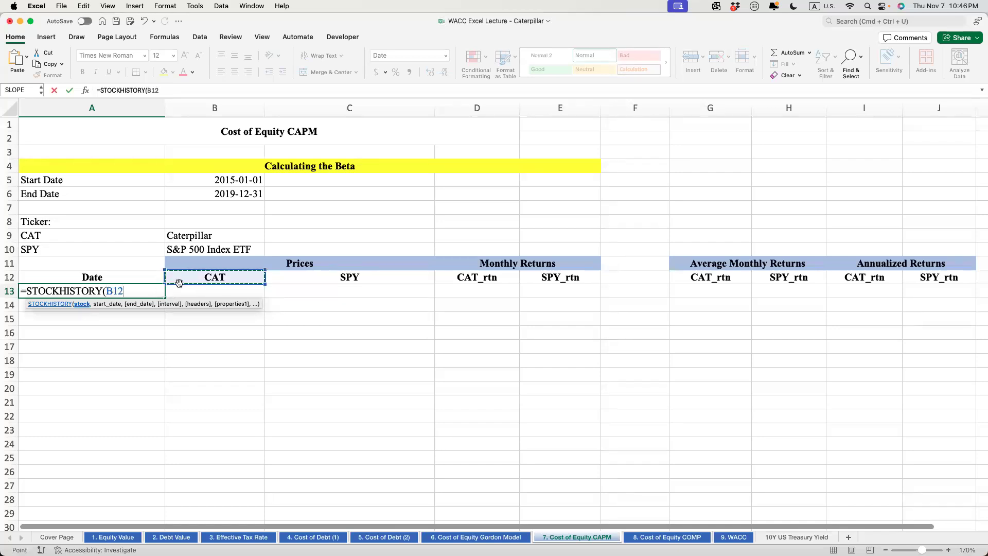
type(",")
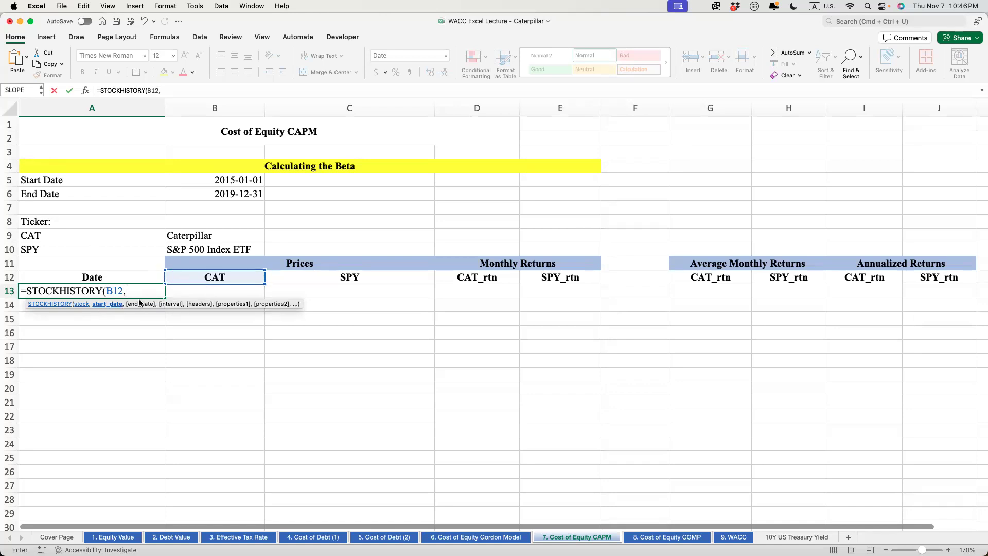
Step: Complete the A13 formula with start date B5, end date B6, interval 2 (monthly) and 0 for no header
left_click(217, 179)
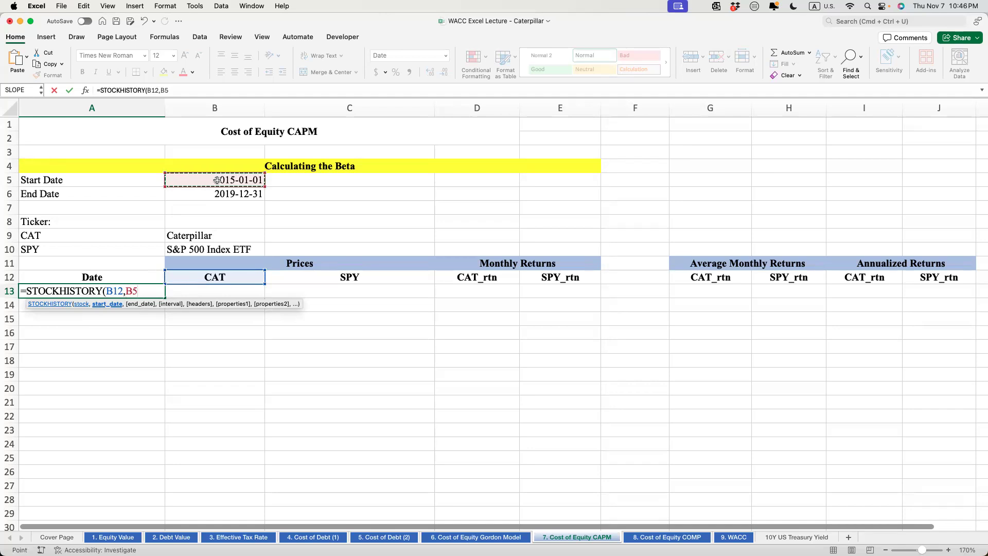
type(",")
left_click(227, 194)
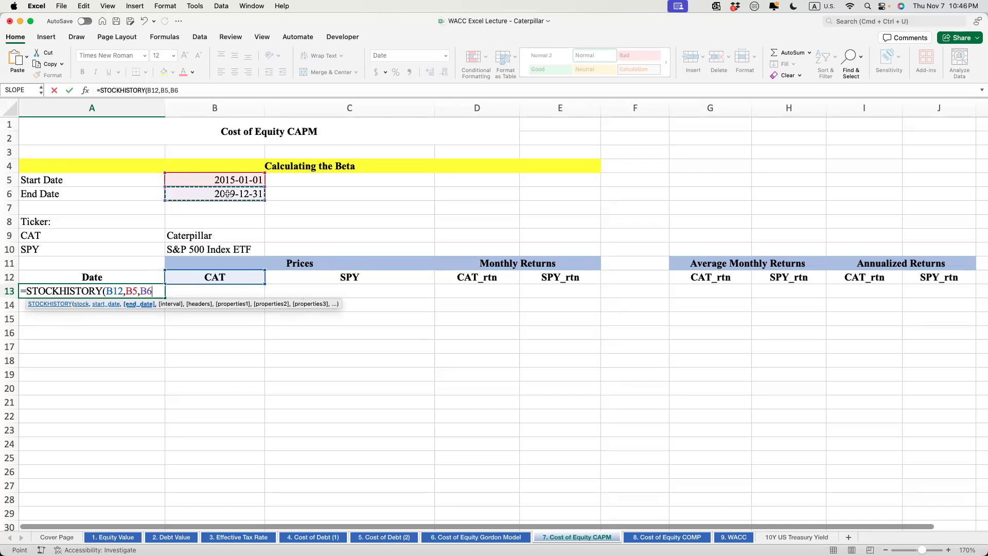
type(",")
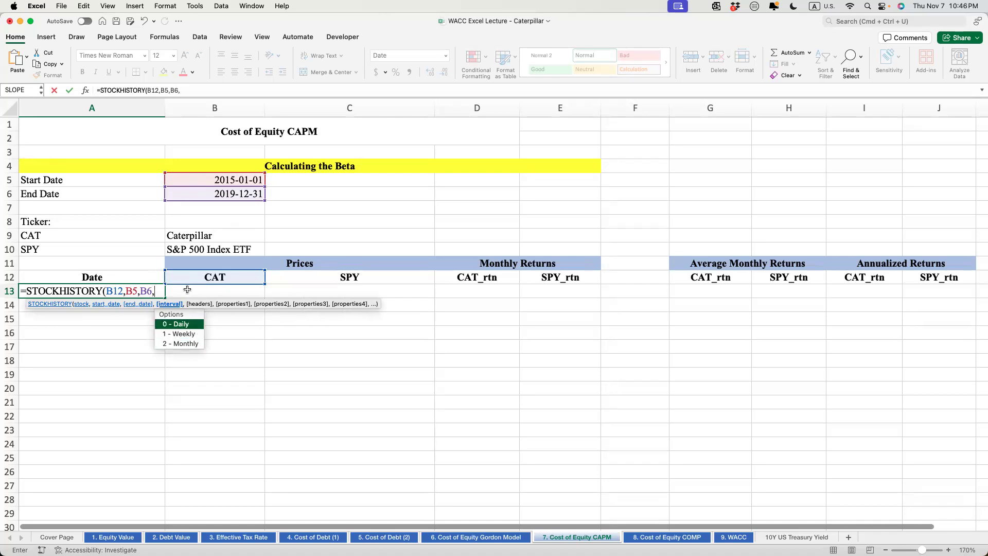
type("2")
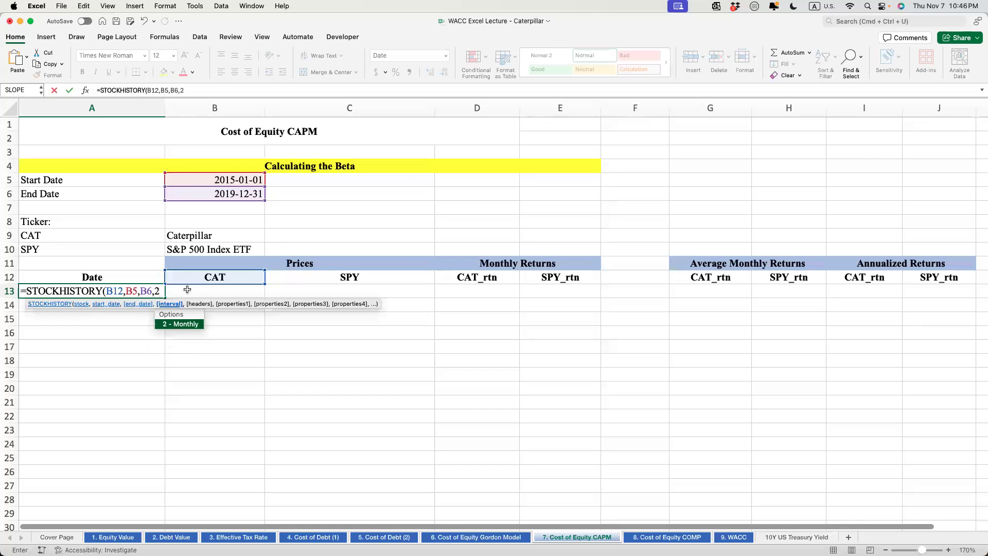
type(",")
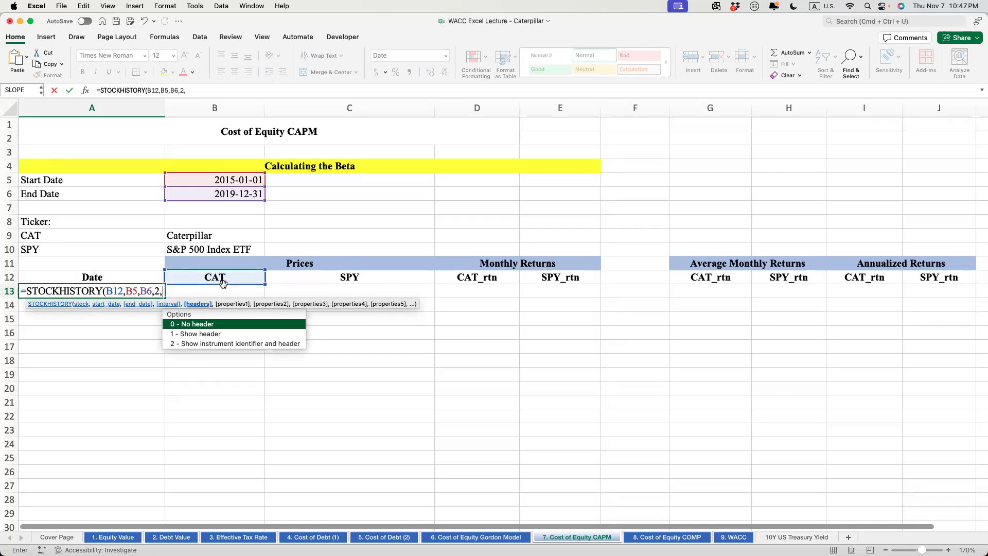
type("0,")
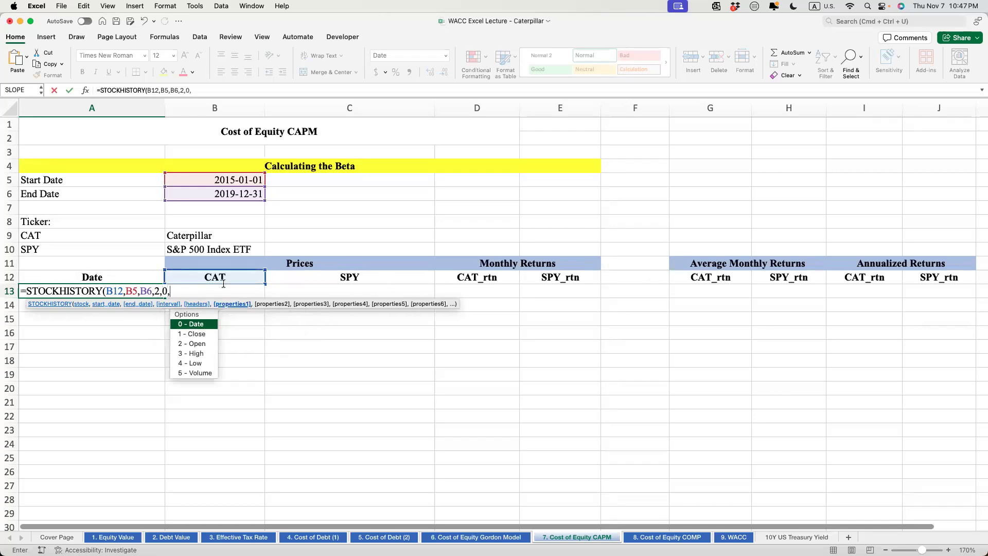
key("BackSpace")
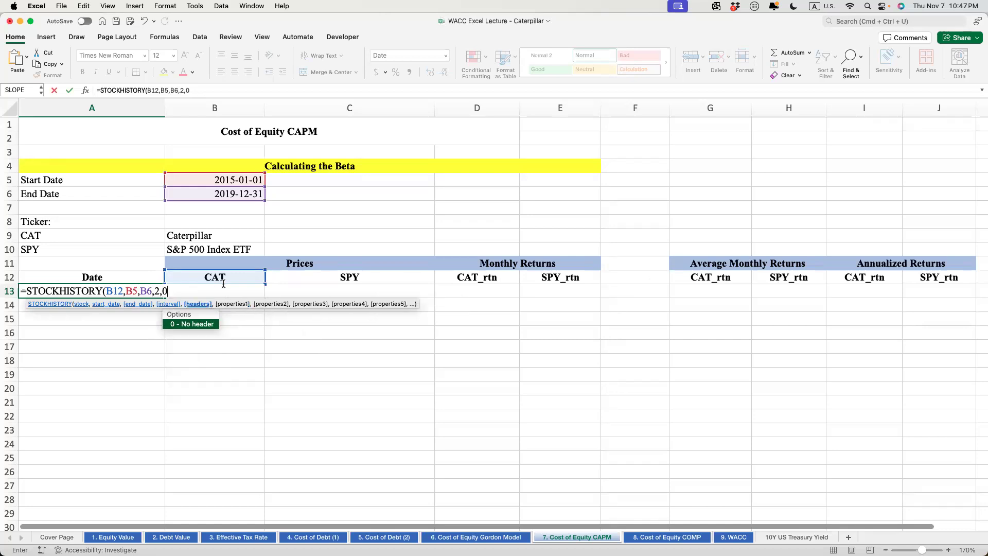
type(",")
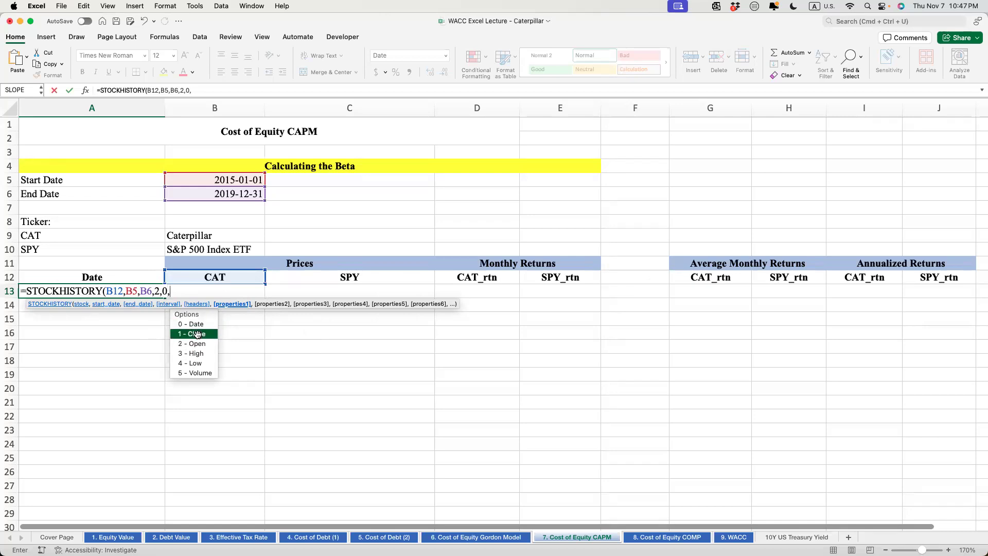
key("BackSpace")
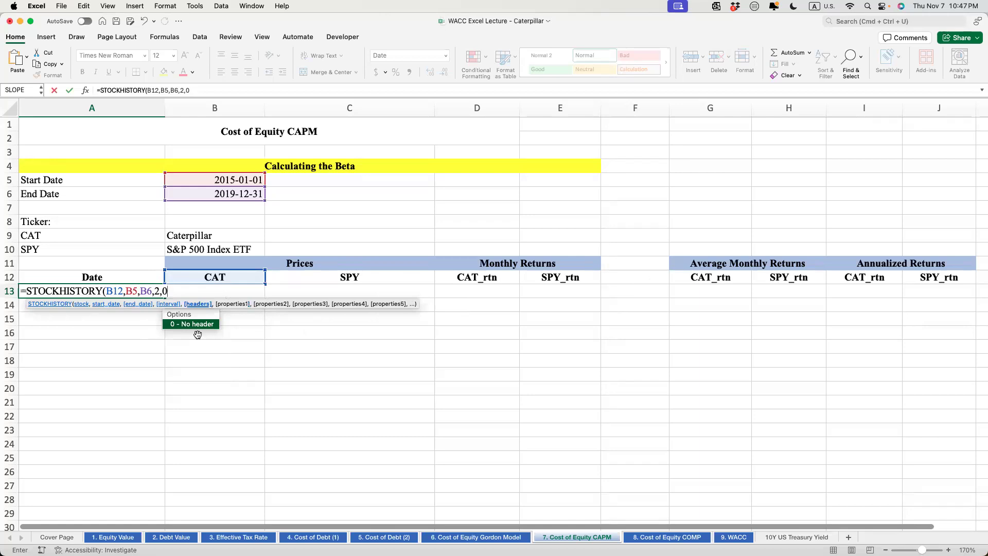
type(")")
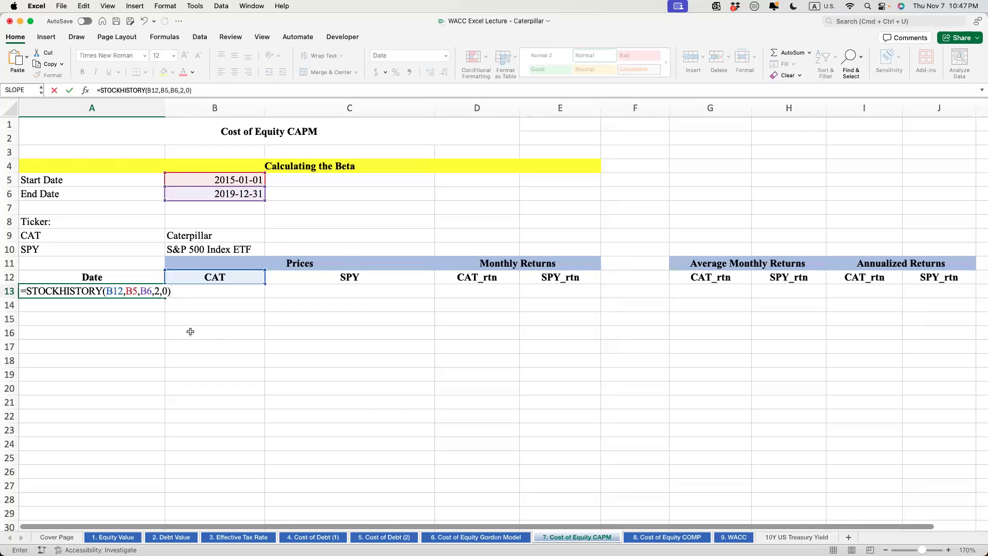
key("Return")
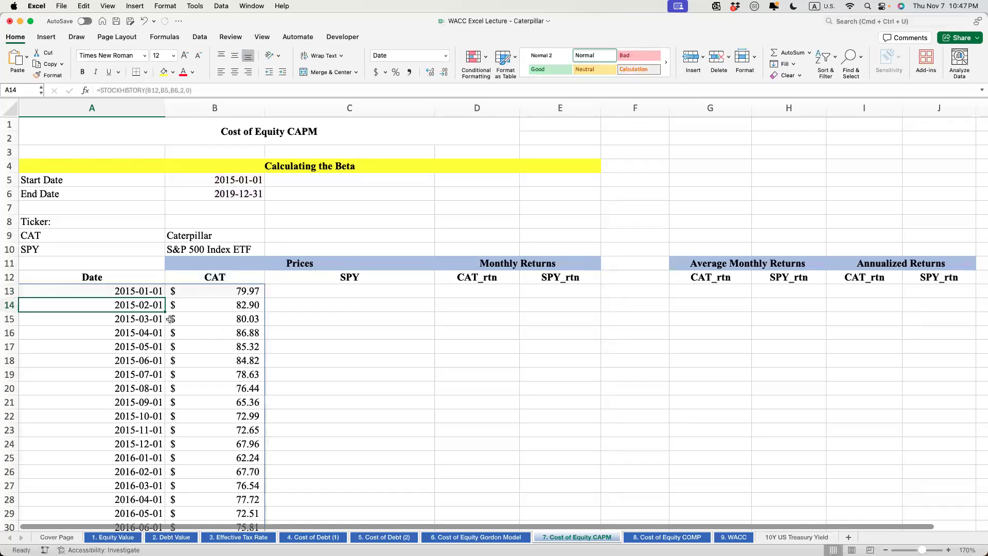
Step: Examine the retrieved dates and CAT prices against the start and end dates, and the SPY ticker's description
left_click_drag(128, 285, 128, 478)
left_click_drag(234, 172, 239, 188)
left_click_drag(238, 285, 242, 436)
left_click(311, 383)
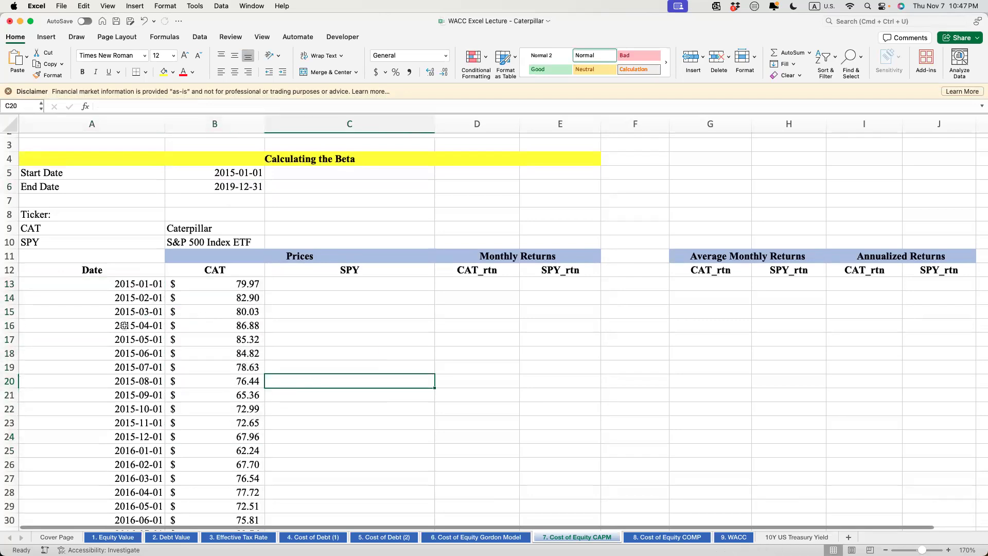
left_click(304, 284)
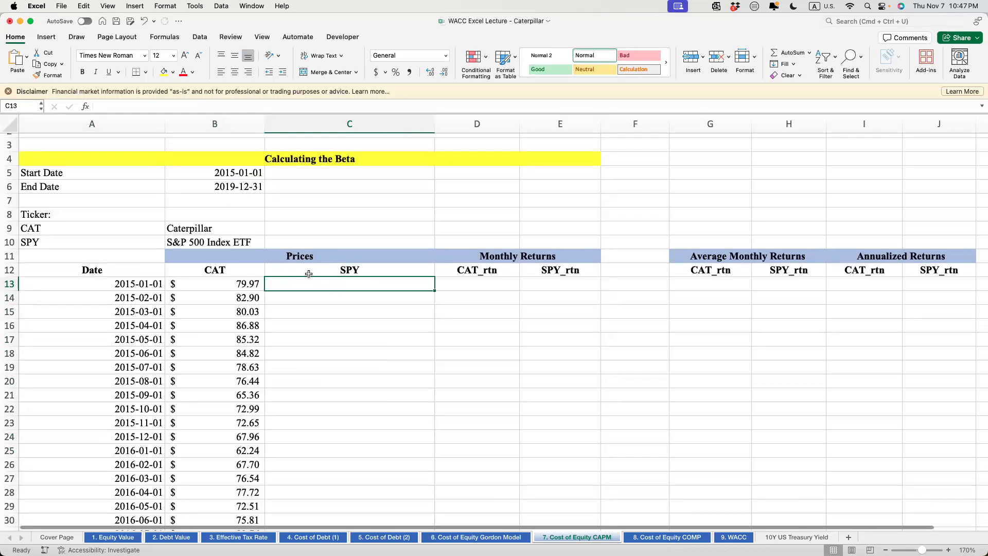
left_click(180, 240)
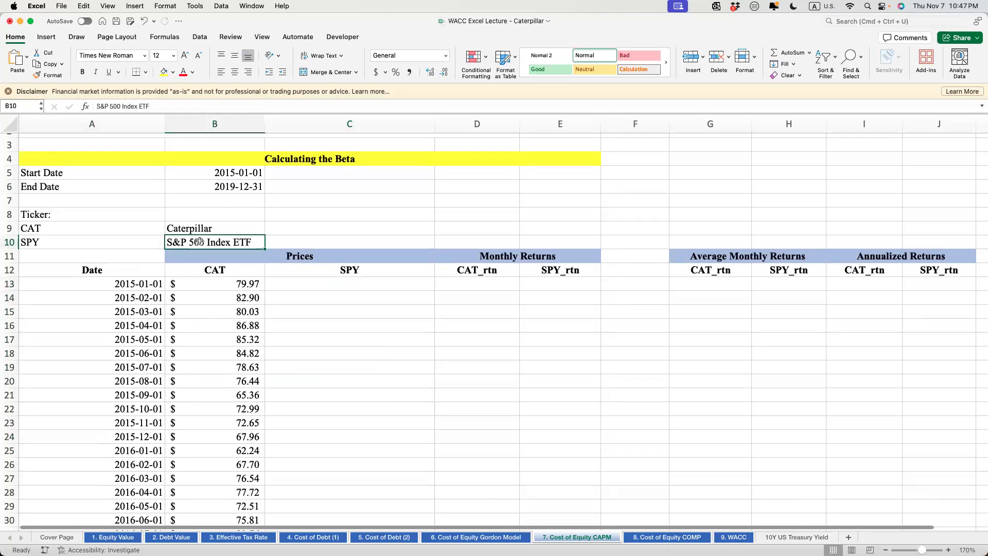
Step: Start a STOCKHISTORY formula in cell C13 with the SPY ticker in C12, start date B5 and end date B6
left_click(370, 283)
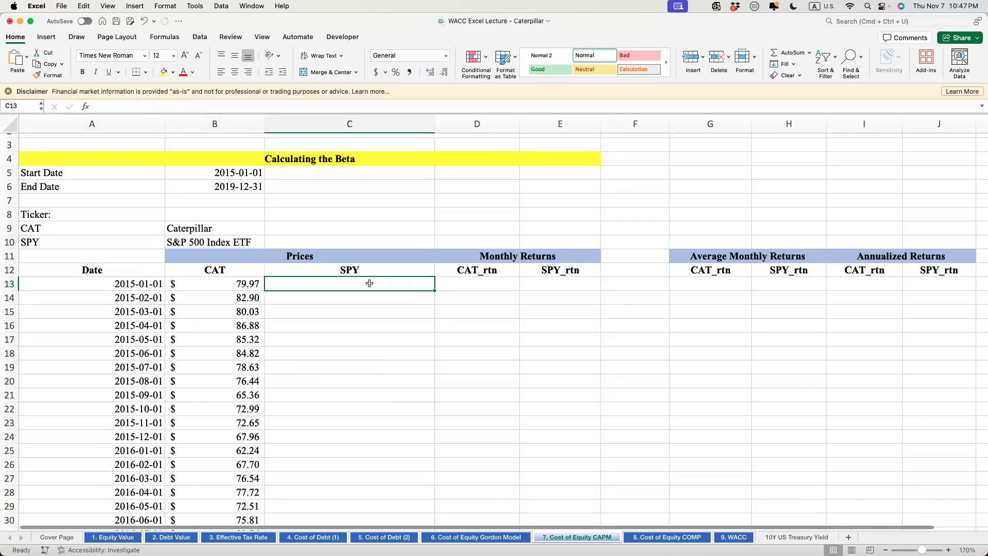
type("=stoc")
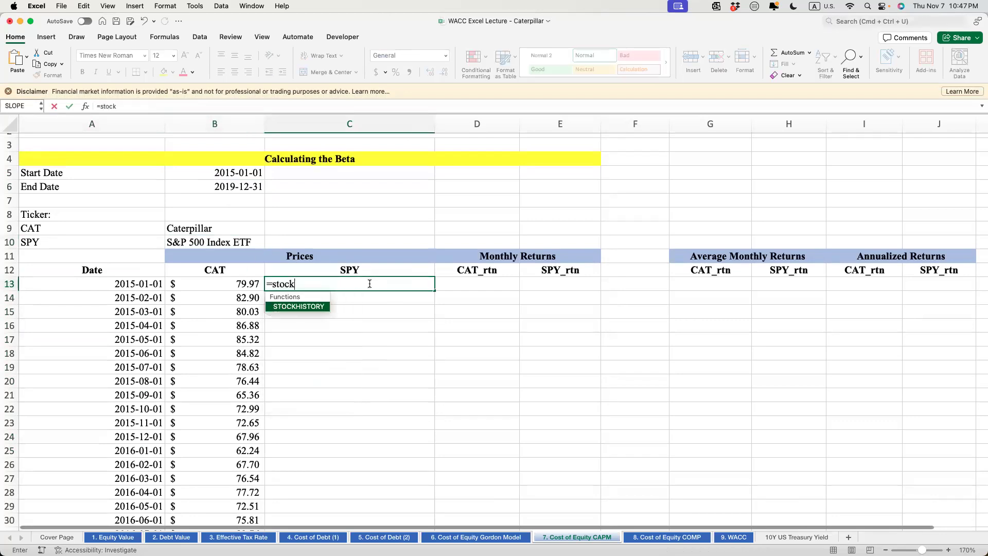
type("k")
key("Tab")
left_click(341, 271)
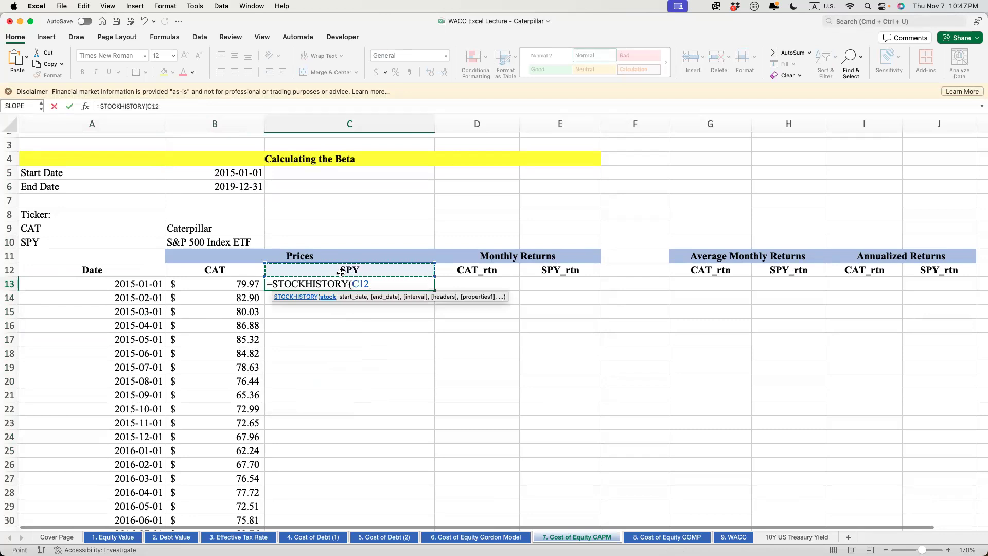
type(",")
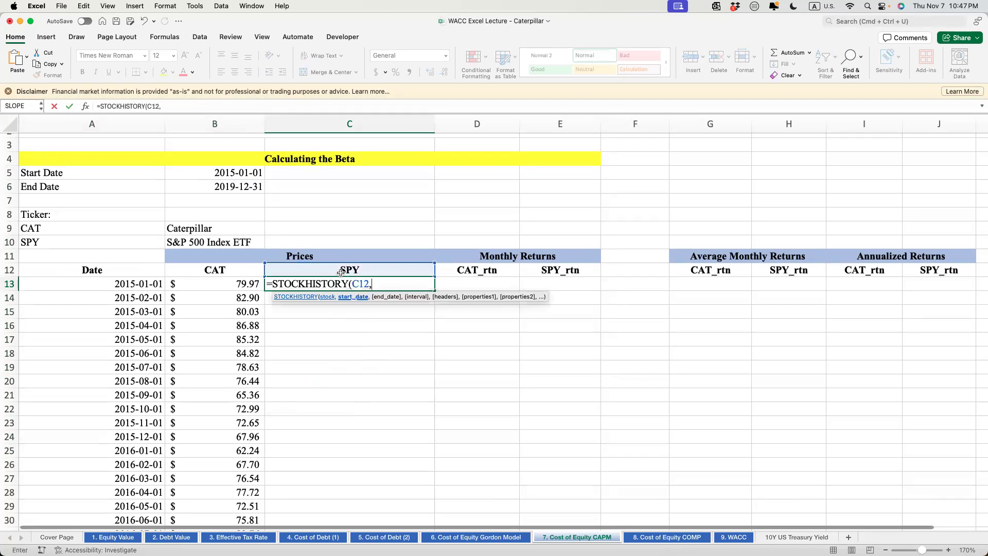
left_click(237, 174)
type(",")
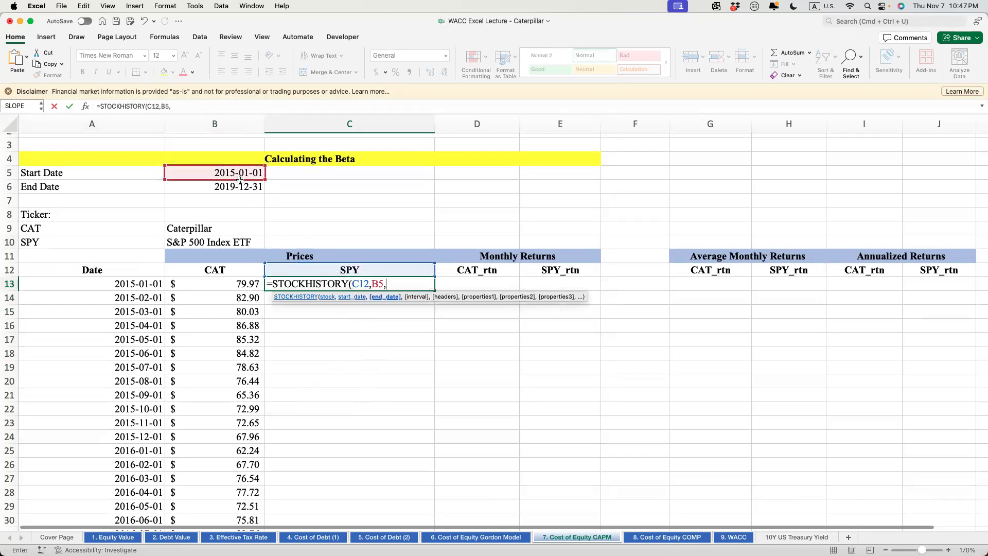
left_click(253, 190)
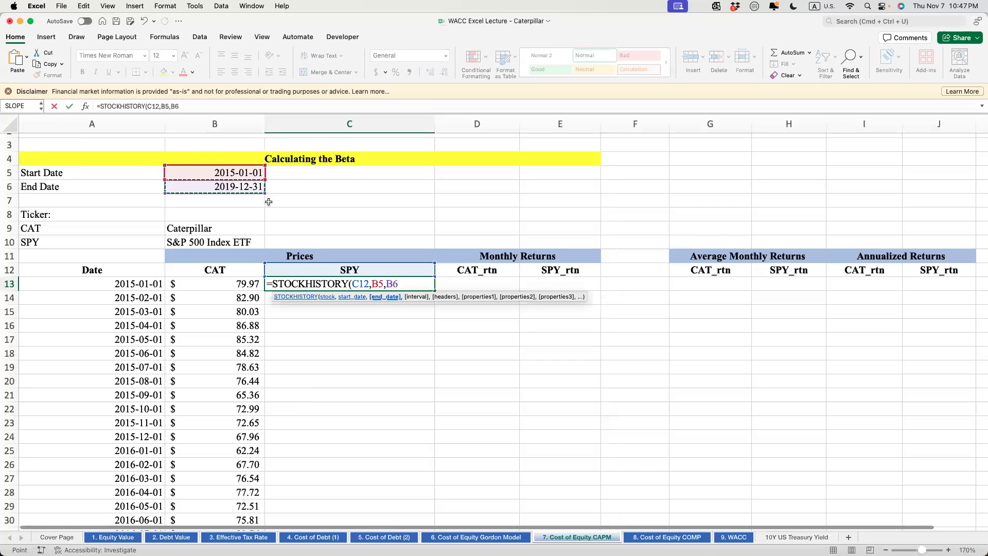
type(",")
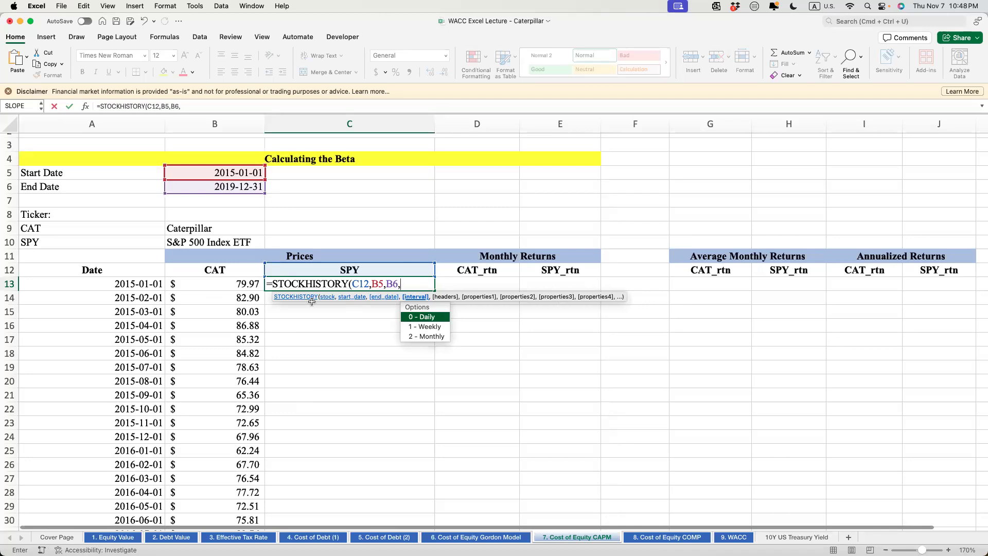
Step: Complete the C13 formula with interval 2 (monthly), 0 for no header and only property 1 (Close)
type("2")
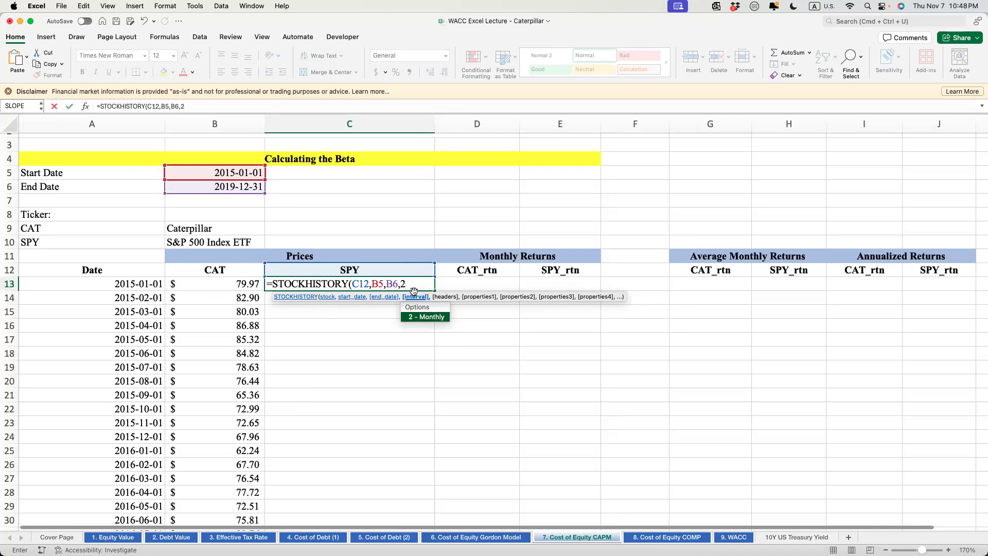
type(",")
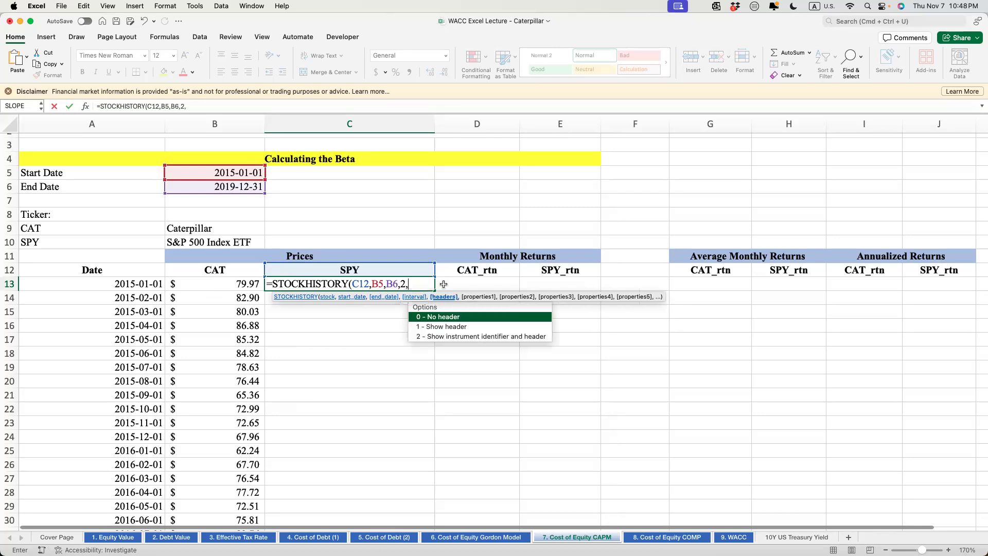
type("0,")
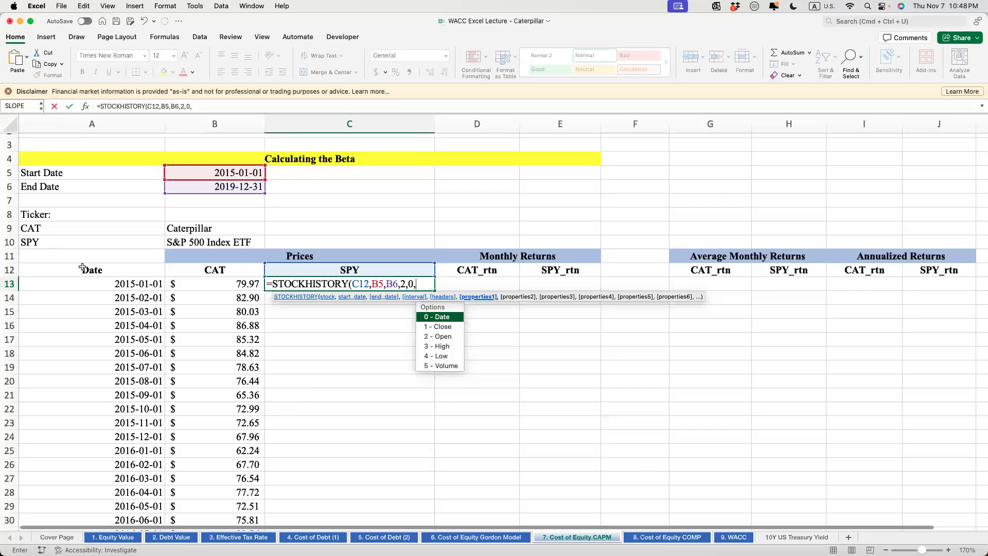
double_click(433, 328)
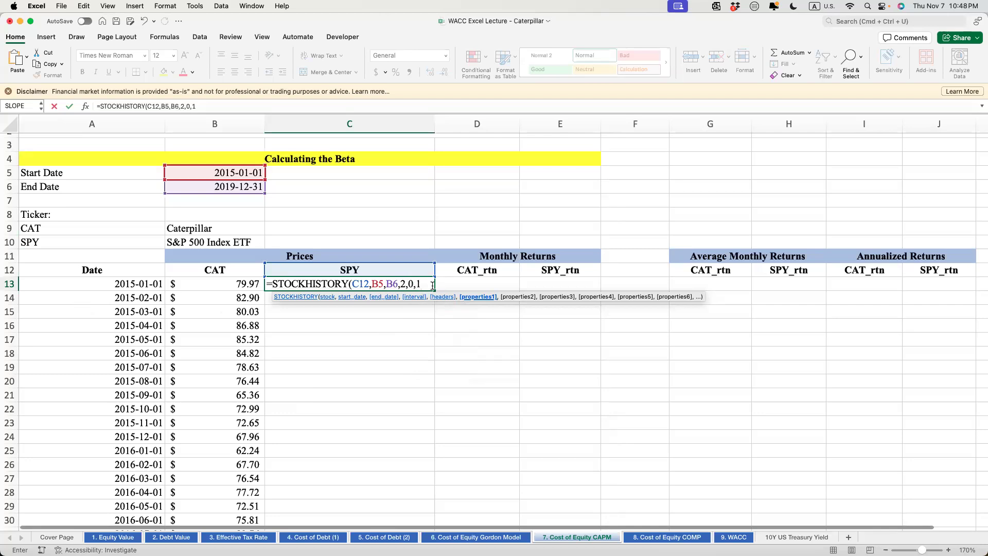
type(")")
key("Return")
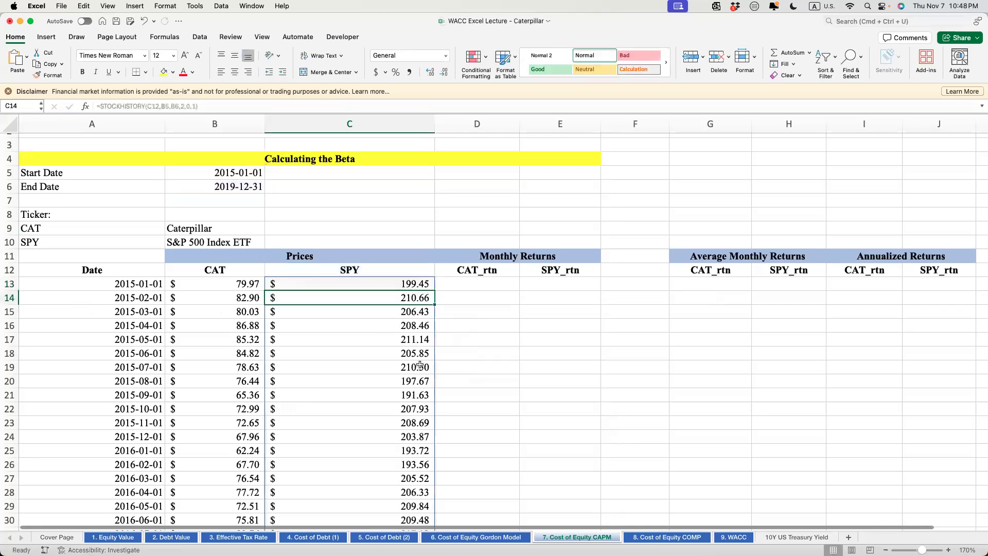
Step: Examine the retrieved SPY prices alongside the dates and CAT prices, down to the last row above the beta calculations
left_click_drag(360, 283, 366, 497)
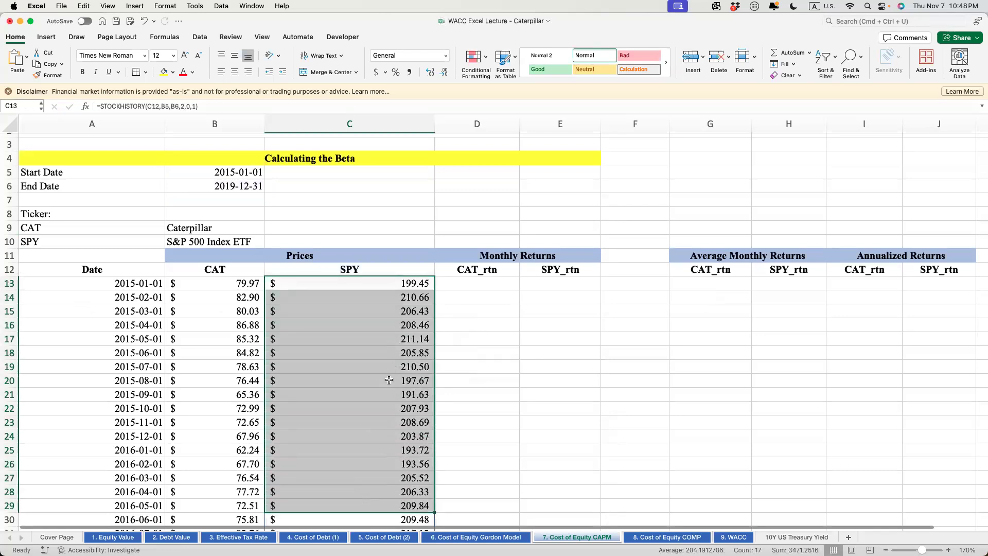
scroll(389, 380, "down", 2)
scroll(390, 377, "down", 10)
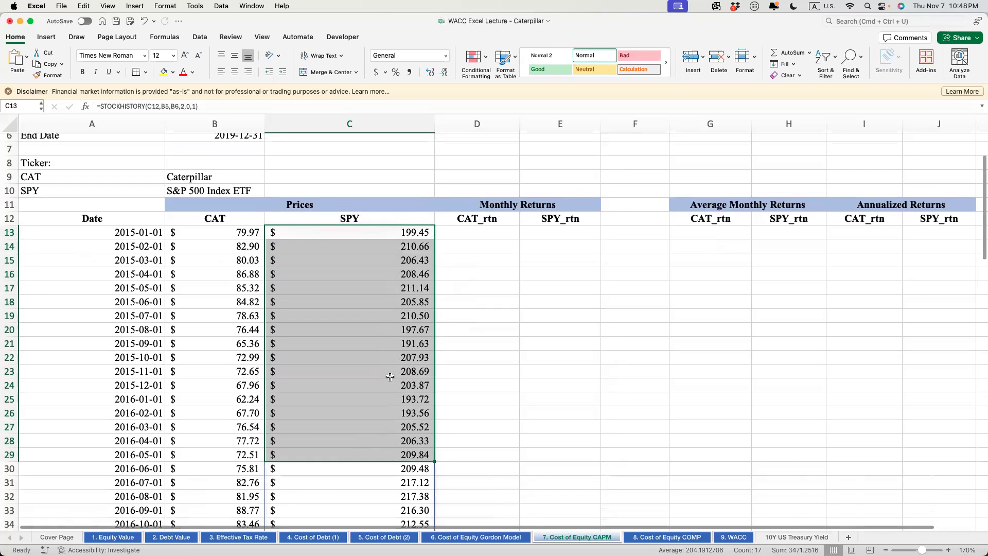
scroll(389, 376, "down", 20)
scroll(390, 377, "up", 20)
scroll(390, 377, "down", 6)
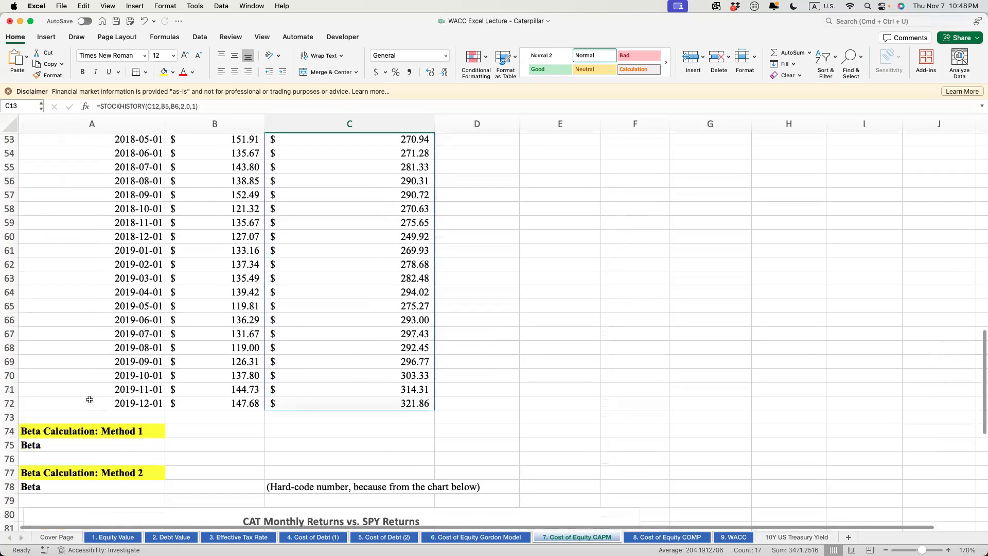
Step: Examine the last two rows of retrieved dates with their CAT and SPY prices, above the beta calculations
left_click_drag(217, 403, 362, 404)
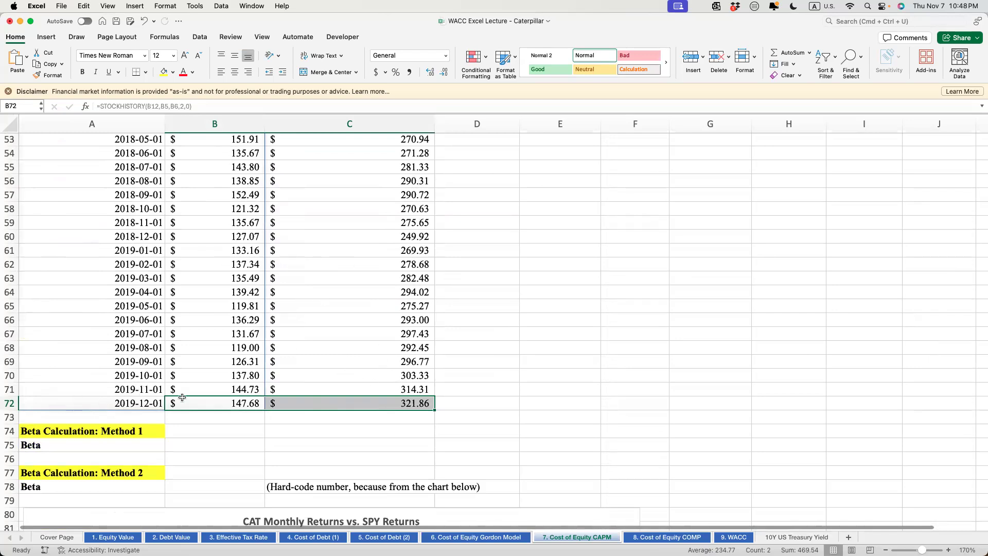
left_click_drag(126, 393, 372, 392)
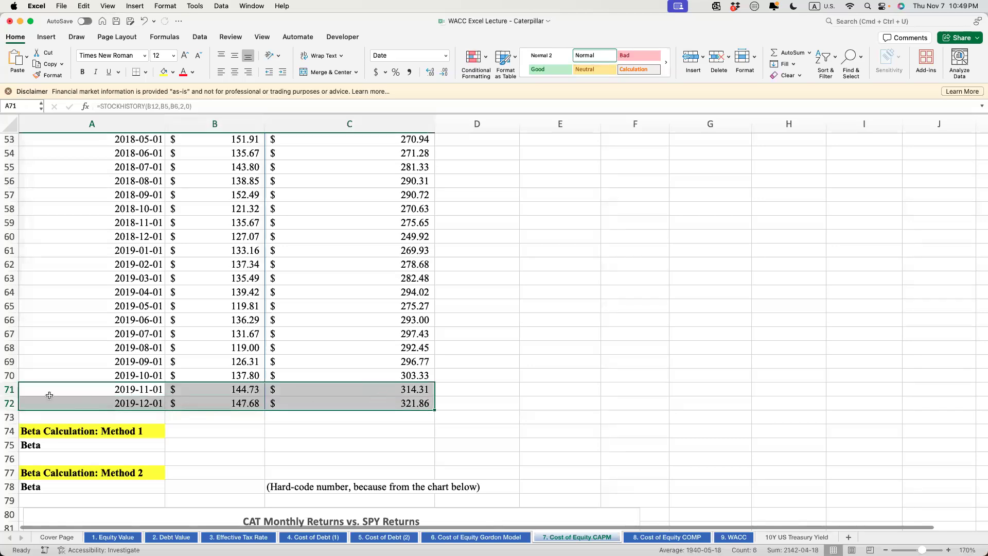
left_click_drag(106, 401, 397, 399)
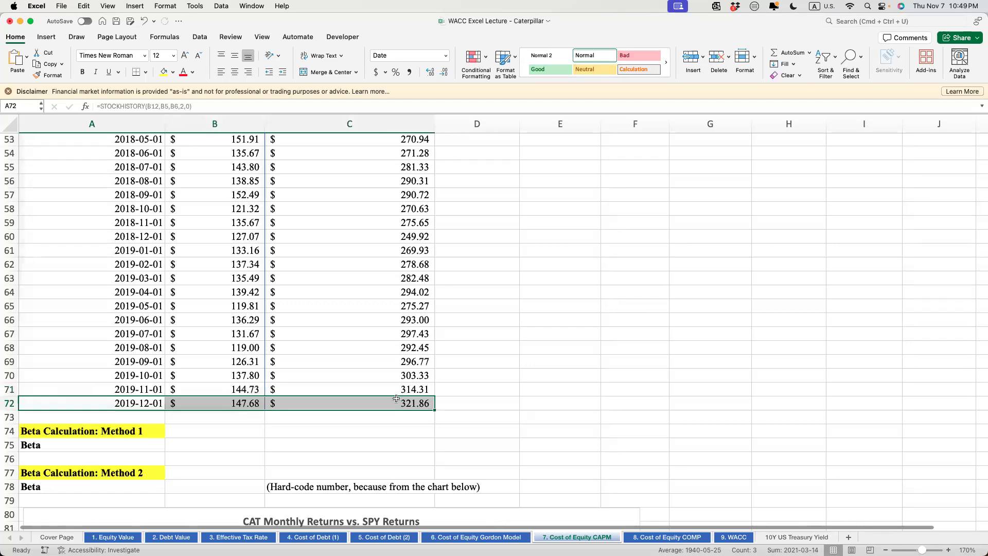
Step: Calculate CAT's first monthly log return in cell D14 with the formula =LN(B14/B13)
scroll(502, 404, "up", 15)
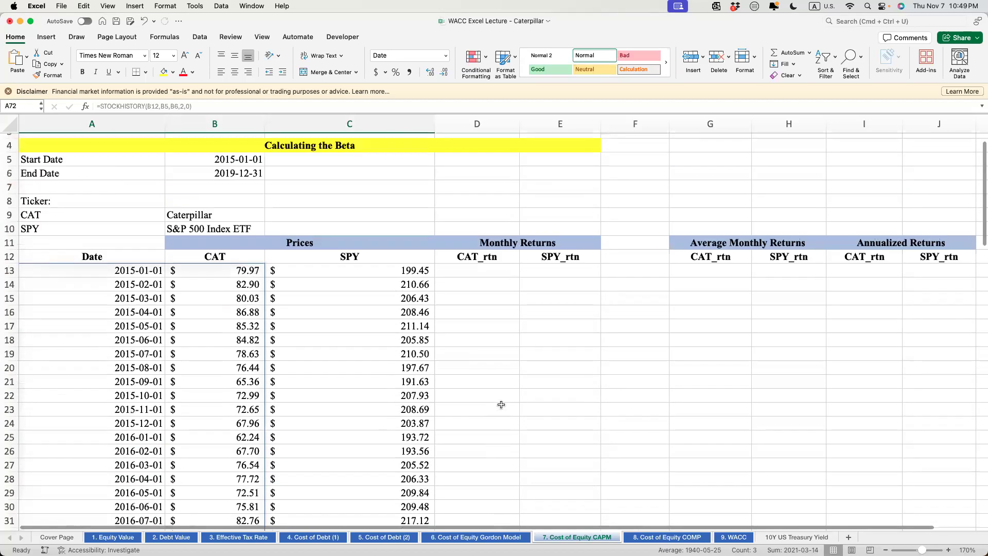
left_click(471, 310)
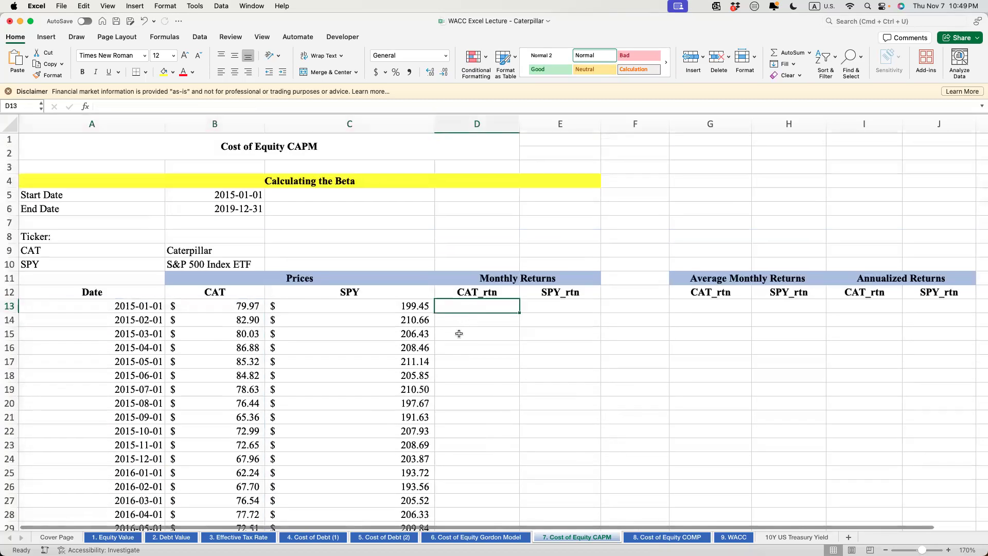
left_click(484, 318)
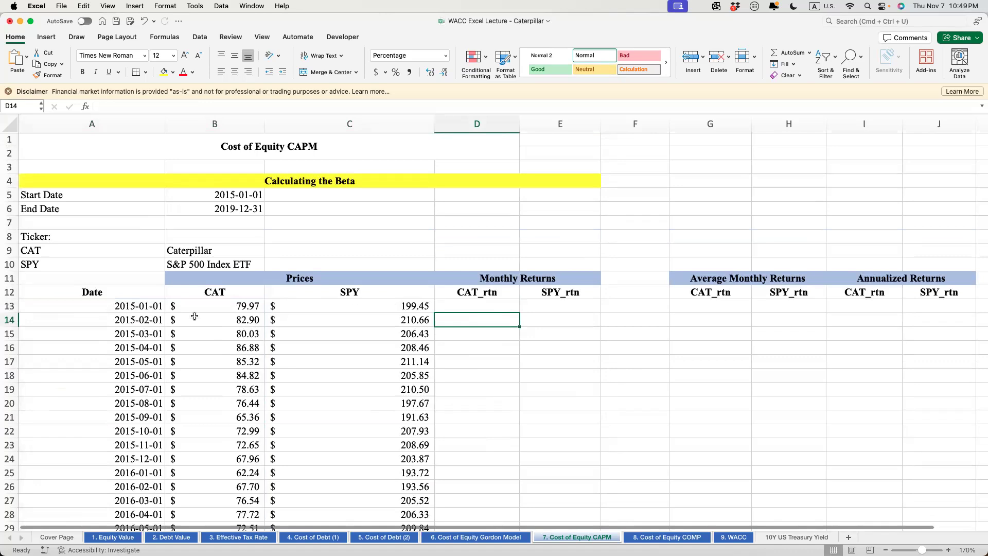
type("=lv")
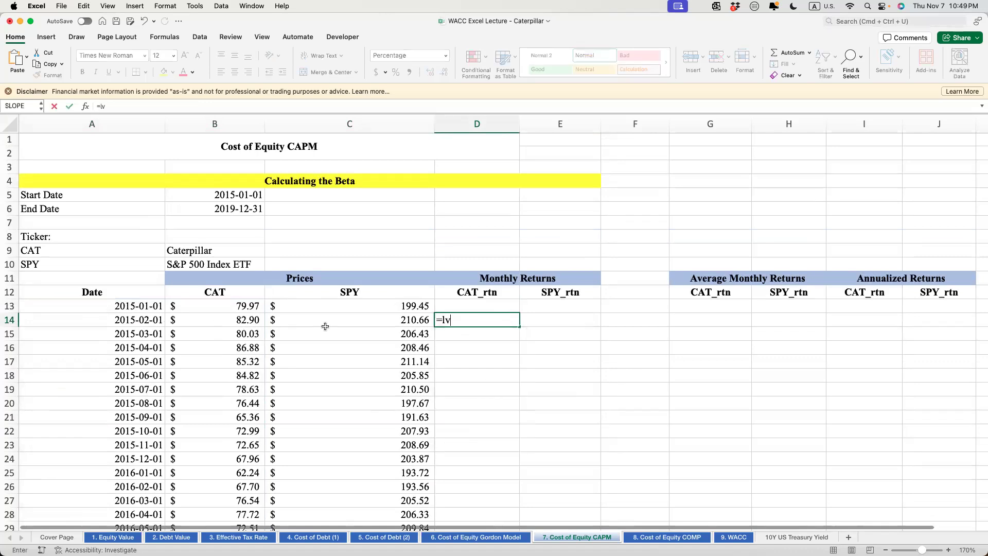
key("BackSpace")
type("n")
key("Tab")
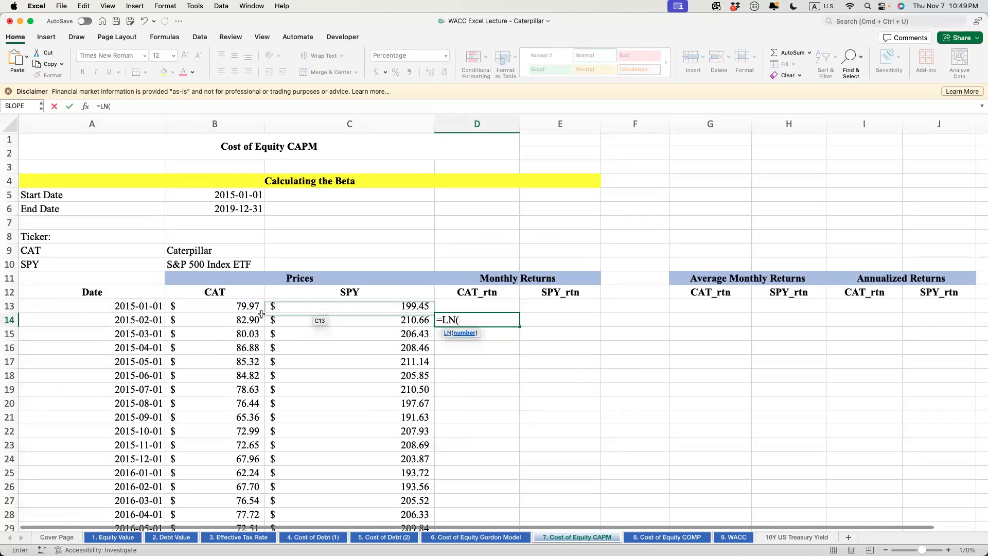
left_click(214, 316)
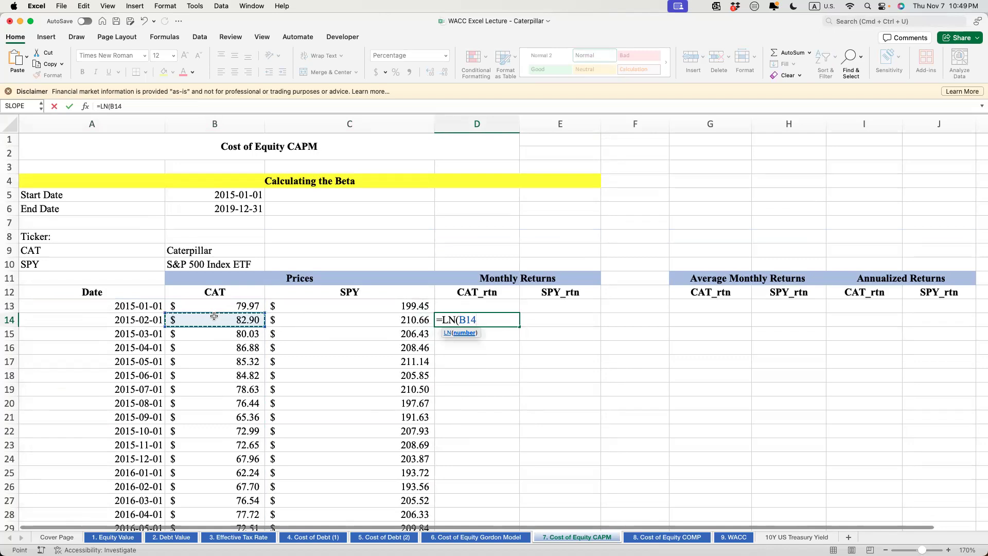
type("/")
left_click(223, 308)
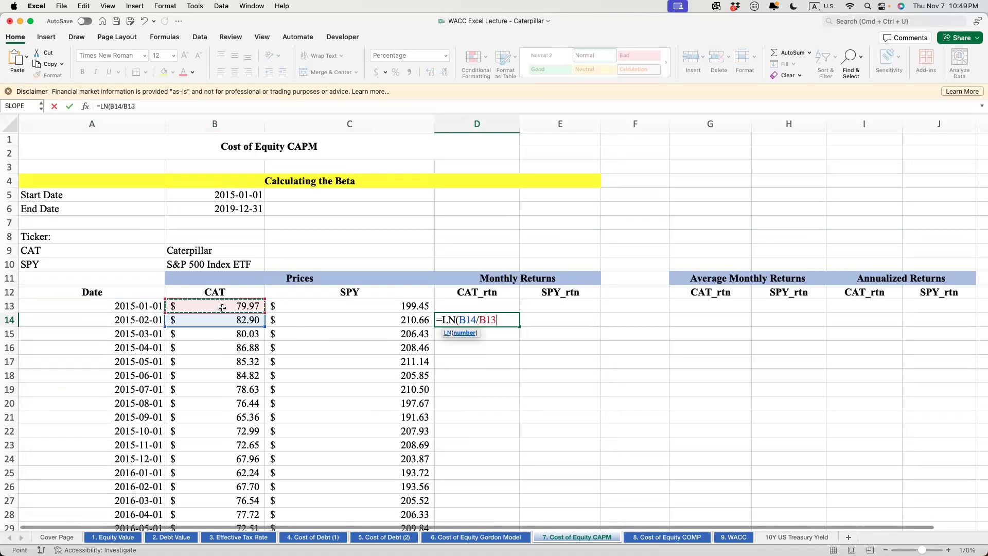
type(")")
key("Return")
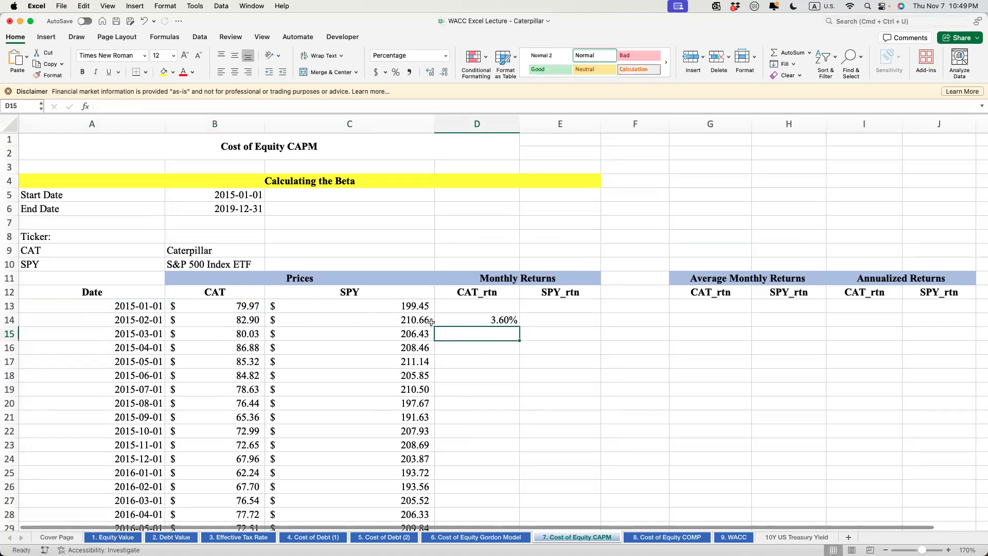
Step: Calculate SPY's first monthly log return in cell E14 with the formula =LN(C14/C13)
left_click_drag(149, 305, 149, 319)
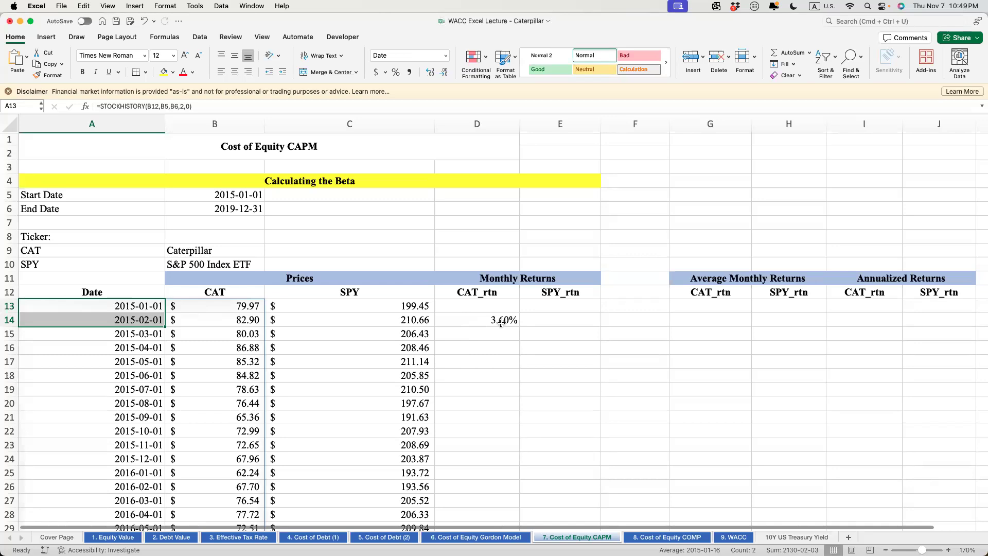
left_click(542, 320)
type("=LN(")
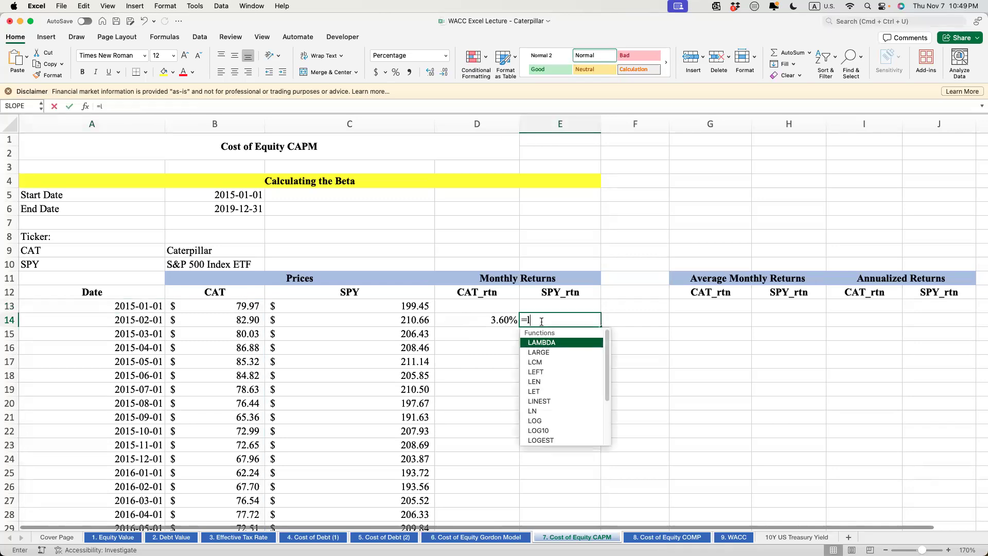
left_click(405, 320)
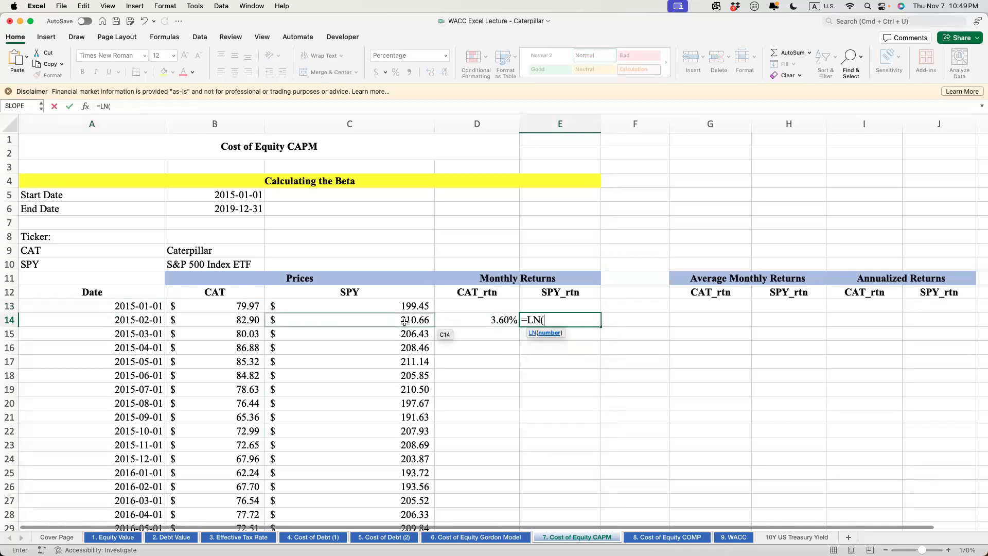
type("/")
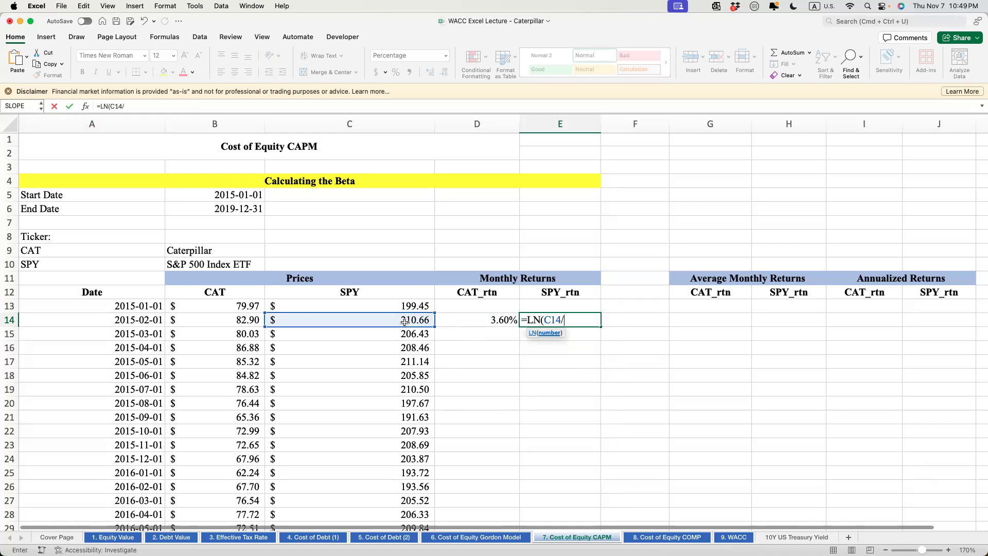
left_click(412, 307)
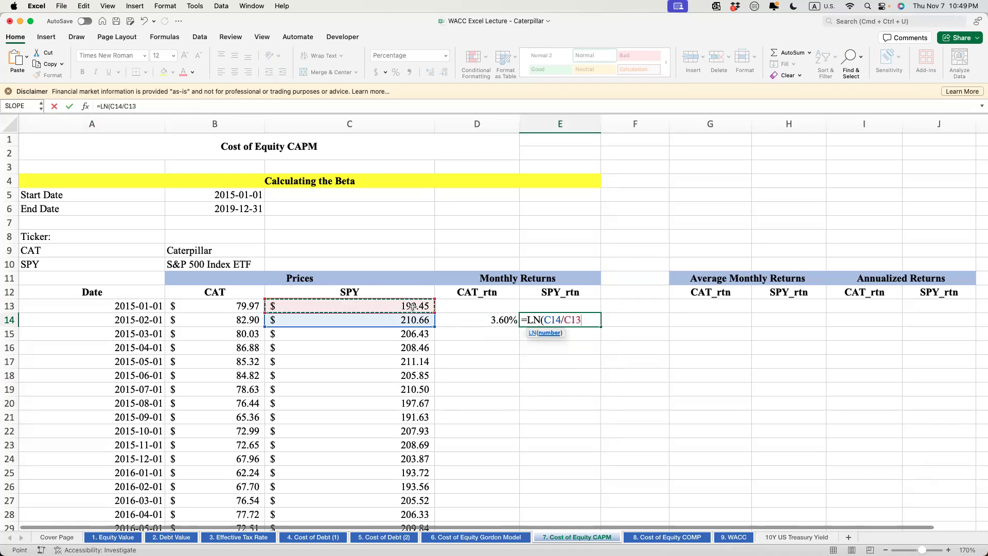
key("Return")
Step: Fill the CAT and SPY return formulas in D14:E14 down through row 72
left_click(502, 322)
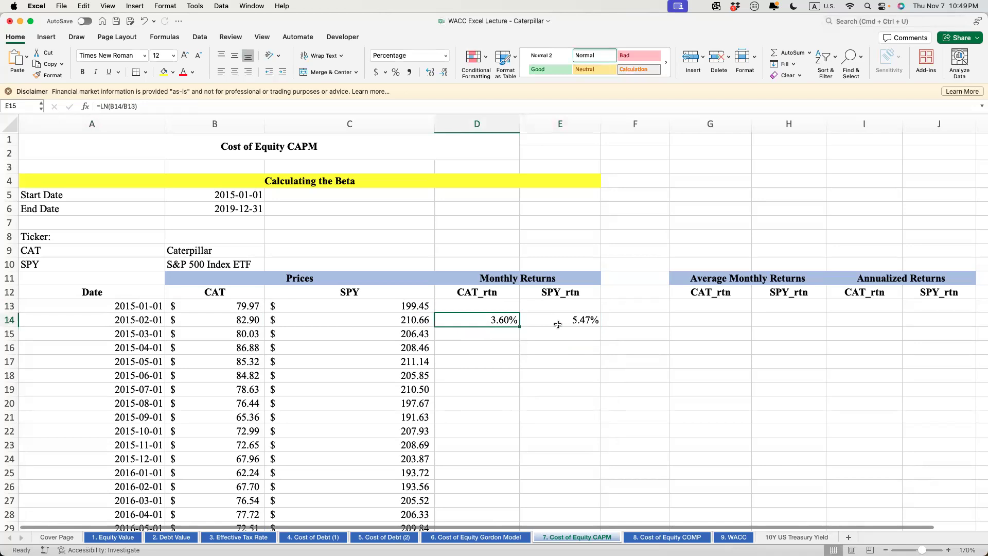
left_click(595, 322, "shift")
left_click_drag(599, 326, 600, 431)
scroll(511, 354, "up", 15)
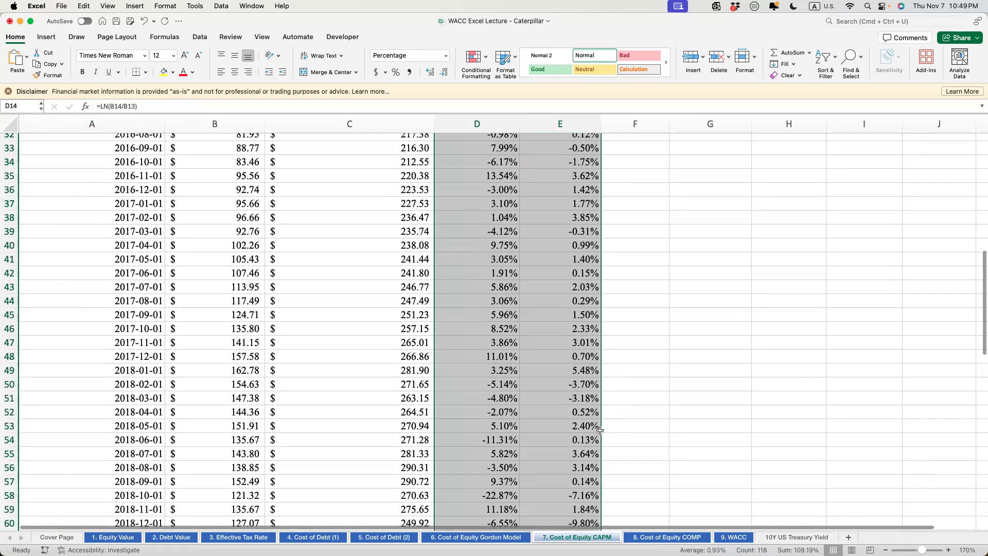
Step: Examine the CAT and SPY monthly returns and the cells under the Annualized Returns heading
left_click_drag(487, 319, 491, 419)
left_click_drag(570, 327, 569, 416)
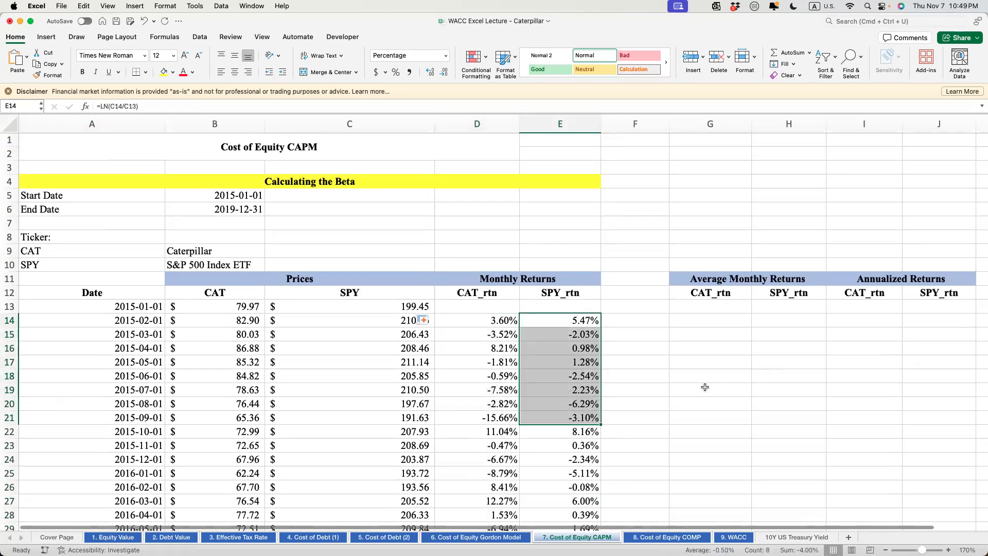
scroll(705, 387, "right", 5)
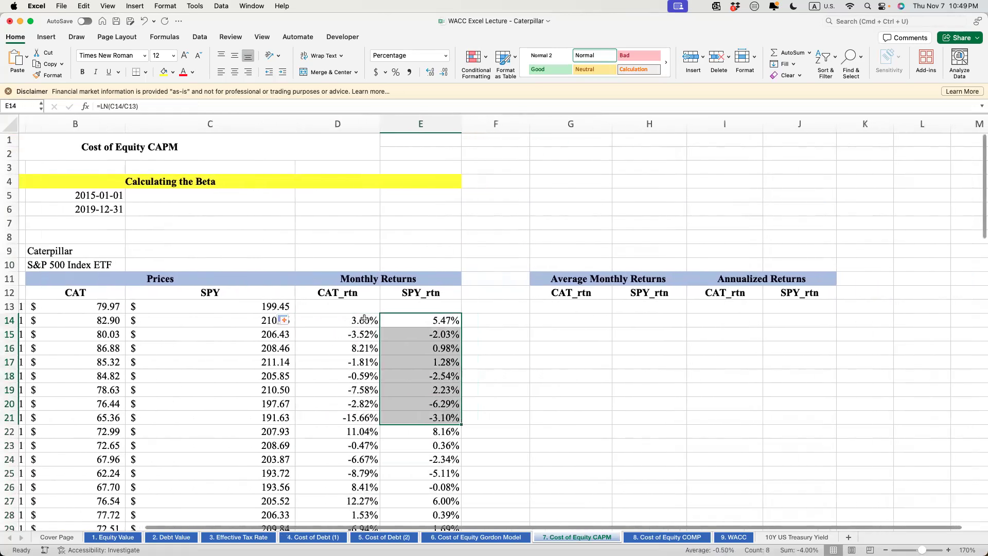
left_click_drag(364, 322, 365, 376)
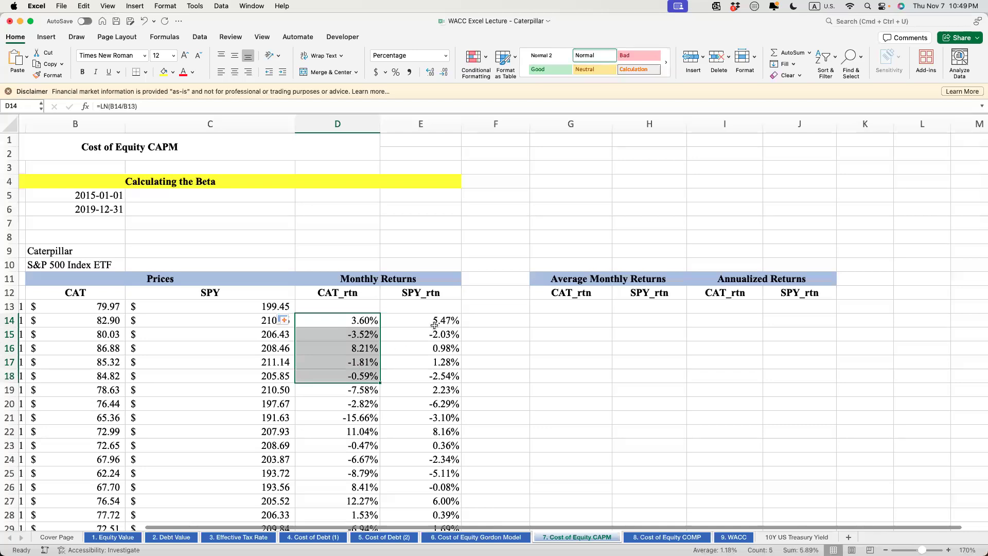
left_click_drag(434, 326, 437, 377)
left_click_drag(756, 306, 825, 306)
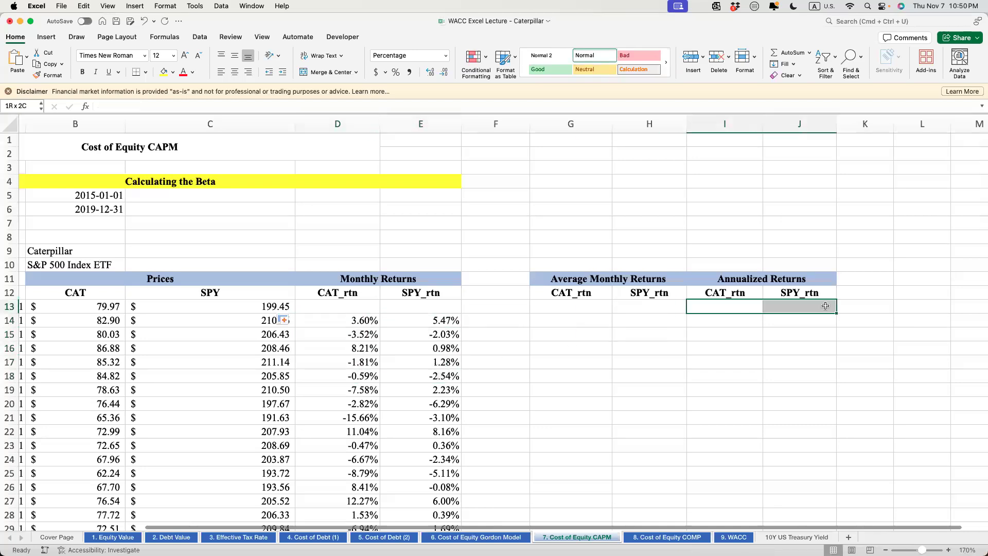
Step: Examine the expected market return and beta terms of the Security Market Line formula below the scatter chart
scroll(587, 448, "down", 20)
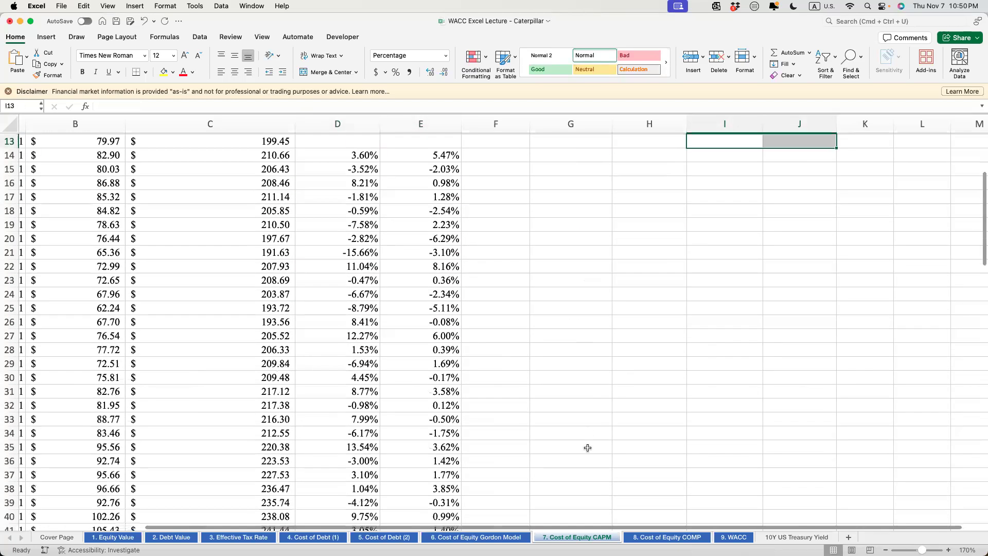
scroll(588, 448, "down", 3)
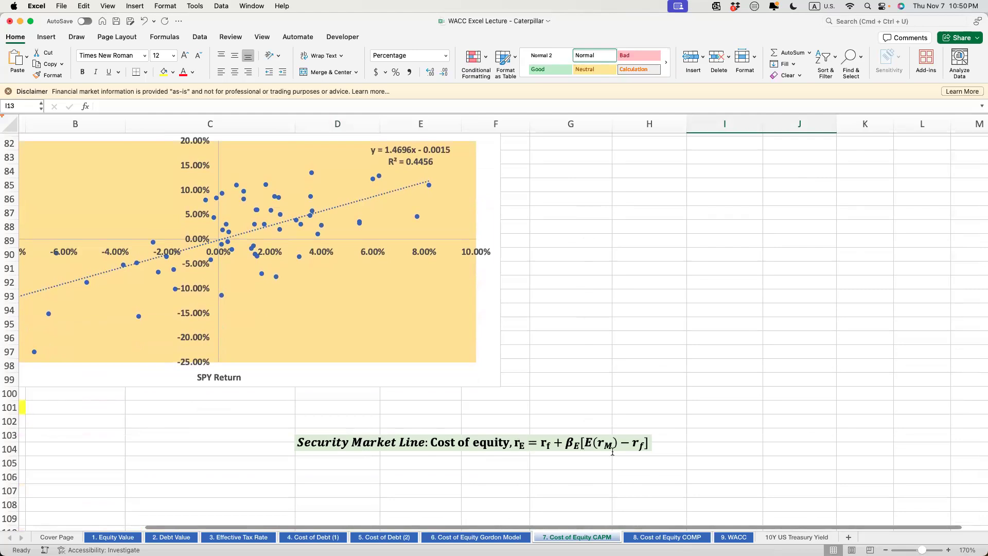
left_click_drag(594, 444, 609, 444)
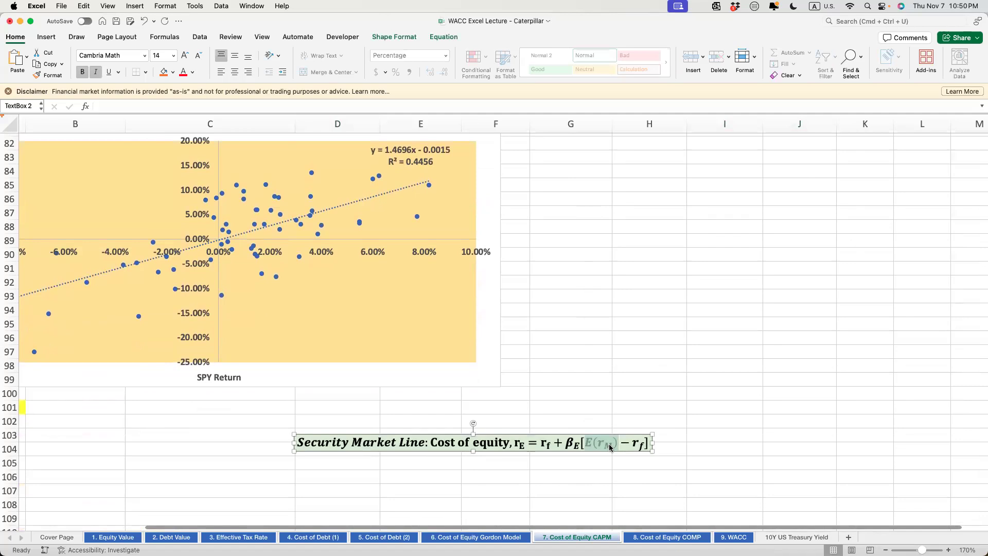
left_click_drag(567, 444, 578, 445)
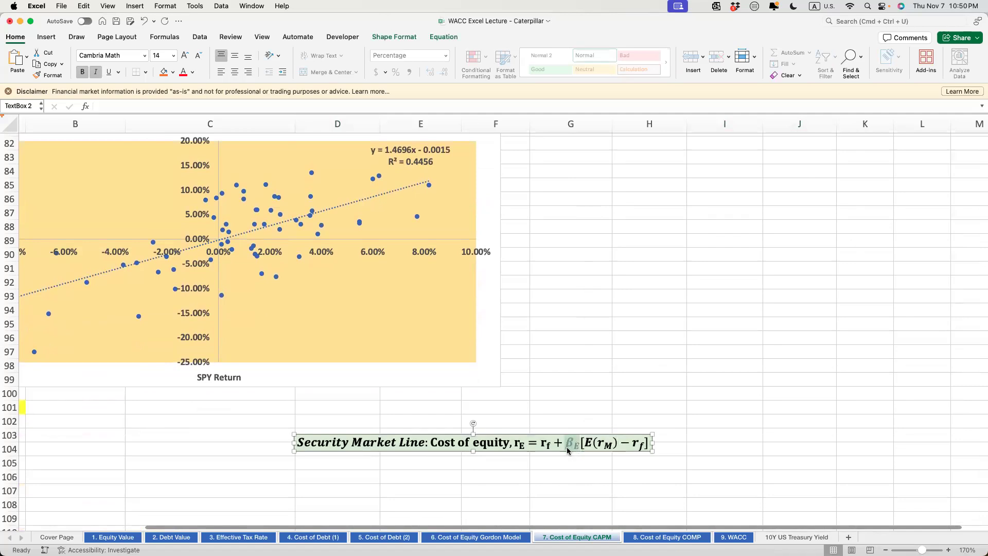
scroll(419, 415, "left", 1)
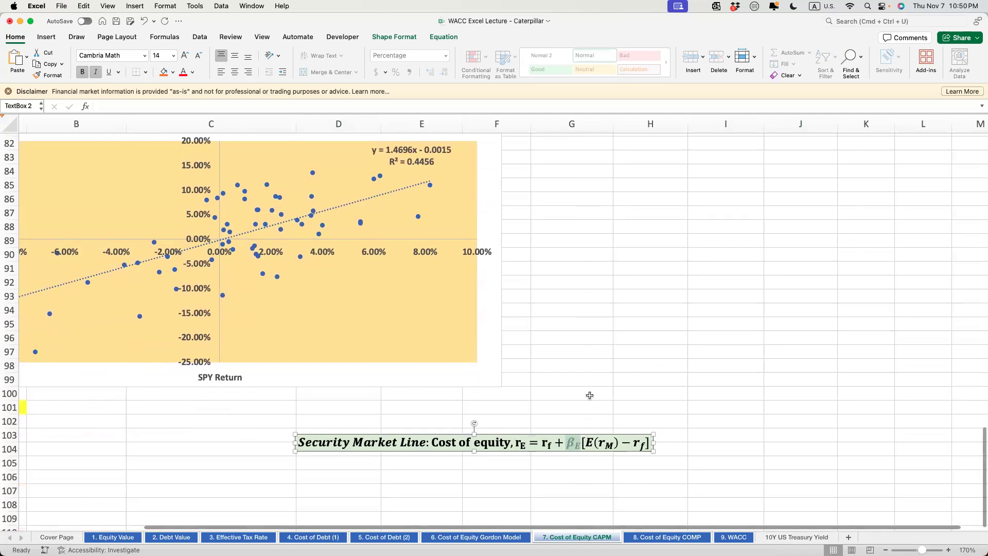
left_click(584, 396)
left_click_drag(587, 444, 621, 447)
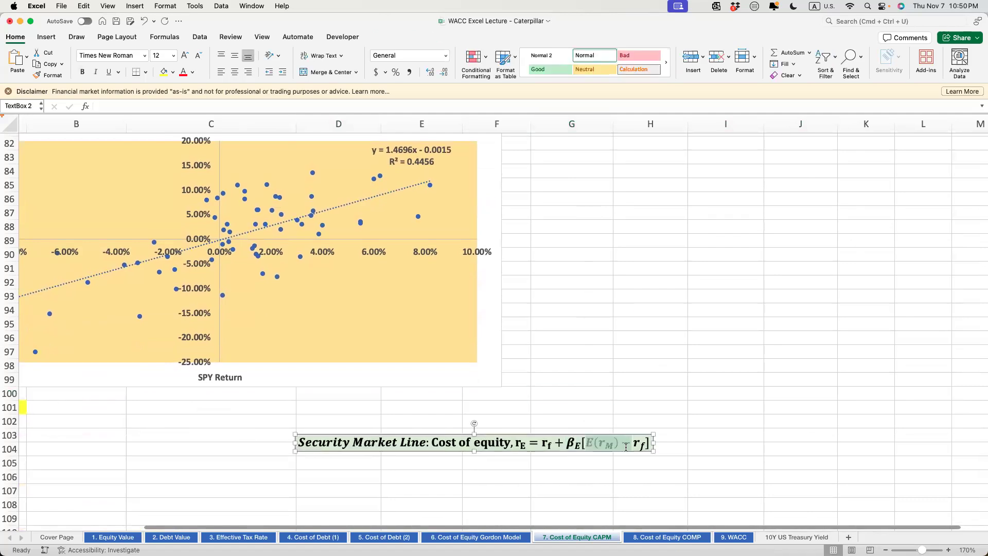
Step: Calculate CAT's average monthly return in cell G13 with the formula =AVERAGE(D14:D72)
scroll(623, 422, "up", 20)
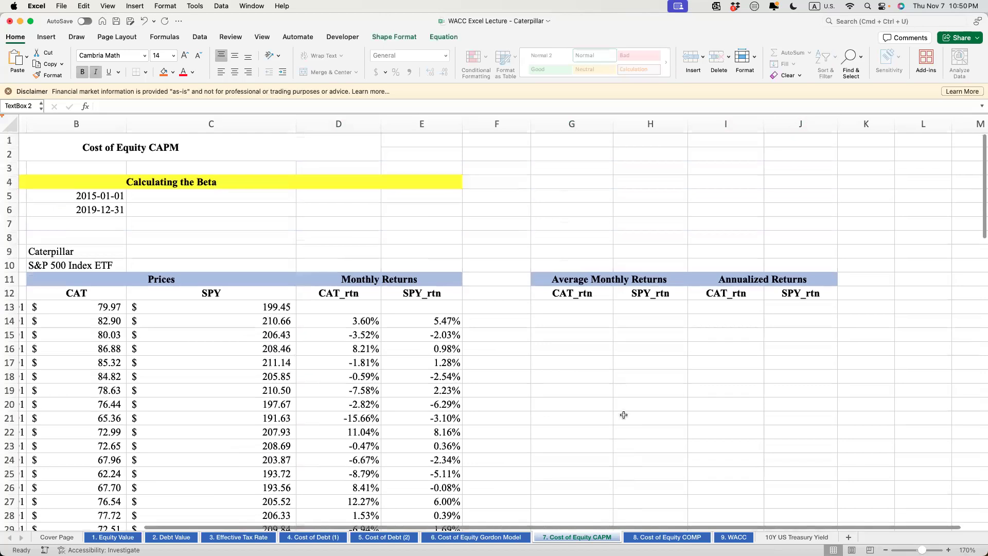
left_click(585, 297)
type("=aver")
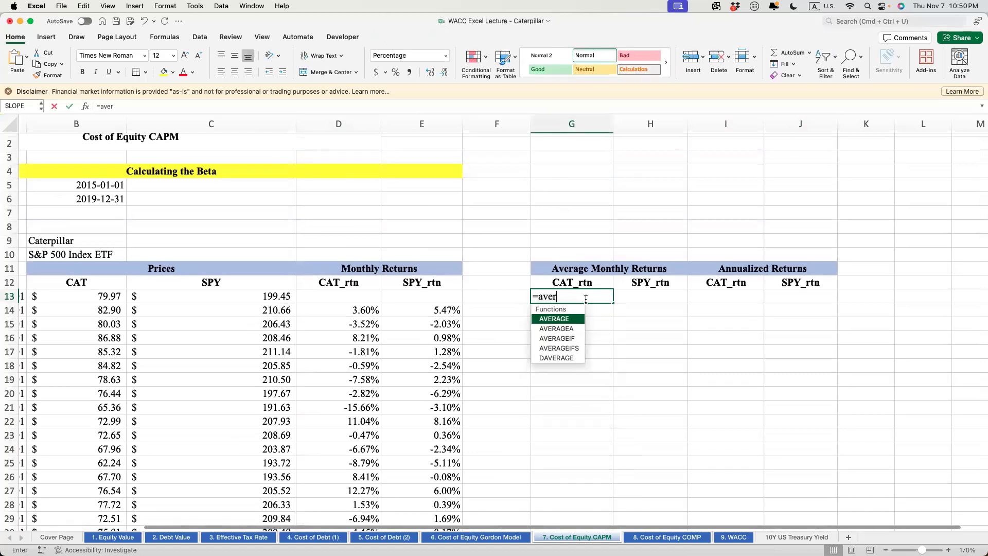
key("Tab")
left_click(363, 309)
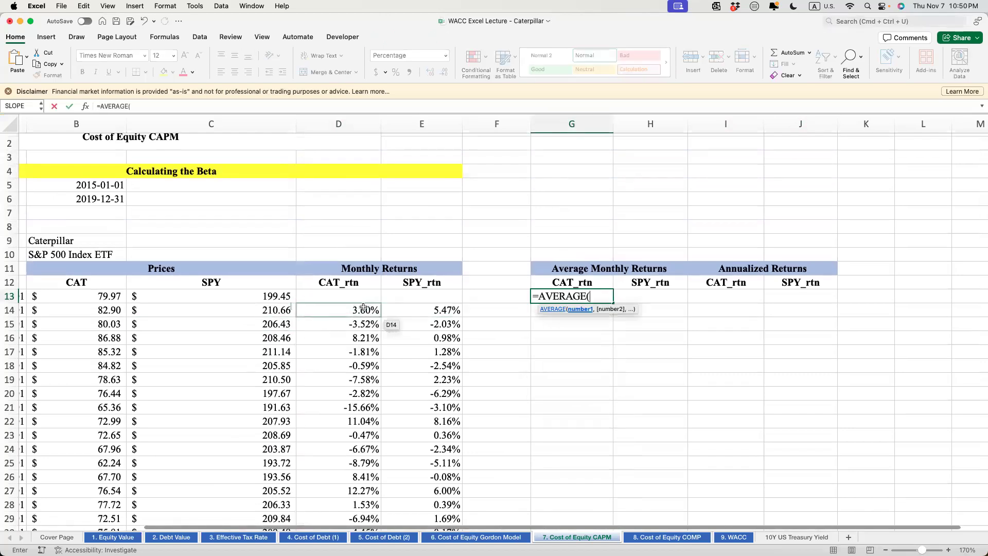
key("ctrl+shift+Down")
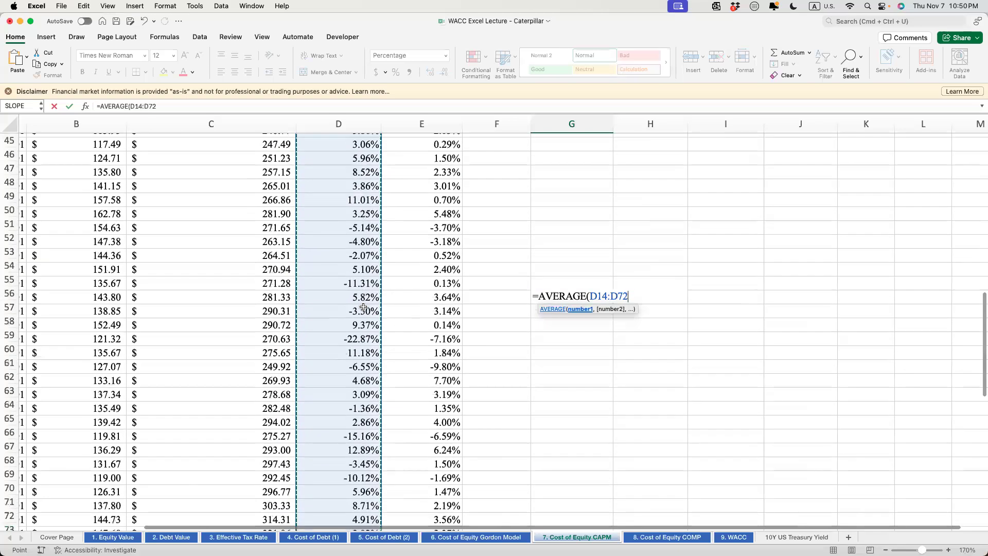
type(")")
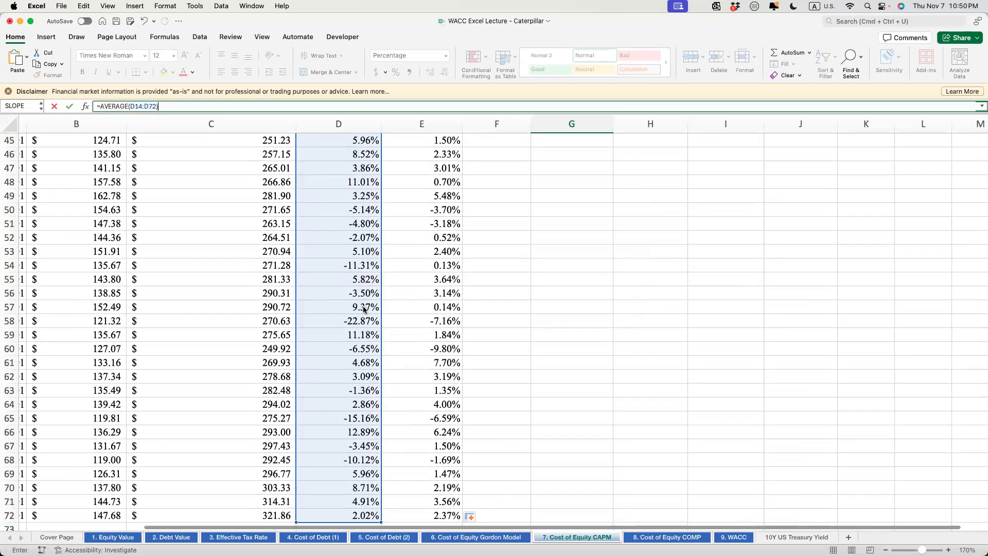
key("Return")
scroll(564, 276, "up", 3)
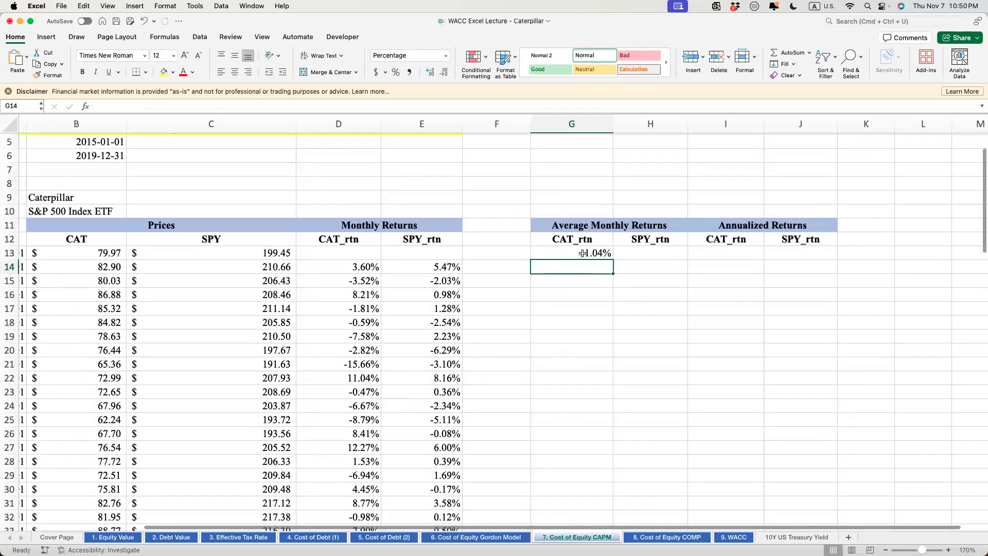
left_click(577, 256)
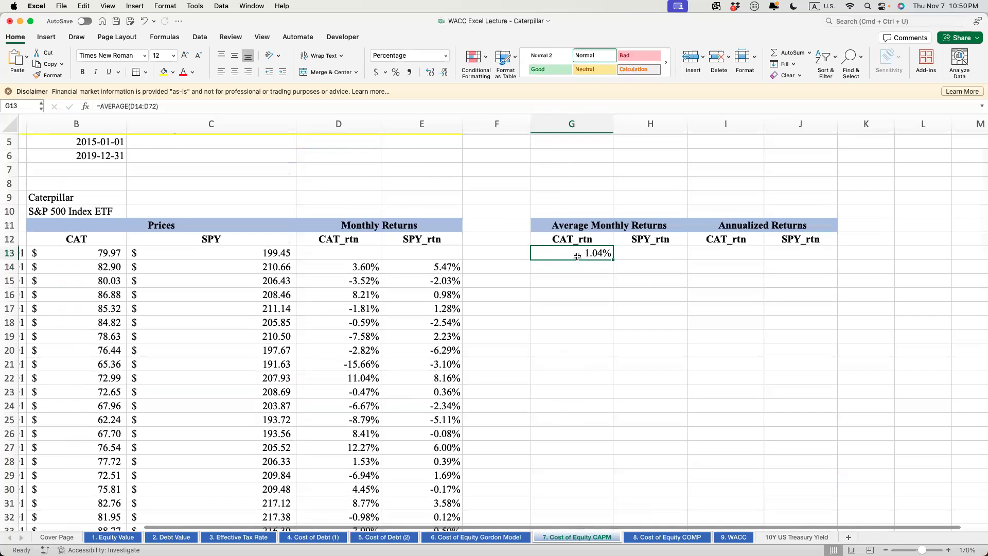
Step: Calculate SPY's average monthly return in cell H13 with the formula =AVERAGE(E14:E72)
left_click(627, 253)
type("=sum")
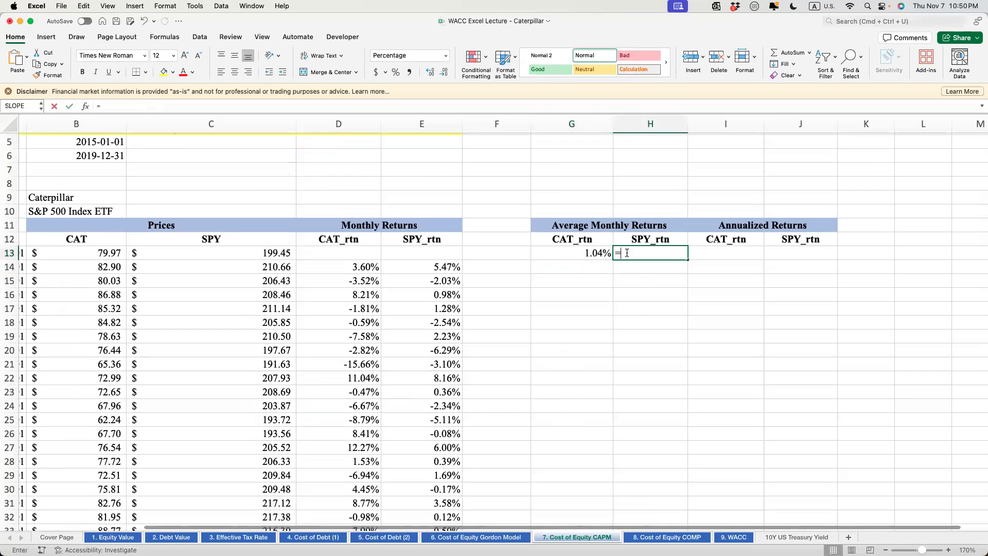
key("Tab")
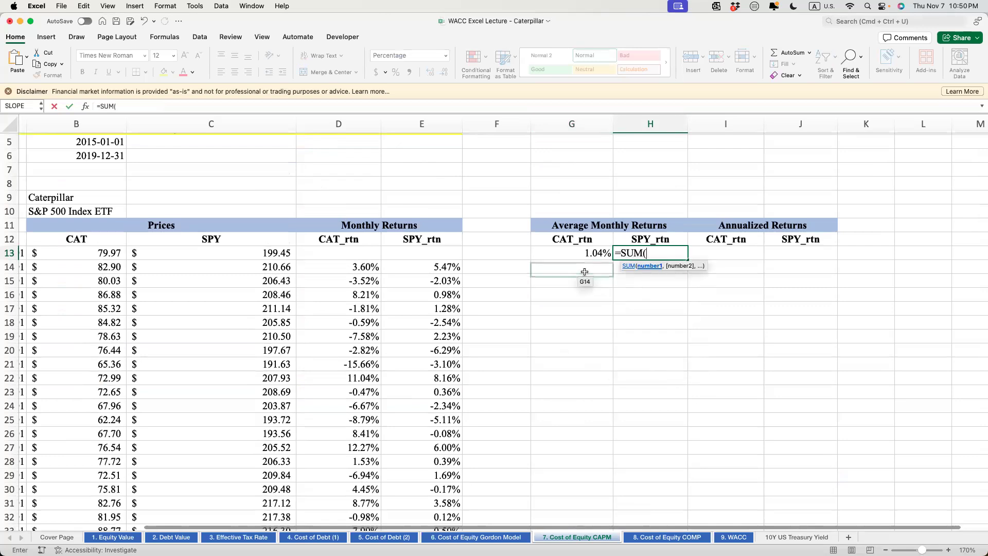
key("BackSpace")
key("BackSpace")
key("BackSpace")
key("BackSpace")
type("aver")
key("Tab")
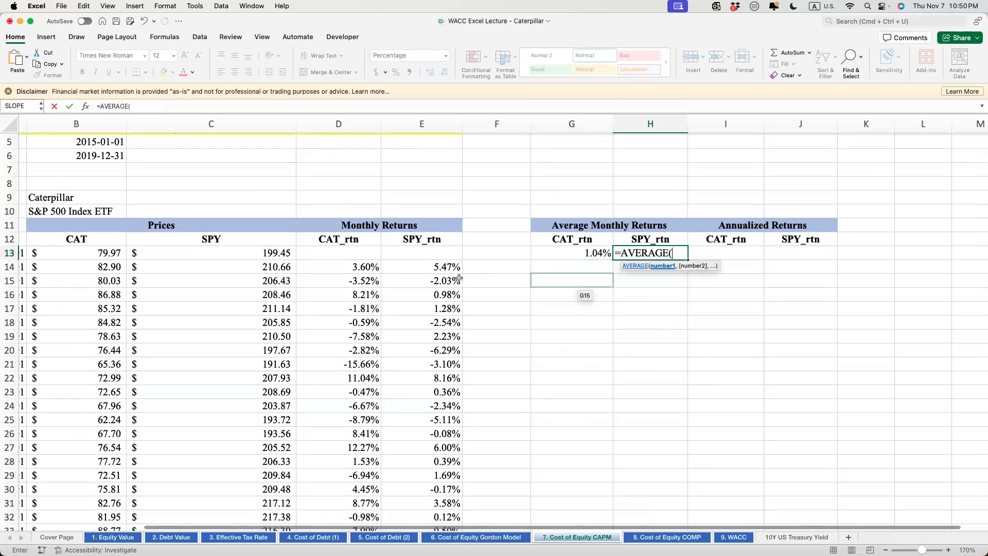
left_click(452, 268)
key("ctrl+shift+Down")
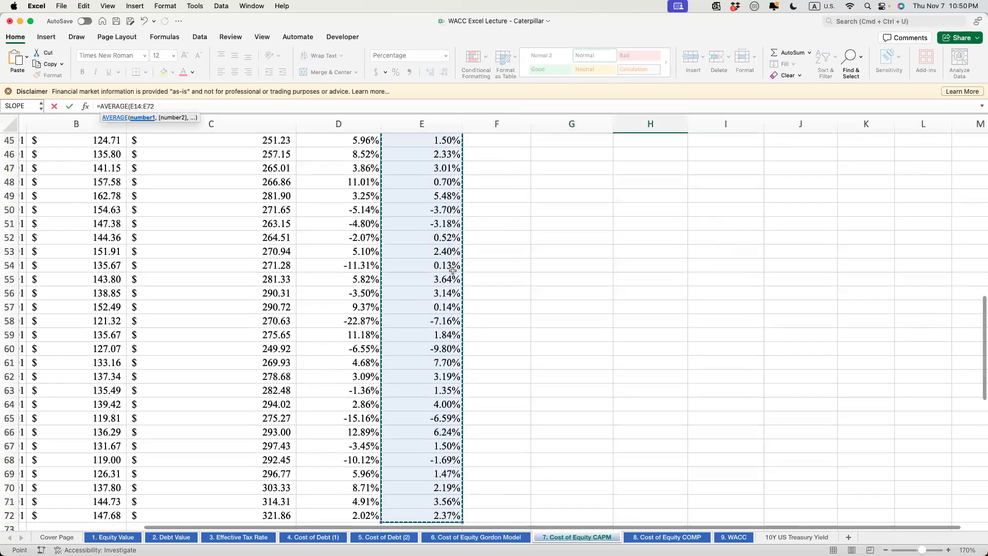
key("Return")
scroll(670, 303, "up", 5)
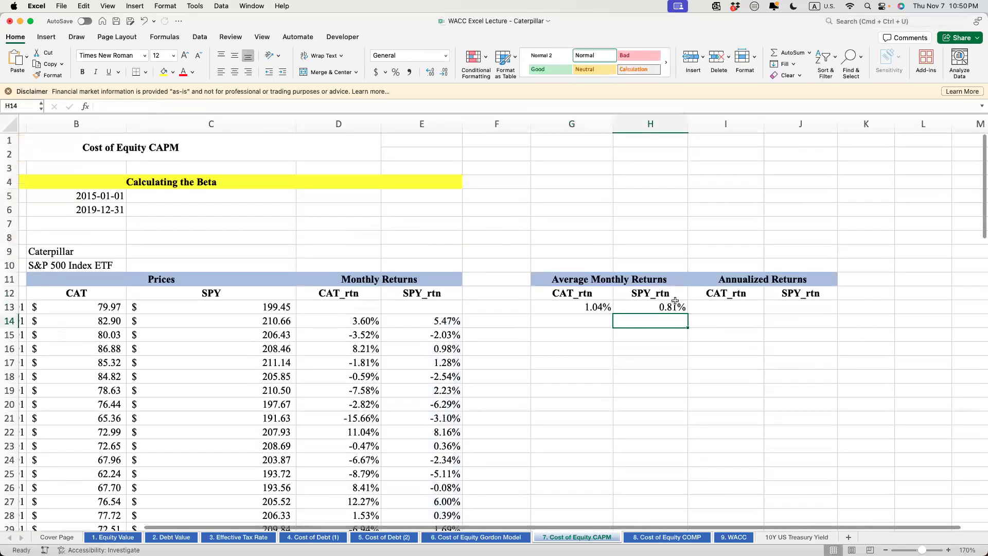
double_click(667, 304)
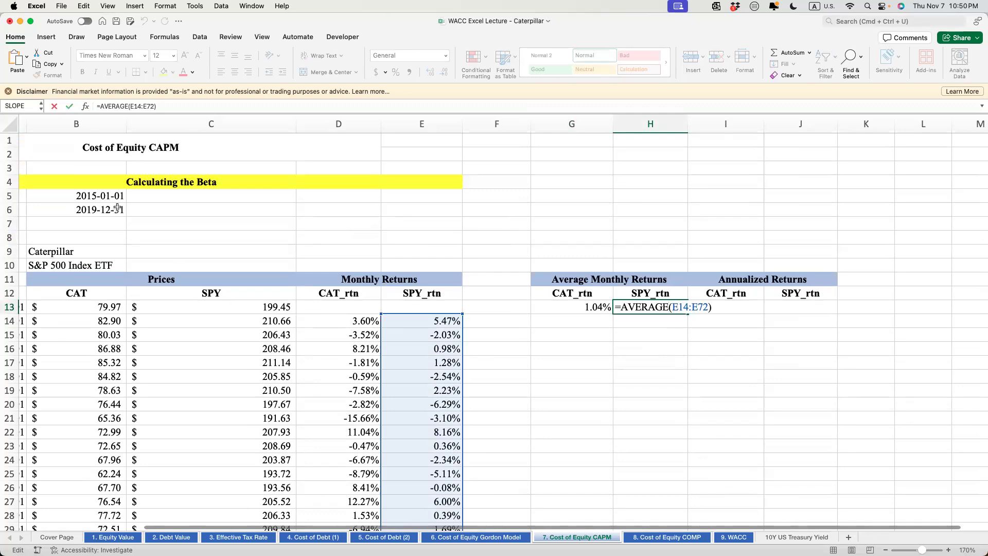
key("ctrl+Return")
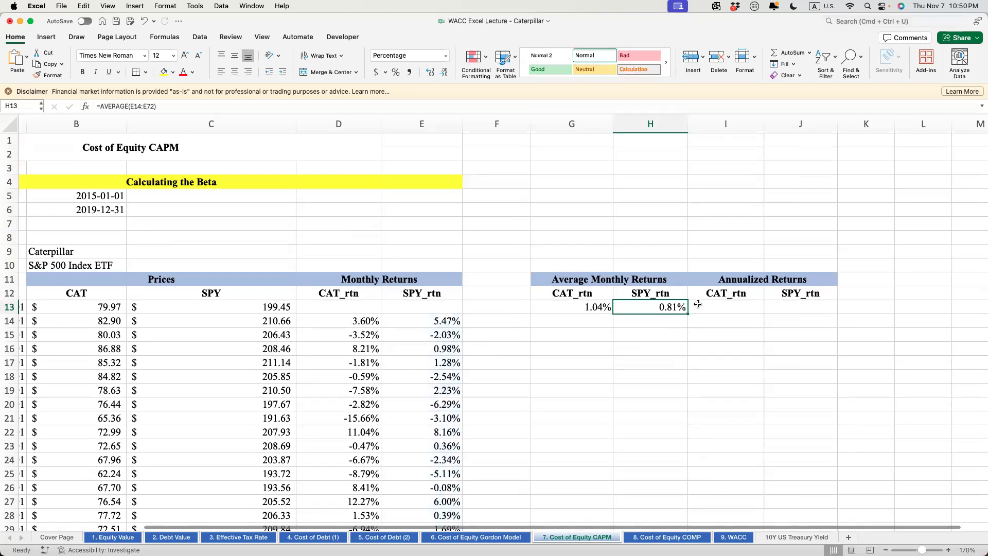
Step: Annualize CAT's average monthly return in cell I13 with the formula =(1+G13)^12-1
left_click_drag(569, 308, 664, 306)
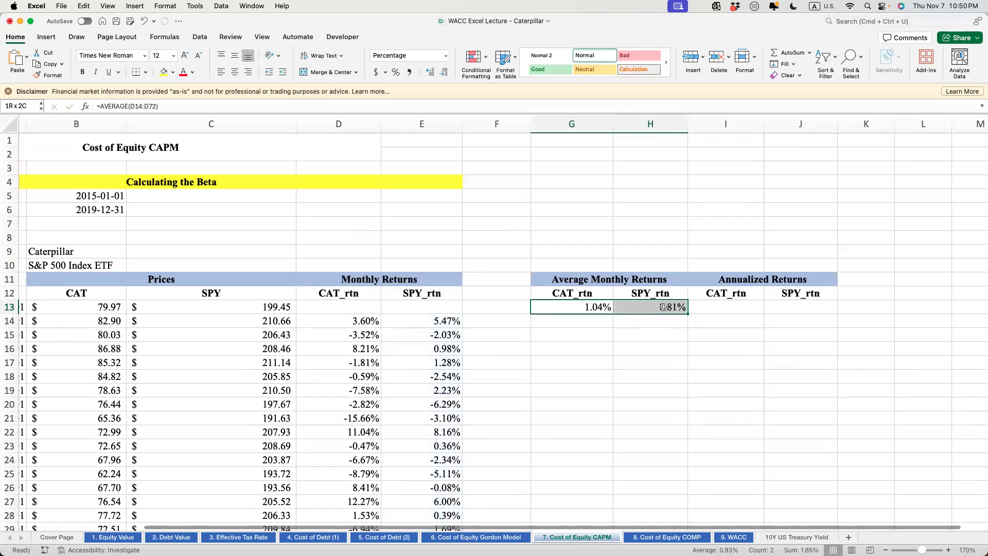
left_click(741, 301)
type("=(")
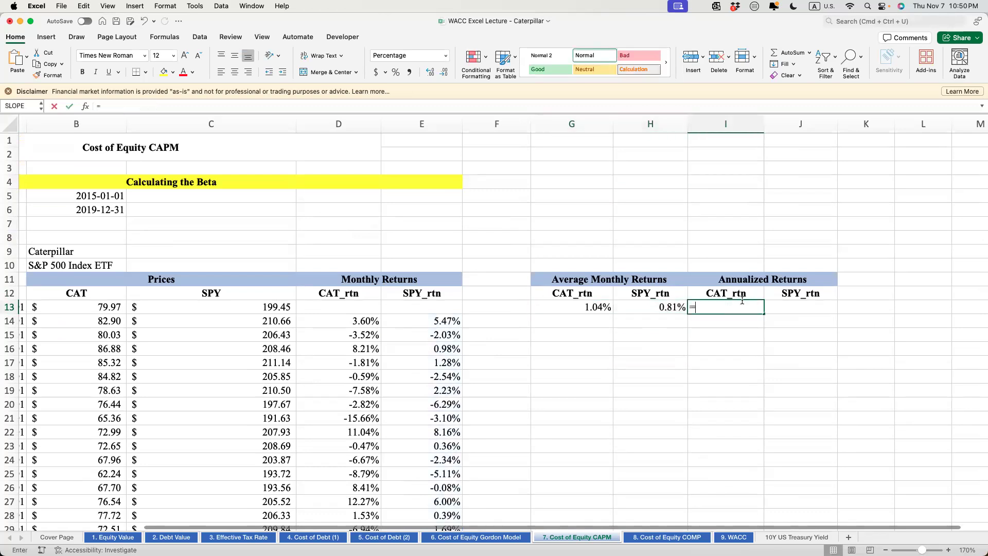
key("Left")
key("Left")
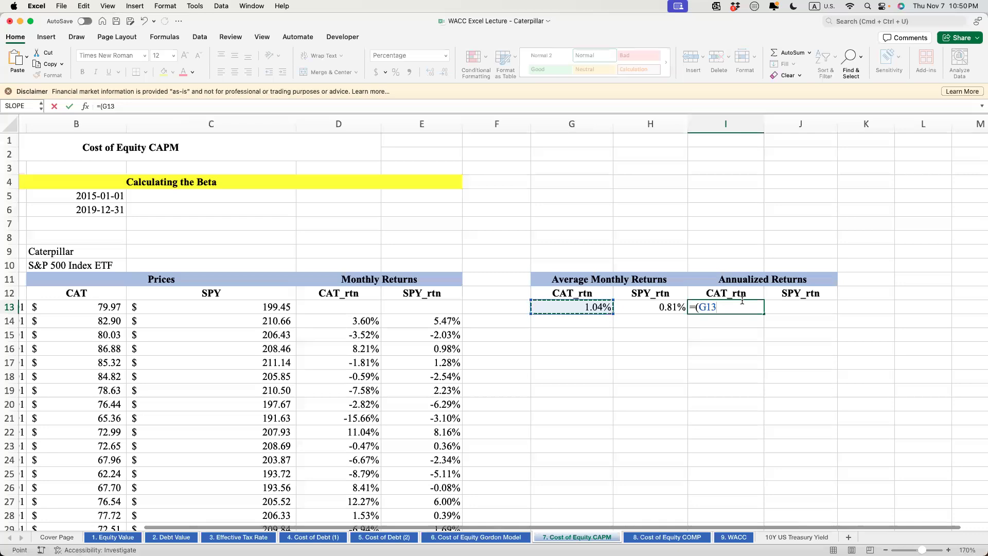
key("BackSpace")
key("BackSpace")
key("BackSpace")
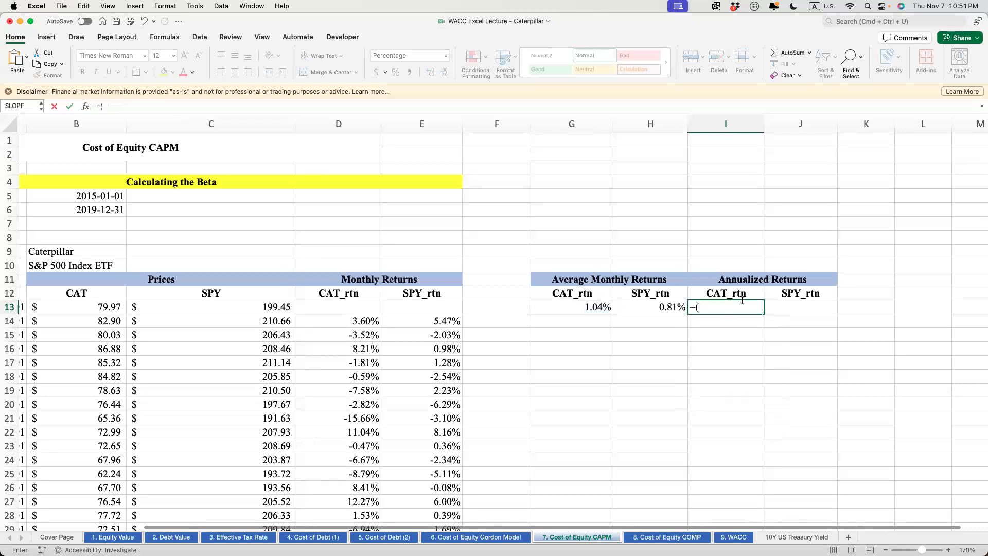
type("1+")
key("Left")
key("Left")
key("Left")
key("Right")
type(")")
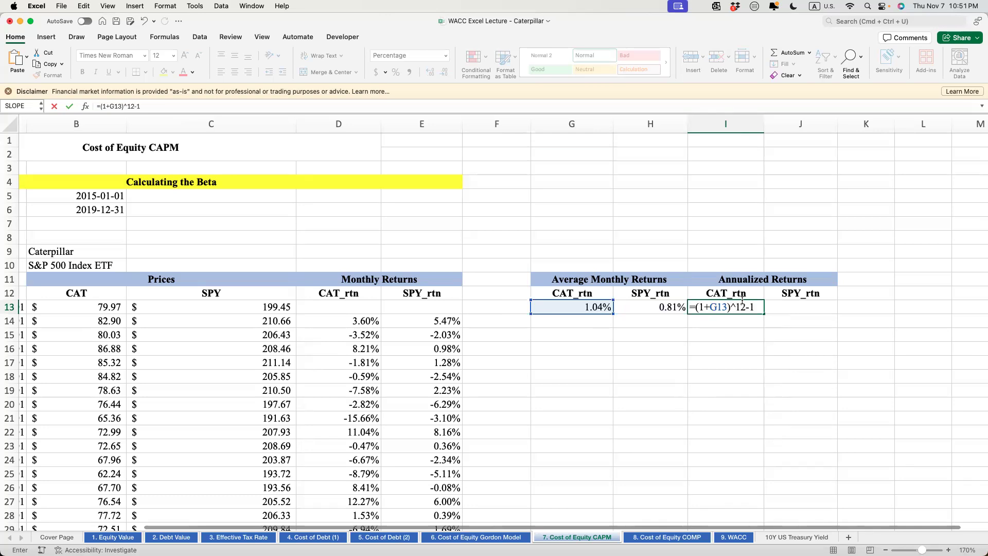
left_click_drag(738, 308, 747, 308)
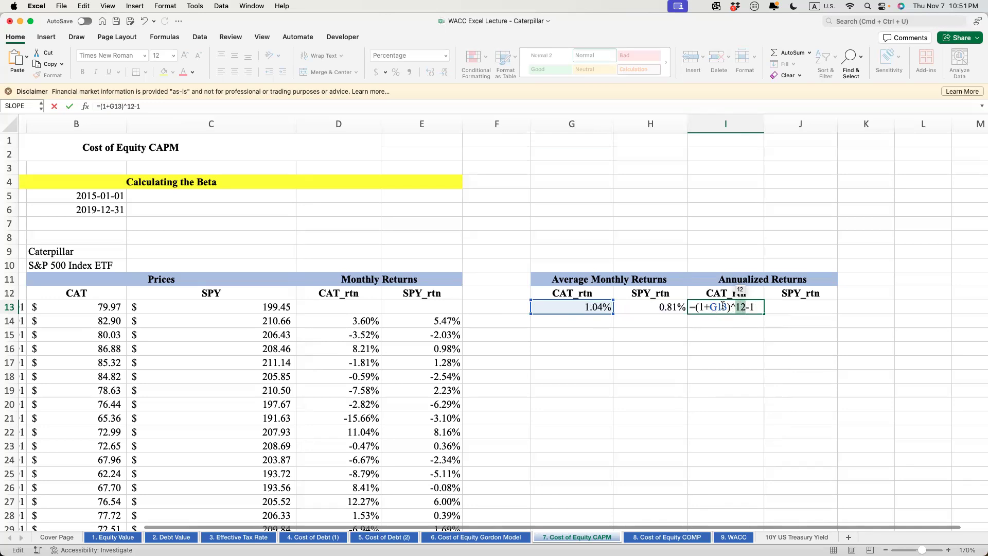
key("ctrl+Return")
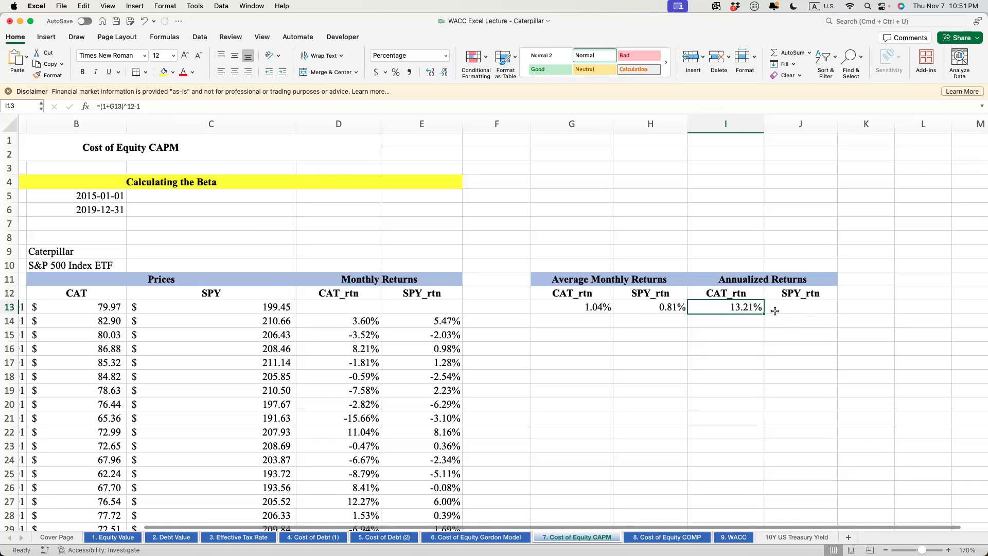
Step: Annualize SPY's average monthly return in cell J13 by compounding H13 over 12 months and subtracting 1
left_click(777, 310)
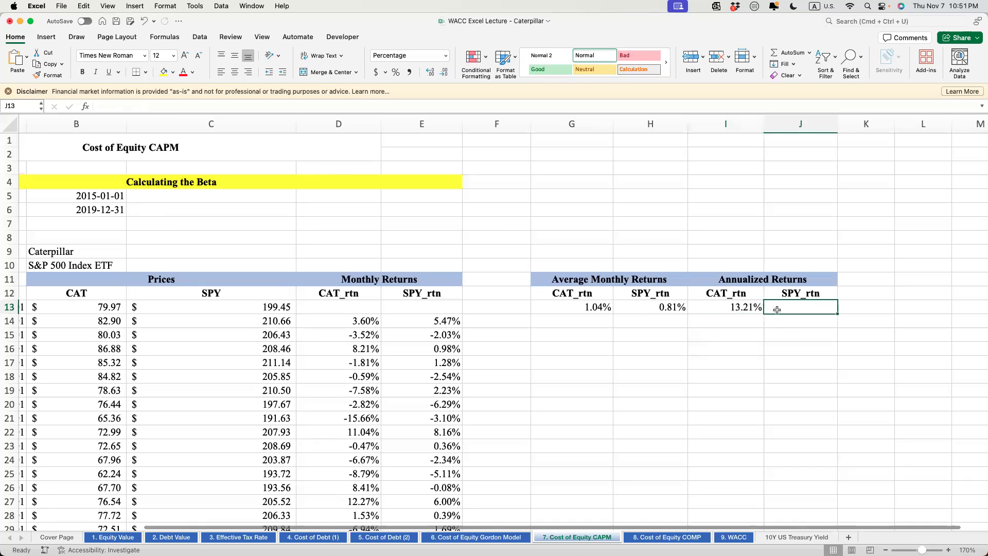
type("=(1+")
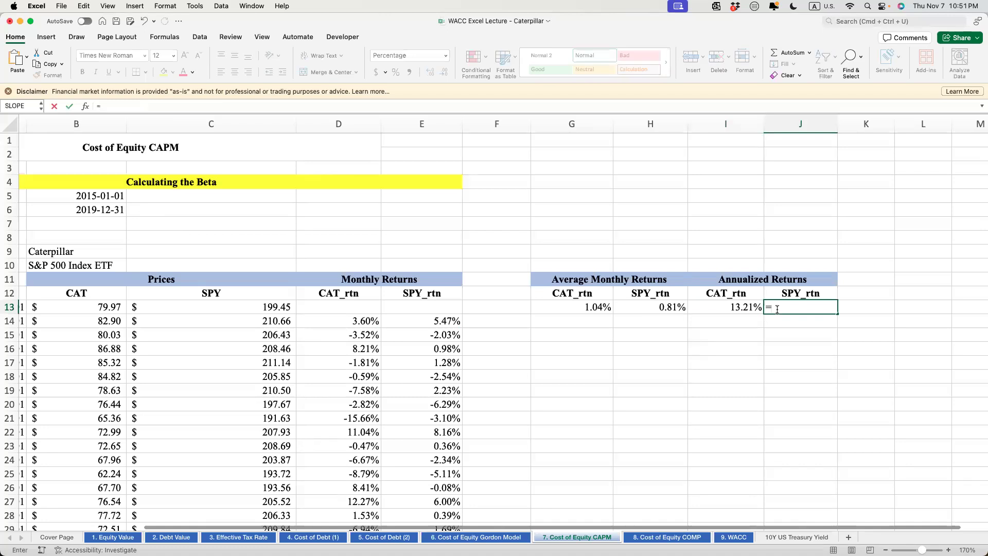
left_click(638, 309)
type(")")
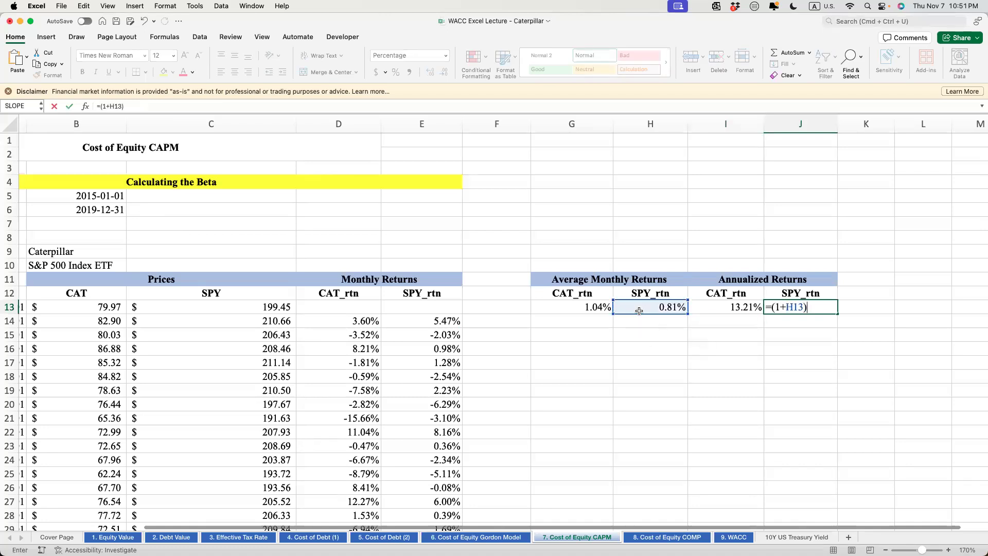
type("^12-01")
key("Return")
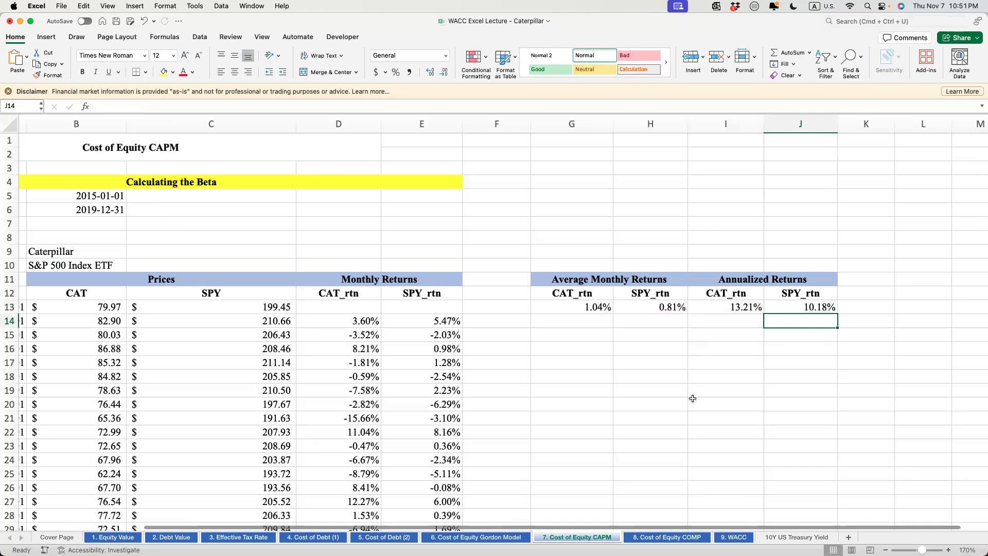
Step: Examine the risk-free rate, expected market return and beta terms of the Security Market Line formula below the scatter chart
scroll(537, 384, "down", 1)
scroll(538, 384, "right", 2)
scroll(538, 385, "left", 4)
scroll(537, 384, "right", 5)
scroll(657, 382, "down", 15)
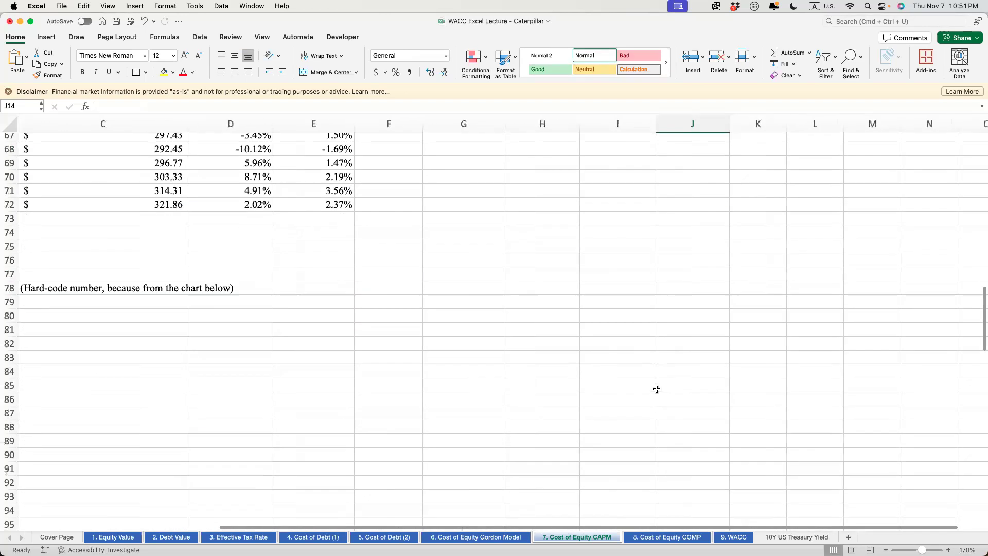
left_click(441, 258)
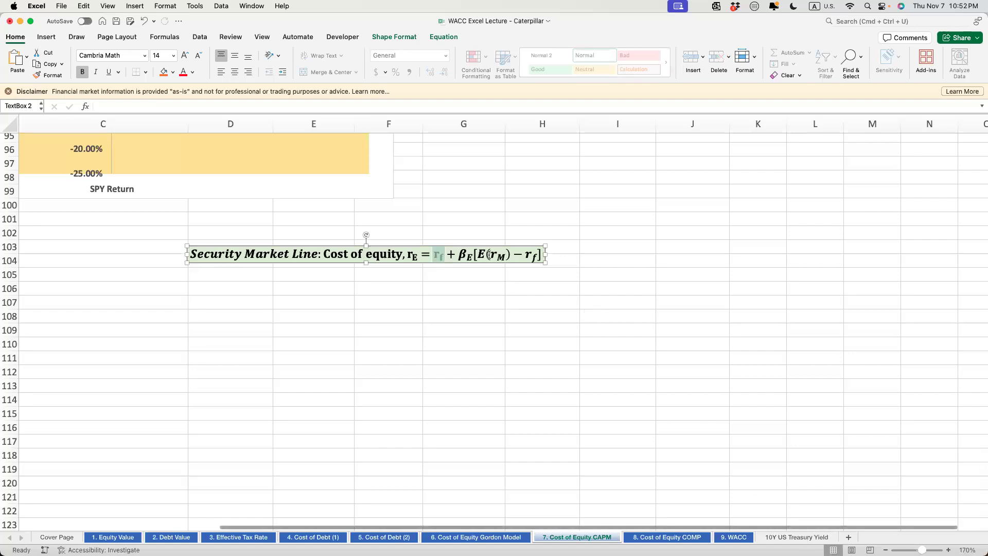
left_click(497, 256)
left_click(497, 256)
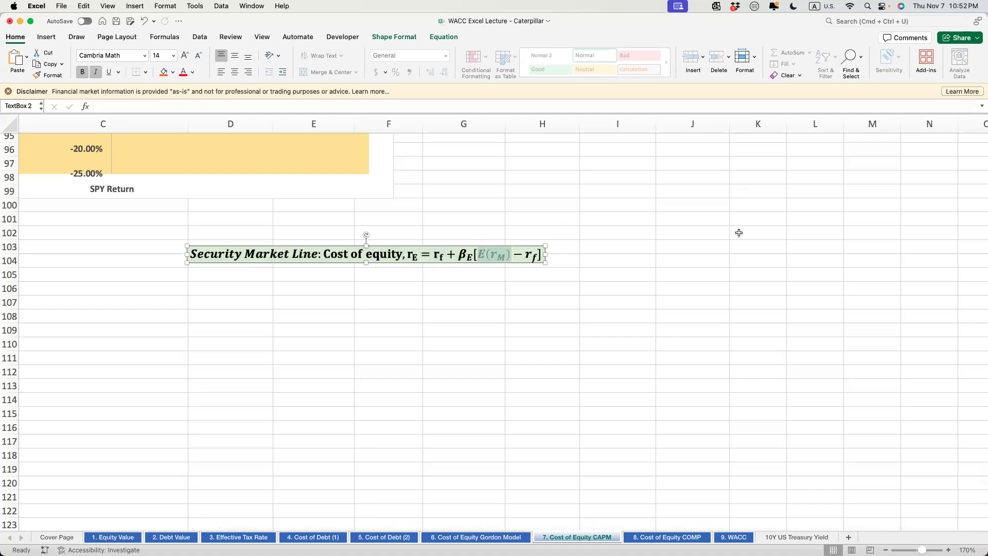
left_click(458, 257)
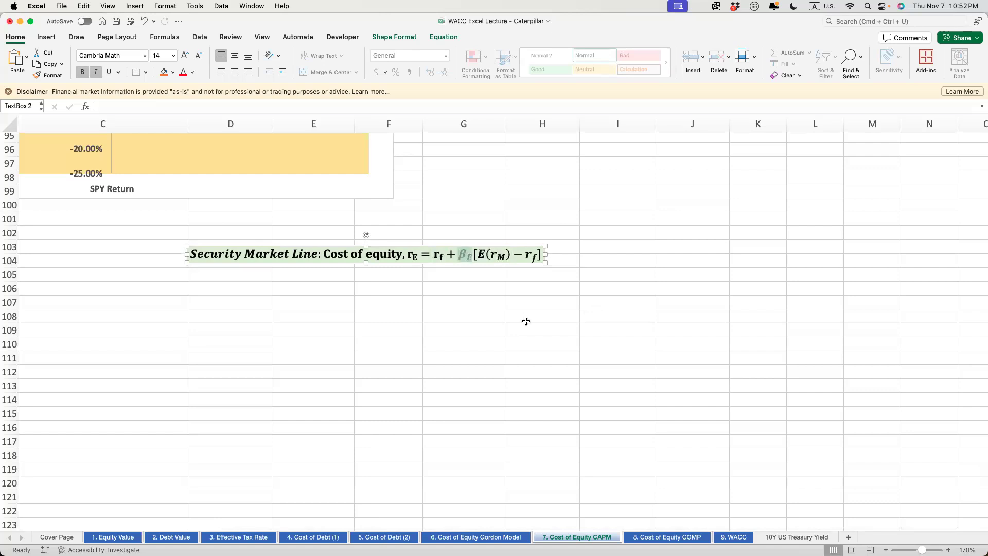
Step: Start a SLOPE formula in the Method 1 Beta cell B75 with the CAT returns D14:D72 as known y's
scroll(525, 322, "up", 15)
scroll(526, 321, "up", 7)
scroll(526, 321, "down", 11)
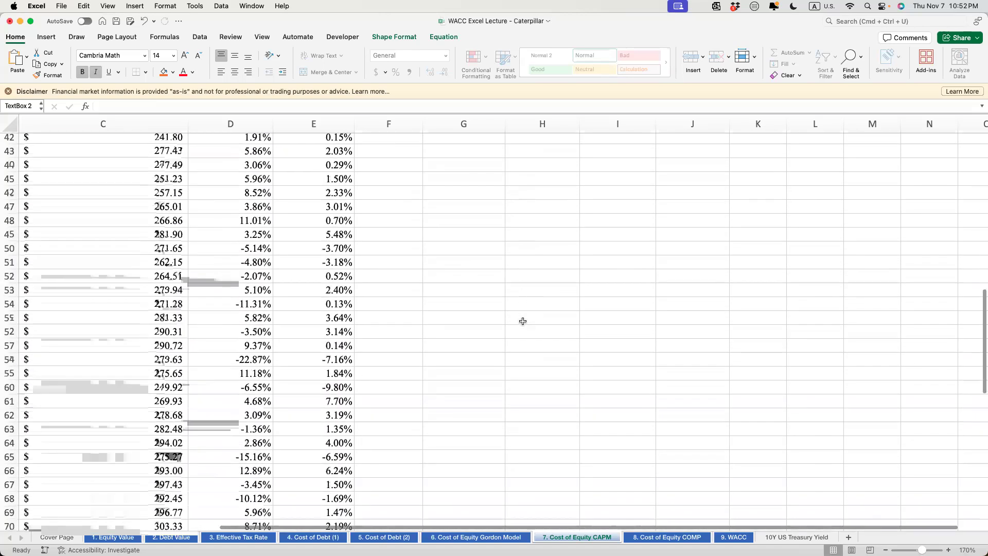
scroll(517, 321, "left", 5)
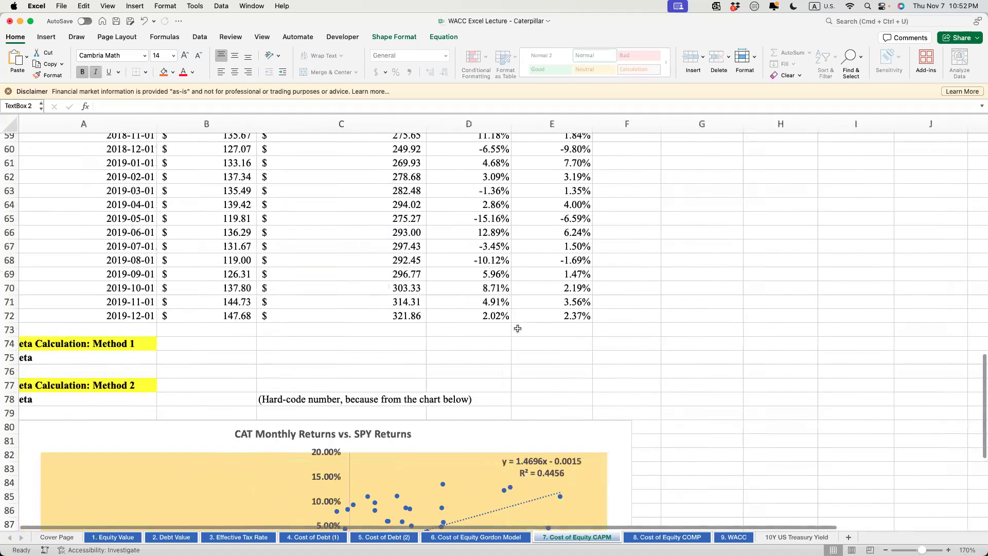
left_click(212, 355)
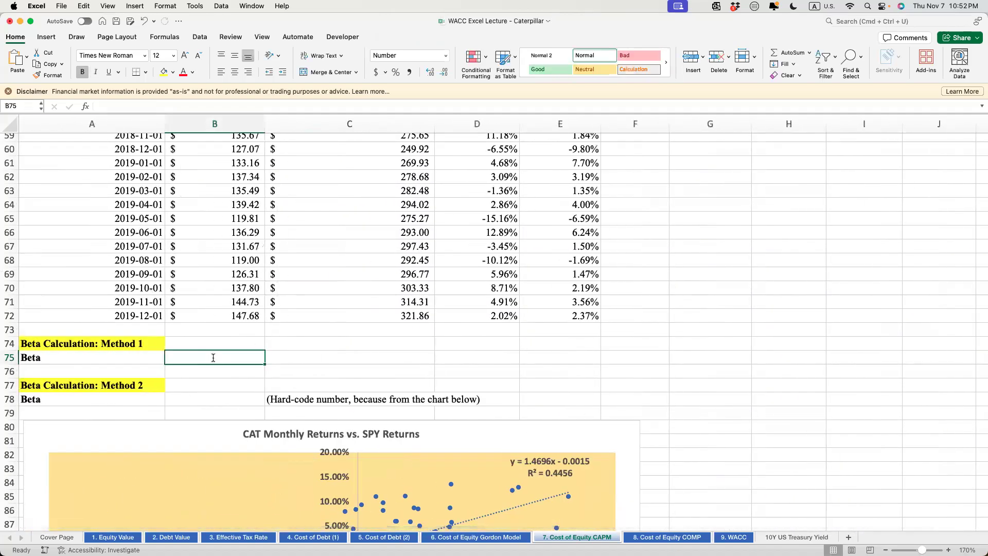
type("=slope")
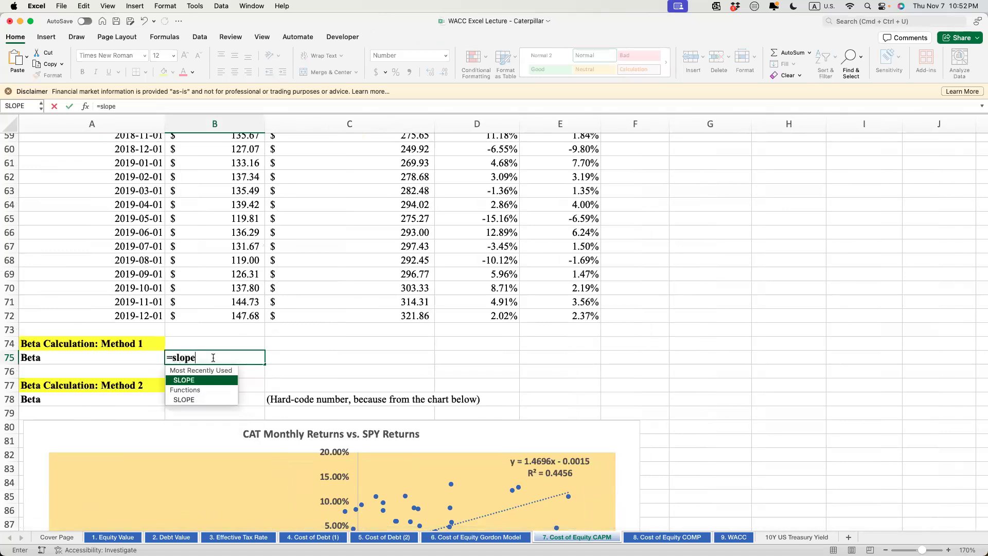
key("Tab")
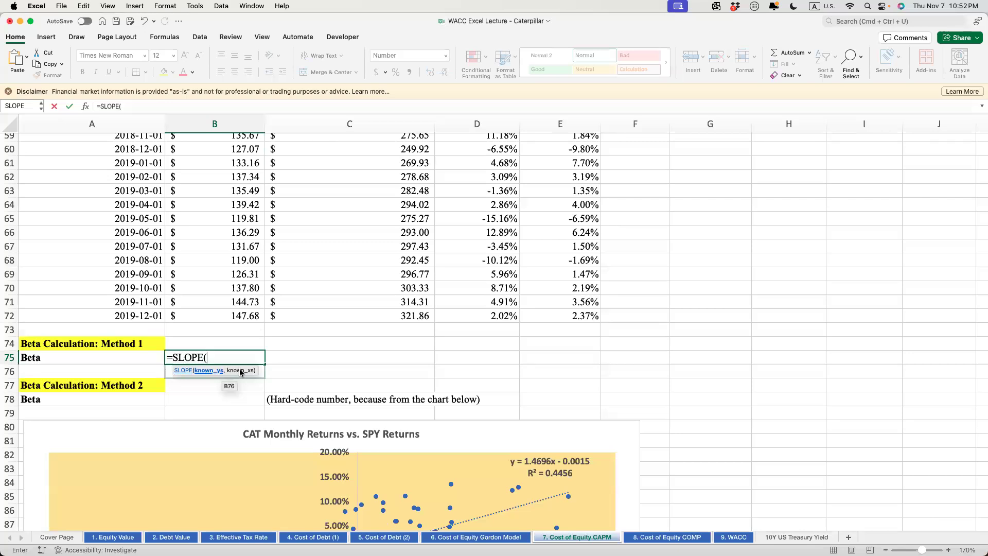
scroll(578, 350, "up", 10)
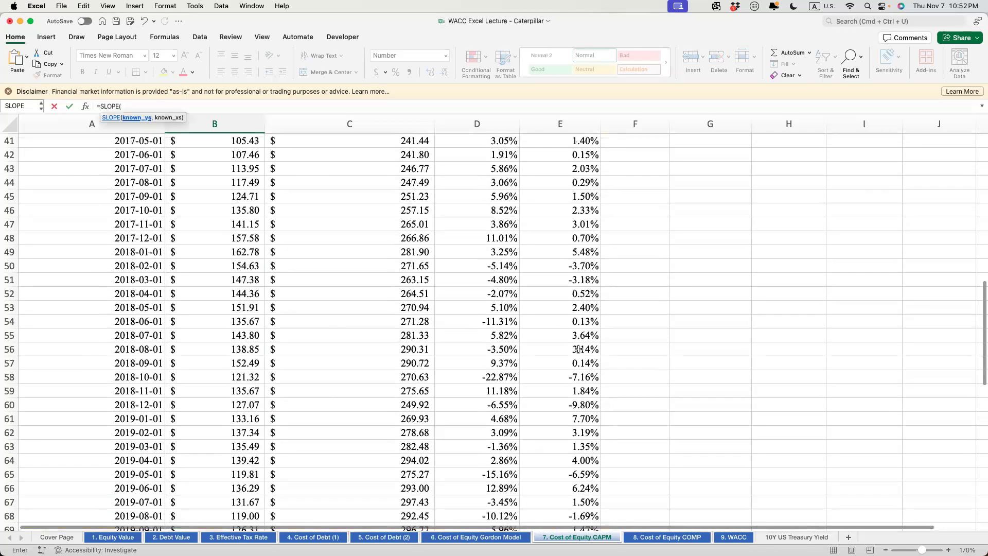
scroll(579, 350, "up", 7)
left_click(475, 314)
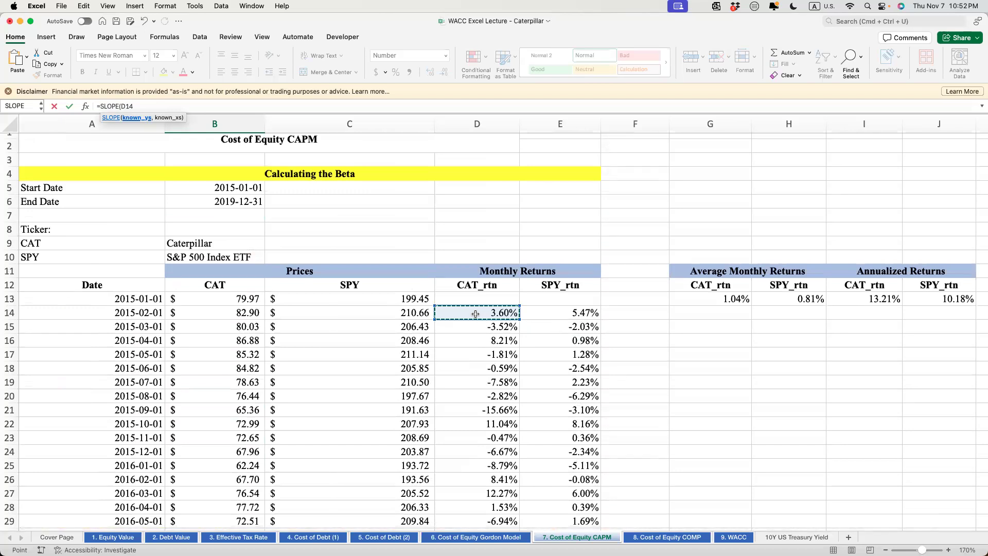
key("ctrl+shift+Down")
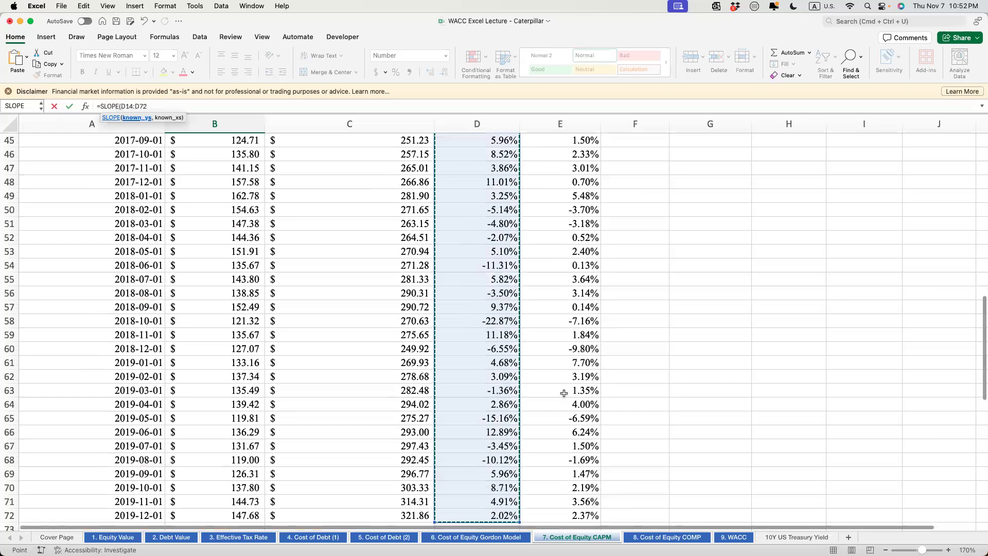
scroll(564, 393, "down", 5)
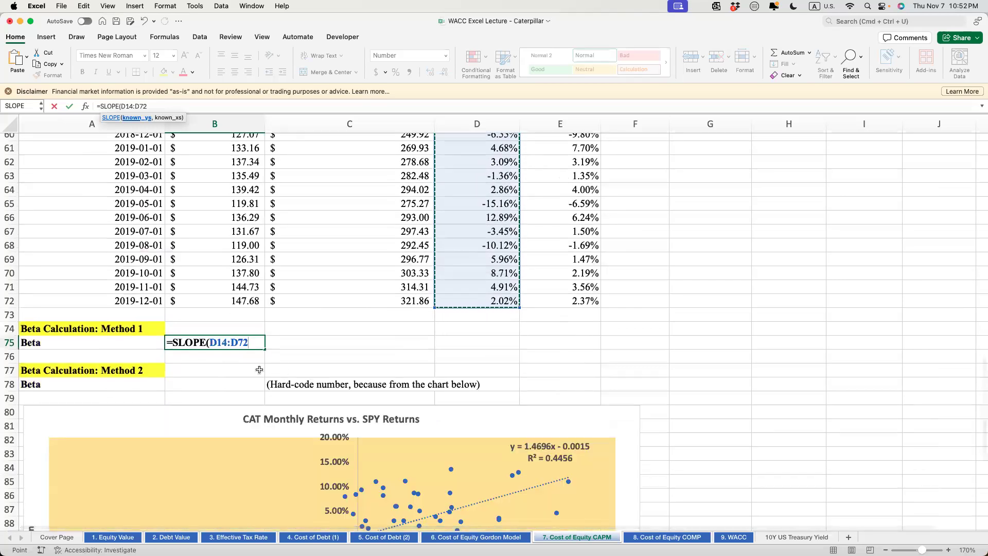
Step: Complete the SLOPE formula in cell B75 with the SPY returns E14:E72 as known x's
type(",")
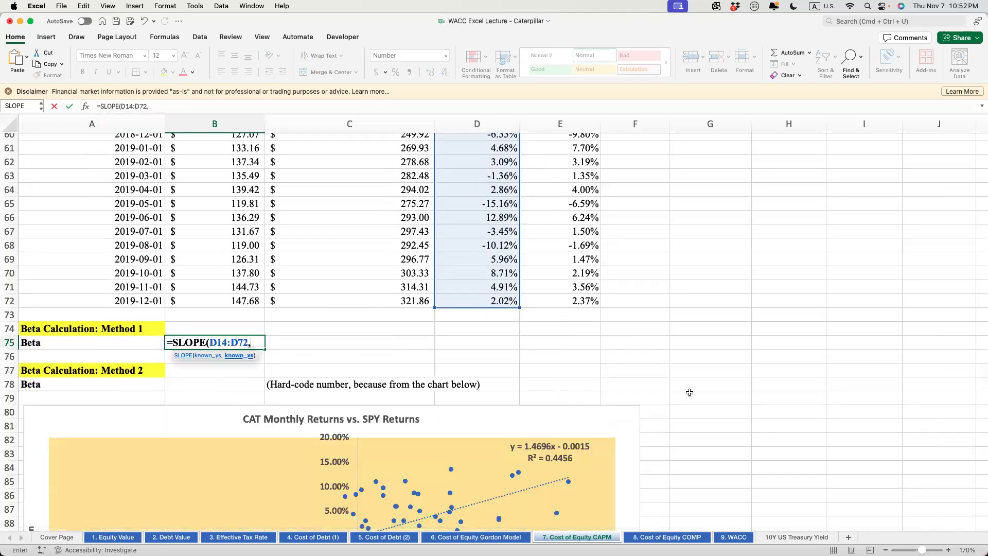
scroll(745, 381, "up", 15)
scroll(746, 382, "up", 2)
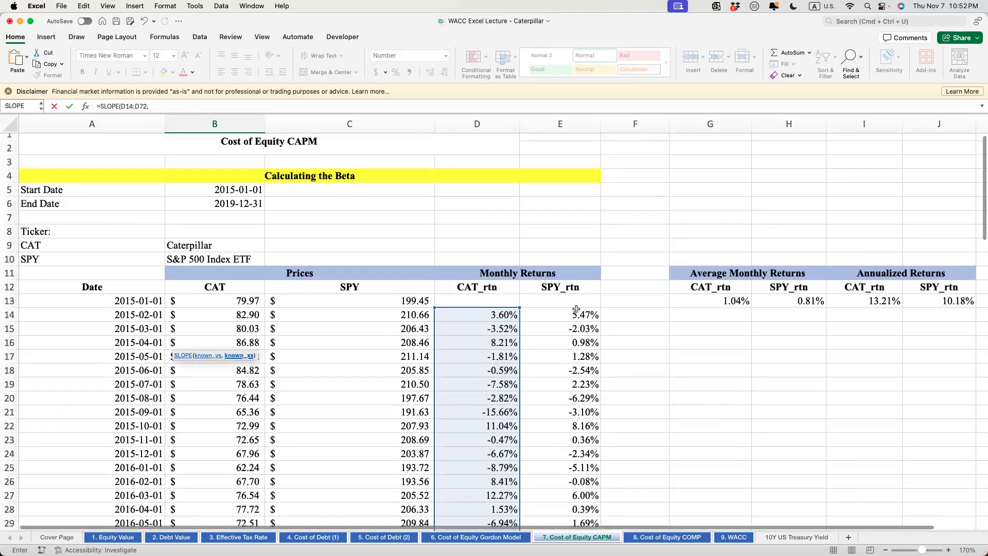
left_click(577, 312)
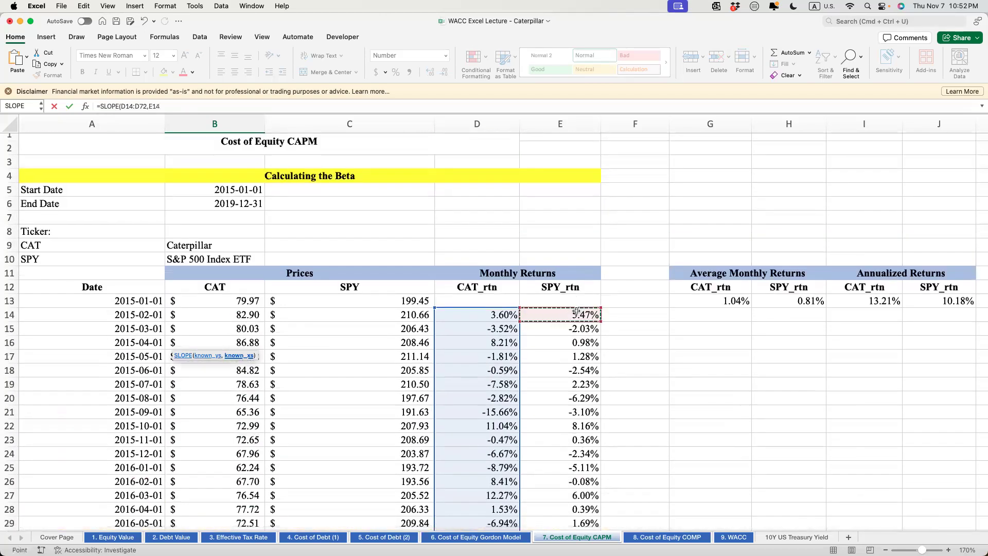
key("ctrl+shift+Down")
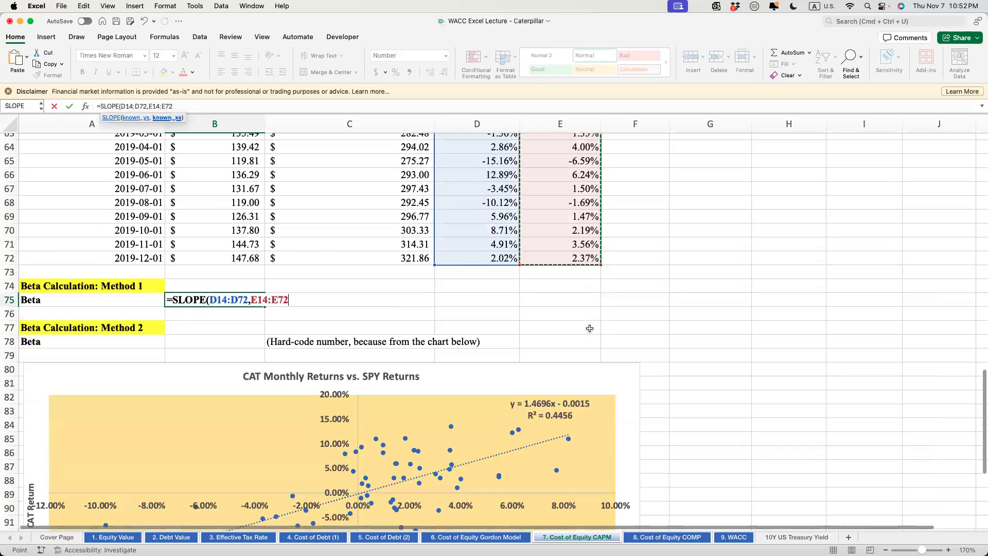
key("Return")
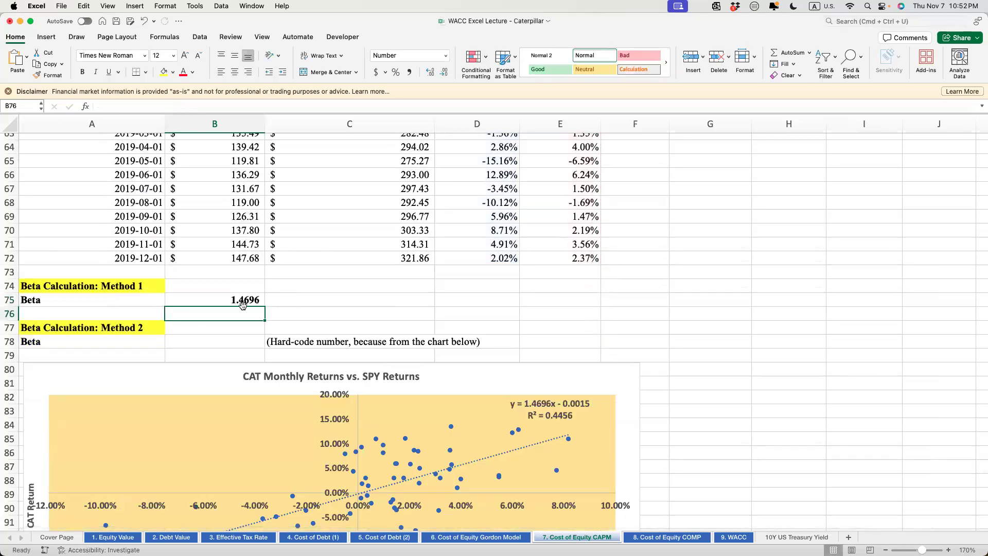
Step: Examine the SLOPE formula in B75 and the axis titles of the CAT Monthly Returns vs. SPY Returns chart
left_click(250, 299)
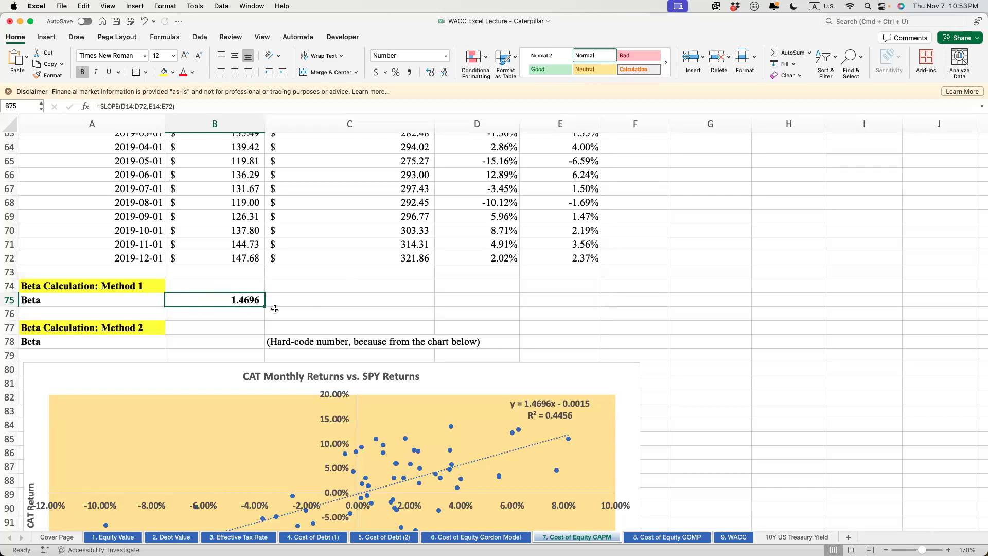
scroll(347, 370, "down", 3)
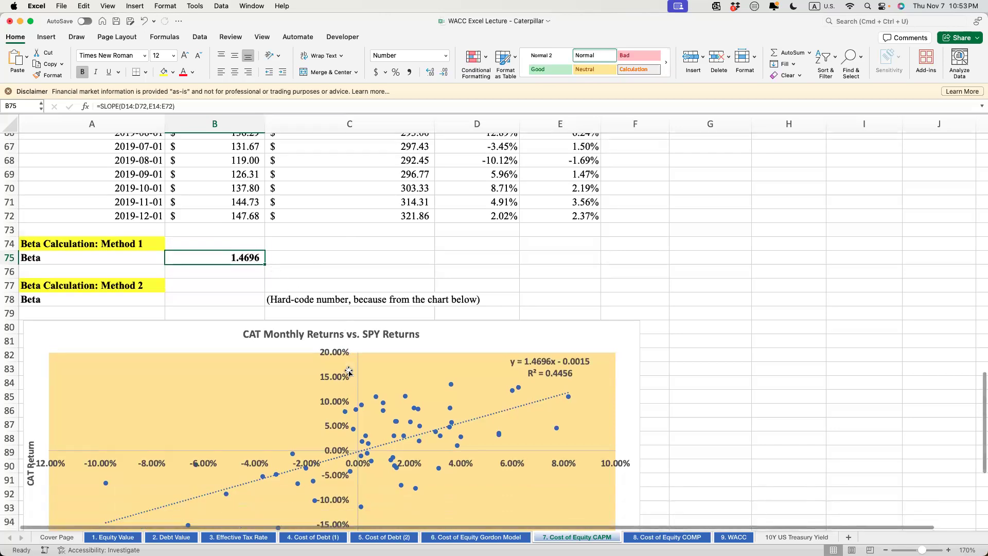
scroll(287, 339, "down", 4)
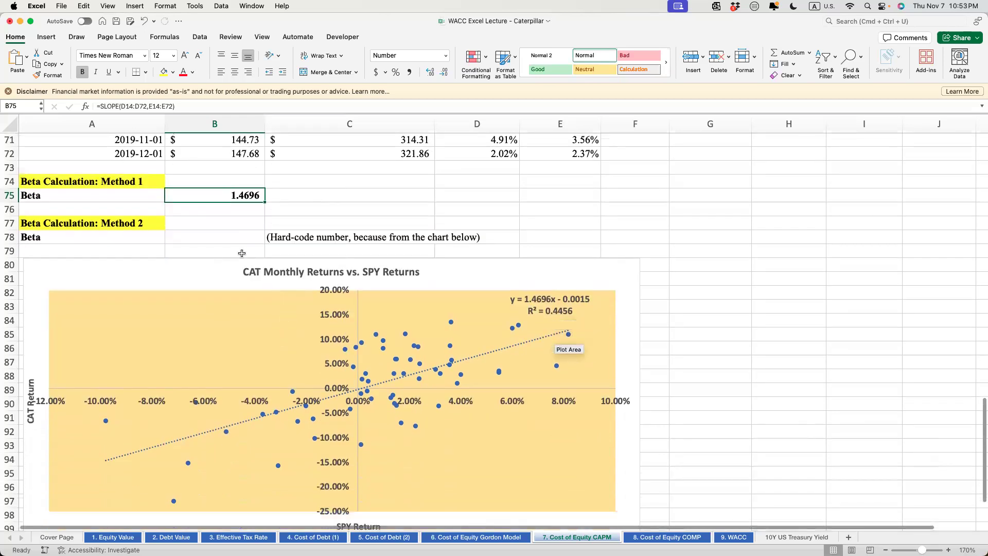
double_click(231, 196)
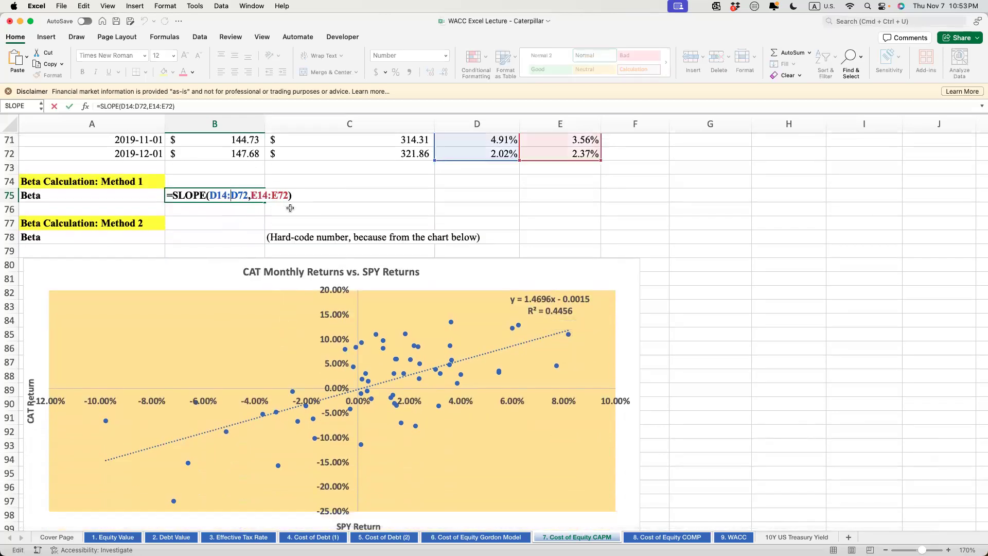
key("Escape")
scroll(286, 237, "down", 2)
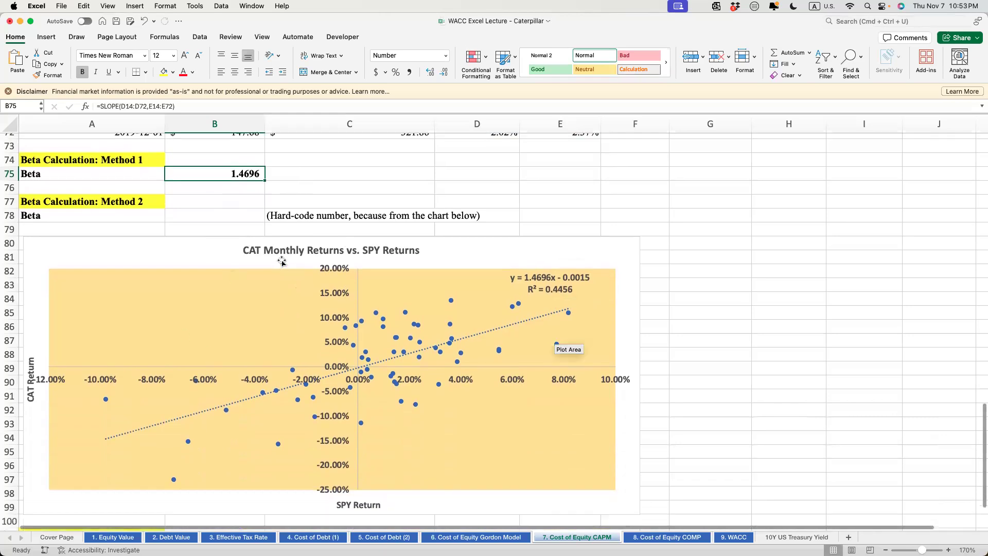
left_click(194, 251)
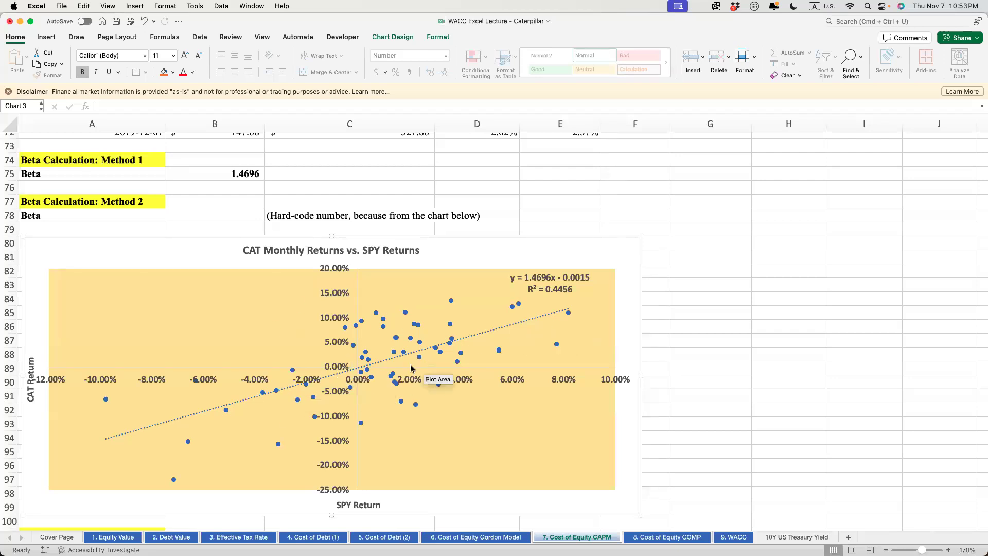
left_click(346, 506)
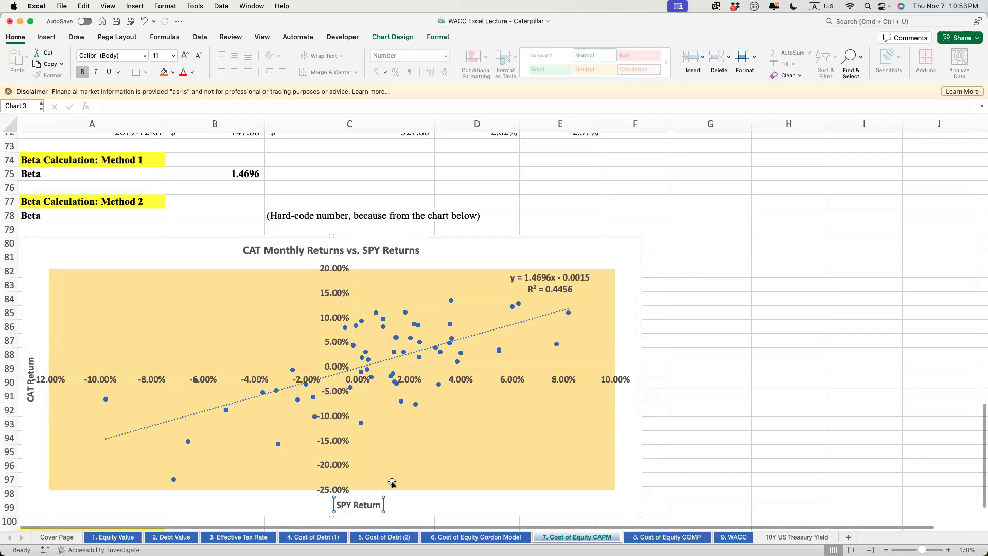
left_click(29, 387)
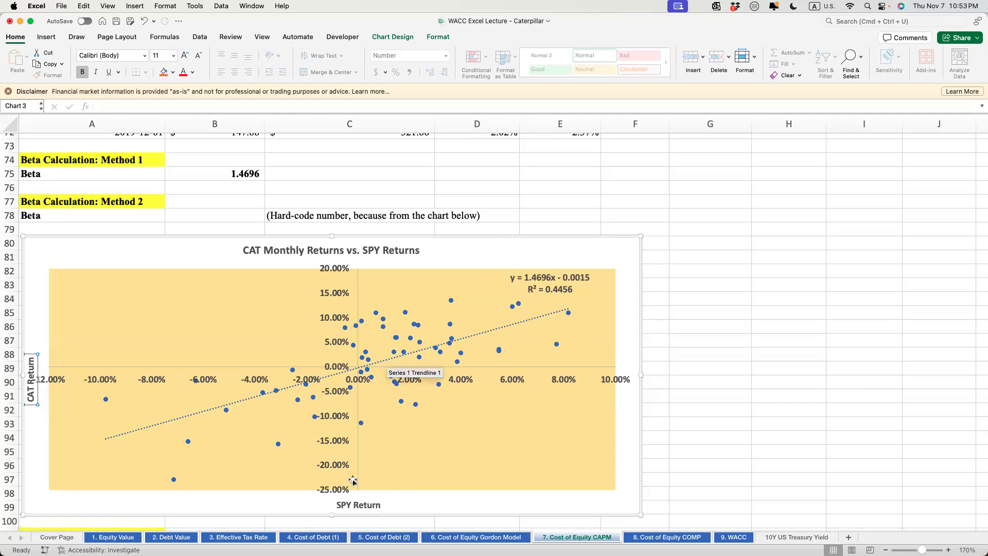
left_click(361, 504)
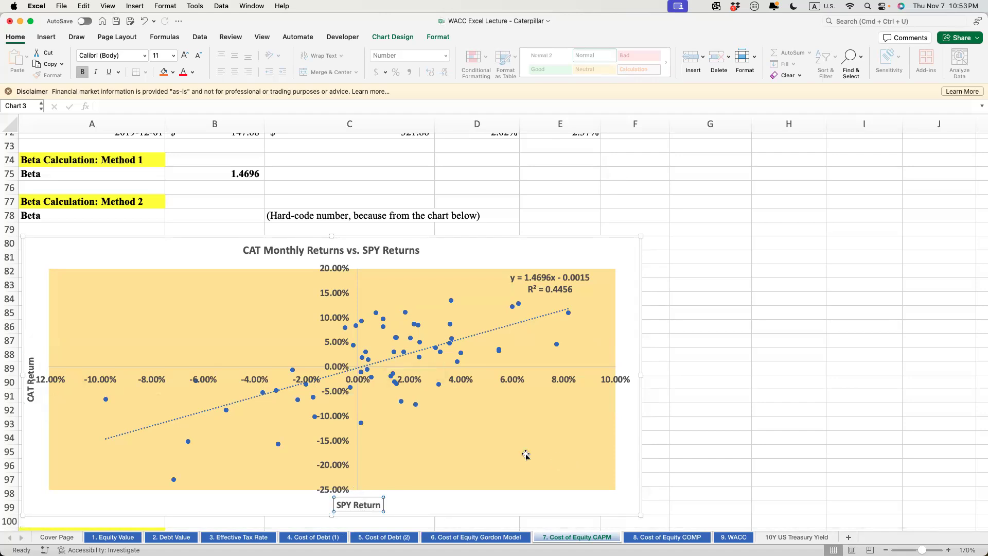
Step: Insert an empty markers-only scatter chart and size it to cover about G80 to K99, beside the existing chart
scroll(278, 365, "up", 1)
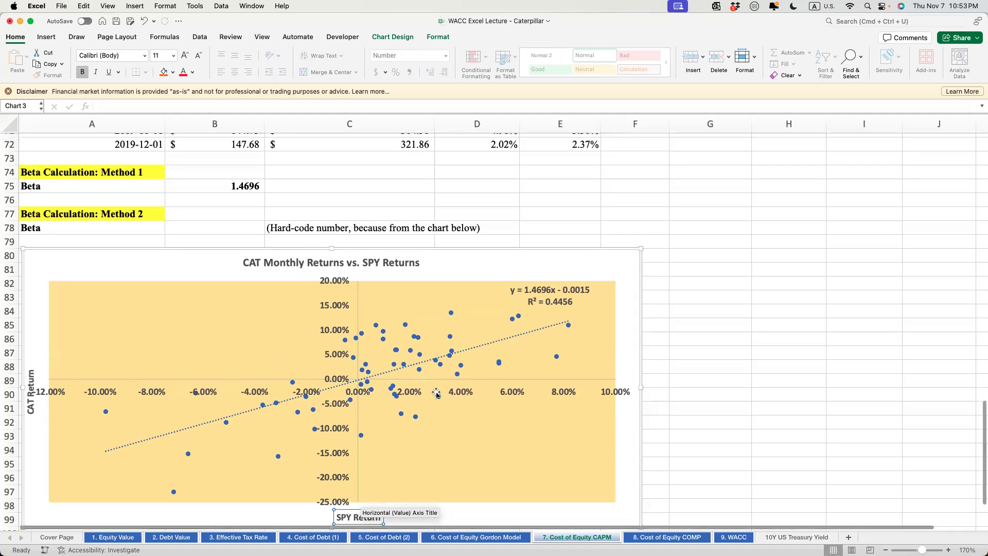
scroll(436, 393, "right", 5)
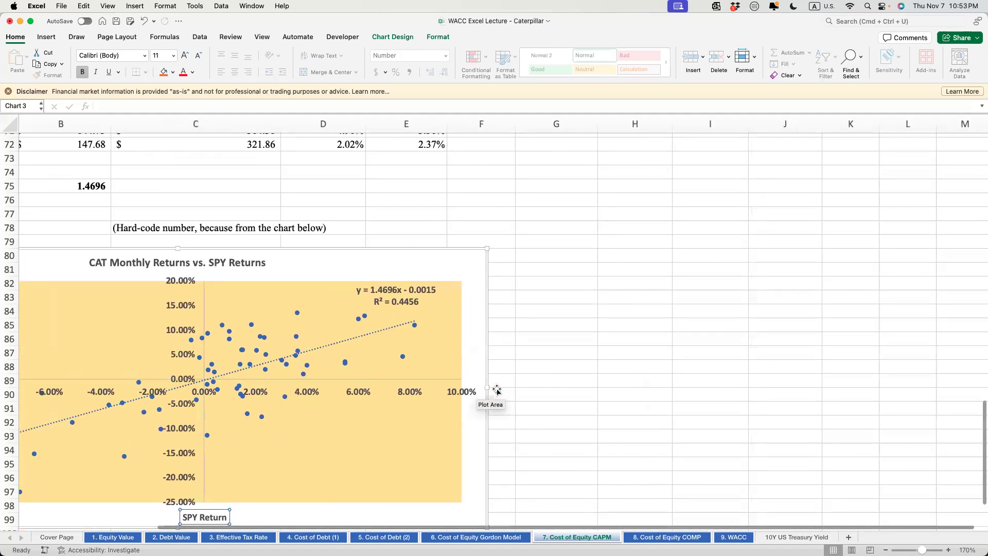
scroll(497, 391, "right", 4)
scroll(412, 335, "up", 10)
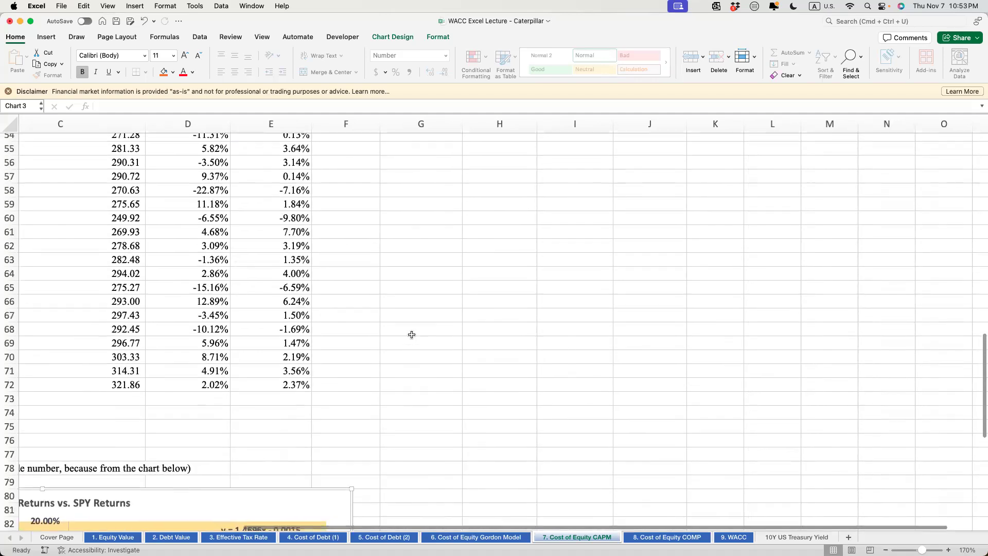
scroll(412, 334, "up", 20)
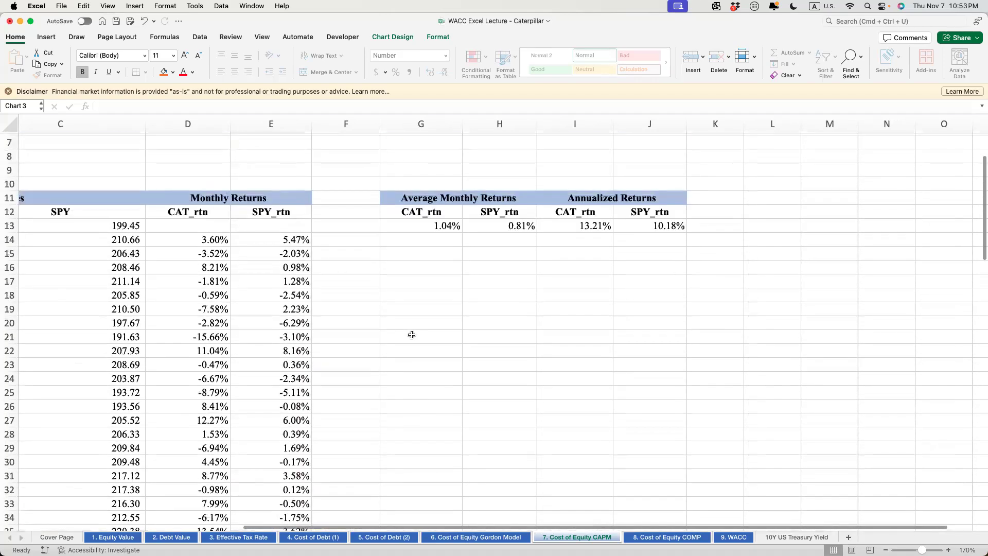
scroll(370, 317, "down", 20)
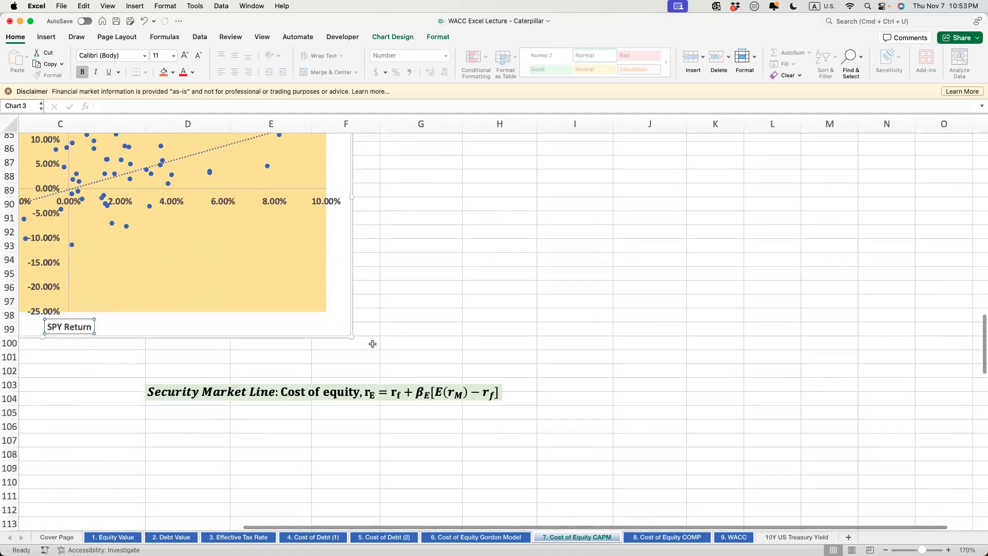
scroll(372, 343, "up", 3)
left_click(453, 211)
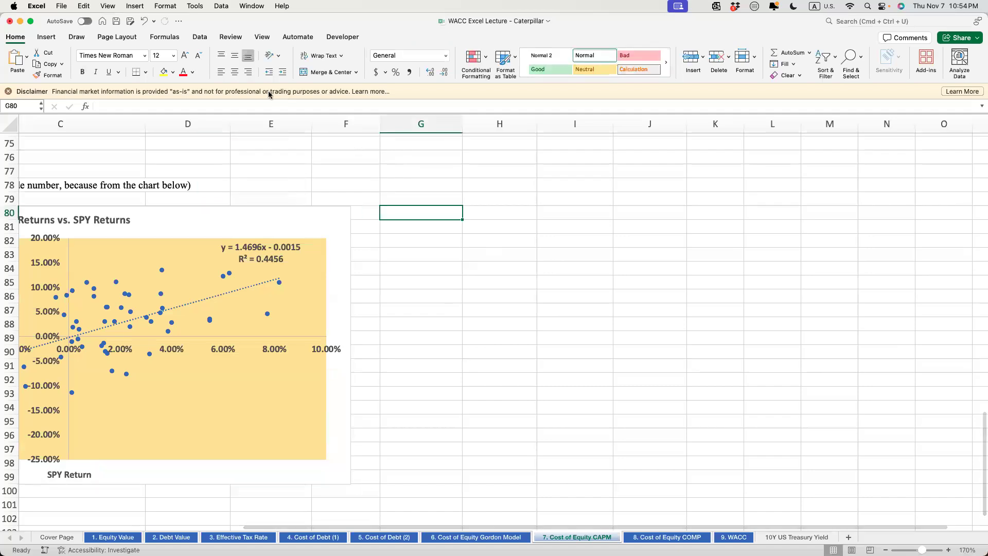
left_click(47, 37)
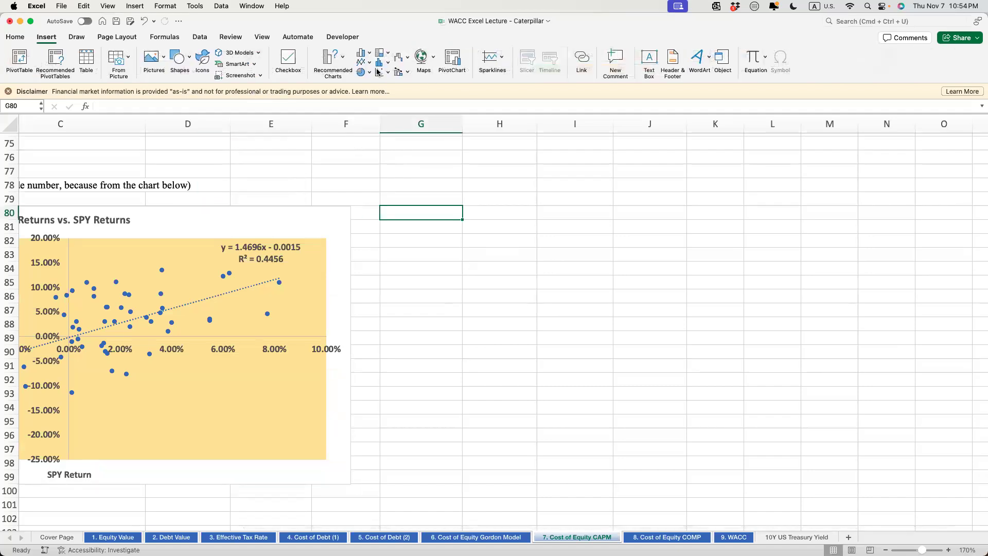
scroll(302, 328, "left", 5)
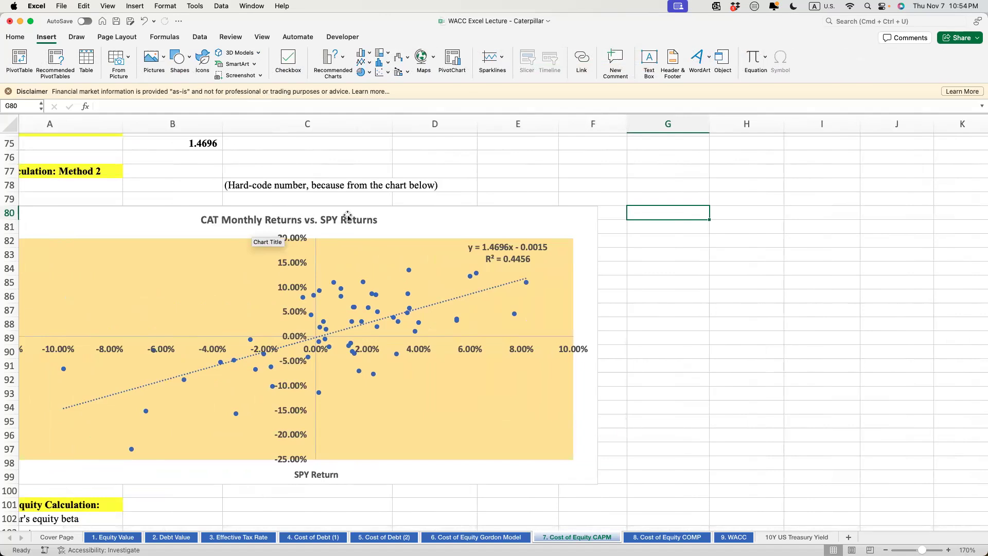
scroll(671, 275, "left", 2)
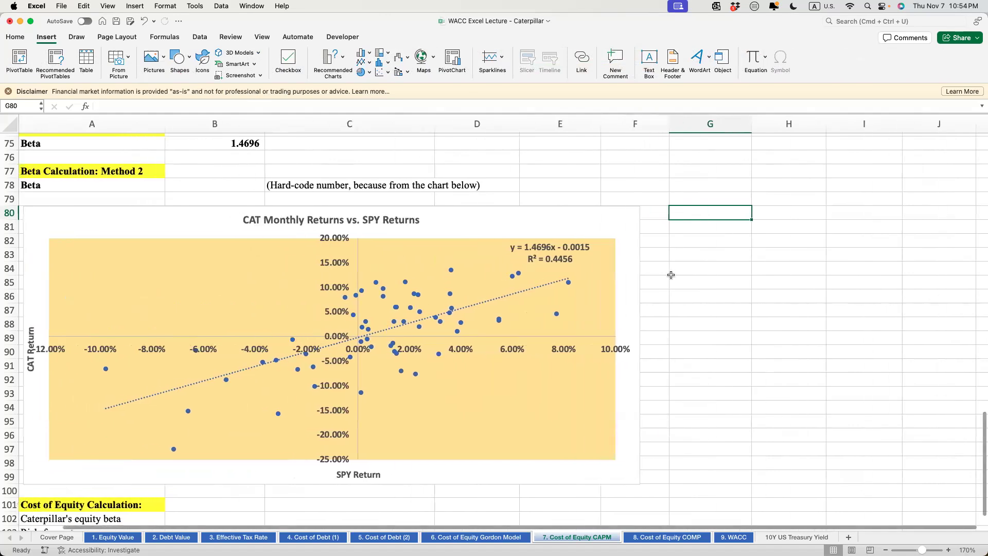
scroll(671, 274, "right", 5)
scroll(671, 274, "right", 2)
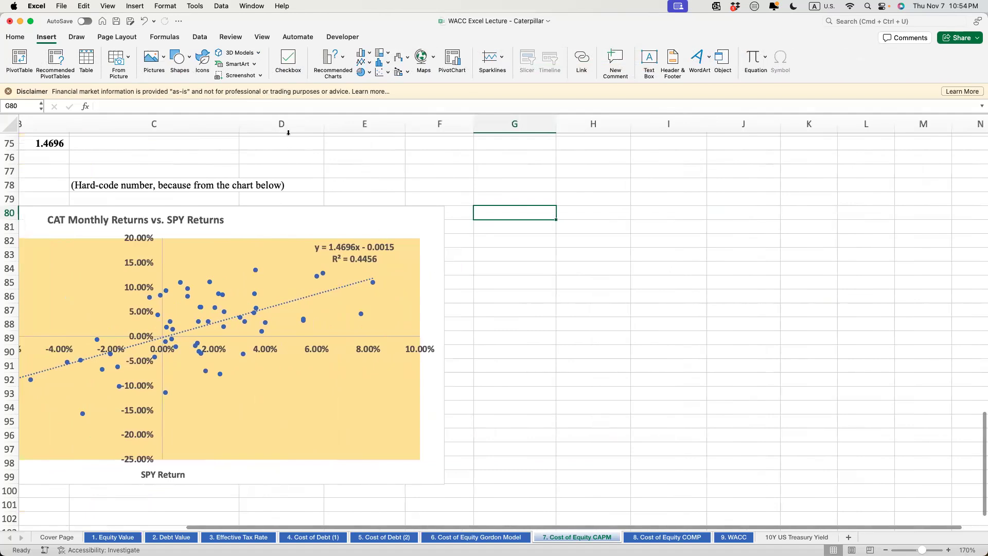
left_click(388, 75)
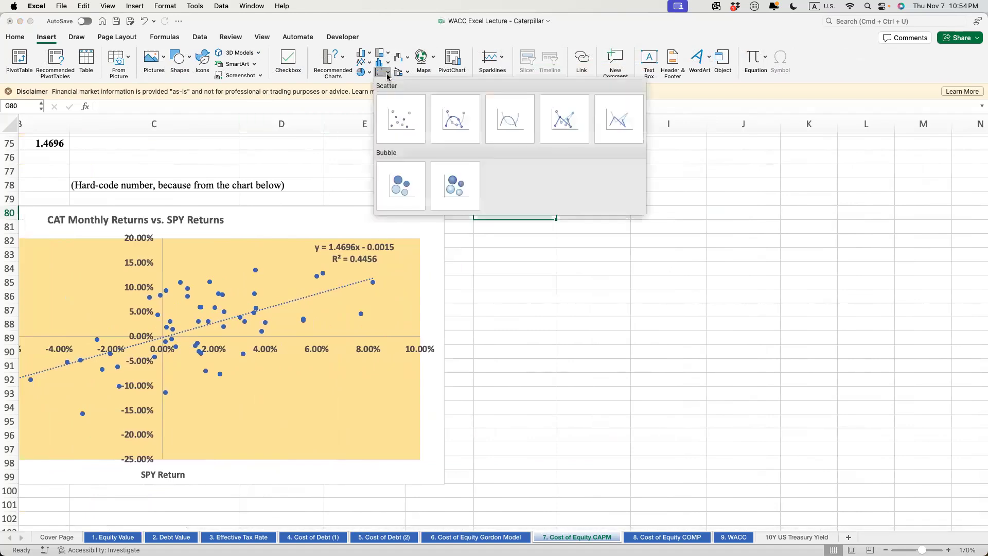
left_click(391, 114)
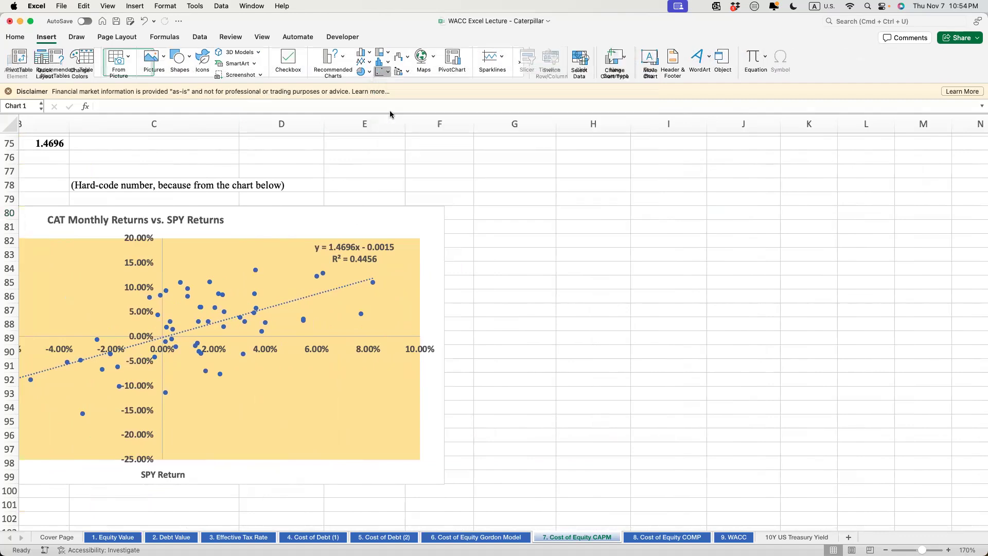
left_click_drag(419, 286, 598, 269)
left_click_drag(789, 399, 831, 481)
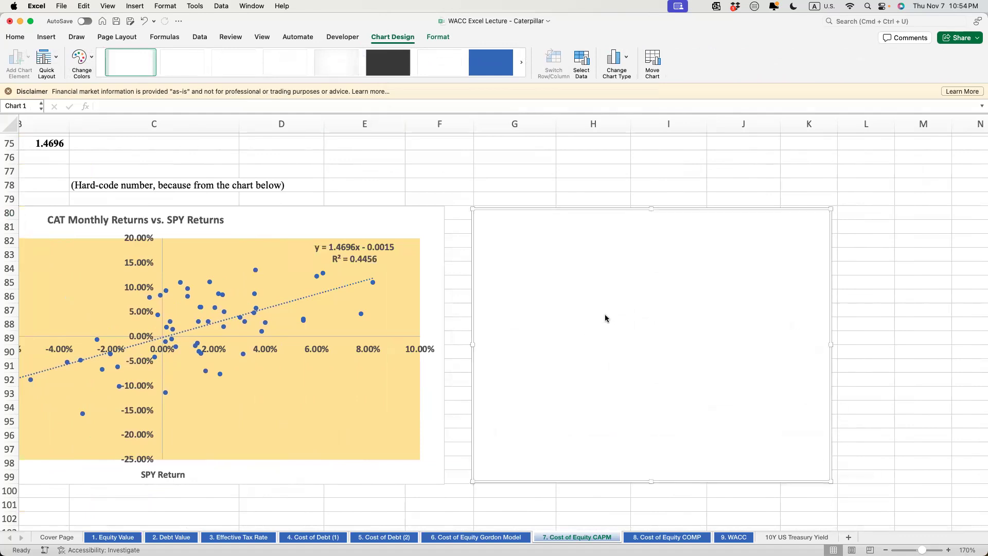
Step: Set the X values in the empty chart's data source to the SPY monthly returns E14:E72
right_click(606, 318)
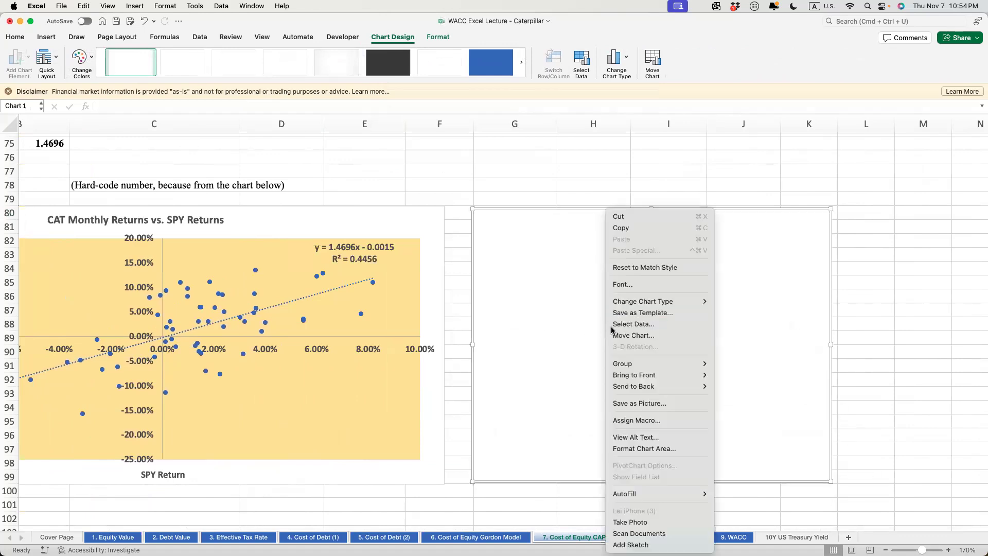
left_click(615, 325)
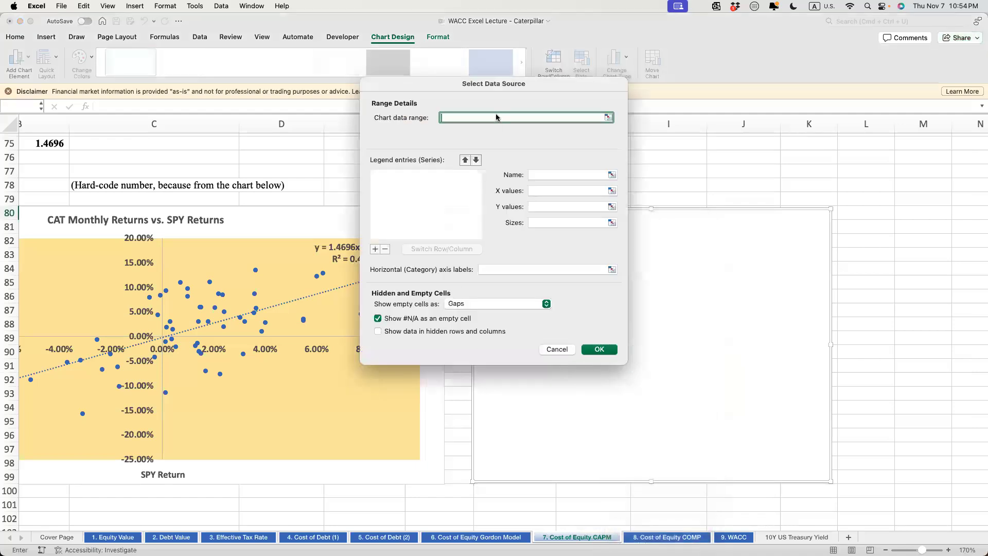
left_click_drag(490, 85, 549, 238)
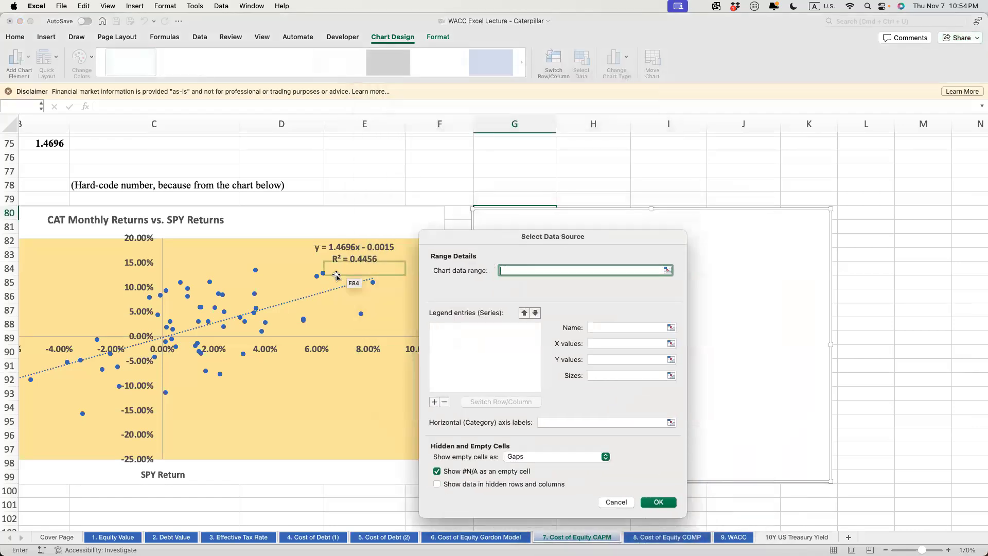
scroll(337, 276, "up", 8)
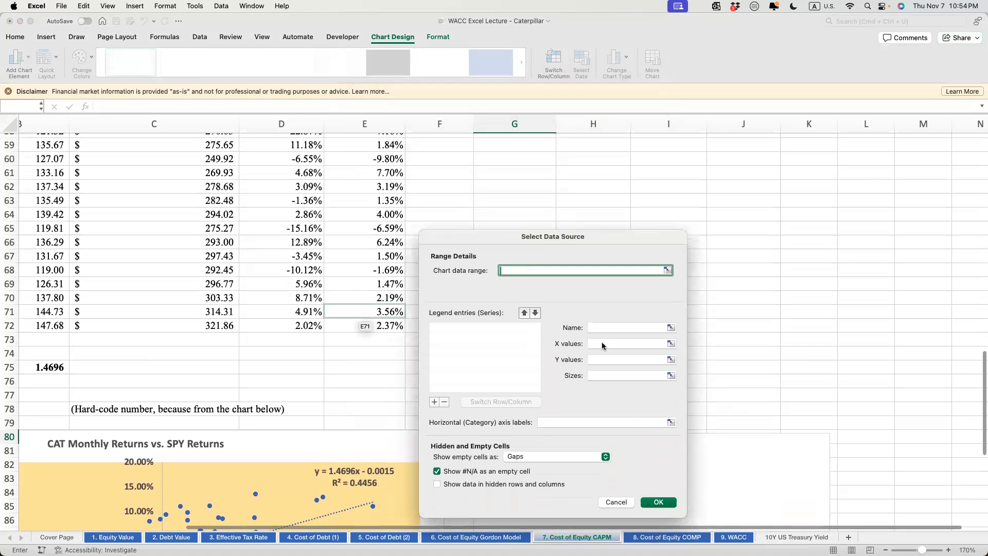
left_click(671, 344)
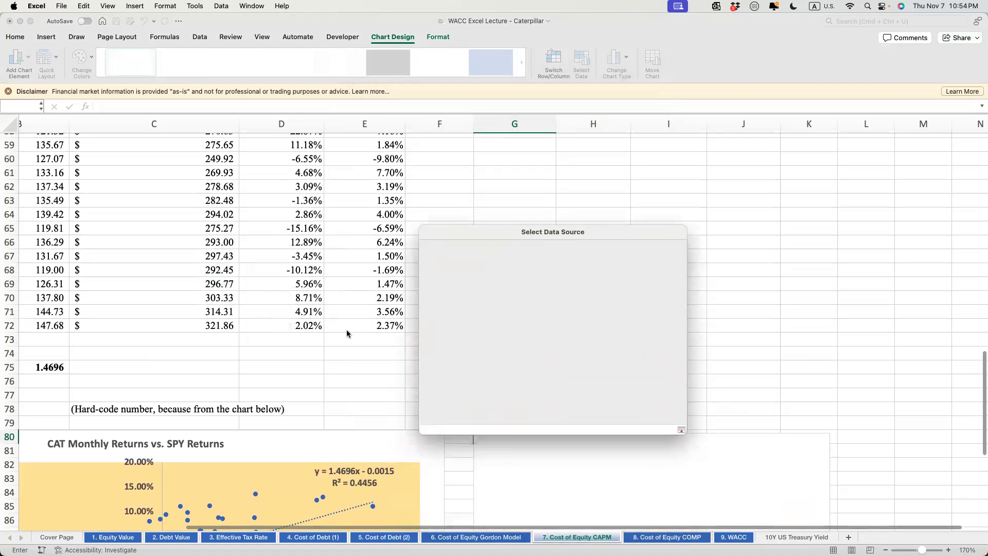
scroll(347, 331, "up", 20)
scroll(365, 321, "down", 1)
left_click(369, 312)
key("super+shift+Down")
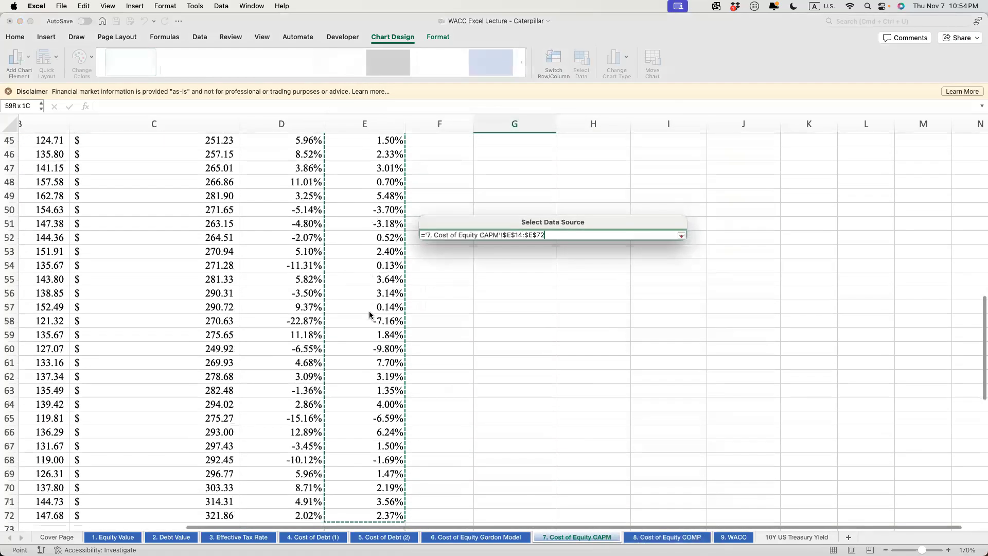
key("Return")
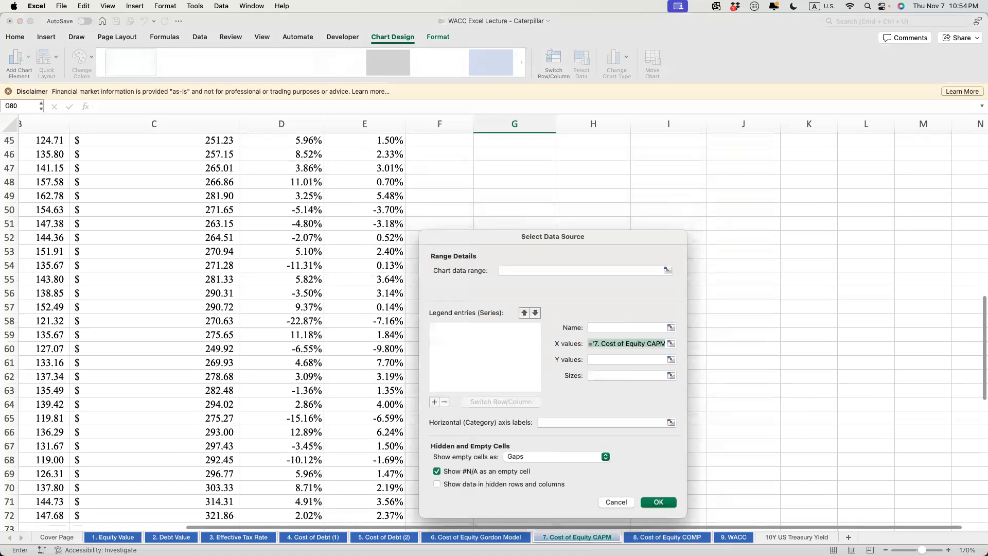
Step: Try to set the empty chart's Y values to the CAT monthly returns D14:D72 and apply the data source
left_click(671, 360)
scroll(501, 379, "up", 15)
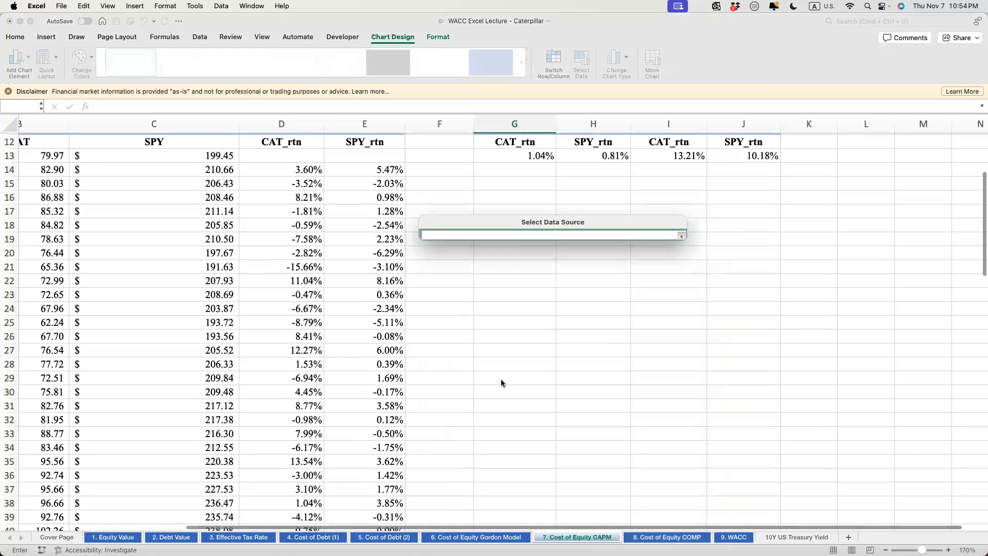
left_click(280, 319)
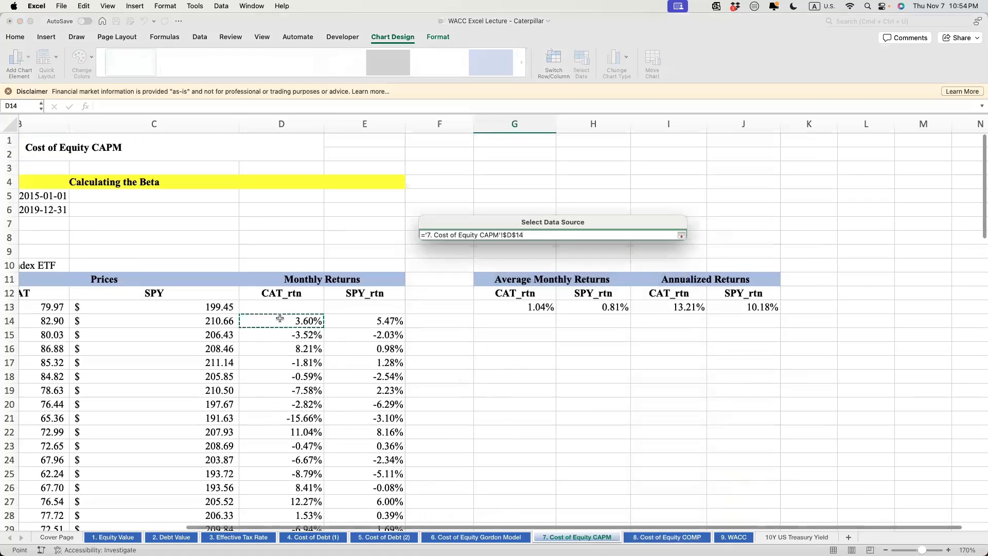
key("super+shift+Down")
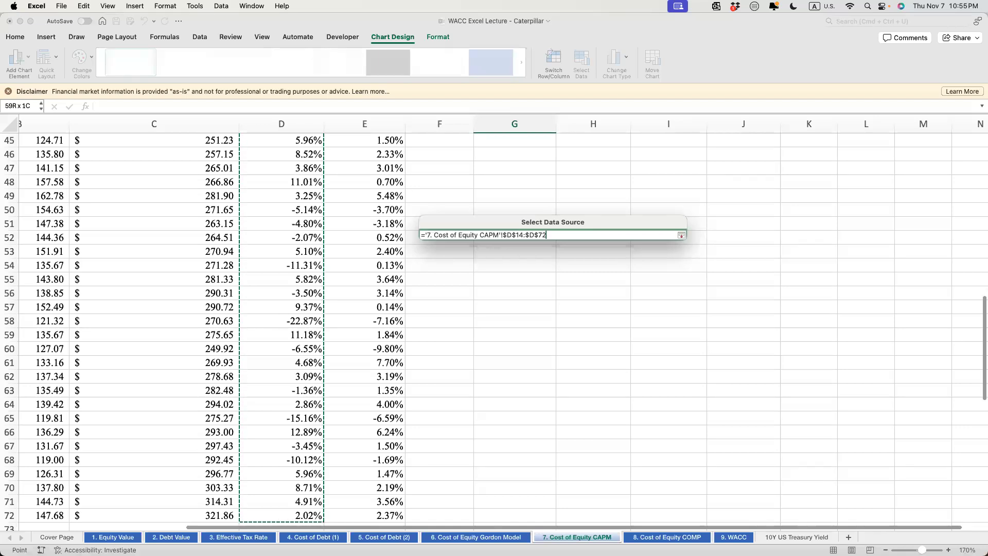
key("Return")
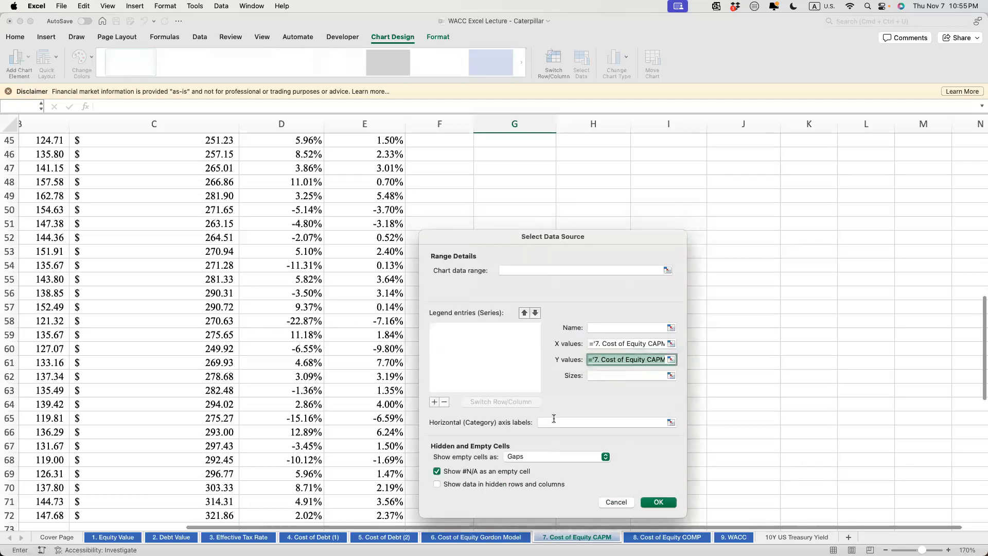
left_click(659, 502)
scroll(693, 479, "down", 5)
scroll(694, 479, "down", 5)
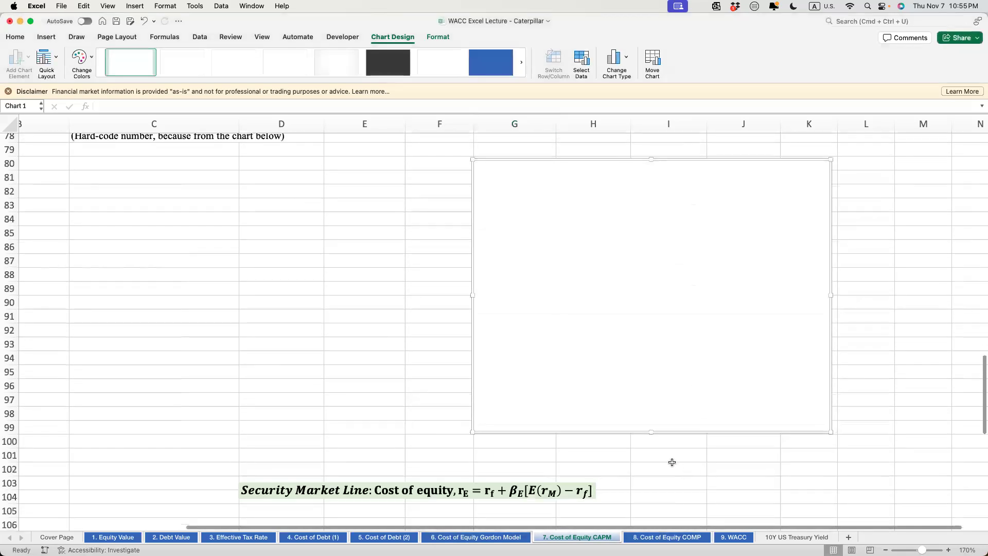
Step: Add a data series to the empty chart and set its X values to the SPY monthly returns E14:E72
right_click(600, 278)
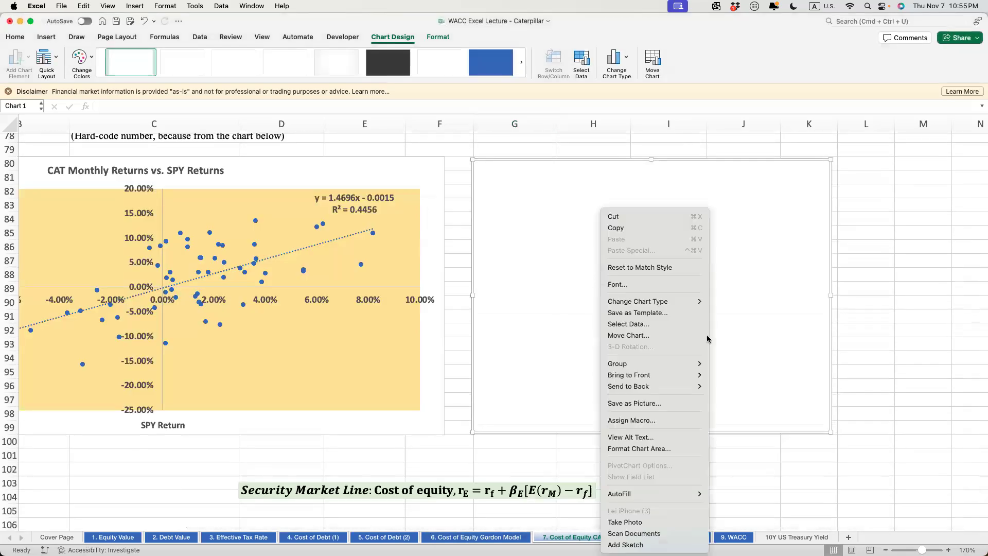
left_click(679, 324)
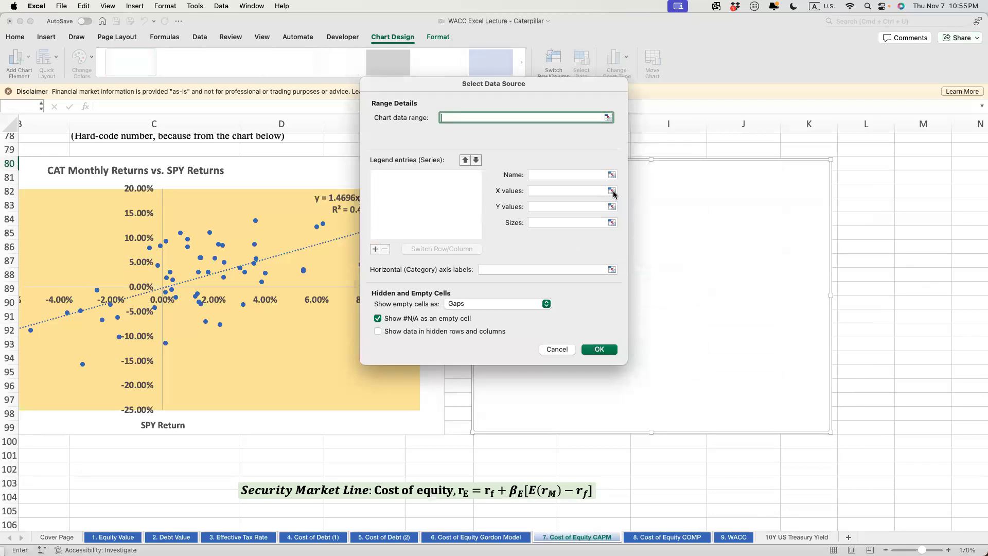
left_click(375, 249)
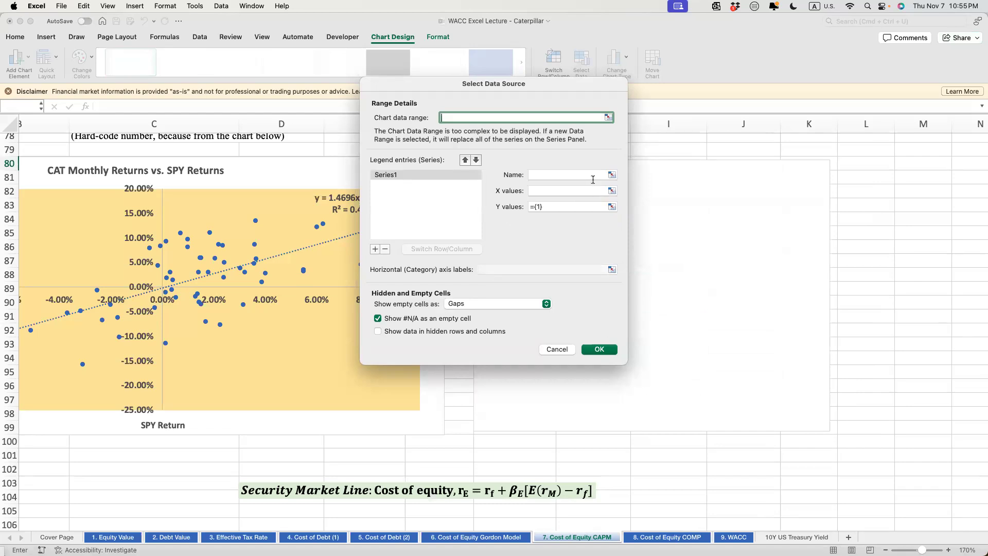
left_click(574, 174)
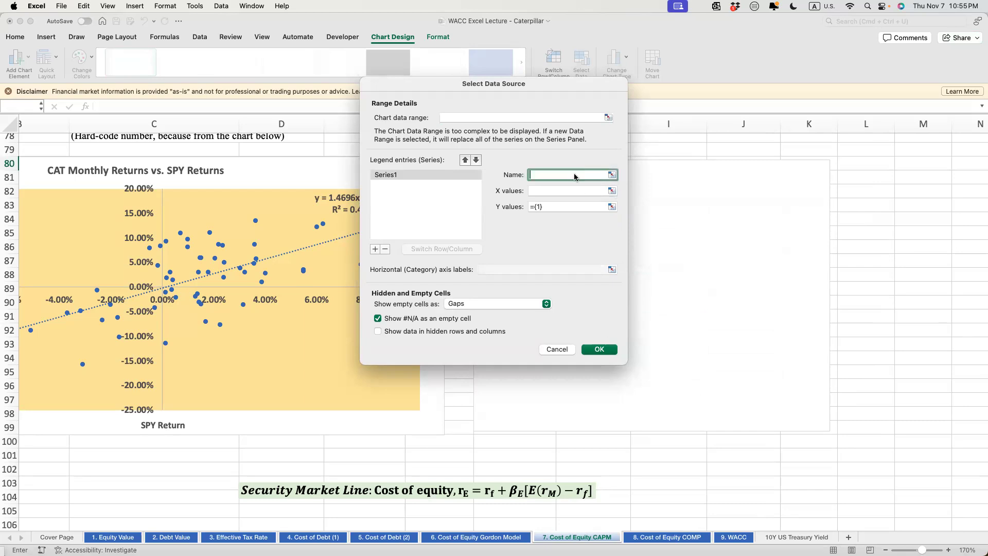
left_click(612, 191)
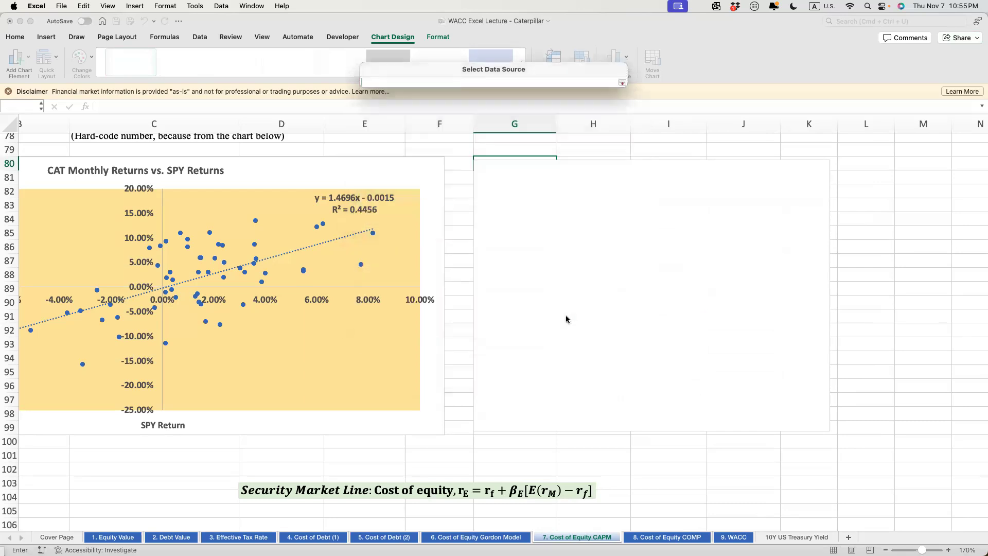
scroll(566, 315, "up", 15)
left_click(381, 315)
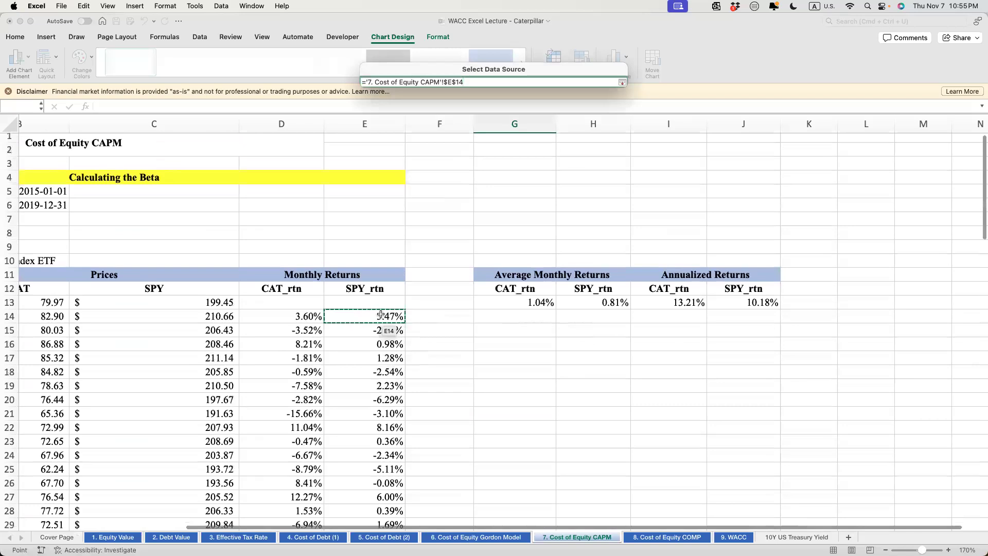
key("super+shift+Down")
key("Return")
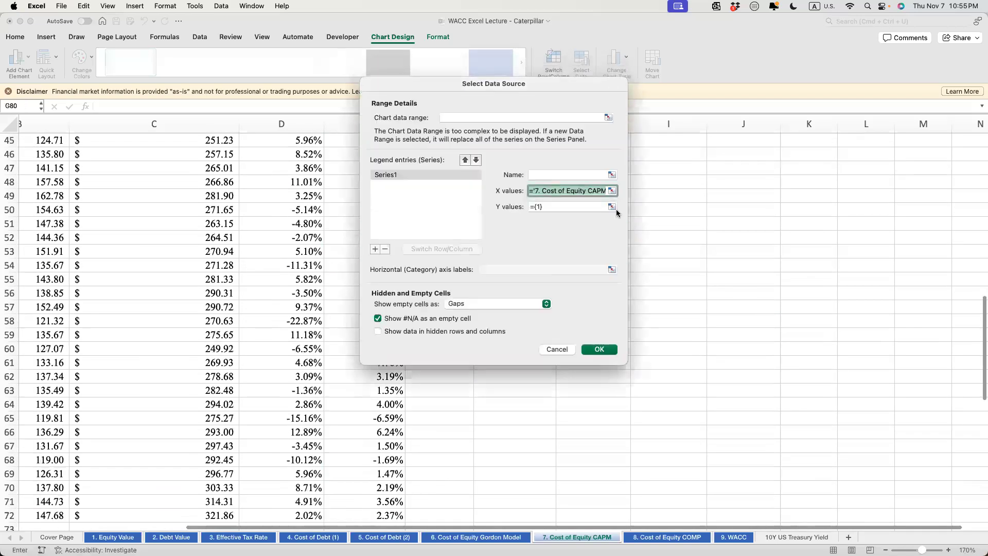
Step: Set the new series' Y values to the CAT monthly returns D14:D72 and apply the data source
left_click(616, 209)
scroll(320, 226, "up", 15)
left_click(299, 320)
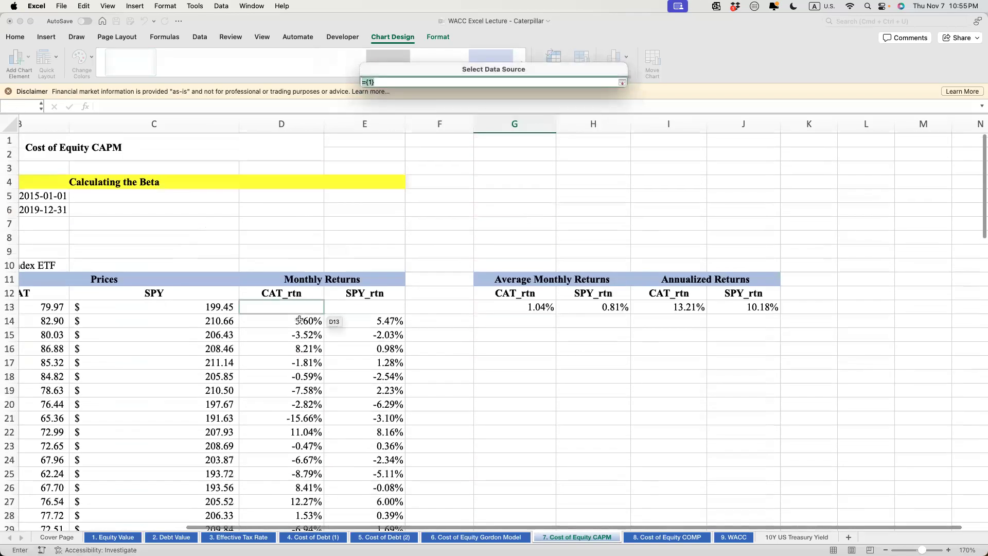
key("super+shift+Down")
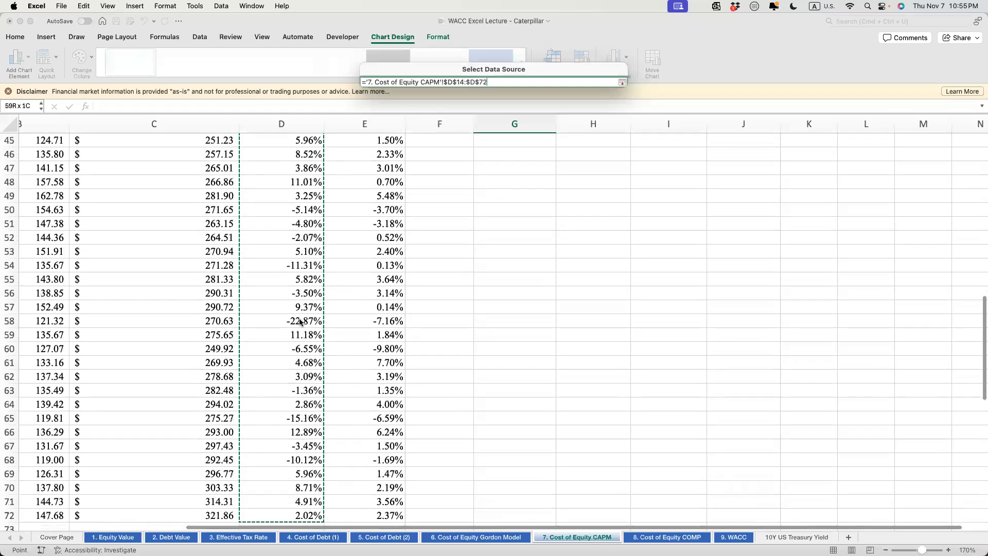
key("Return")
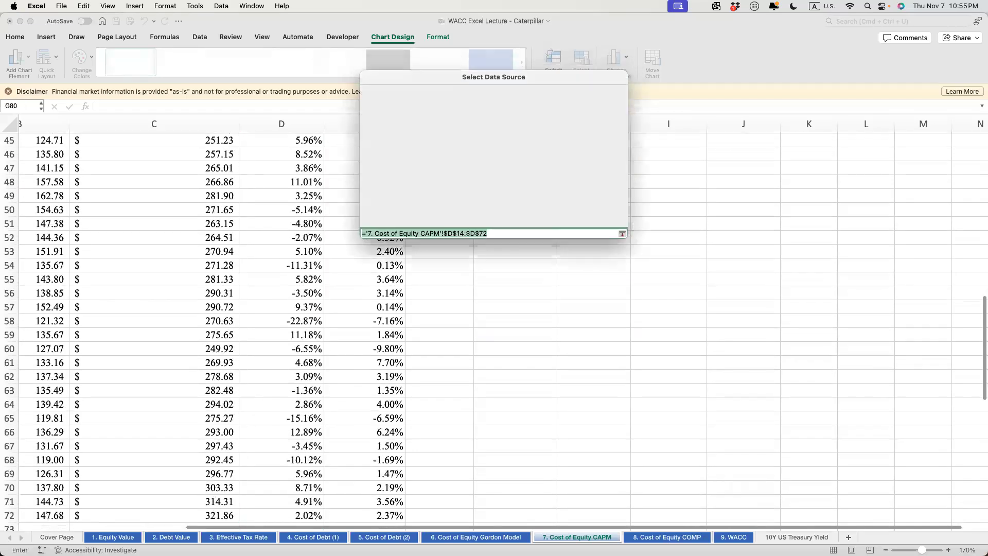
key("Return")
scroll(391, 379, "down", 12)
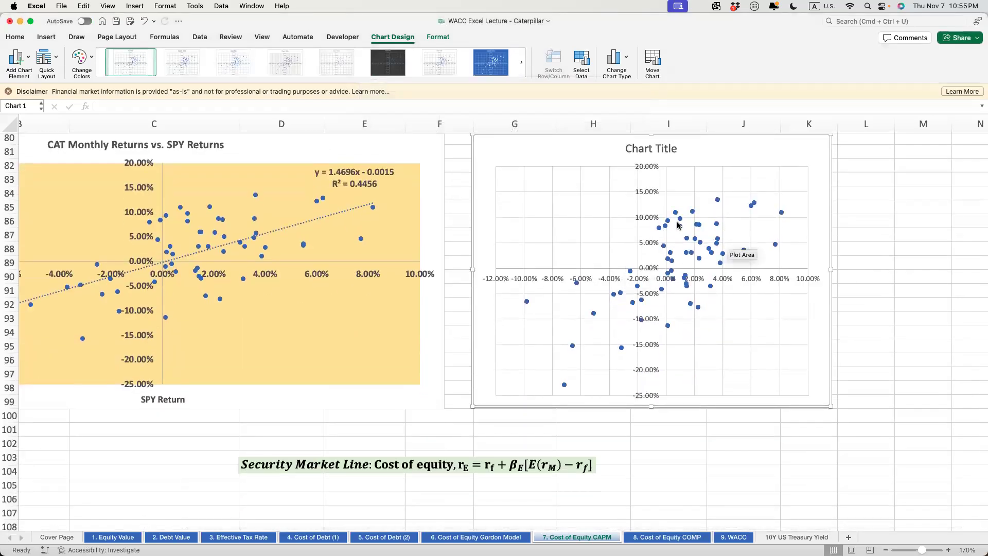
mouse_move(678, 225)
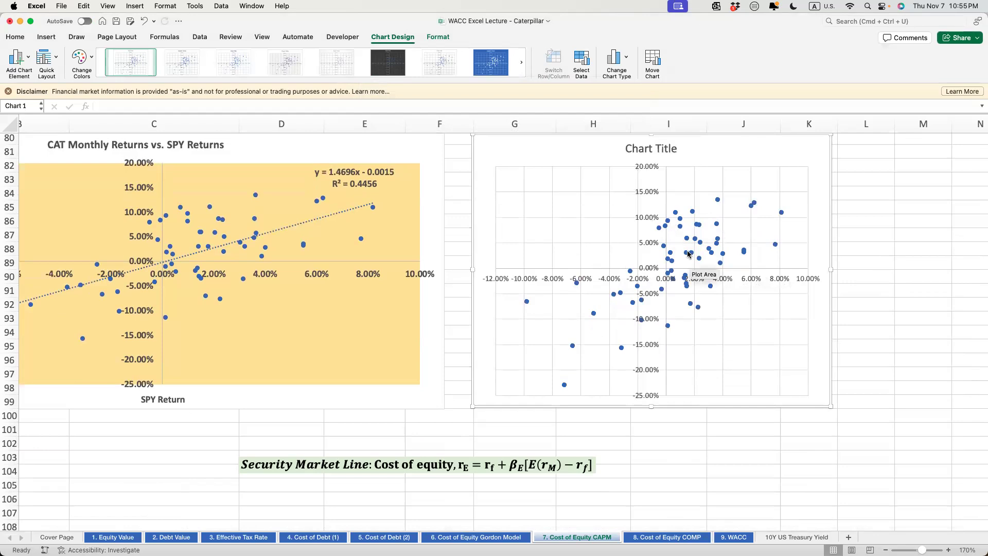
mouse_move(689, 252)
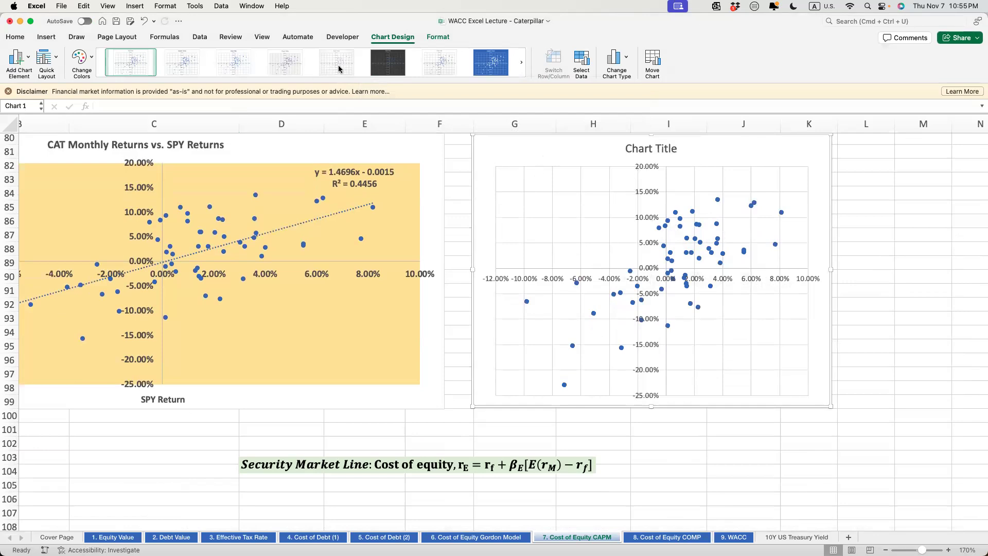
Step: Delete the vertical and horizontal major gridlines from the new scatter chart
left_click(619, 192)
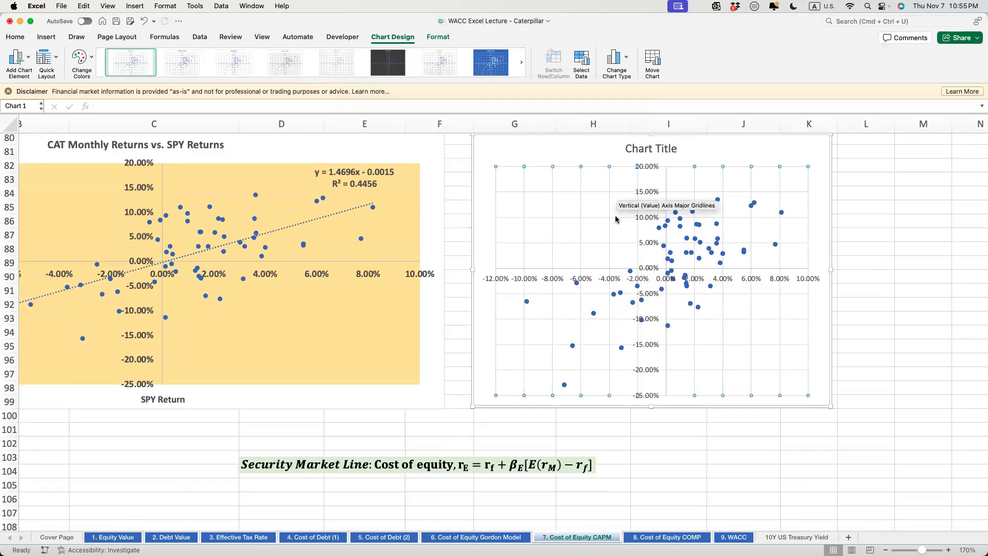
key("Delete")
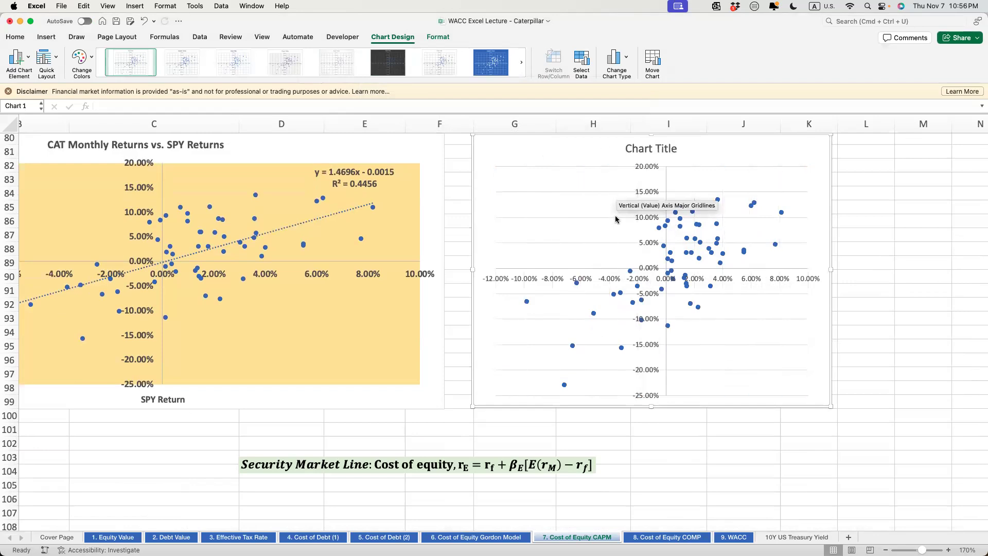
left_click(586, 194)
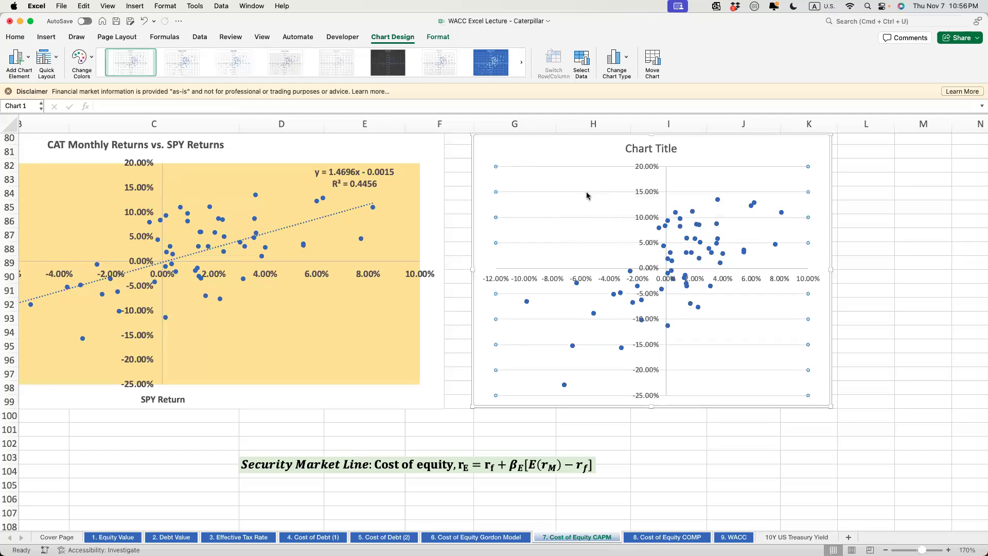
key("Delete")
left_click(574, 205)
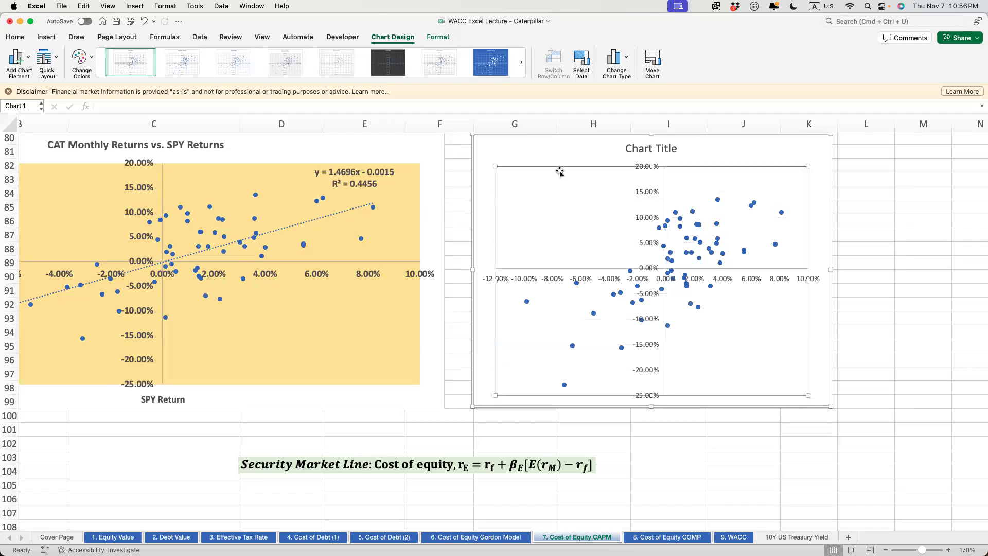
Step: Change the new scatter chart's title to "Cat Return vs. SPY Return"
double_click(643, 148)
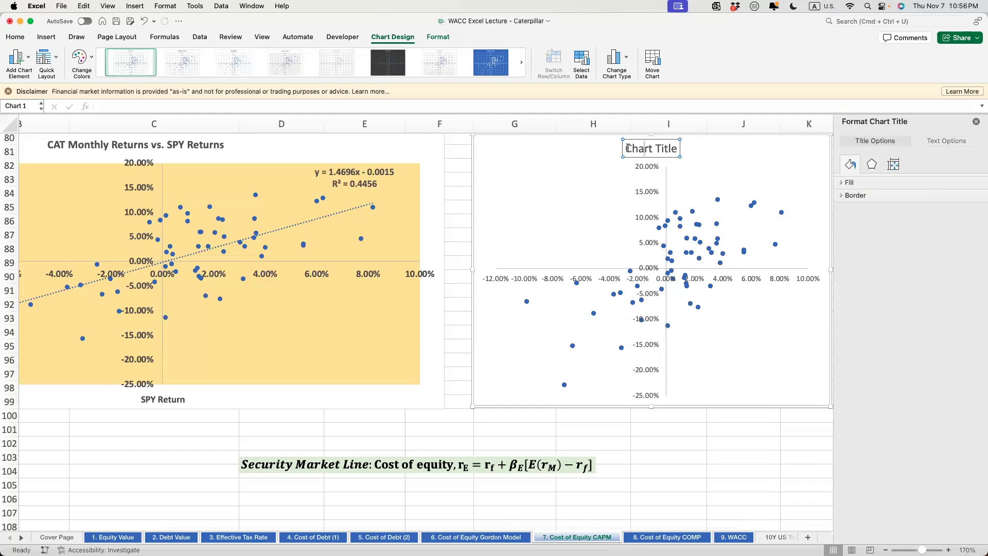
left_click(627, 149)
left_click_drag(686, 151, 684, 151)
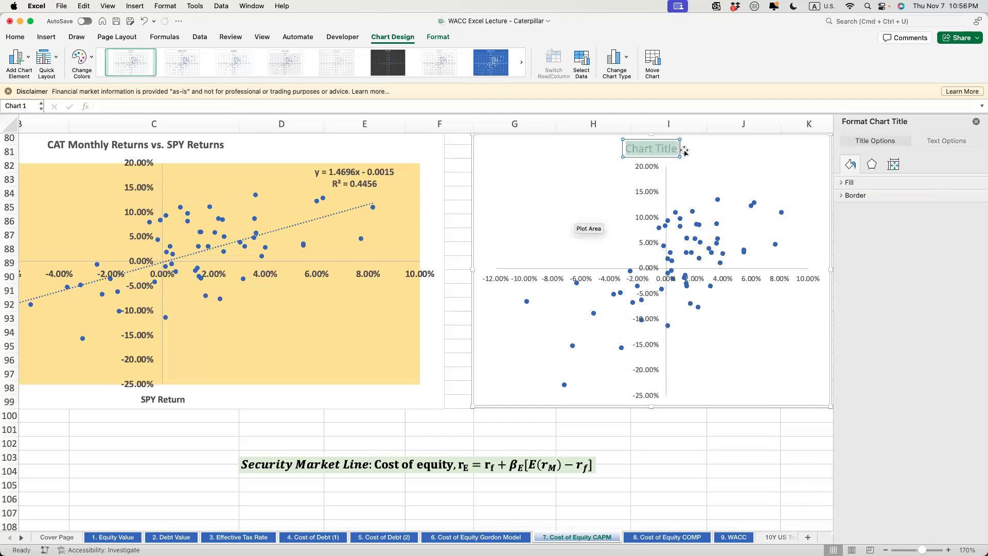
type("Cat Return vs")
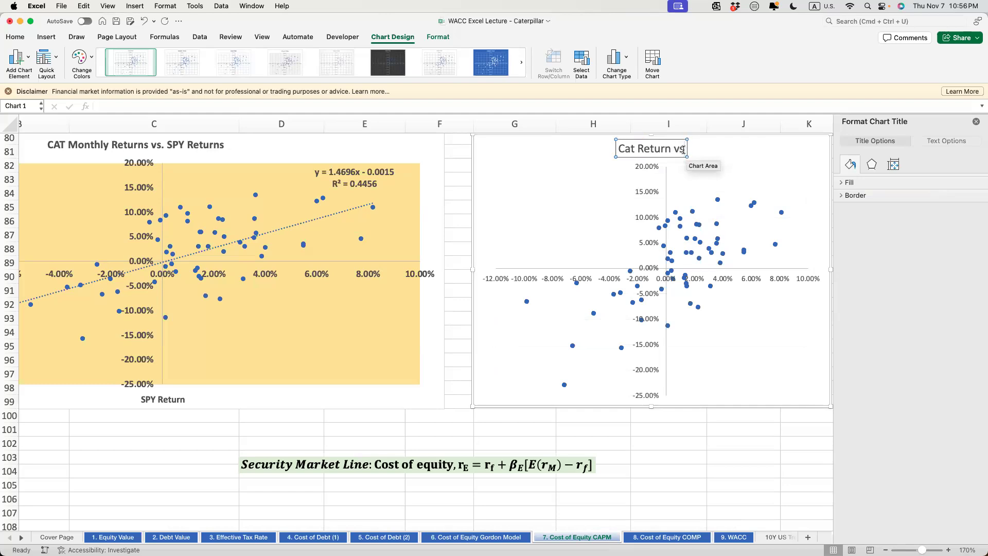
type(". SPY")
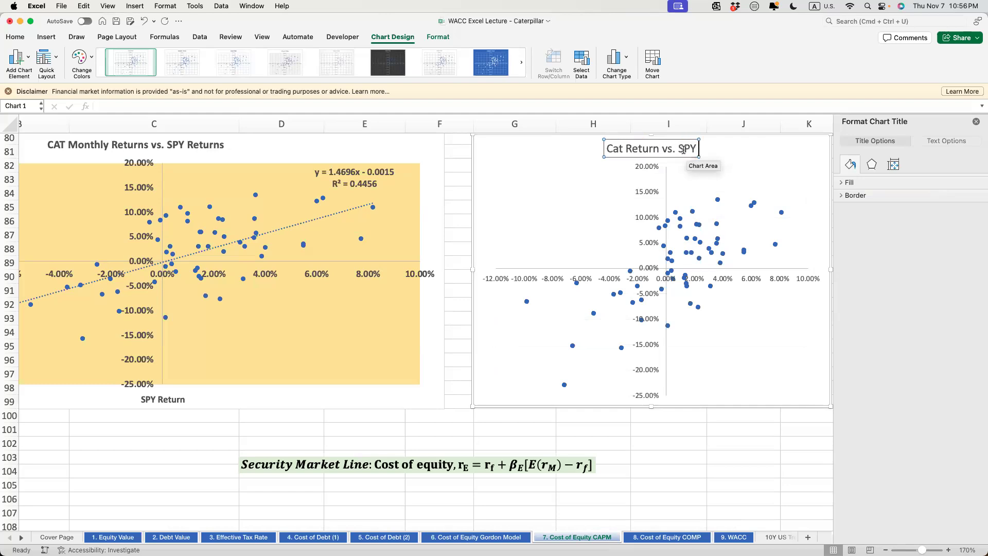
type(" Return")
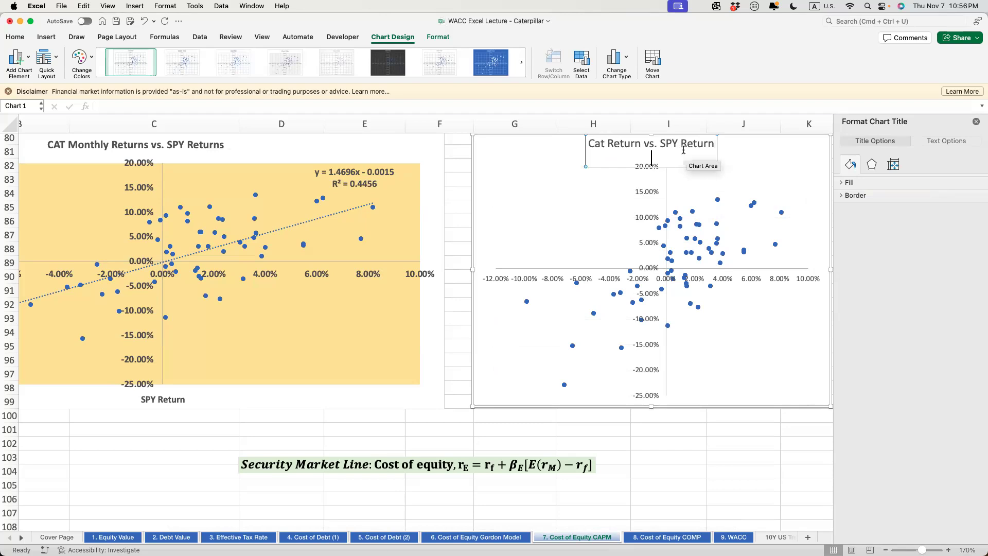
left_click(540, 172)
left_click(481, 195)
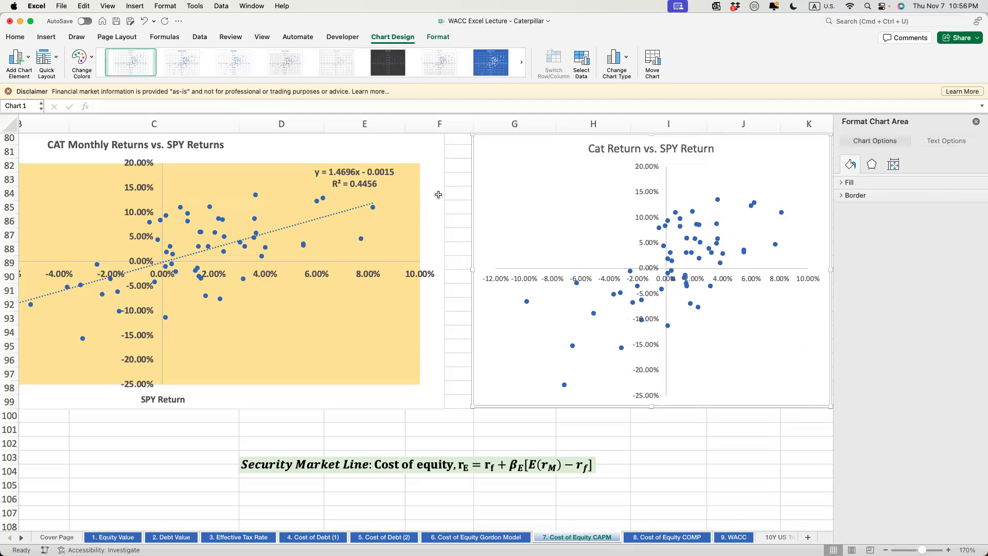
left_click(976, 123)
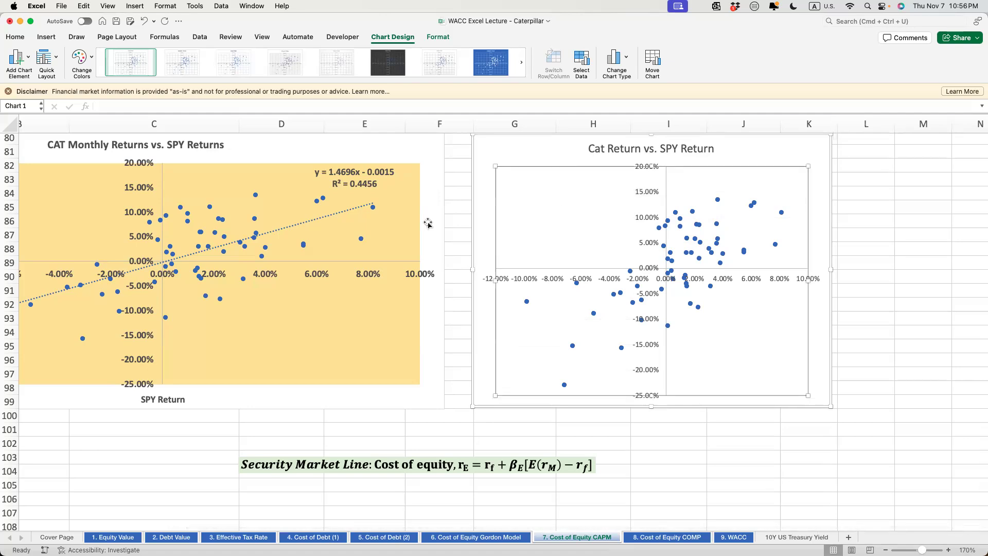
Step: Give the new scatter chart's plot area a solid fill in the lightest gold theme color
right_click(556, 202)
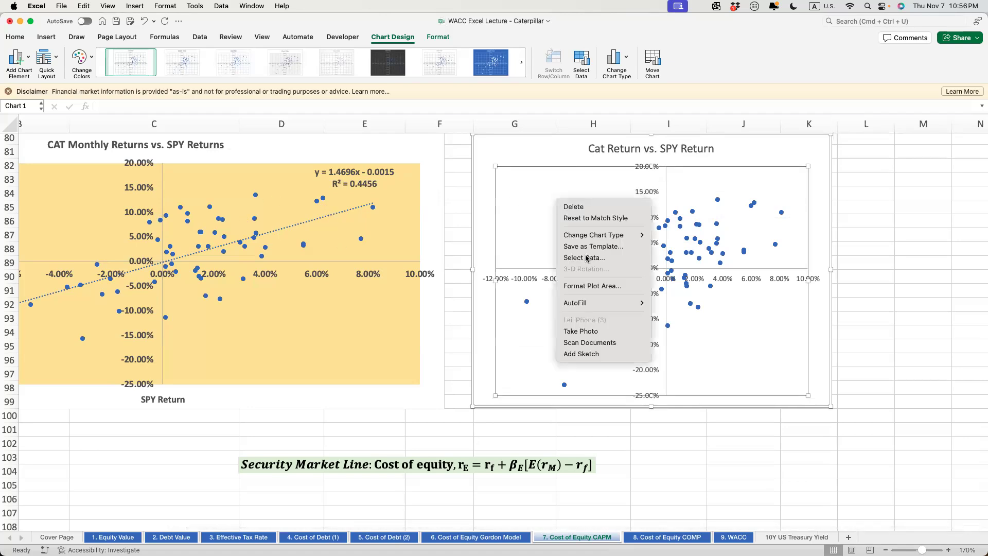
left_click(526, 221)
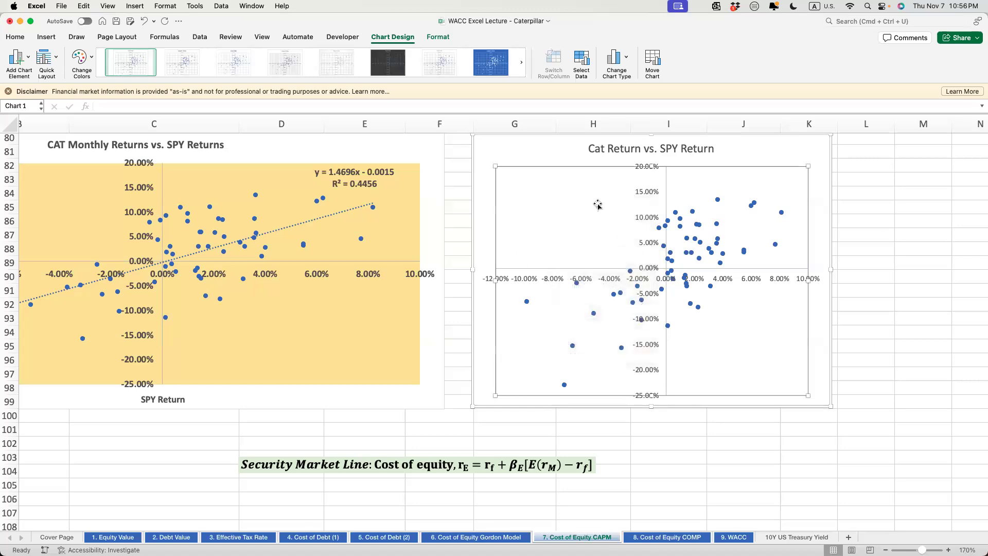
double_click(562, 193)
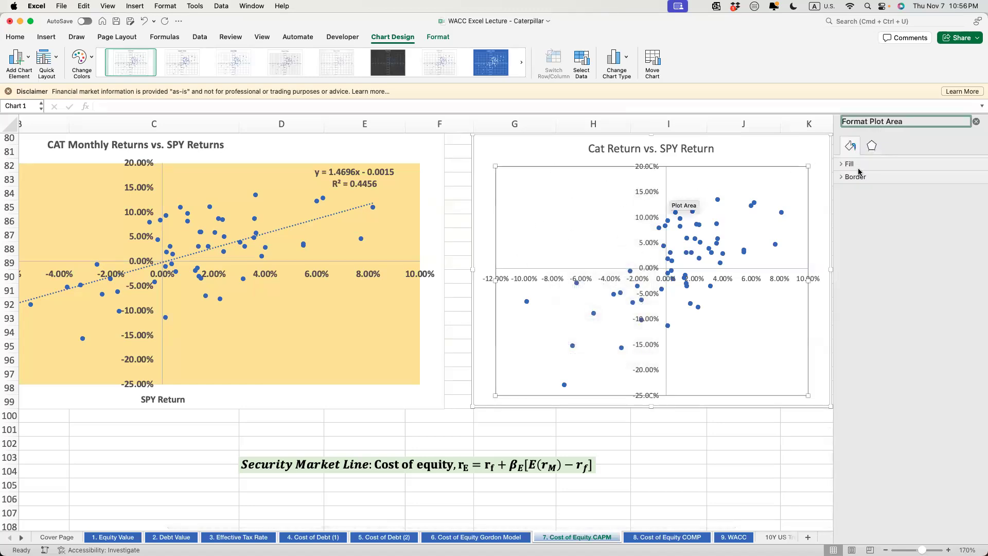
left_click(843, 165)
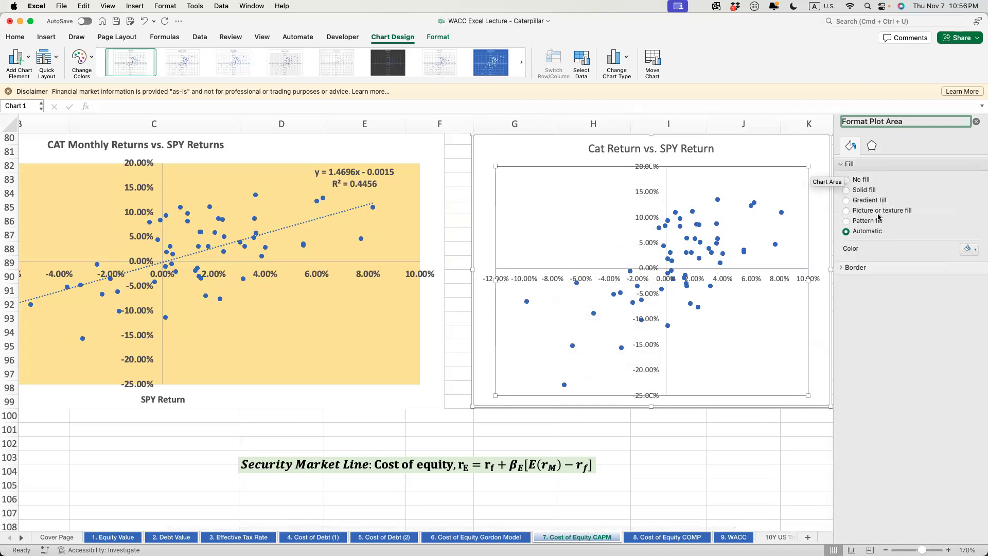
left_click(858, 190)
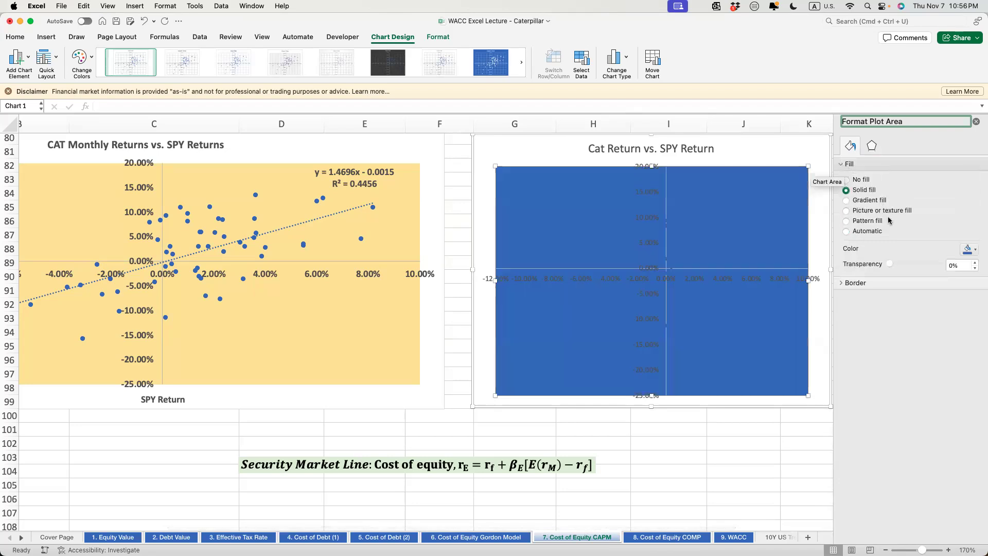
left_click(976, 251)
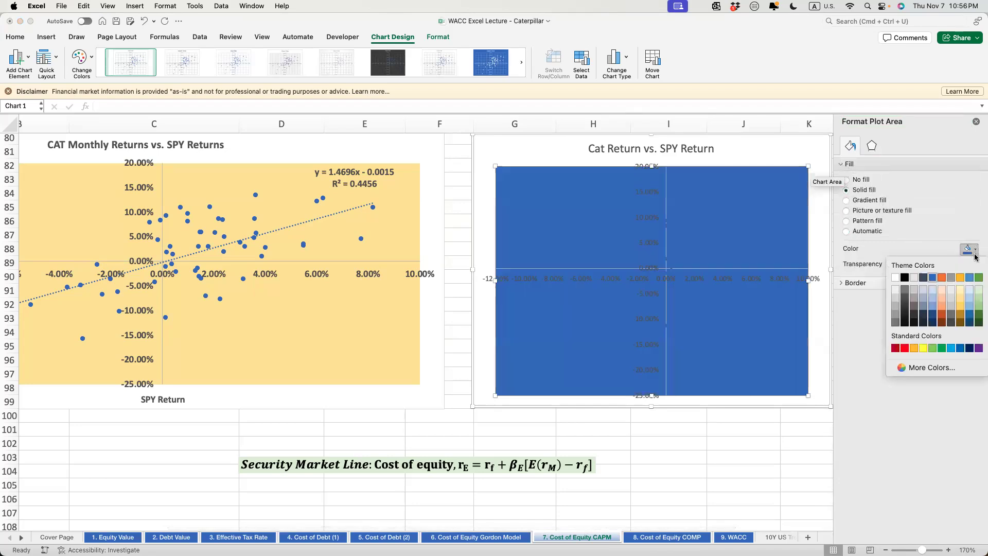
left_click(961, 290)
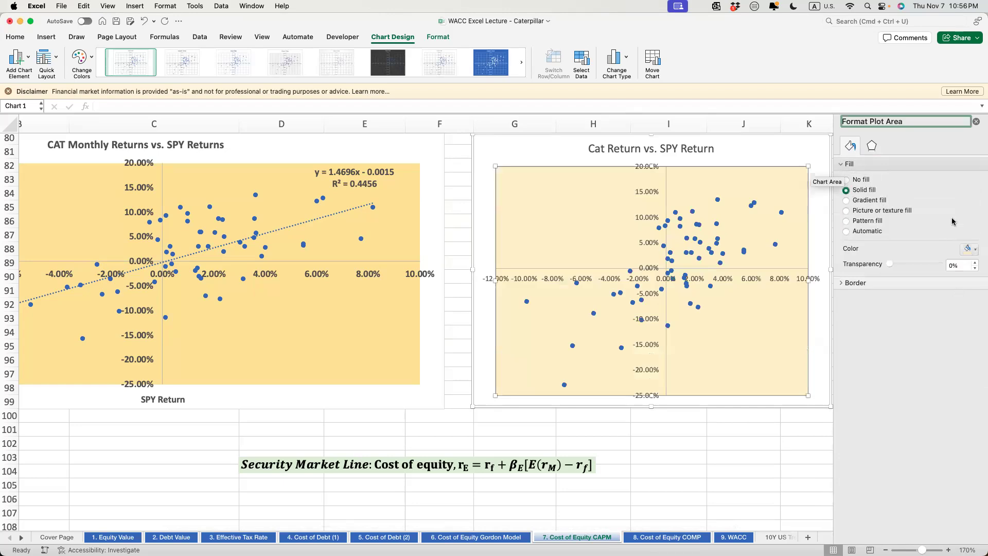
left_click(975, 121)
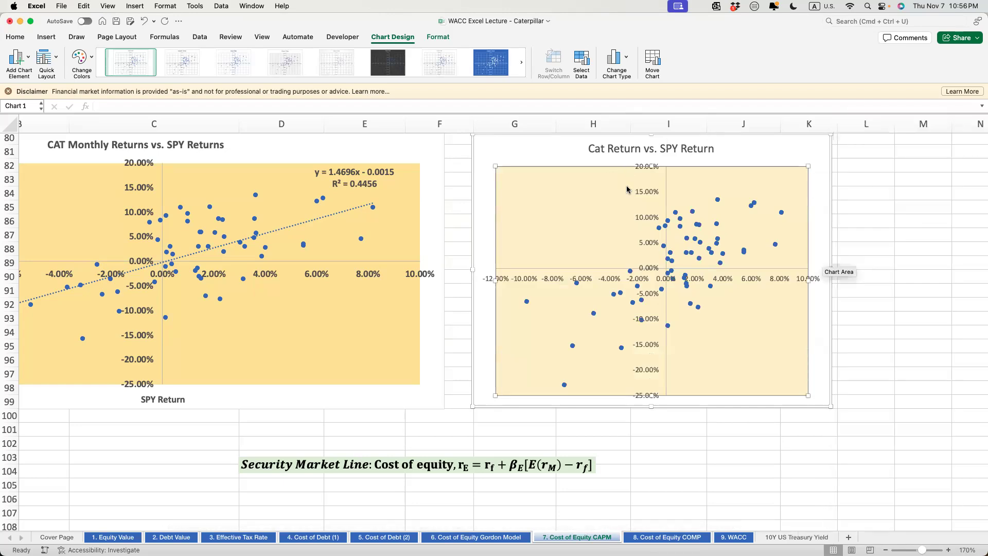
Step: Add a primary horizontal axis title to the new scatter chart and move it slightly down, clear of the vertical axis labels
scroll(422, 246, "left", 4)
scroll(422, 246, "right", 3)
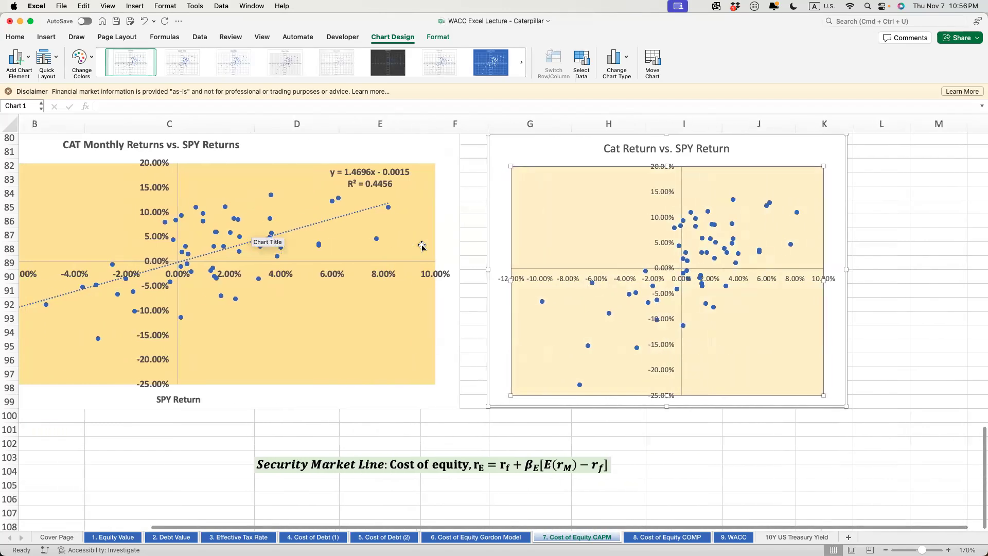
left_click(634, 154)
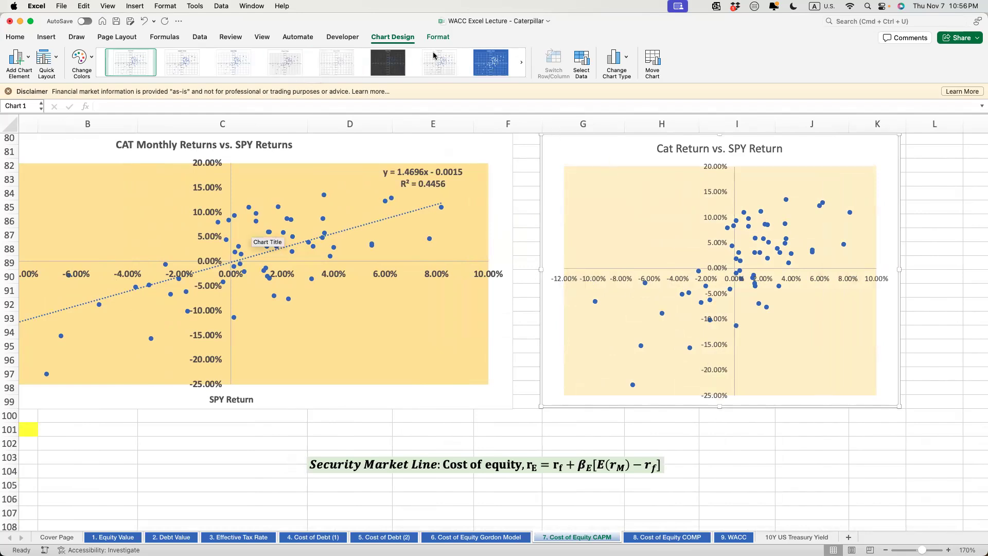
left_click(17, 61)
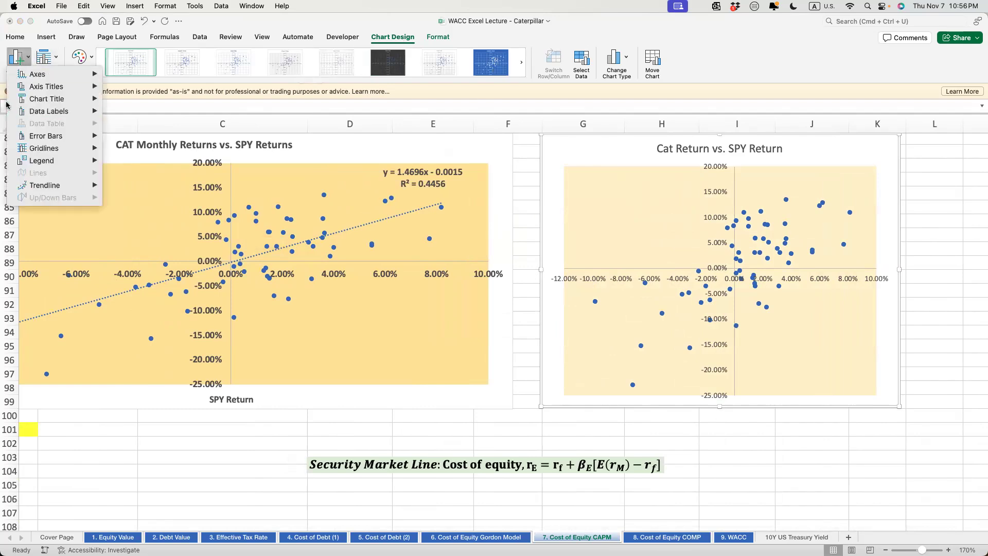
mouse_move(51, 106)
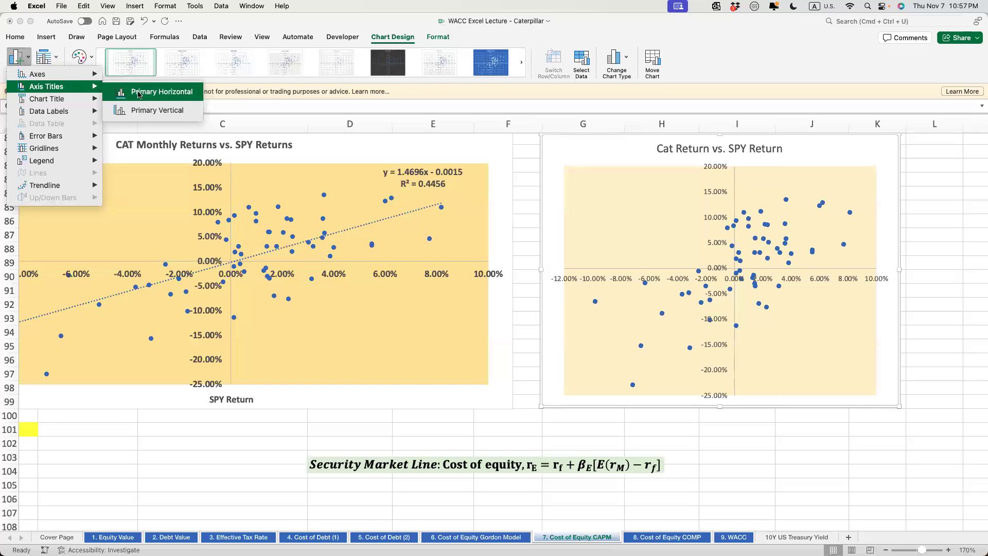
left_click(139, 94)
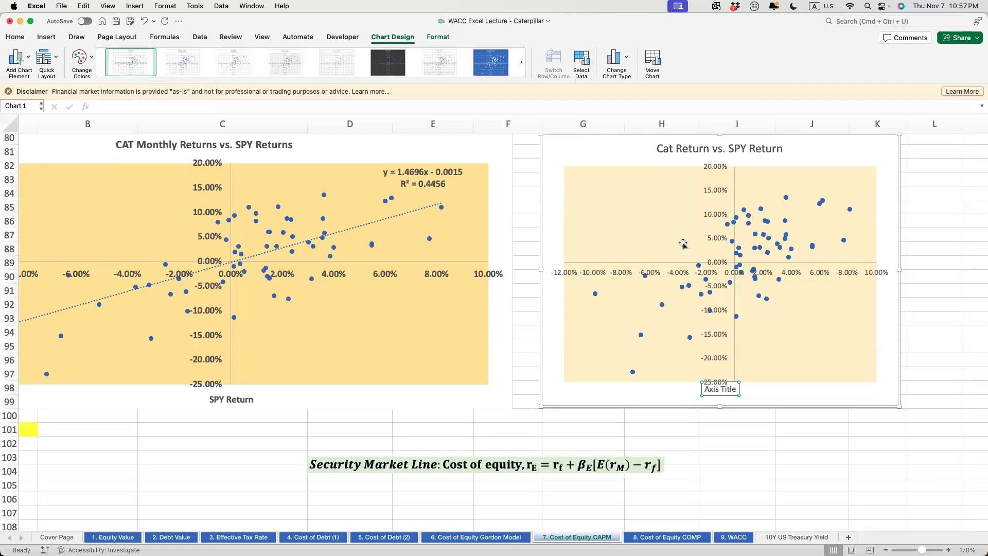
left_click_drag(730, 394, 749, 400)
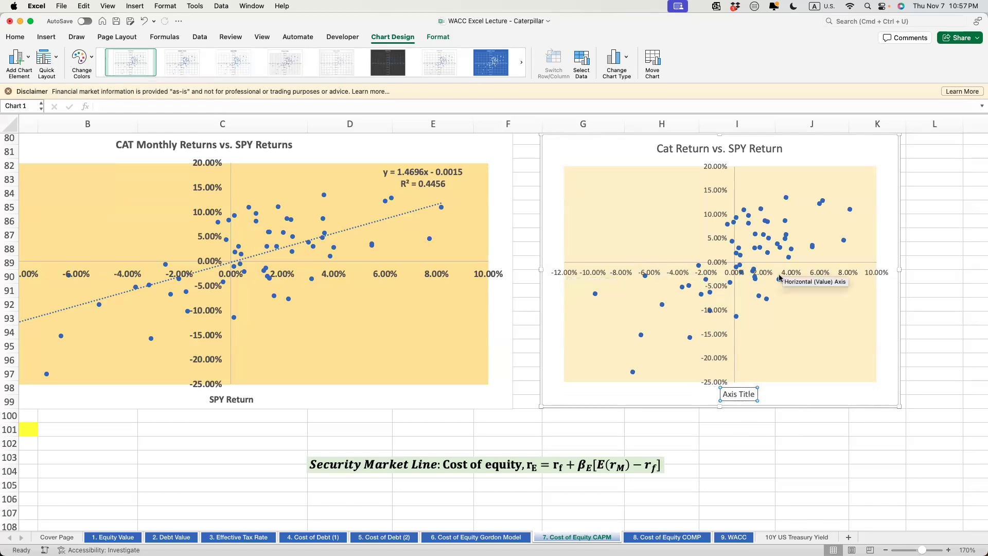
Step: Set the horizontal axis title of the Cat Return vs. SPY Return chart to "SPY Return"
triple_click(749, 398)
type("SPY Return")
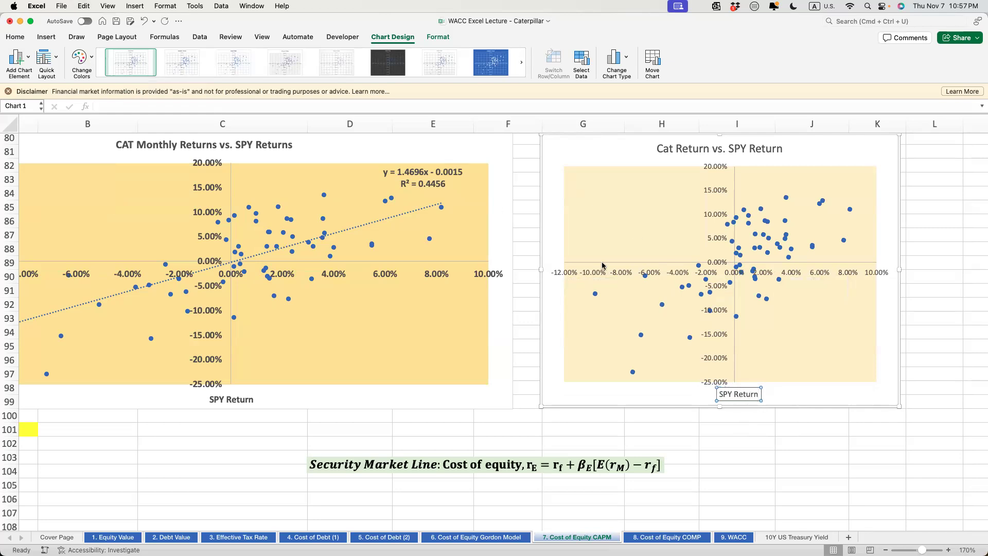
left_click(555, 204)
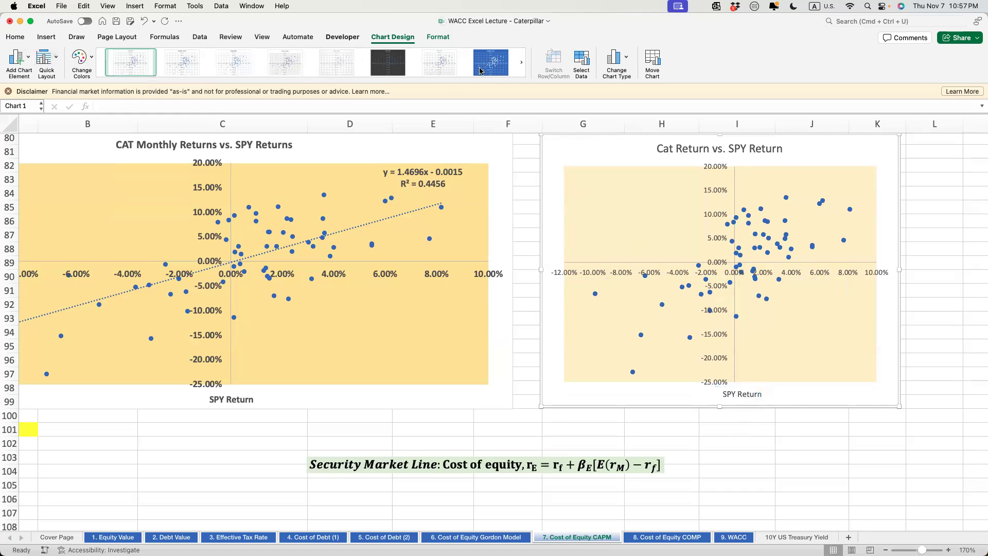
Step: Add a primary vertical axis title reading "Cat Return" to the Cat Return vs. SPY Return chart
left_click(19, 65)
mouse_move(60, 85)
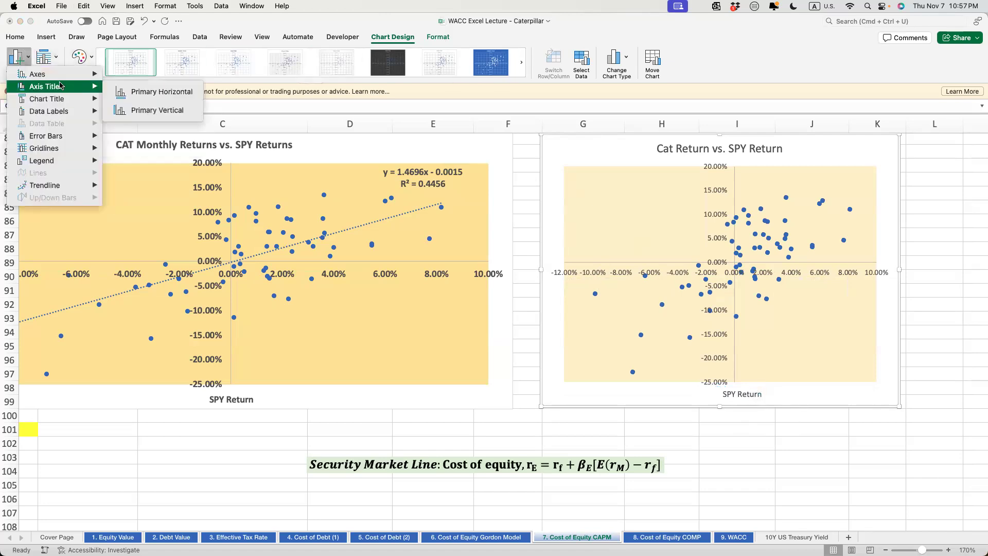
left_click(158, 108)
left_click_drag(556, 255, 550, 228)
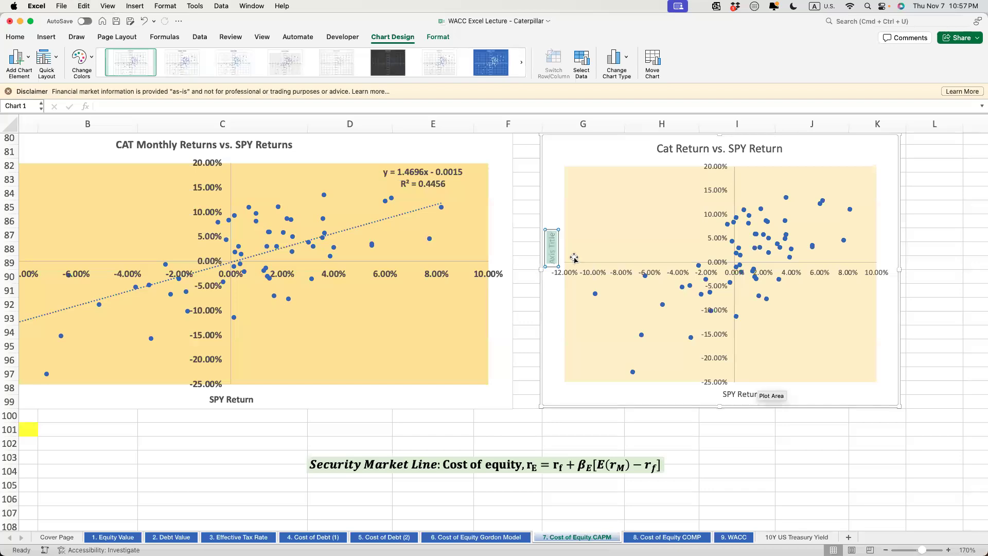
type("Cat Return")
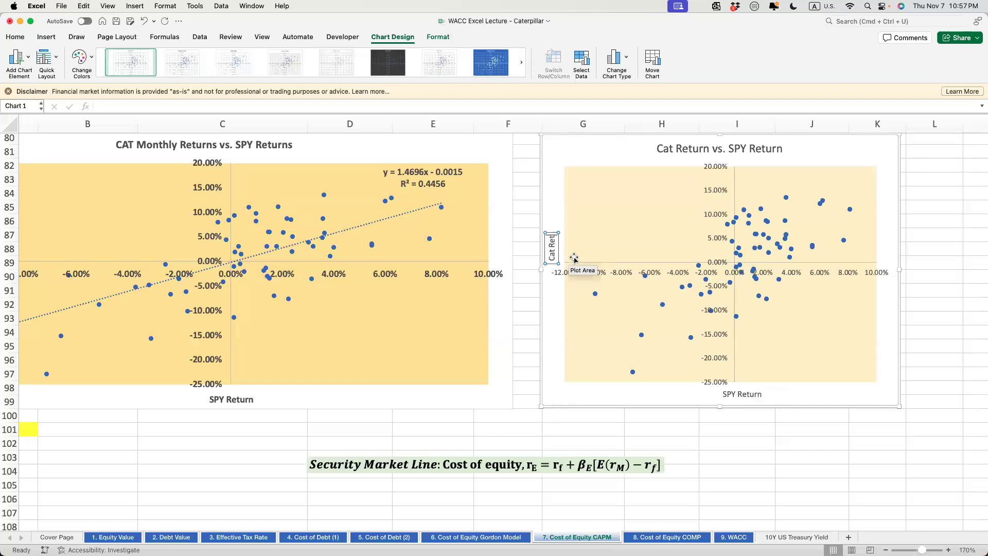
left_click(569, 168)
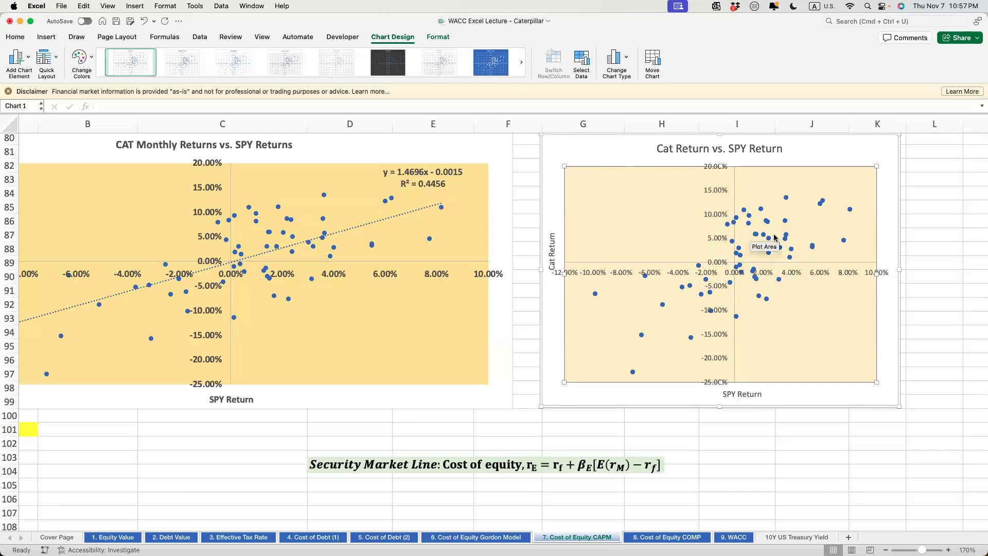
Step: Add a linear trendline to the Cat Return vs. SPY Return scatter chart
mouse_move(739, 266)
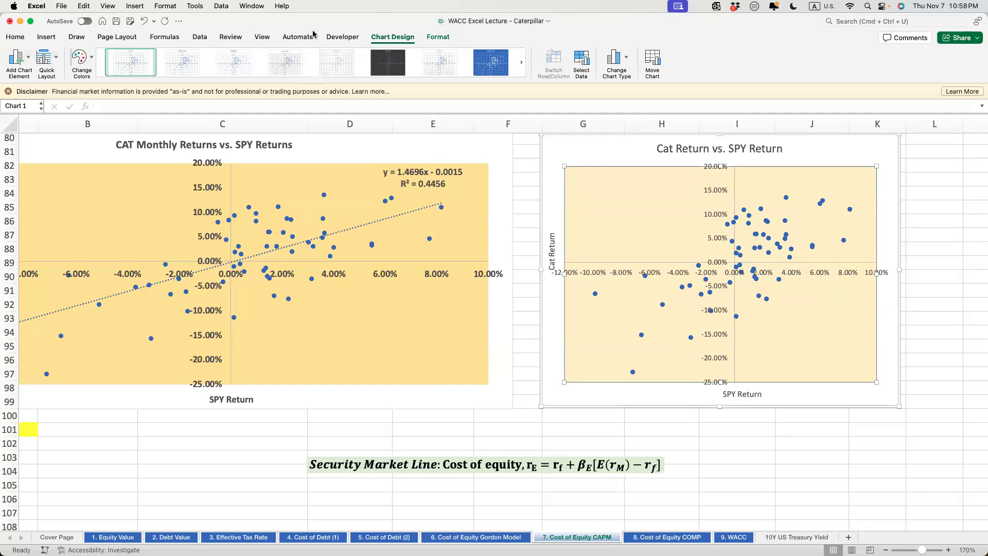
left_click(23, 63)
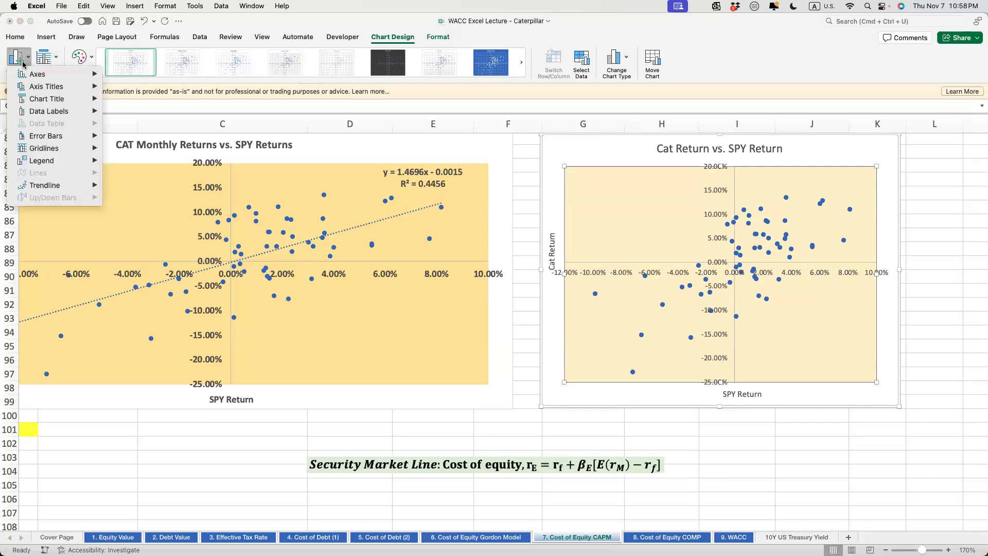
mouse_move(42, 186)
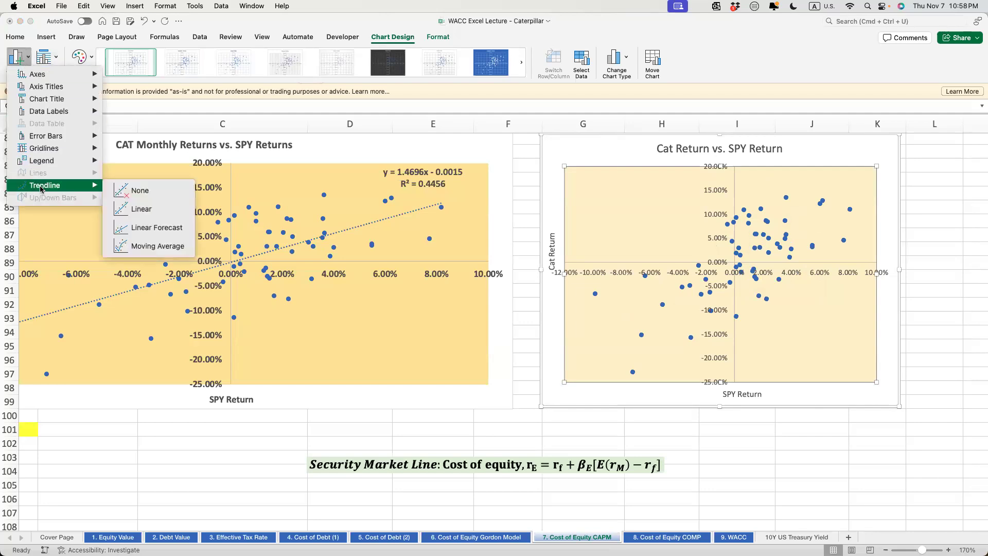
left_click(140, 211)
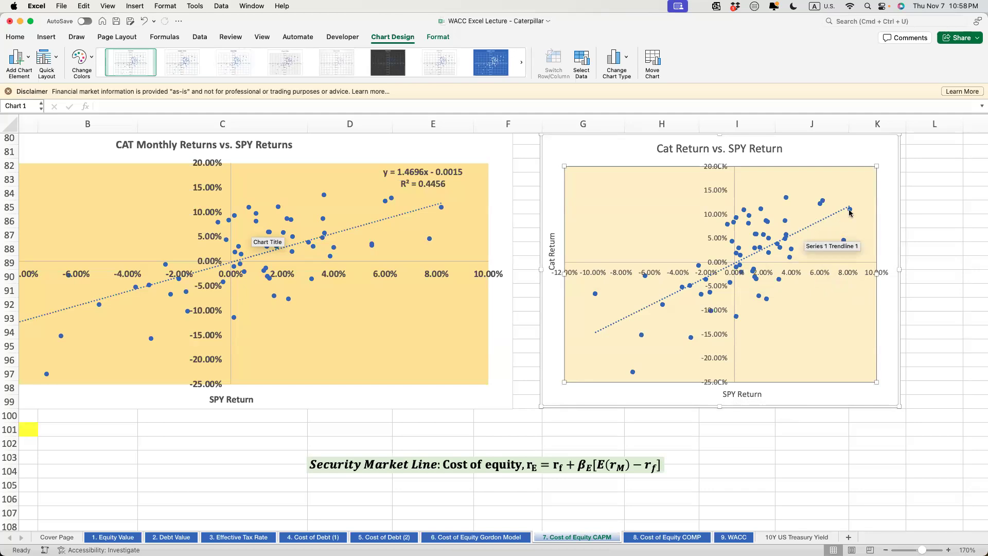
Step: Display the trendline's equation and R-squared value on the new chart and move their label up, clear of the data points
double_click(807, 229)
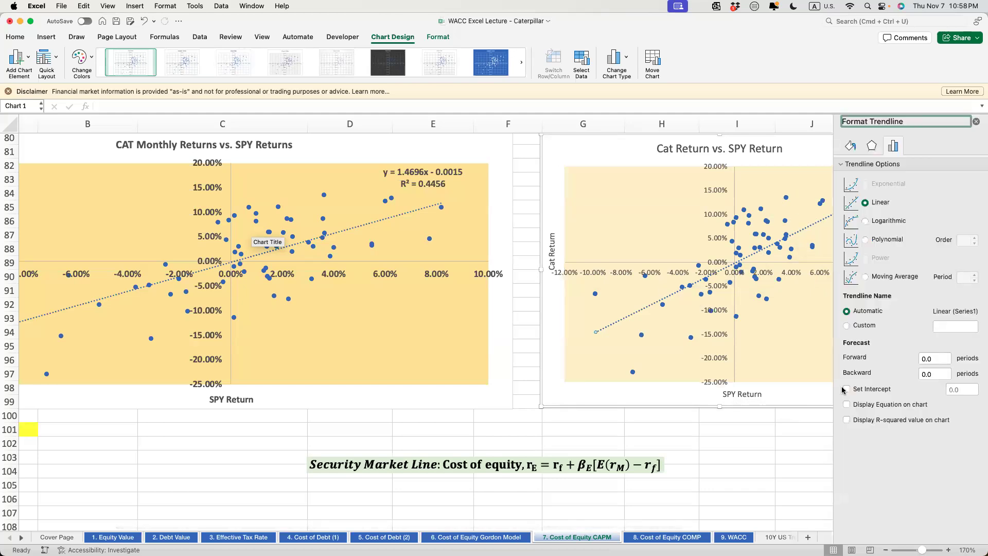
left_click(846, 405)
left_click(847, 420)
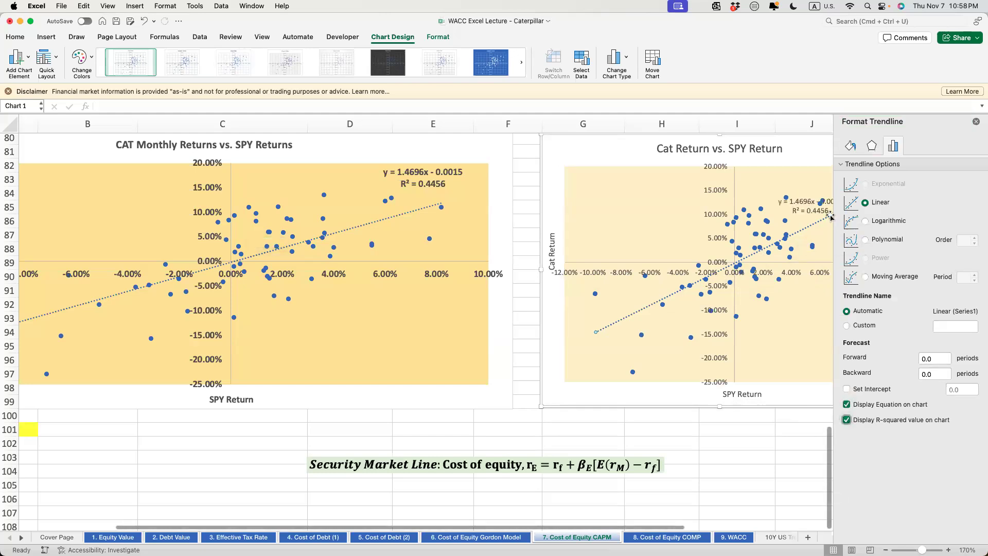
left_click_drag(801, 205, 805, 181)
left_click(977, 123)
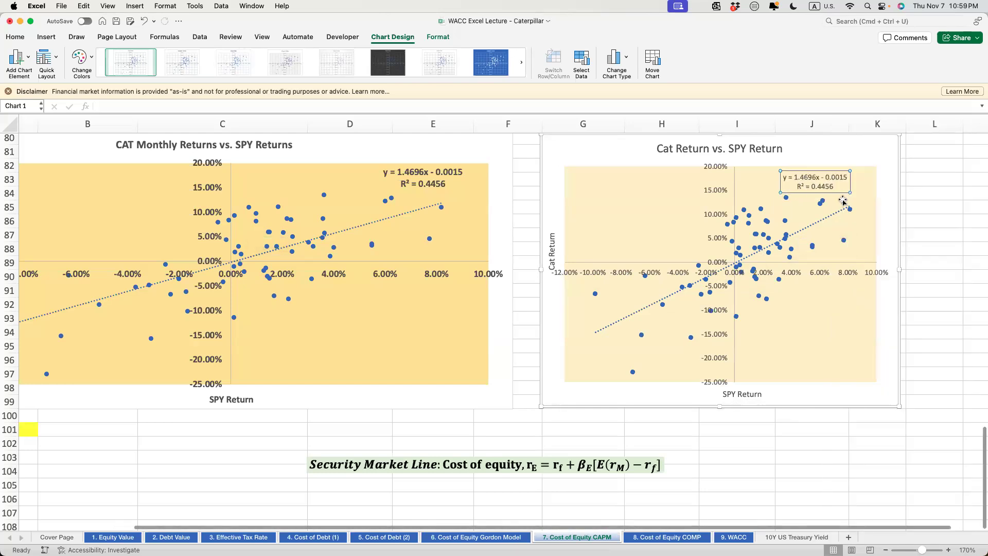
left_click(797, 182)
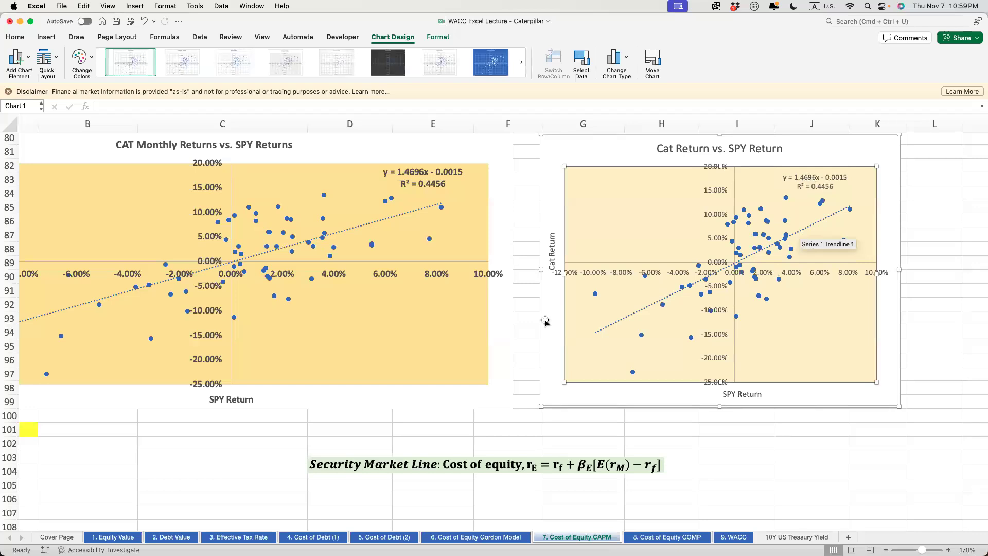
Step: Inspect the Method 1 SLOPE formula in B75 and compare its beta with the new chart's trendline equation
scroll(547, 315, "right", 3)
scroll(563, 331, "left", 5)
scroll(483, 338, "up", 5)
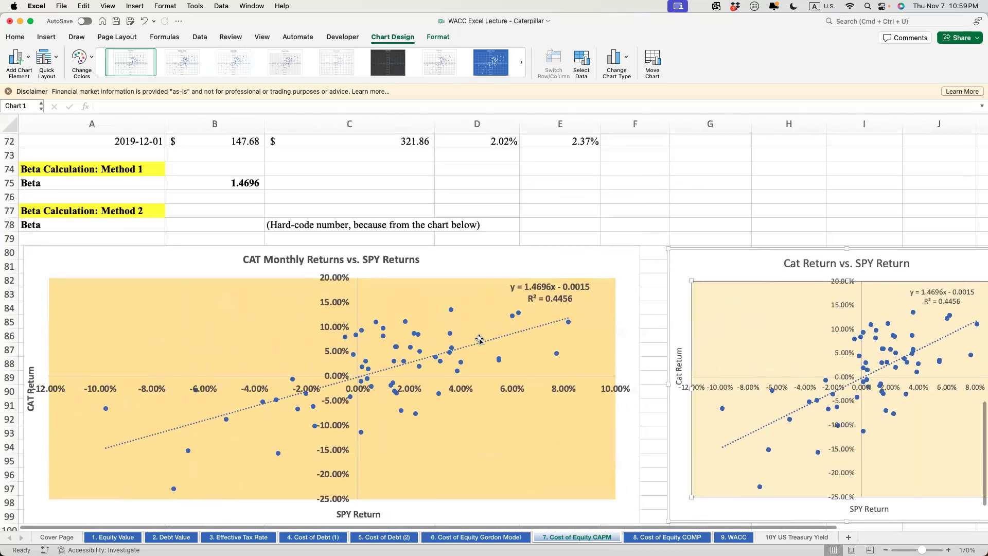
left_click(225, 223)
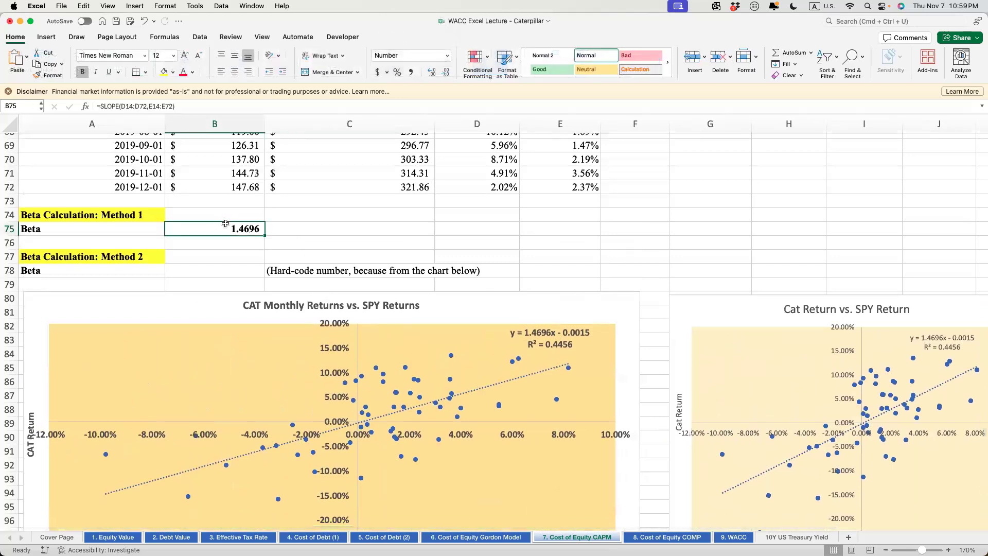
double_click(226, 227)
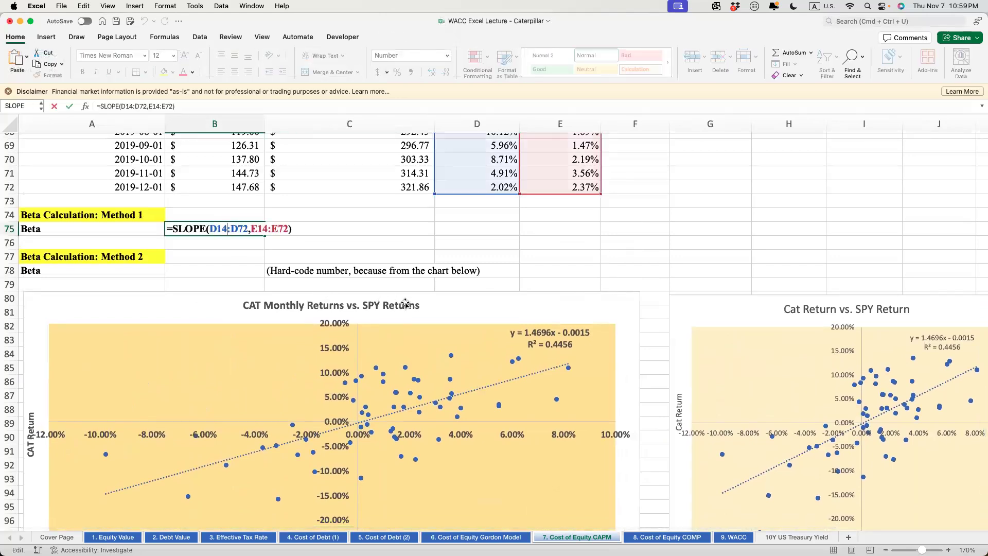
key("Escape")
scroll(880, 394, "right", 5)
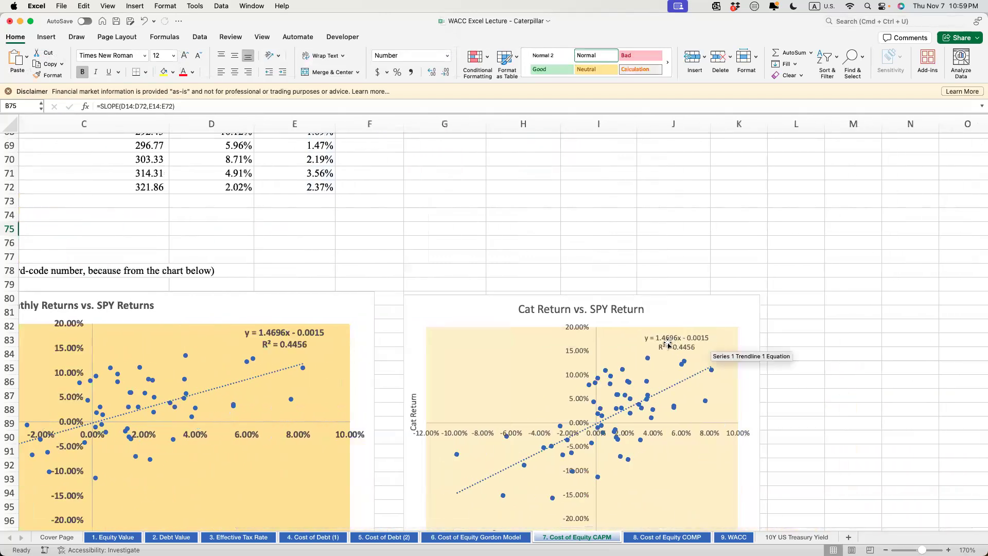
scroll(672, 351, "down", 3)
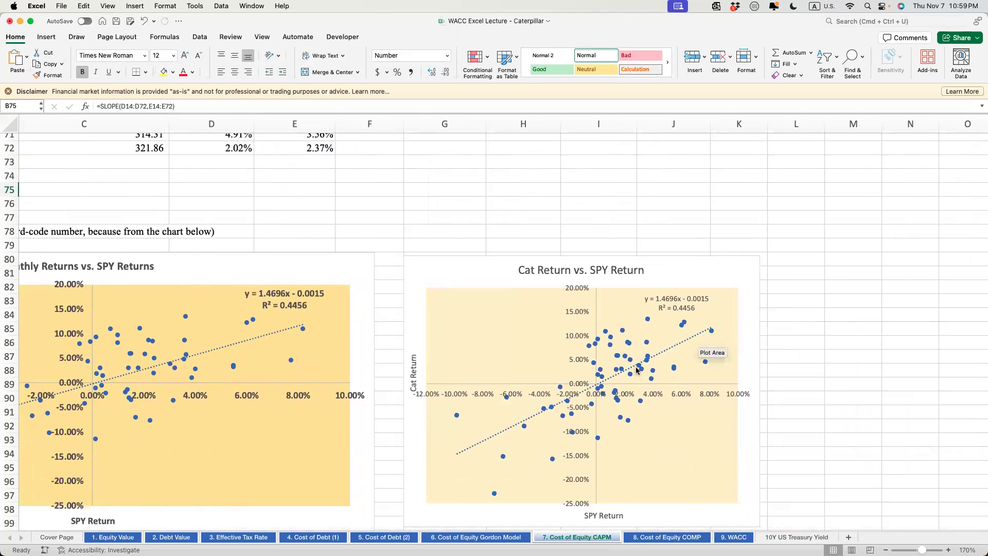
Step: Examine the R-squared value in the new chart's trendline label against the scatter of the data points
left_click(662, 298)
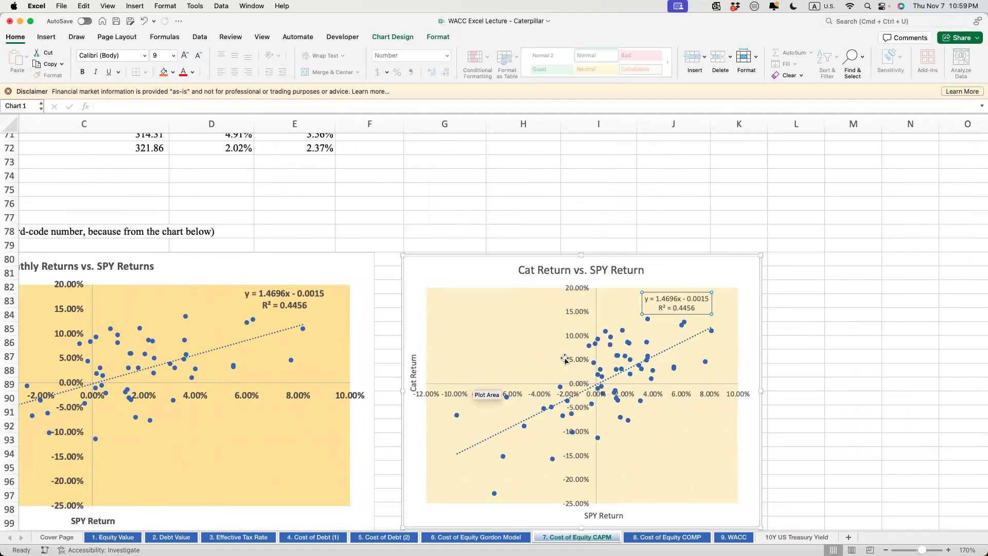
left_click_drag(657, 307, 692, 308)
left_click(699, 323)
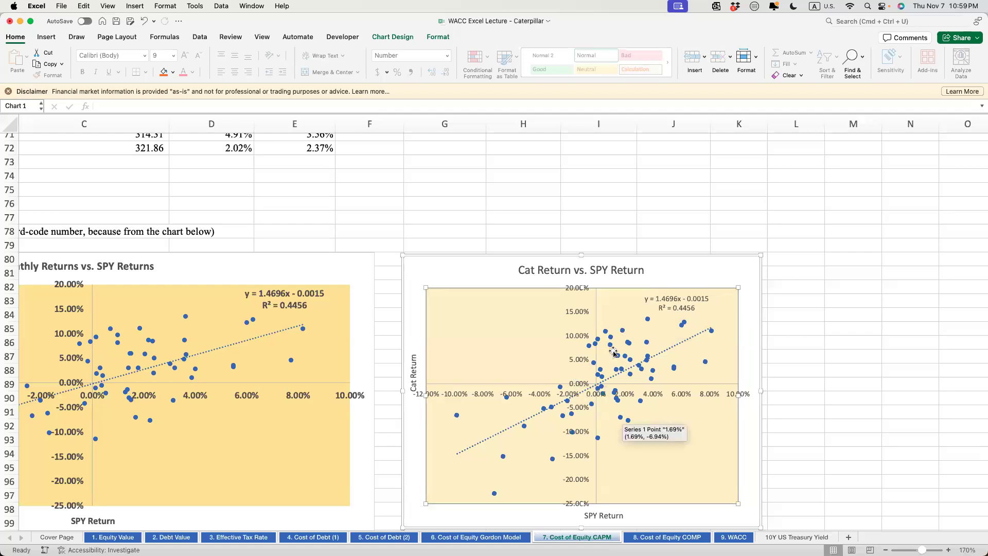
mouse_move(634, 375)
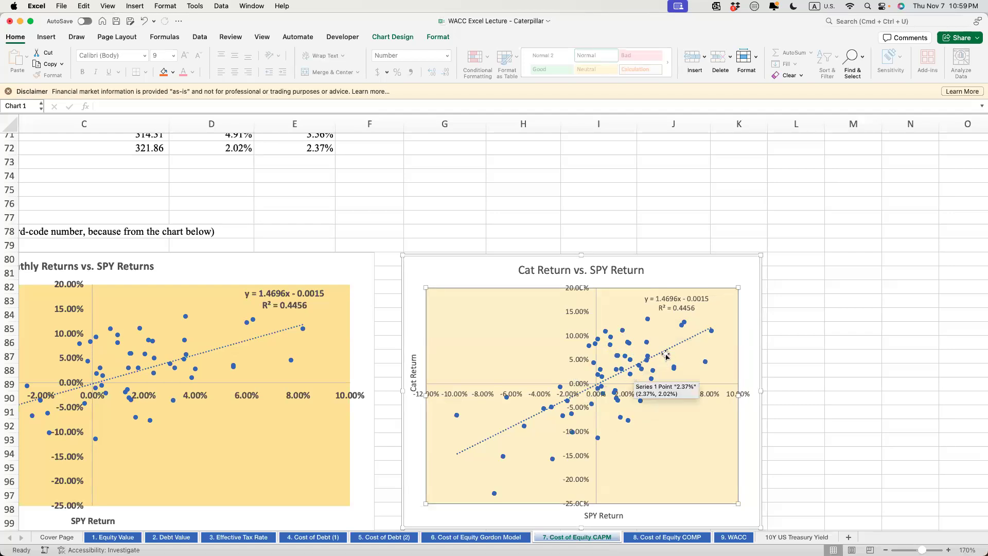
left_click(677, 311)
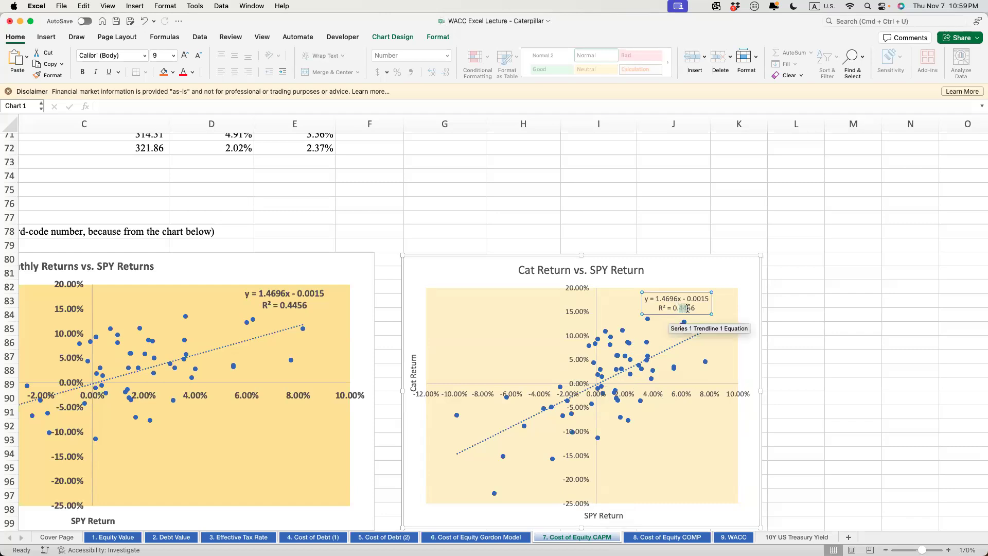
left_click_drag(698, 307, 673, 308)
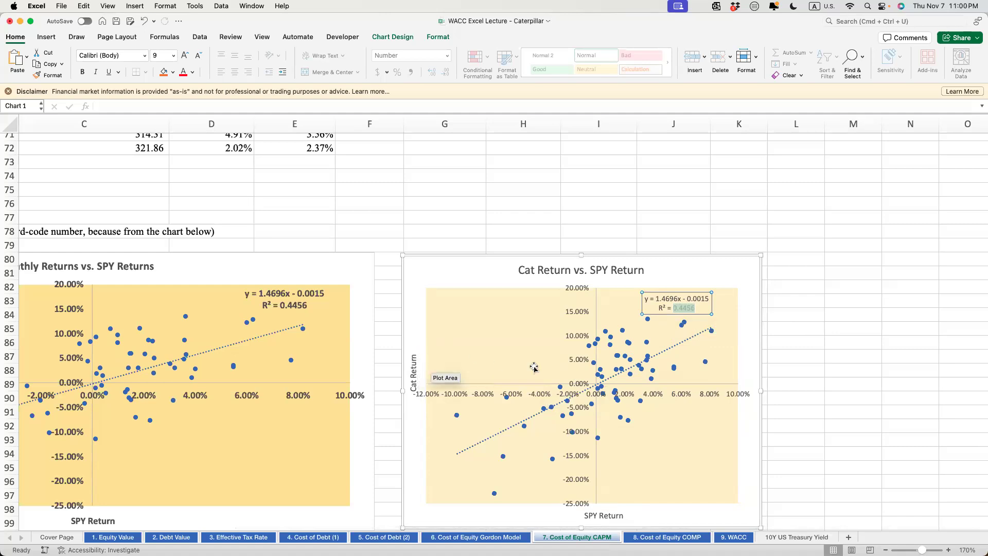
left_click(606, 343)
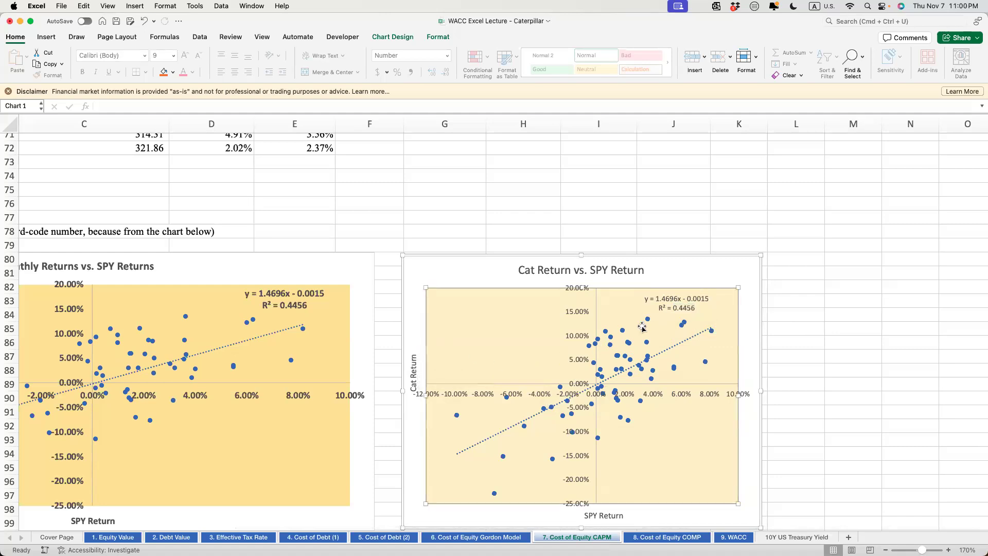
left_click(712, 298)
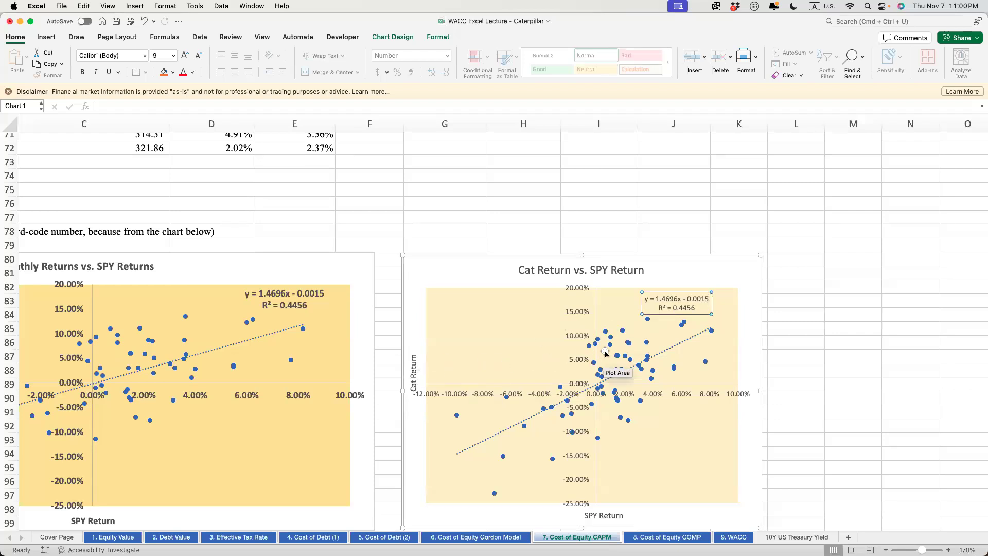
key("Escape")
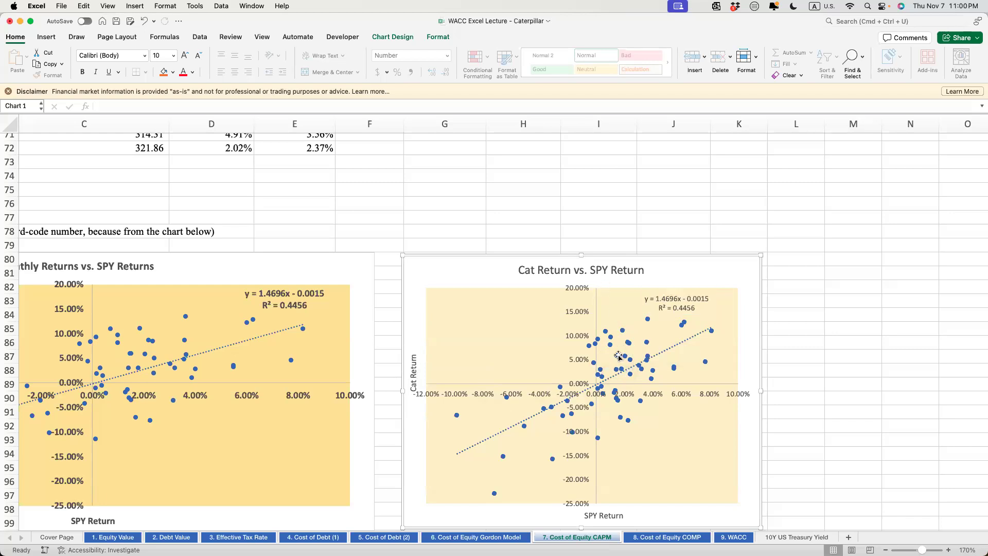
Step: Check the new chart's trendline equation and its axes against the ranges used by the SLOPE formula in B75
left_click(679, 310)
scroll(680, 310, "left", 1)
scroll(679, 309, "left", 5)
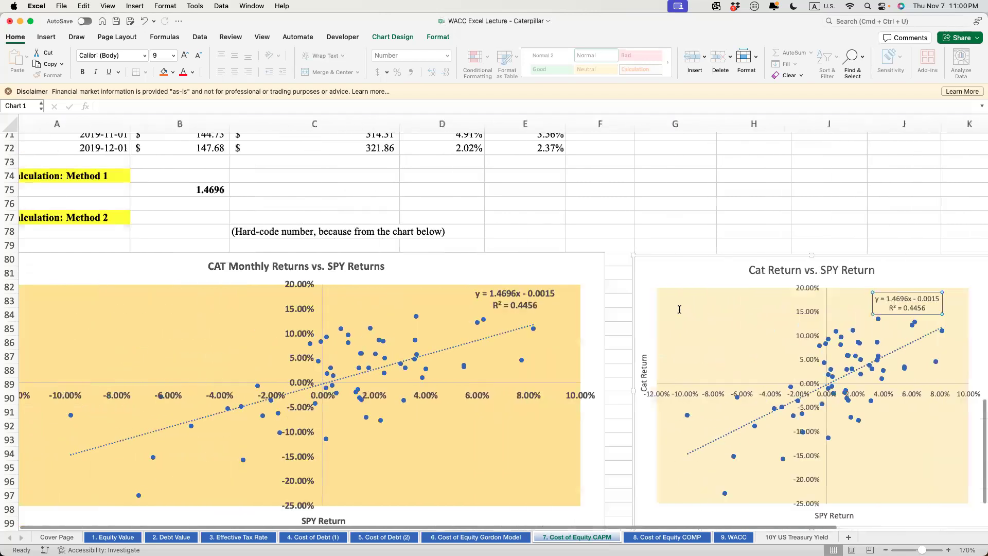
scroll(787, 330, "right", 3)
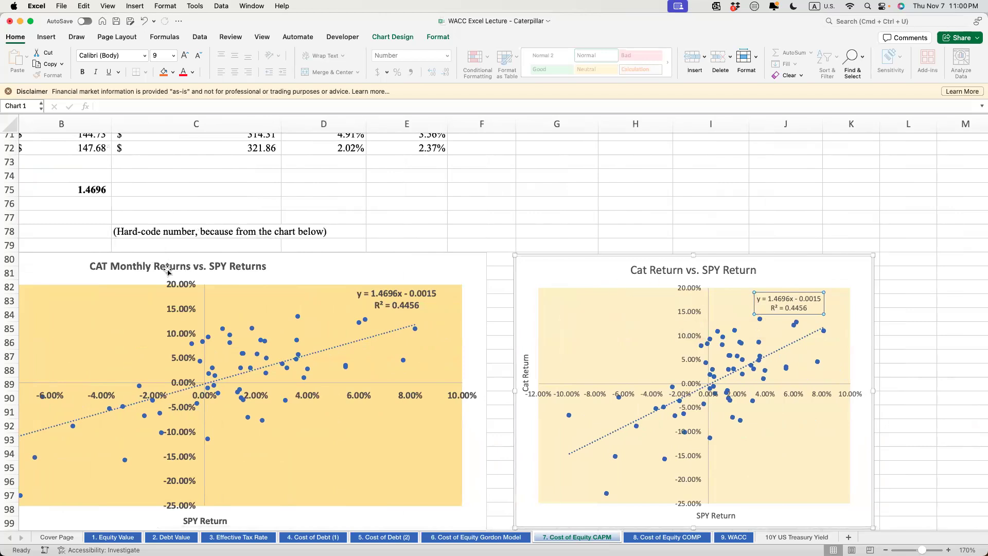
scroll(215, 182, "left", 3)
double_click(212, 190)
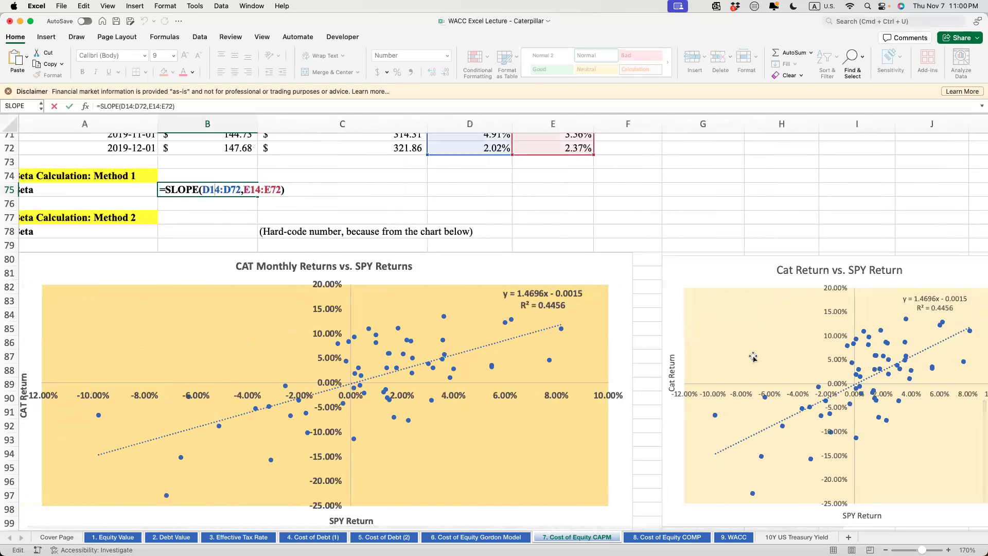
key("Escape")
scroll(722, 332, "right", 5)
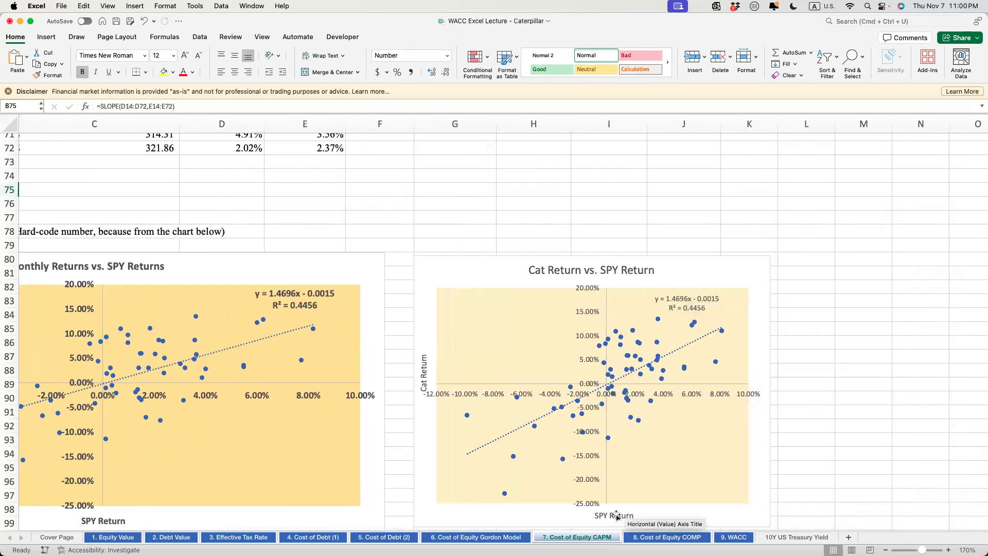
scroll(507, 410, "left", 5)
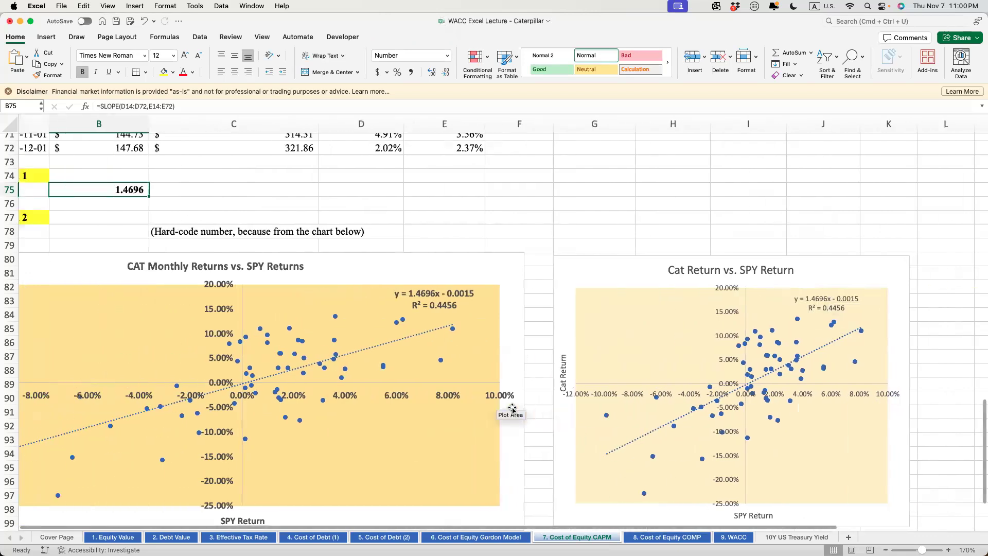
Step: Enter the chart trendline's slope, 1.4696, as a hard-coded Method 2 beta in B78
left_click(191, 232)
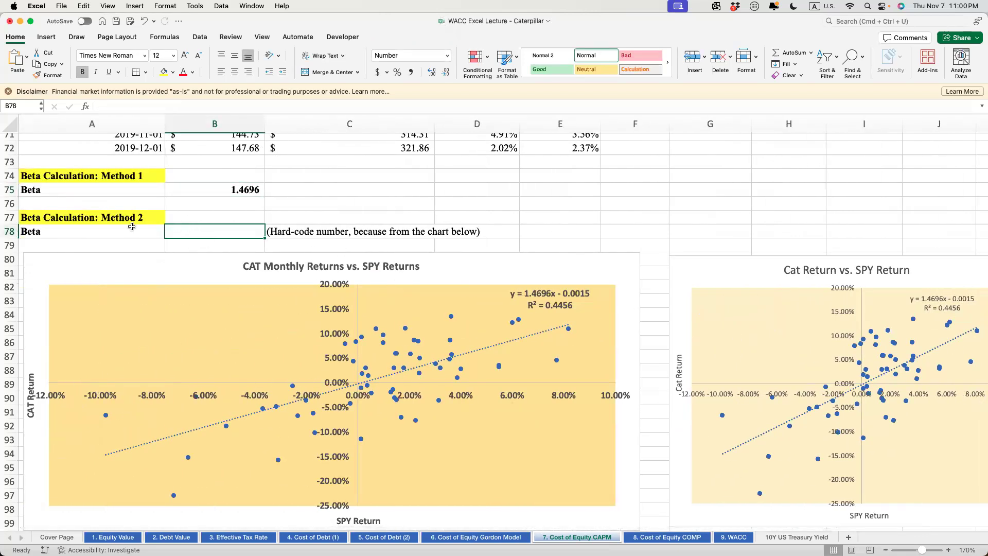
scroll(757, 340, "right", 5)
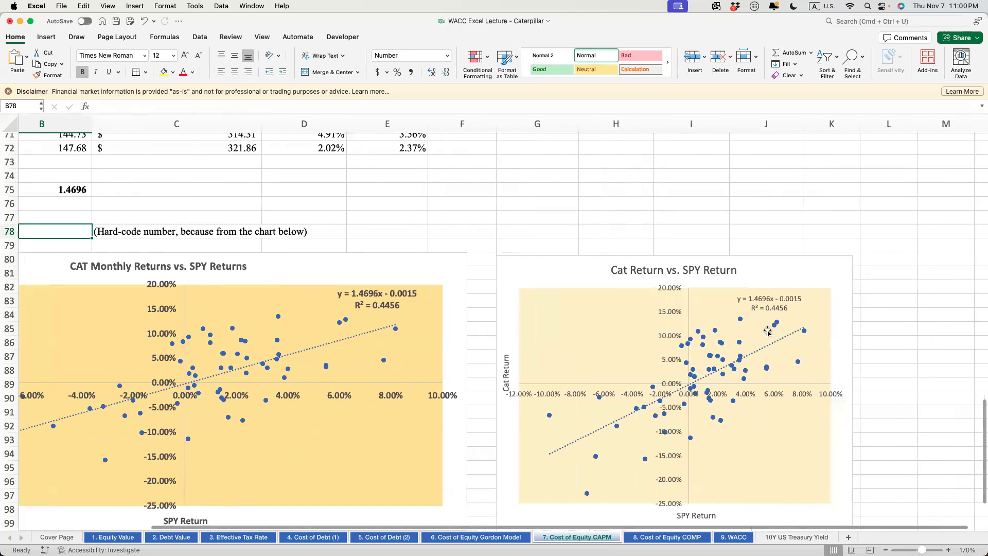
left_click(767, 304)
scroll(514, 308, "left", 5)
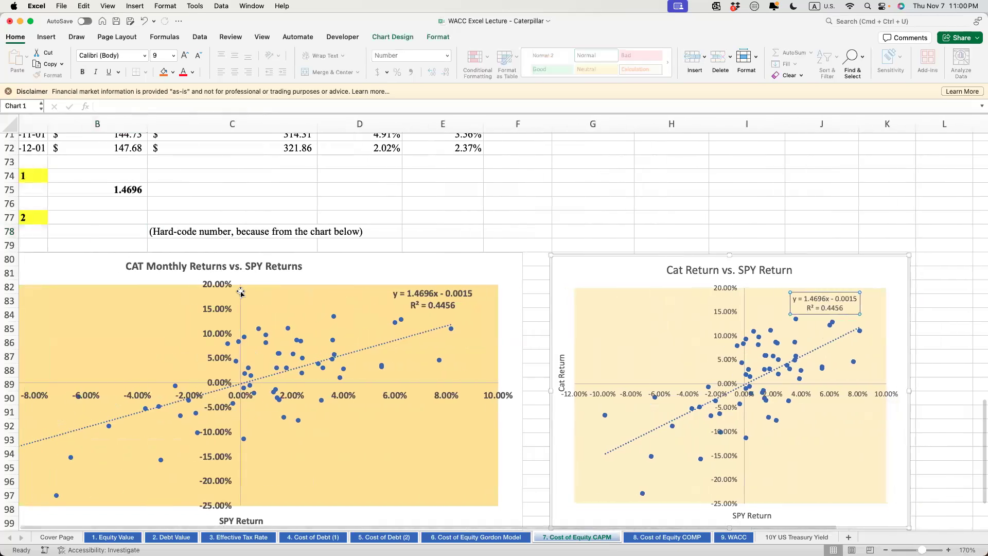
scroll(410, 270, "left", 2)
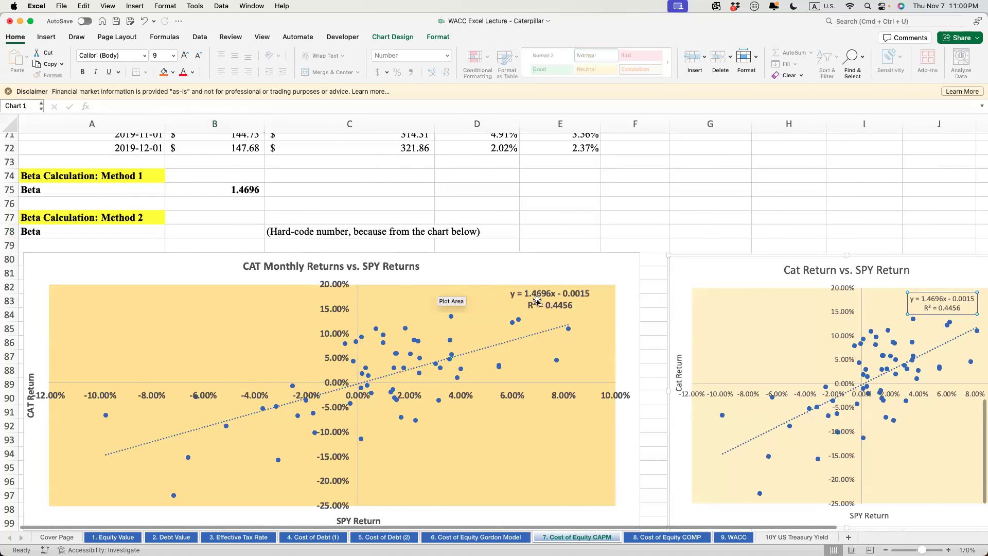
left_click(242, 229)
type("1.4696")
key("Return")
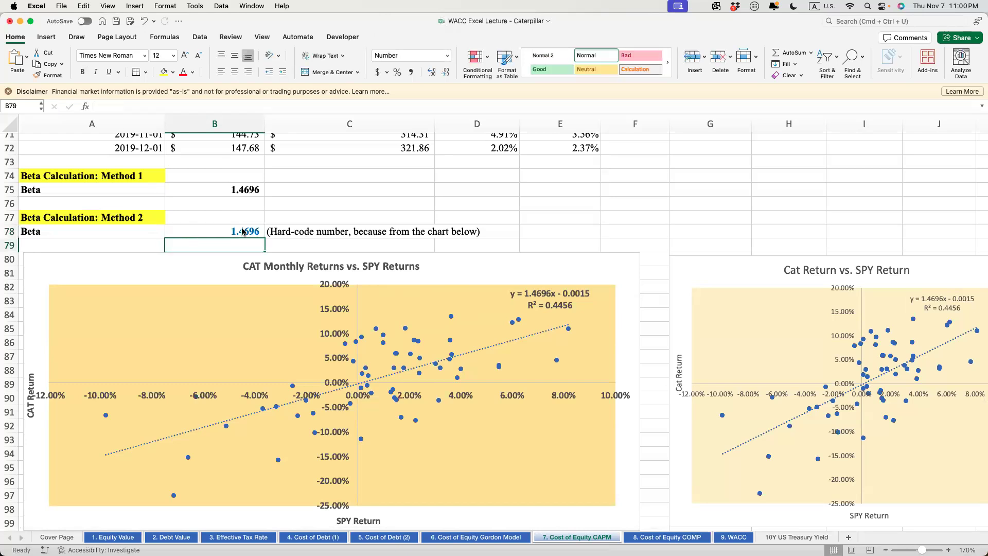
key("Up")
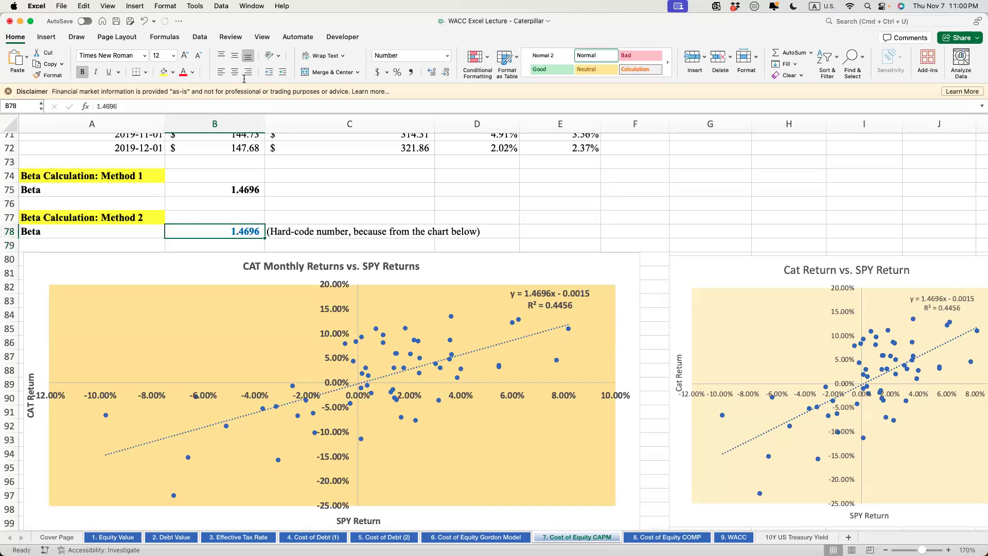
Step: Show six more decimal places for the Method 1 beta in B75
left_click(250, 191)
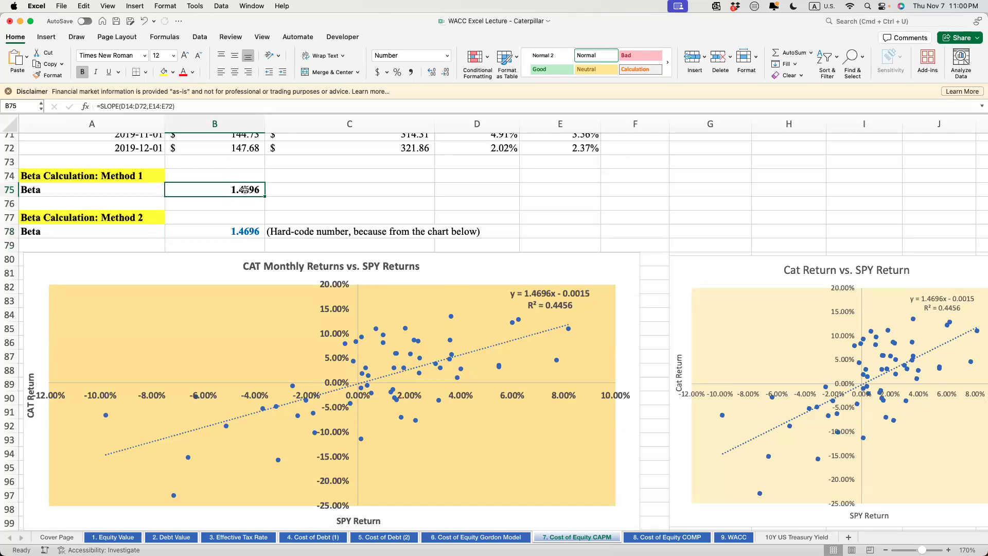
left_click(431, 72)
left_click(431, 72)
left_click(432, 72)
left_click(432, 72)
left_click(432, 72)
left_click(431, 72)
Step: Undo the added decimal places in B75 while keeping the 1.4696 entry in B78
key("super+z")
key("super+z")
key("super+z")
key("super+z")
key("super+z")
key("super+z")
key("super+z")
key("super+y")
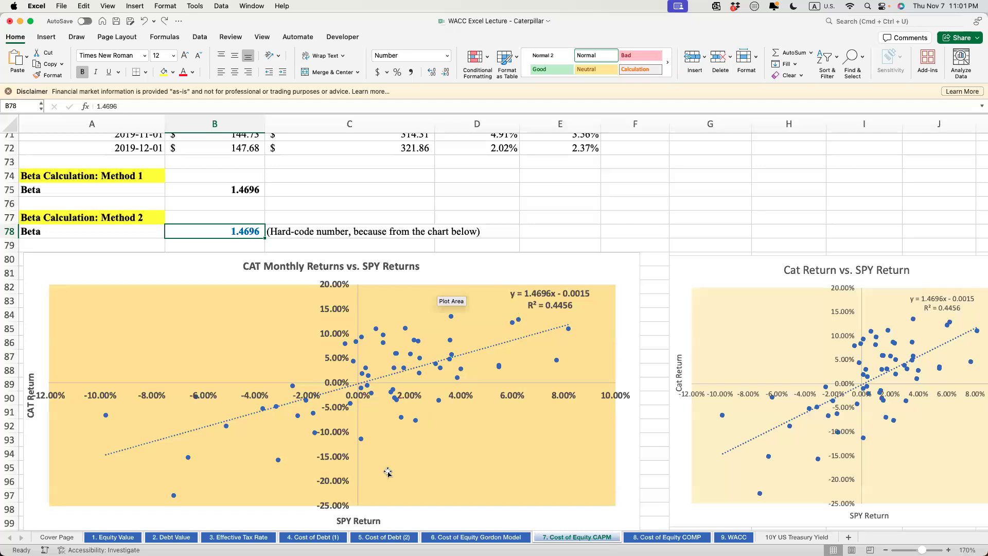
Step: Review the Method 1 beta, the annualized SPY return formula in J13 and the Security Market Line formula beside the cost of equity section
scroll(374, 499, "down", 1)
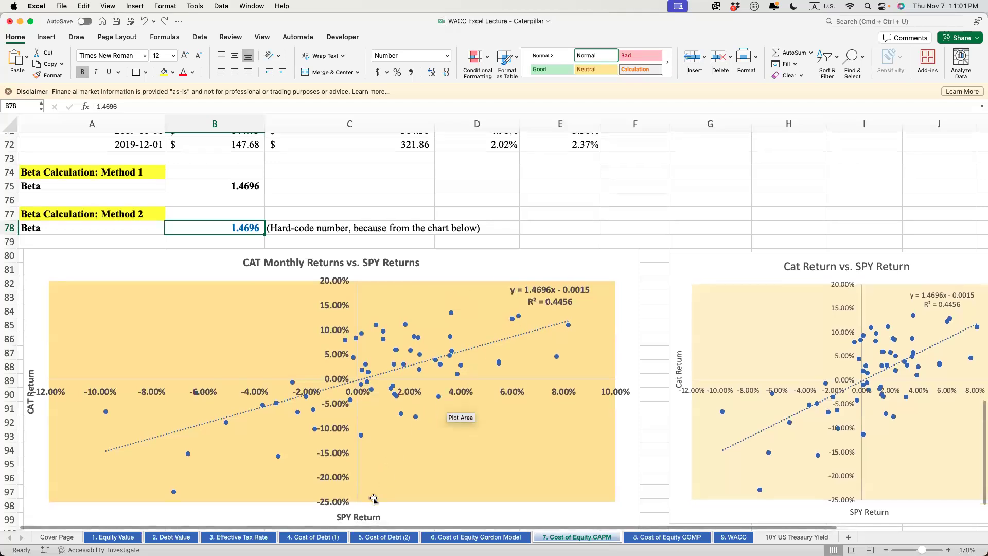
scroll(235, 206, "up", 1)
left_click(235, 201)
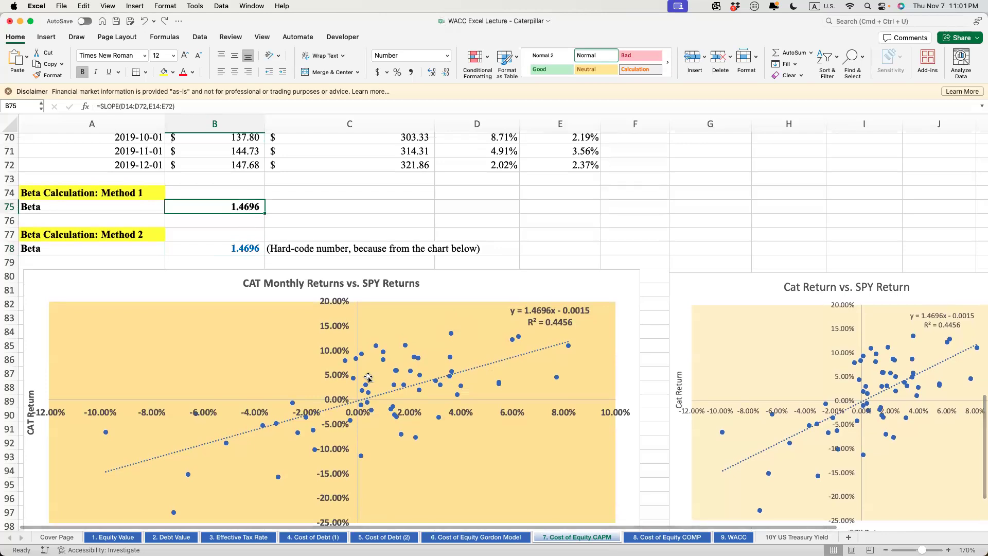
scroll(369, 315, "up", 20)
left_click(923, 303)
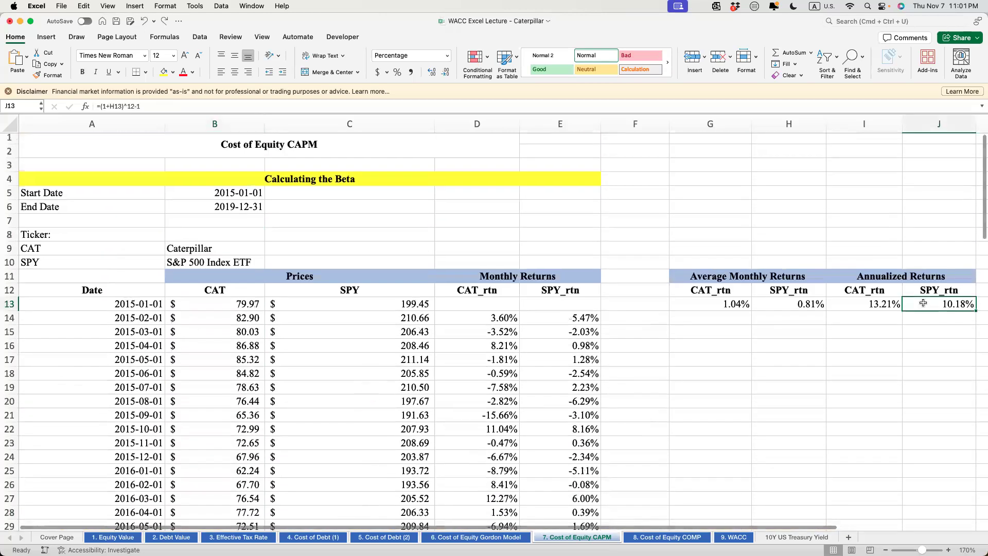
scroll(678, 444, "down", 20)
scroll(677, 444, "down", 12)
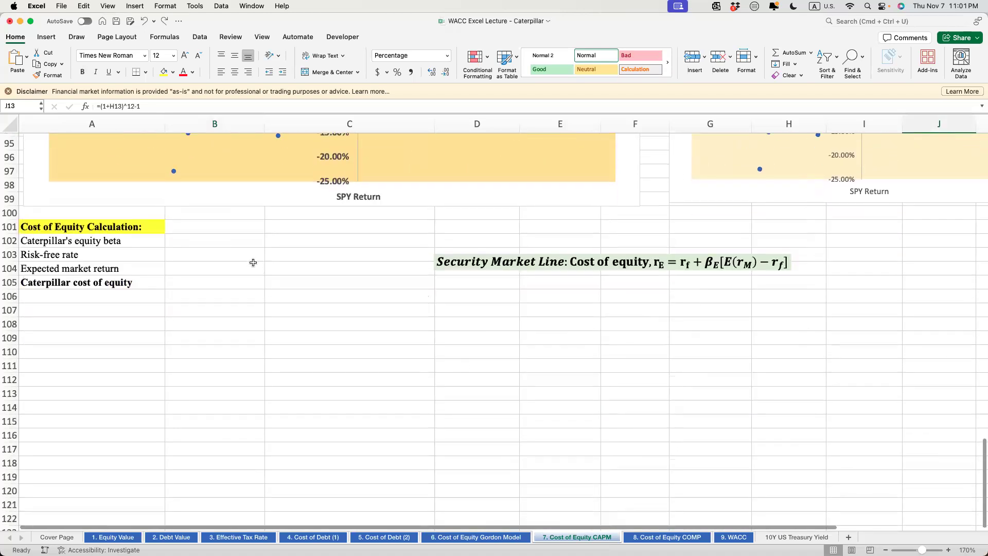
left_click(196, 255)
left_click(678, 264)
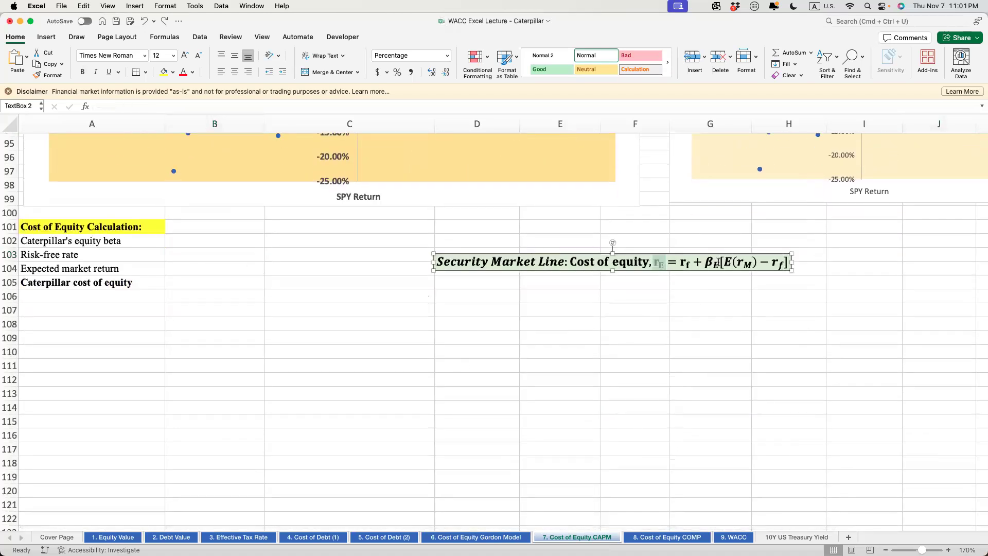
Step: Link Caterpillar's equity beta in B102 to the Method 1 beta in B75
left_click(226, 242)
type("=")
scroll(298, 263, "up", 10)
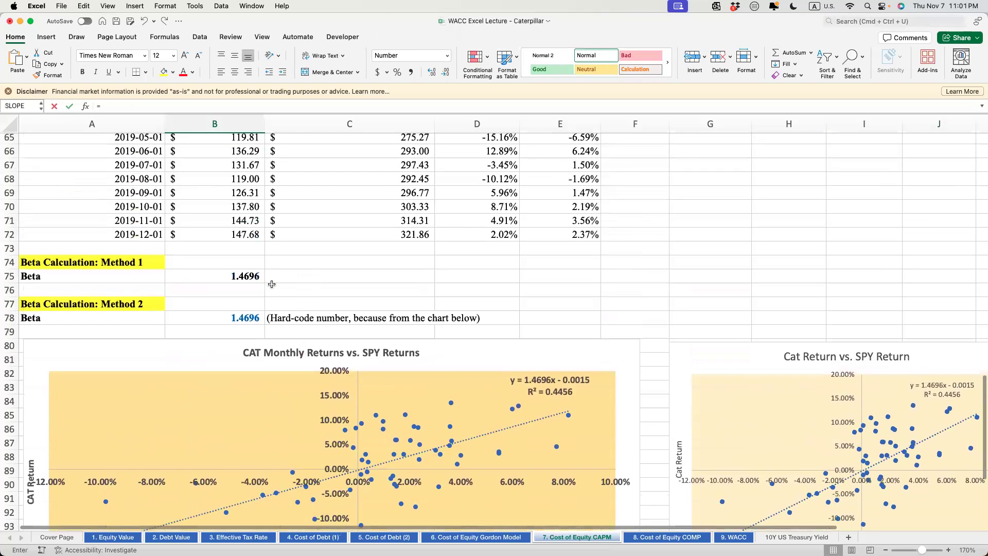
left_click(252, 278)
key("Return")
Step: Link the risk-free rate in B103 to the 12/31/19 percentage yield in C7903 of the 10Y US Treasury Yield sheet
scroll(309, 319, "down", 10)
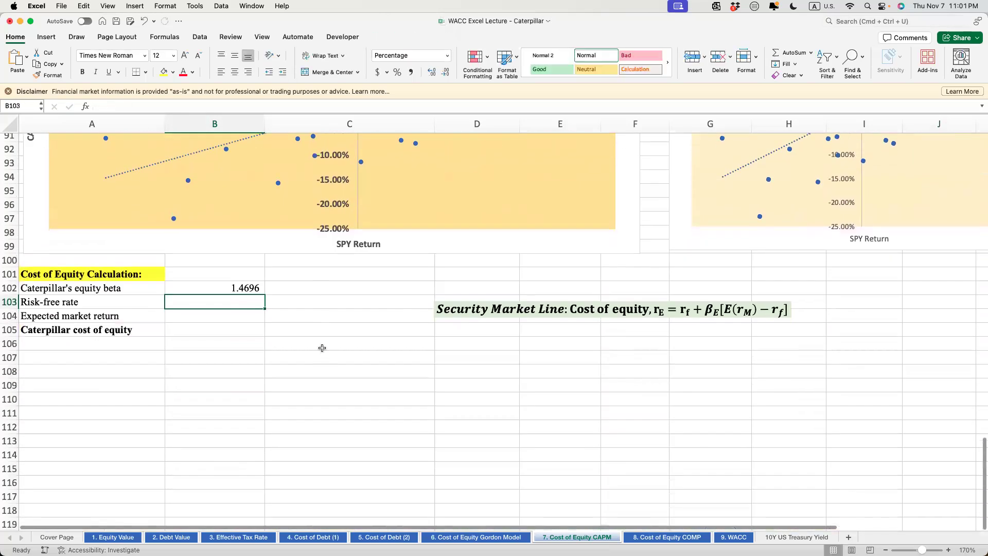
type("=")
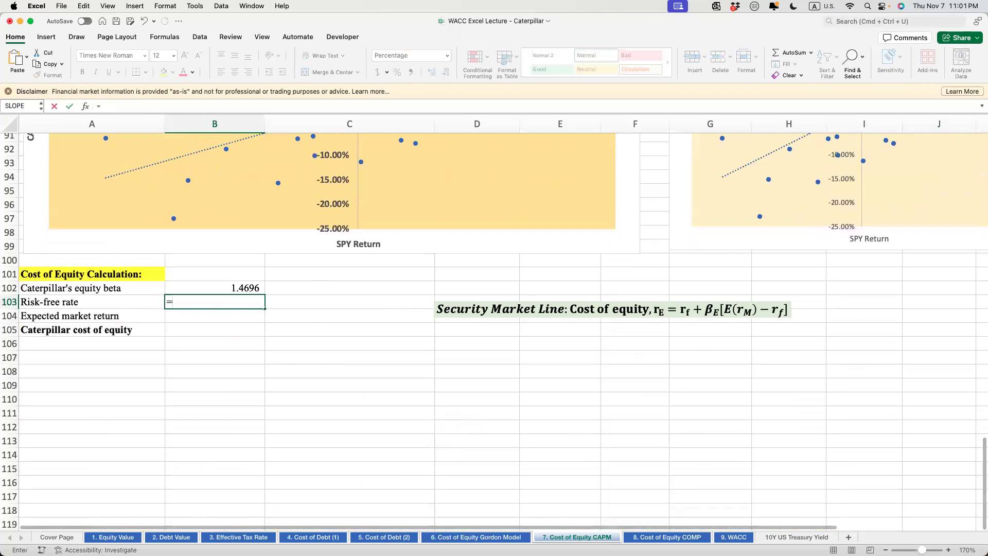
left_click(783, 537)
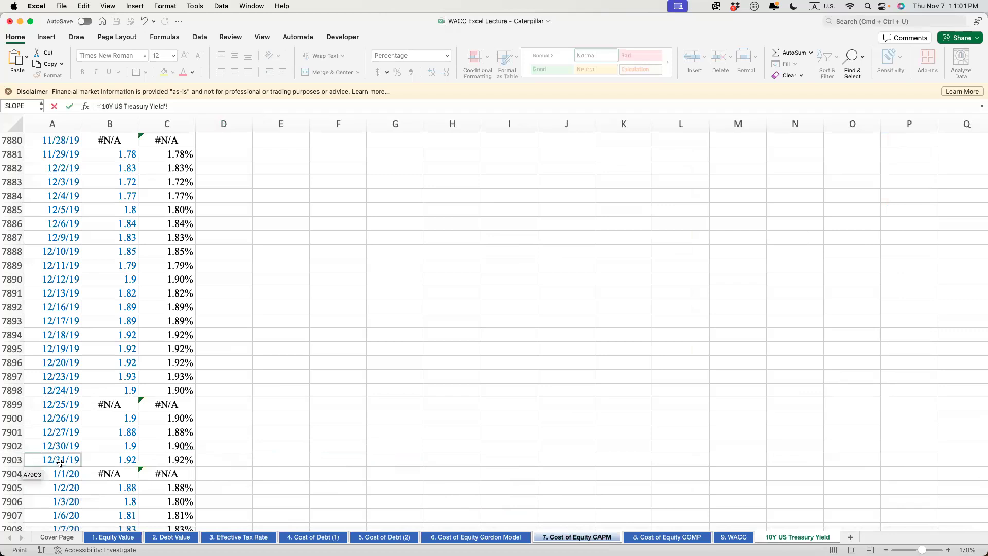
left_click(179, 460)
key("Return")
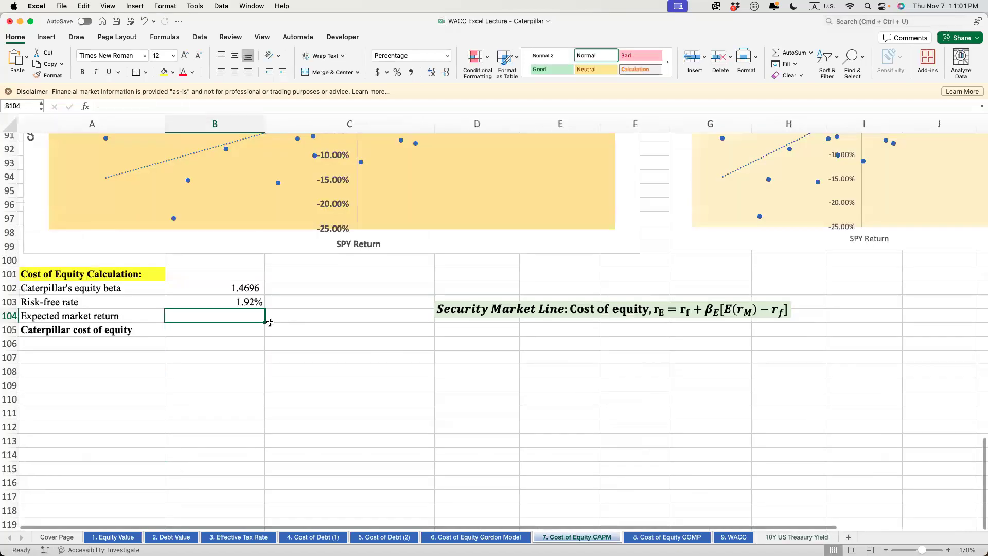
Step: Link the expected market return in B104 to the annualized SPY return in J13
type("=")
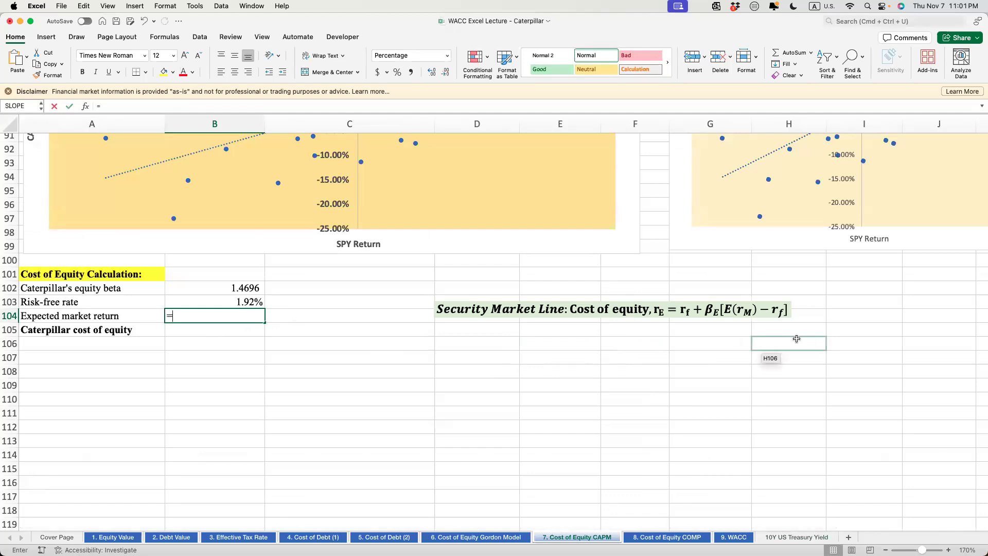
scroll(796, 337, "up", 20)
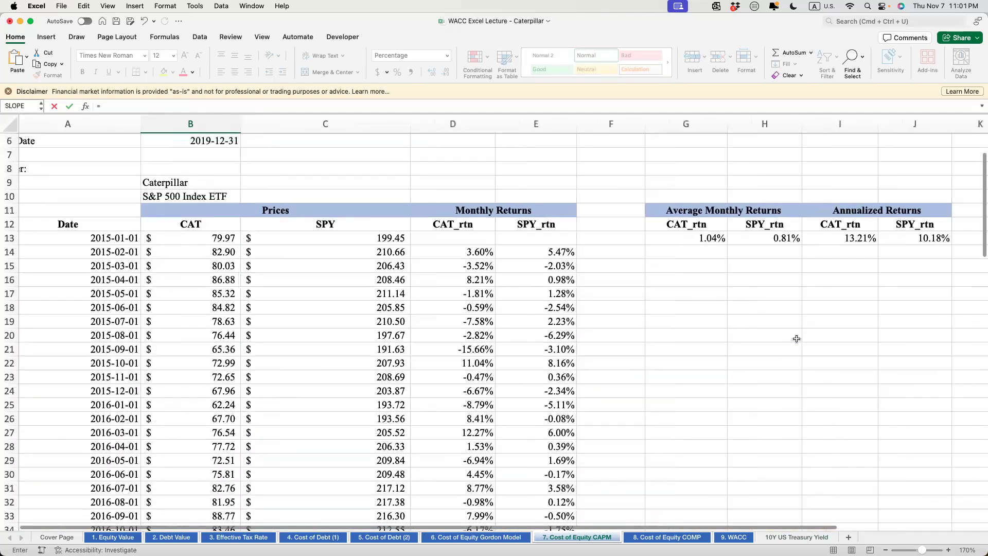
scroll(797, 338, "right", 5)
left_click(734, 240)
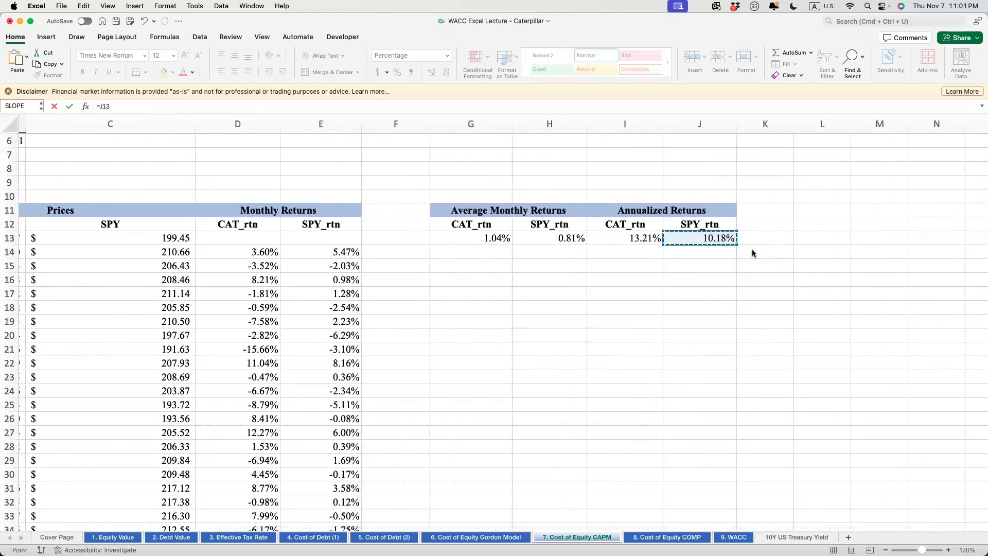
key("Return")
Step: Calculate Caterpillar's cost of equity in B105 with the CAPM formula =B103+B102*(B104-B103)
scroll(319, 461, "down", 5)
scroll(299, 459, "left", 2)
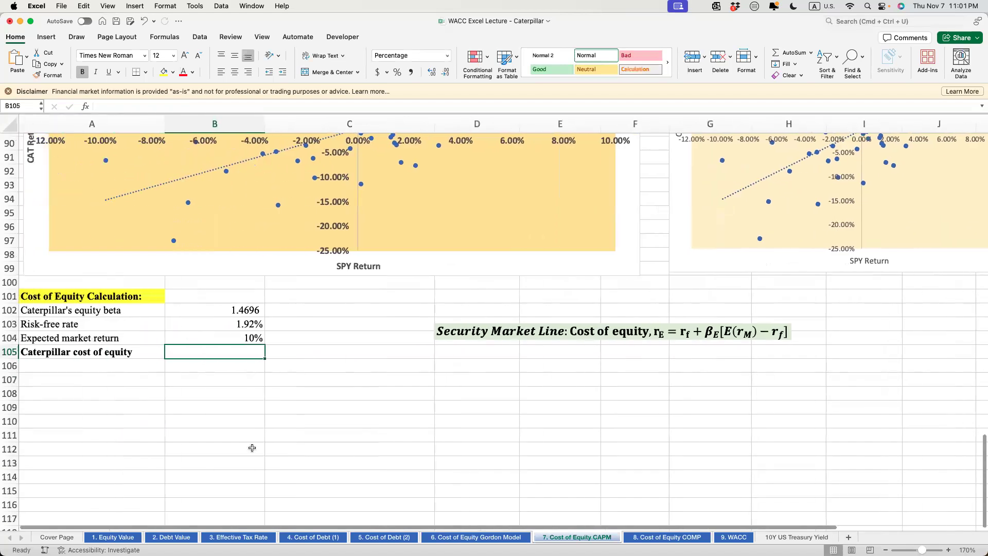
type("=")
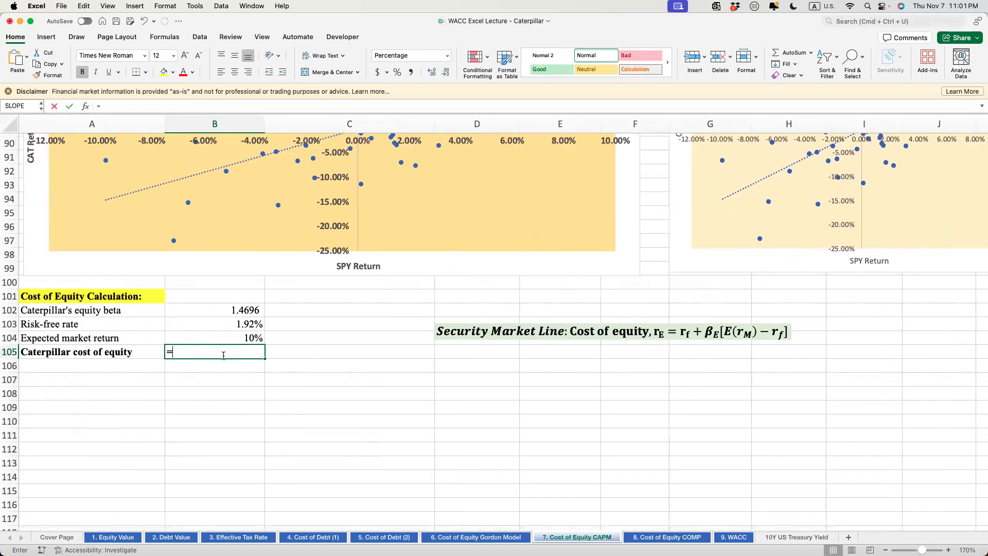
left_click(225, 324)
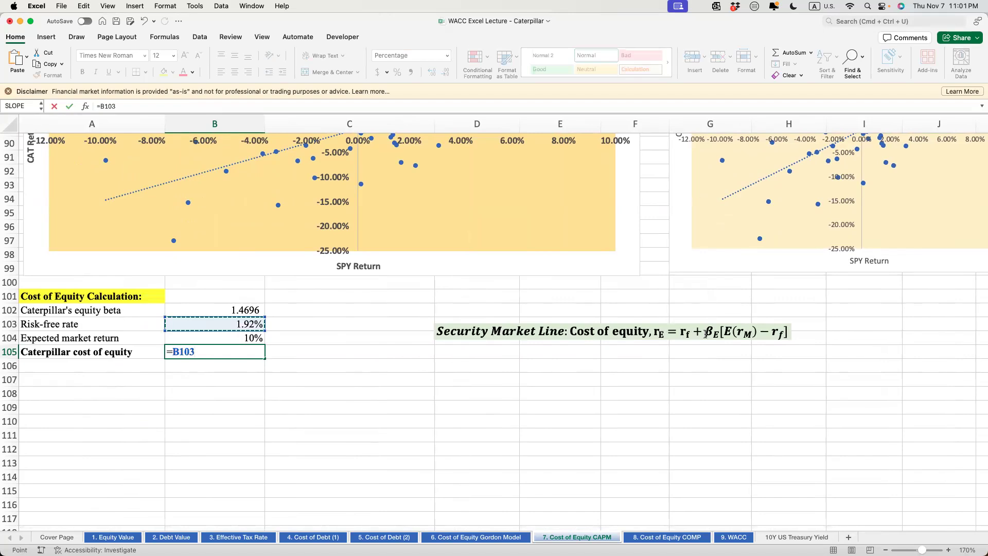
type("+")
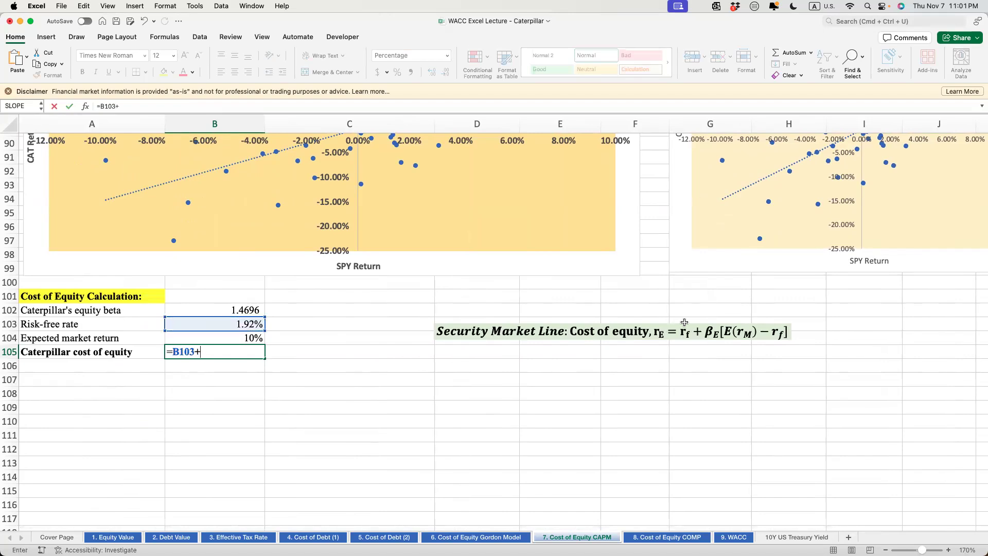
left_click(245, 311)
type("*")
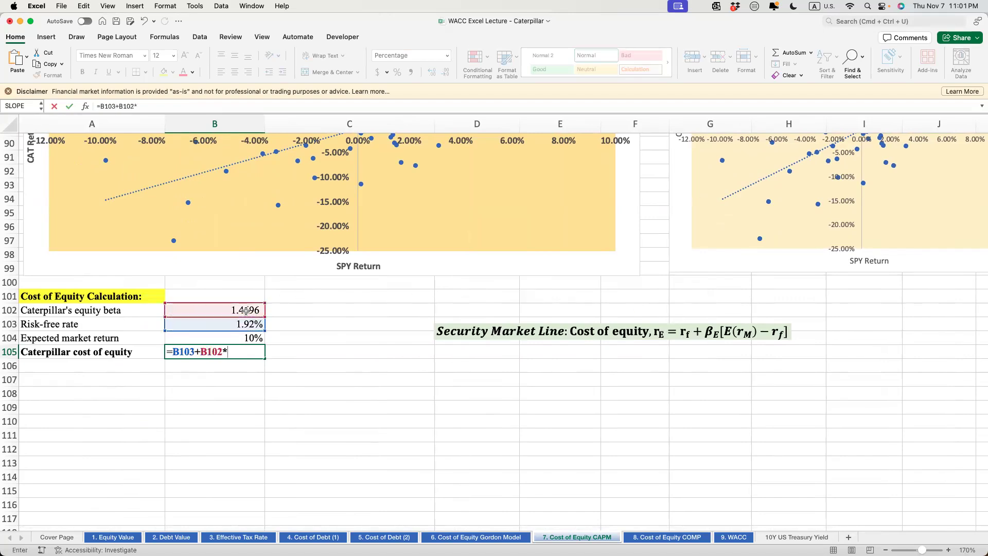
type("(")
left_click(244, 337)
type("-")
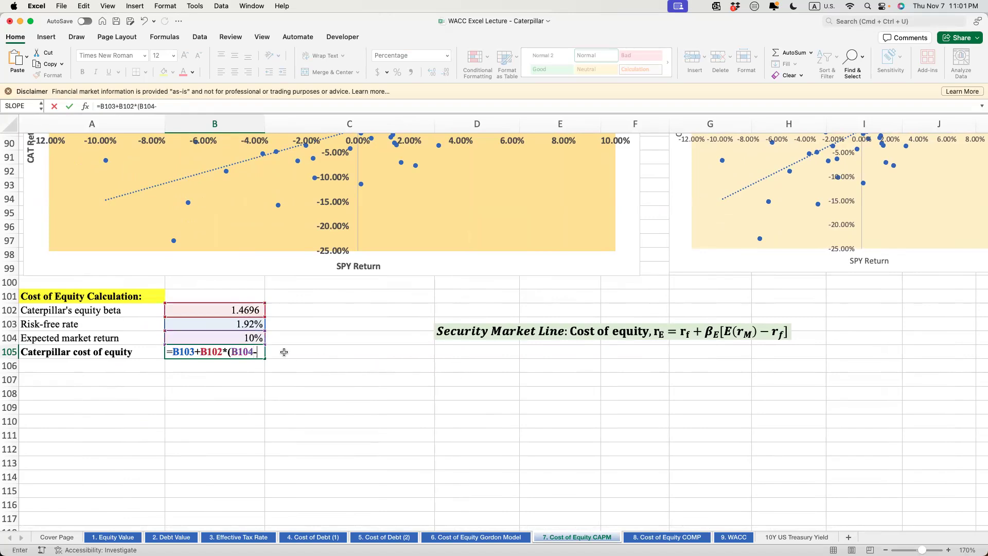
left_click(250, 330)
type(")")
key("Return")
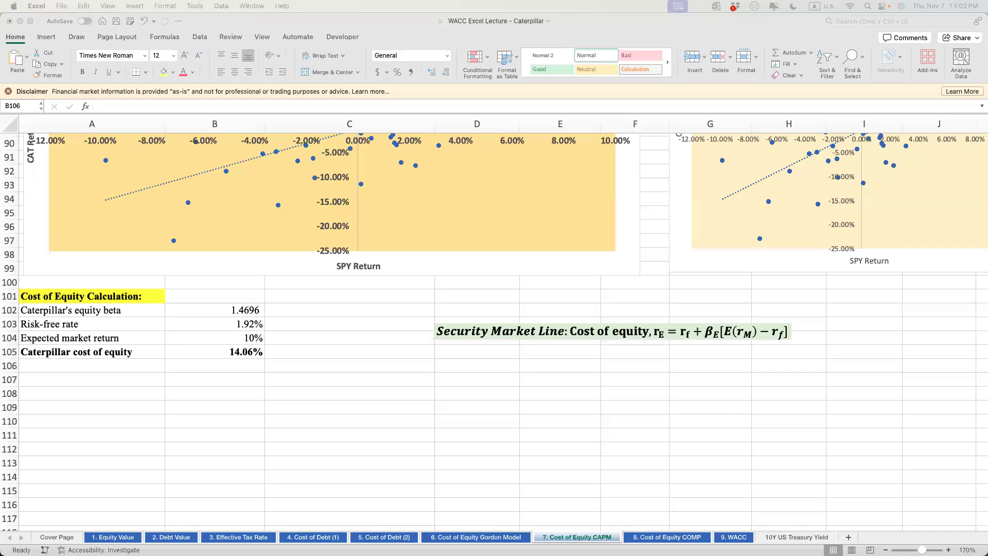
Step: Review the beta results, the return charts and the completed cost of equity calculation on the CAPM sheet
scroll(350, 422, "up", 3)
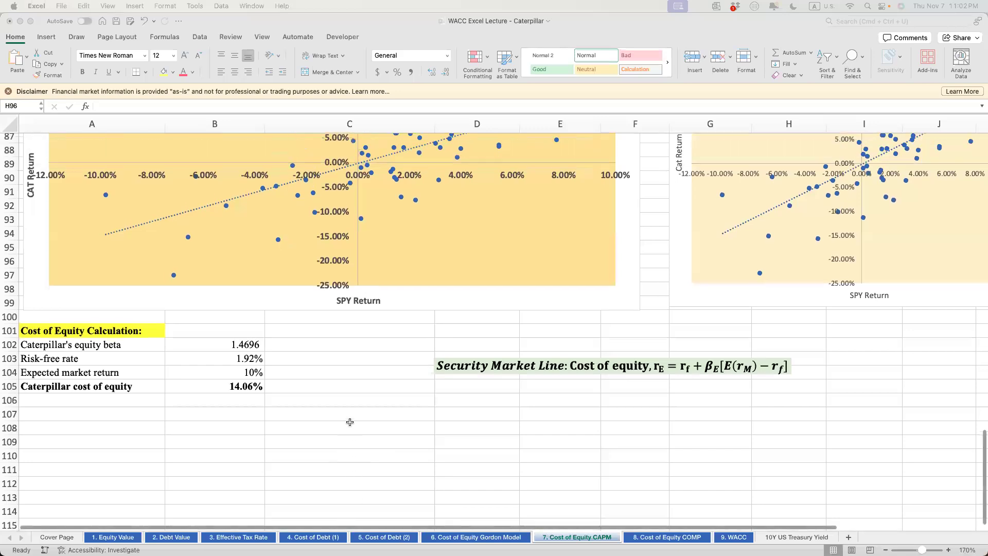
scroll(350, 422, "up", 5)
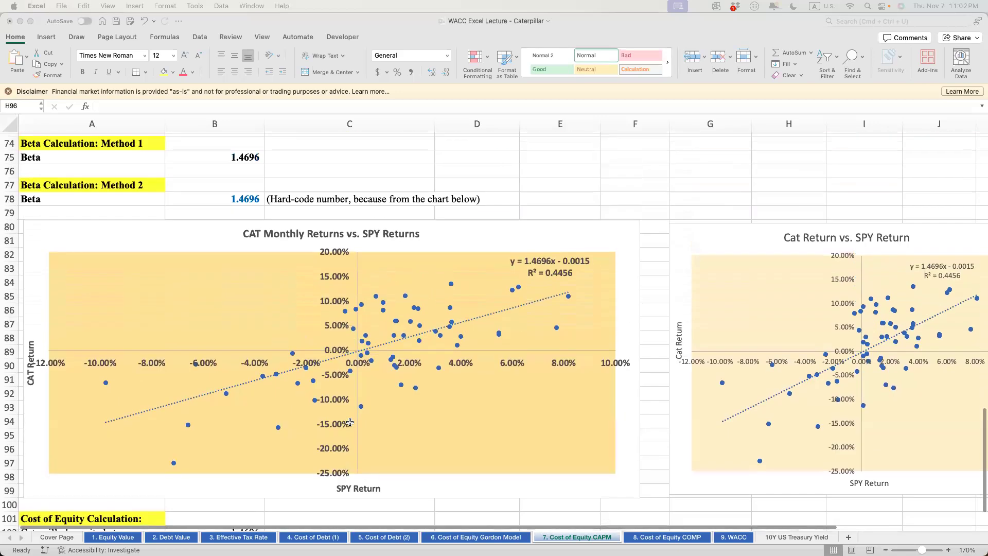
scroll(350, 422, "down", 3)
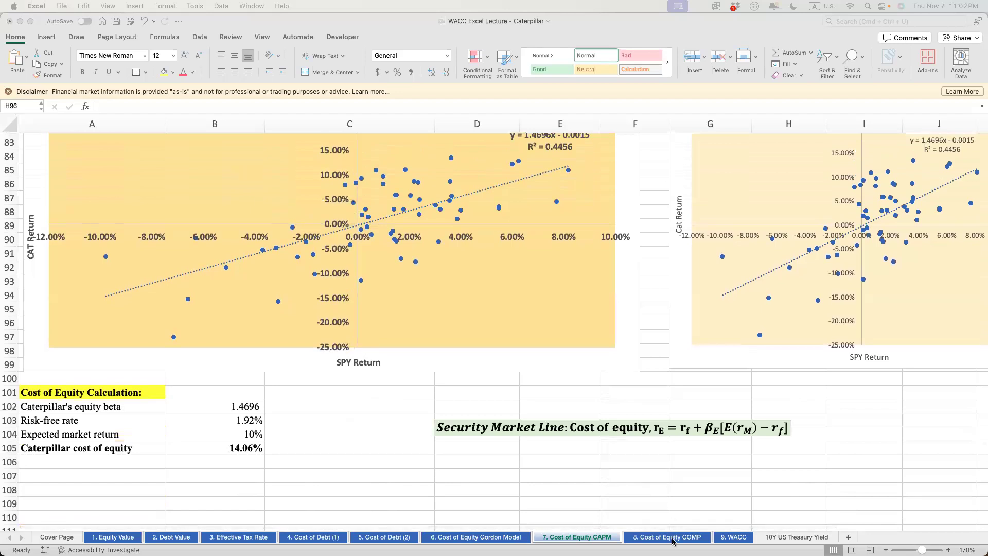
key("super+Tab")
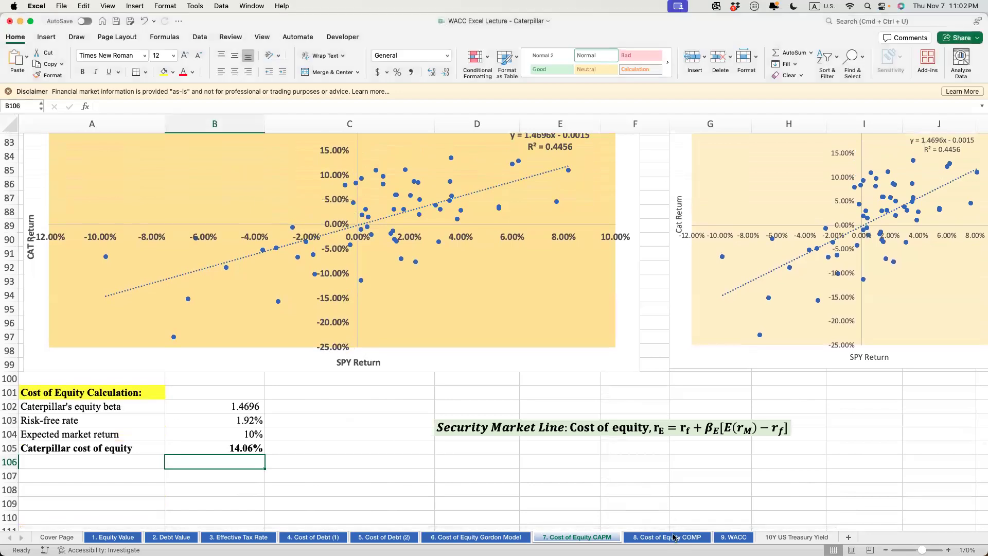
Step: Open the 8. Cost of Equity COMP sheet and look over the Hamada equations, comparable firms' data and CAT's 2019 input rows
left_click(676, 538)
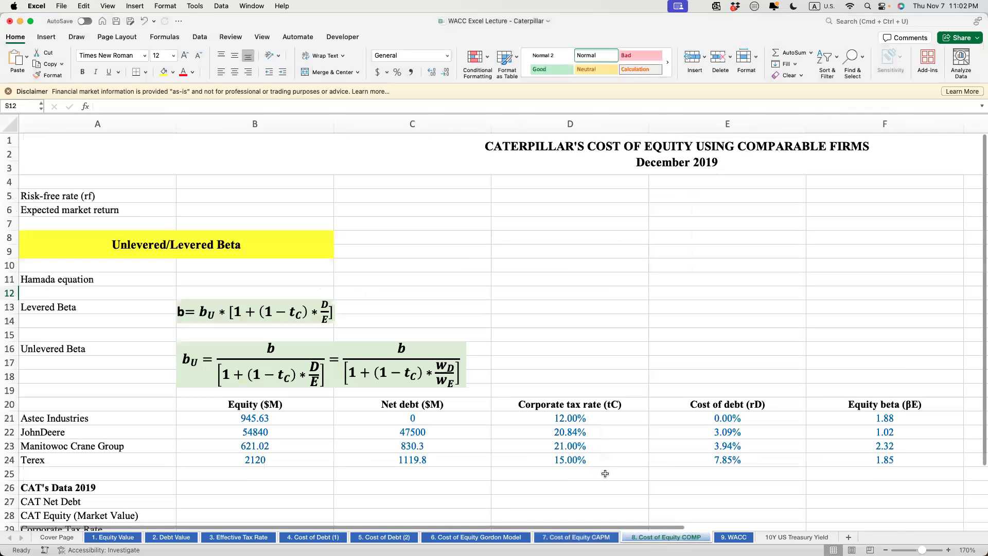
scroll(602, 477, "down", 5)
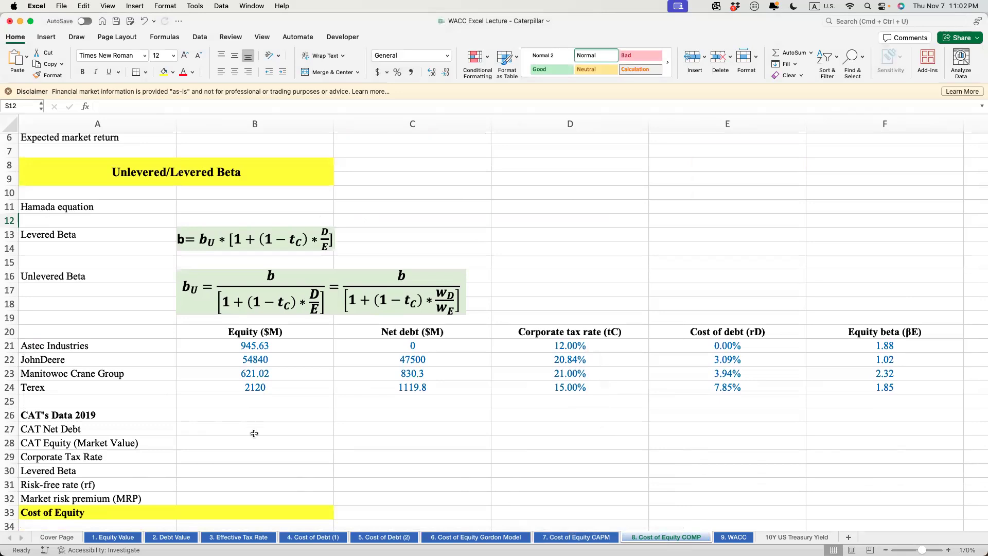
scroll(254, 433, "right", 1)
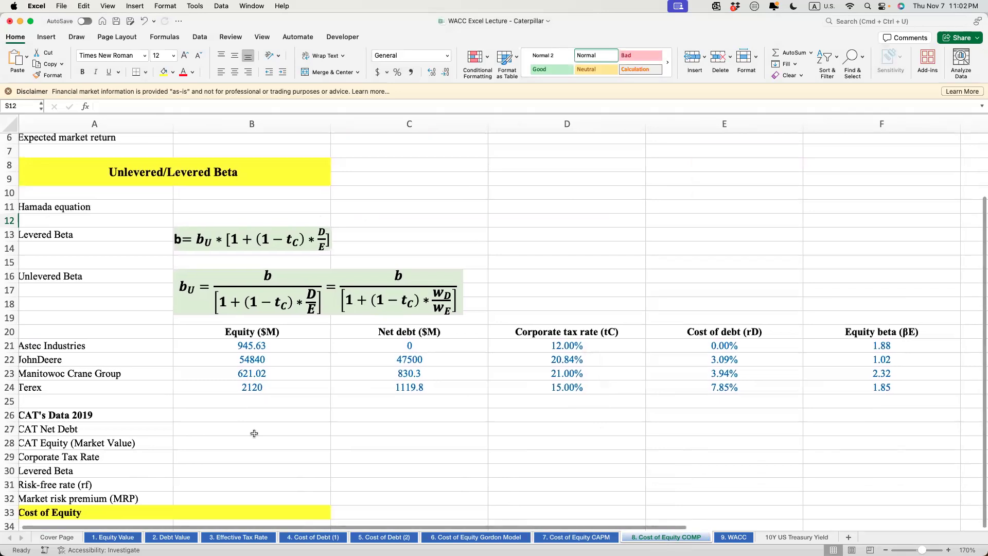
Step: Examine the comparable firms' rows 21 to 24, from Astec Industries to Terex, with their net debt and equity betas
scroll(254, 433, "right", 1)
scroll(254, 433, "left", 1)
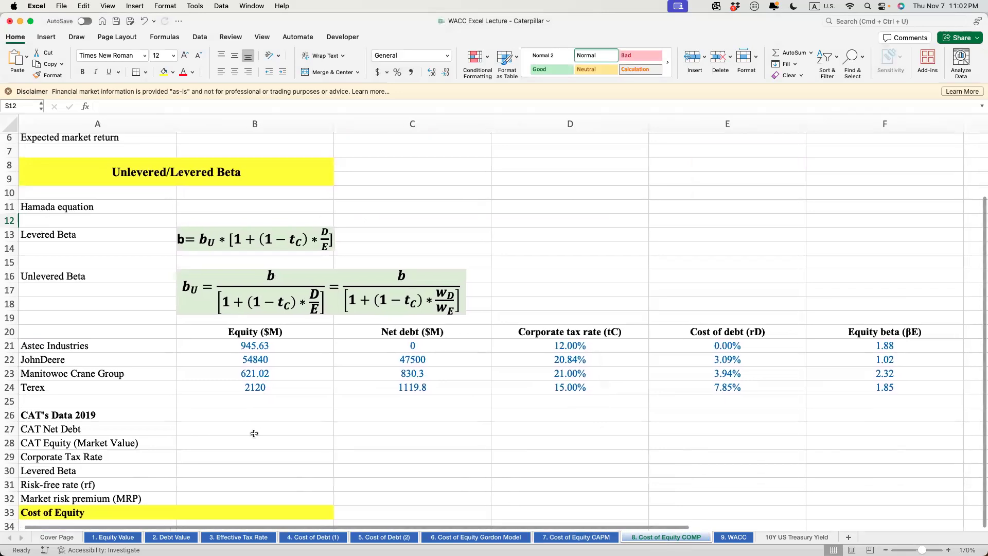
scroll(270, 459, "down", 5)
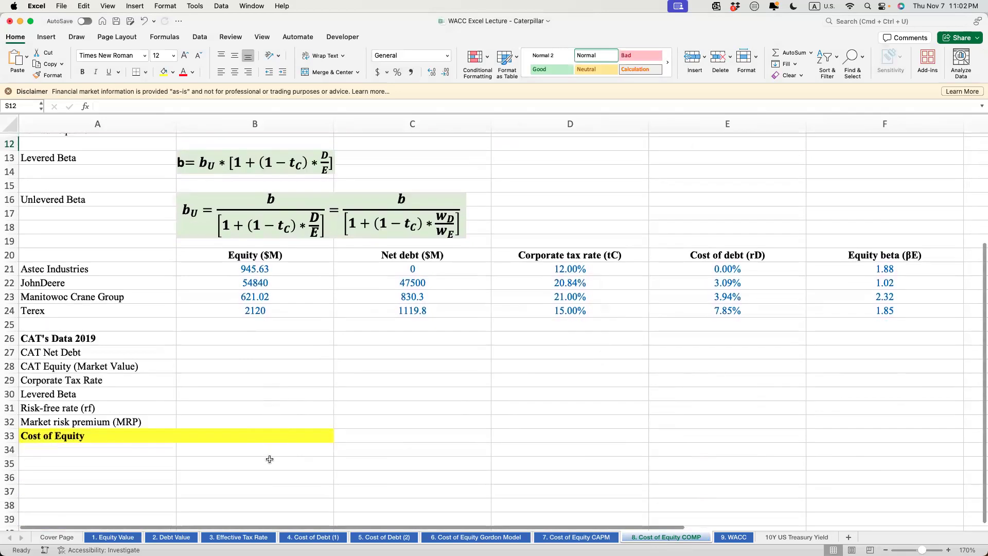
scroll(270, 459, "up", 8)
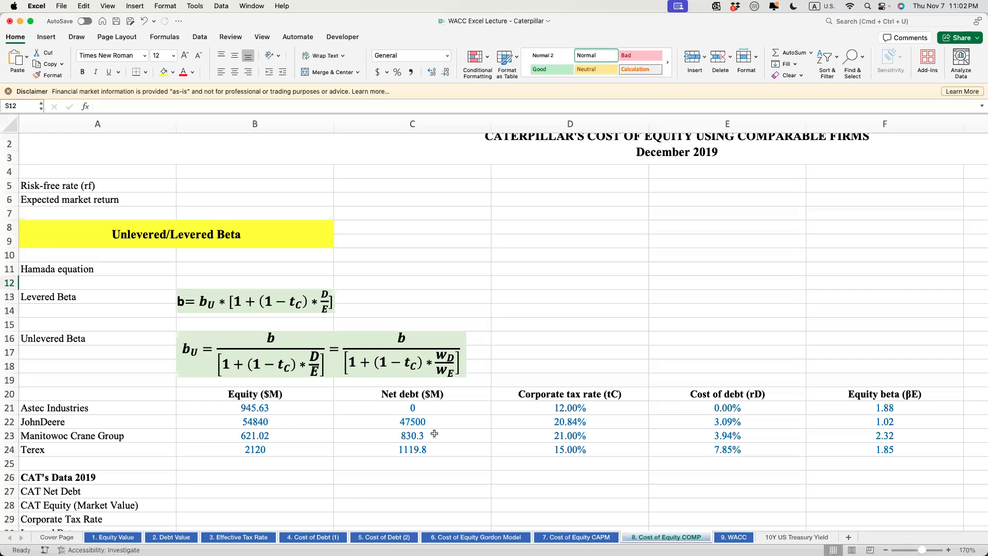
scroll(402, 432, "up", 1)
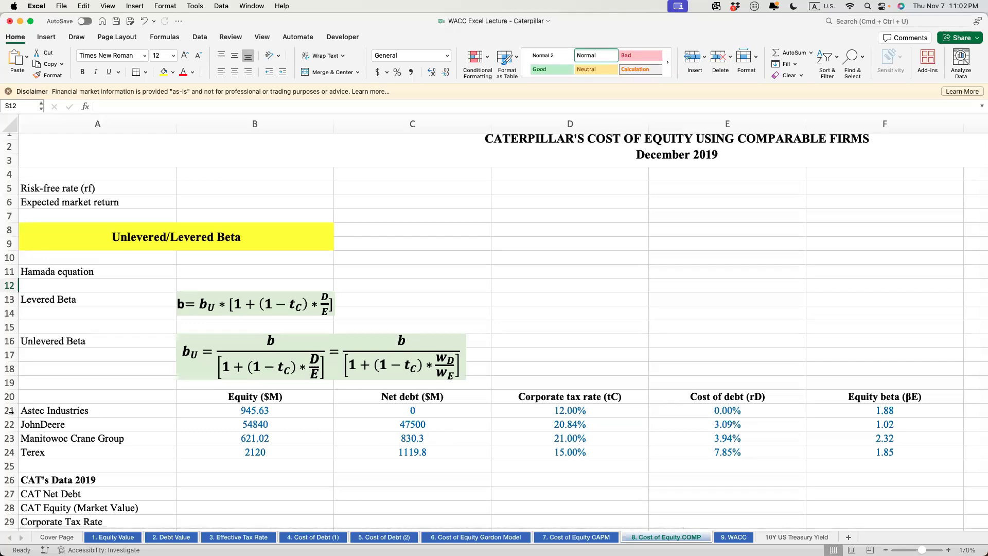
left_click_drag(11, 411, 15, 449)
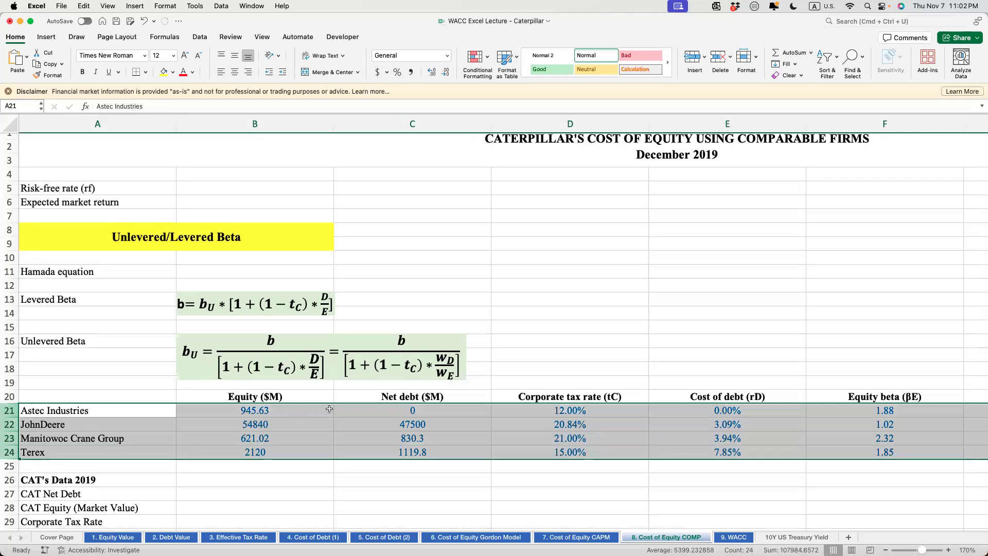
scroll(350, 412, "right", 2)
left_click_drag(369, 415, 374, 466)
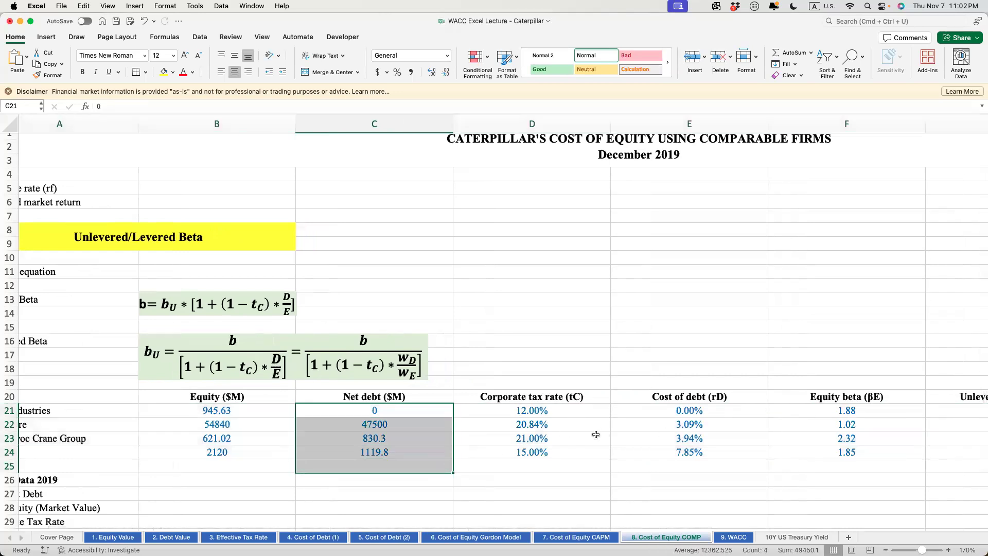
scroll(597, 435, "right", 4)
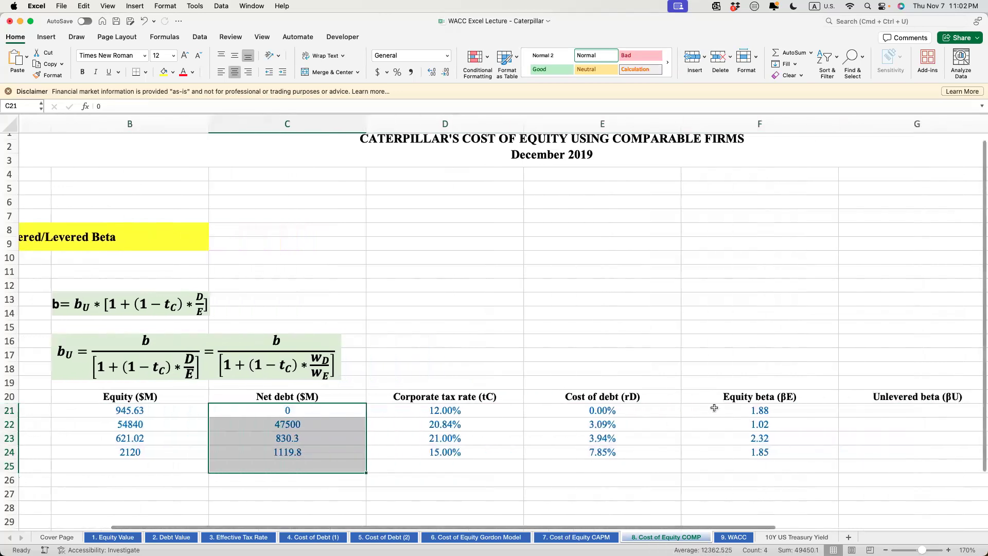
left_click_drag(726, 407, 741, 451)
scroll(741, 450, "left", 5)
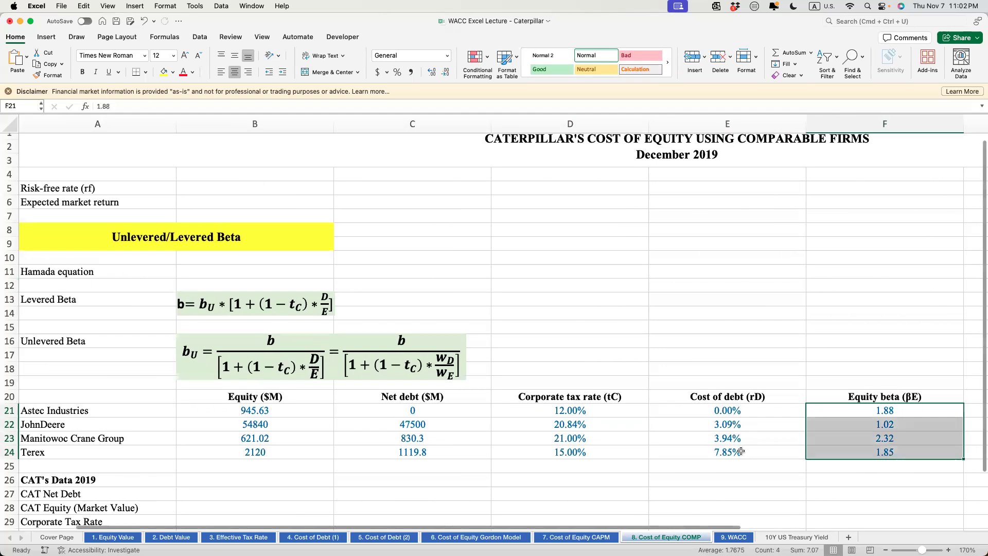
left_click(73, 412)
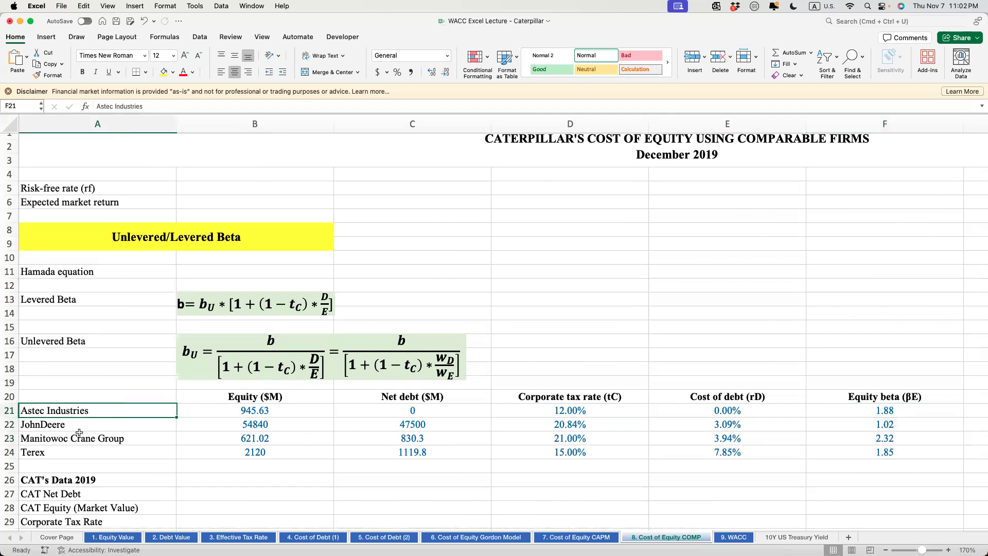
left_click_drag(78, 433, 86, 457)
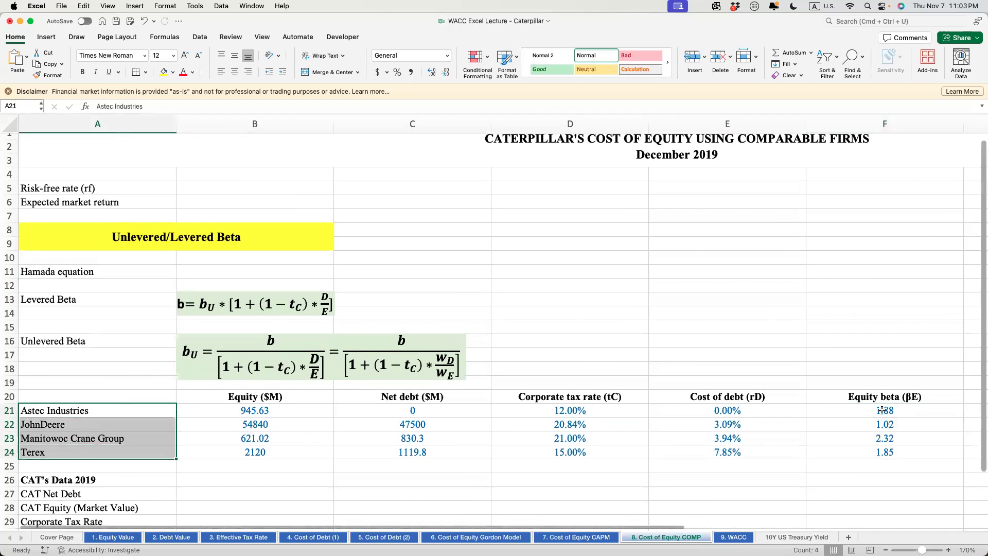
left_click_drag(882, 411, 890, 450)
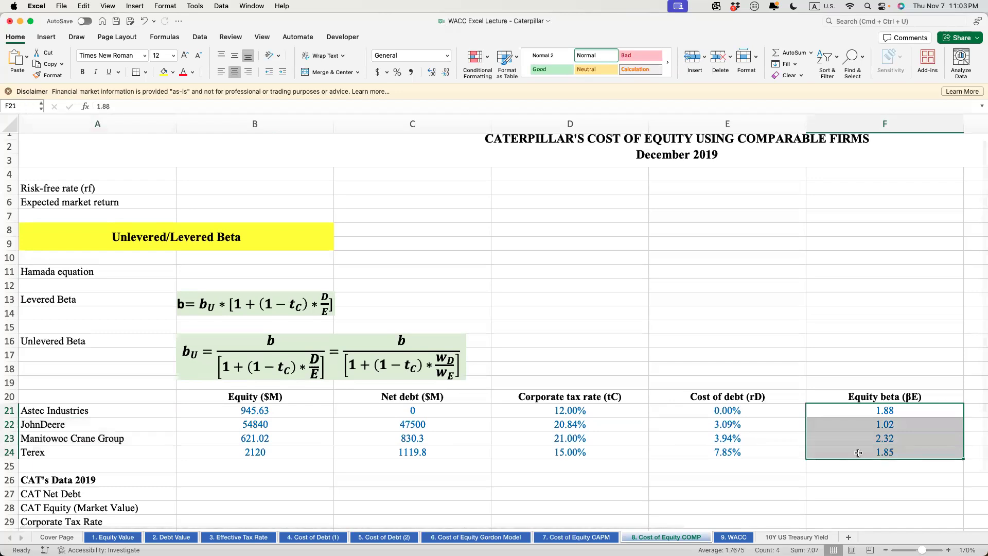
Step: Look over CAT's 2019 input rows, including the levered beta cell B30 and the cost of equity cell B33
scroll(691, 454, "down", 5)
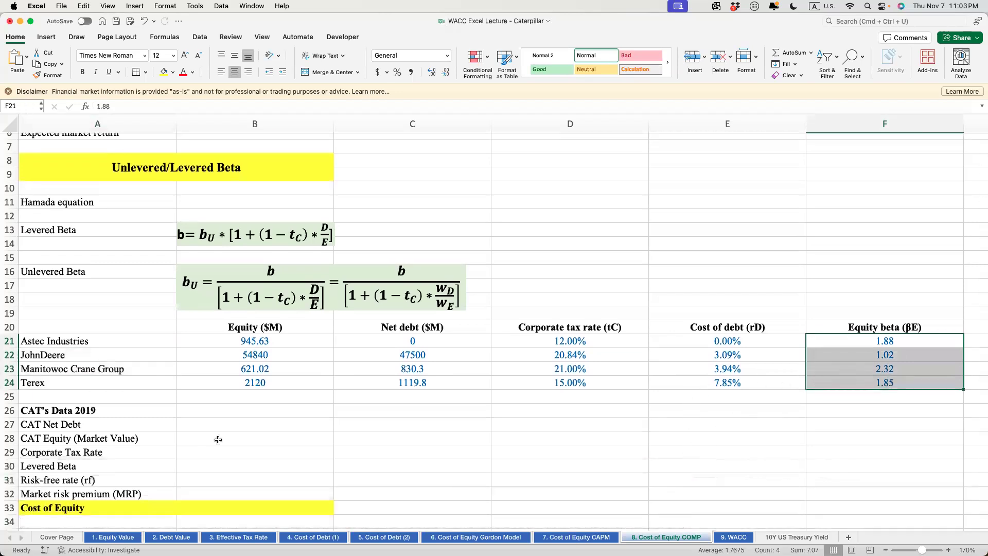
left_click(221, 467)
left_click(211, 507)
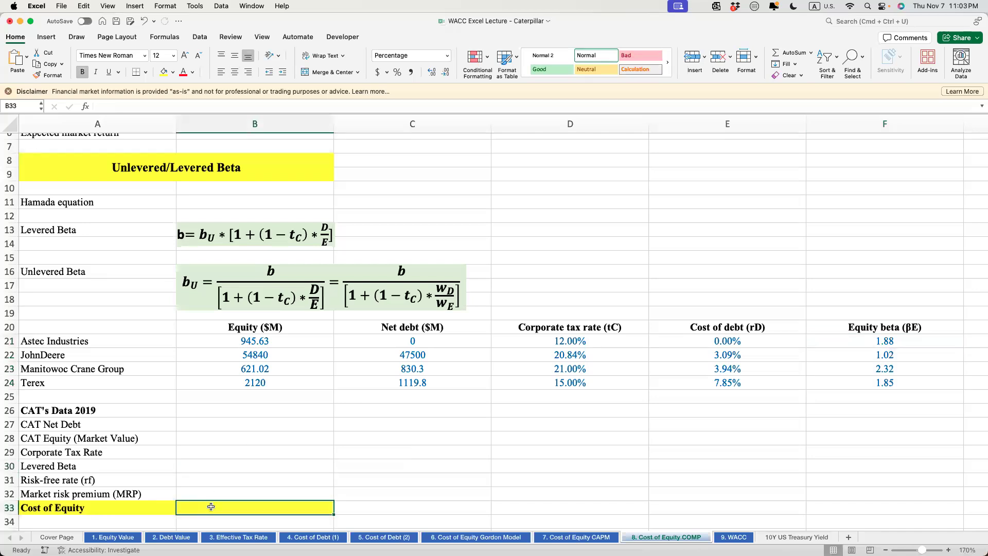
scroll(211, 506, "right", 5)
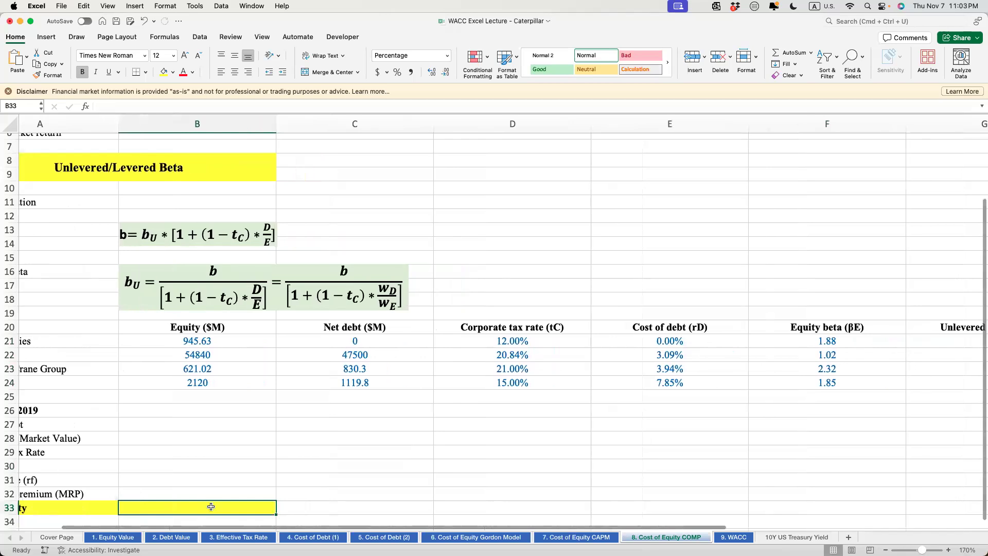
scroll(655, 419, "left", 5)
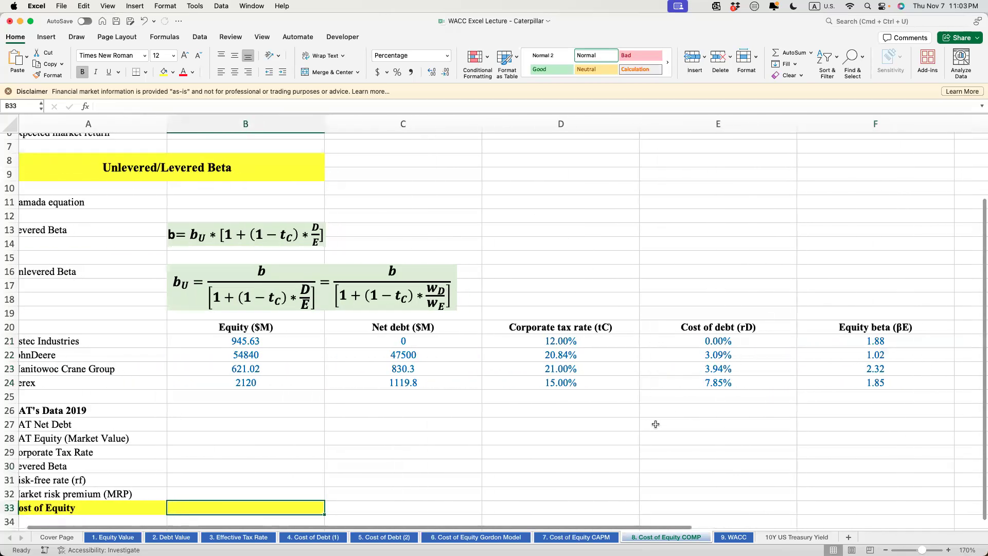
scroll(655, 424, "left", 1)
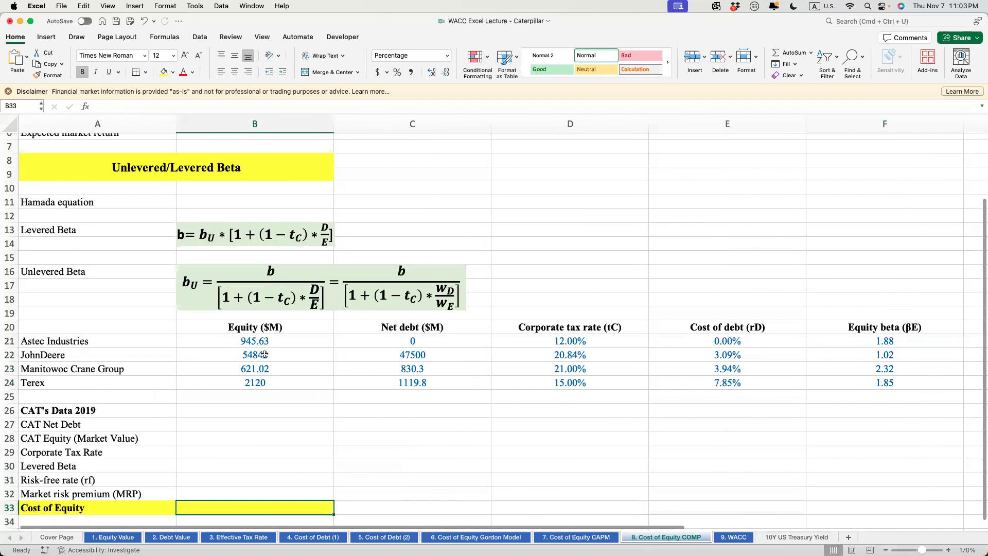
Step: Compare the firms' net debt in C21:C24, checking Astec Industries against JohnDeere
left_click_drag(31, 341, 387, 383)
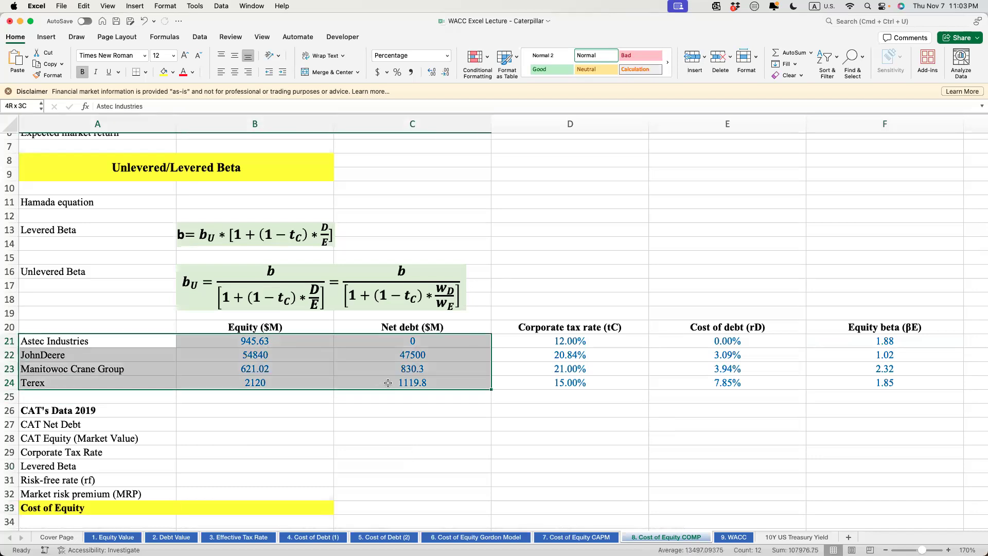
left_click_drag(426, 339, 433, 376)
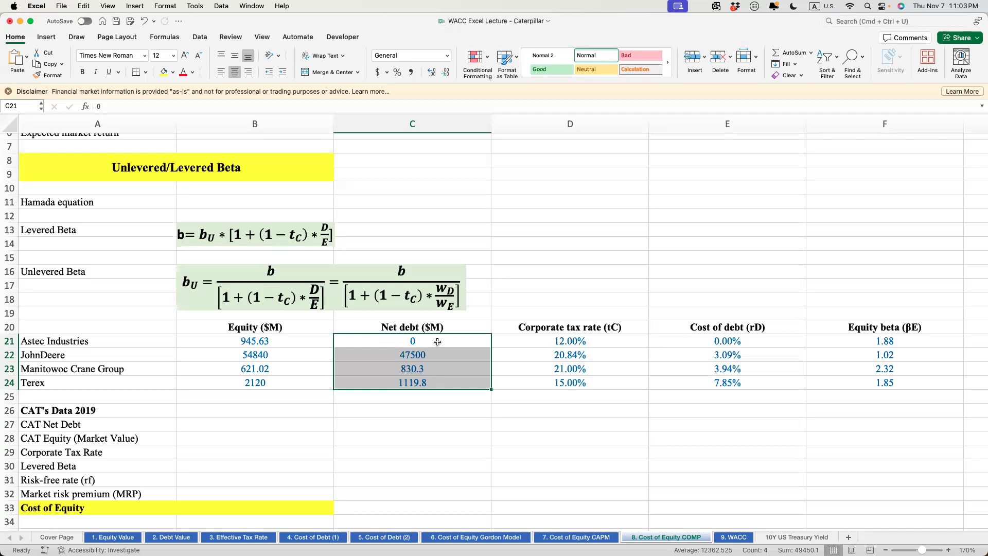
left_click(434, 341)
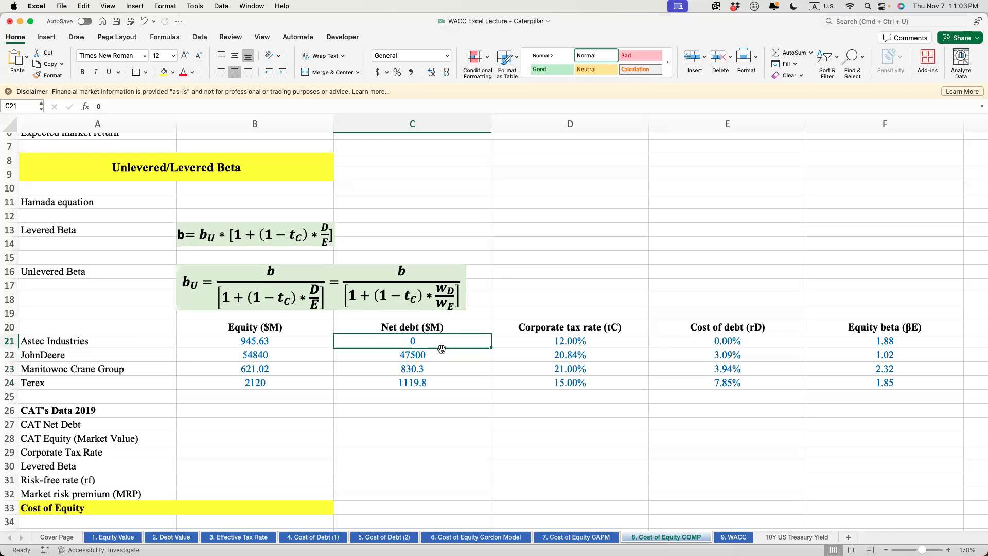
left_click(457, 357)
left_click(446, 340)
left_click(444, 355)
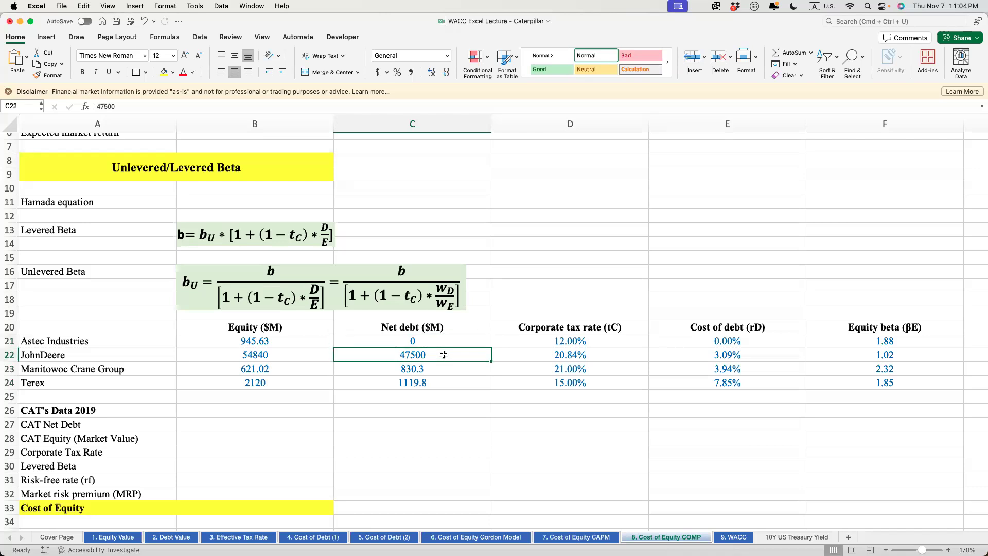
scroll(444, 355, "right", 1)
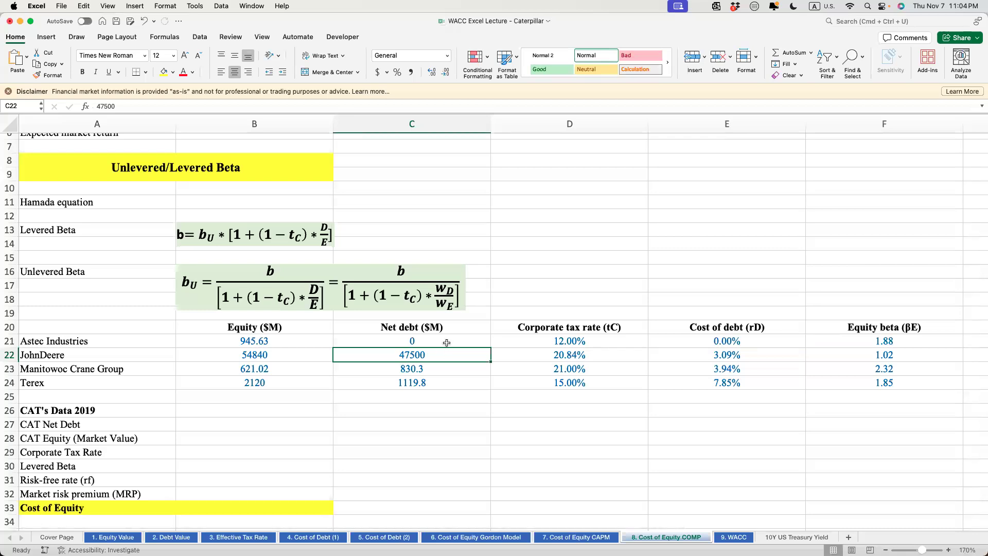
left_click(447, 342)
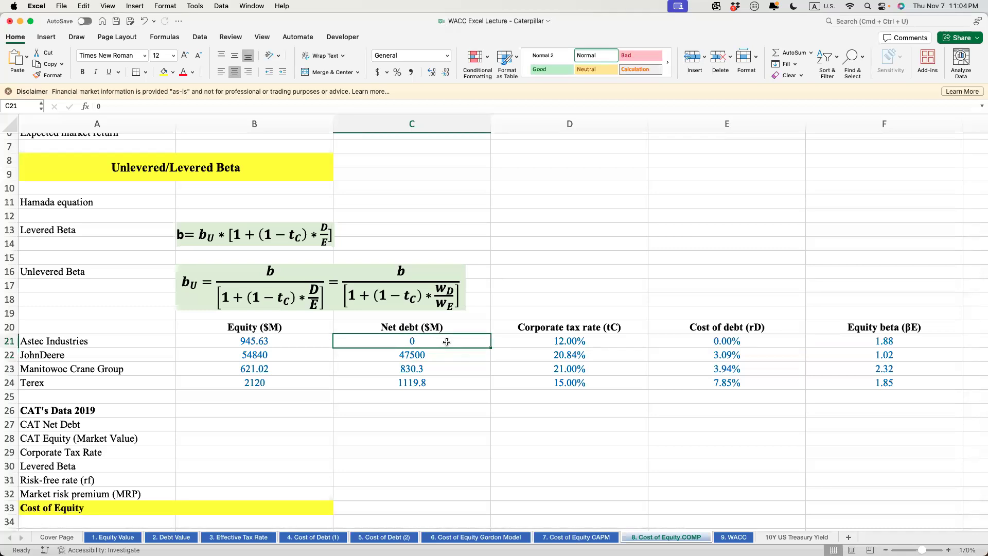
left_click_drag(438, 349, 439, 377)
left_click_drag(458, 344, 455, 382)
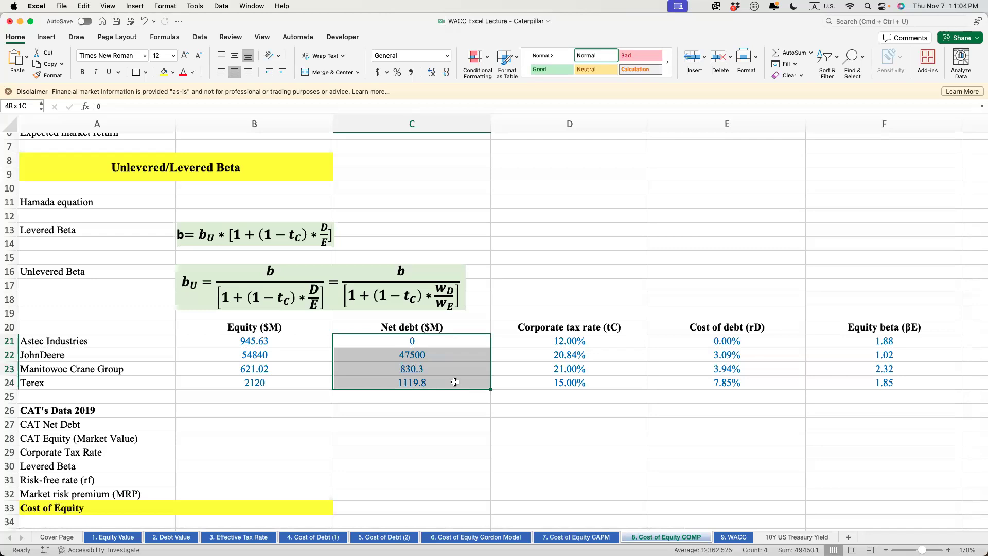
left_click_drag(456, 342, 459, 385)
scroll(458, 385, "right", 3)
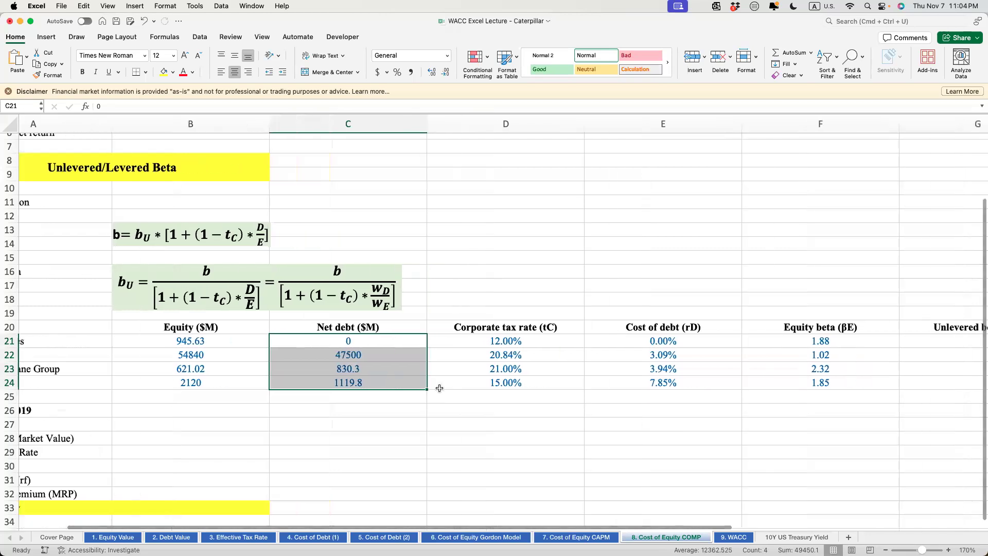
scroll(439, 388, "left", 3)
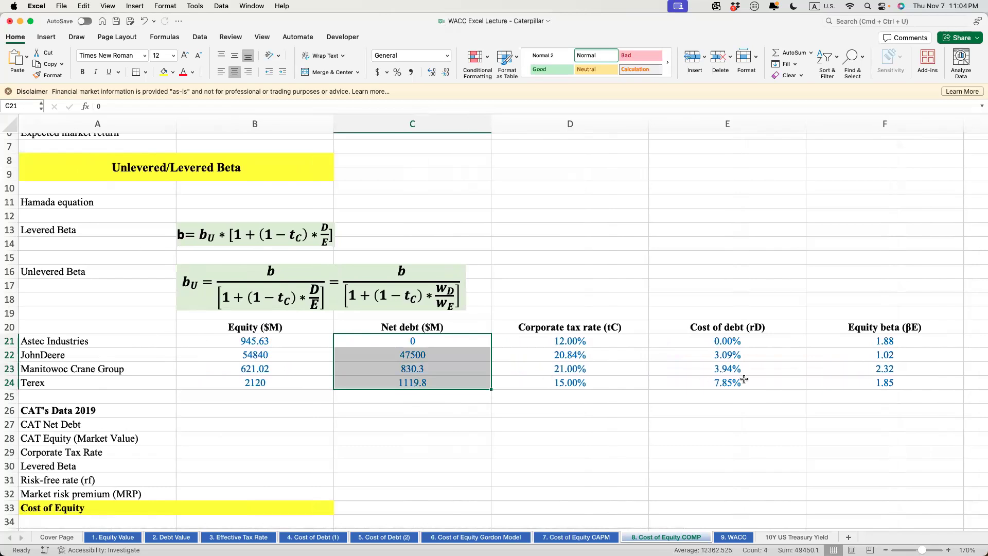
Step: Compare the equity betas in F21:F24 with the firms' net debt, looking closely at JohnDeere's row
left_click_drag(856, 341, 850, 384)
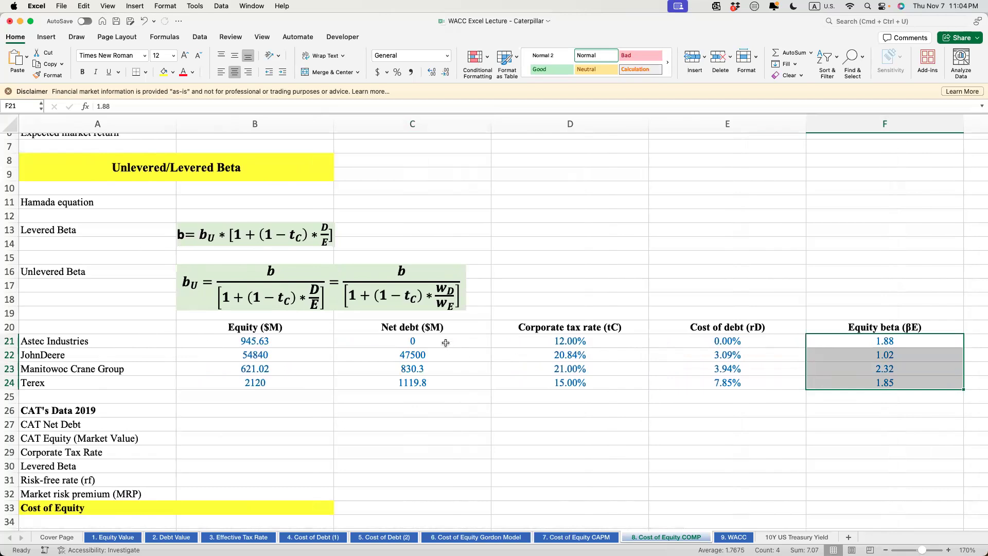
left_click_drag(446, 343, 443, 384)
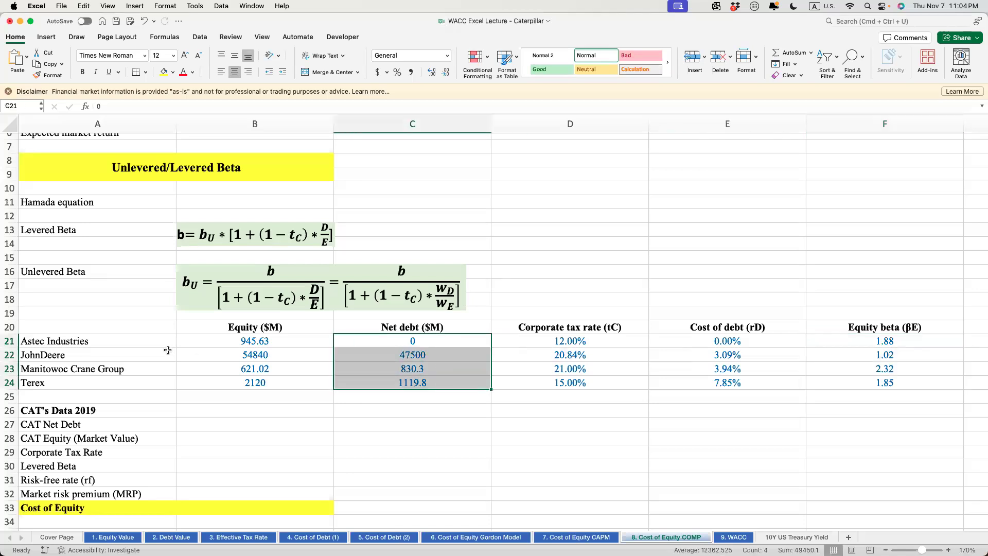
left_click(71, 342)
left_click(384, 353)
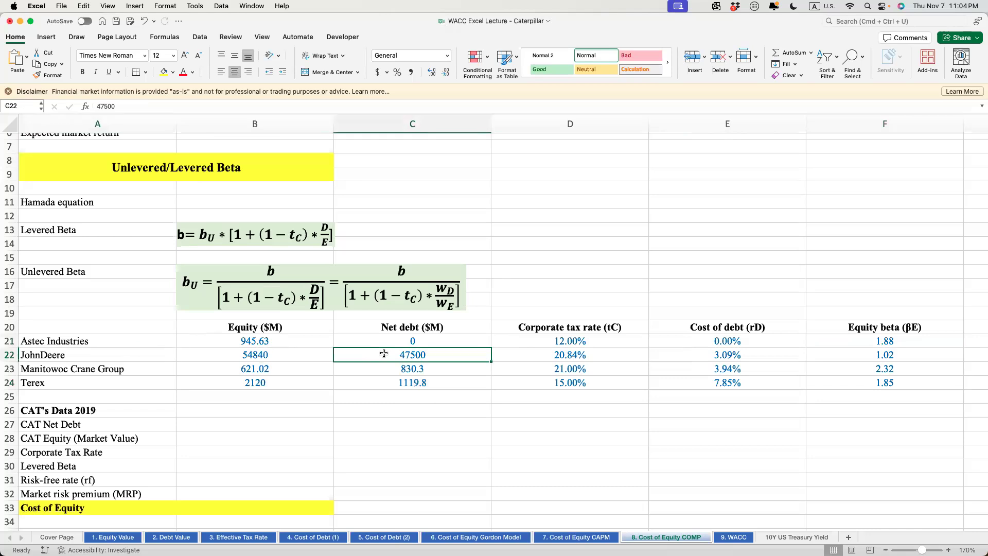
left_click(855, 357)
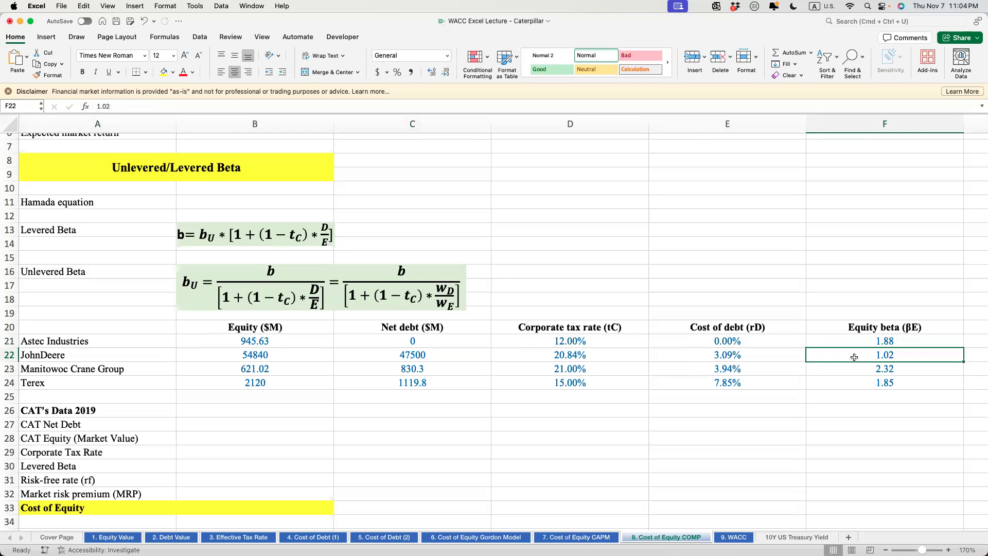
Step: Review the firms' equity, net debt and tax rate inputs alongside the unlevered beta cells G21:G24
scroll(854, 357, "right", 3)
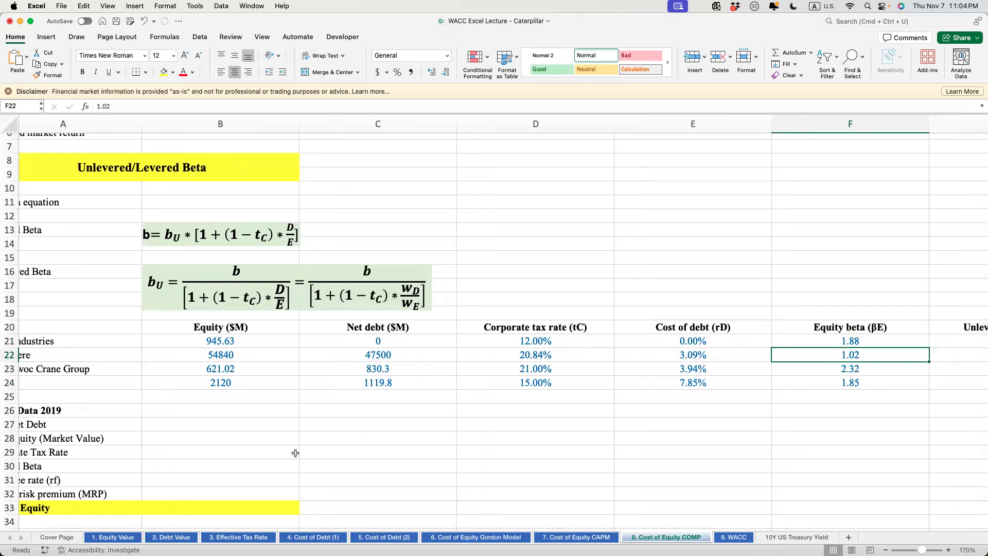
scroll(294, 454, "up", 1)
scroll(285, 453, "left", 3)
scroll(285, 453, "down", 4)
left_click(220, 419)
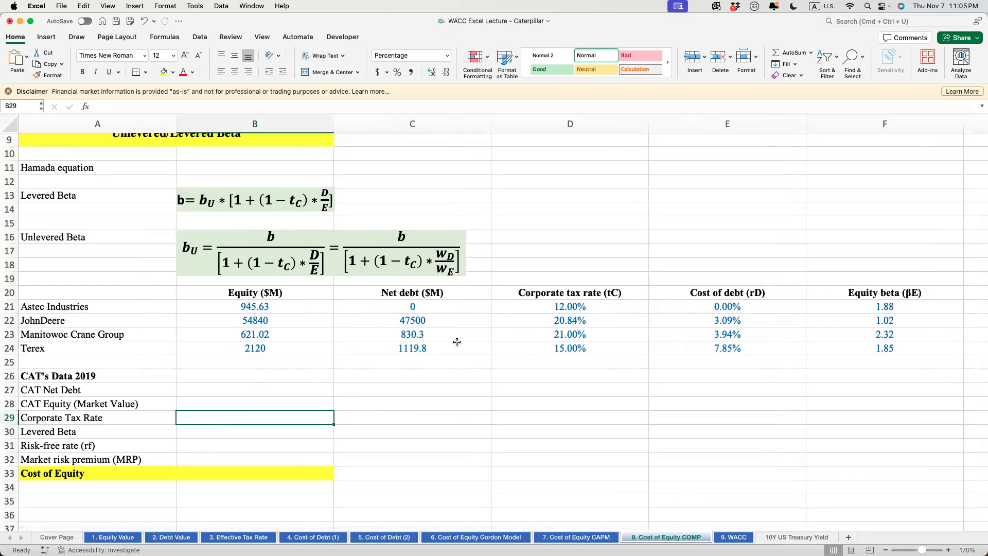
left_click_drag(246, 304, 548, 346)
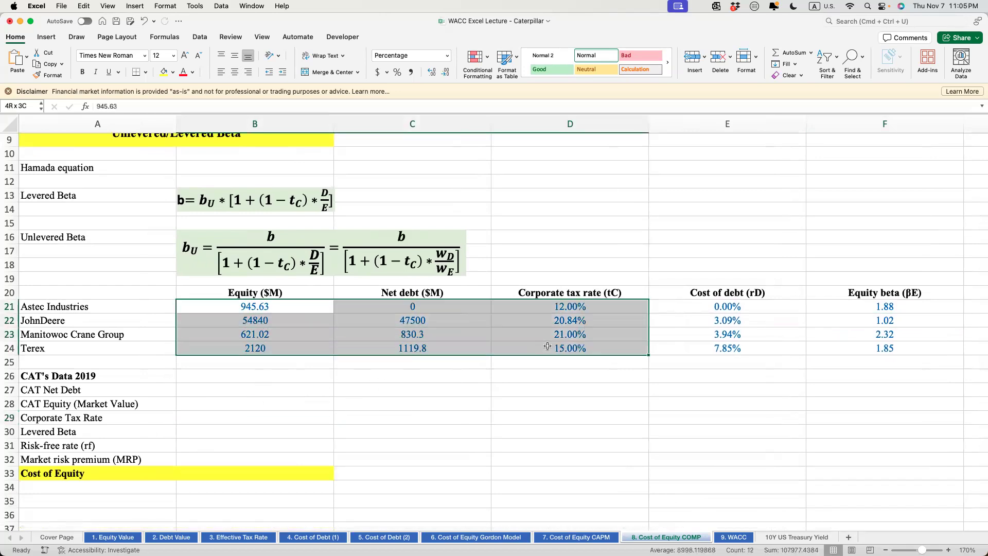
left_click_drag(415, 307, 423, 348)
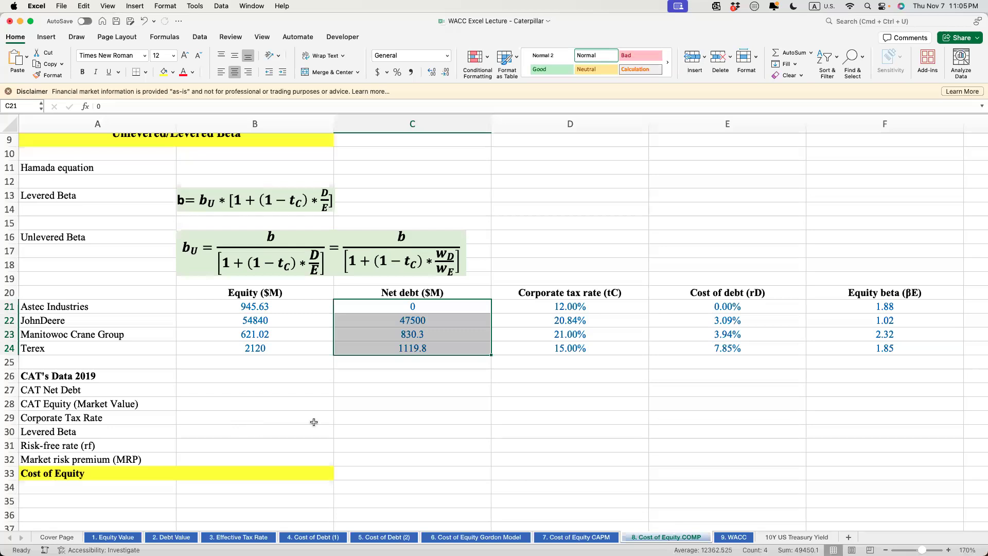
left_click_drag(429, 307, 431, 343)
scroll(628, 403, "right", 5)
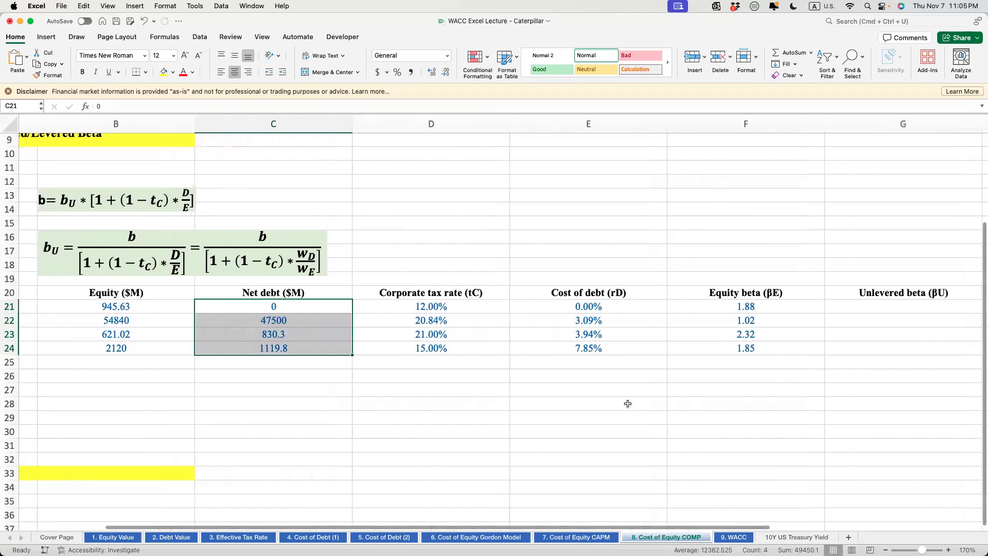
scroll(628, 404, "right", 5)
left_click_drag(670, 306, 677, 347)
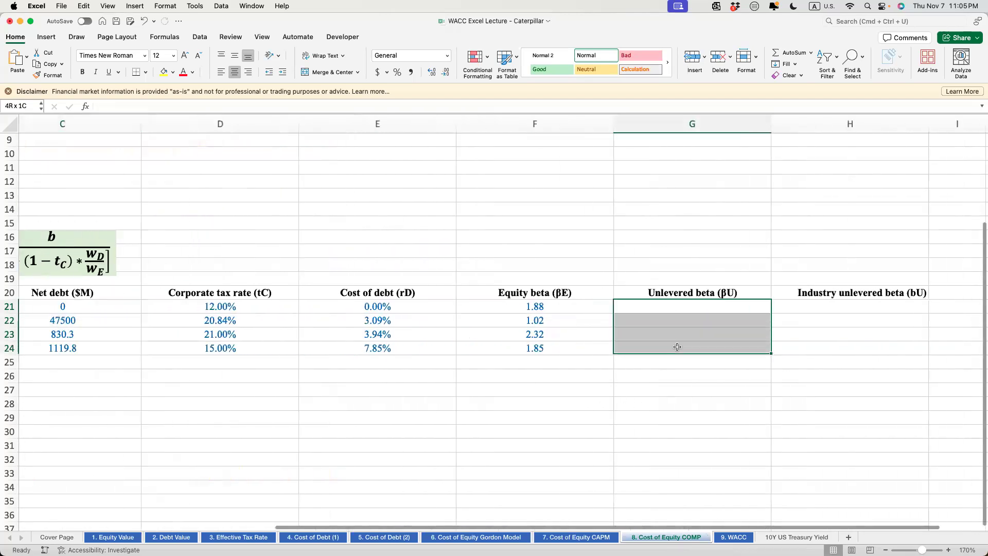
Step: Review the firms' net debt in C21:C24 against the unlevered beta cells G21:G24
scroll(677, 347, "left", 8)
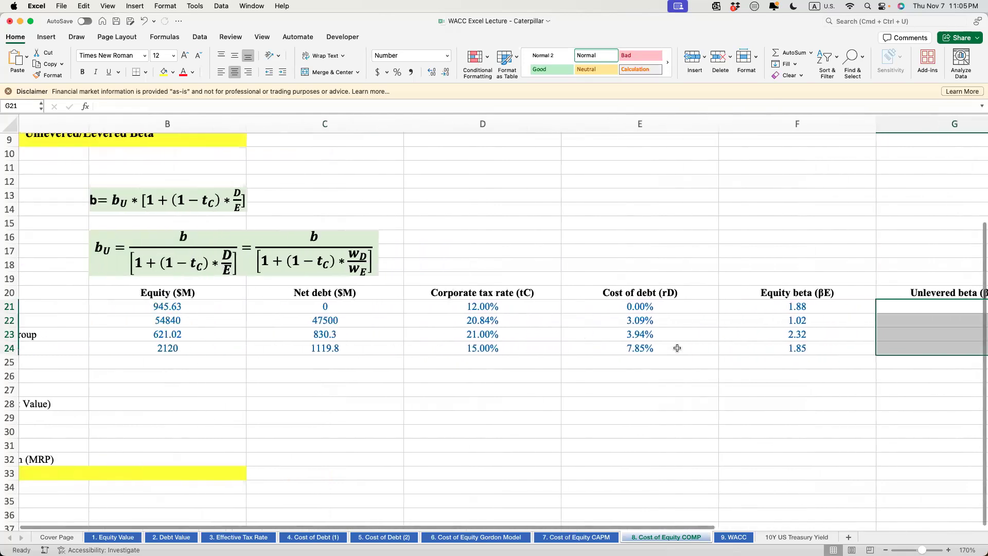
left_click_drag(349, 304, 353, 353)
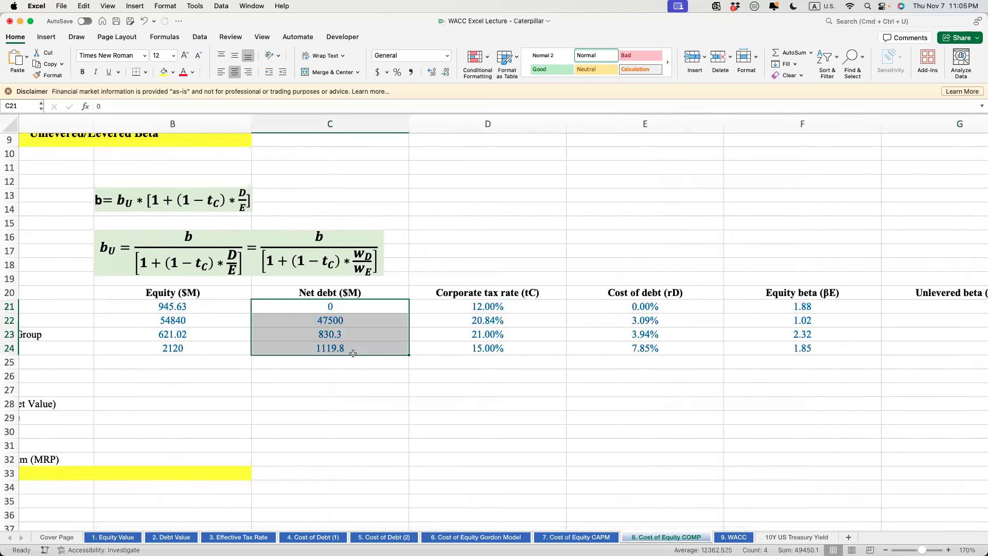
scroll(583, 333, "right", 5)
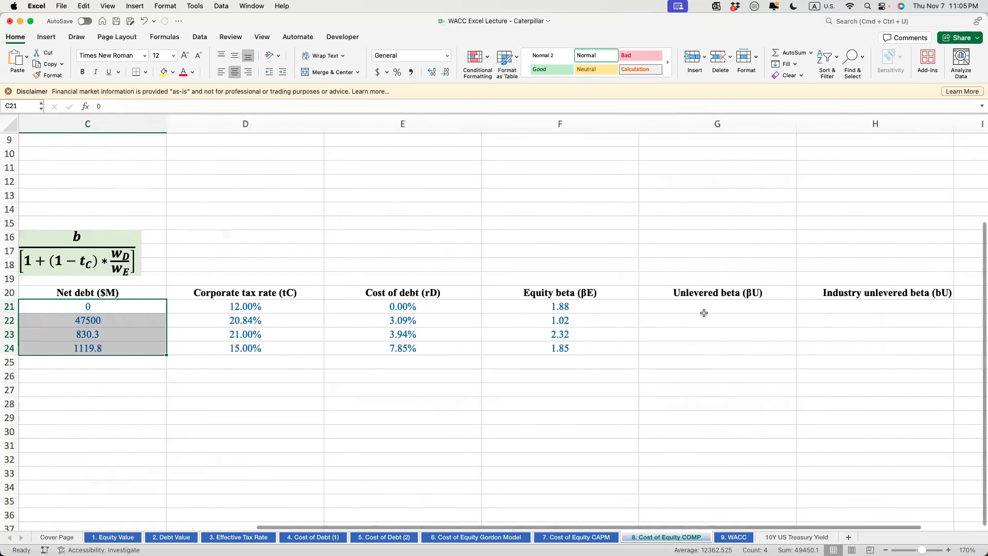
left_click_drag(702, 307, 704, 351)
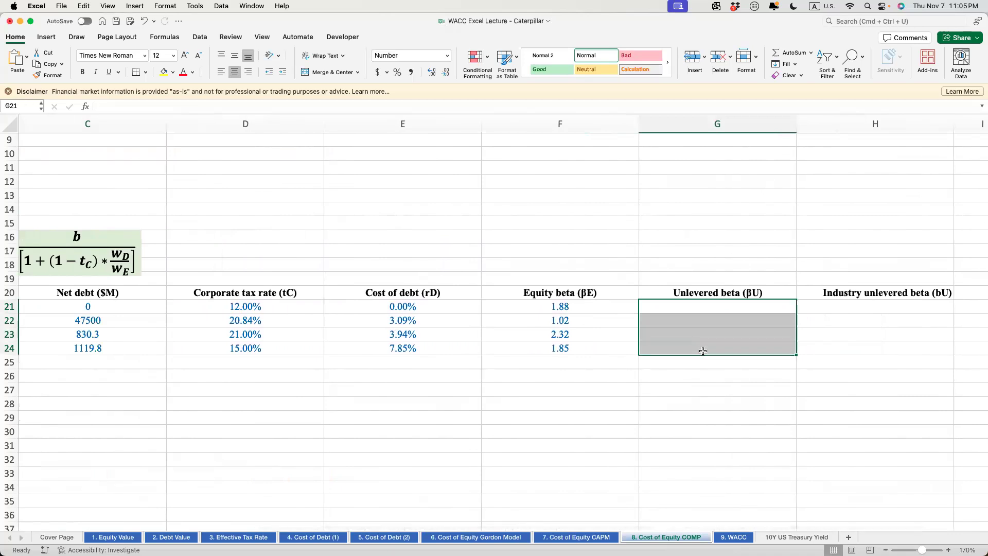
scroll(703, 351, "right", 1)
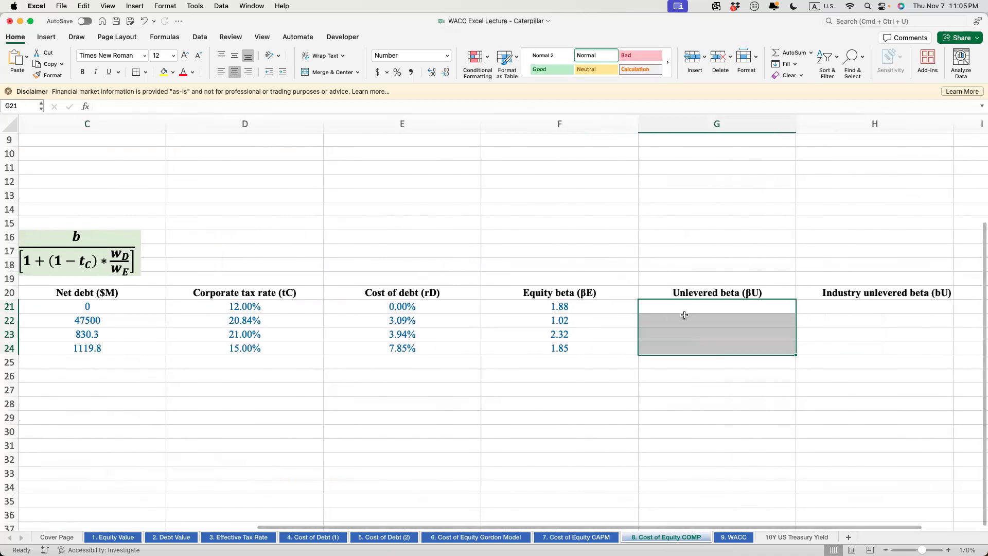
scroll(684, 315, "left", 1)
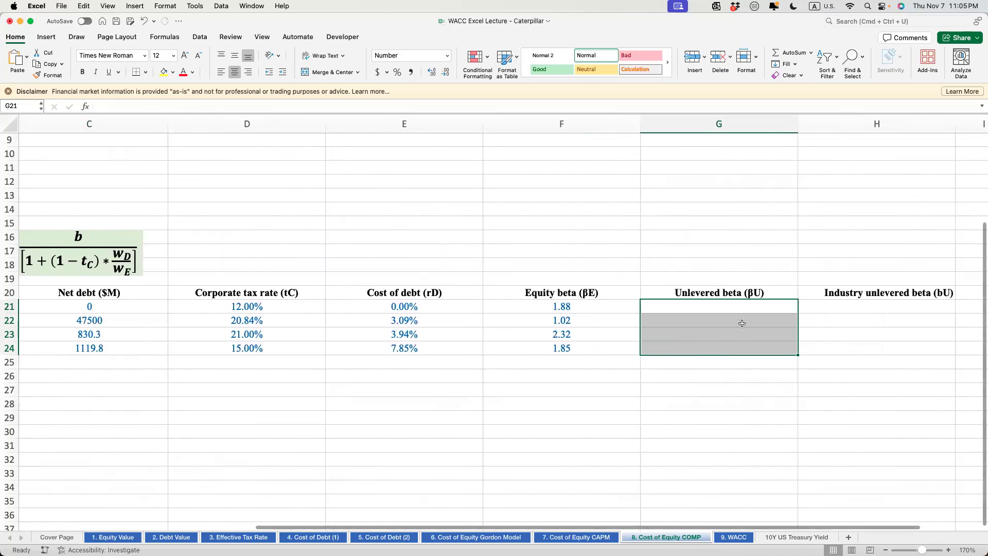
scroll(523, 393, "left", 5)
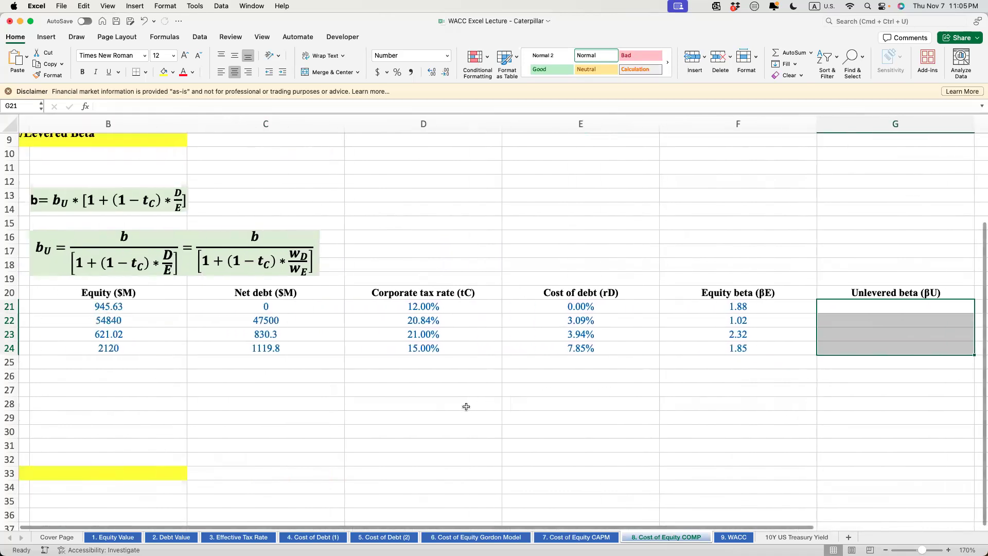
Step: Look over CAT's 2019 input rows 28 to 32, focusing on the corporate tax rate and levered beta rows
left_click_drag(124, 401, 301, 456)
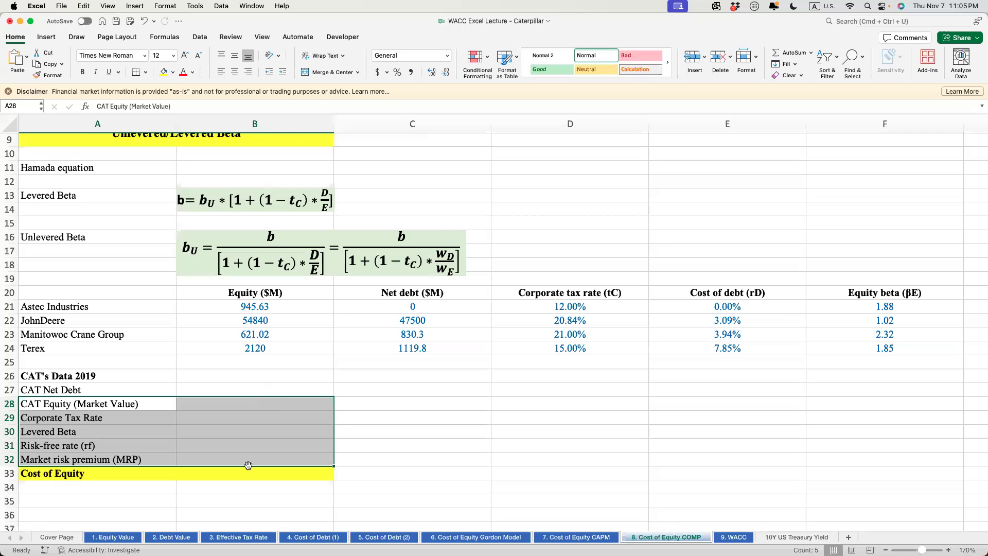
left_click(252, 414)
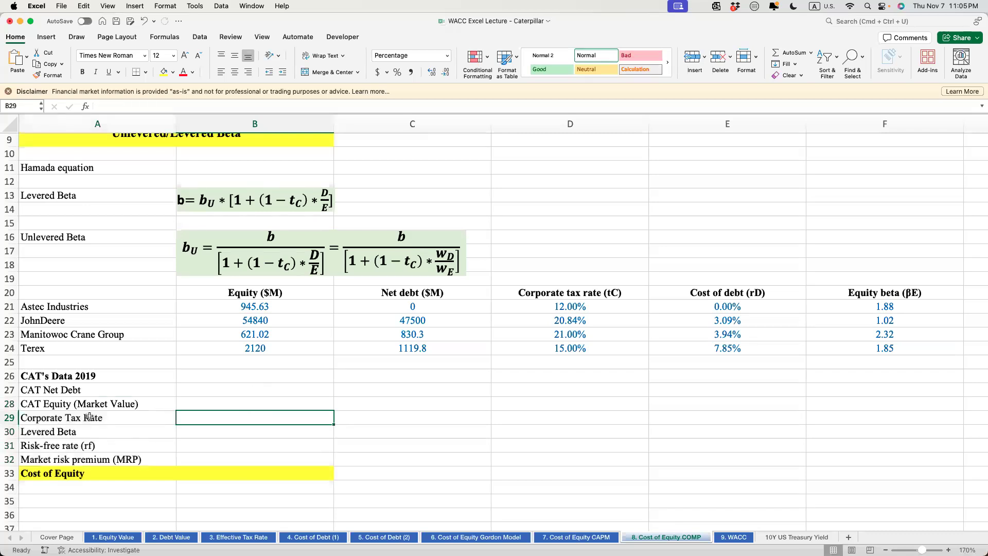
left_click_drag(87, 418, 245, 420)
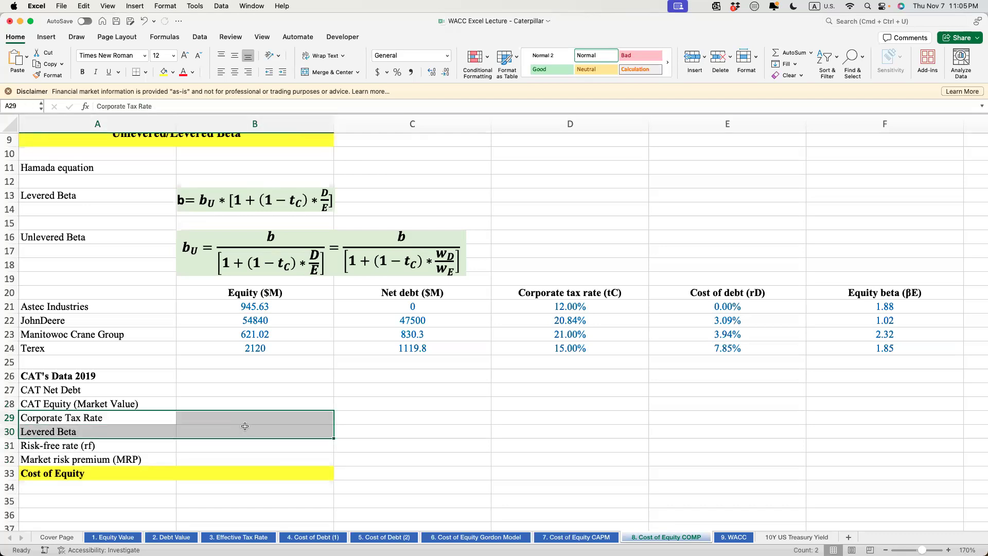
scroll(283, 368, "up", 3)
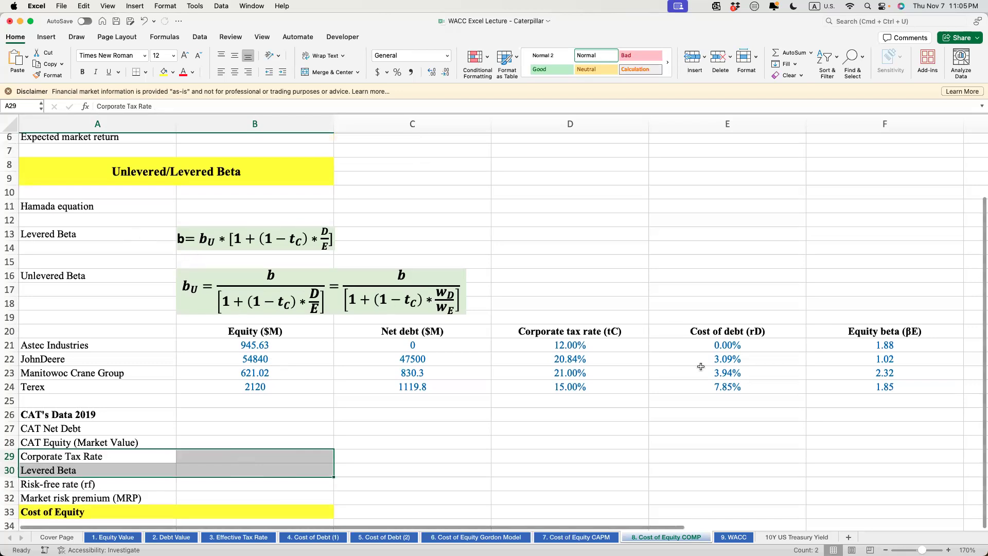
Step: Compare the indebted firms' equity betas in F22:F24 with their net debt, and locate the unlevered beta cells G21:G24
scroll(701, 367, "right", 5)
left_click_drag(611, 342, 620, 386)
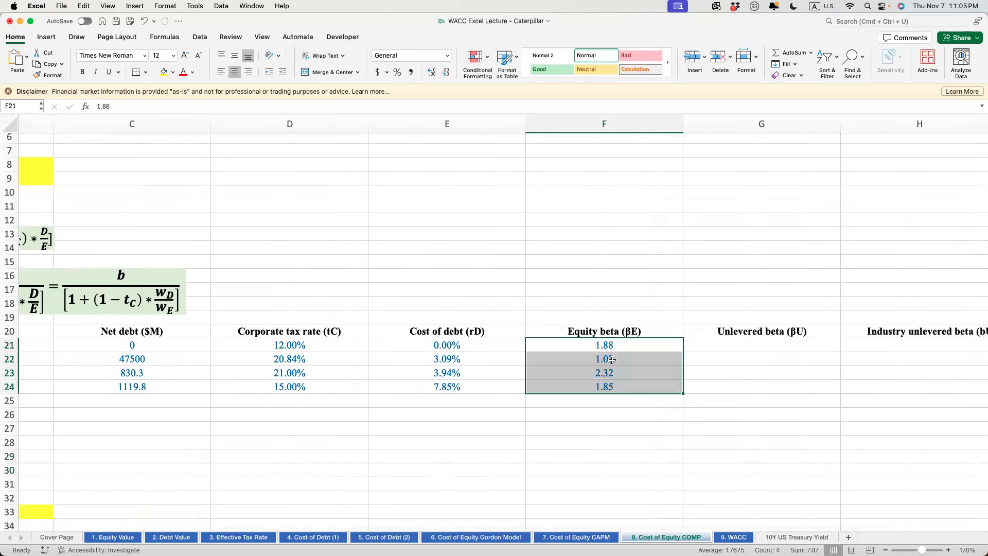
scroll(611, 374, "left", 5)
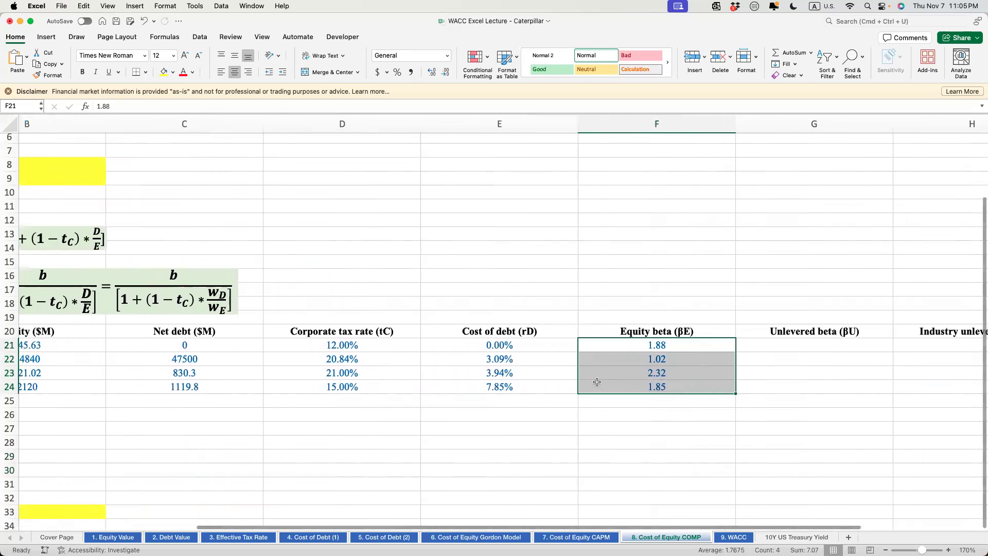
left_click_drag(360, 359, 365, 388)
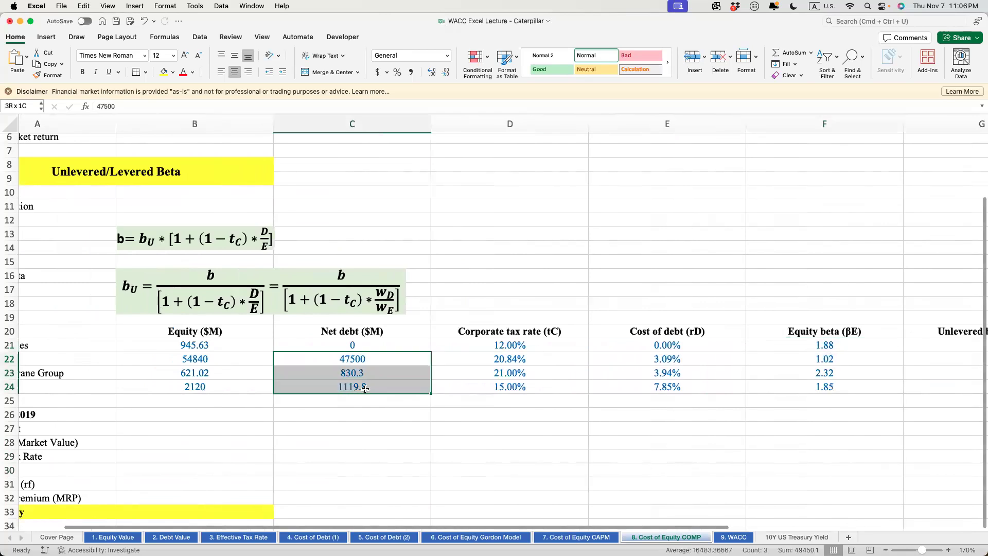
left_click_drag(842, 359, 827, 379)
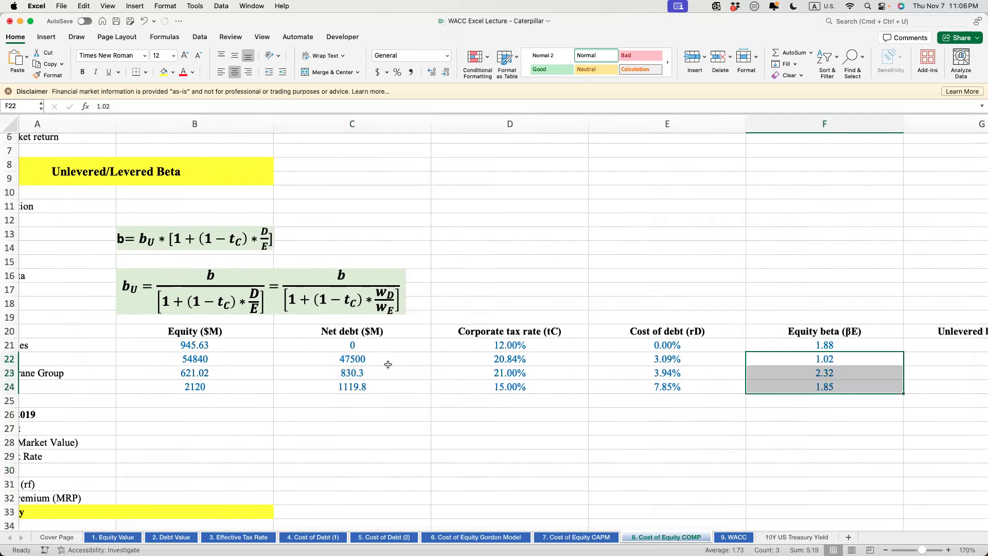
left_click_drag(388, 365, 396, 381)
scroll(911, 406, "right", 3)
left_click_drag(746, 344, 741, 383)
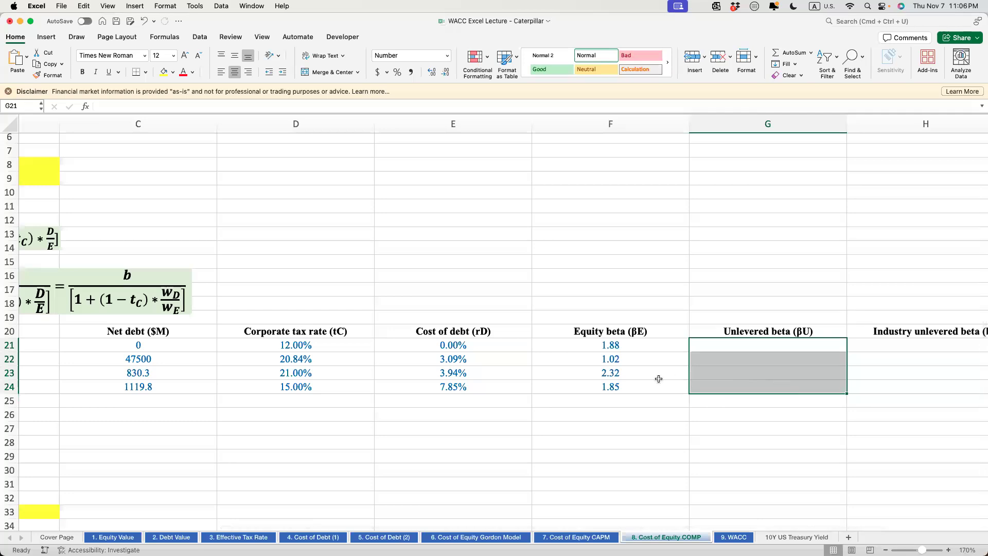
Step: Check JohnDeere's net debt in C22 in relation to the unlevered beta range G21:G24
scroll(659, 378, "left", 2)
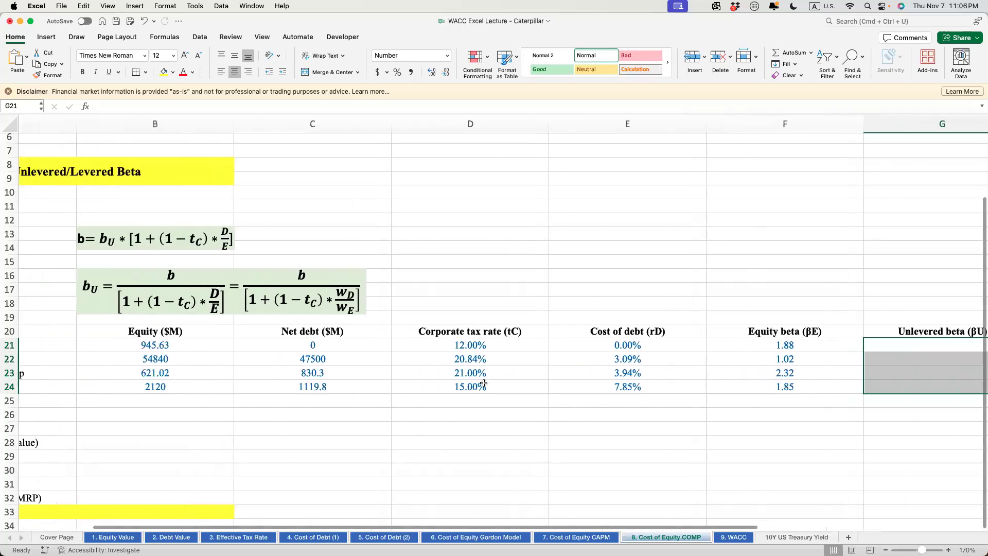
scroll(483, 383, "left", 2)
left_click(415, 360)
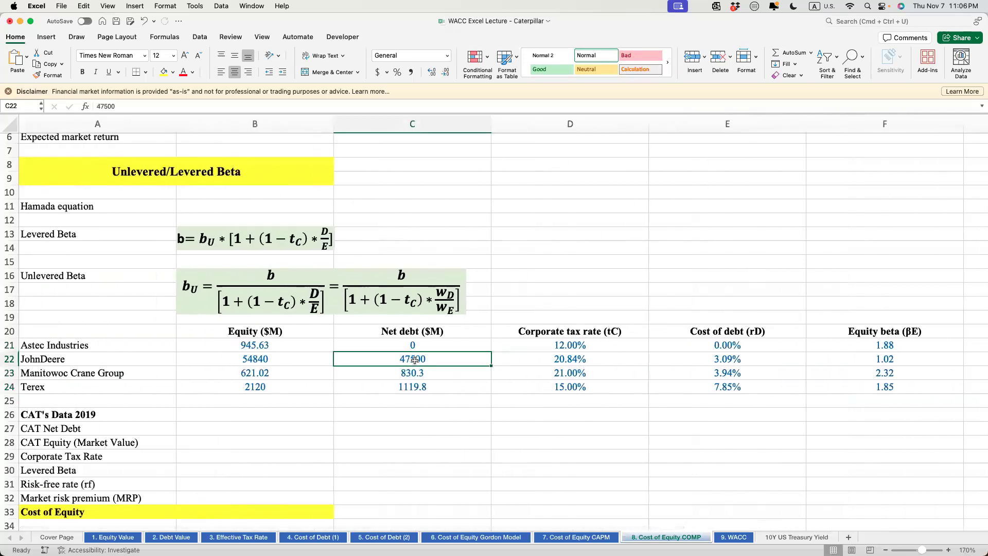
scroll(632, 387, "right", 8)
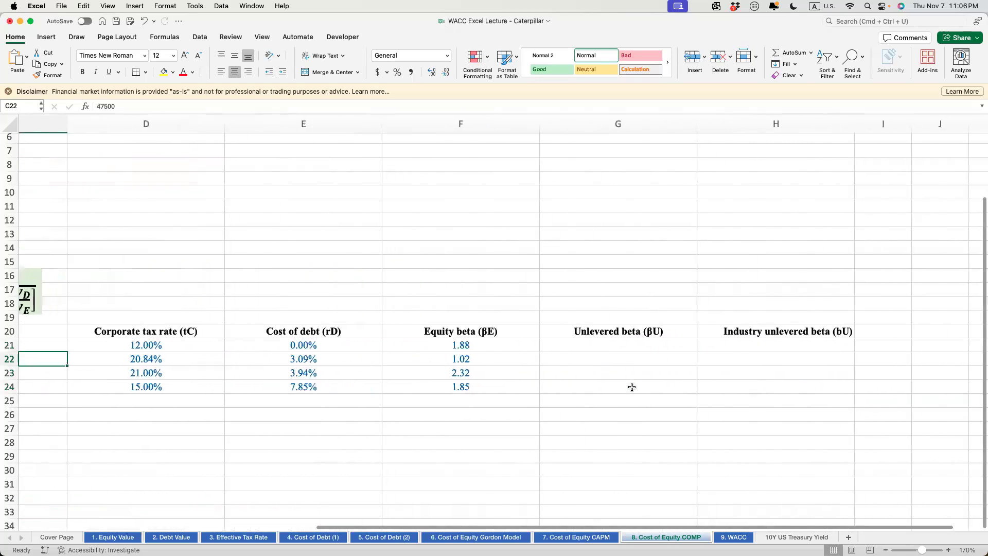
left_click_drag(594, 350, 584, 387)
scroll(549, 397, "left", 10)
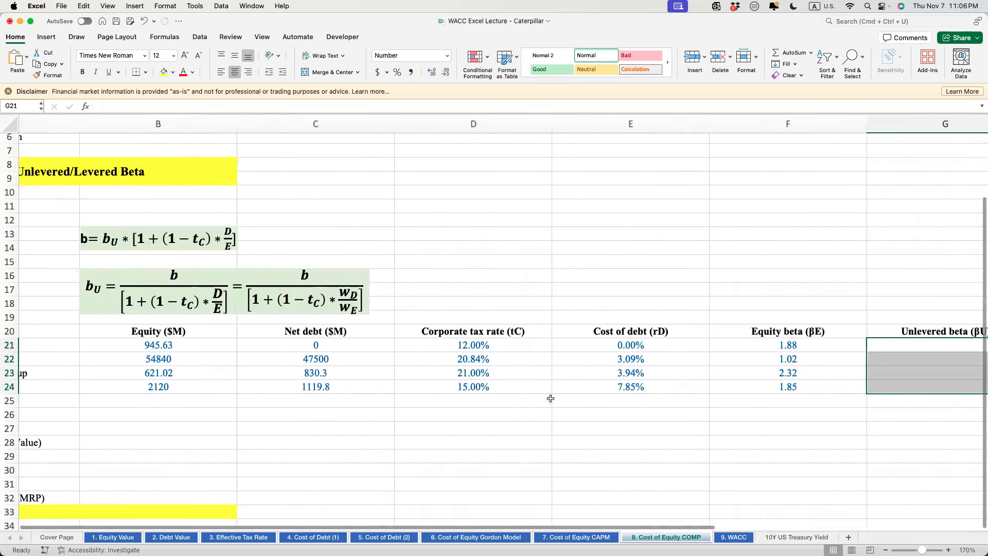
Step: Look at CAT's input cells B28:B32 and check its Total Net Debt on the 2. Debt Value sheet
left_click_drag(227, 439, 259, 493)
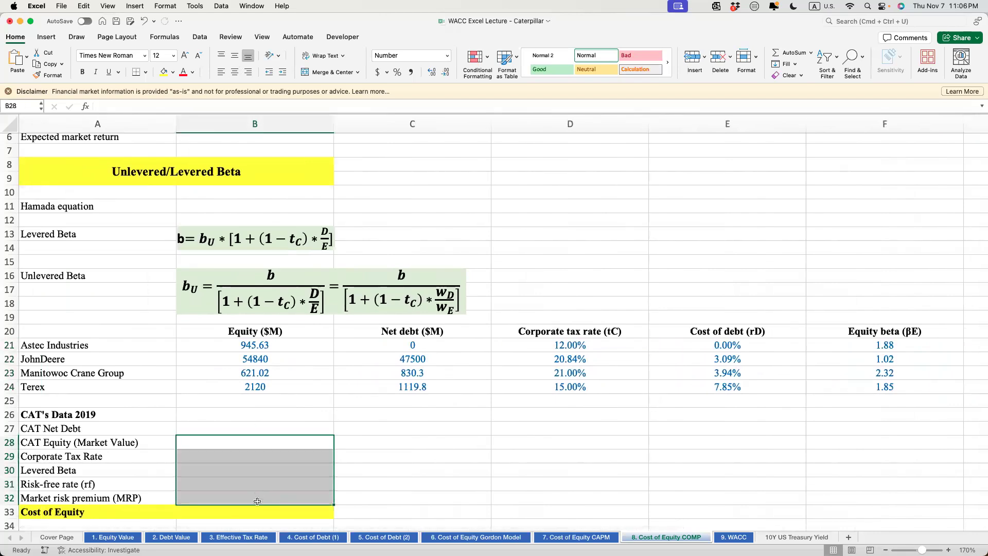
left_click(184, 539)
scroll(314, 379, "up", 3)
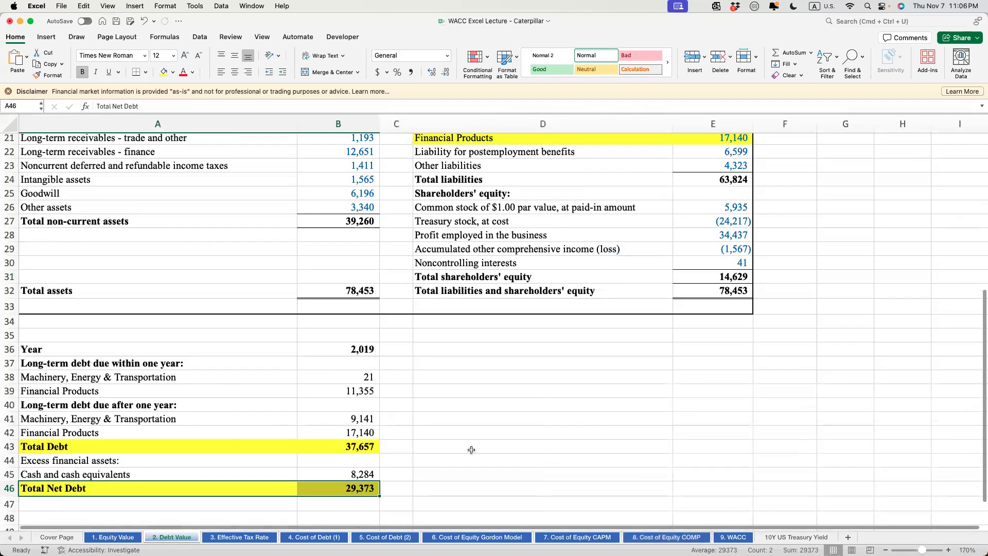
left_click(680, 538)
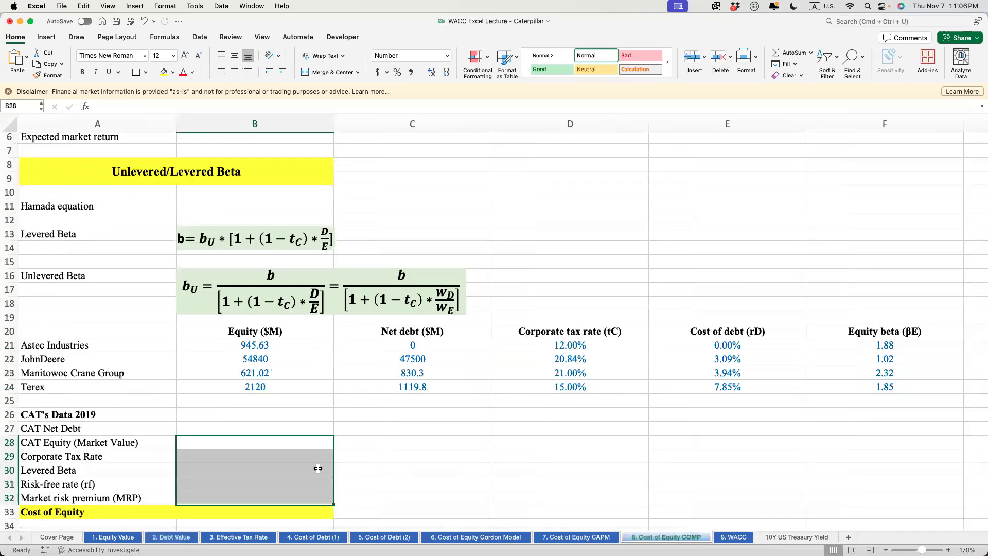
Step: Trace the calculation from the unlevered beta cells G21:G24 through CAT's input rows to the cost of equity cell B33
scroll(848, 426, "right", 10)
left_click_drag(761, 353, 768, 383)
scroll(491, 458, "left", 10)
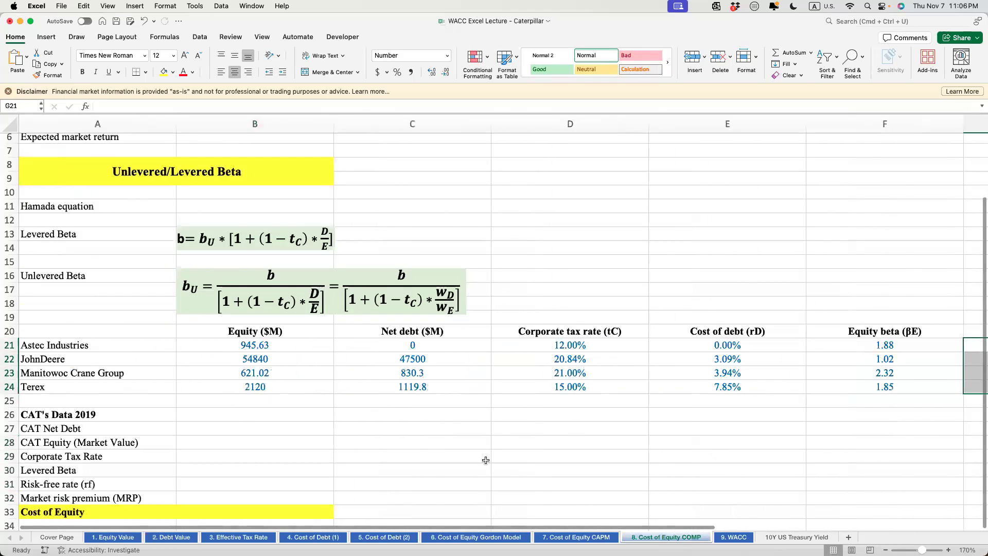
left_click_drag(95, 442, 295, 504)
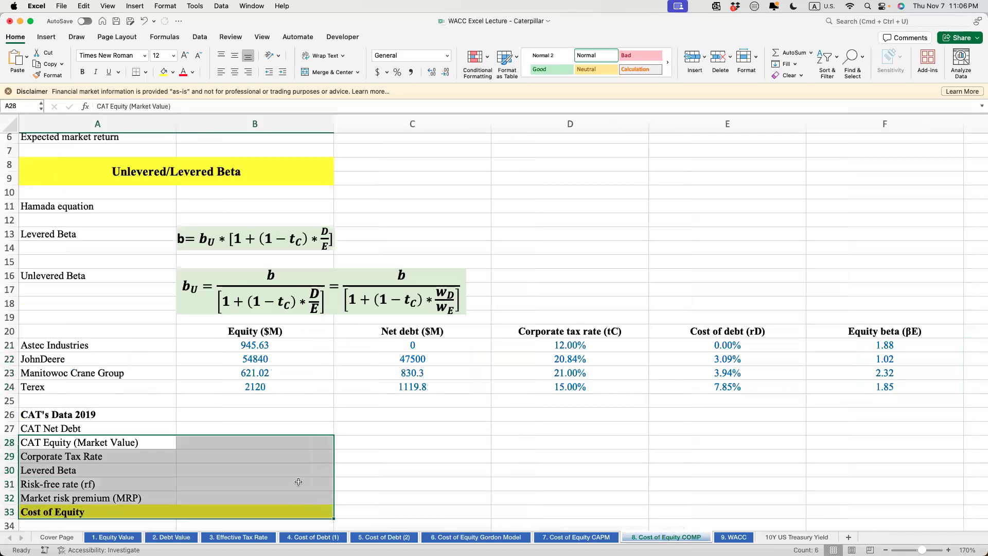
left_click_drag(225, 470, 253, 493)
left_click(242, 512)
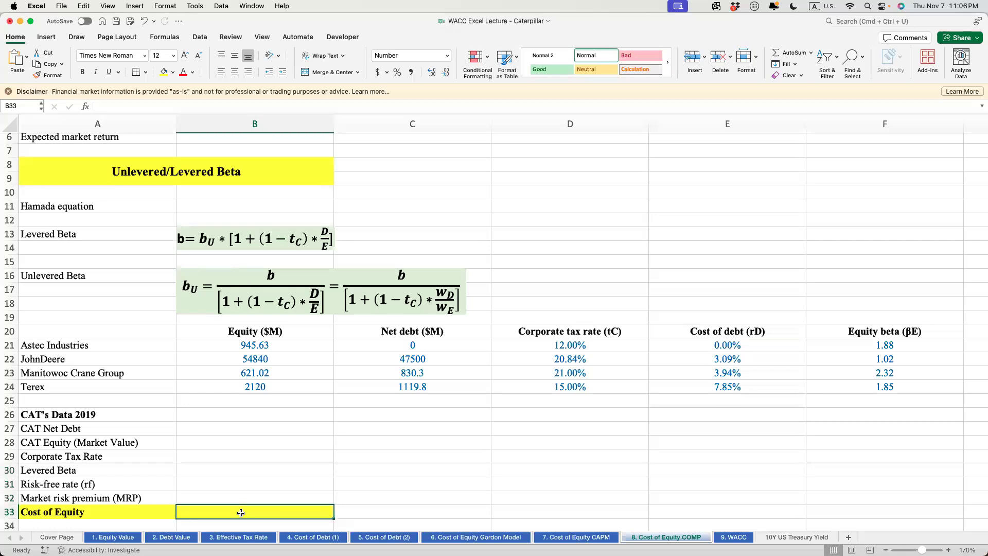
Step: Link the risk-free rate in B5 to the risk-free rate in B103 of the 7. Cost of Equity CAPM sheet
scroll(257, 401, "up", 3)
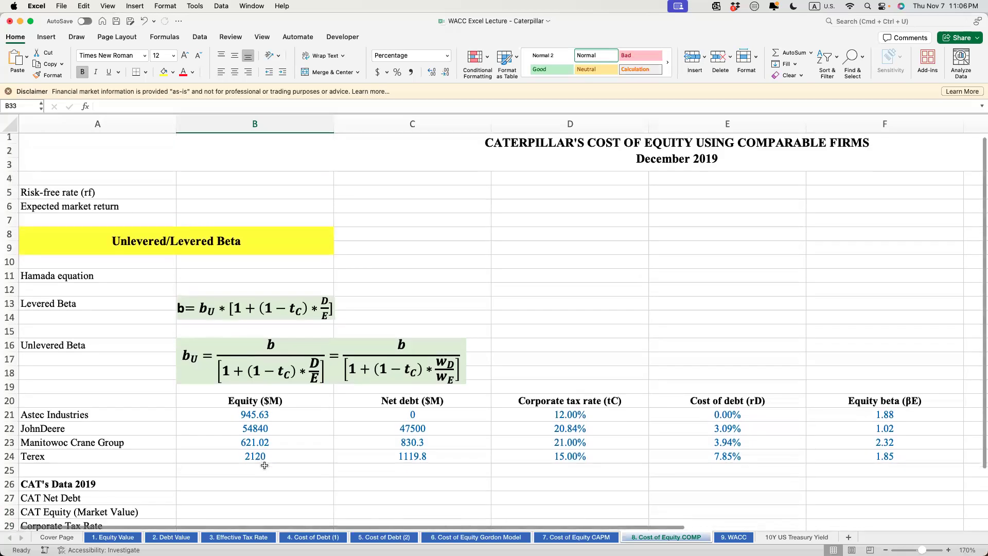
scroll(253, 372, "down", 9)
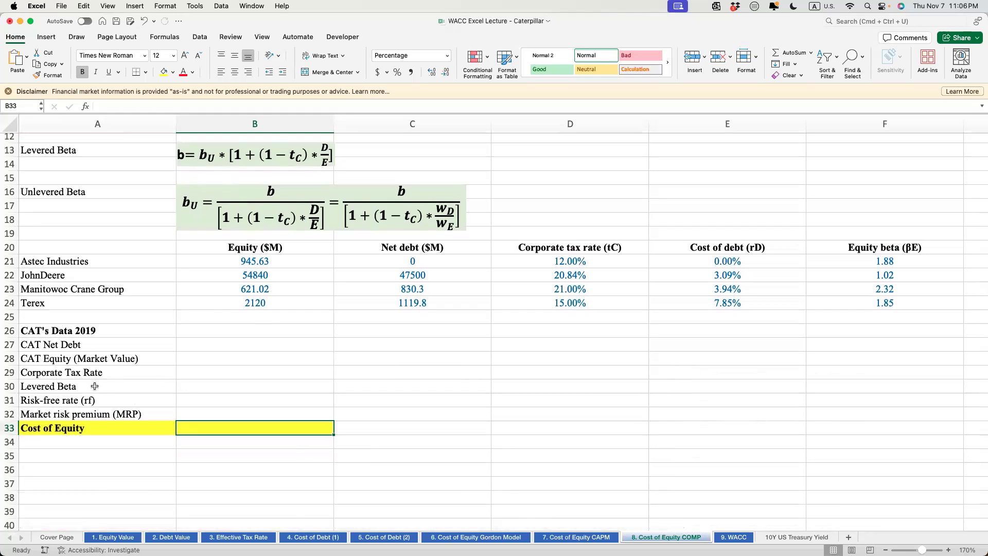
scroll(220, 180, "up", 11)
left_click(221, 190)
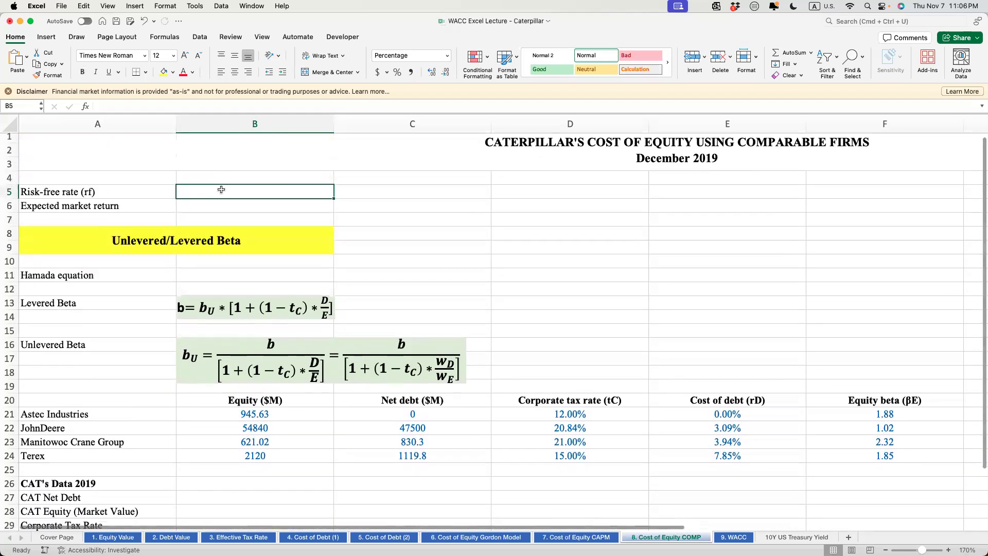
type("=")
left_click(573, 535)
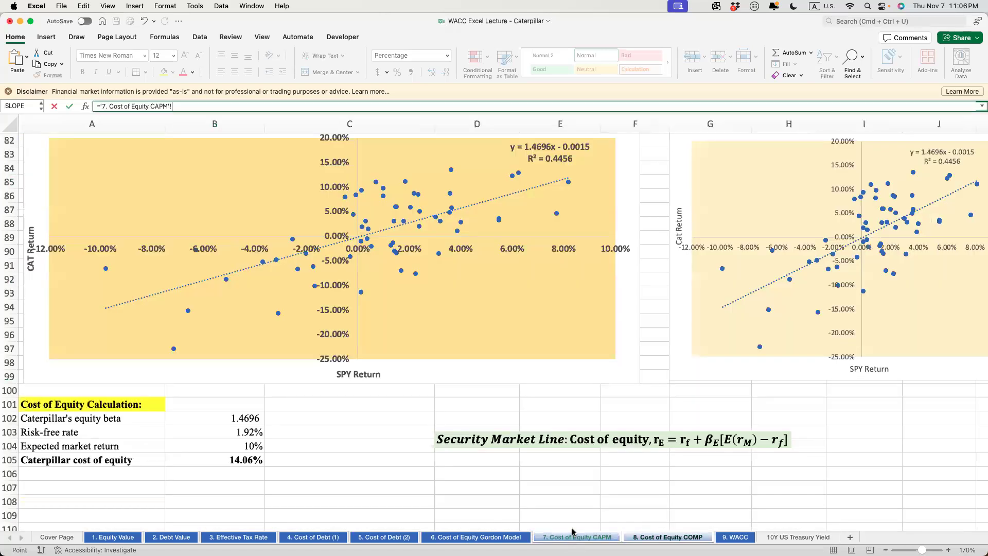
left_click(242, 446)
left_click(242, 433)
key("Return")
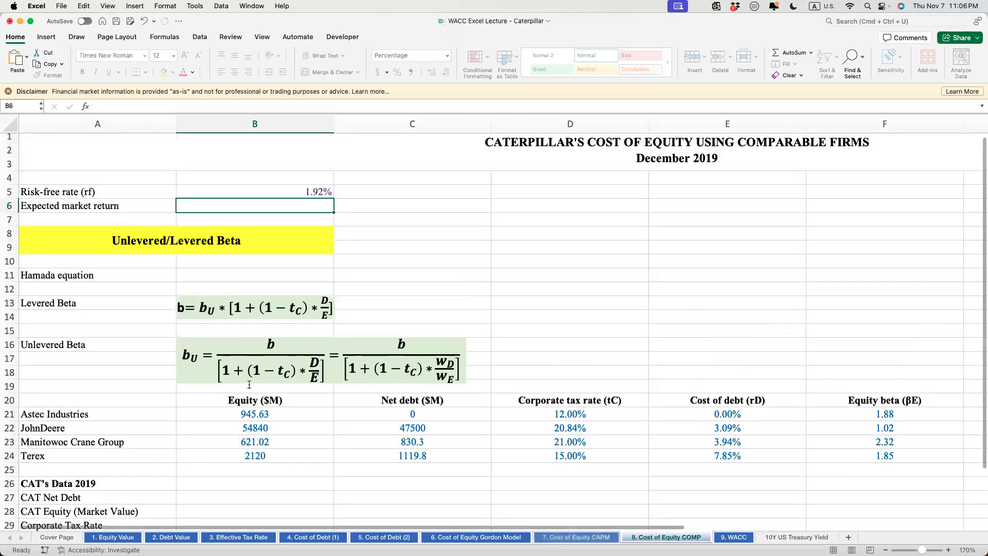
Step: Link the expected market return in B6 to cell B104 of the 7. Cost of Equity CAPM sheet
type("=")
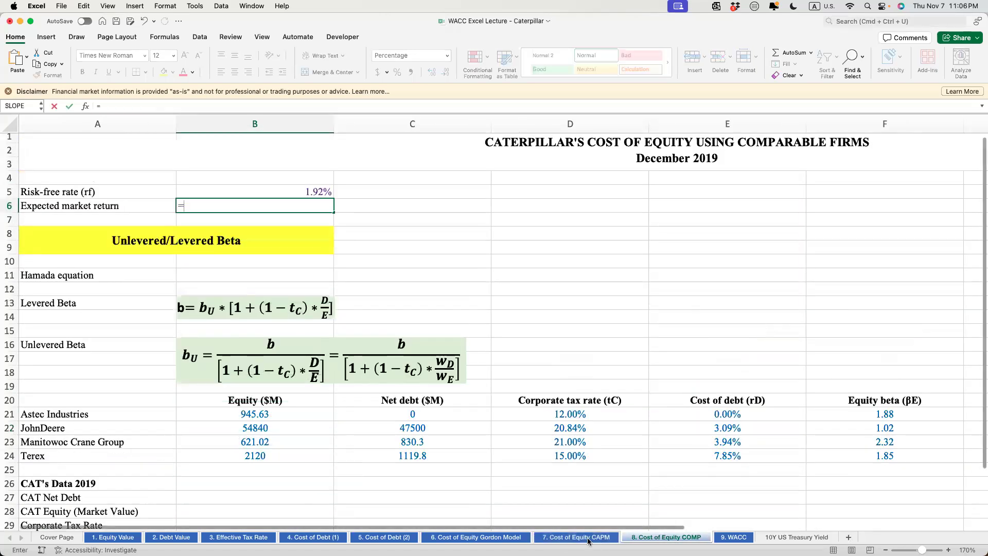
left_click(588, 538)
left_click(247, 446)
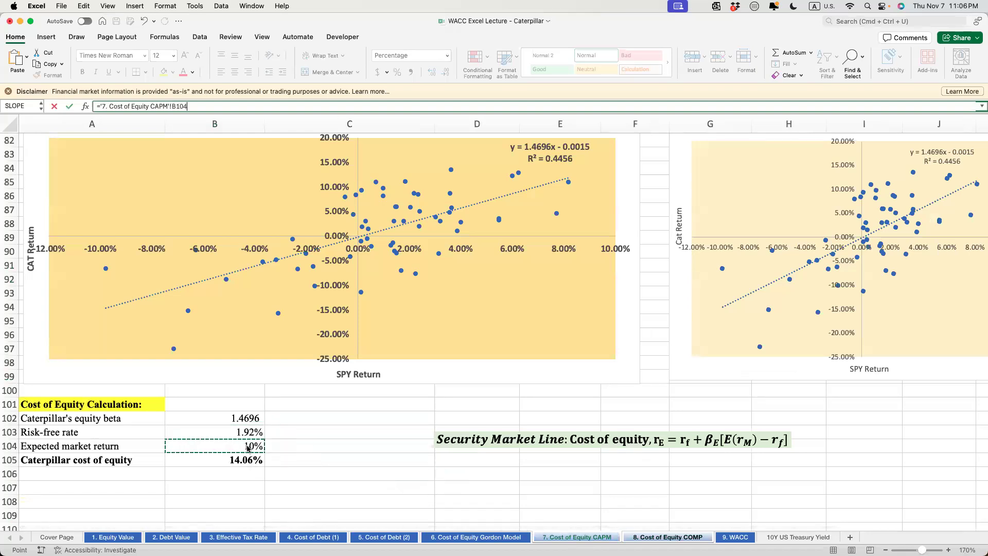
key("Return")
scroll(335, 341, "down", 4)
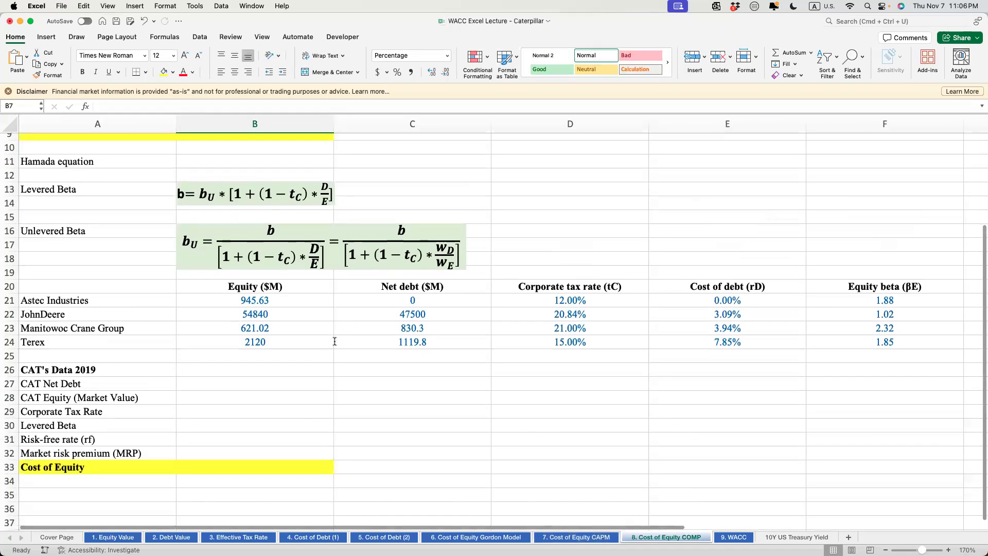
scroll(334, 341, "right", 5)
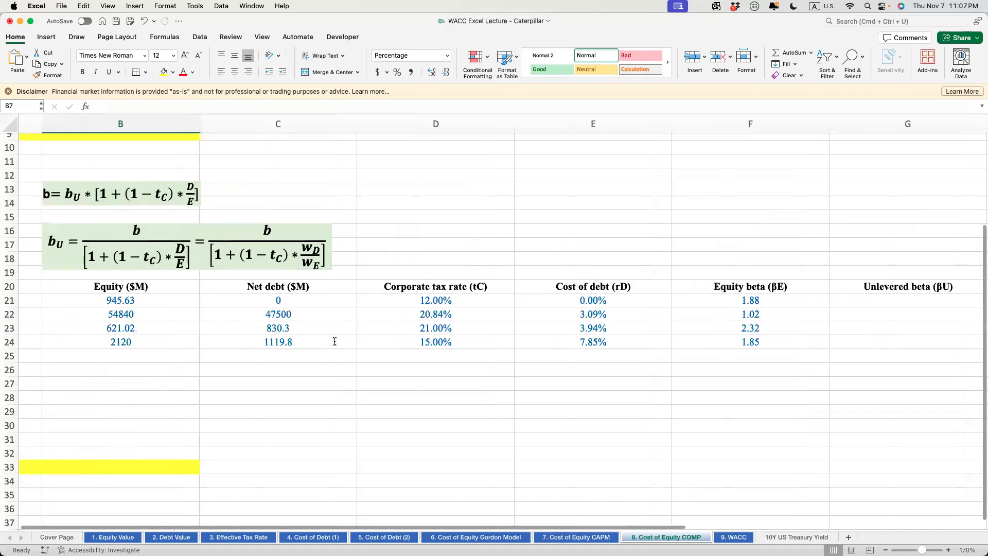
Step: Review the empty result cells G21:G24 and H21, plus CAT's data rows 27 to 32 and the cost of equity cell B33
scroll(335, 341, "right", 3)
left_click_drag(591, 304, 592, 340)
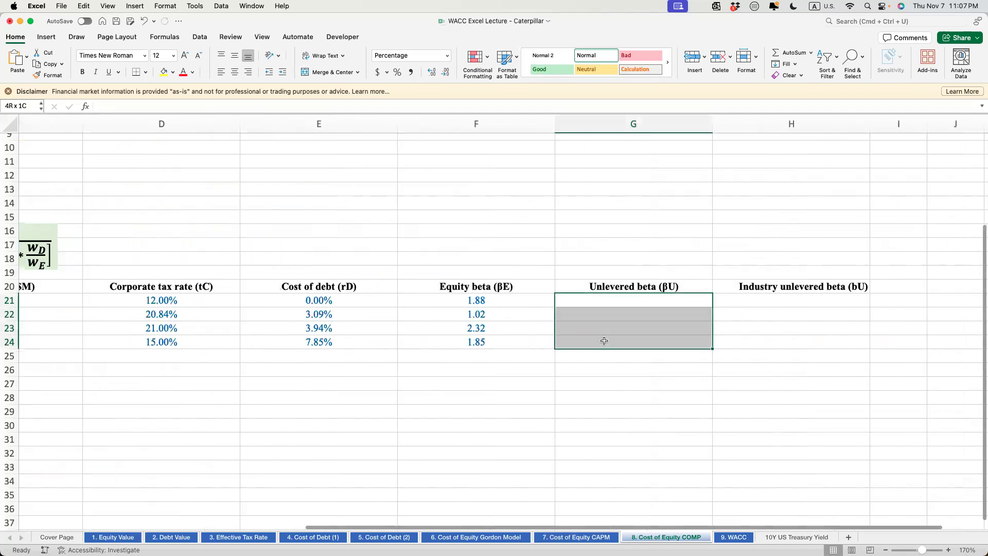
scroll(386, 267, "left", 2)
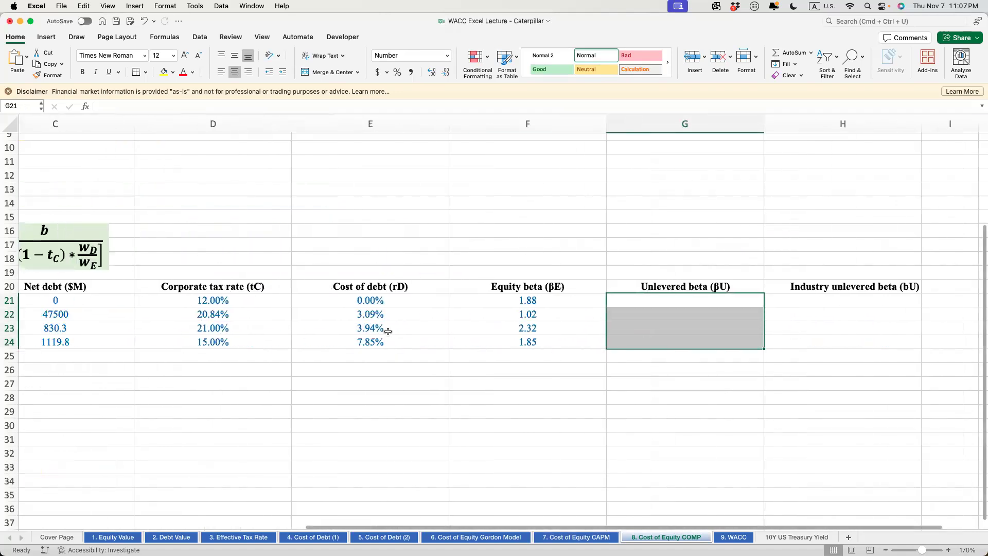
left_click(833, 301)
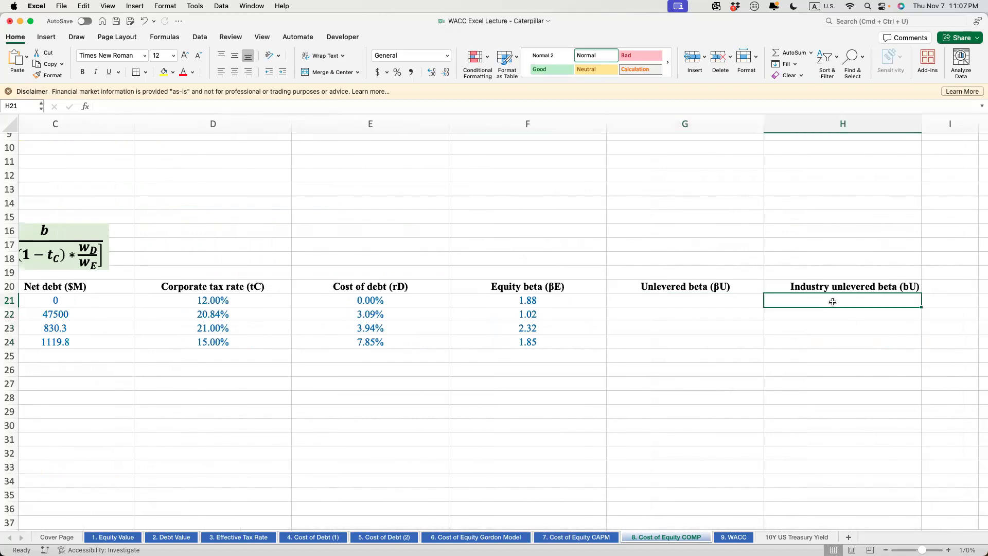
scroll(829, 298, "left", 4)
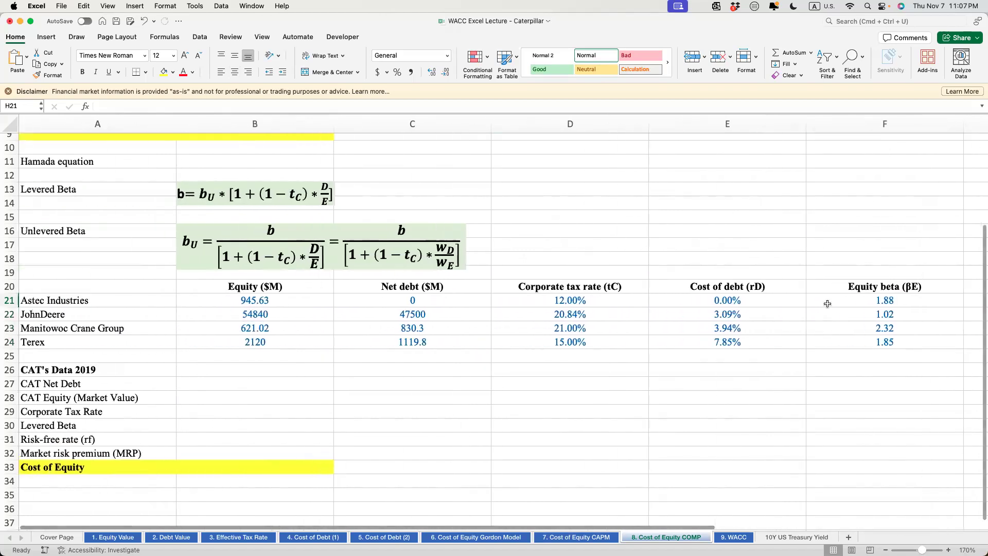
scroll(275, 340, "left", 2)
left_click_drag(56, 386, 248, 448)
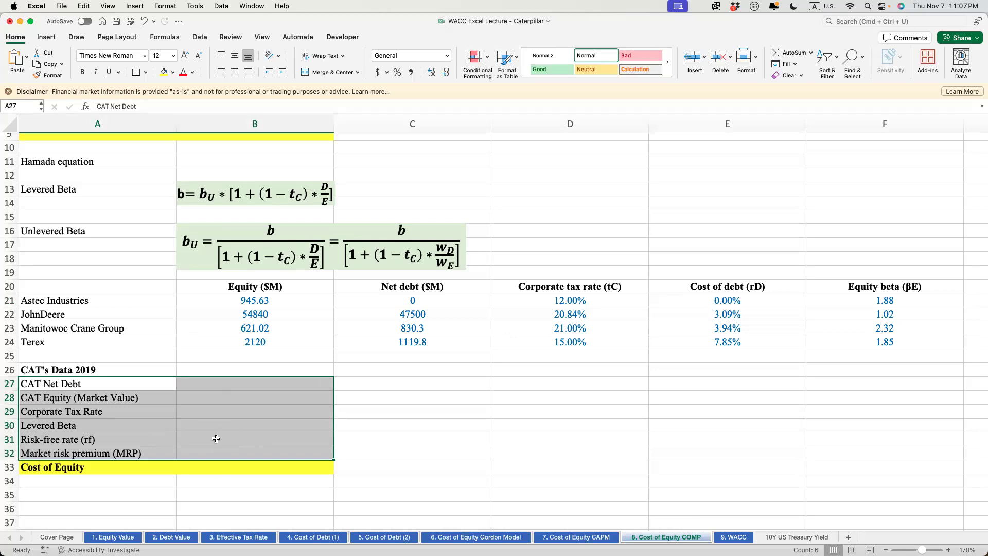
left_click_drag(207, 445, 246, 464)
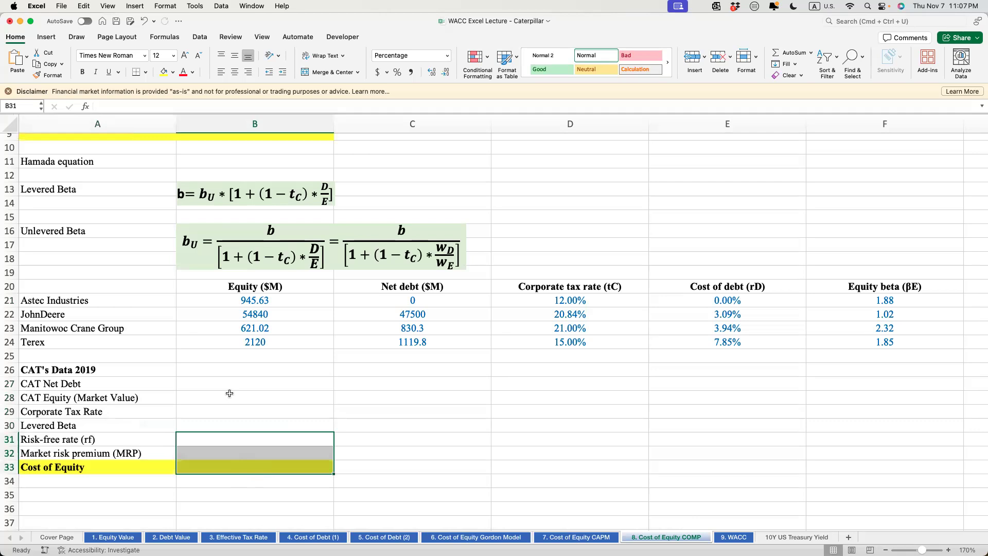
Step: Compare the peers' equity betas in F21:F24 with the inputs of the unlevered beta formula
scroll(825, 407, "right", 3)
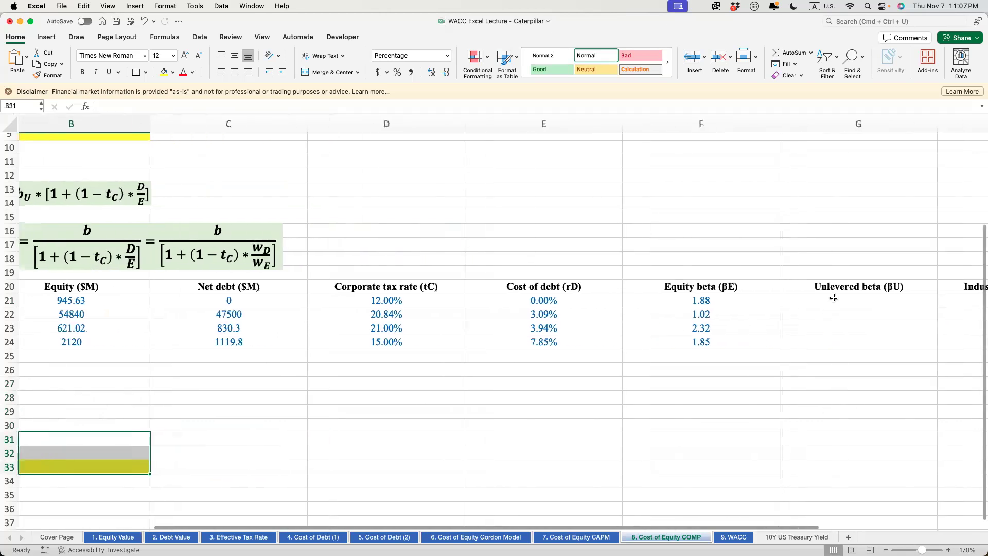
left_click(831, 298)
scroll(418, 396, "left", 3)
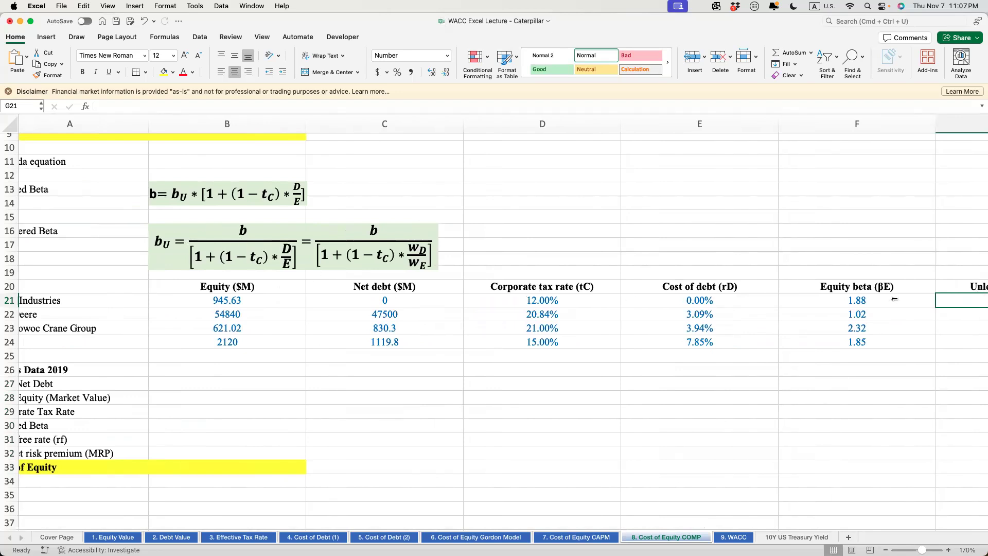
scroll(824, 304, "right", 3)
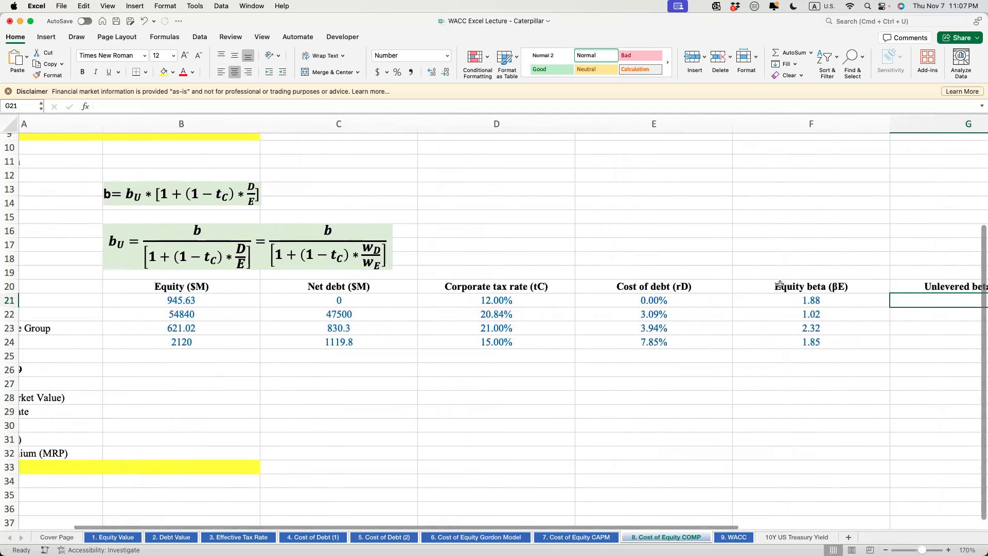
left_click_drag(796, 302, 808, 347)
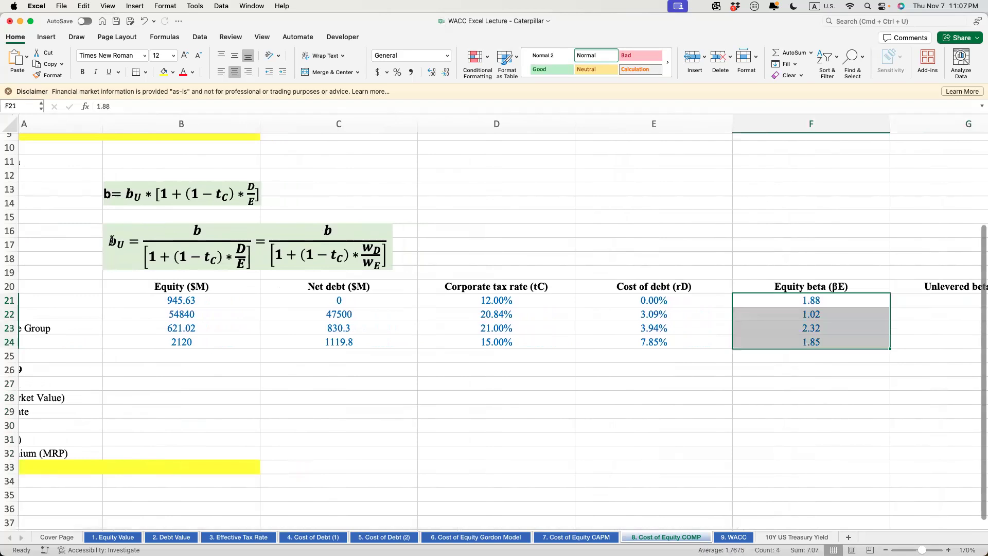
Step: Calculate Astec Industries' unlevered beta in G21 with the Hamada formula =F21/(1+(1-D21)*C21/B21)
left_click(927, 301)
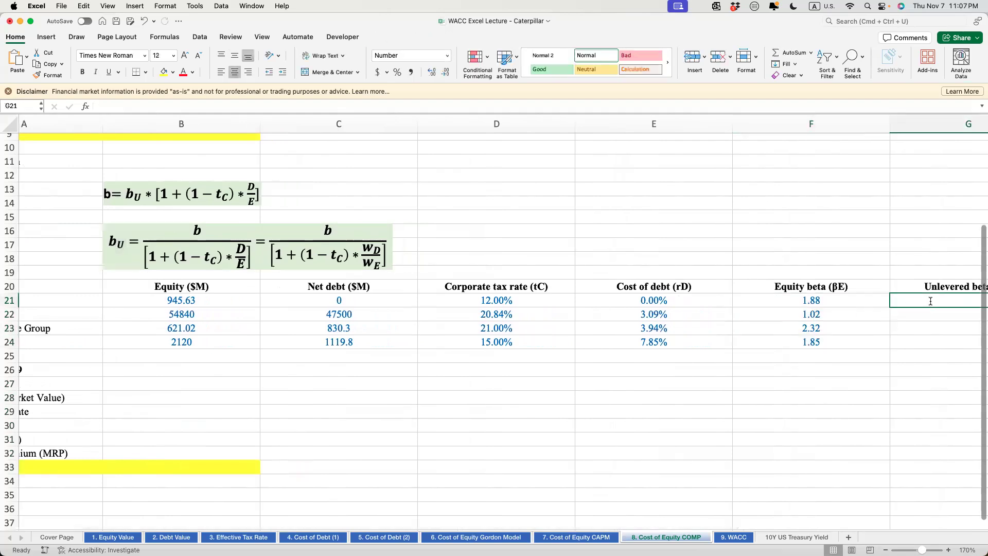
type("=")
left_click(413, 301)
left_click(727, 300)
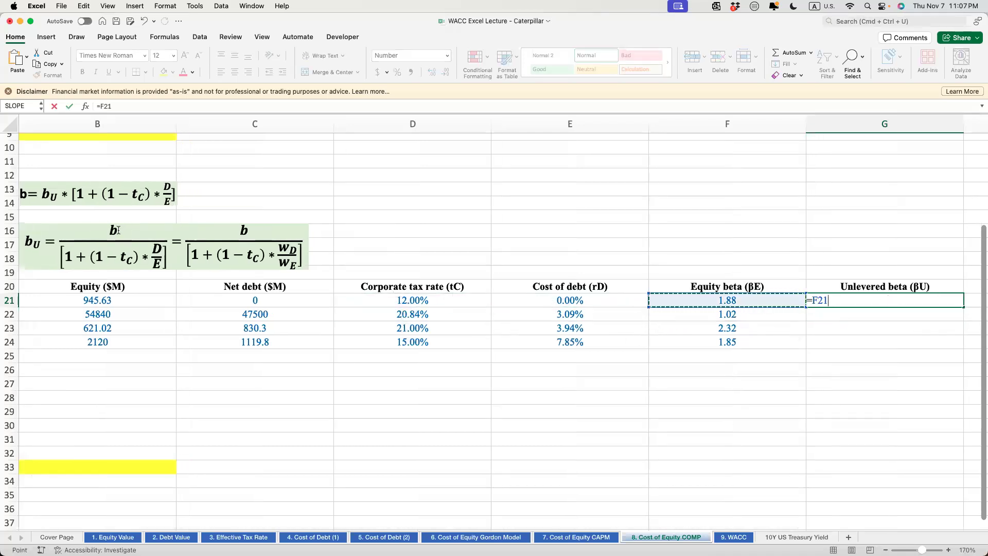
type("/(1+(")
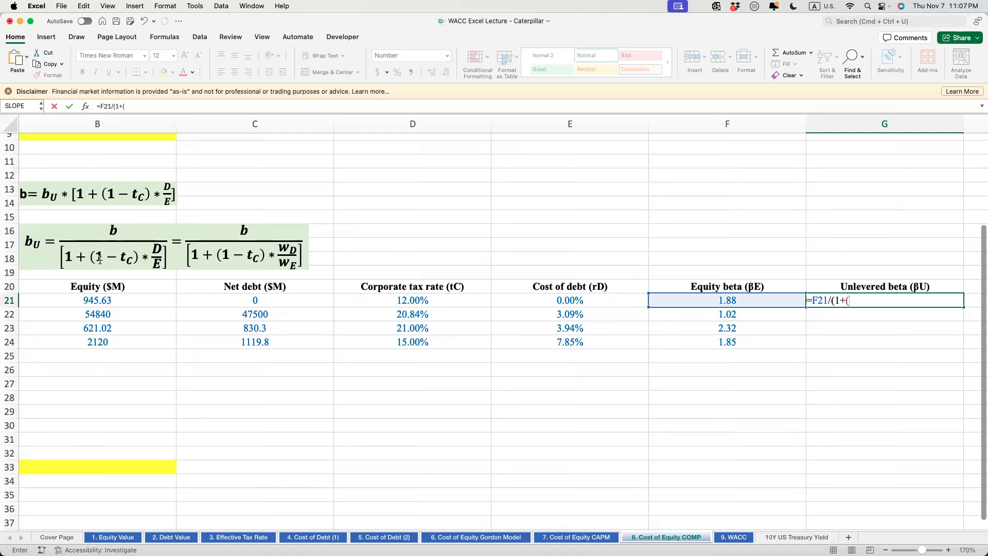
type("-")
left_click(394, 298)
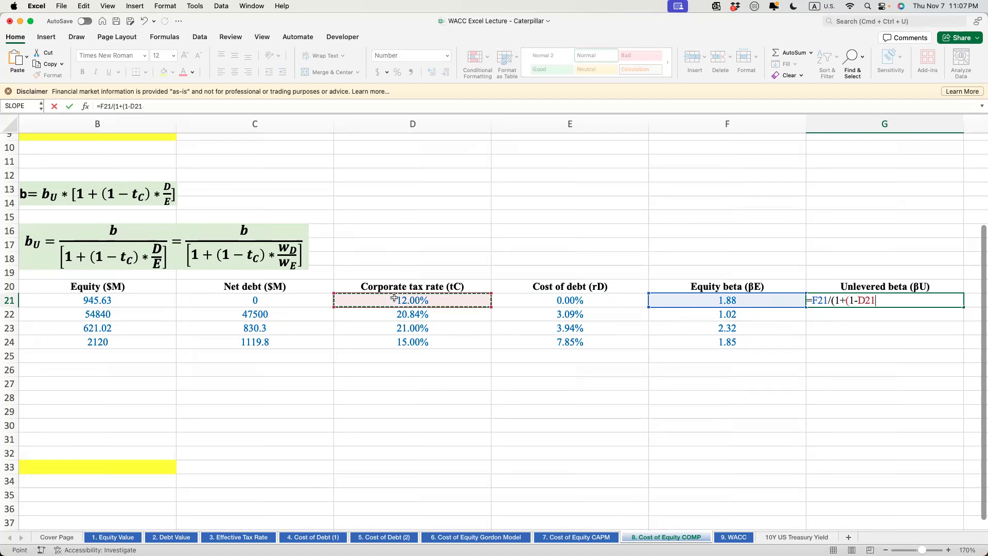
type(")*")
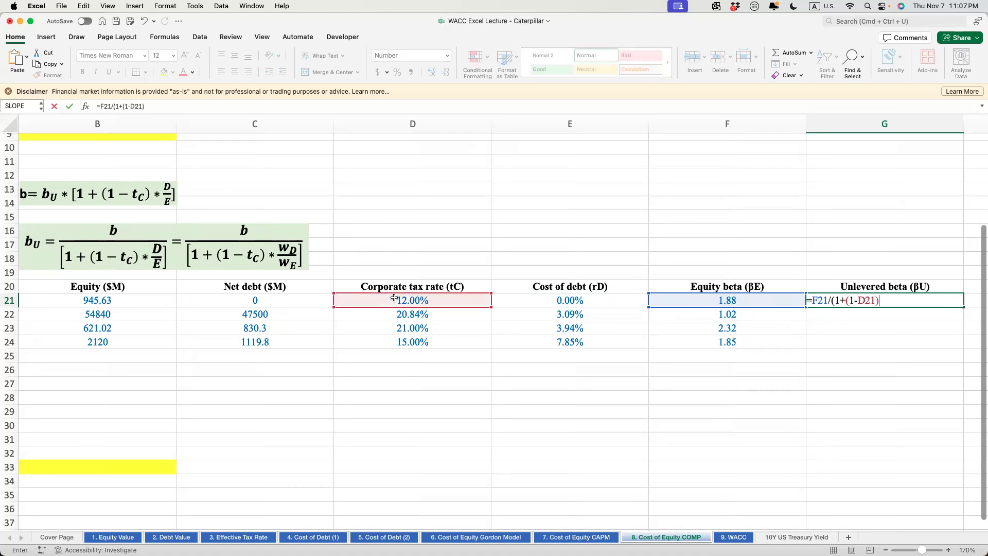
left_click(241, 294)
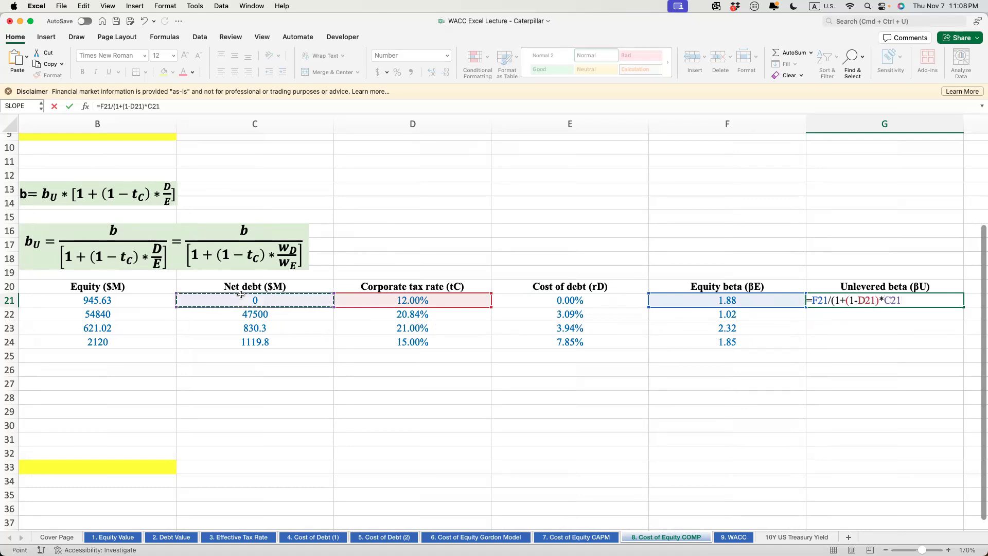
type("/")
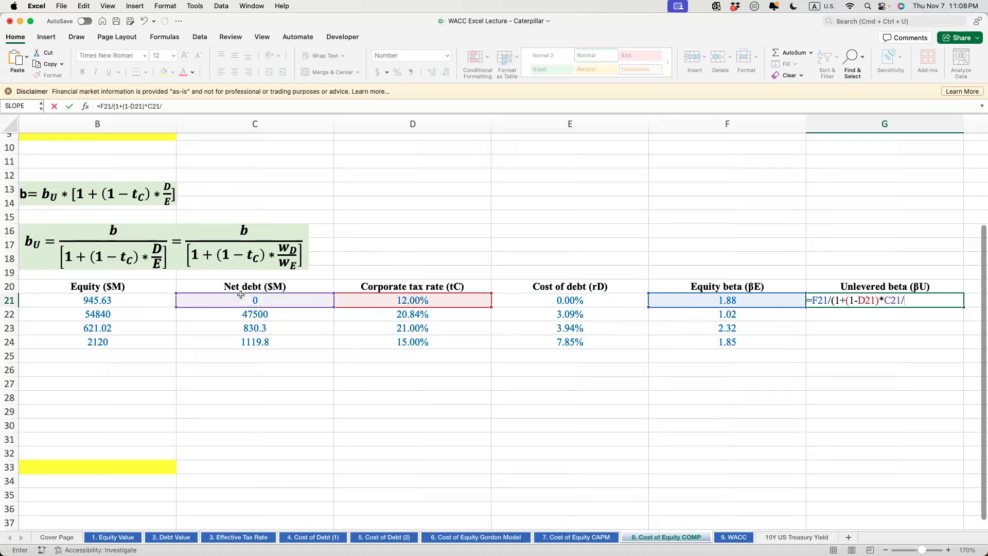
left_click(107, 301)
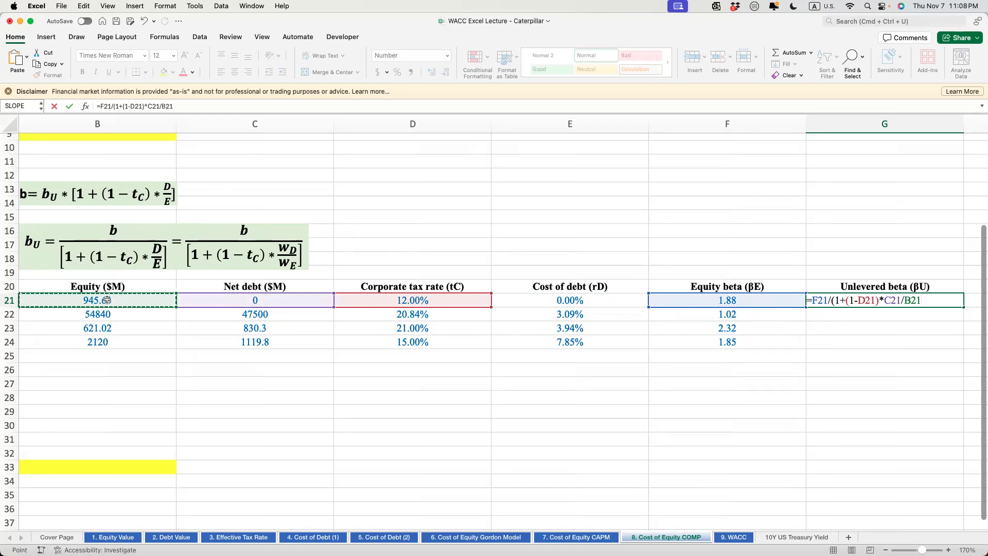
type(")")
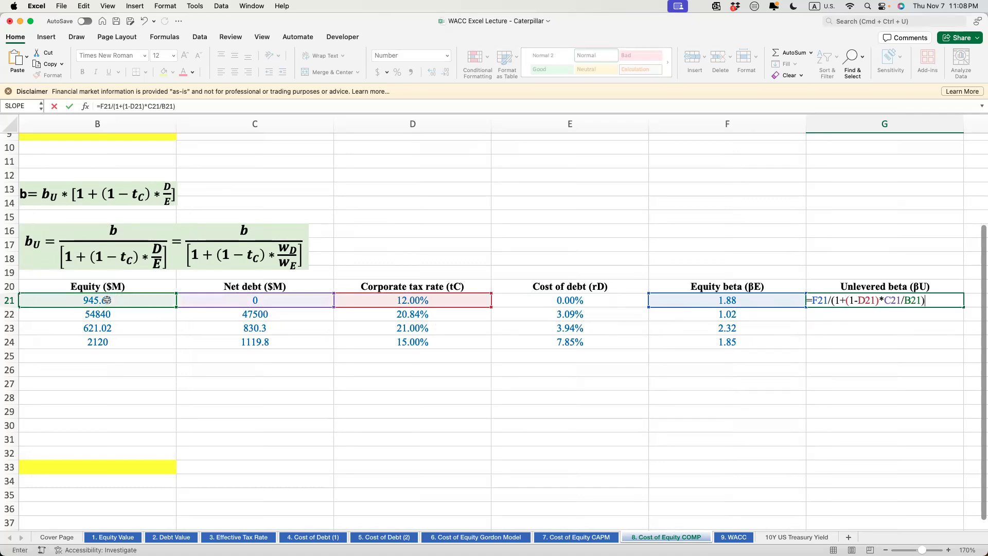
key("Return")
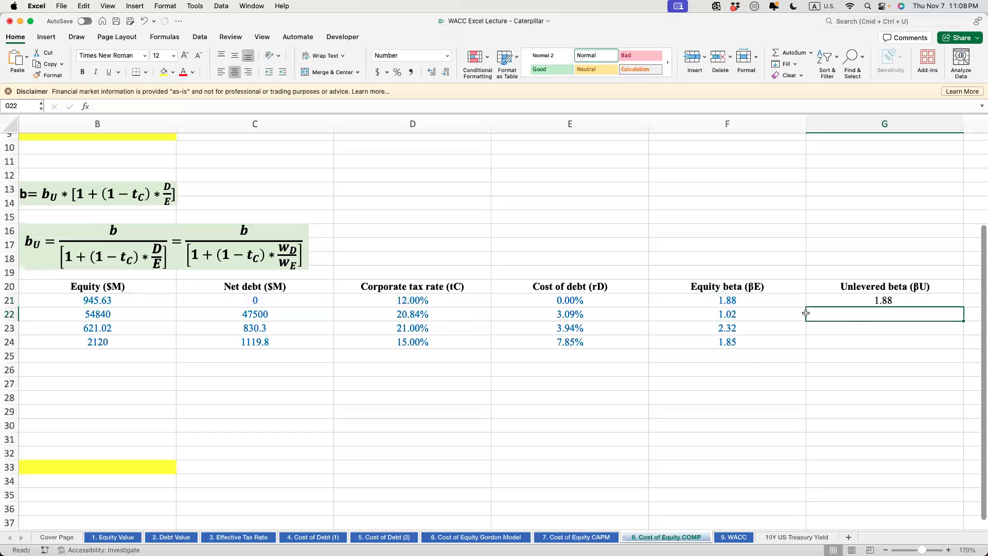
Step: Compare Astec Industries' equity and unlevered betas in F21:G21 and check its net debt in C21
left_click_drag(721, 301, 742, 297)
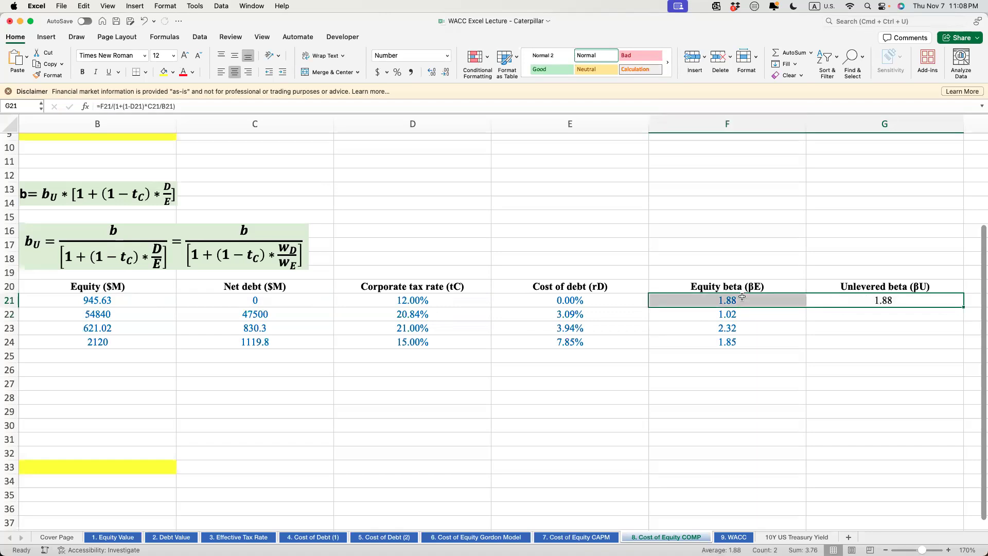
scroll(623, 328, "left", 3)
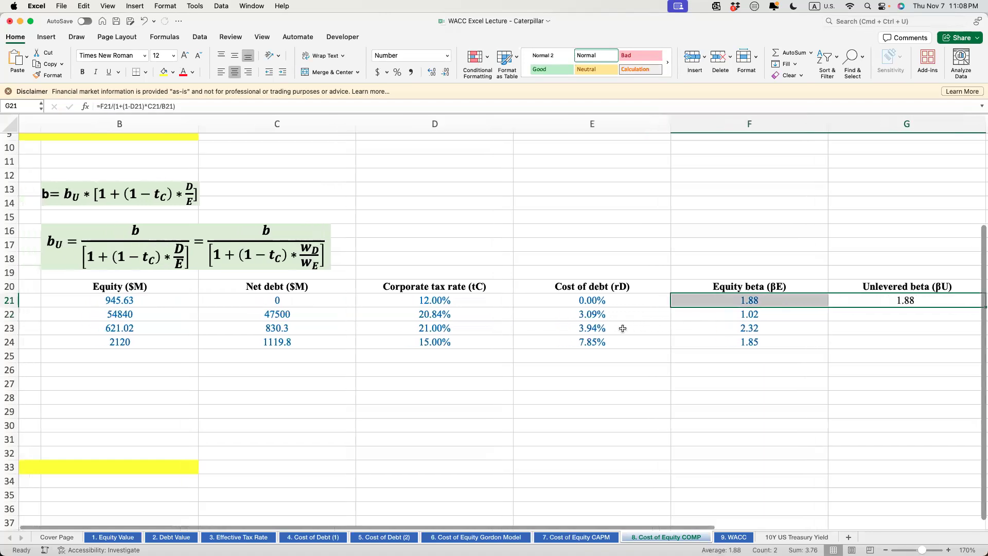
scroll(587, 269, "left", 3)
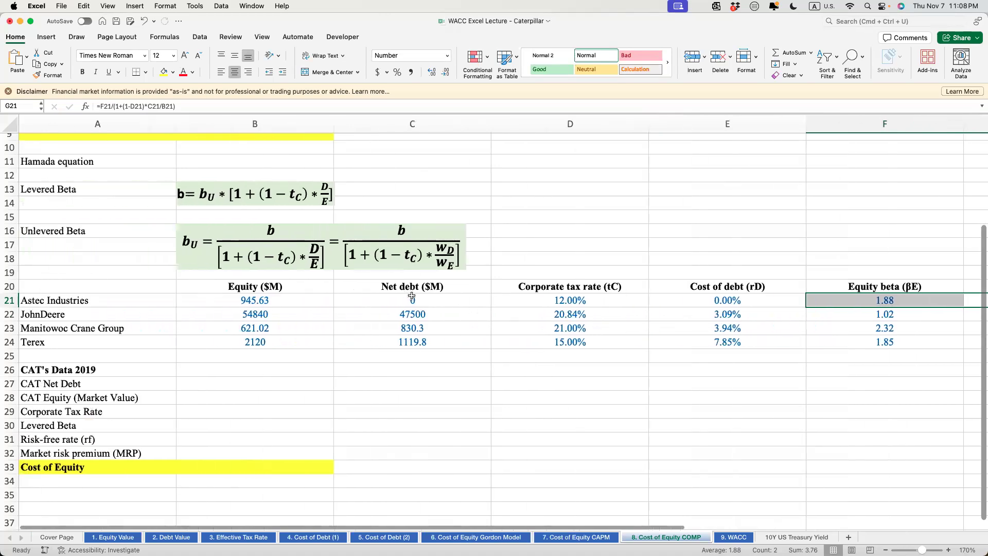
left_click(412, 297)
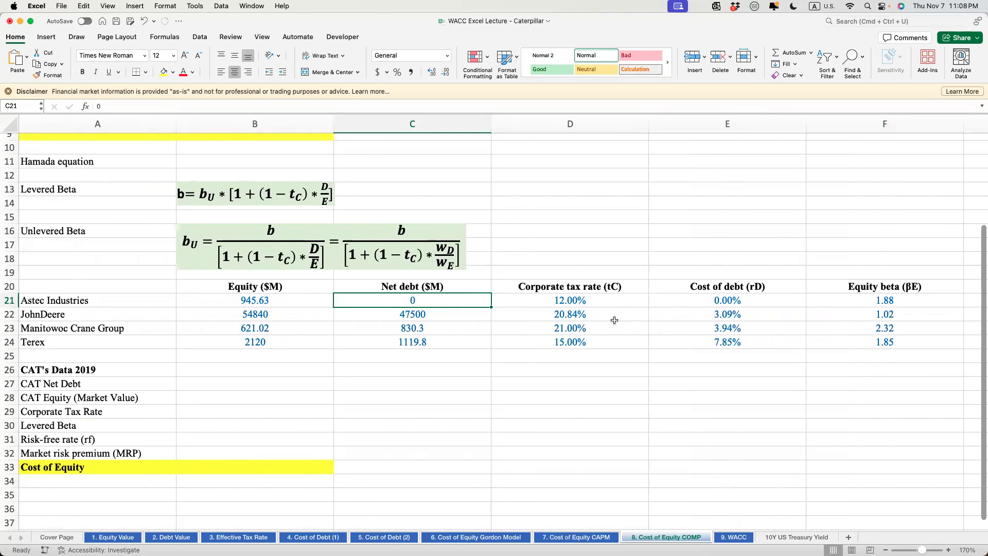
Step: Fill the unlevered beta formula from G21 down to G24 for the remaining peer companies
scroll(614, 320, "right", 5)
left_click_drag(753, 301, 753, 340)
key("ctrl+d")
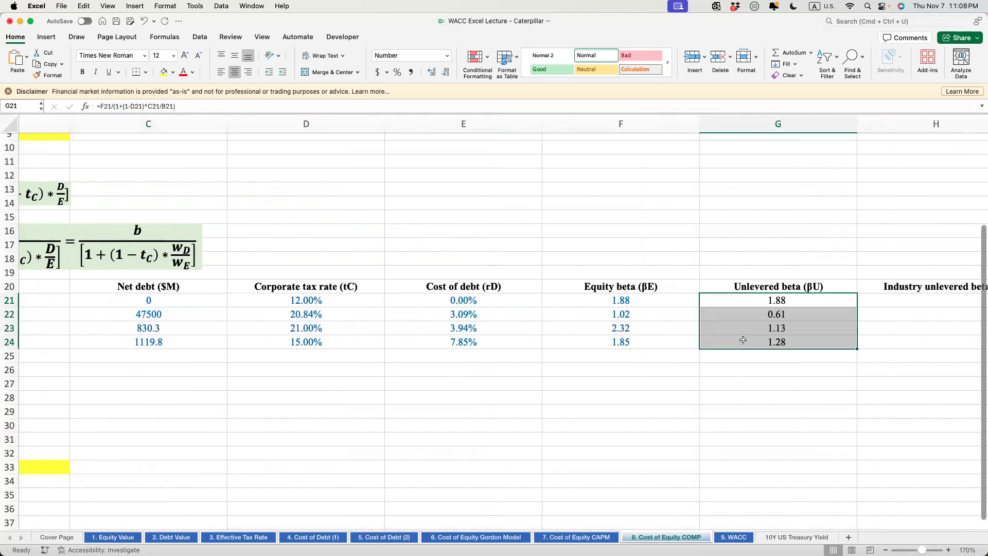
Step: Compare the unlevered betas of JohnDeere, Manitowoc Crane Group and Terex in G22:G24 with their net debt in C22:C24
scroll(746, 338, "left", 3)
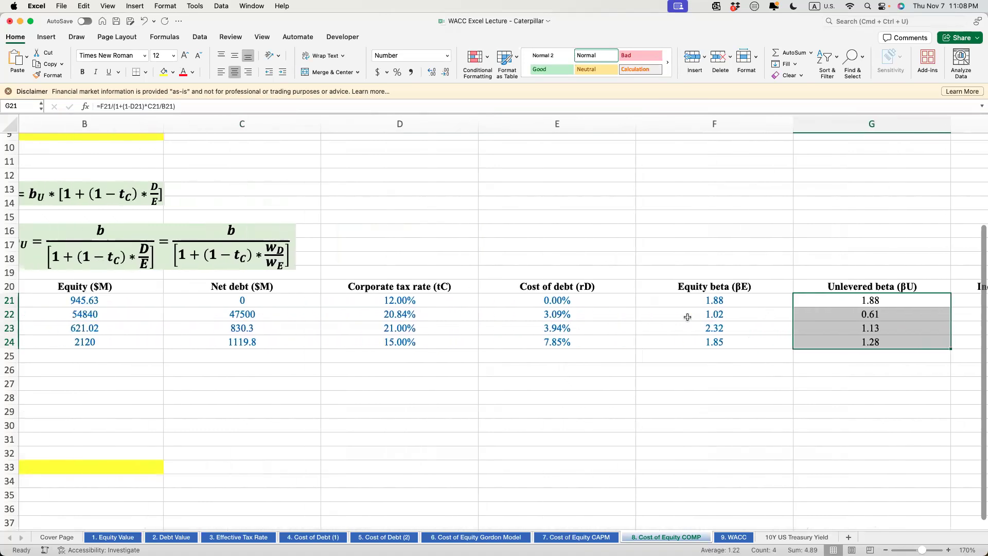
scroll(255, 317, "left", 1)
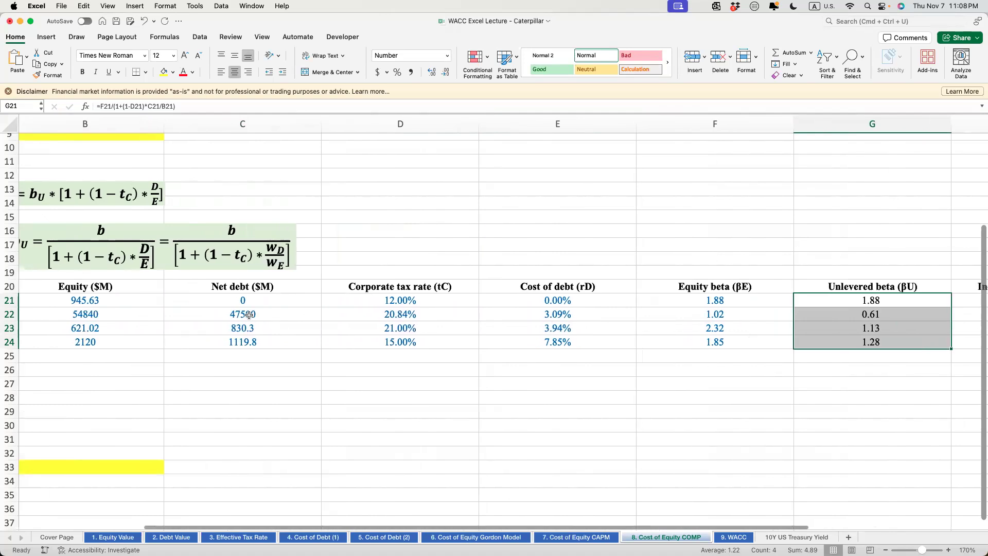
left_click(249, 315)
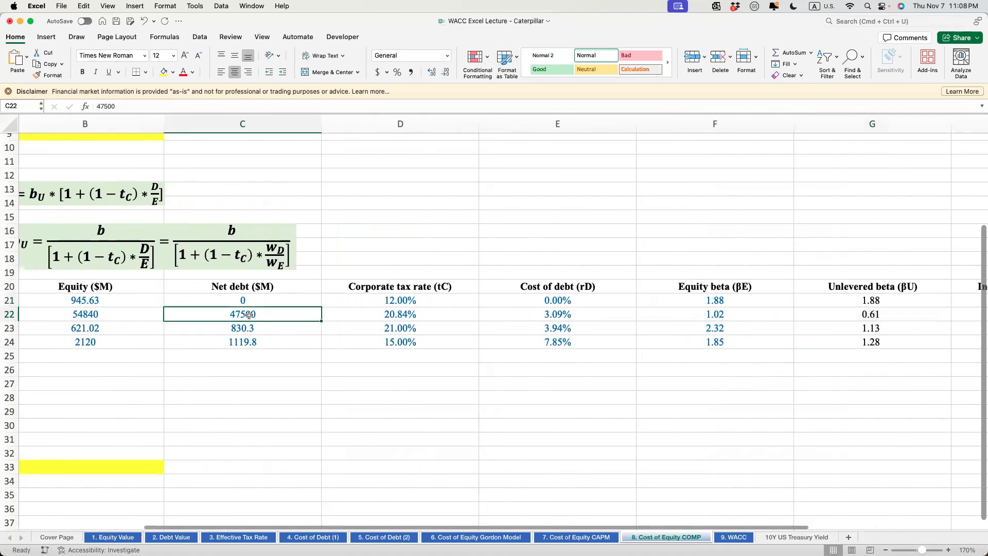
left_click(847, 311)
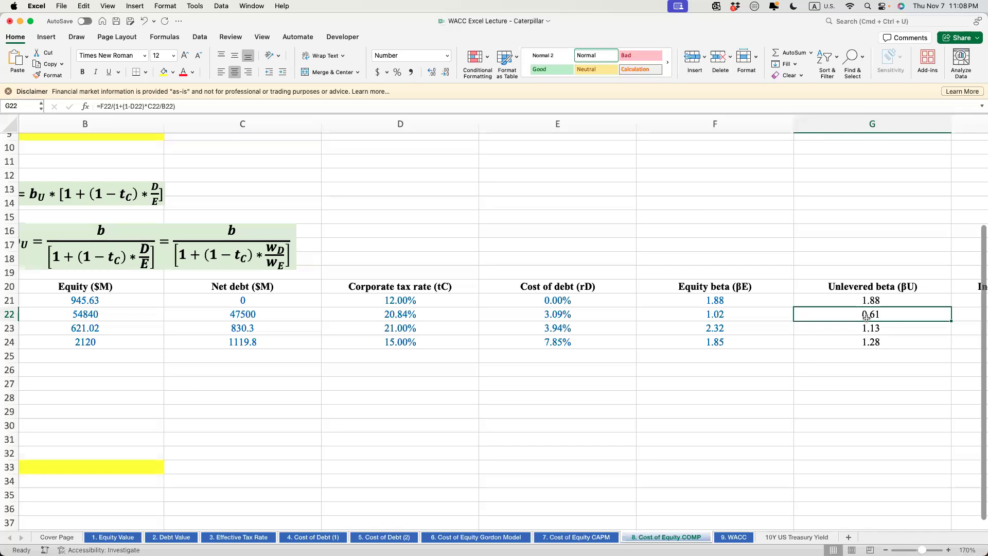
left_click(288, 319)
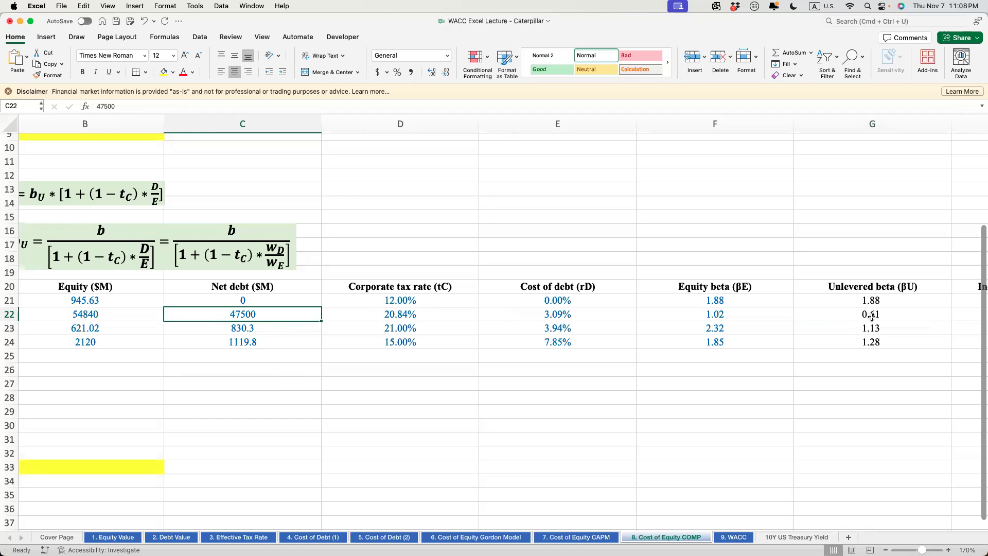
left_click_drag(872, 316, 872, 343)
left_click_drag(872, 342, 871, 342)
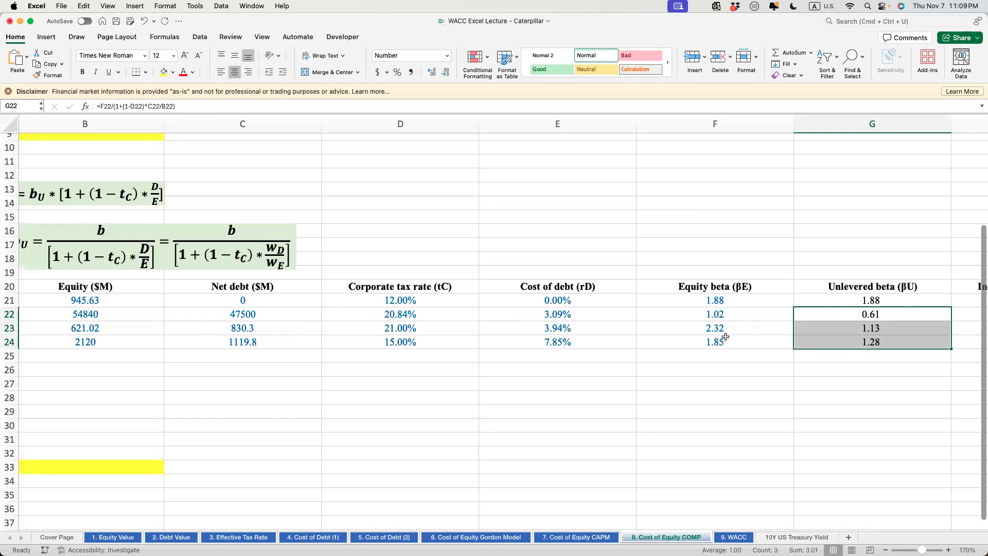
left_click_drag(226, 315, 247, 337)
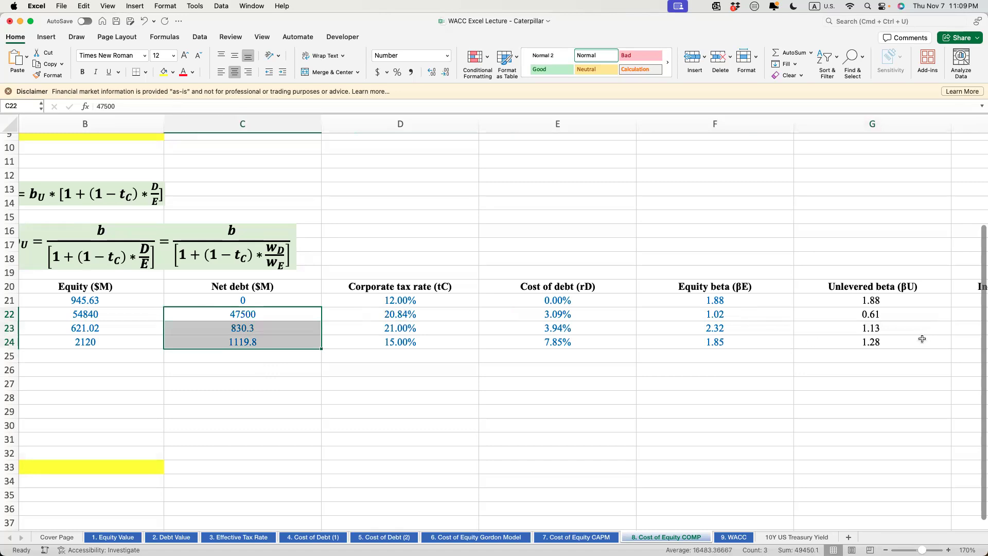
left_click_drag(862, 314, 869, 345)
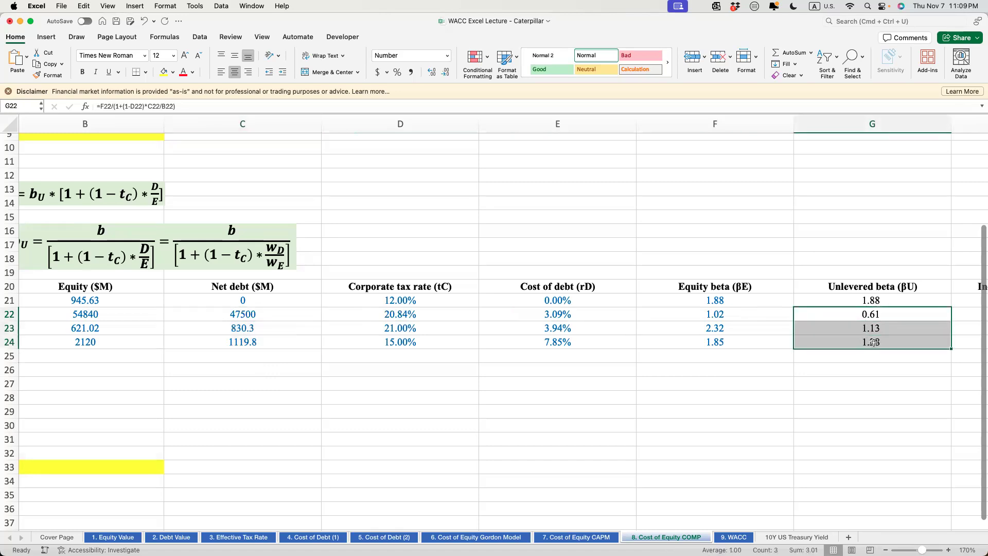
Step: Calculate the industry unlevered beta in H21 as =AVERAGE(G21:G24) across the four peer companies
scroll(873, 343, "right", 3)
left_click(878, 302)
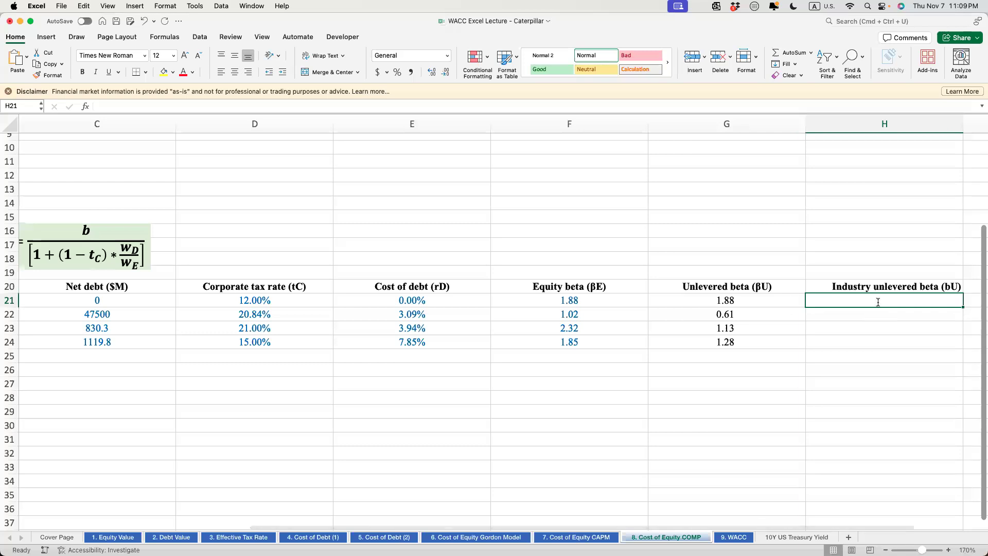
type("=aver")
key("Tab")
left_click(746, 300)
left_click_drag(764, 325, 765, 341)
type(")")
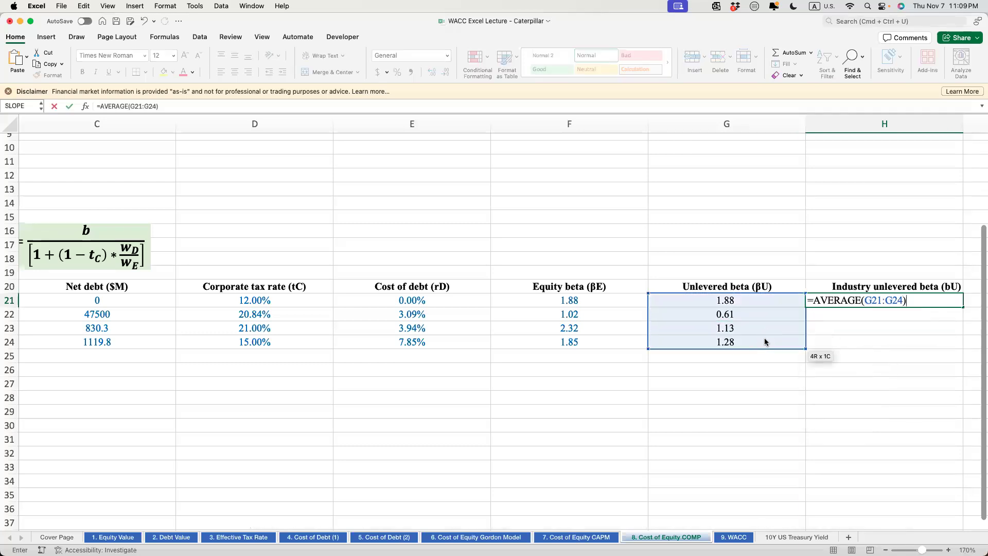
key("Return")
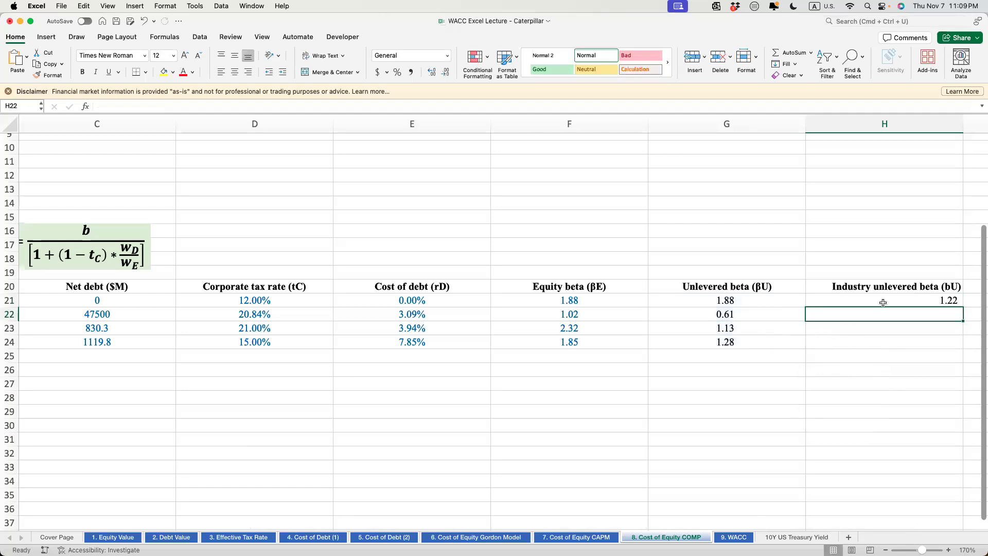
Step: Compare the industry unlevered beta in H21 with the peers' net debt in C21:C24 and unlevered betas in G21:G24
left_click(875, 303)
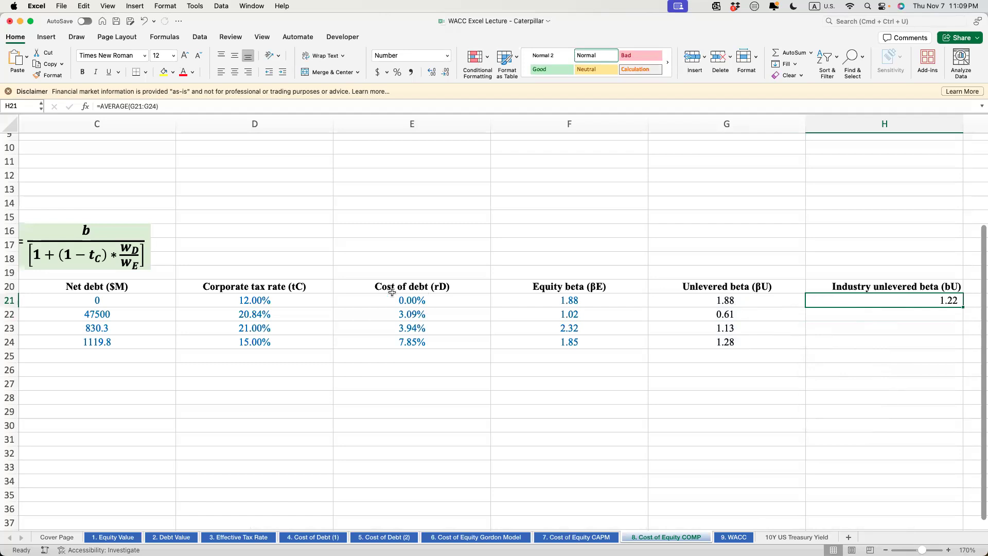
left_click_drag(120, 297, 122, 344)
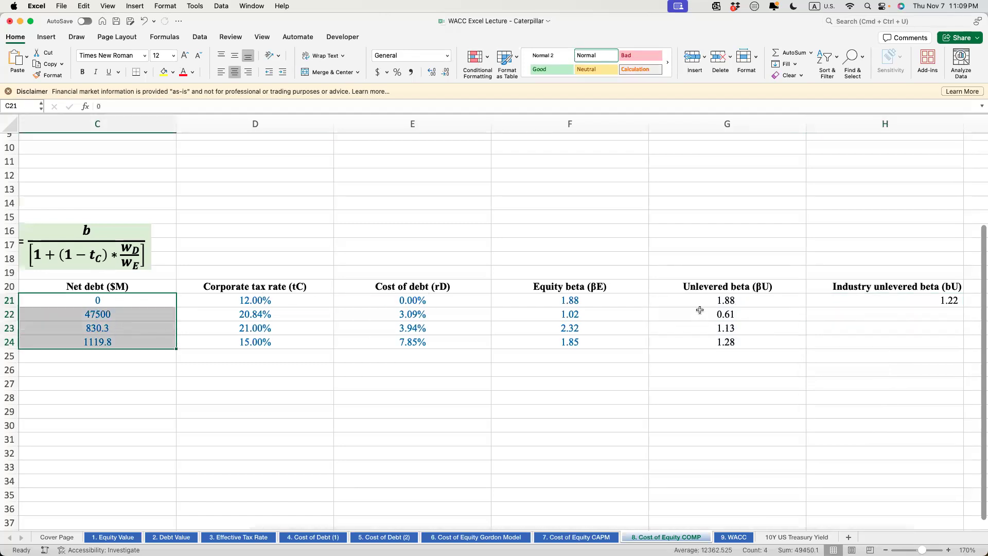
left_click_drag(701, 303, 703, 342)
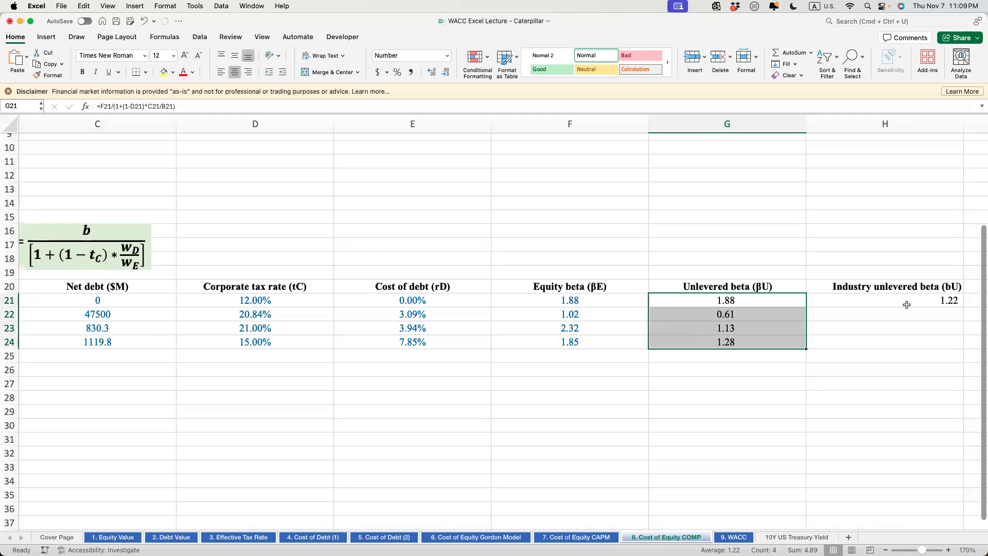
scroll(907, 305, "right", 1)
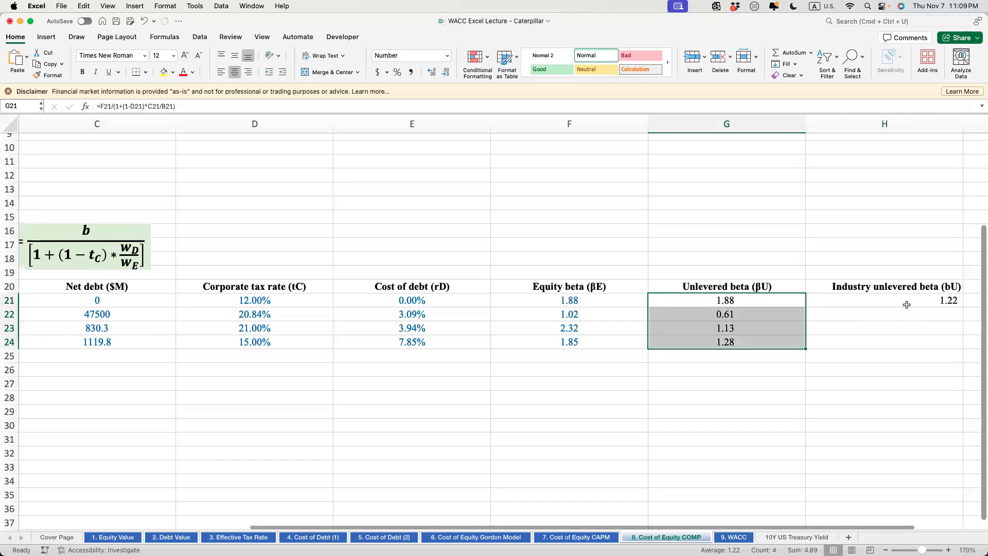
scroll(907, 304, "right", 1)
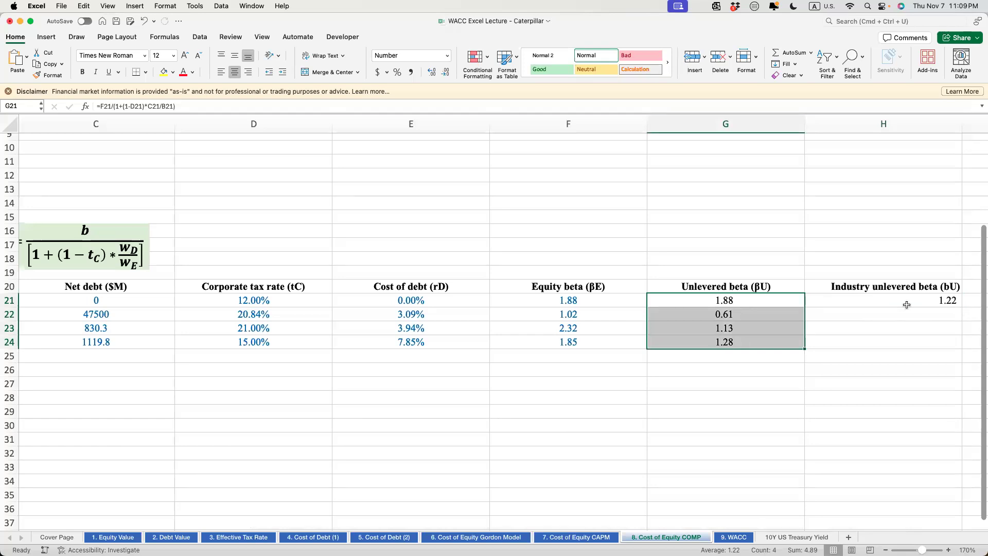
scroll(384, 388, "left", 6)
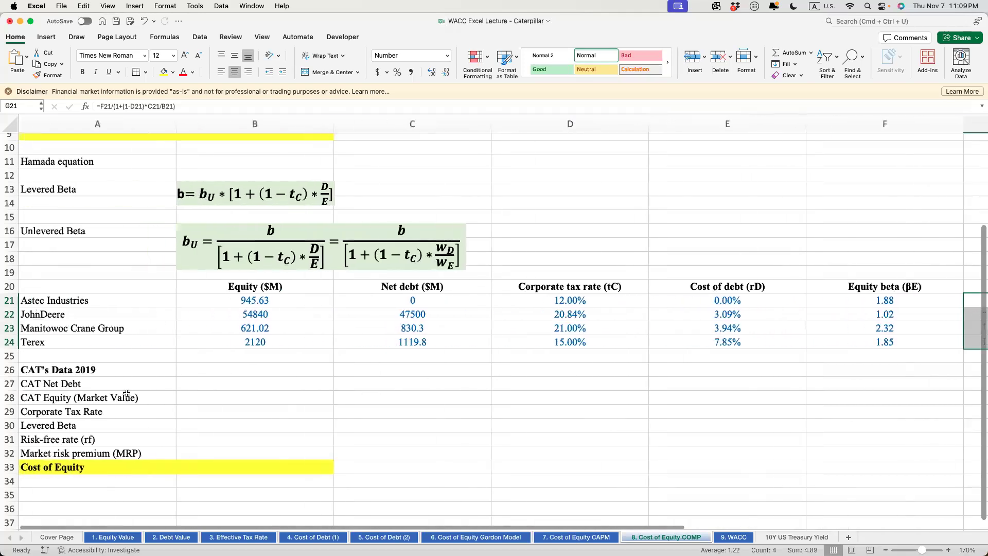
Step: Review CAT's net debt row and the levered beta formula, matching its unlevered beta term to the industry average in H21
left_click(52, 382)
left_click(223, 383)
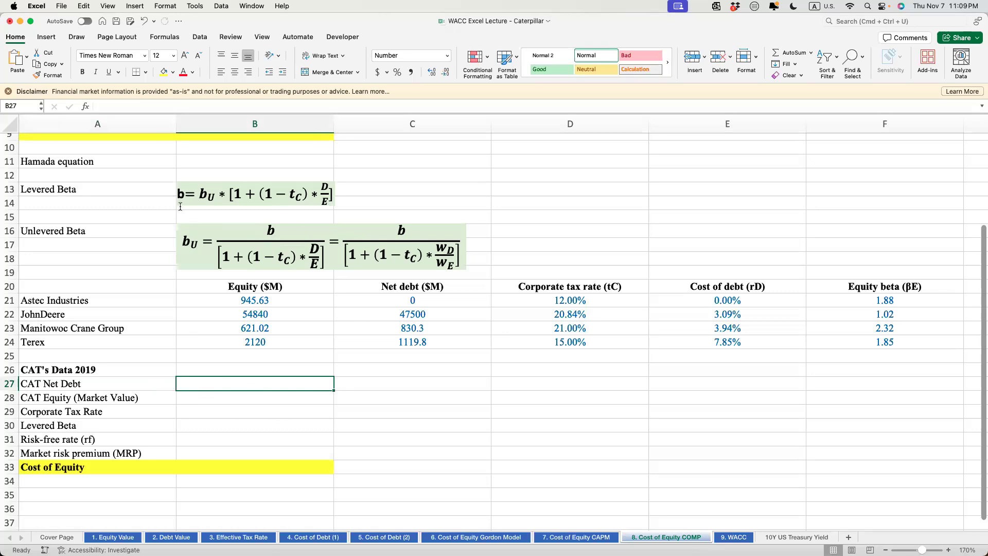
left_click(191, 193)
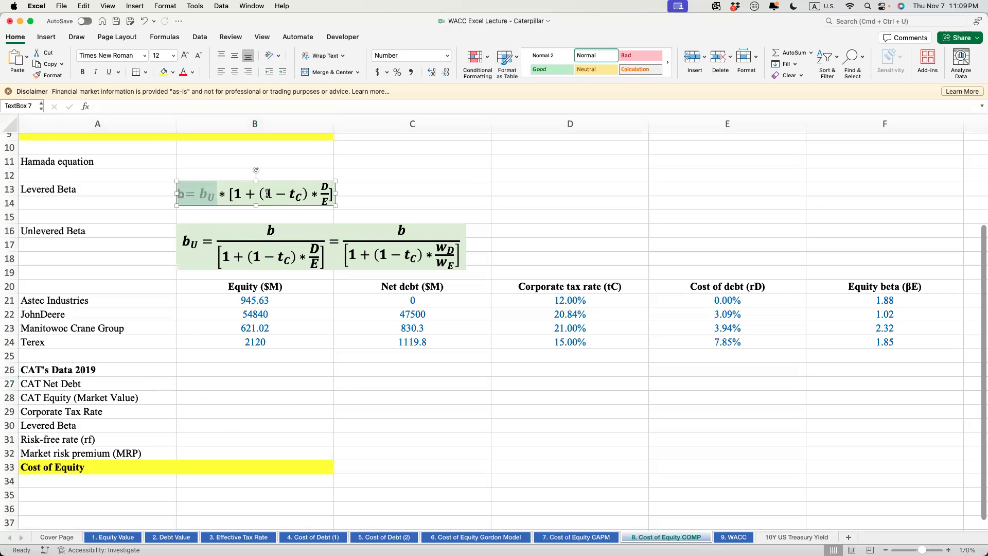
double_click(203, 193)
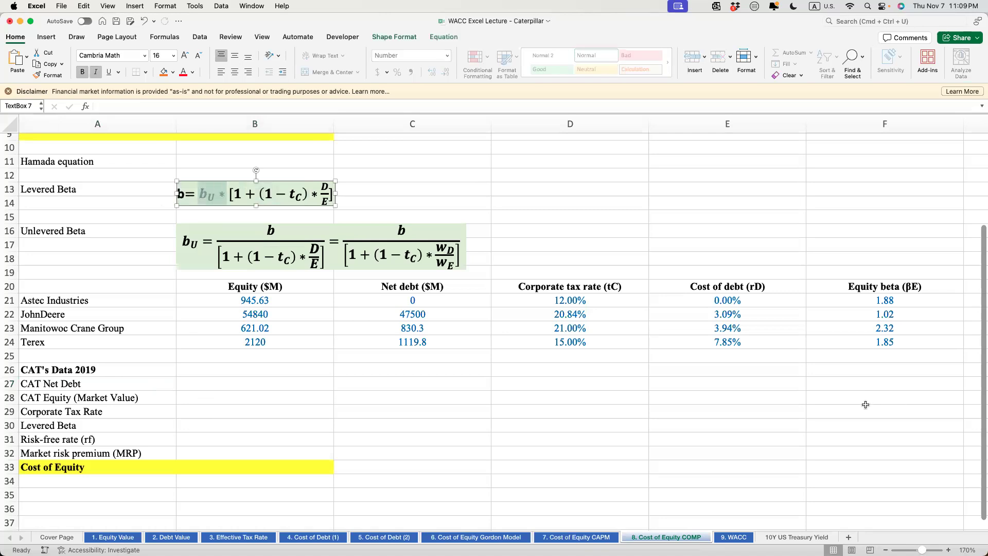
scroll(864, 403, "right", 5)
left_click(889, 301)
scroll(655, 389, "left", 4)
scroll(654, 389, "left", 1)
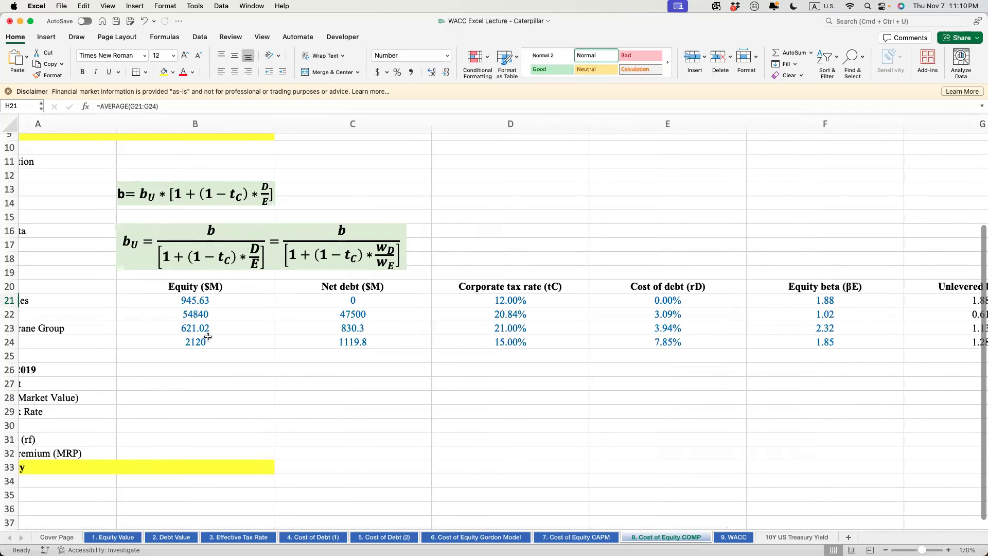
scroll(211, 338, "left", 3)
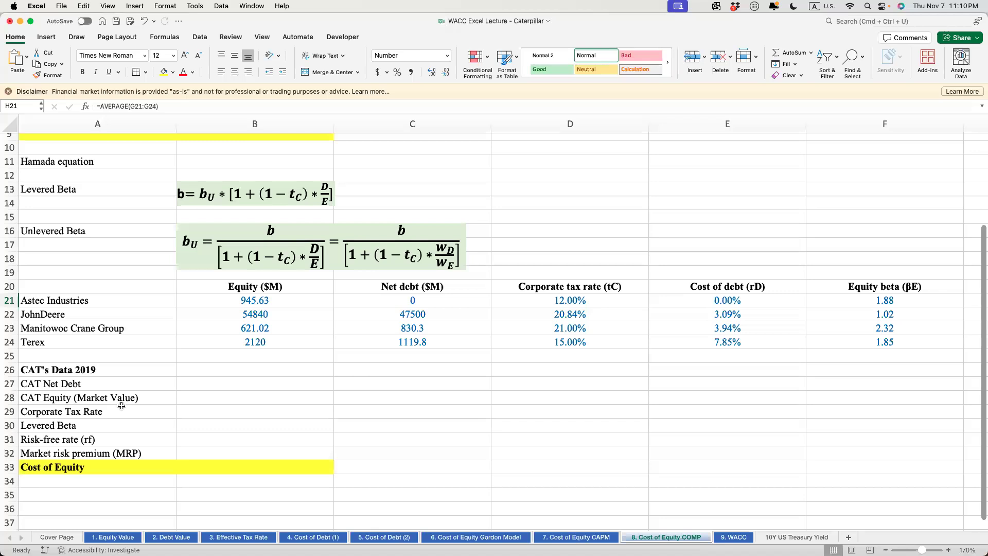
Step: Link CAT Net Debt in B27 to Total Net Debt in cell B46 of the 2. Debt Value sheet
left_click(244, 384)
type("=")
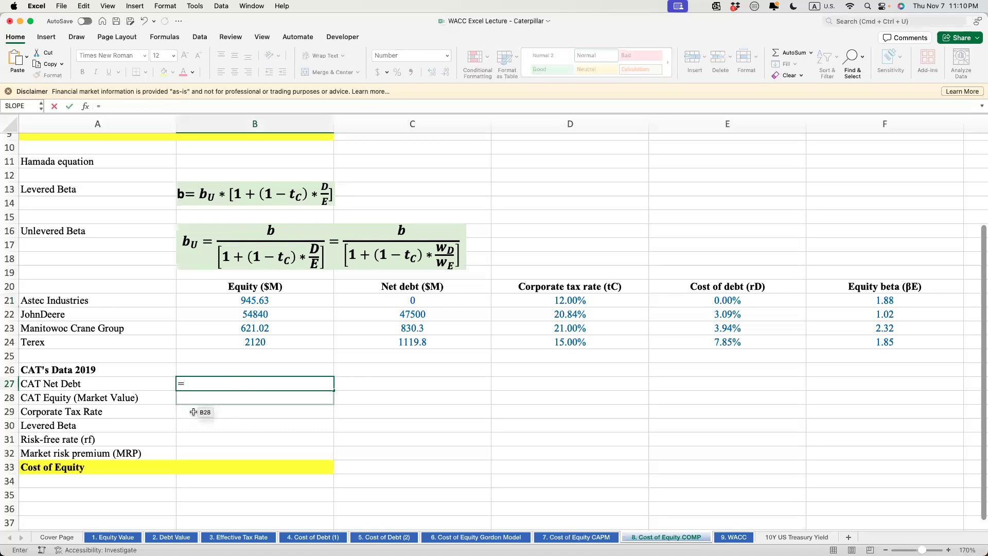
left_click(157, 538)
scroll(308, 458, "down", 2)
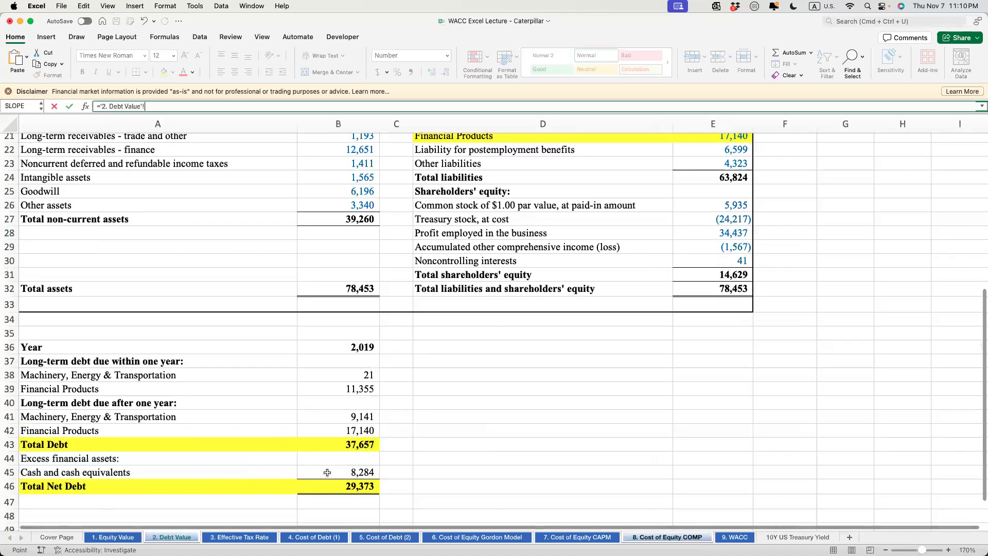
left_click(327, 472)
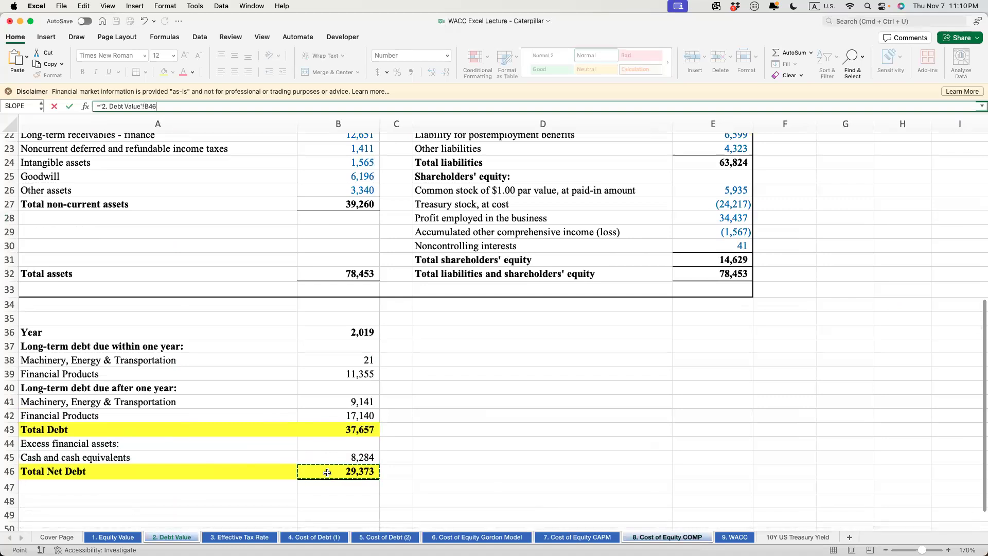
key("Return")
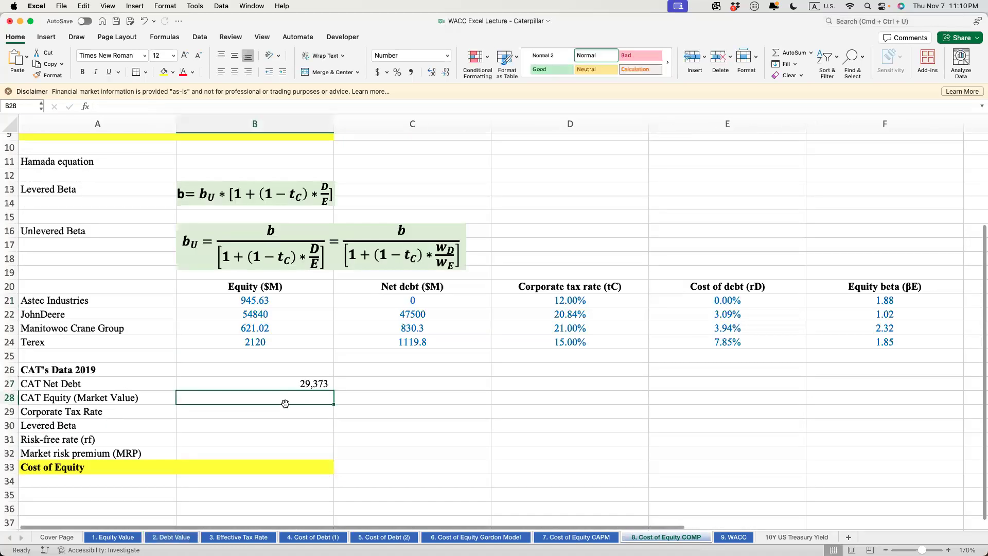
Step: Link CAT Equity (Market Value) in B28 to the equity market value on the 1. Equity Value sheet
type("=")
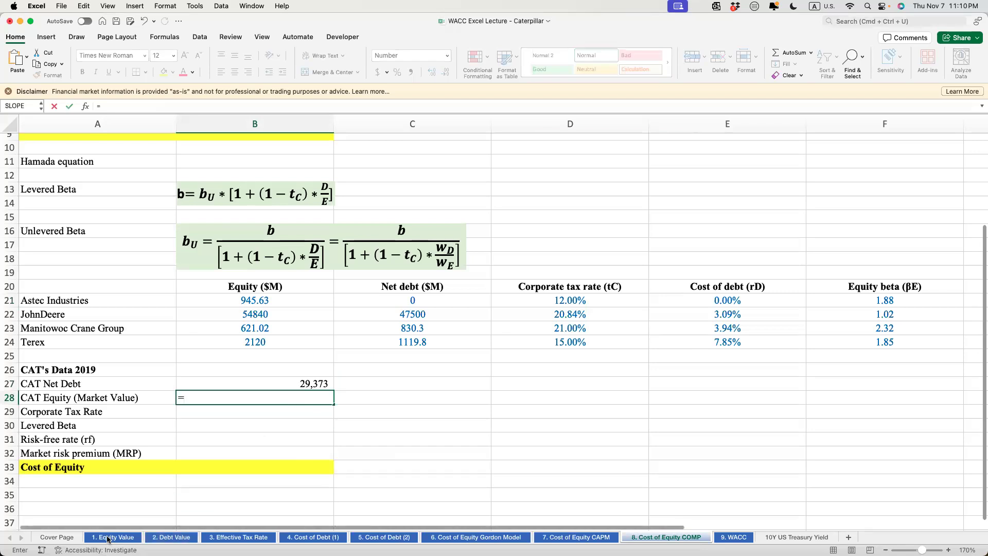
left_click(113, 537)
left_click_drag(258, 215, 257, 214)
key("Return")
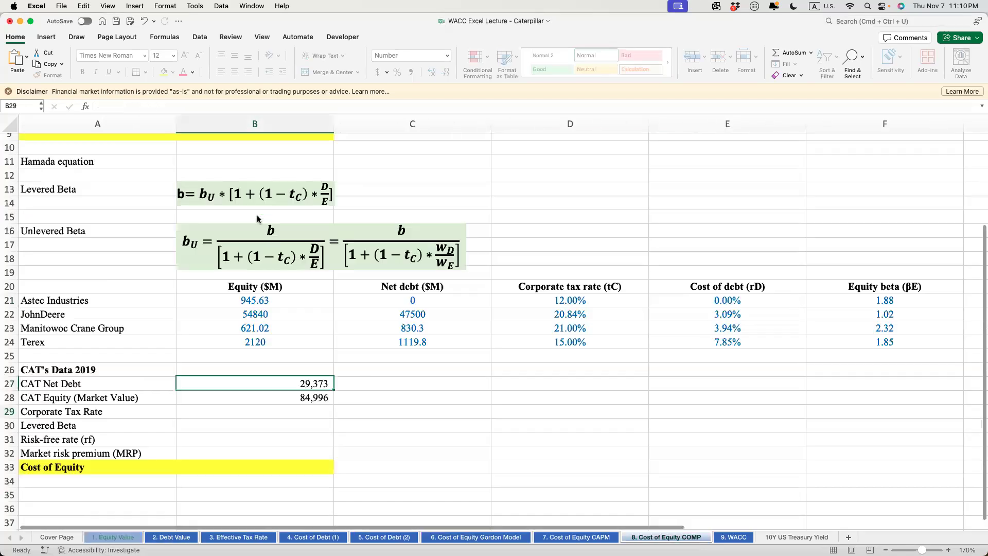
Step: Link the Corporate Tax Rate in B29 to the tax rate in cell B7 of the 3. Effective Tax Rate sheet
type("=")
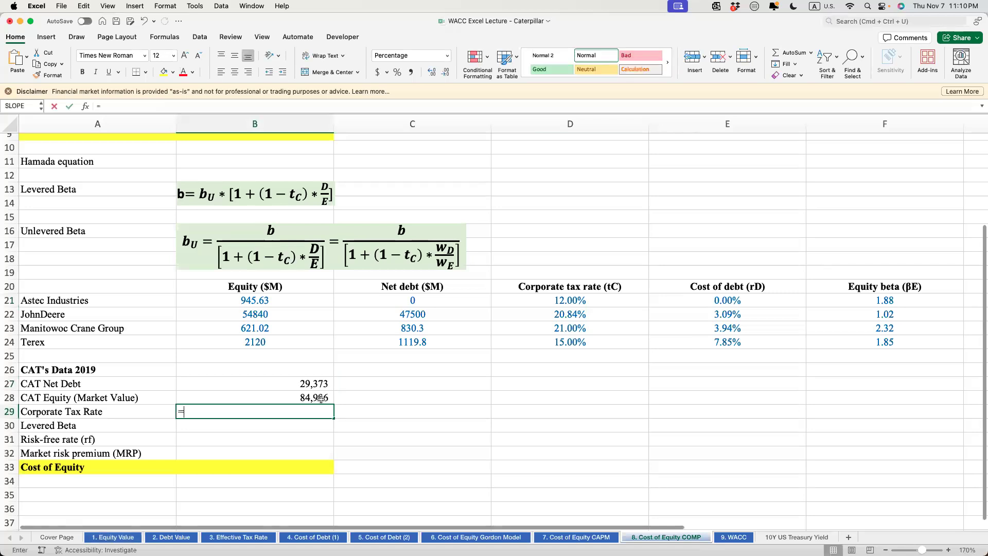
left_click(251, 538)
left_click(232, 218)
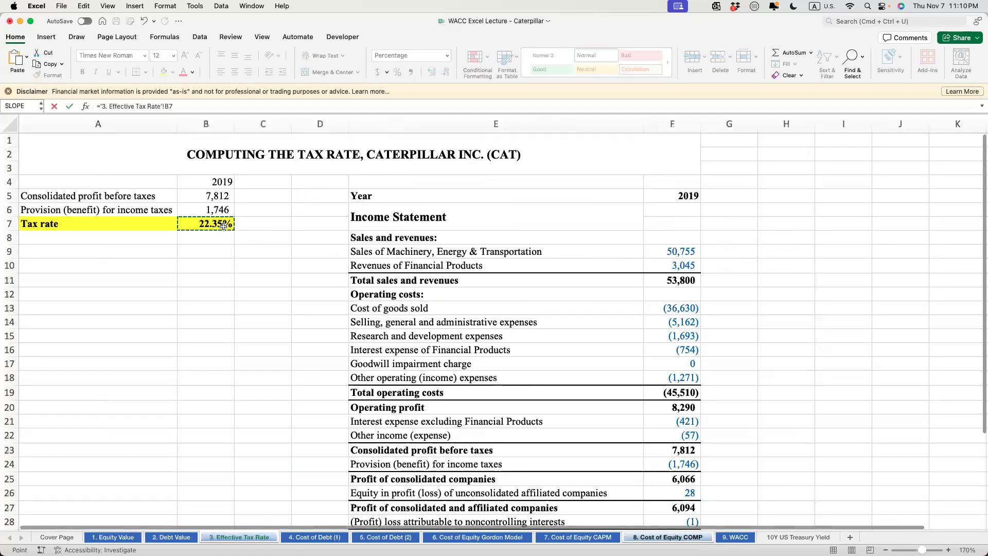
key("Return")
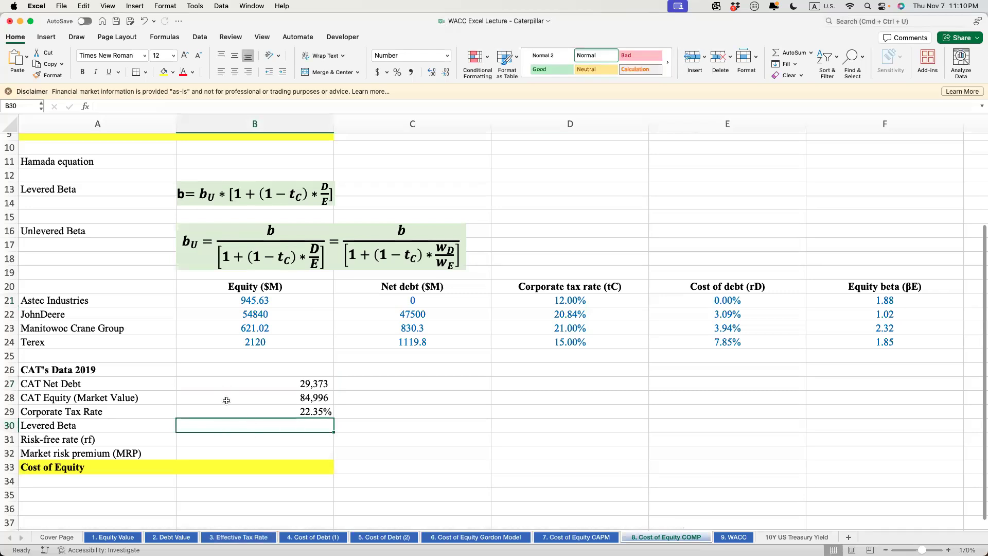
Step: Calculate CAT's levered beta in B30 with the Hamada formula =H21*(1+(1-B29)*B27/B28)
type("=")
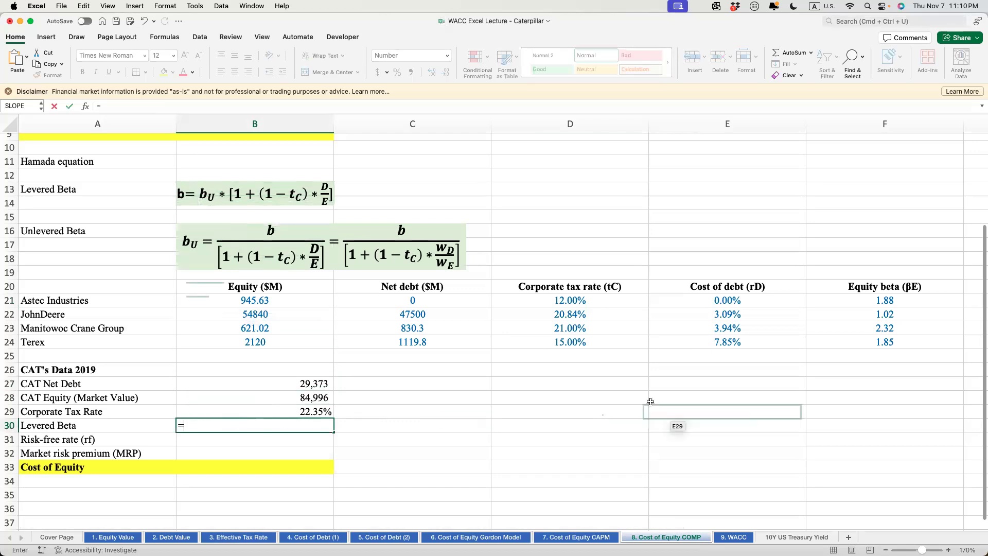
scroll(651, 400, "right", 6)
left_click(709, 314)
left_click(867, 300)
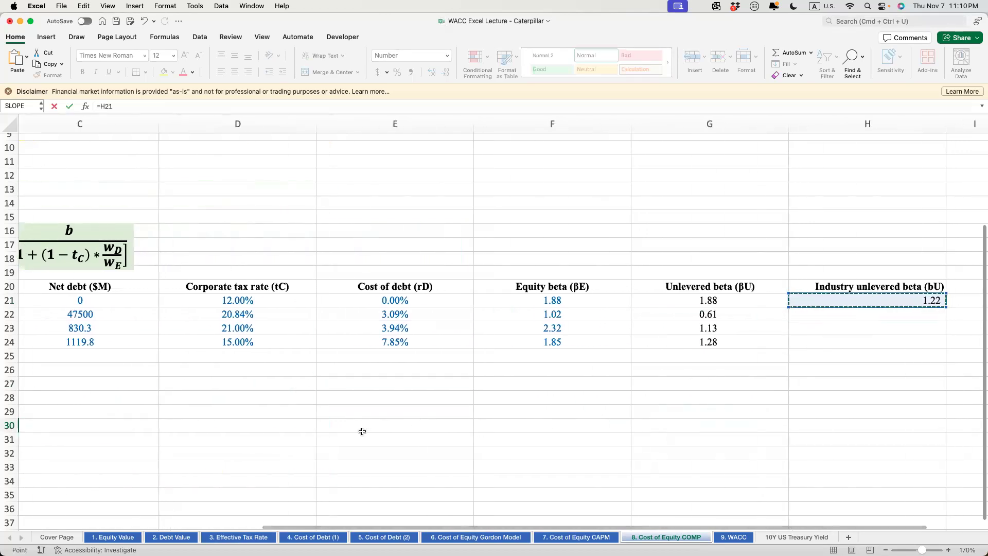
scroll(363, 431, "left", 6)
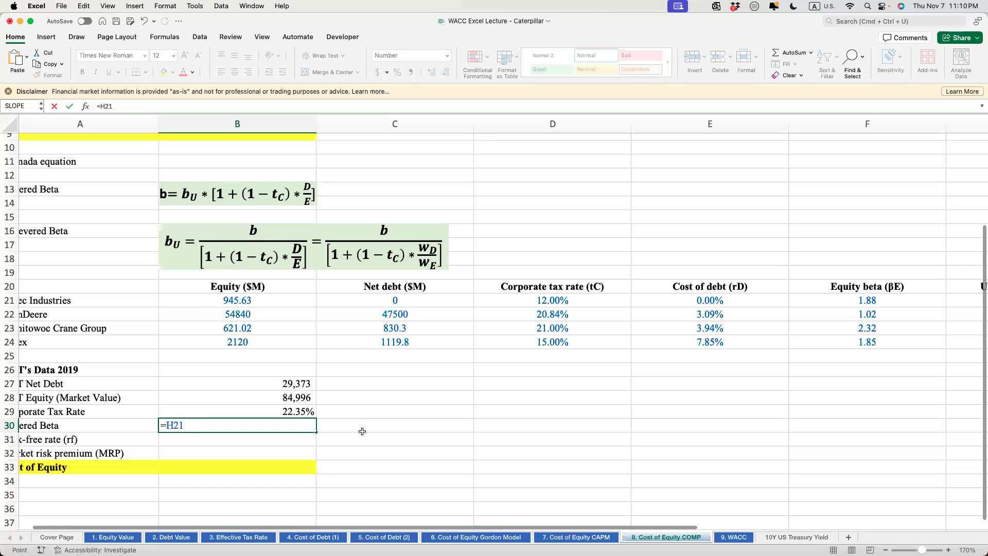
type("*(1+(")
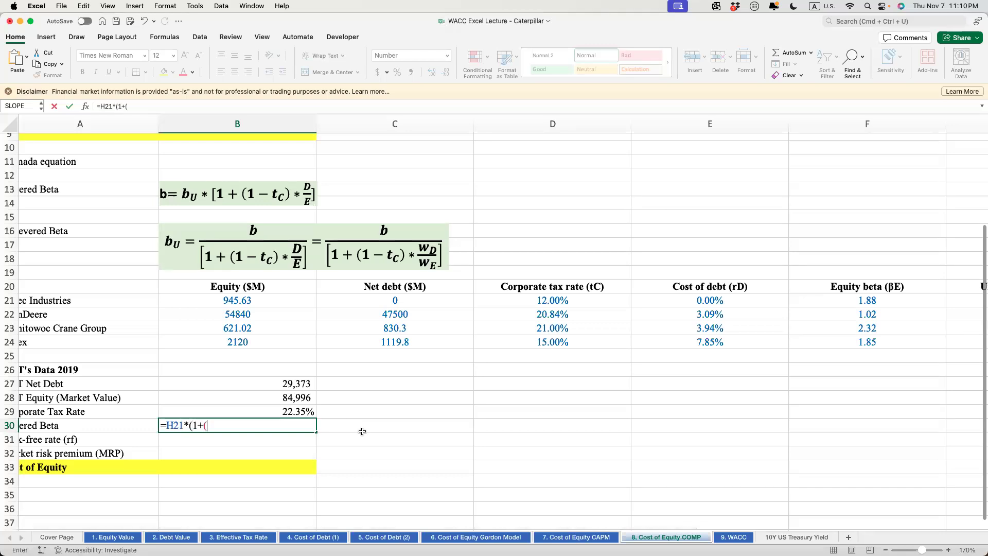
type("1-")
left_click(293, 413)
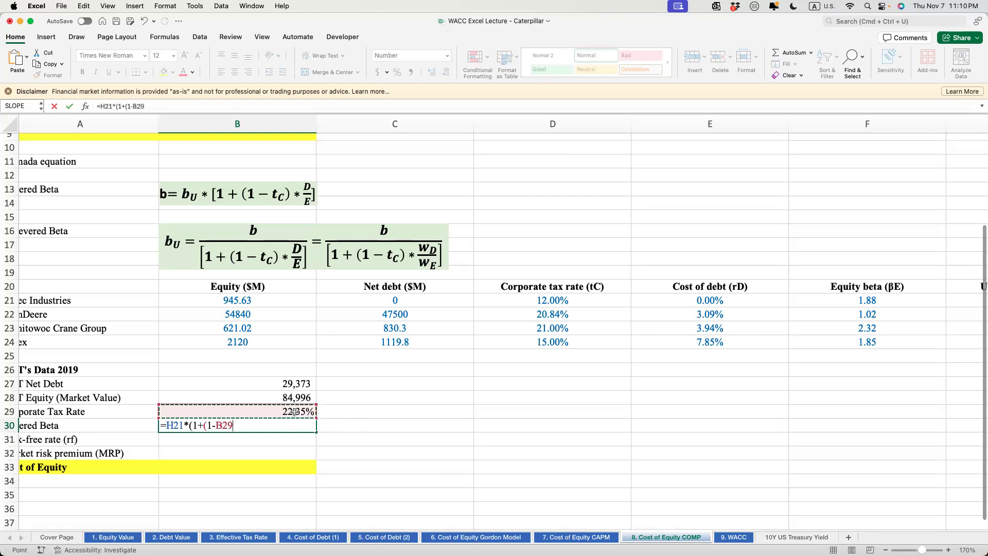
type(")")
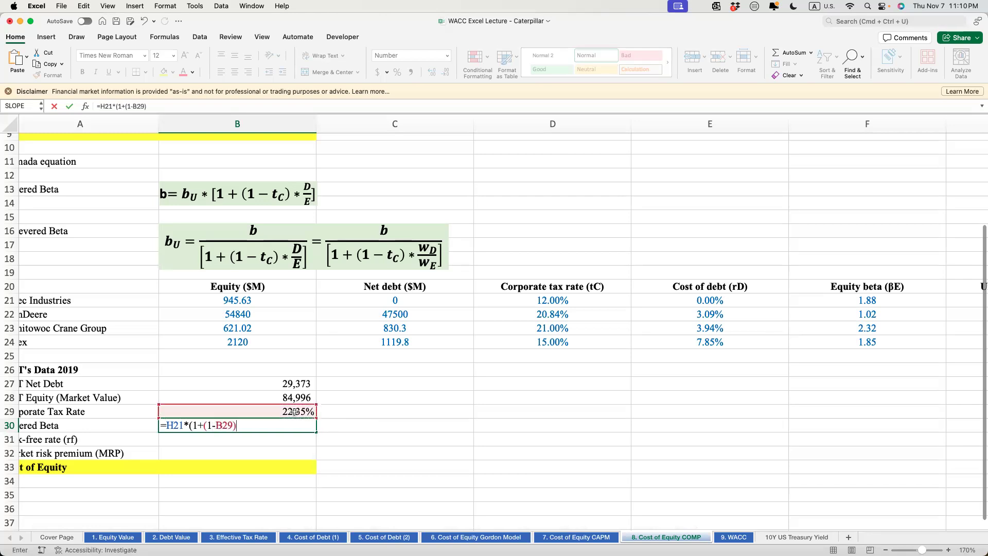
type("*")
left_click(285, 385)
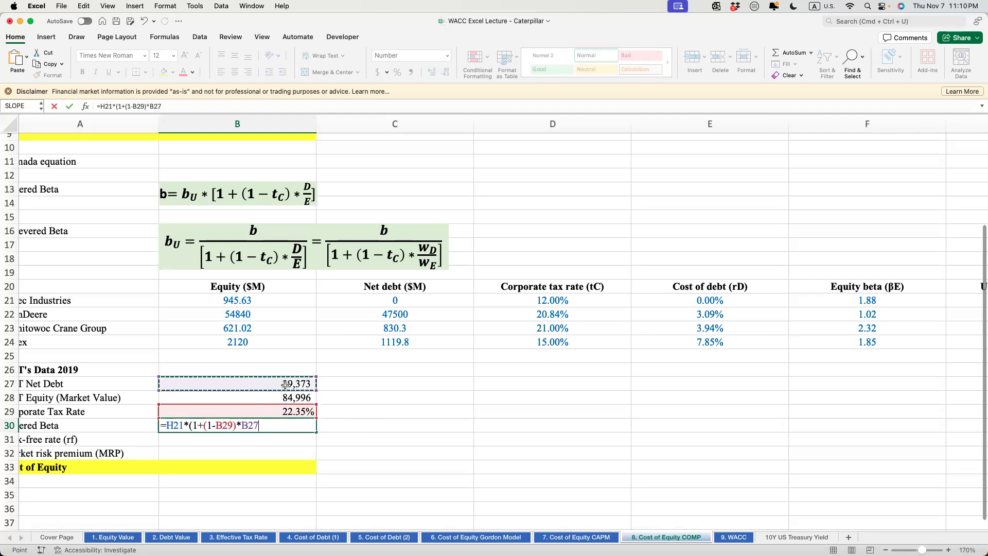
type("/")
key("Up")
key("Up")
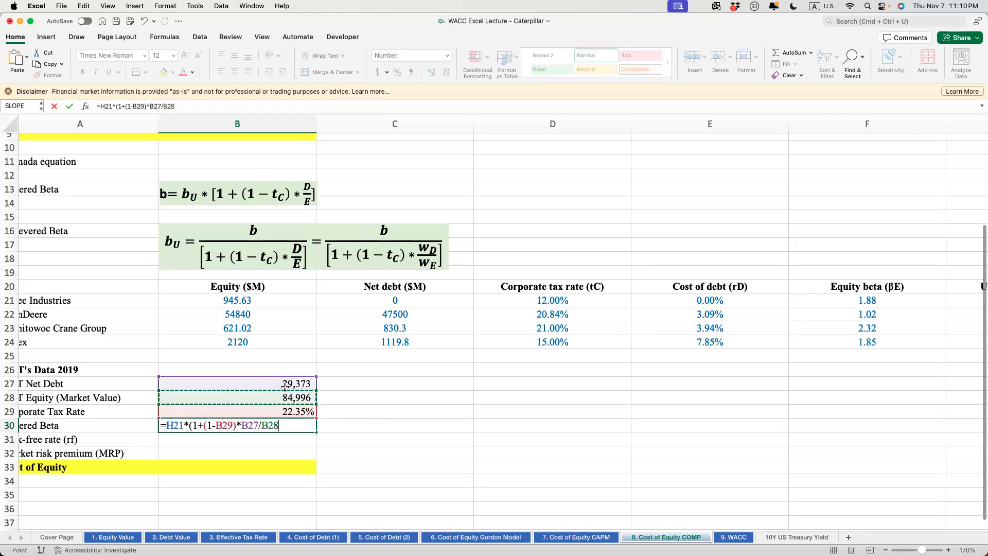
type(")")
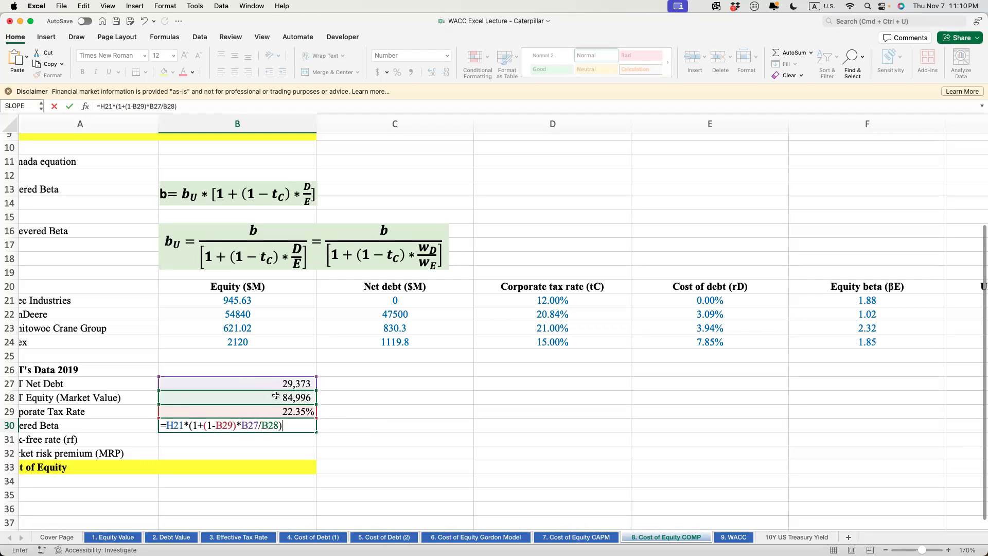
key("Return")
Step: Compare CAT's levered beta in B30 with the industry unlevered beta in H21
scroll(261, 444, "right", 2)
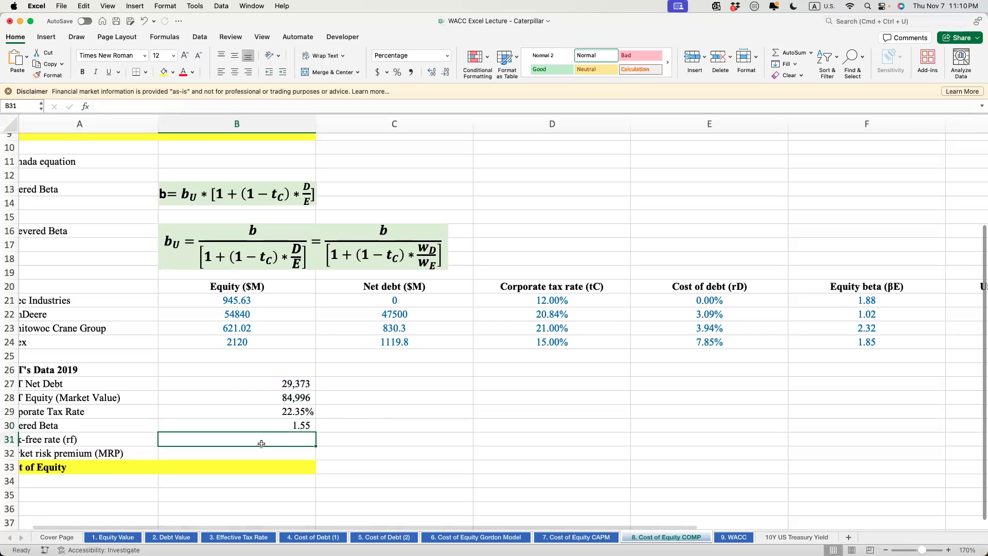
scroll(261, 444, "left", 3)
left_click(258, 428)
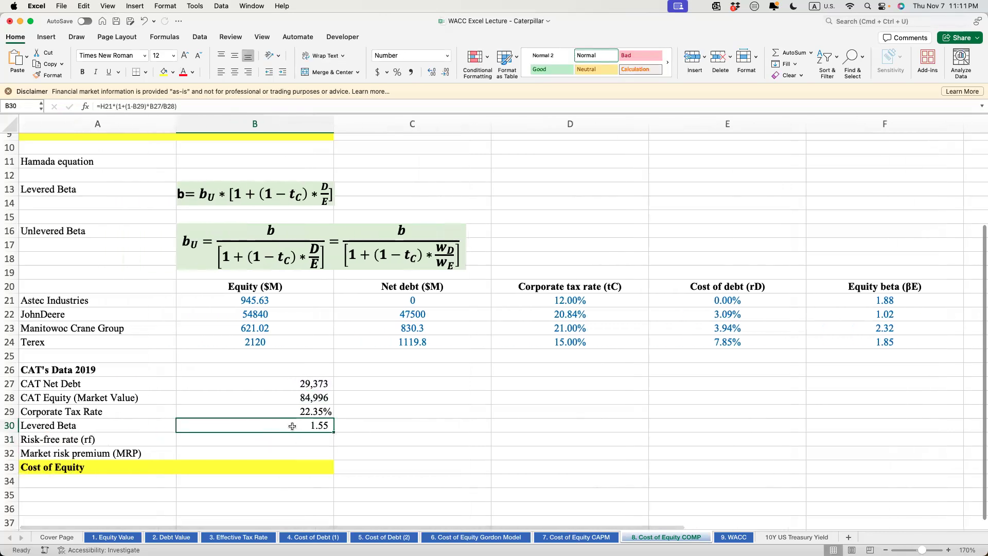
scroll(843, 457, "right", 5)
left_click(870, 303)
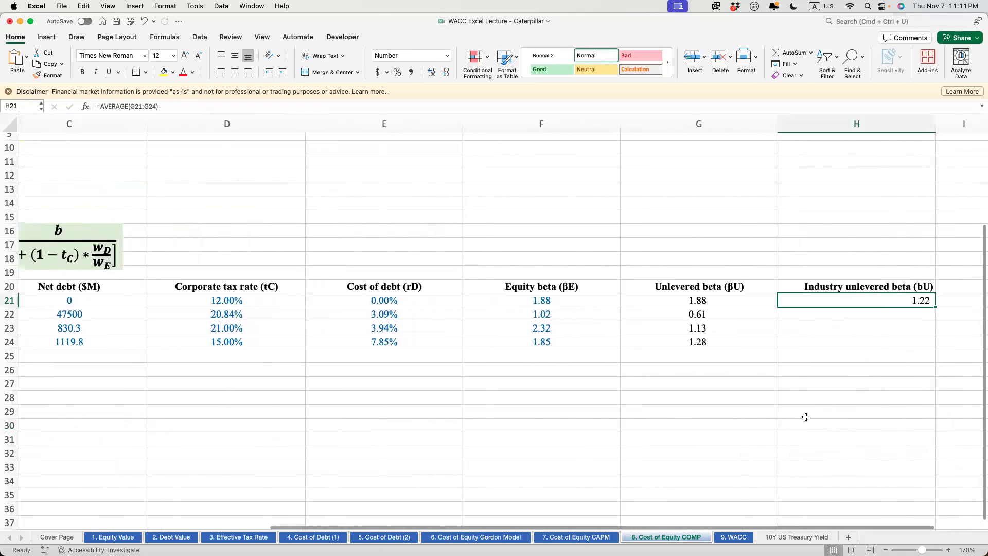
Step: Review the levered beta formula in B30 alongside the average unlevered beta it draws from in H21
scroll(431, 451, "left", 6)
scroll(177, 426, "left", 3)
scroll(172, 419, "left", 3)
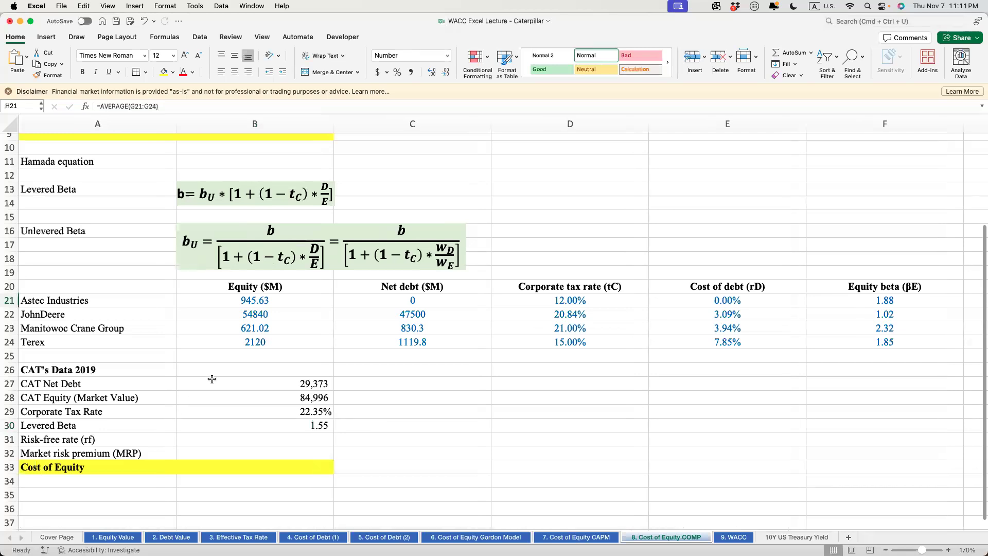
left_click(214, 420)
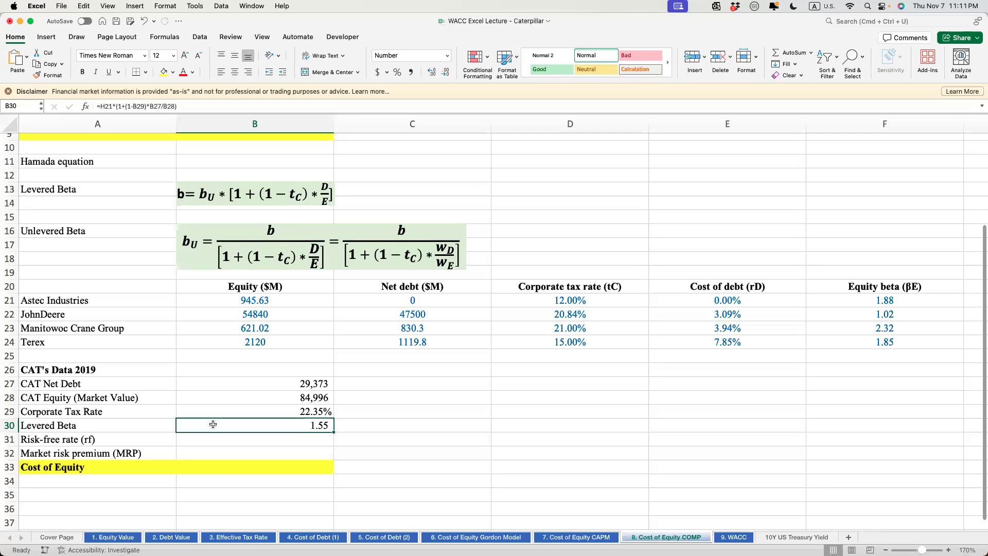
scroll(591, 435, "right", 6)
left_click(909, 300)
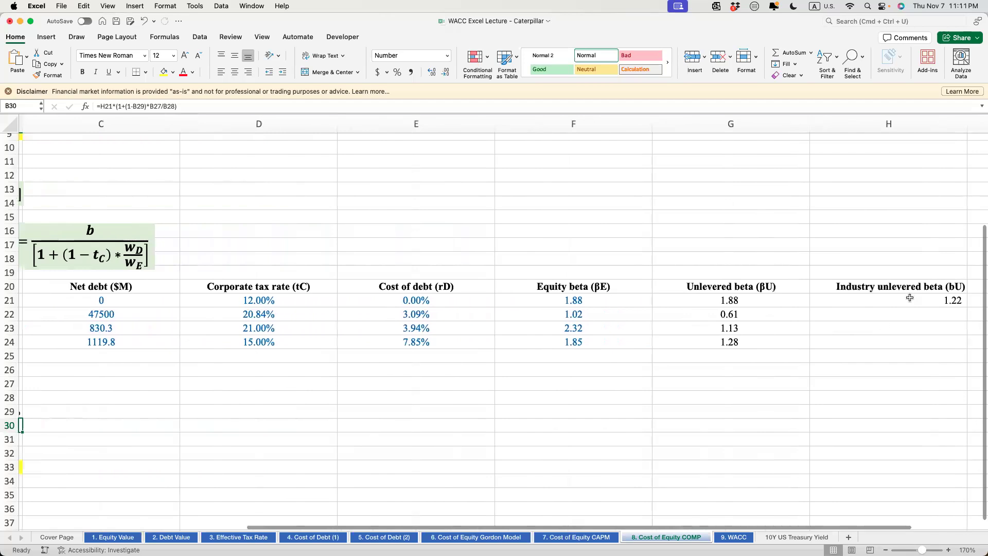
scroll(193, 427, "left", 4)
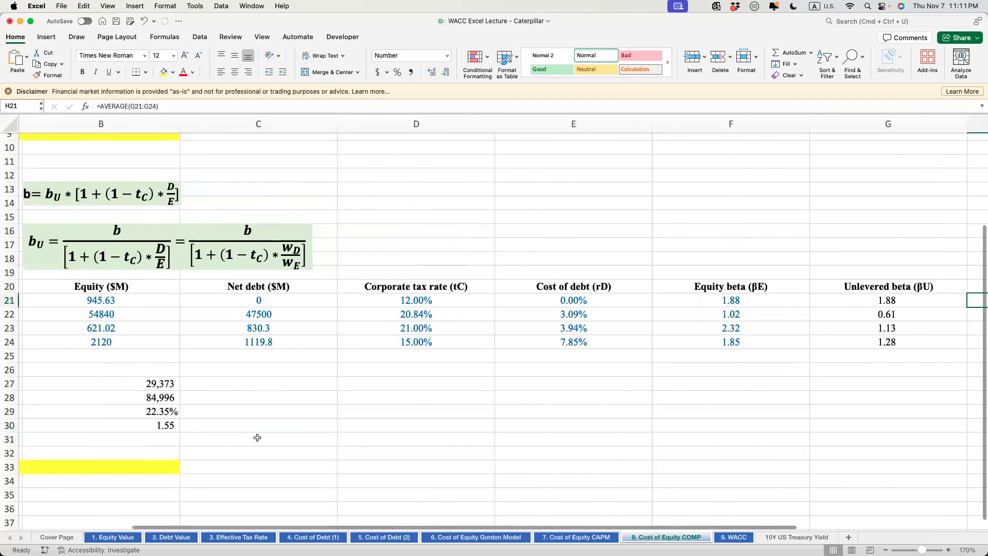
Step: Link CAT's Risk-free rate (rf) in B31 to the risk-free rate in B5 of the same sheet
scroll(201, 433, "left", 4)
left_click(240, 437)
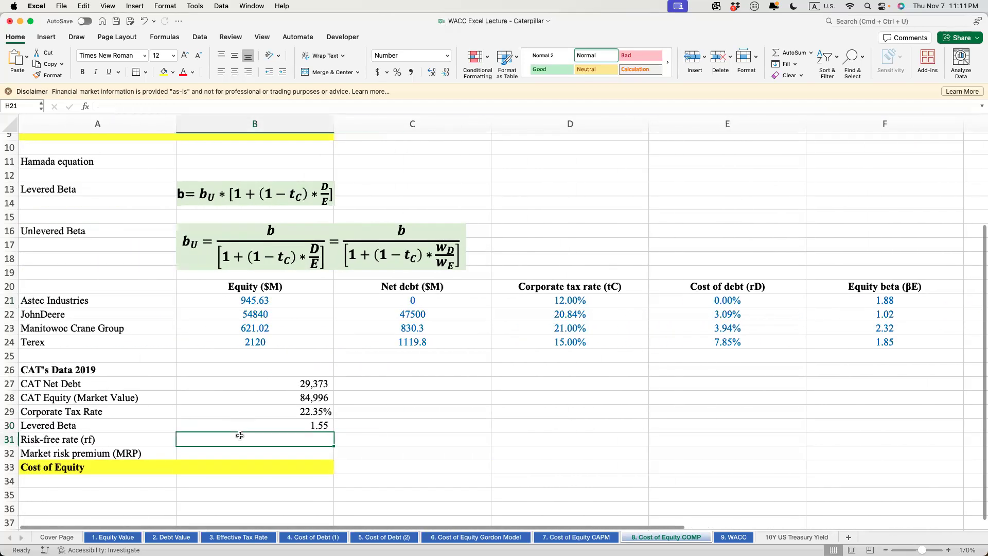
scroll(337, 403, "up", 5)
type("=")
left_click(301, 186)
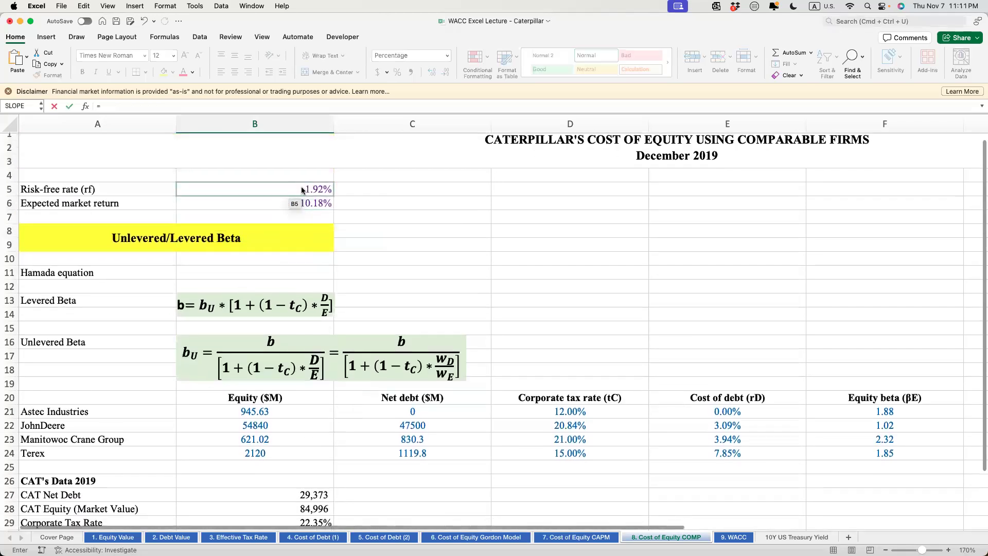
key("Return")
scroll(311, 483, "down", 3)
type("=")
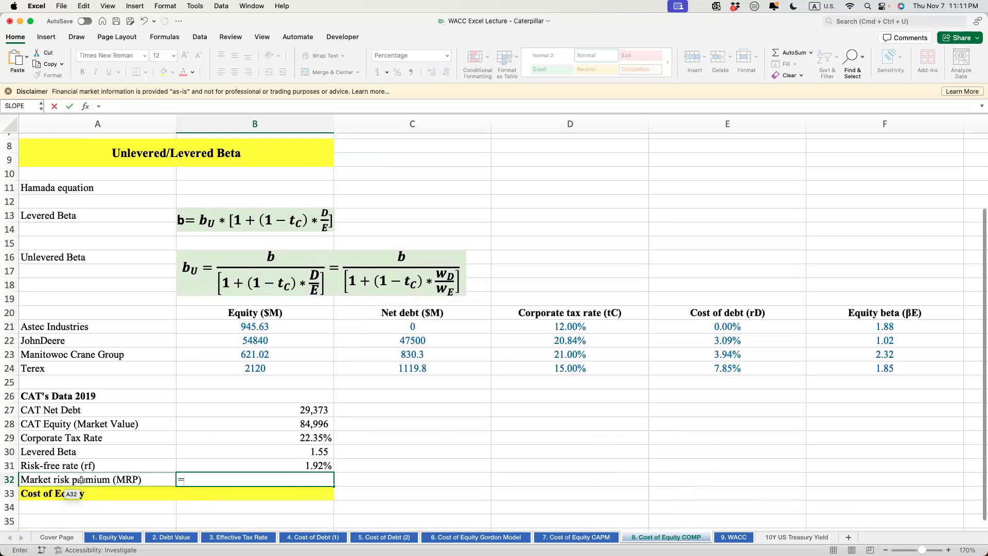
left_click(81, 480)
key("Escape")
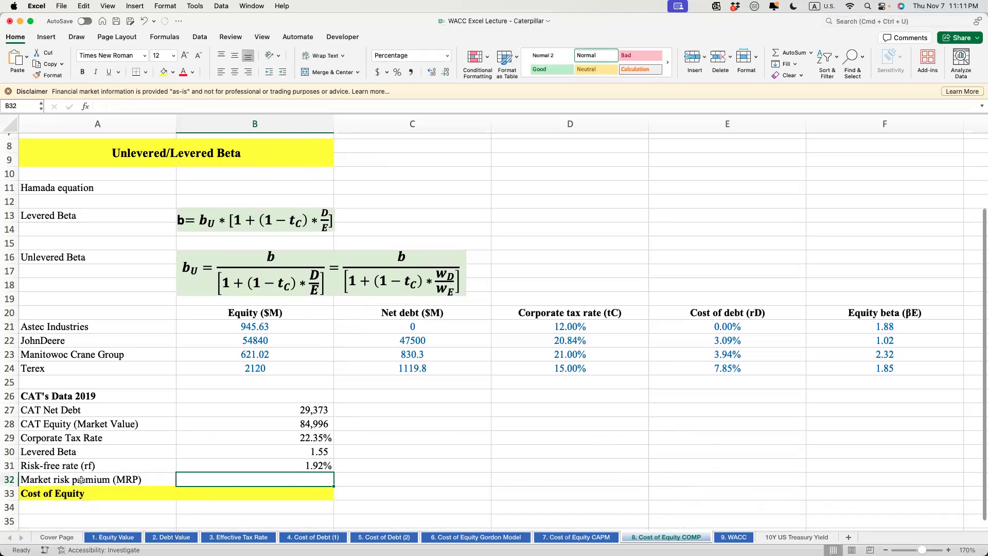
scroll(272, 166, "up", 3)
scroll(242, 325, "down", 5)
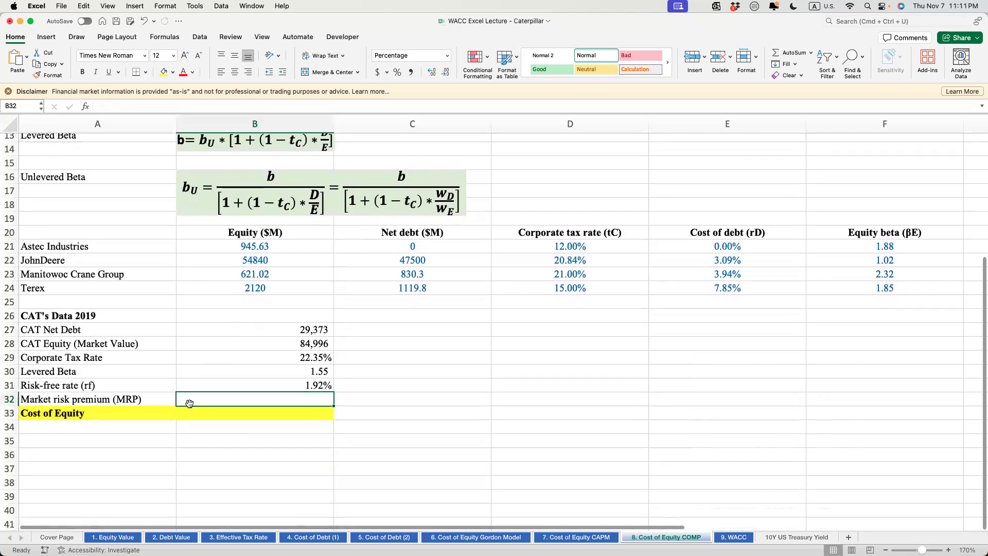
Step: Change the label in A32 to "Market return"
double_click(78, 399)
left_click_drag(147, 400, 54, 401)
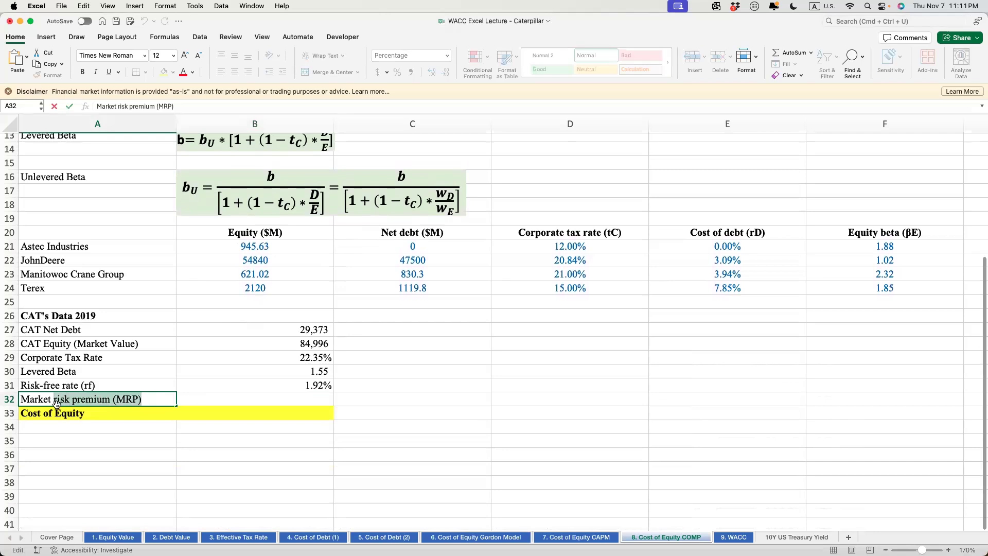
type("return")
key("Return")
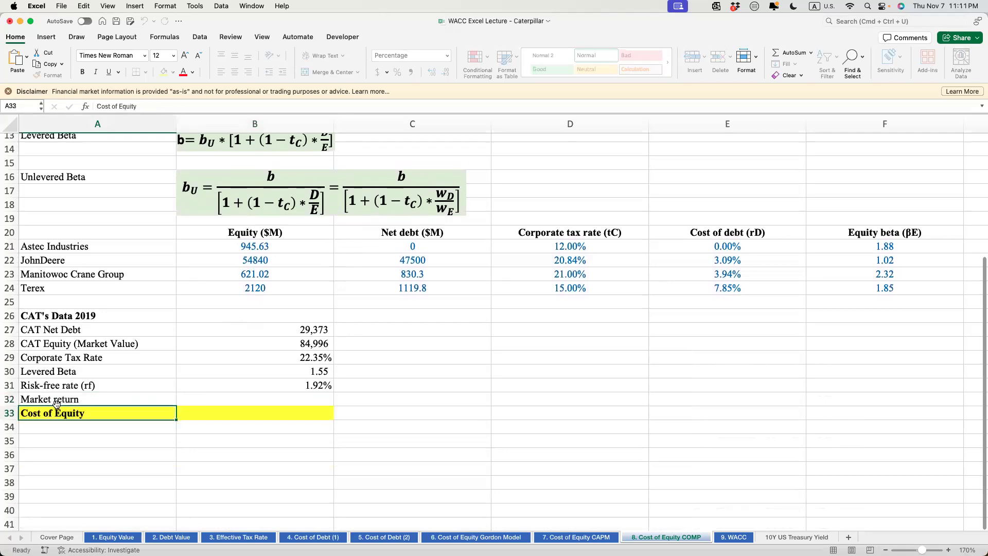
Step: Link the Market return in B32 to the expected market return in B6
left_click(319, 395)
type("=")
scroll(359, 338, "up", 3)
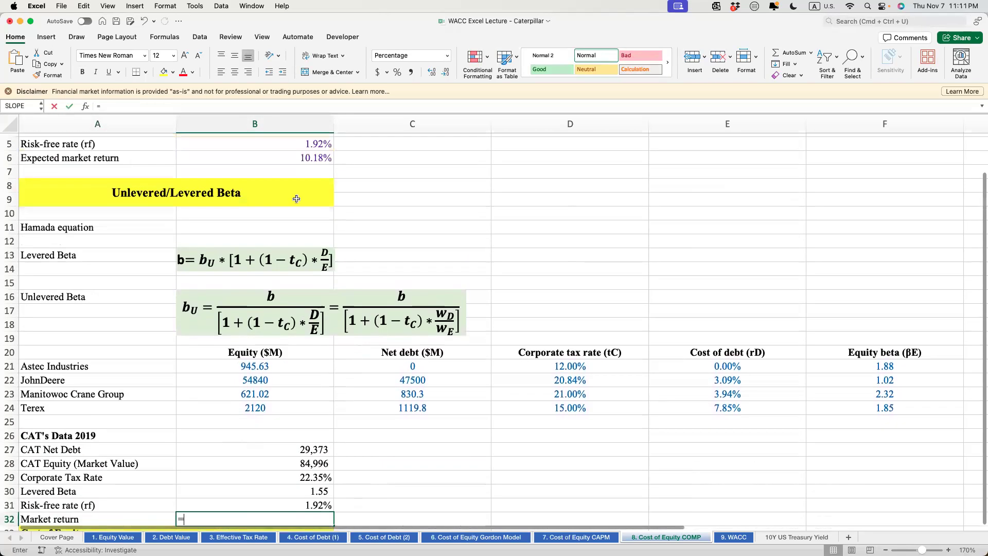
left_click(300, 157)
key("Return")
scroll(308, 400, "down", 4)
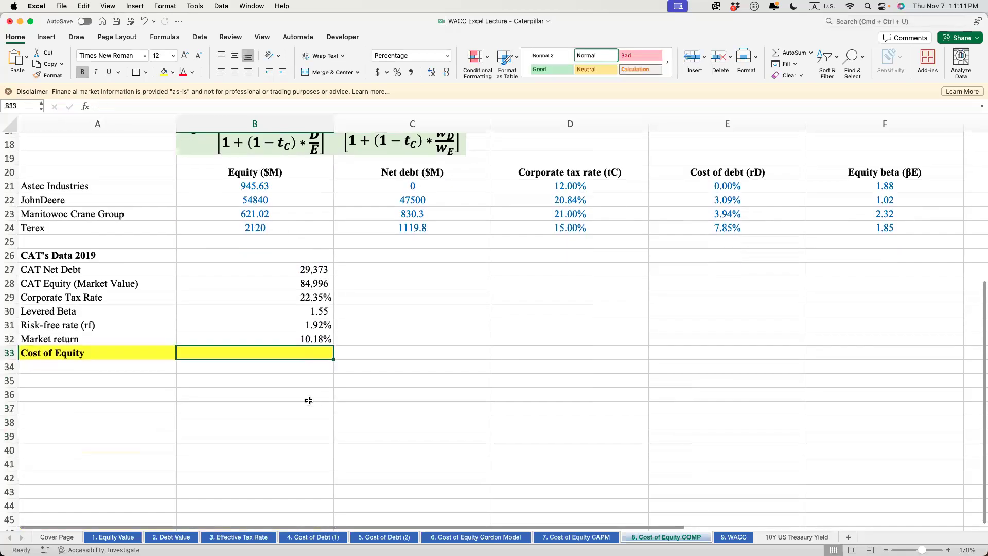
type("=")
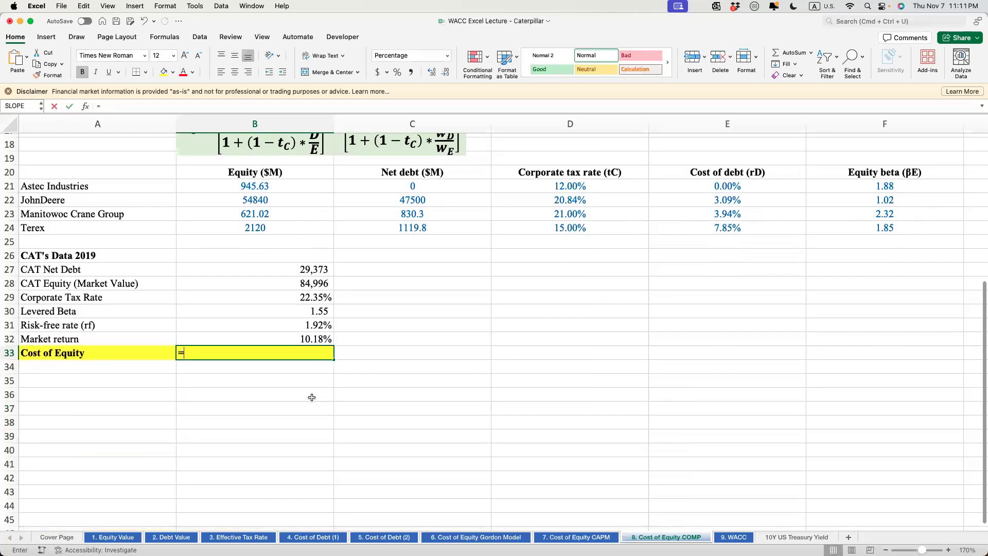
left_click(302, 386)
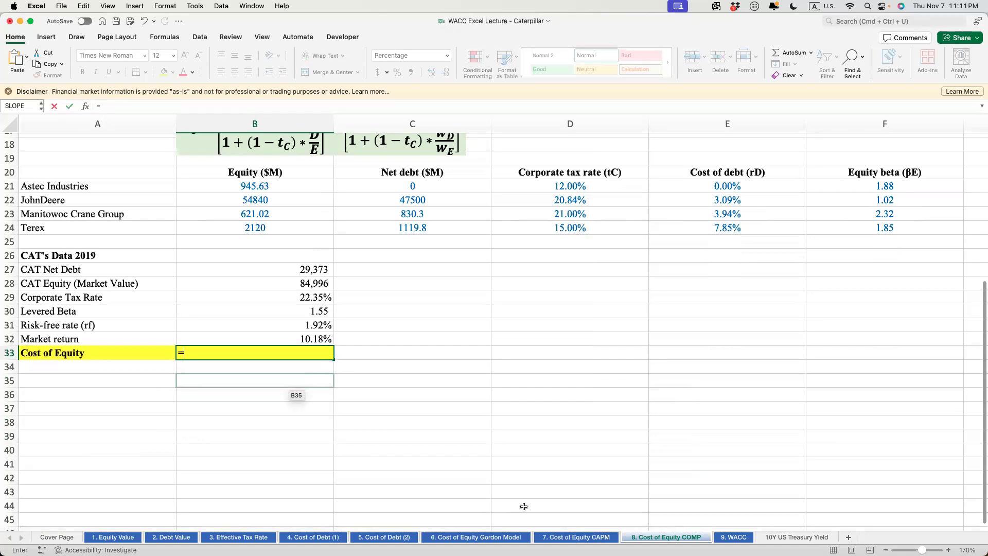
key("Escape")
Step: Review the Security Market Line formula for the cost of equity on the 7. Cost of Equity CAPM sheet
left_click(587, 539)
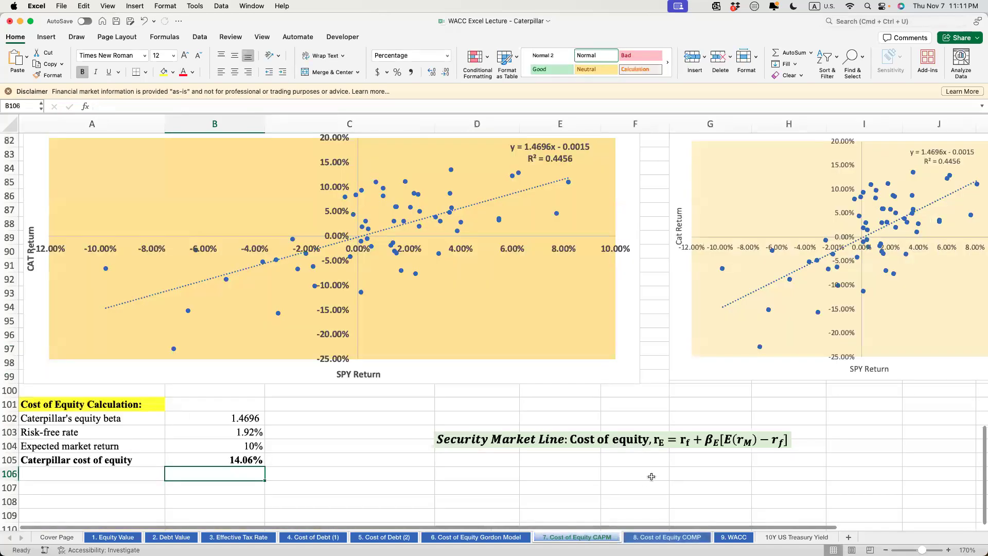
left_click(682, 441)
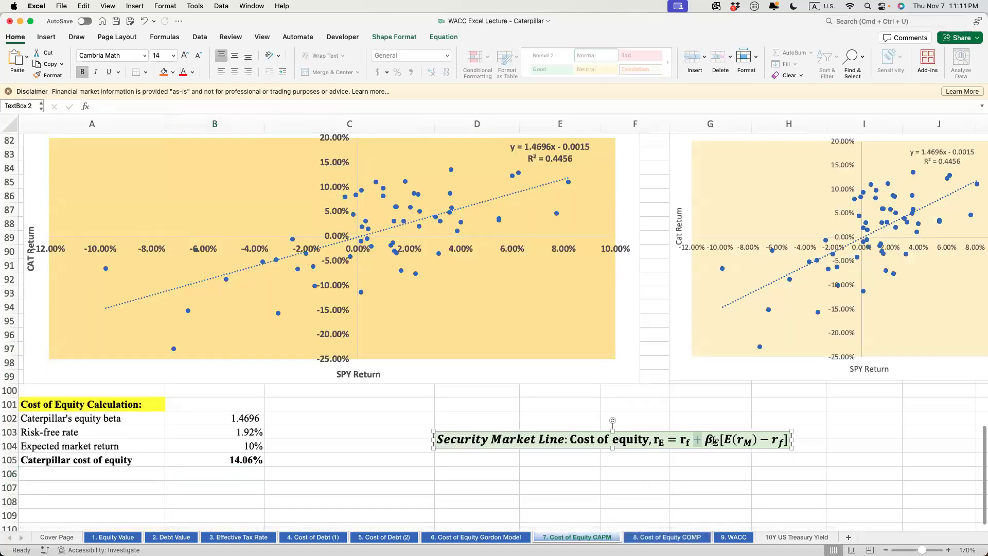
left_click(716, 441)
type("E")
left_click_drag(724, 441, 782, 442)
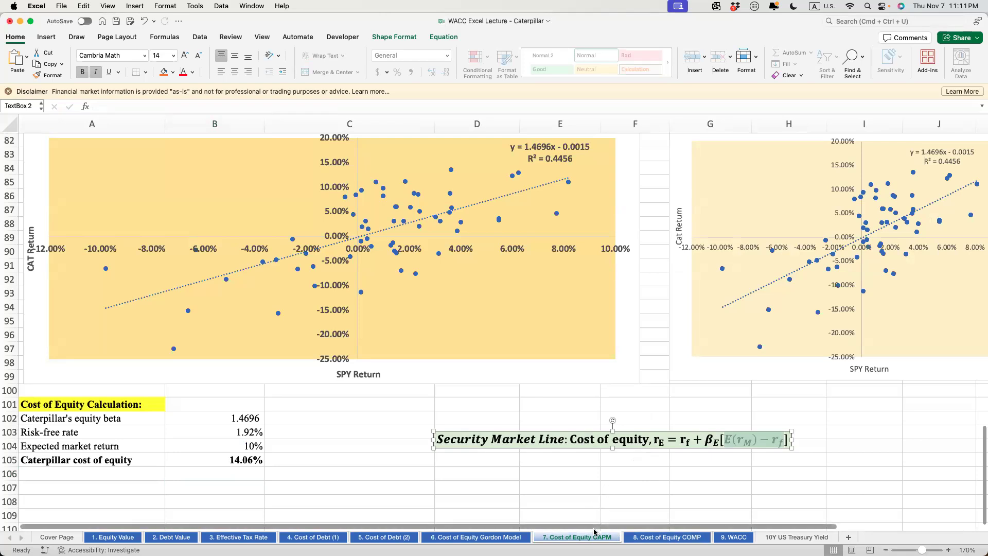
Step: Calculate the Cost of Equity in B33 of the 8. Cost of Equity COMP sheet with the formula =B31+B30*(B32-B31)
left_click(642, 535)
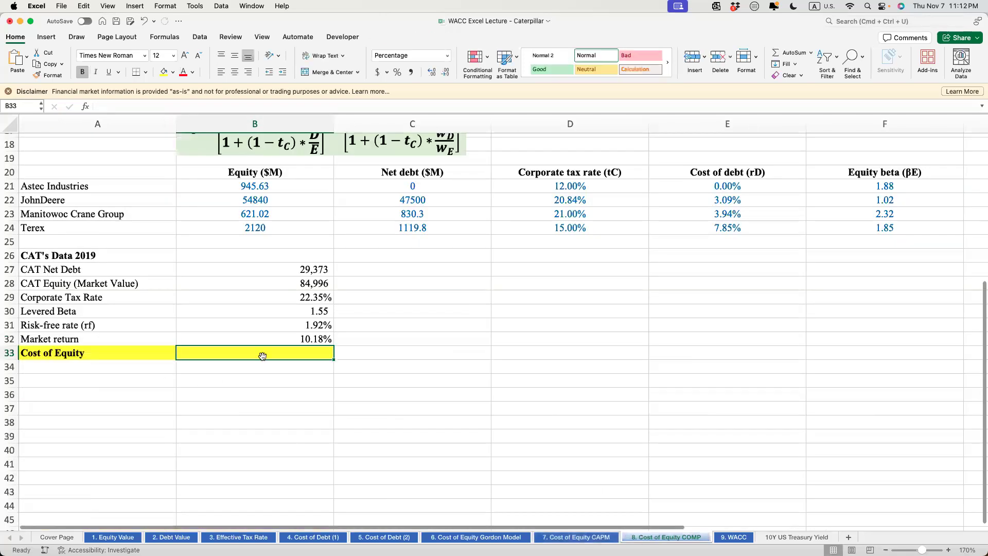
left_click(277, 395)
left_click(282, 354)
type("=")
left_click(283, 327)
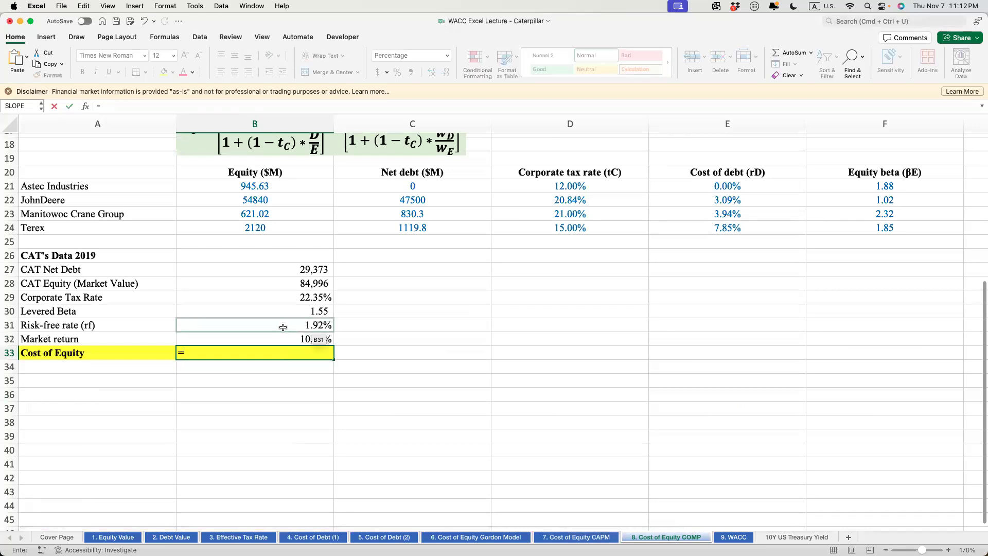
type("+")
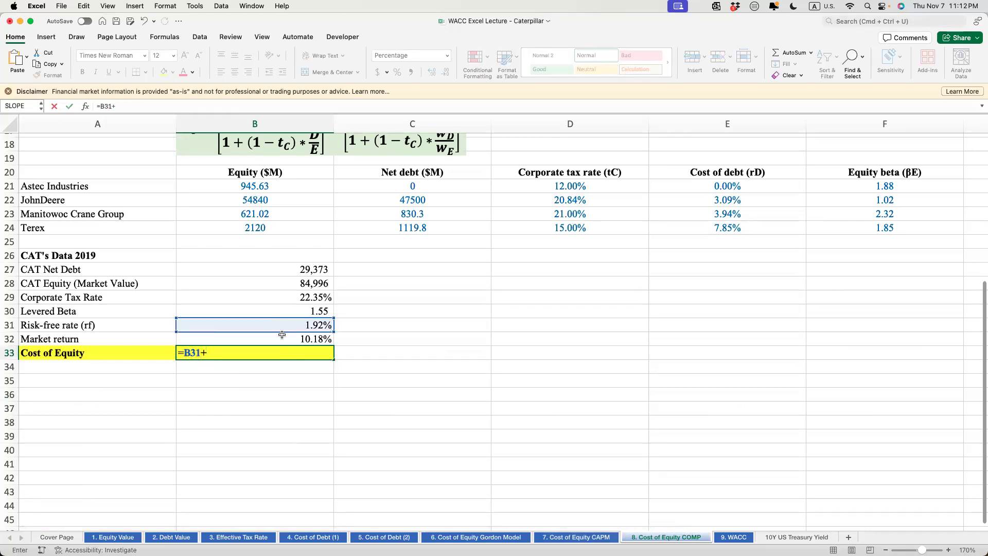
left_click(304, 312)
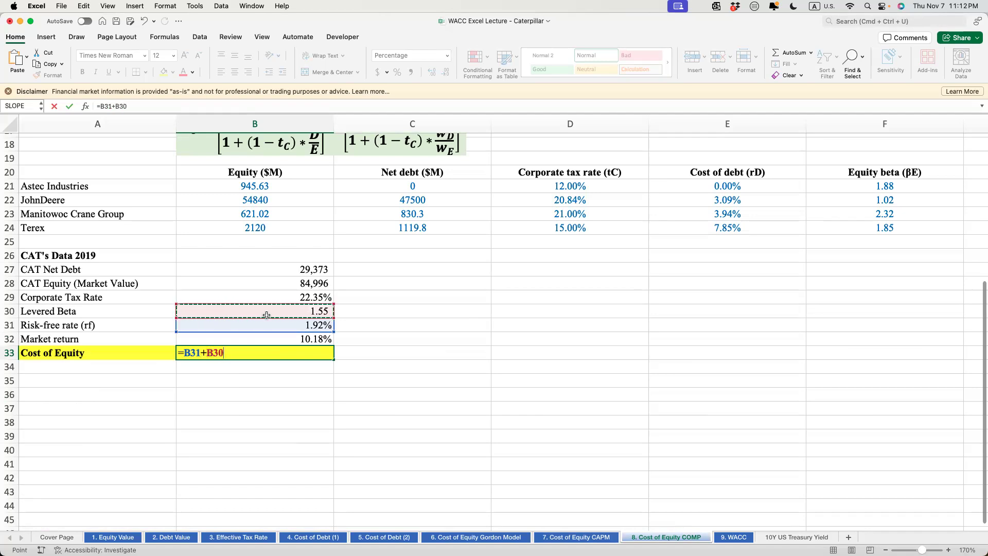
type("*(")
left_click(294, 338)
type("-")
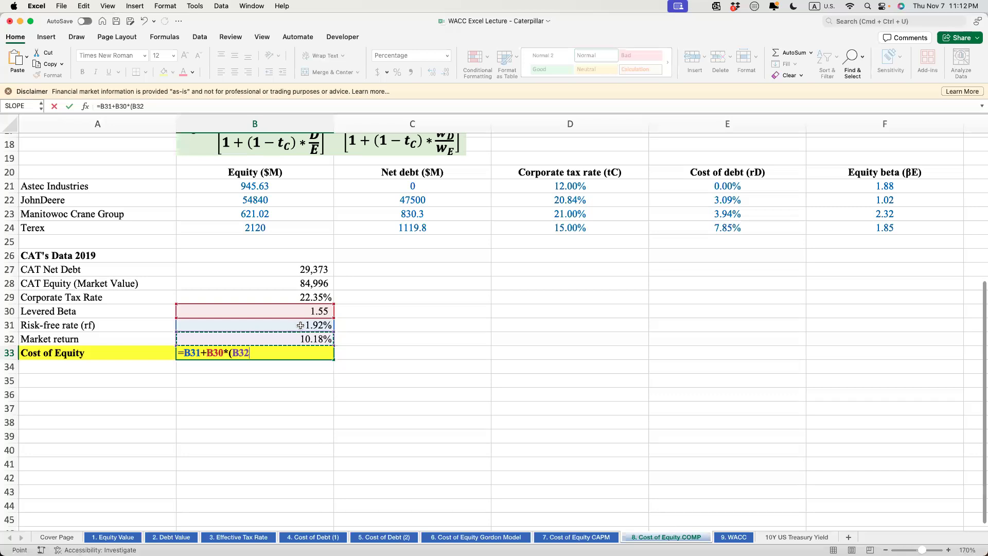
left_click(301, 325)
type(")")
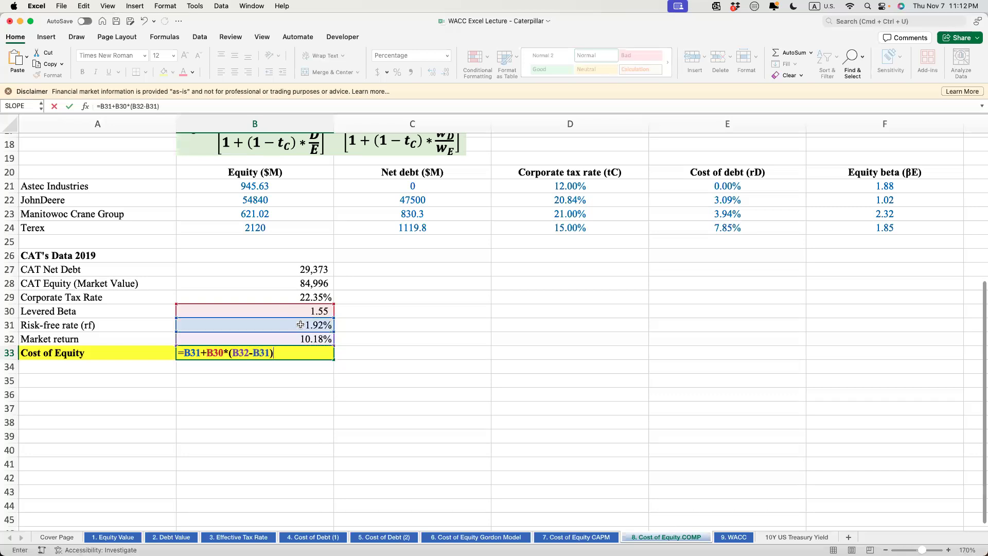
key("Return")
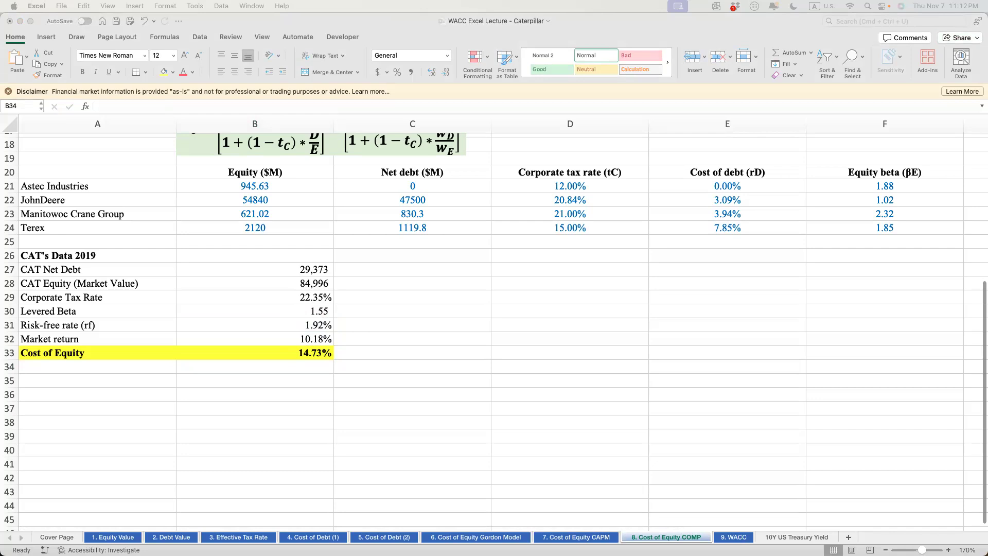
Step: Open the 9. WACC sheet and look over its layout and the WACC formula
left_click(736, 538)
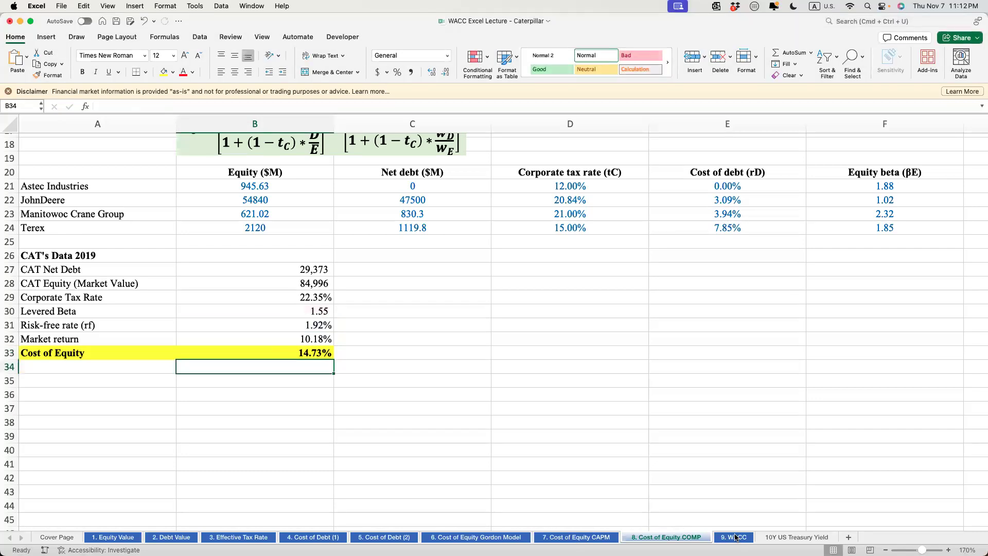
left_click(736, 537)
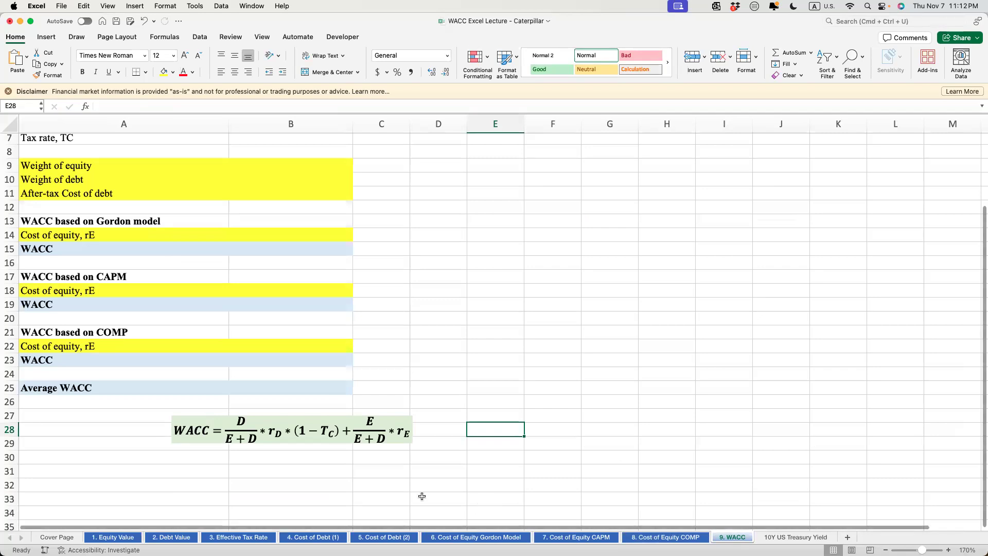
scroll(422, 495, "right", 5)
scroll(422, 496, "left", 5)
scroll(278, 426, "up", 4)
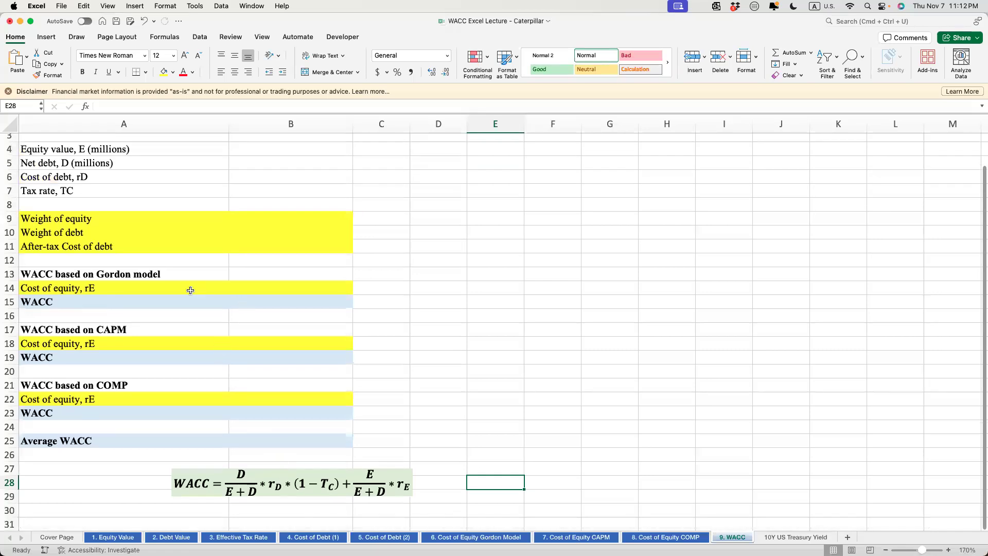
Step: Examine the cost of equity and WACC rows for the Gordon model, CAPM and COMP, plus the Average WACC row
left_click(253, 288)
left_click(122, 277)
left_click(127, 286)
left_click(124, 345)
left_click(119, 397)
left_click(54, 303)
left_click(56, 359)
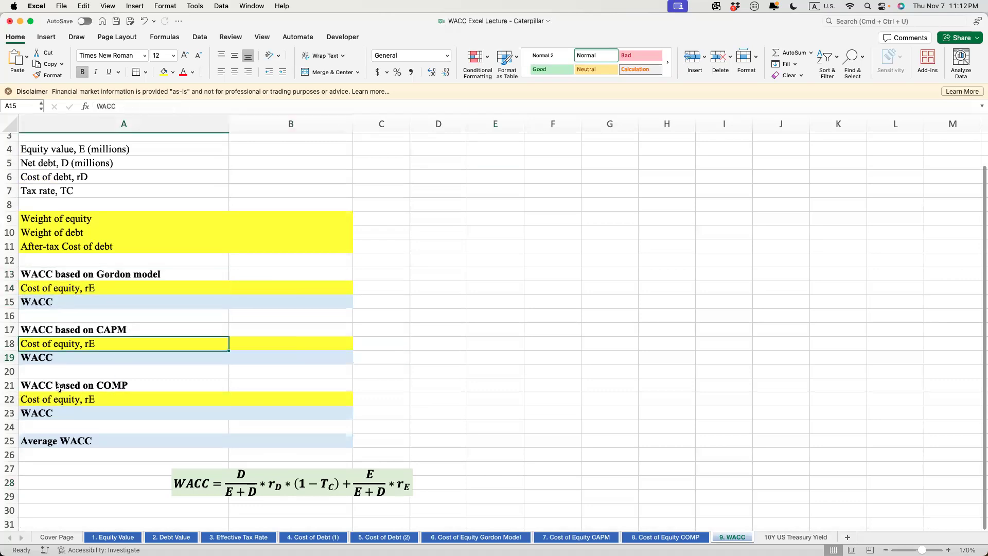
left_click(60, 414)
left_click_drag(74, 444, 313, 443)
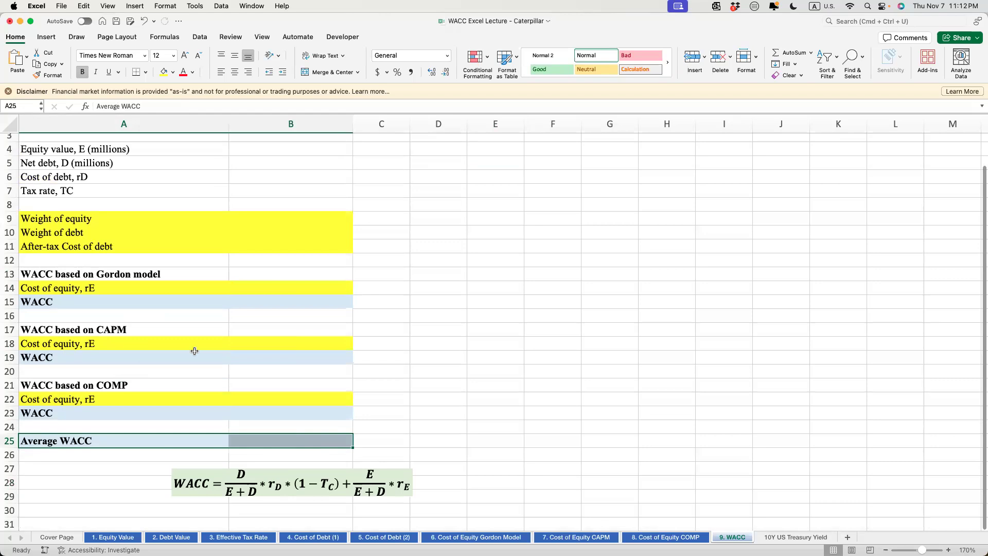
Step: Link Equity value, E (millions) in B4 of the 9. WACC sheet to cell B6 on the 1. Equity Value sheet
scroll(275, 293, "up", 2)
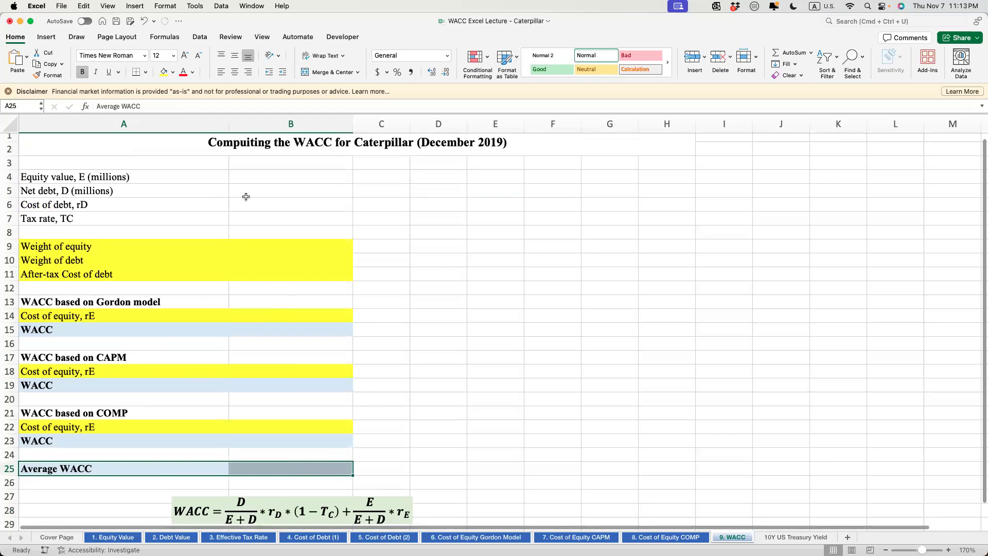
left_click(254, 177)
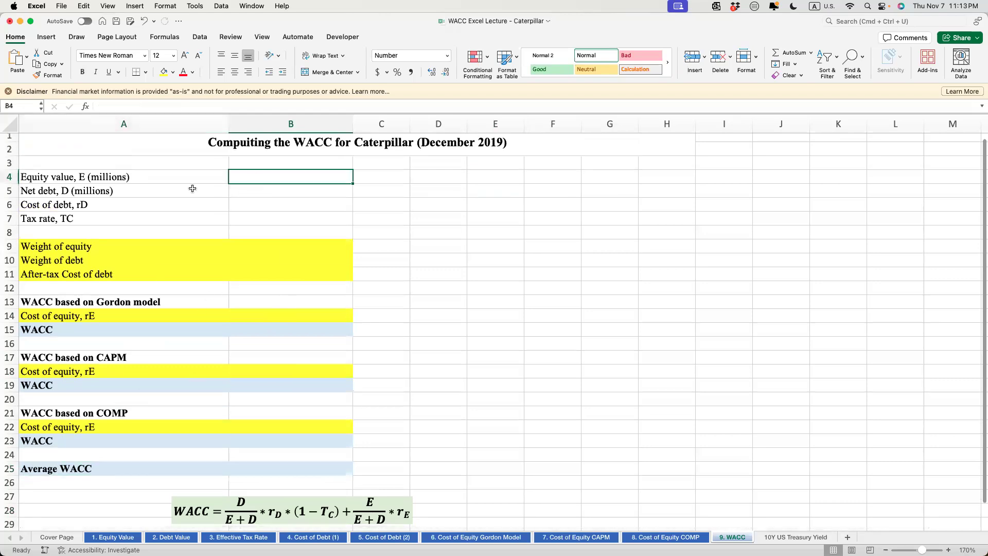
type("=")
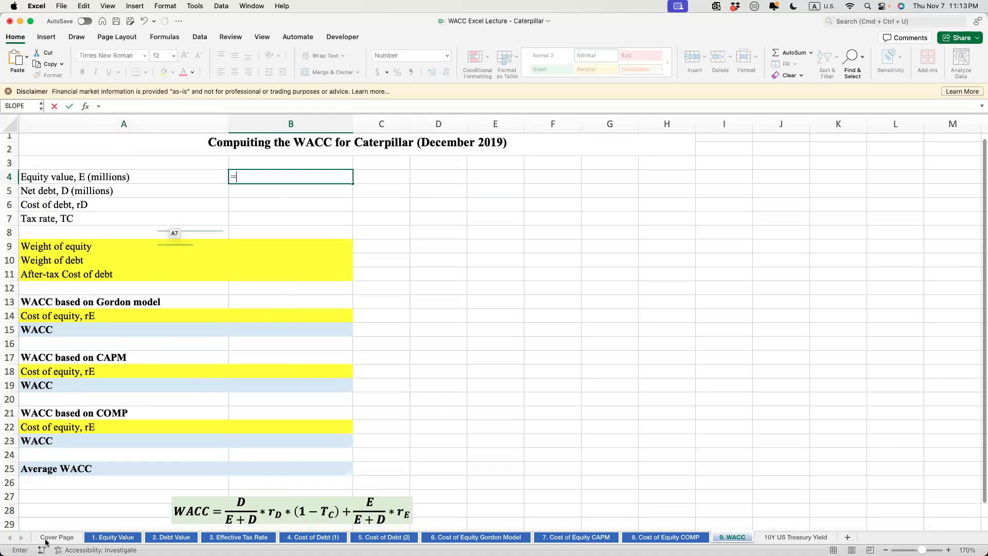
left_click(112, 537)
left_click(257, 182)
left_click(260, 209)
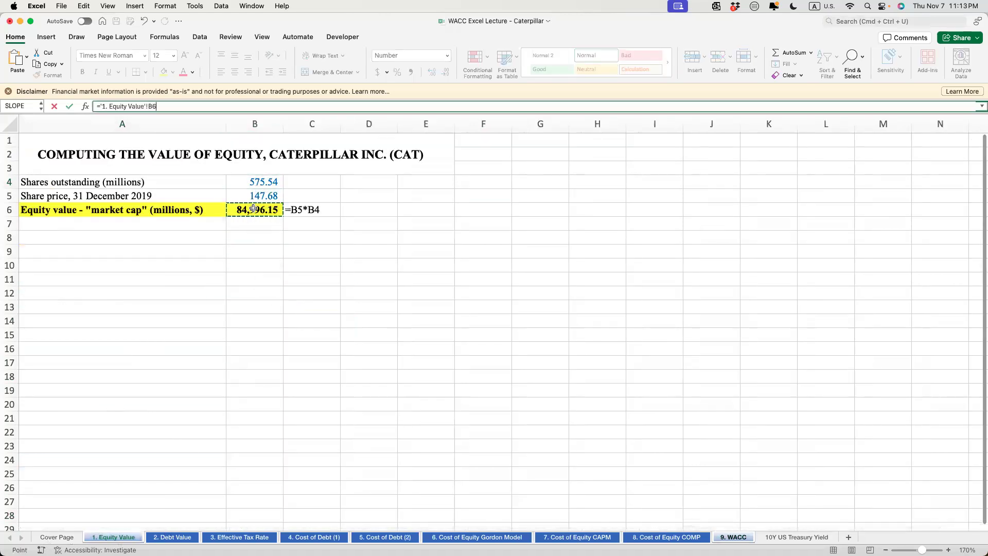
key("Return")
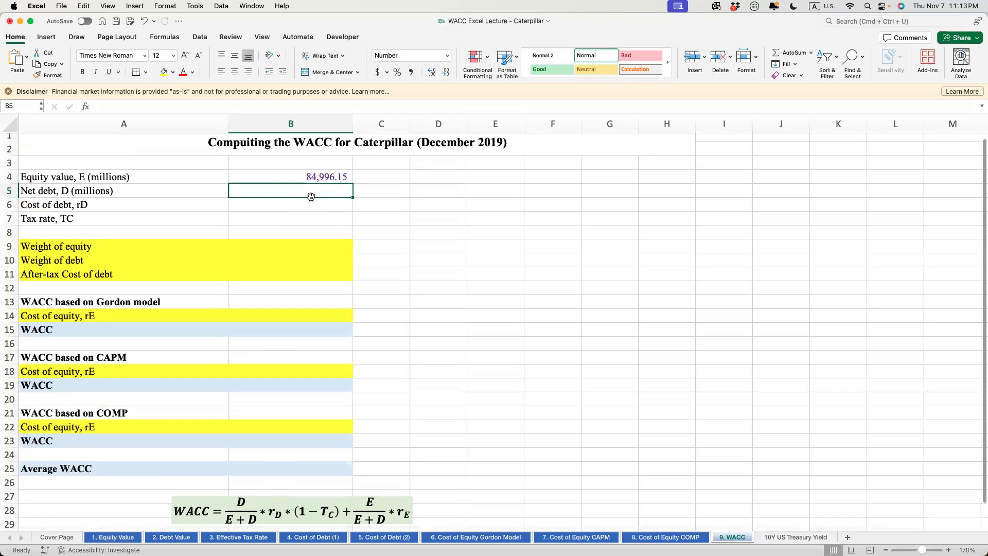
Step: Link Net debt, D (millions) in B5 of the 9. WACC sheet to Total Net Debt in B46 on the 2. Debt Value sheet
type("=")
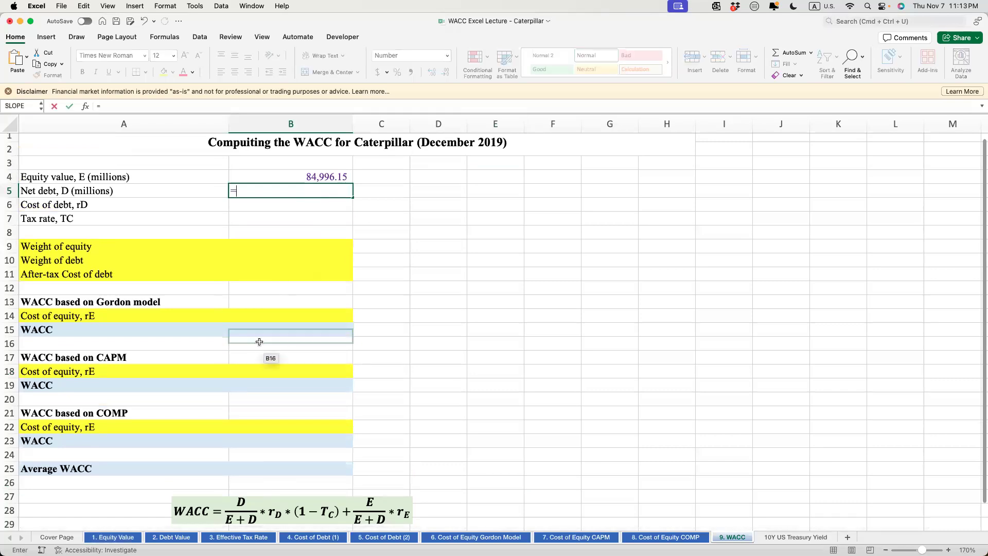
left_click(109, 538)
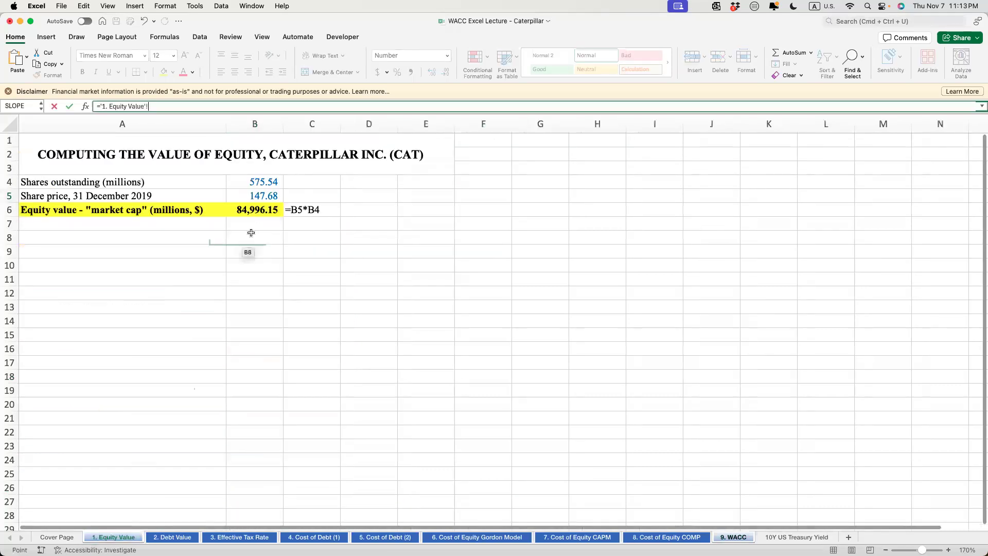
left_click(172, 538)
left_click(363, 477)
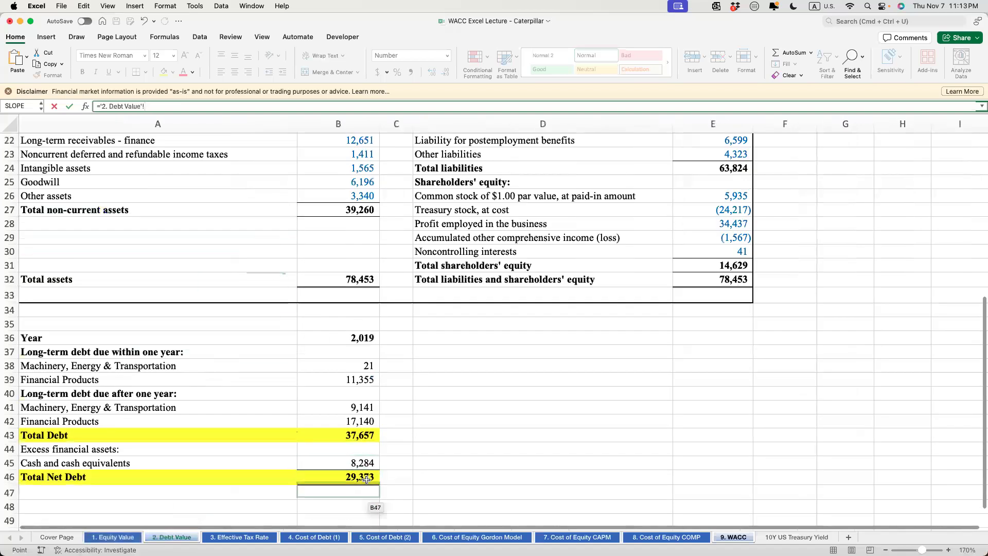
key("Return")
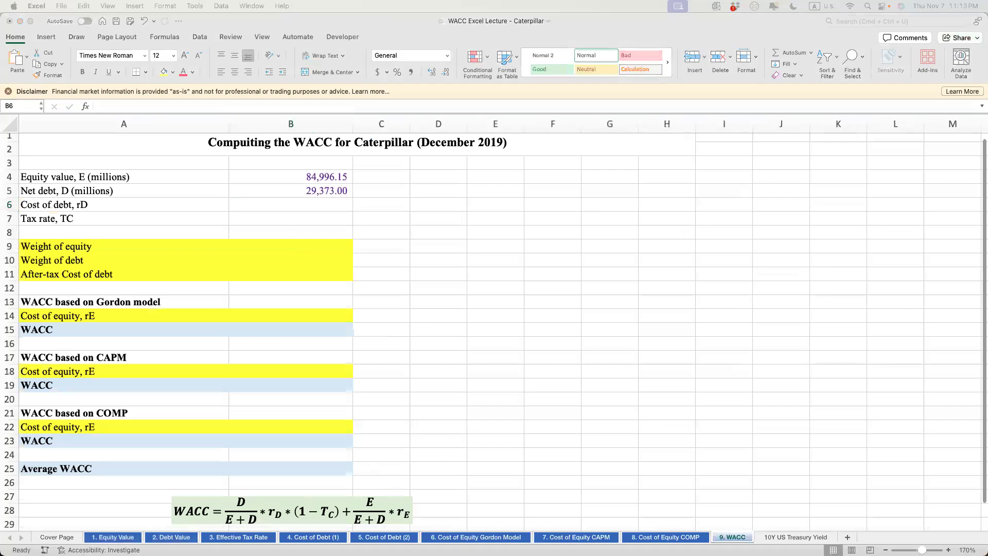
Step: Review the Net debt row, the balance sheet on the 2. Debt Value sheet, and its Total Debt and Total Net Debt rows
left_click(121, 194)
left_click(29, 186)
left_click_drag(29, 186, 315, 196)
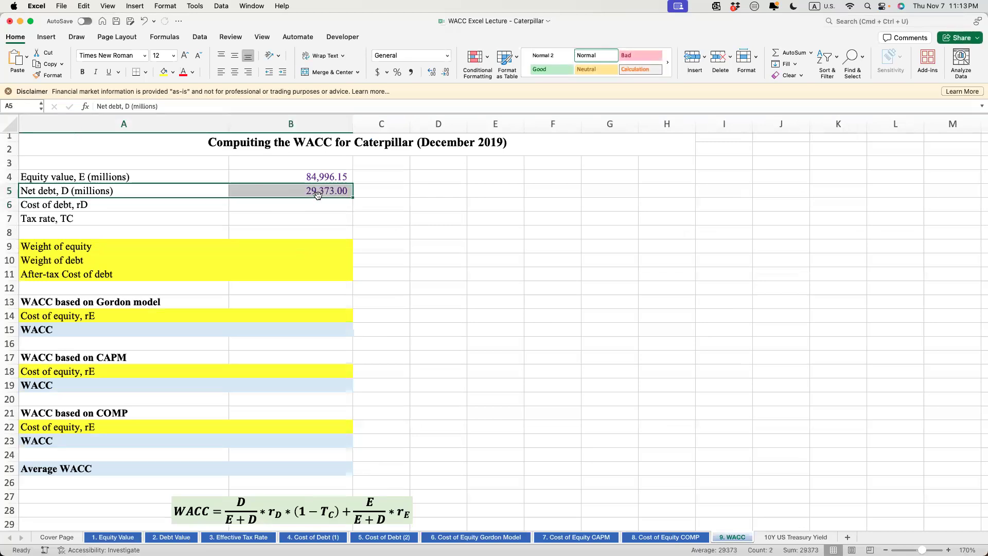
left_click(164, 538)
scroll(211, 285, "up", 7)
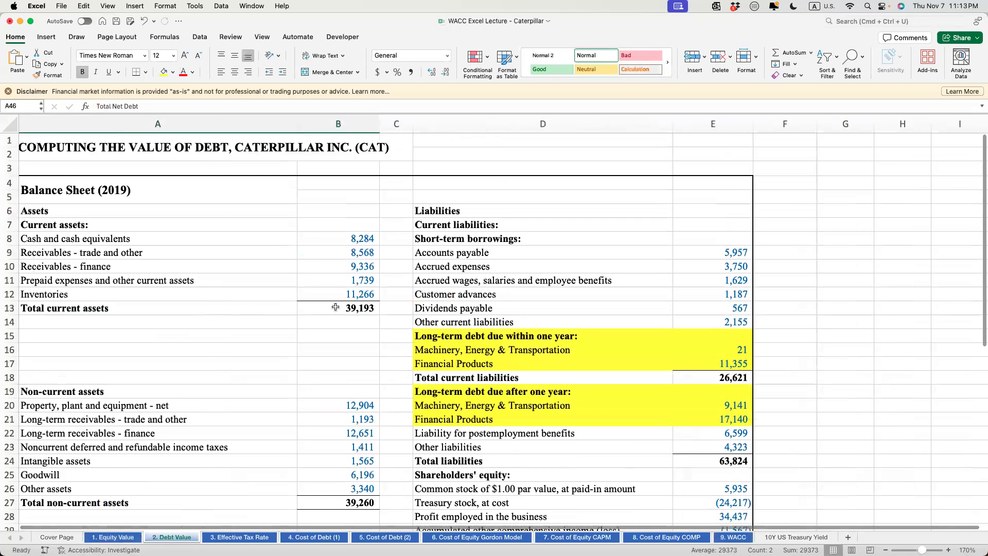
scroll(284, 396, "down", 4)
scroll(347, 422, "down", 4)
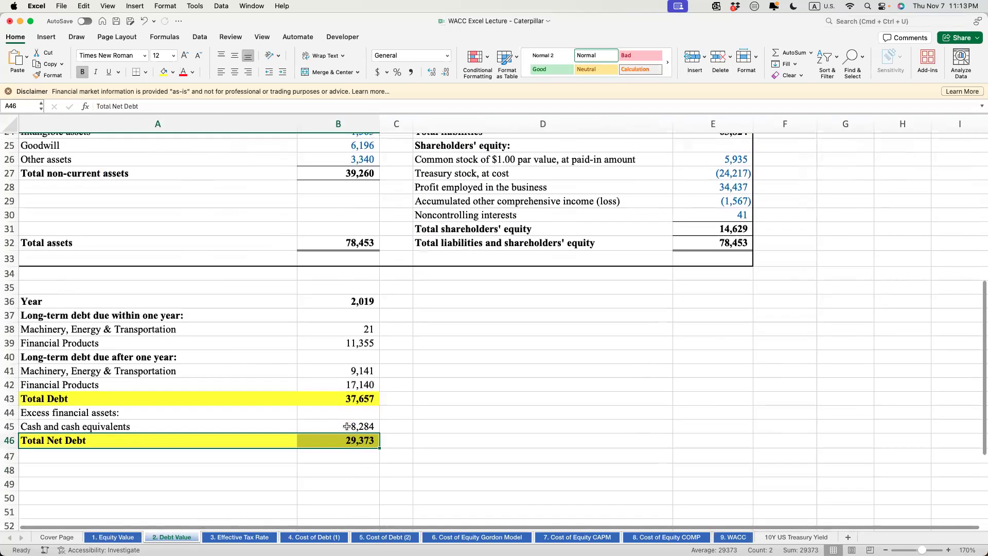
left_click(359, 387)
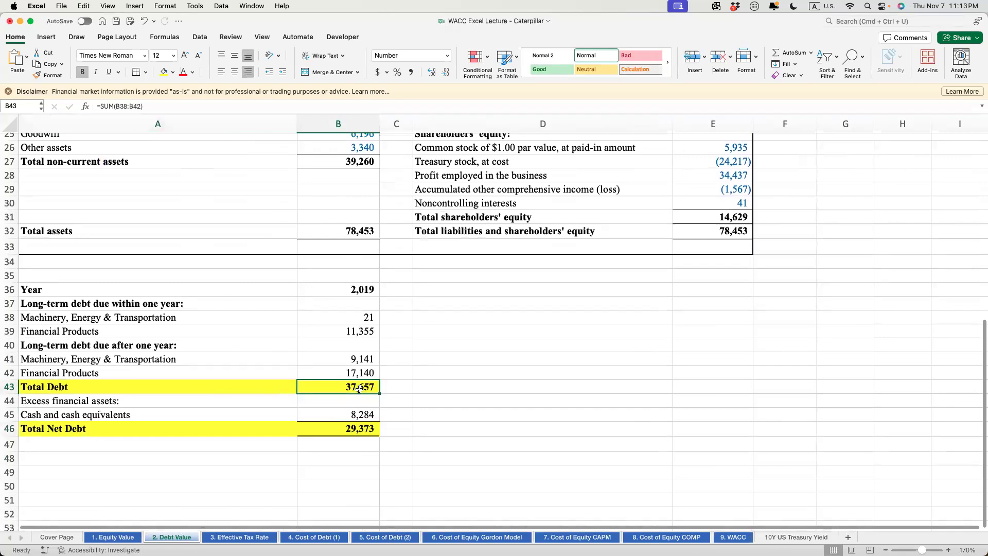
Step: Examine the implied cost of debt in C18 and the net-debt alternative method on the 4. Cost of Debt (1) sheet
left_click(322, 538)
scroll(323, 486, "up", 20)
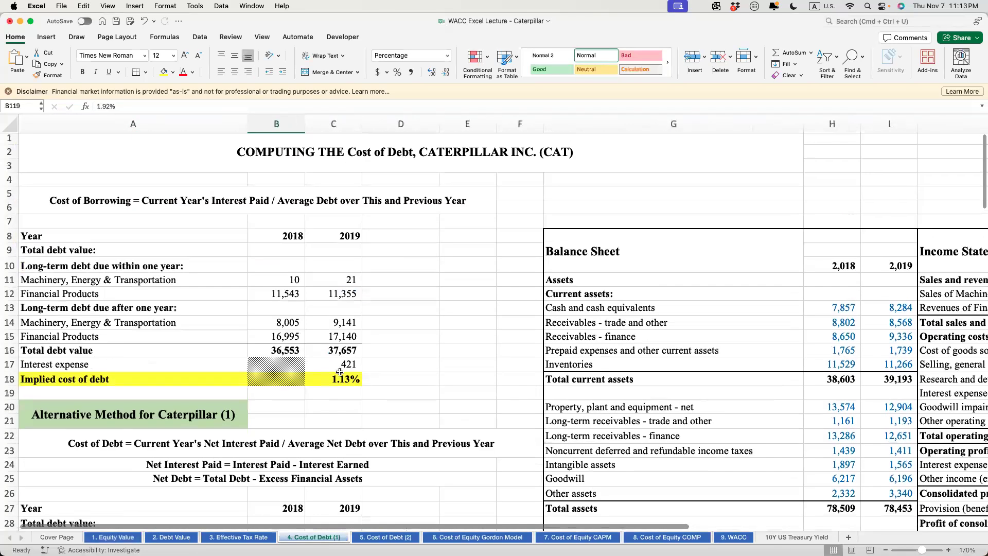
left_click(334, 379)
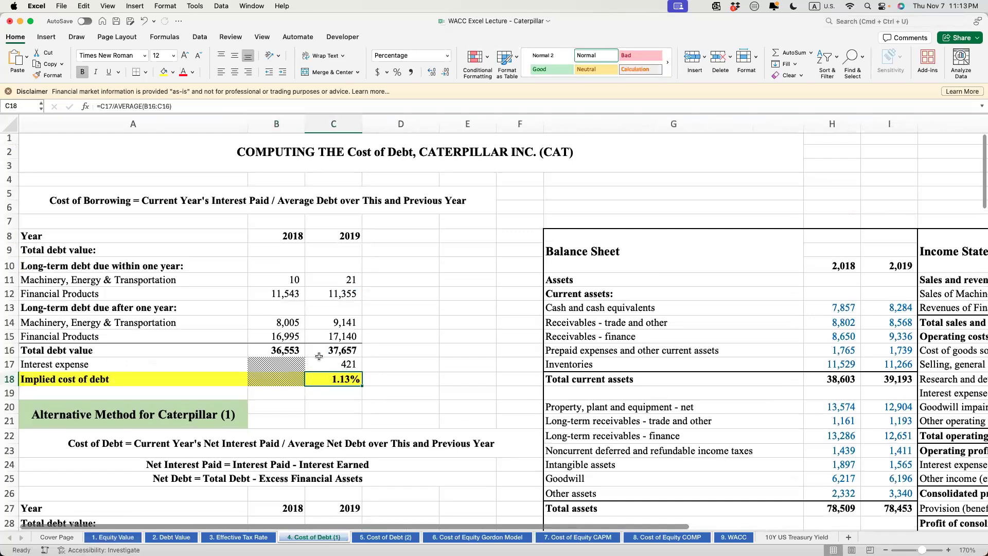
scroll(330, 432, "down", 4)
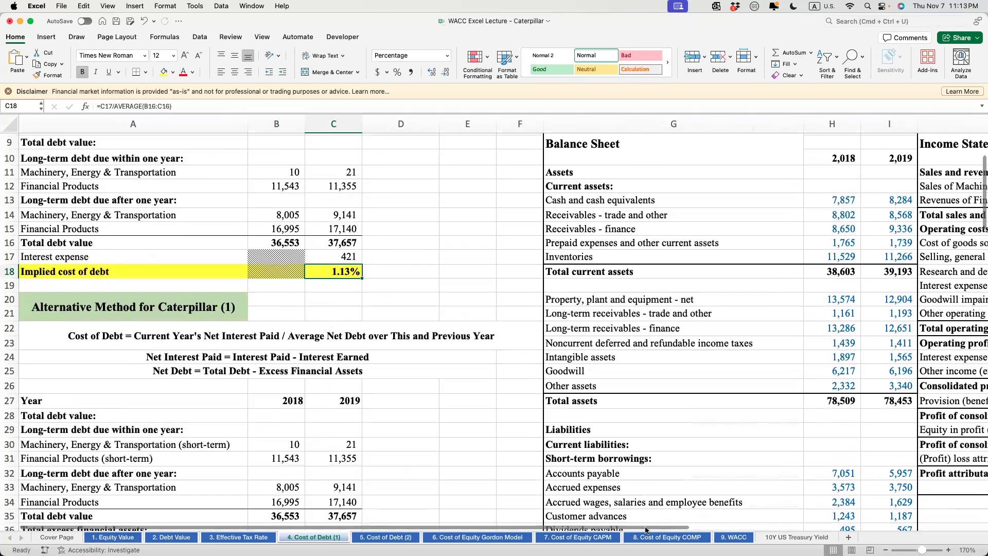
Step: Link Cost of debt, rD in B6 of the 9. WACC sheet to the implied cost of debt in C44 on the 4. Cost of Debt (1) sheet
left_click(727, 538)
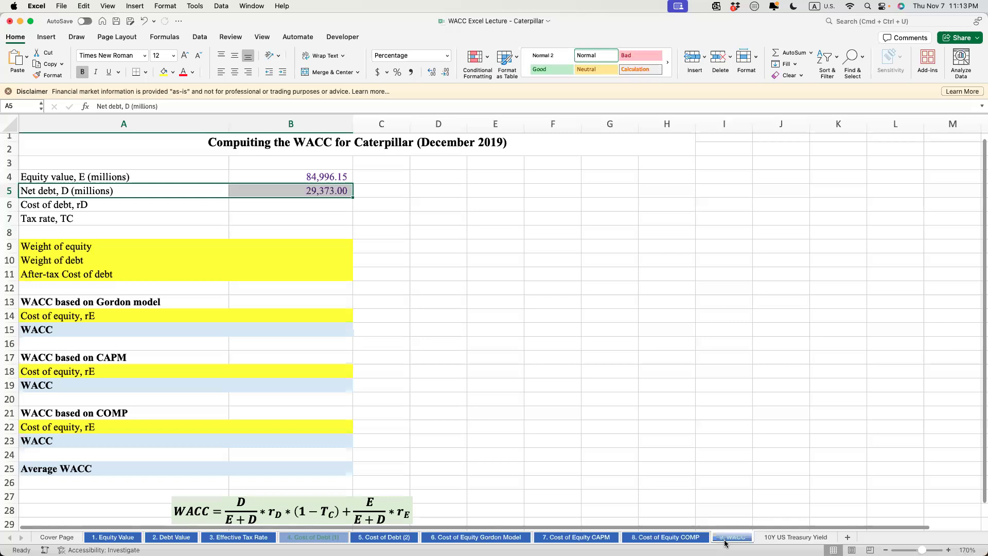
left_click(307, 202)
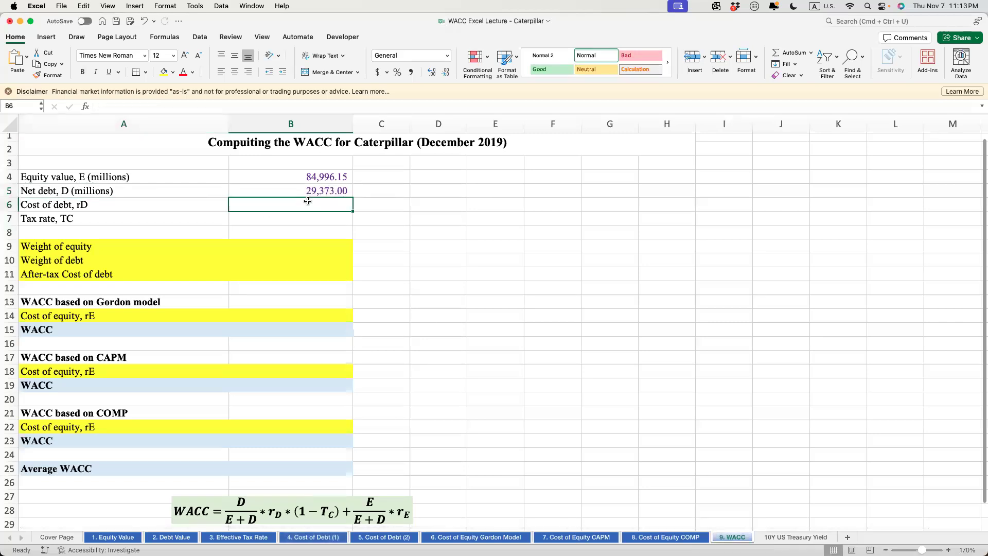
type("=")
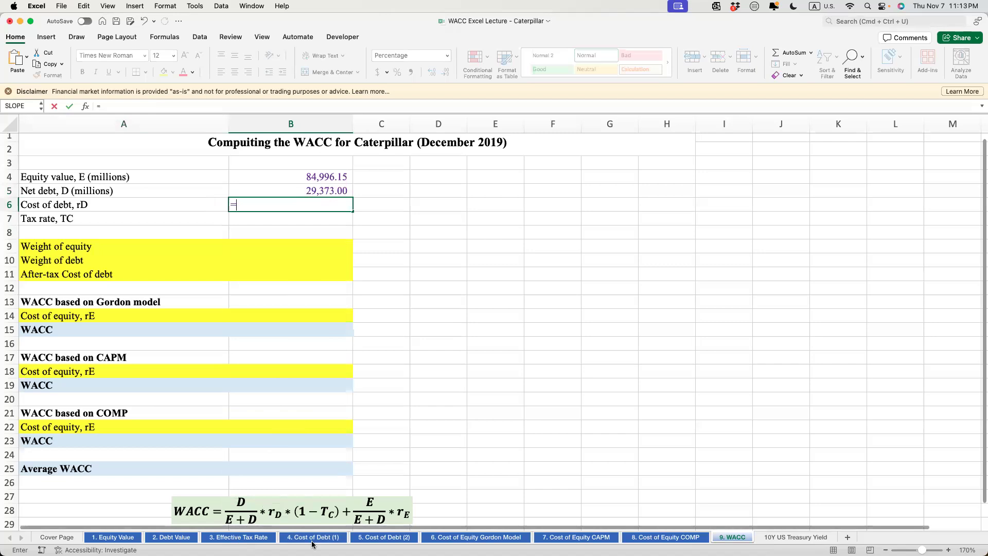
left_click(312, 540)
scroll(306, 462, "down", 5)
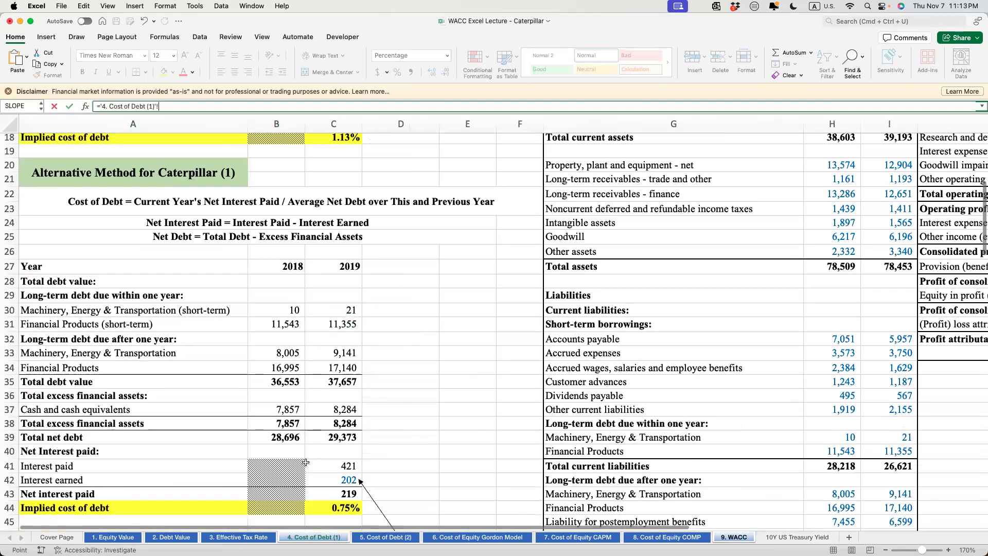
scroll(305, 463, "down", 3)
left_click(327, 423)
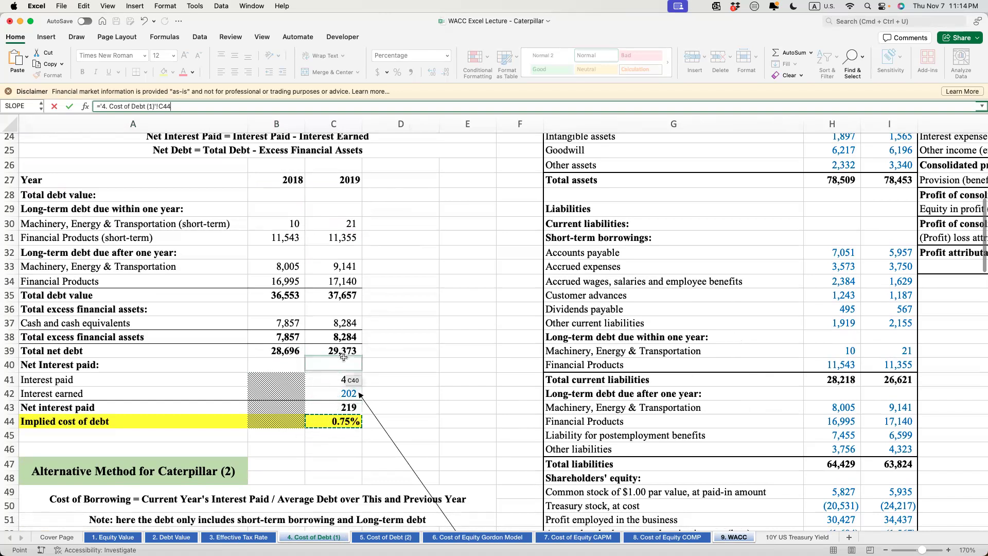
key("Return")
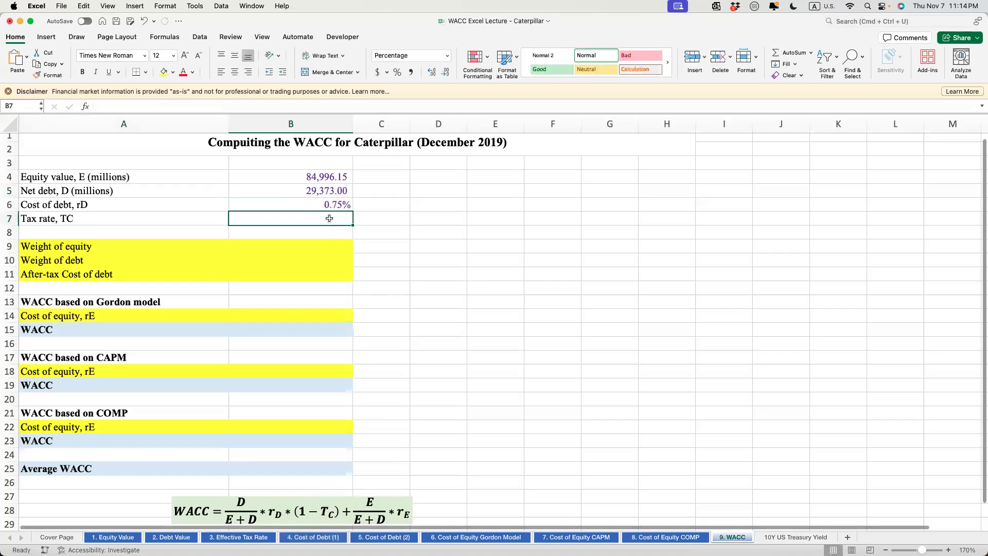
Step: Check the source references of Net debt and Cost of debt against the implied cost of debt based on total debt
left_click(319, 191)
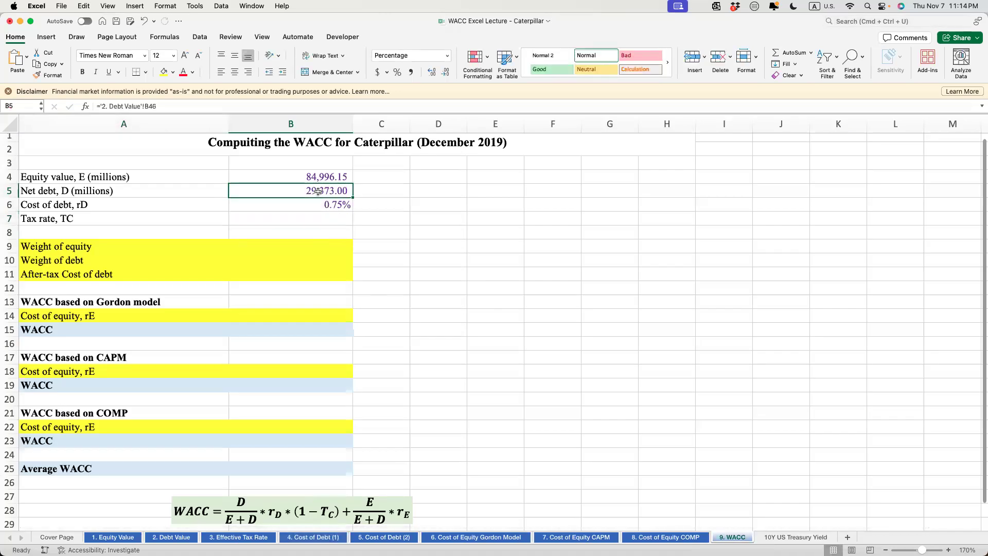
left_click(317, 204)
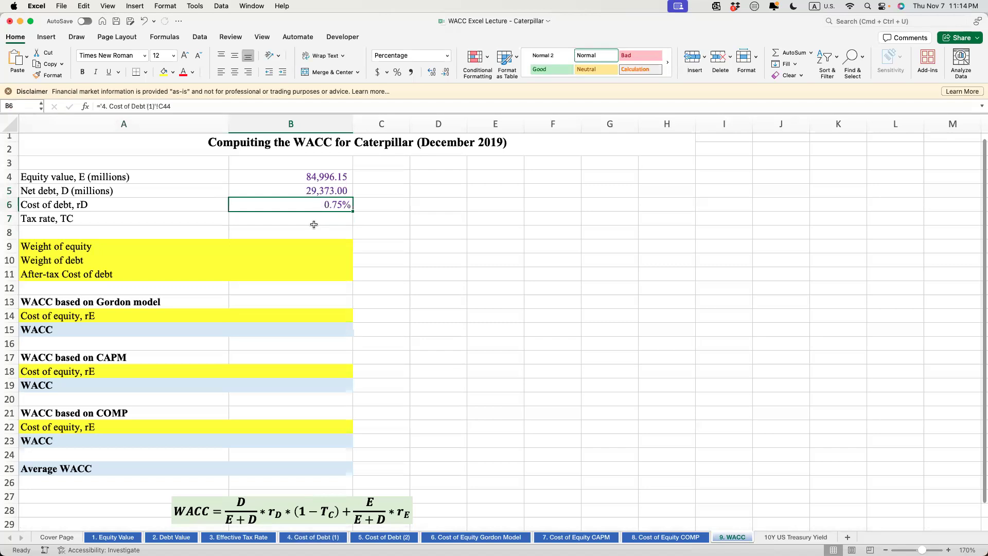
key("ctrl+bracketleft")
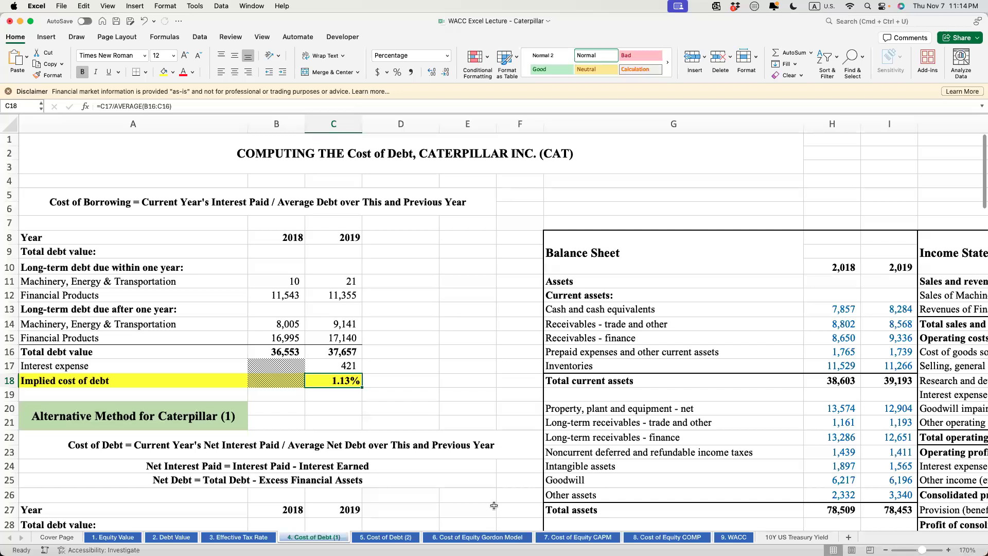
left_click(733, 536)
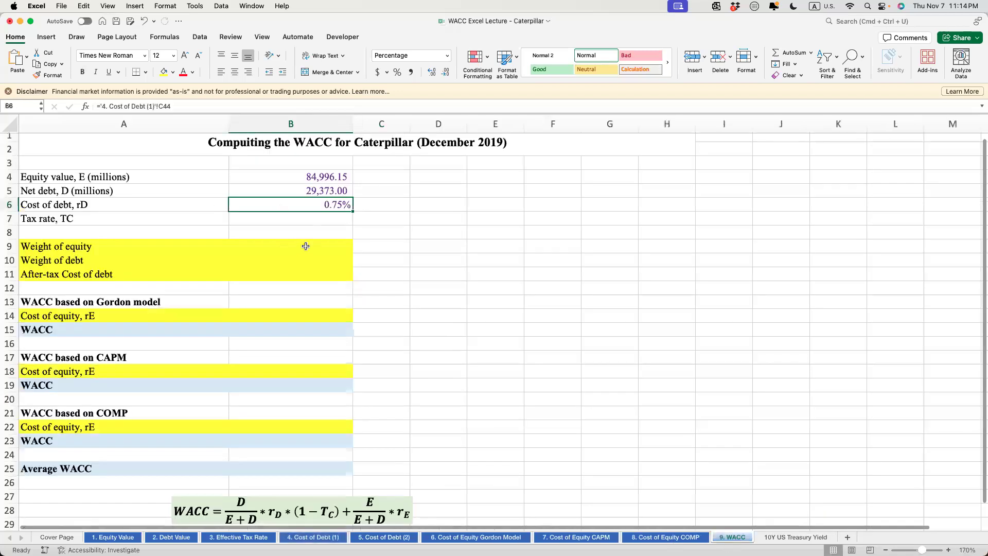
Step: Link Tax rate, TC in B7 of the 9. WACC sheet to the tax rate in B7 on the 3. Effective Tax Rate sheet
left_click(318, 218)
type("=")
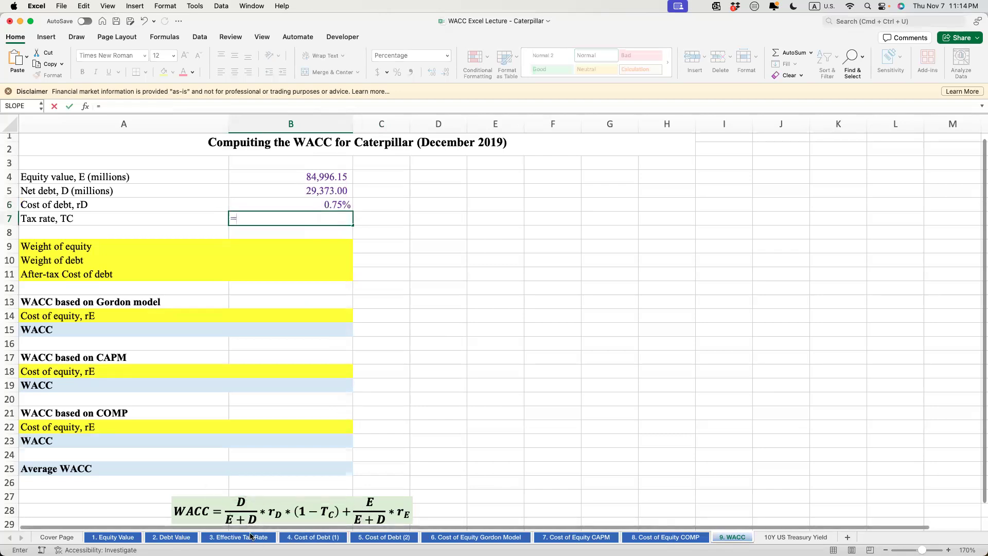
left_click(250, 537)
left_click(206, 223)
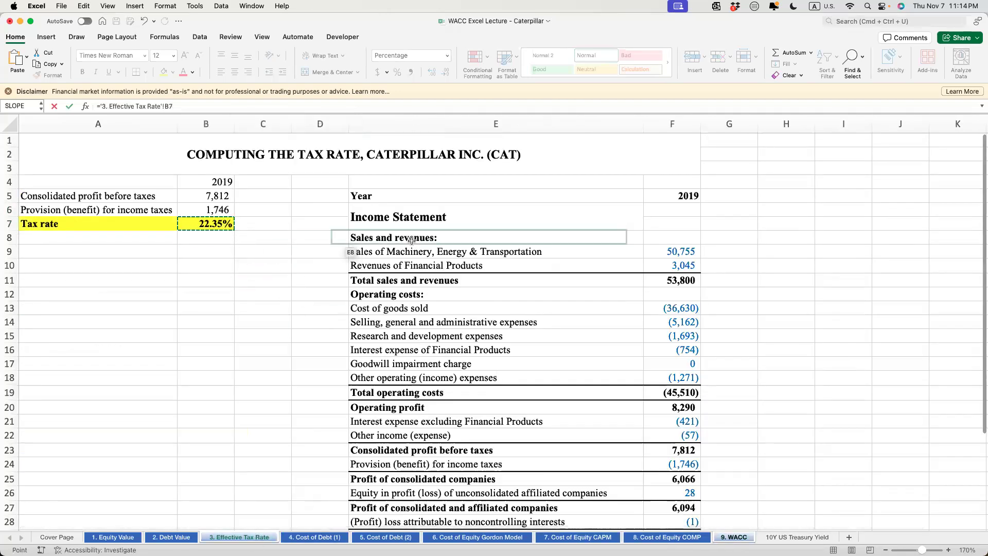
key("Return")
Step: Examine the debt weight D/(E+D) and the equity weight E/(E+D) in the WACC equation
left_click(316, 243)
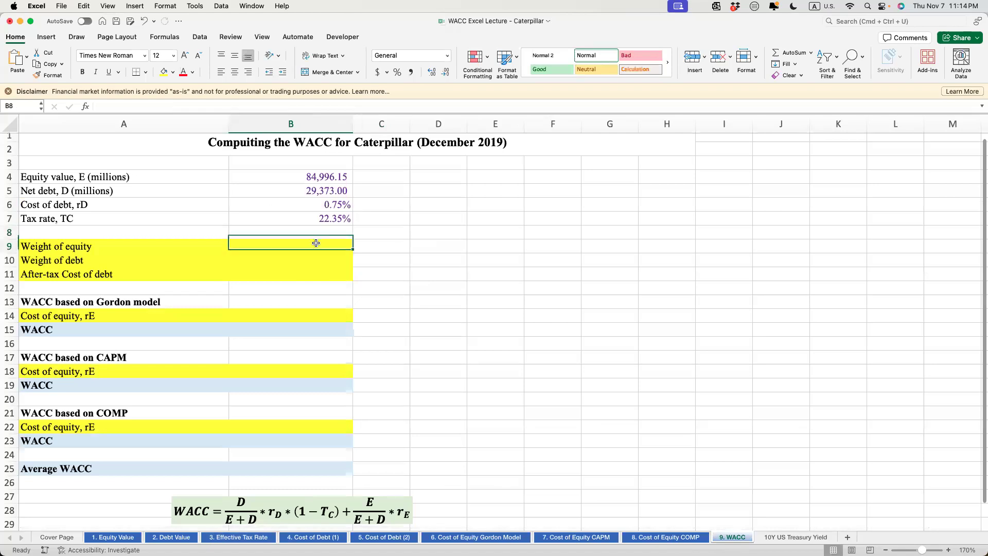
scroll(298, 434, "down", 2)
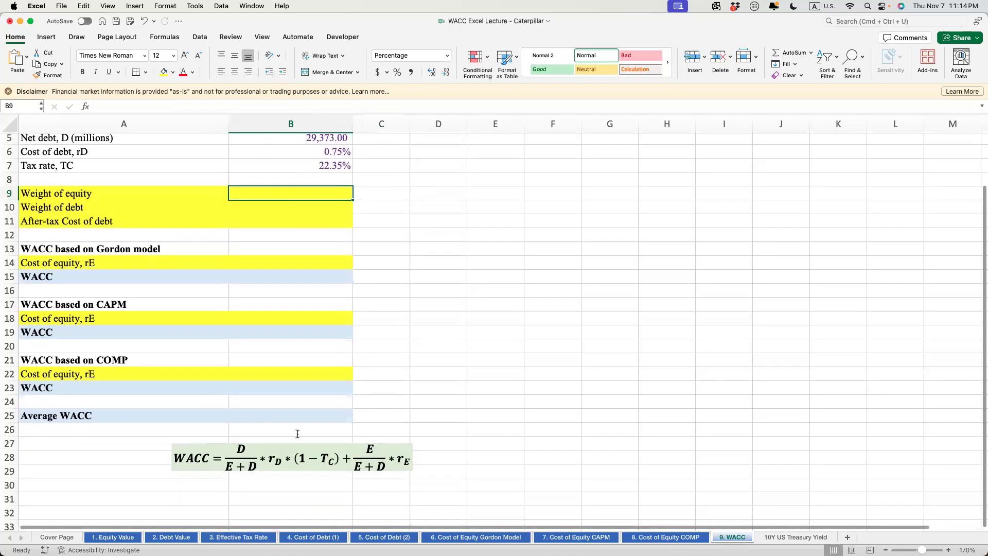
left_click_drag(226, 447, 255, 467)
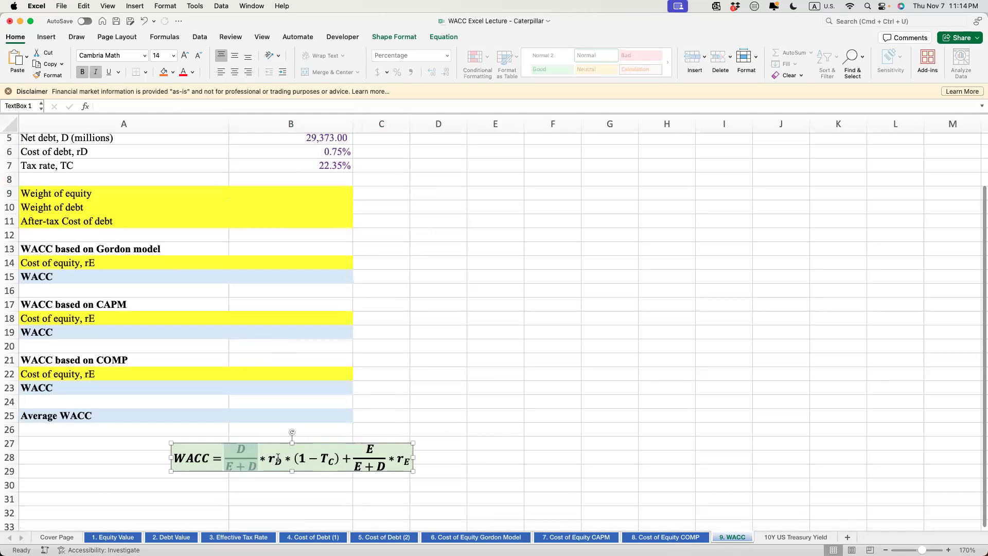
left_click(231, 449)
left_click_drag(253, 452, 255, 457)
left_click_drag(365, 450, 382, 459)
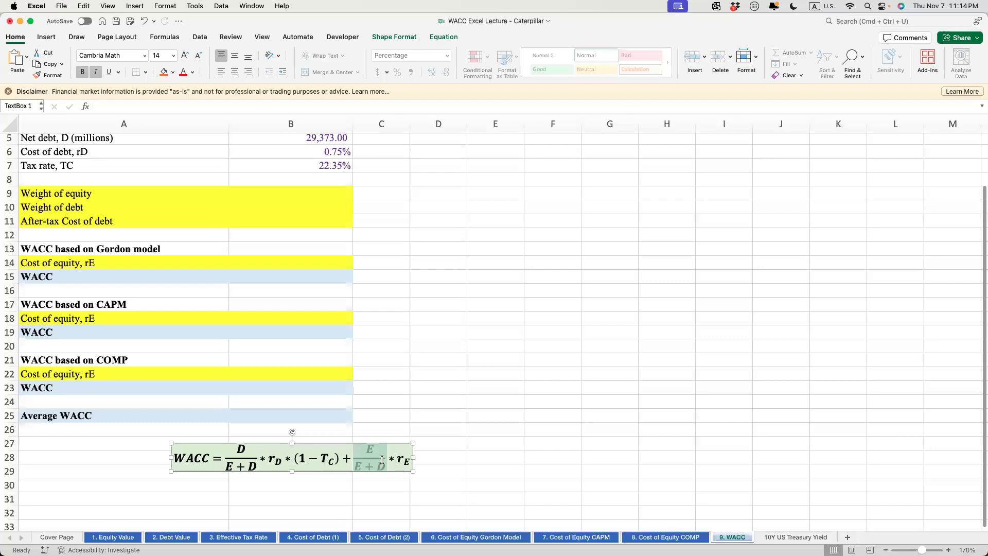
Step: Write the simplified formula wd*rd*(1-Tc)+wE*rE in B30 below the WACC equation and compare its weights with the equation's two fractions
left_click(236, 487)
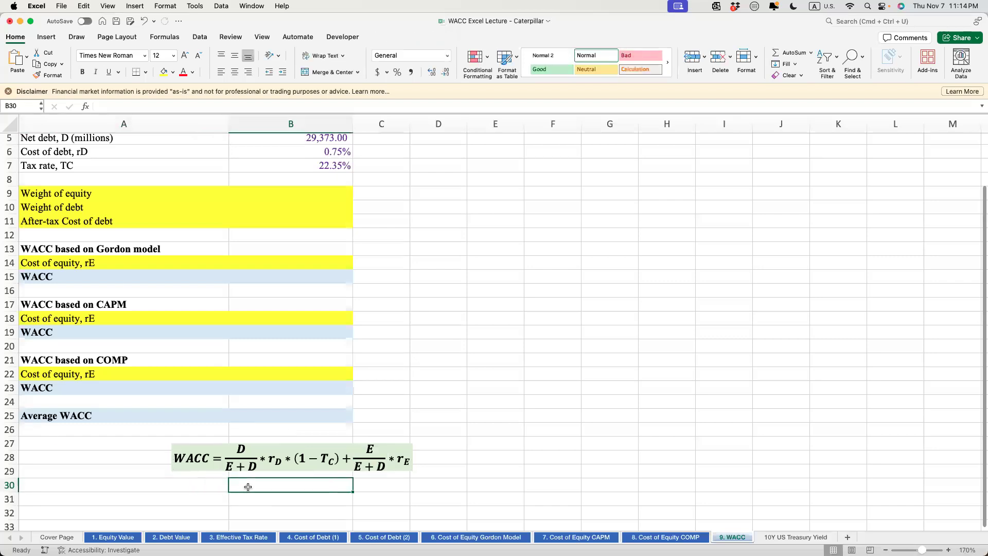
type("w.")
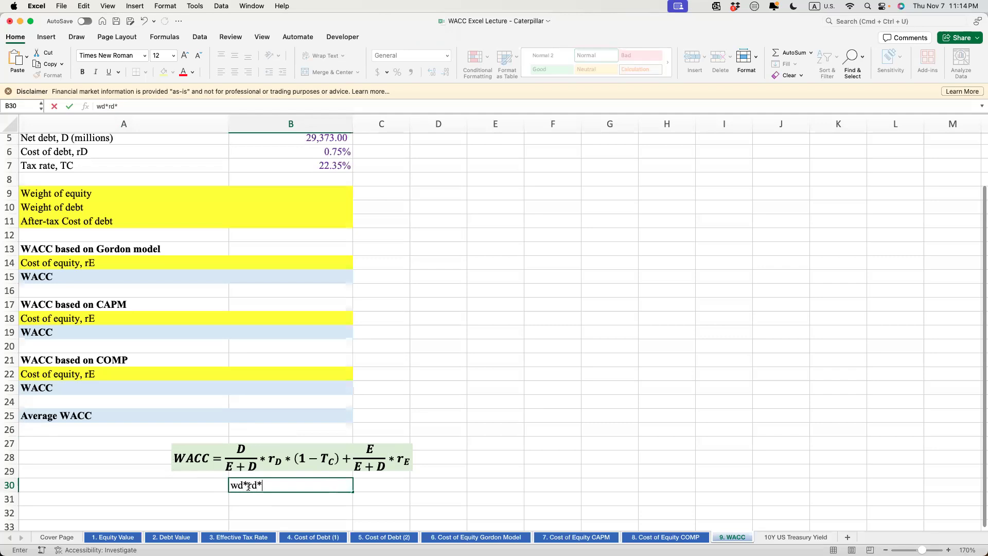
type("*rd*(1-Tc)+wE")
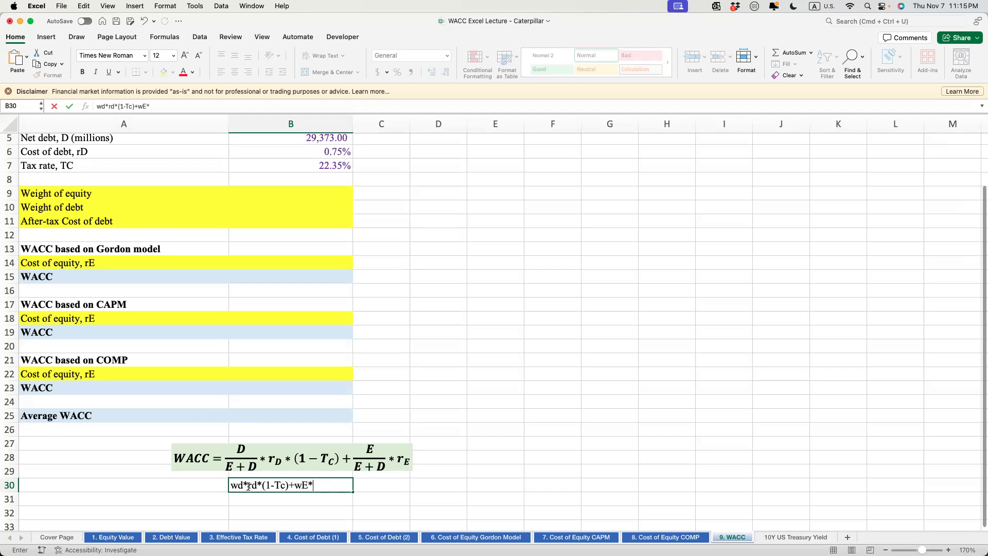
type("*rE")
left_click(220, 458)
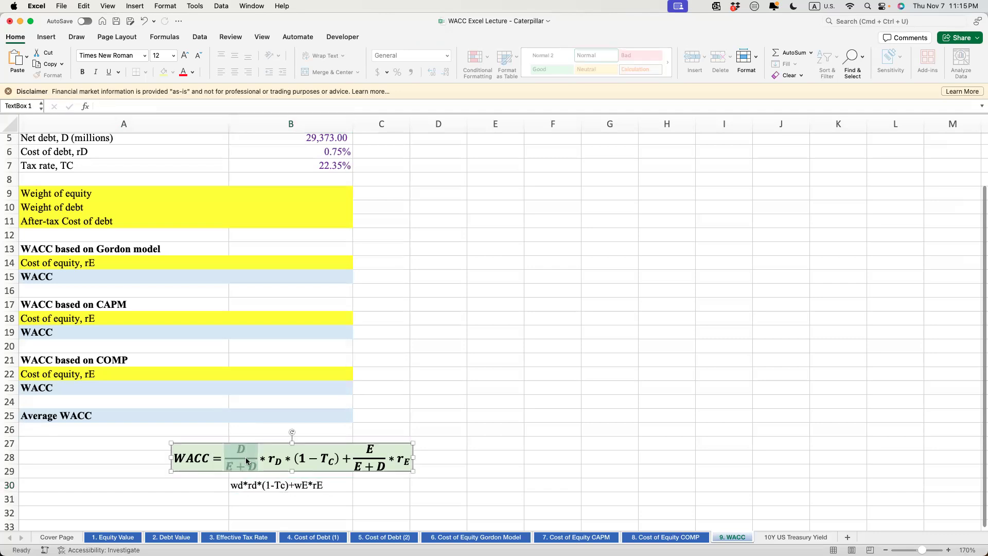
left_click(245, 457)
left_click(377, 458)
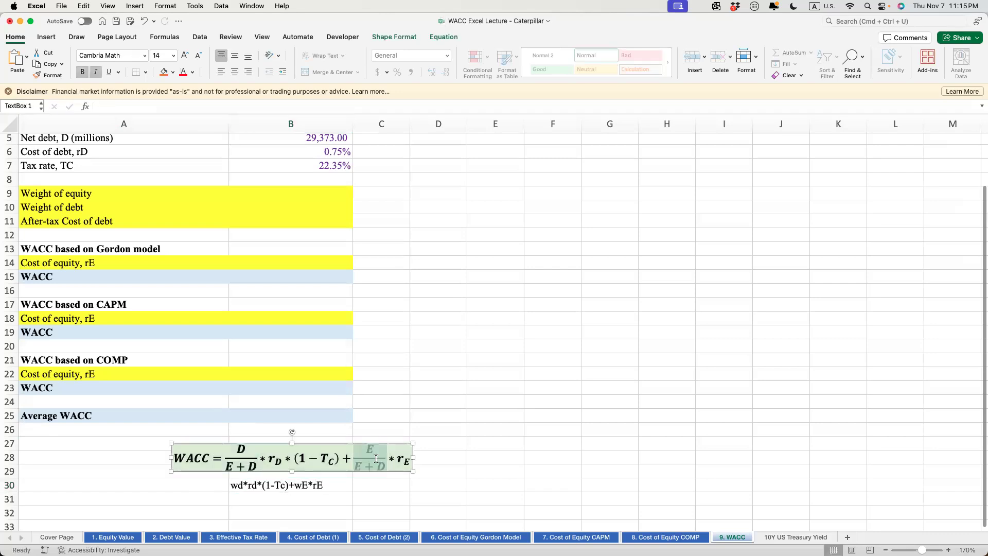
Step: Calculate Weight of equity in B9 by dividing equity value B4 by the SUM of B4:B5
scroll(350, 465, "up", 3)
left_click(313, 248)
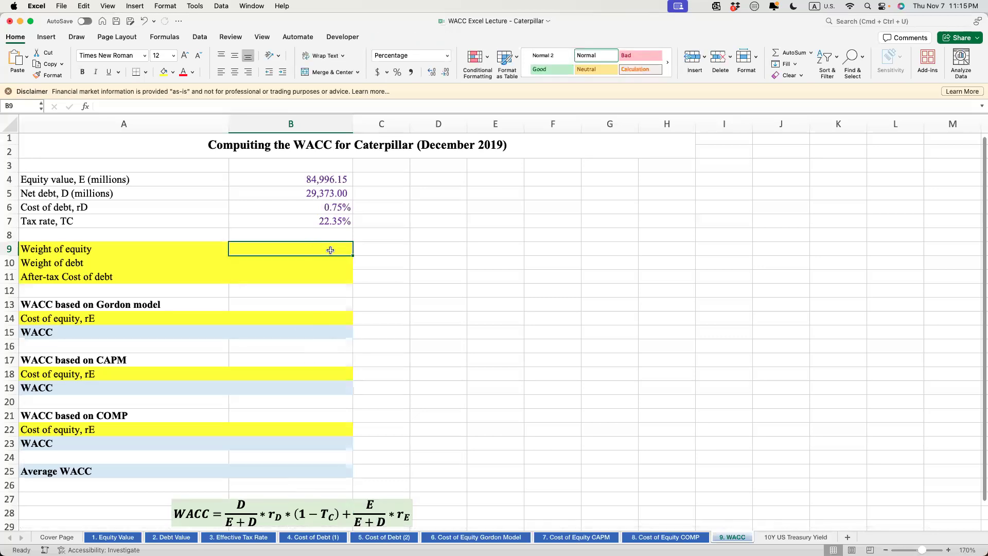
type("=")
scroll(364, 425, "down", 2)
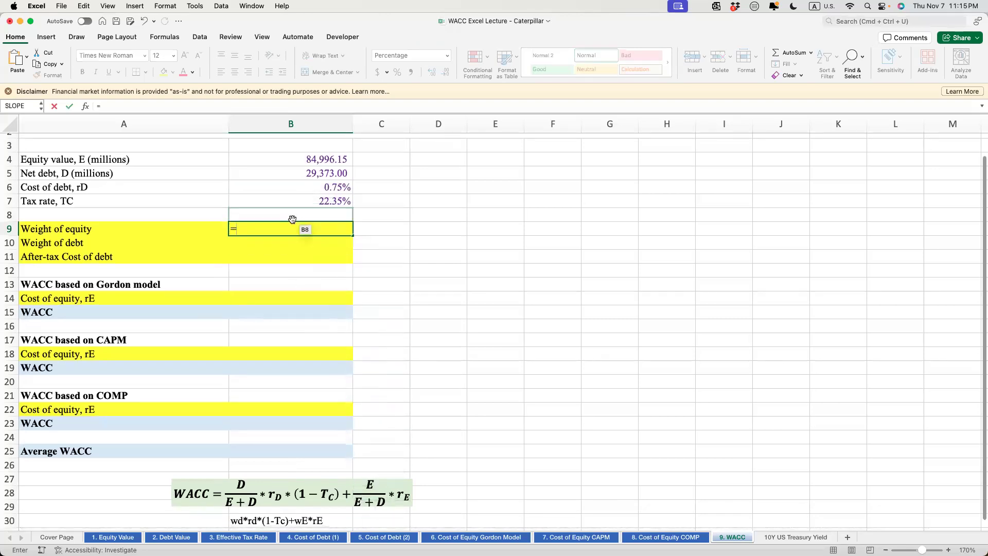
scroll(293, 219, "up", 1)
left_click(314, 175)
type("/SUM(")
left_click_drag(314, 176, 315, 184)
key("Return")
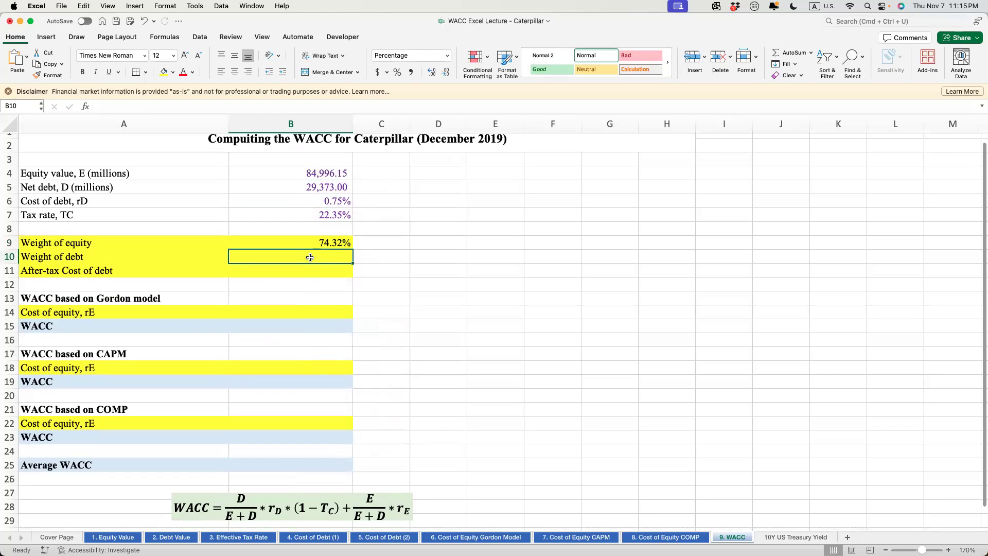
Step: Calculate Weight of debt in B10 by dividing net debt B5 by the SUM of B4:B5
type("=")
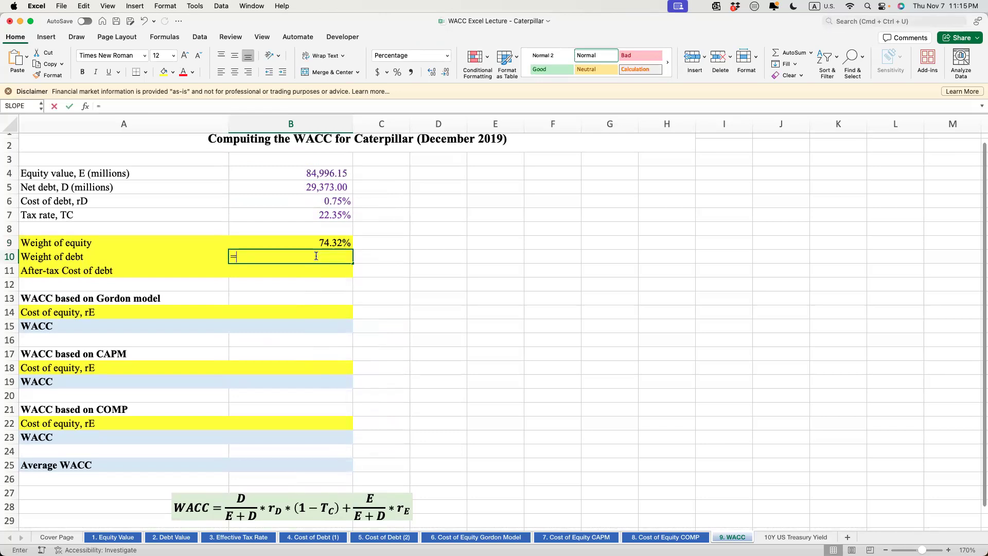
left_click(320, 192)
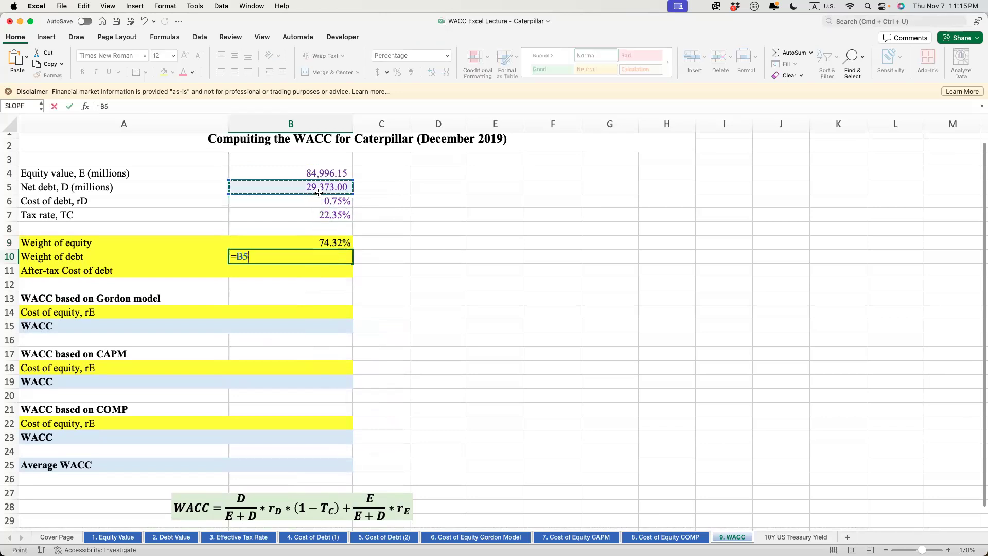
type("/su")
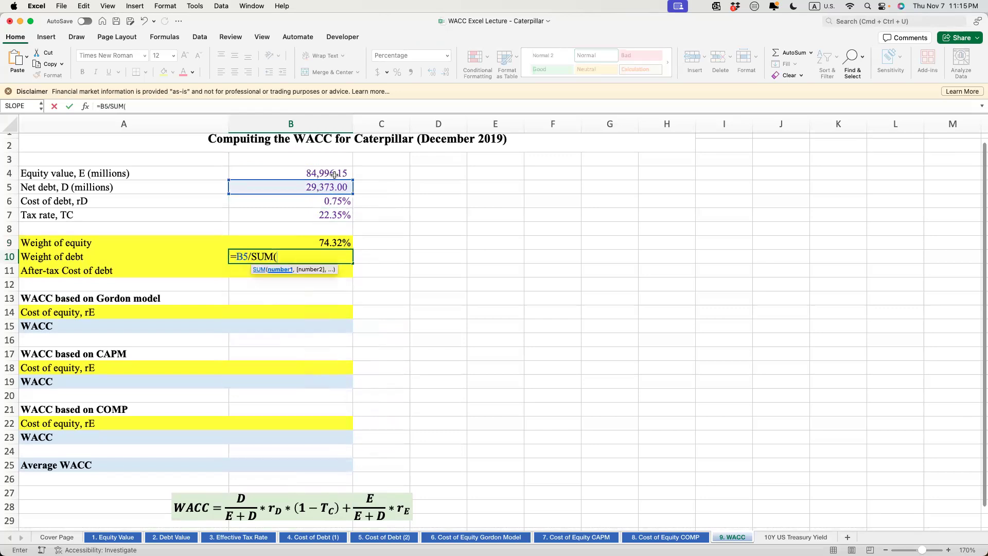
left_click_drag(330, 174, 334, 182)
type(")")
key("Return")
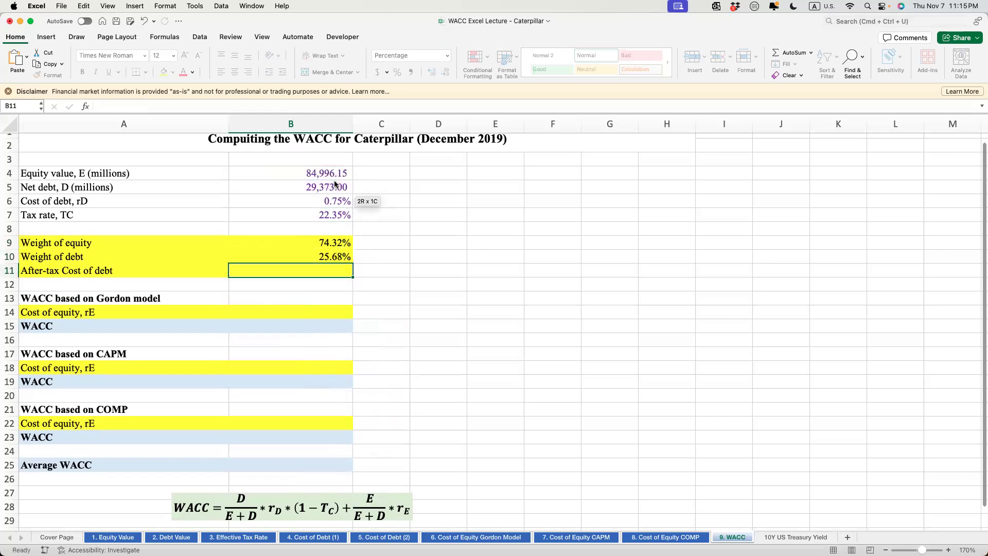
Step: Cross-check the weight of debt with the formula =1-B9 in C10, and clear that cell again
left_click(399, 257)
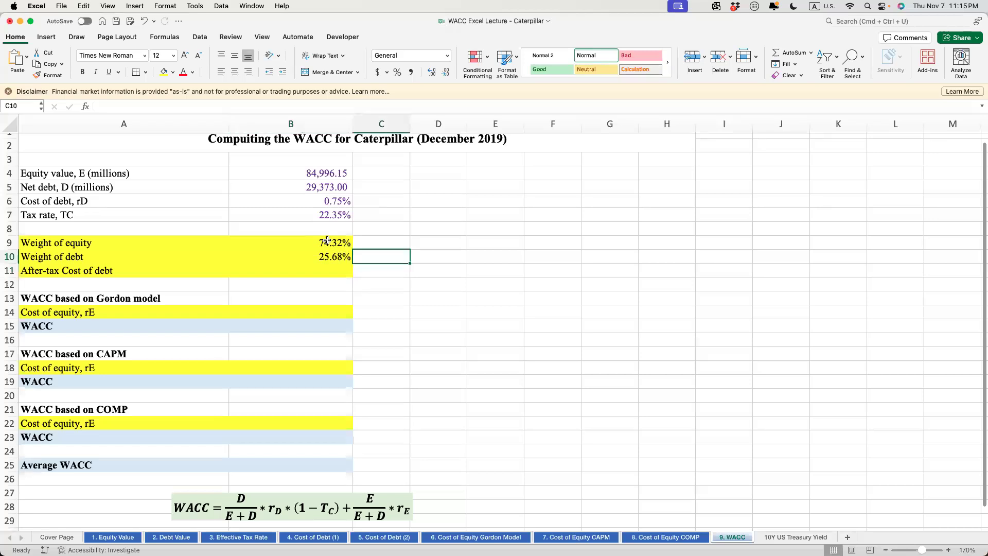
type("=1")
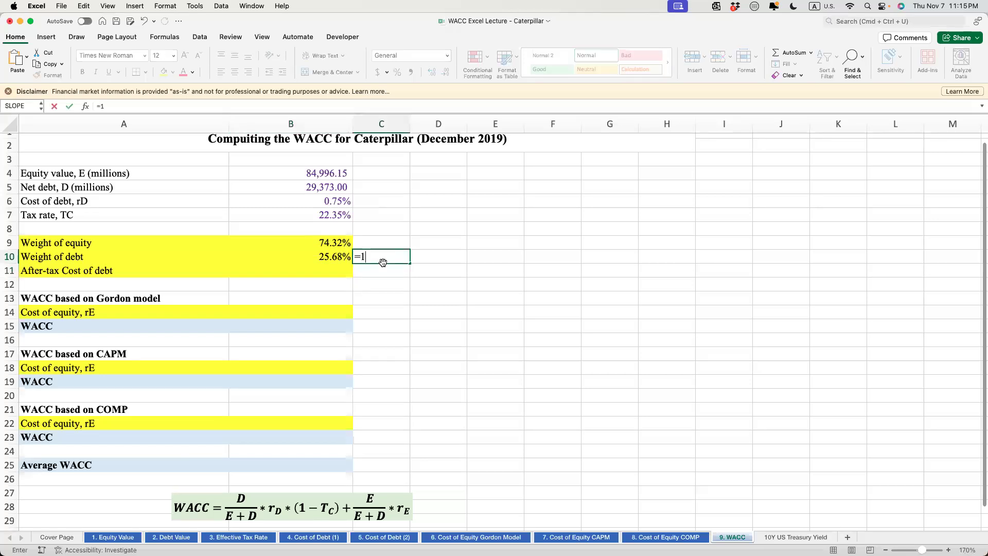
type("-")
key("Up")
key("Left")
key("Return")
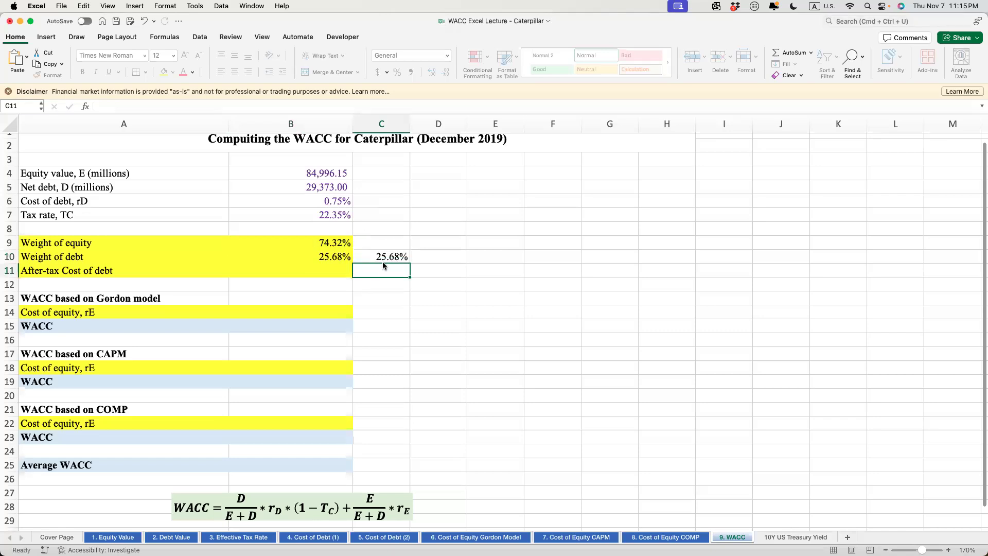
left_click(386, 256)
key("Delete")
Step: Calculate After-tax Cost of debt in B11 as =B6*(1-B7), following the rD*(1-TC) term of the WACC equation
scroll(345, 313, "down", 1)
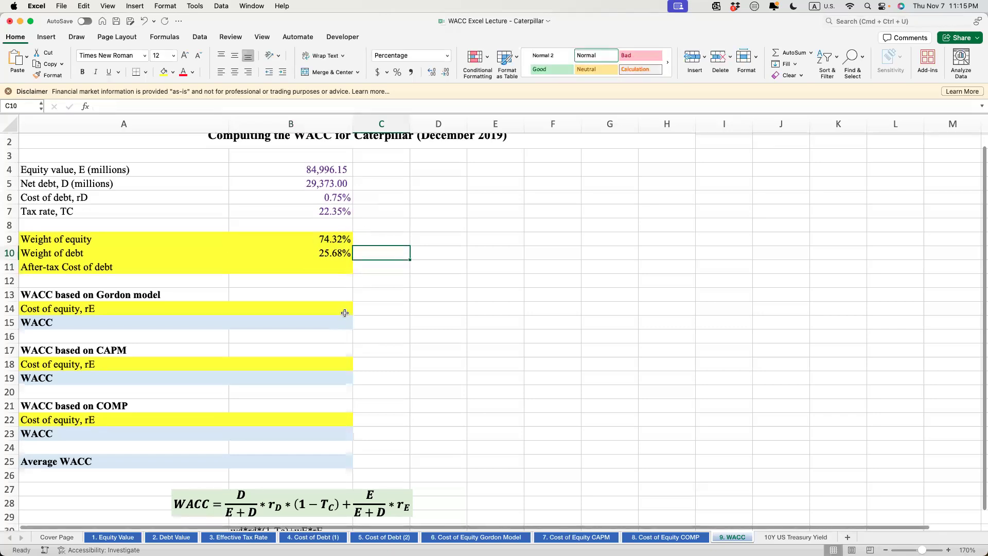
scroll(342, 381, "down", 3)
left_click_drag(270, 424, 340, 429)
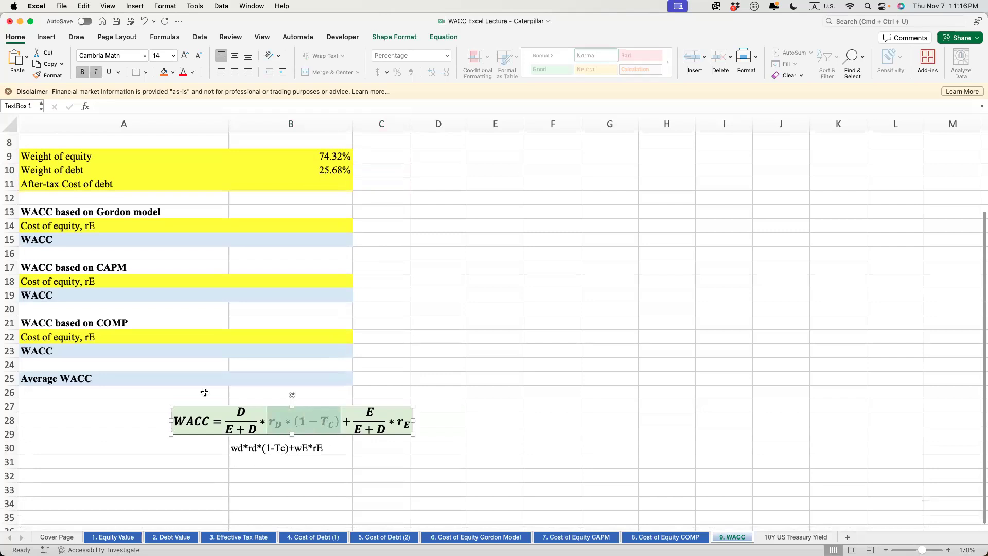
scroll(316, 321, "up", 3)
left_click(317, 267)
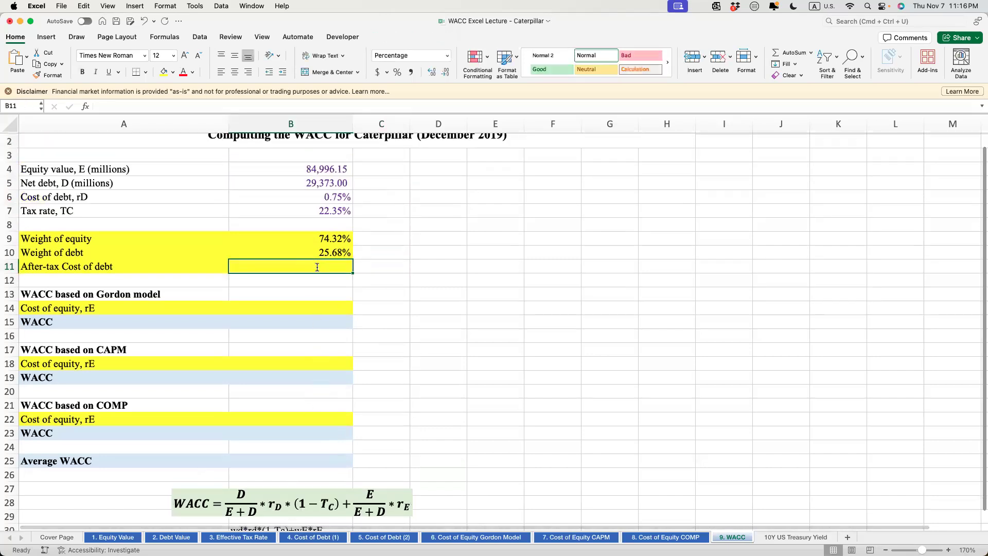
type("=")
left_click(325, 193)
type("*(1-")
left_click(332, 212)
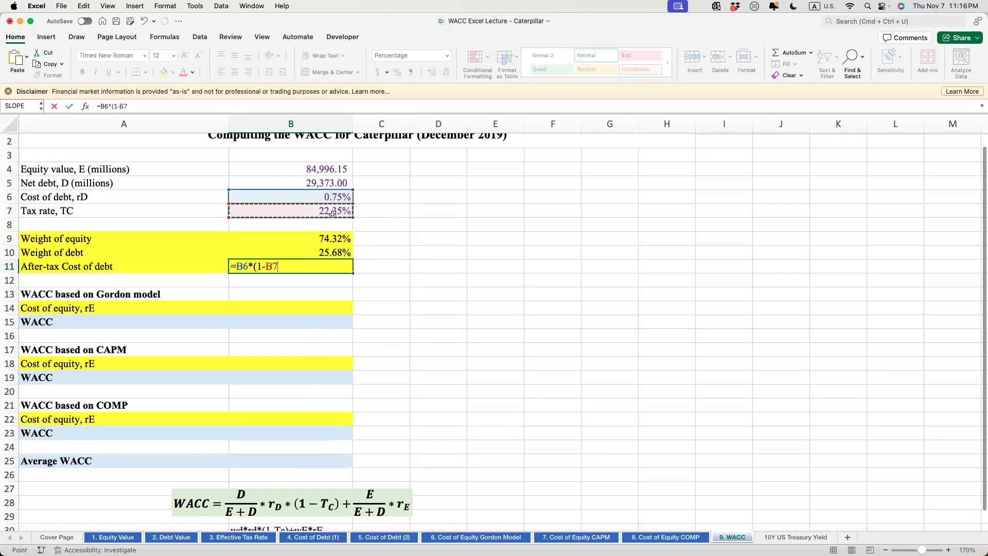
type(")")
key("Return")
Step: Replace rd*(1-Tc) with after-tax rd in the simplified formula in B30, and compare its terms with B9, B10 and B11
scroll(371, 360, "down", 4)
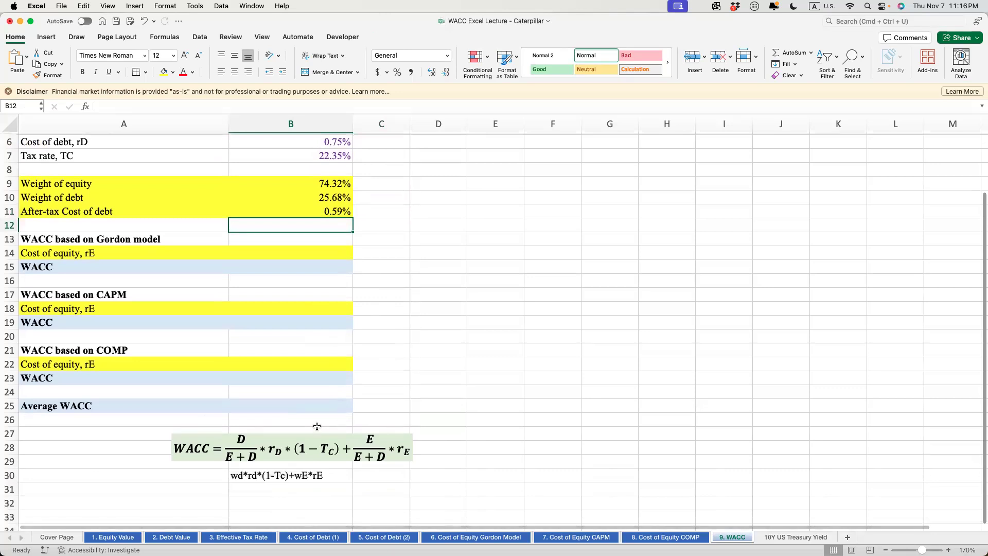
left_click(264, 475)
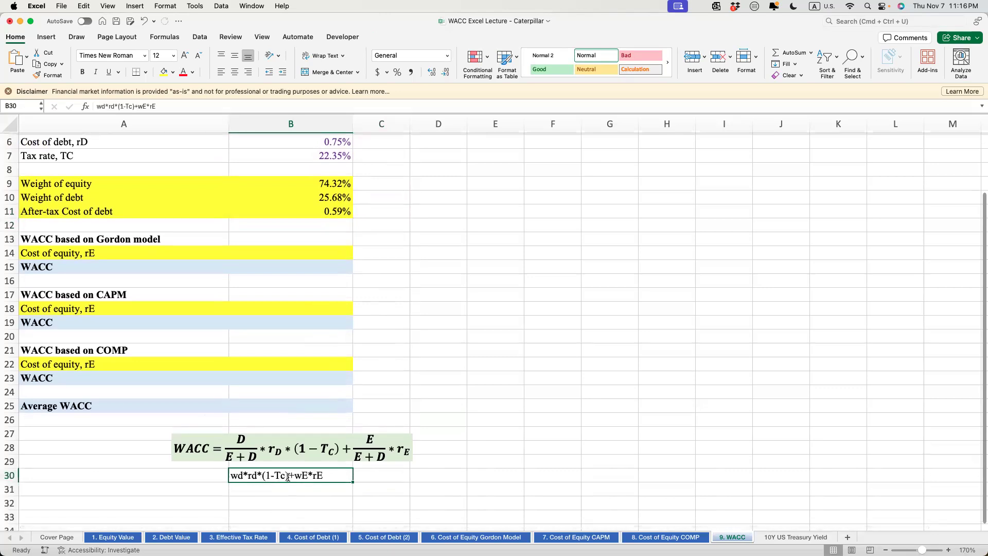
double_click(288, 476)
left_click_drag(289, 475, 252, 476)
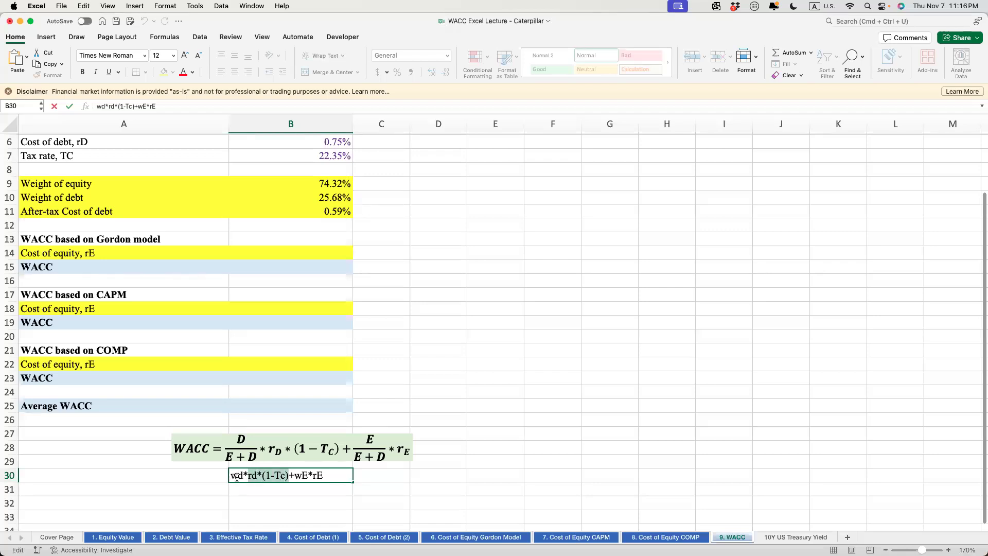
type("after-tax")
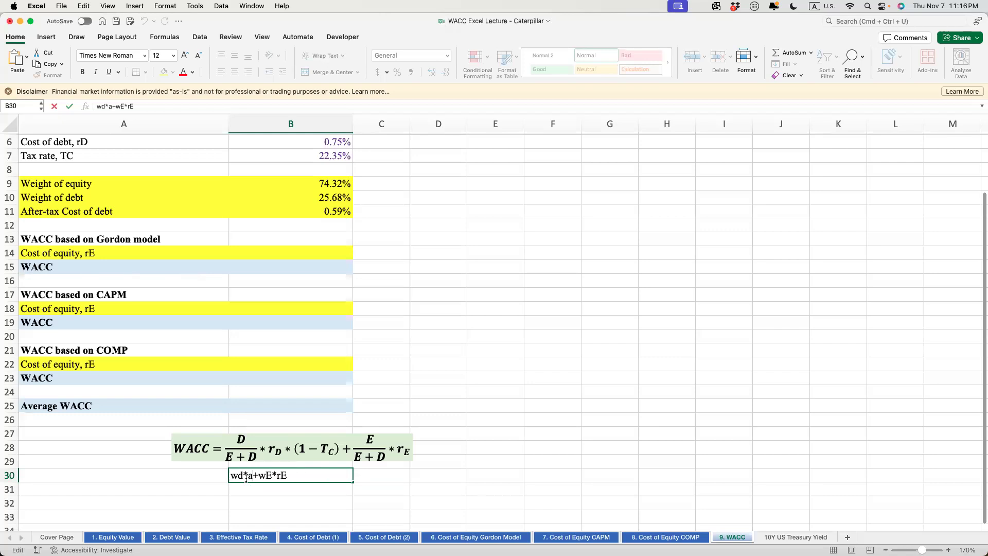
type(" rd")
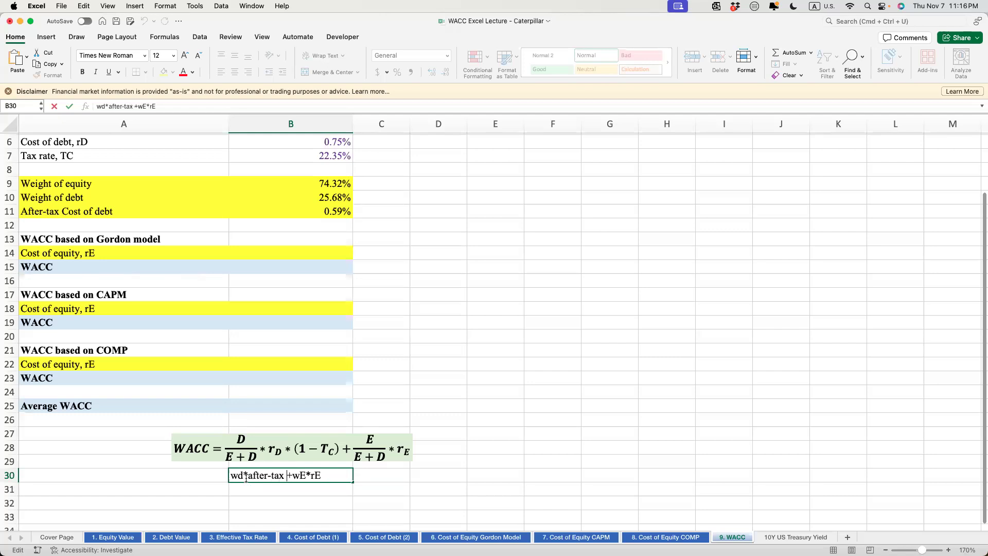
double_click(307, 475)
double_click(325, 475)
left_click(497, 284)
left_click(349, 186)
left_click(343, 198)
left_click(338, 208)
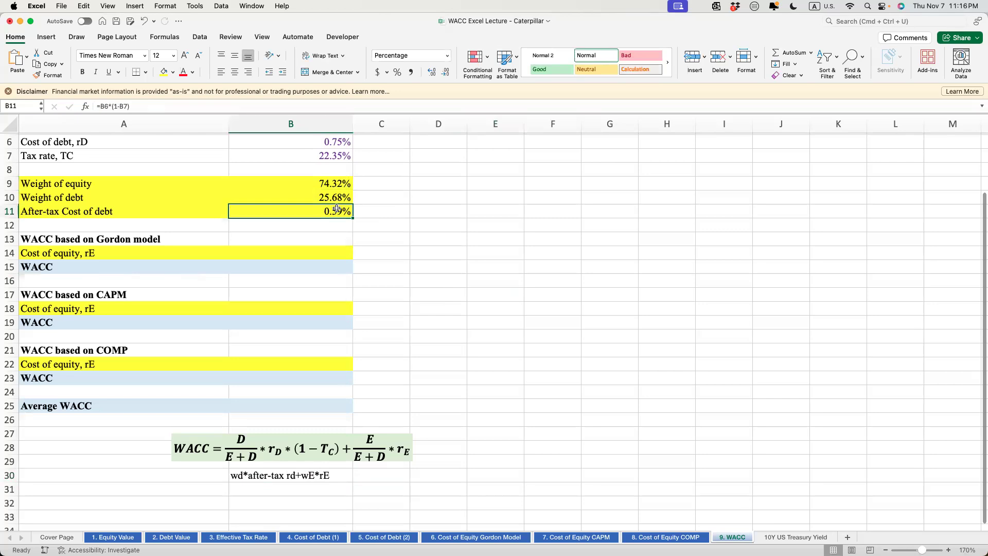
Step: Link the Gordon model Cost of equity in B14 to the Method II result in B82 on the 6. Cost of Equity Gordon Model sheet
left_click(312, 244)
left_click(314, 248)
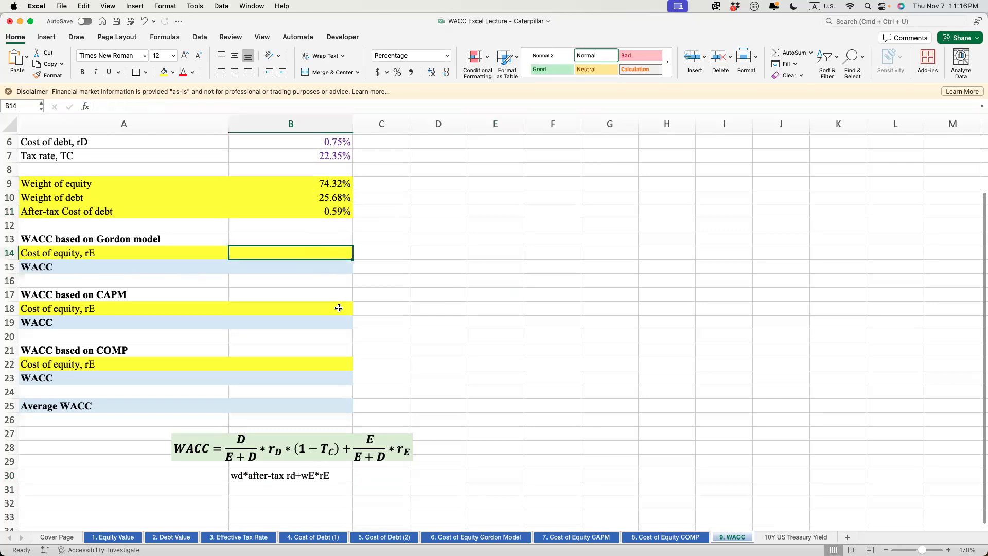
type("=")
left_click(484, 537)
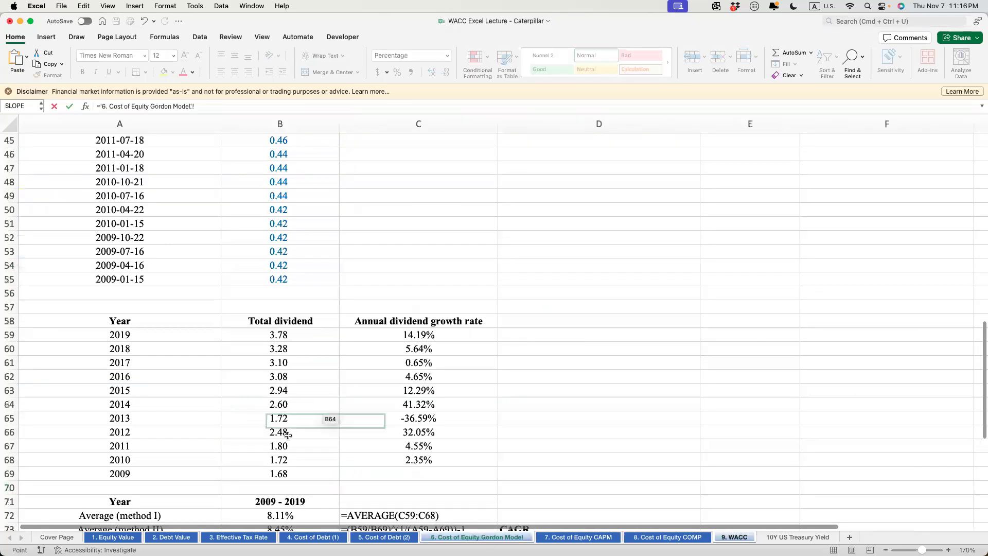
scroll(288, 435, "down", 5)
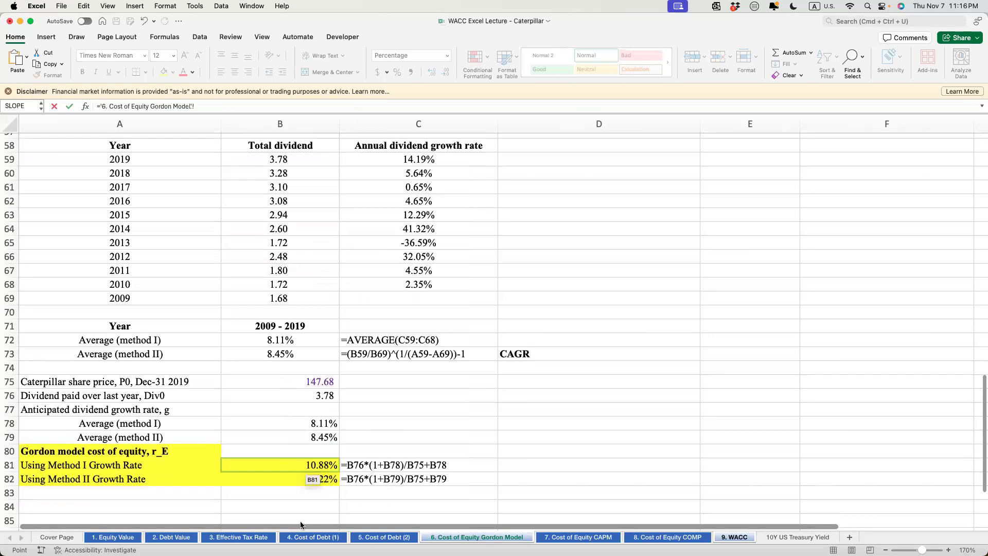
left_click(304, 479)
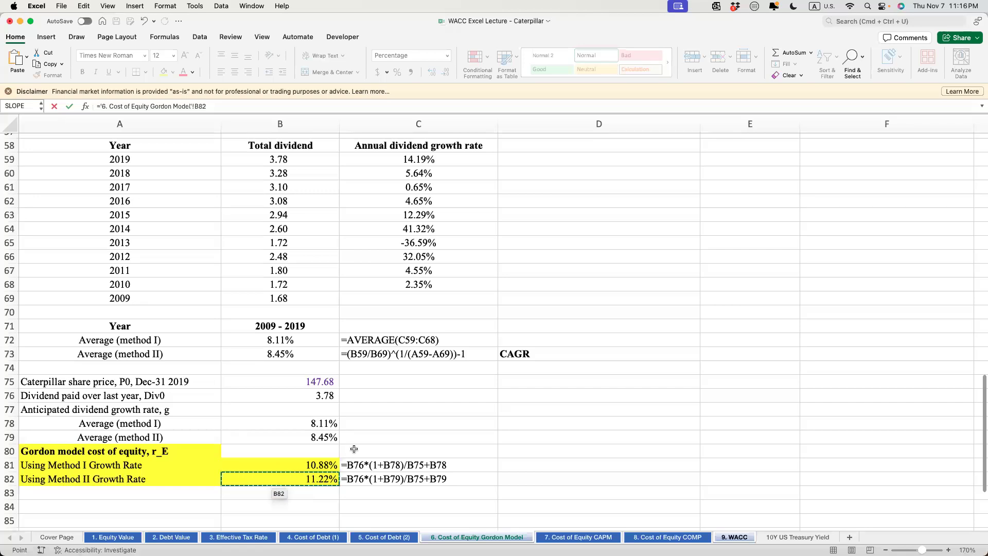
key("Return")
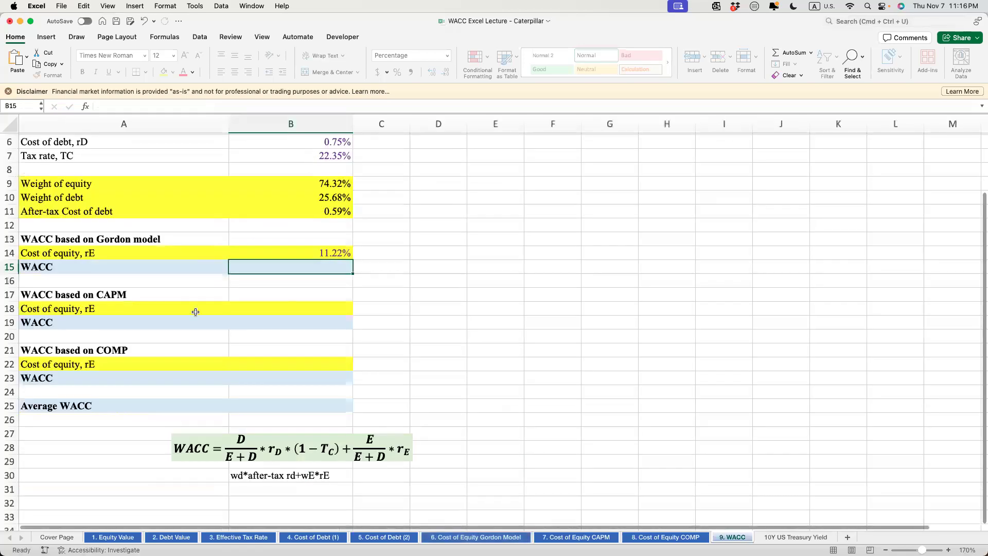
Step: Link the CAPM Cost of equity, rE in B18 to the cost of equity on the 7. Cost of Equity CAPM sheet
left_click(311, 323)
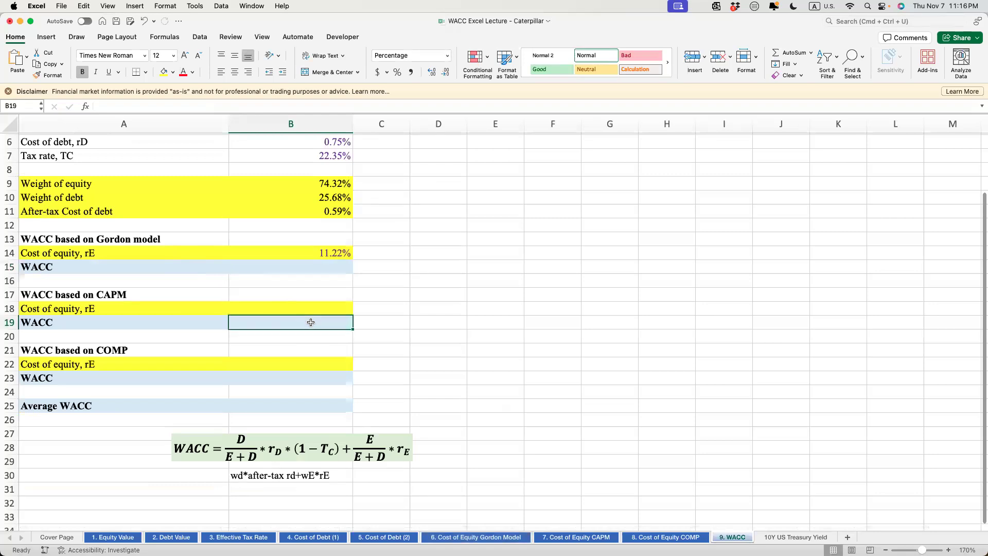
left_click(310, 312)
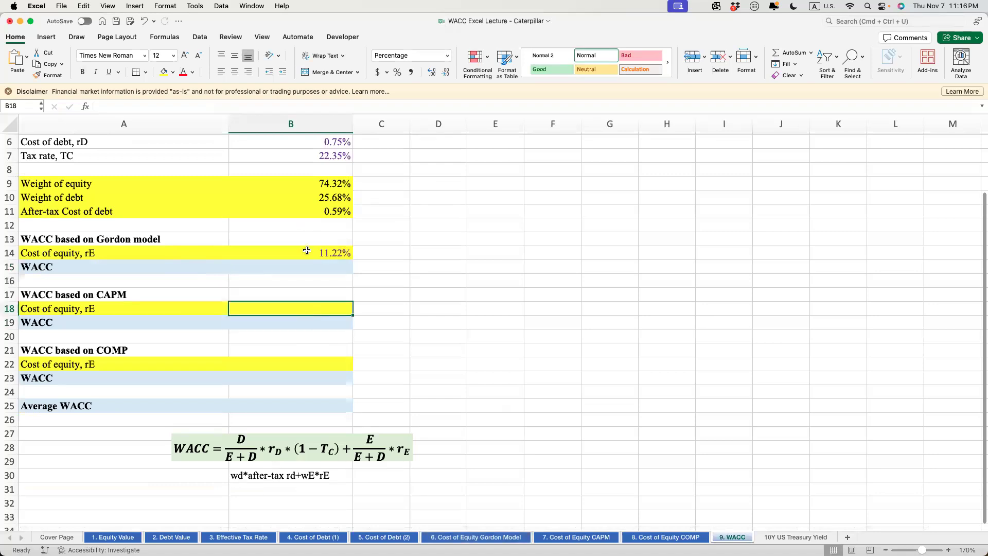
left_click(306, 250)
left_click(318, 307)
type("=")
left_click(576, 536)
left_click(215, 459)
key("F4")
key("Return")
Step: Link the COMP Cost of equity, rE in B22 to the cost of equity on the 8. Cost of Equity COMP sheet
left_click(332, 363)
type("=")
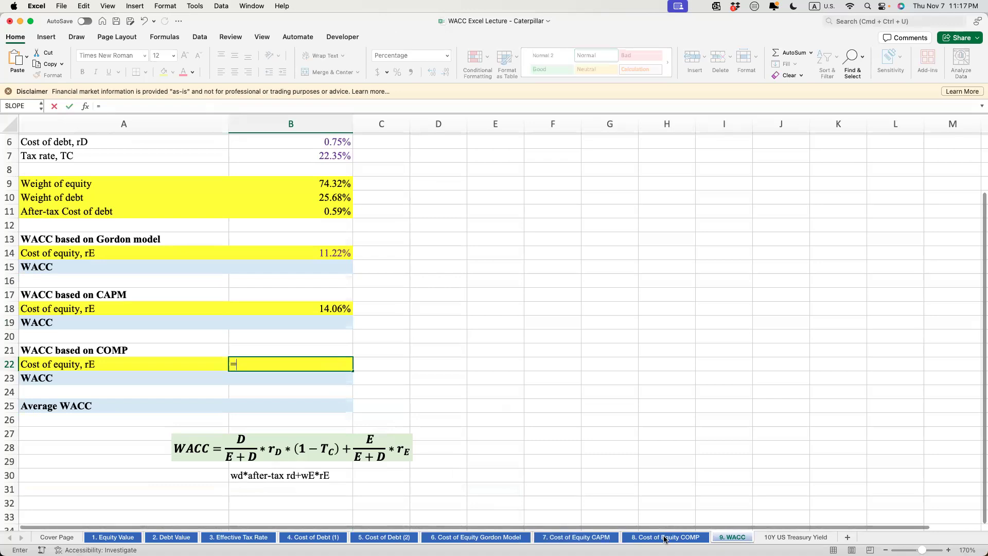
left_click(664, 537)
left_click(309, 363)
key("Return")
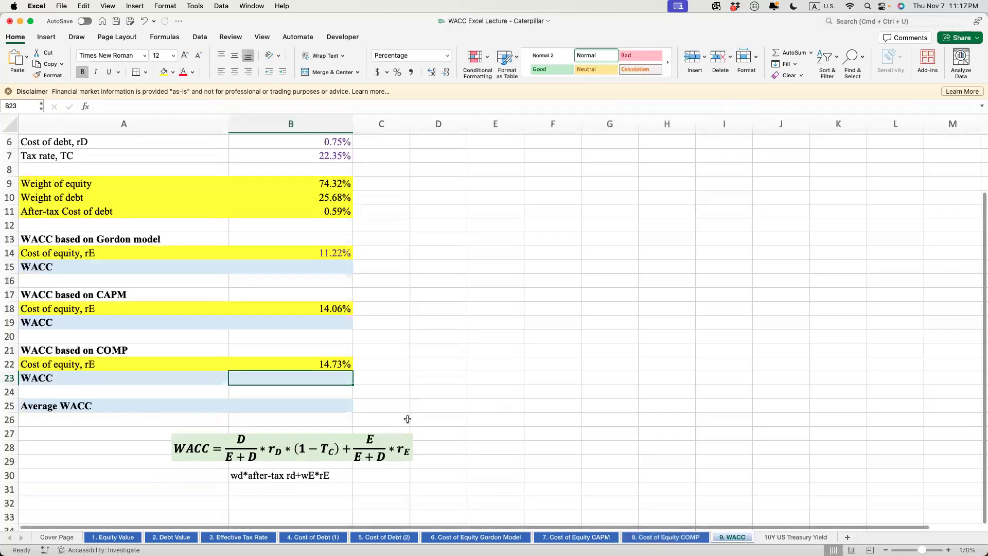
Step: Compute the Gordon model WACC in B15 as =B10*B11+B9*B14 from the weights, after-tax cost of debt and cost of equity
left_click(319, 256)
left_click(332, 308)
left_click(335, 364)
left_click_drag(329, 184, 331, 198)
left_click(329, 216)
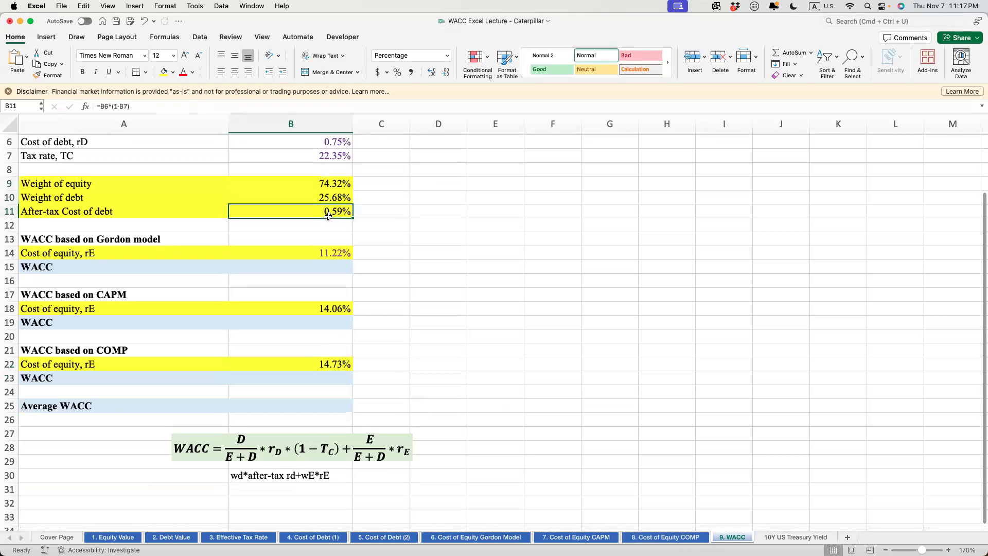
left_click(329, 266)
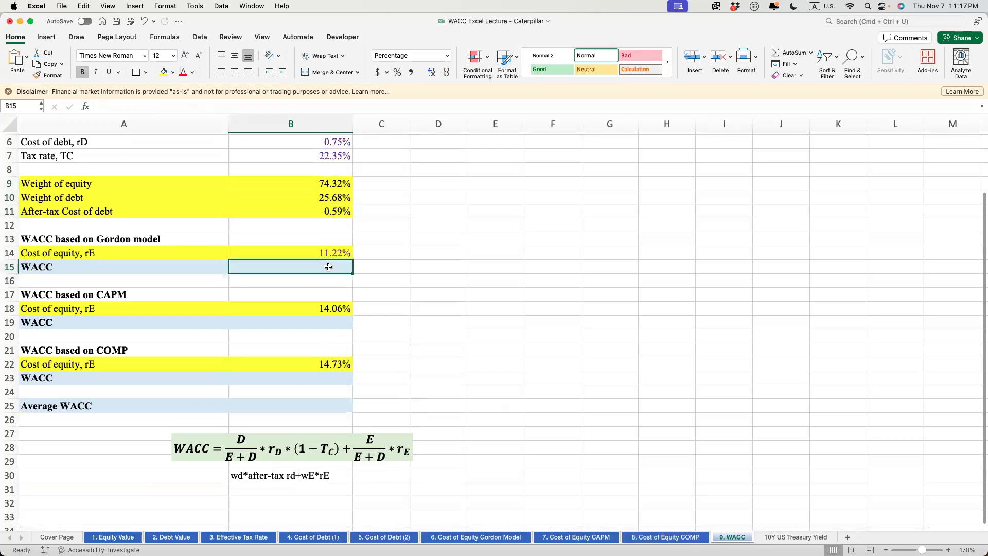
type("=")
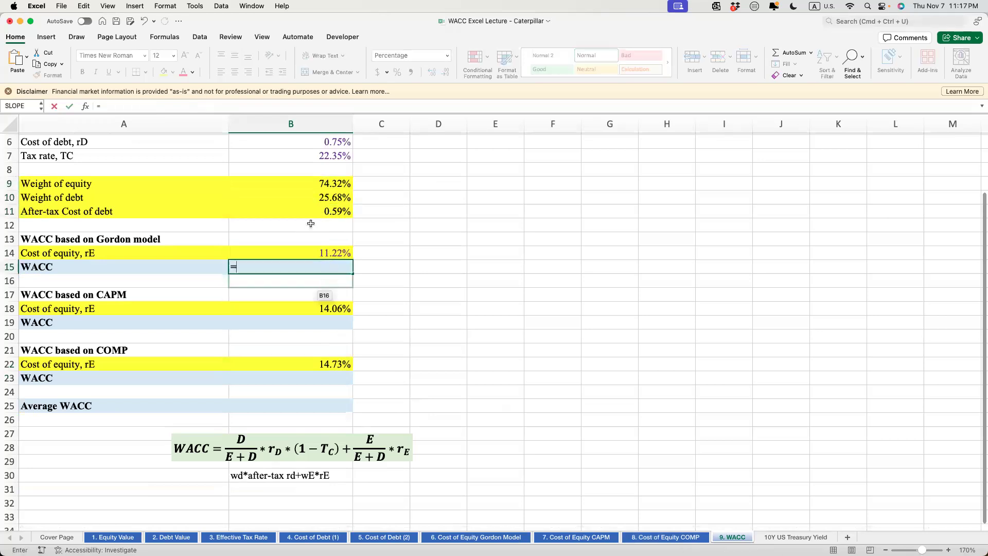
left_click(324, 183)
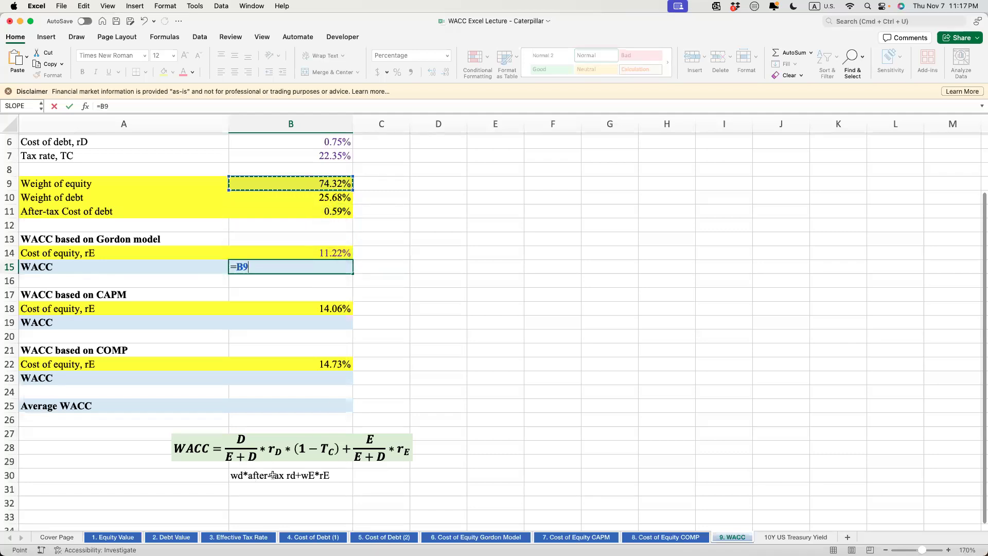
key("BackSpace")
key("BackSpace")
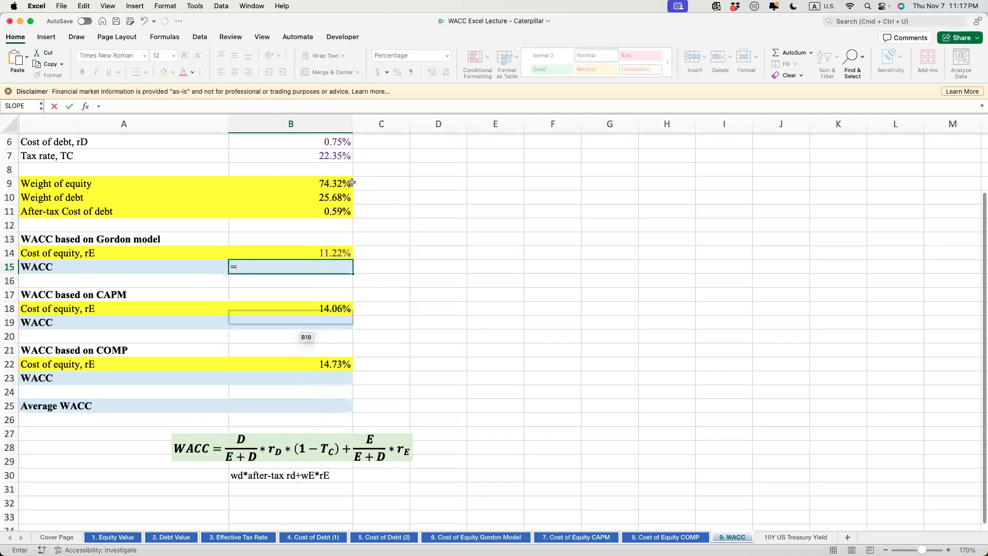
left_click(332, 201)
type("*")
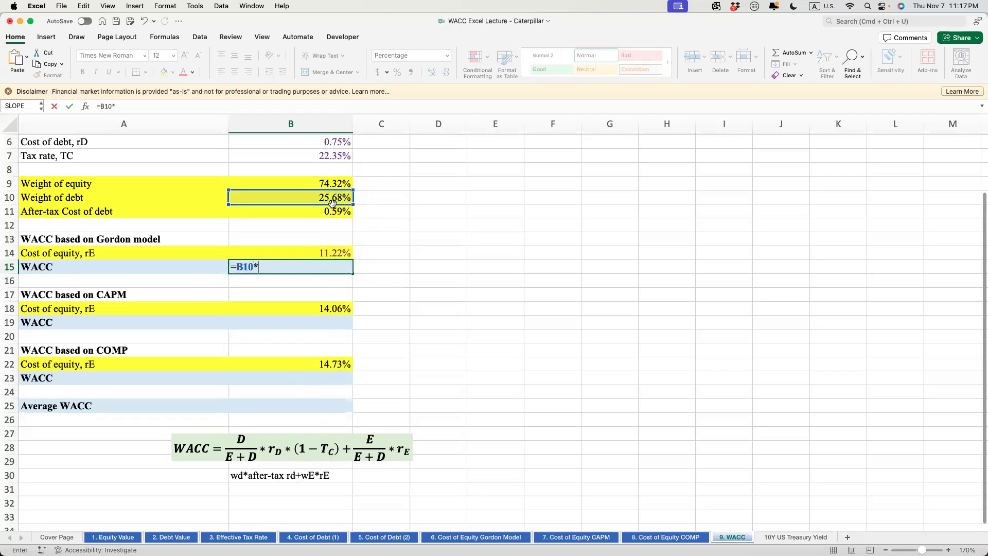
left_click(328, 210)
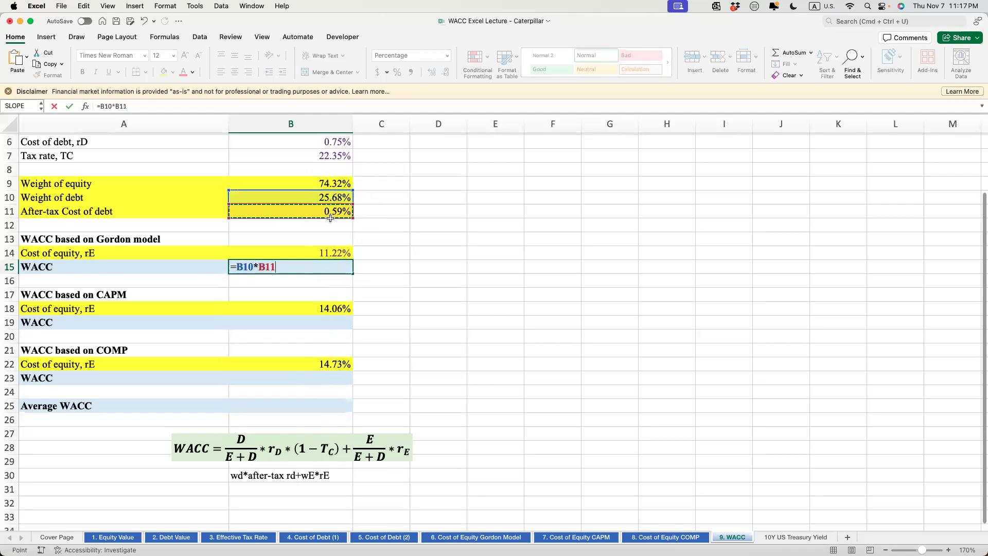
type("+")
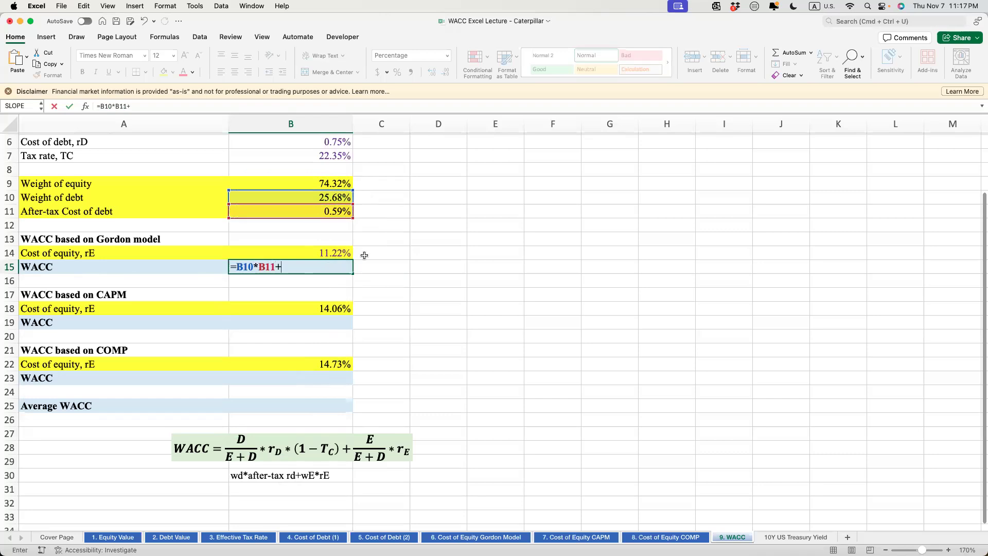
left_click(311, 182)
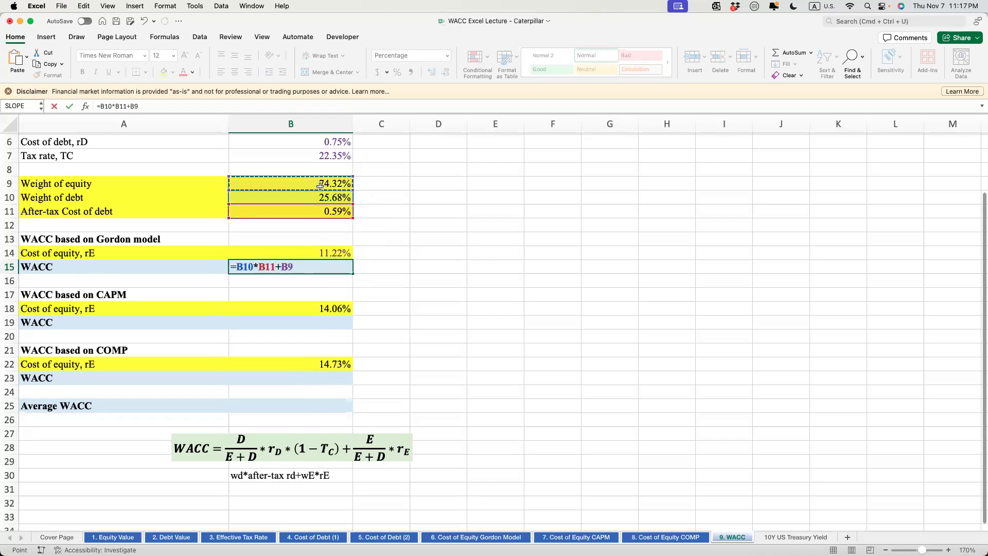
type("*")
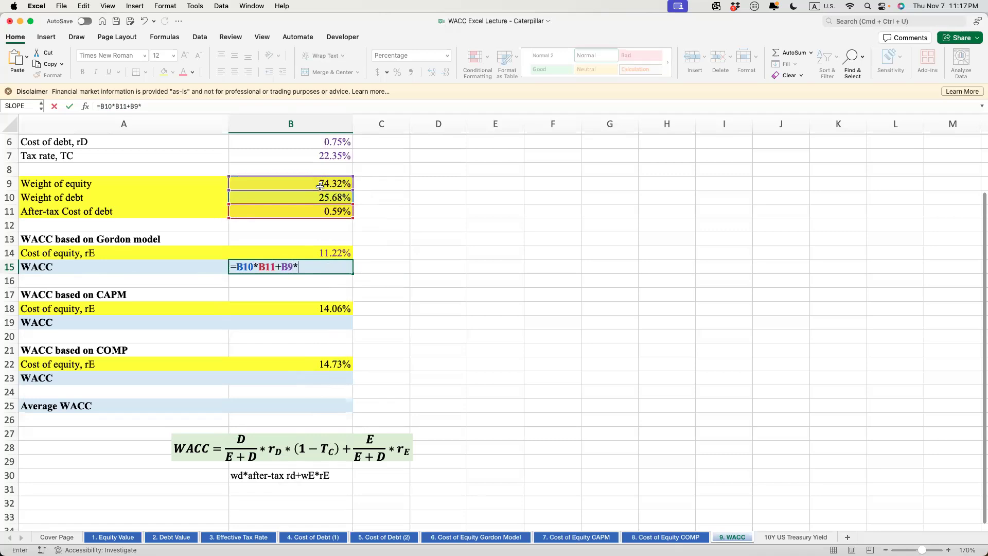
left_click(326, 252)
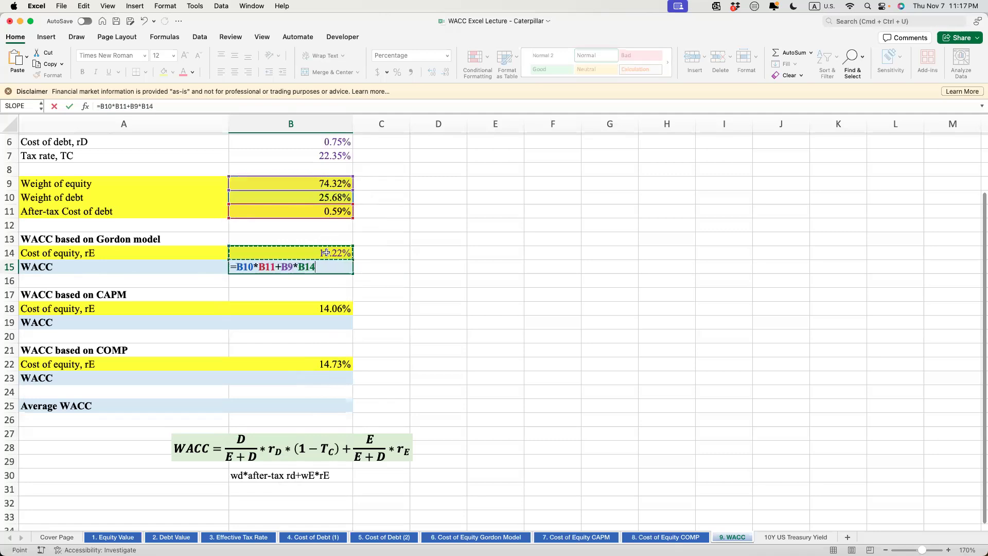
key("Return")
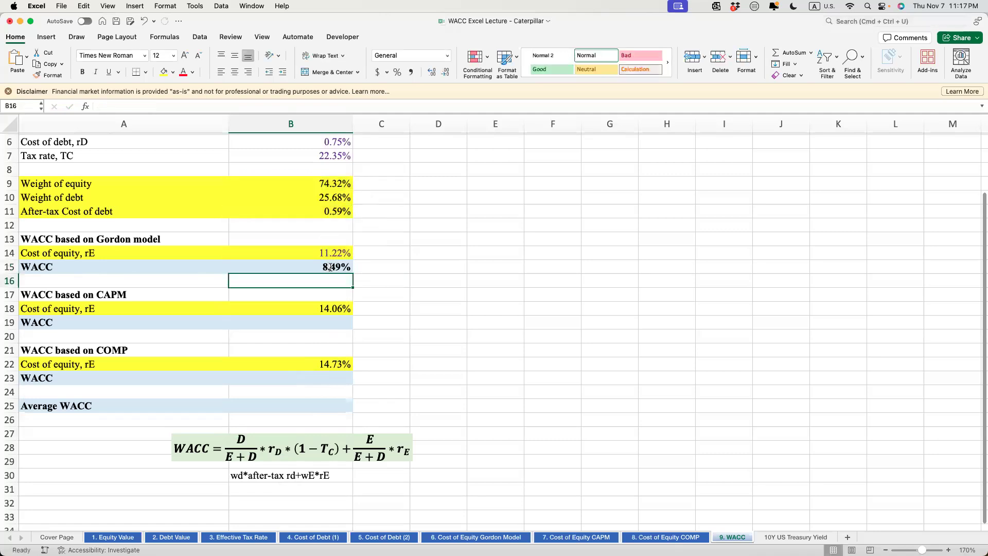
double_click(330, 267)
left_click_drag(238, 268, 291, 267)
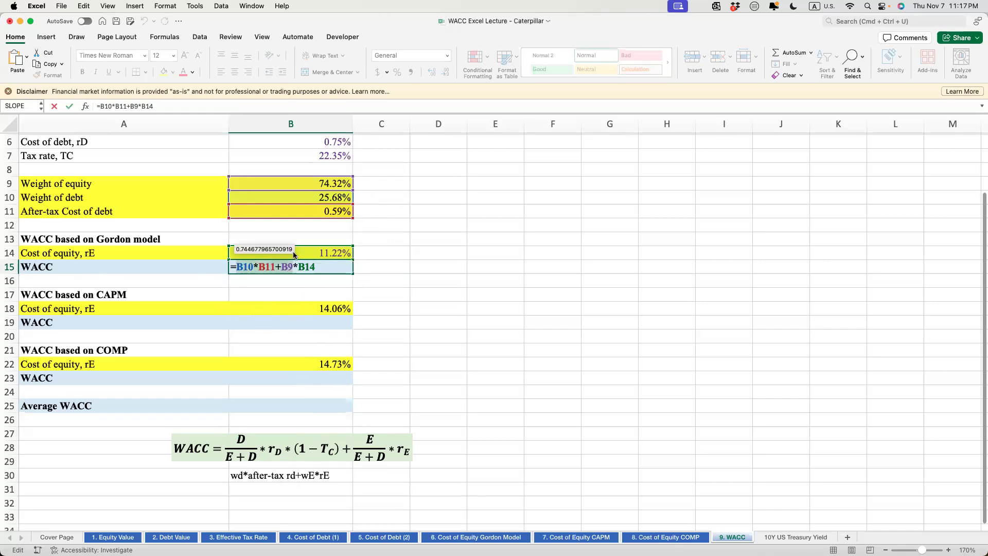
key("F4")
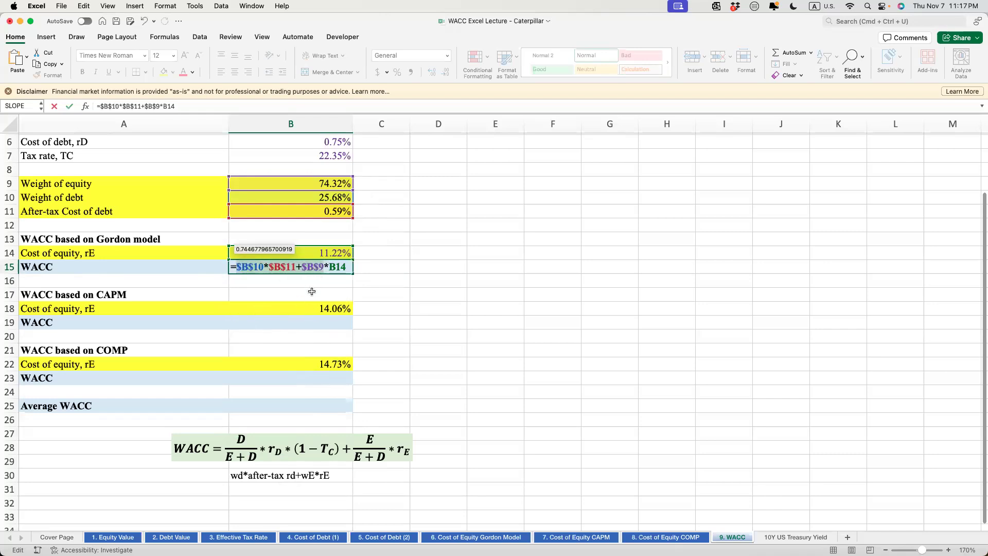
key("Escape")
Step: Copy the B15 WACC formula into B19 and B23 with formula and number formats only, and check the references in B23
key("super+c")
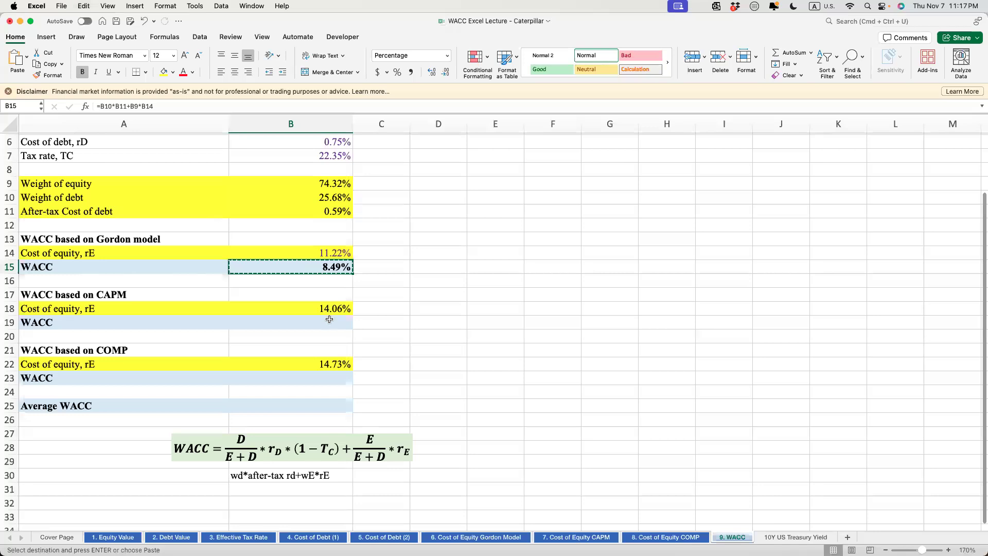
left_click(329, 322)
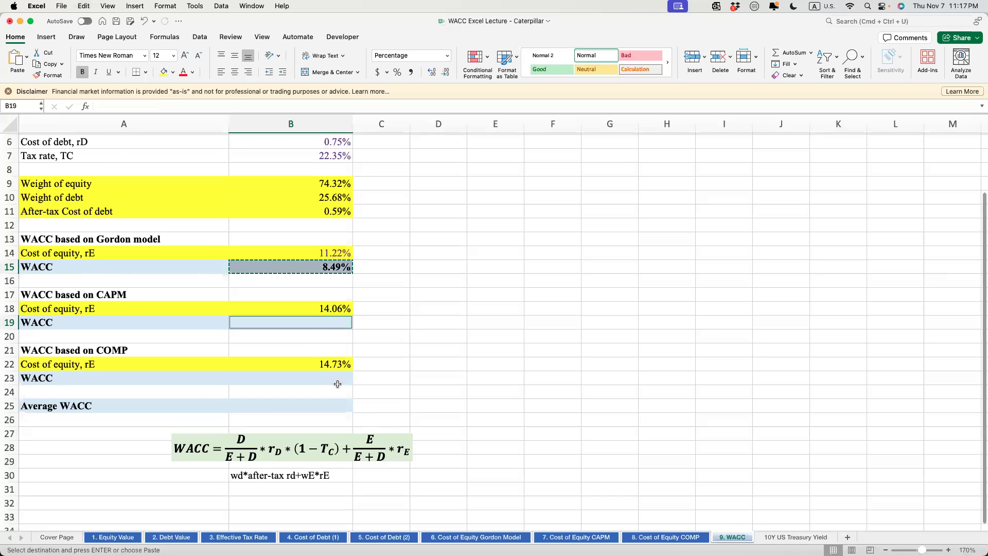
left_click(338, 379, "super")
key("ctrl+super+v")
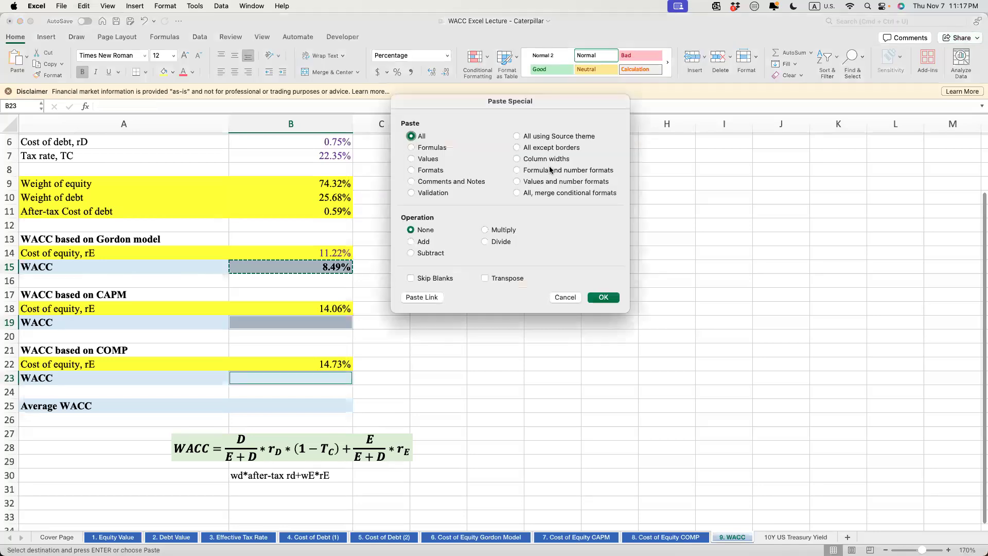
left_click(517, 170)
left_click(603, 297)
key("Escape")
left_click(340, 378)
double_click(326, 379)
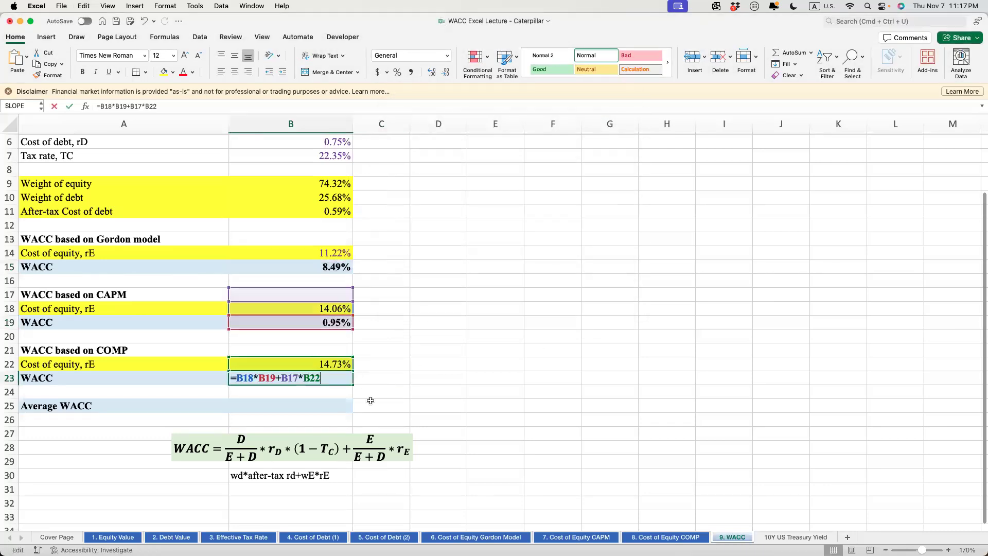
key("Return")
Step: Make the B10, B11 and B9 references absolute in the B15 WACC formula, leaving B14 relative
double_click(331, 266)
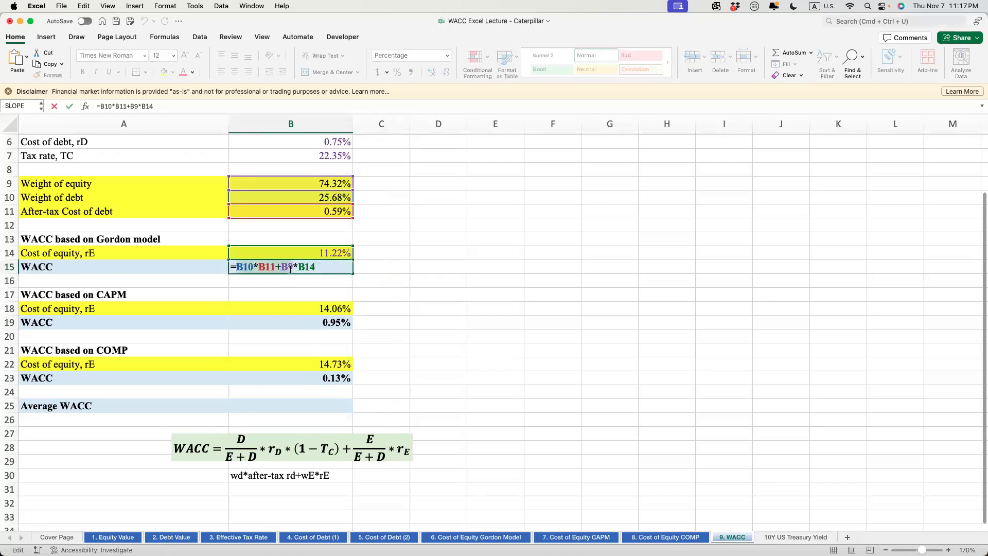
left_click_drag(291, 269, 289, 269)
key("super+t")
key("Return")
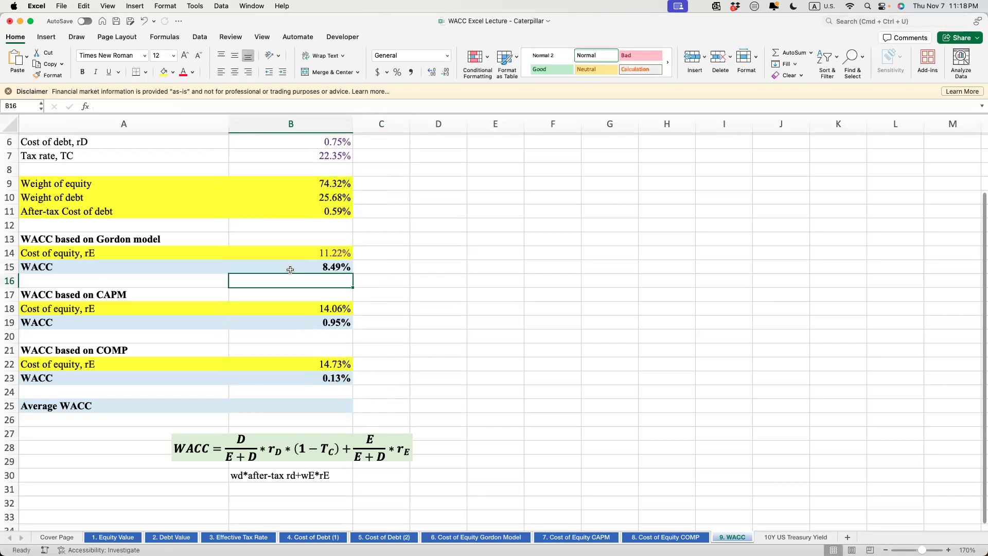
Step: Copy the B15 formula with its absolute references into the CAPM and COMP WACC cells B19 and B23, pasting formula and number formats
left_click(290, 268)
key("super+c")
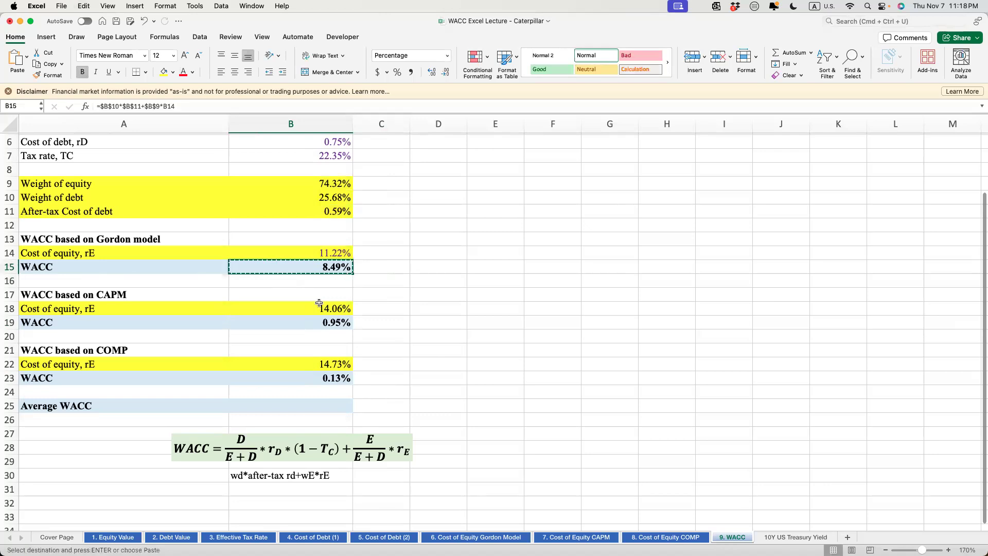
left_click(326, 322)
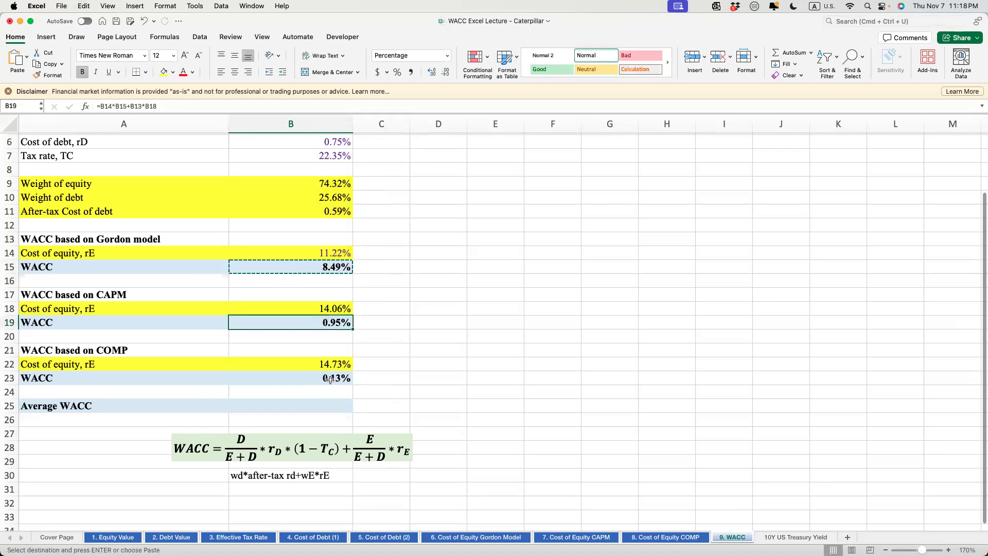
left_click(328, 379, "super")
key("ctrl+super+v")
left_click(554, 171)
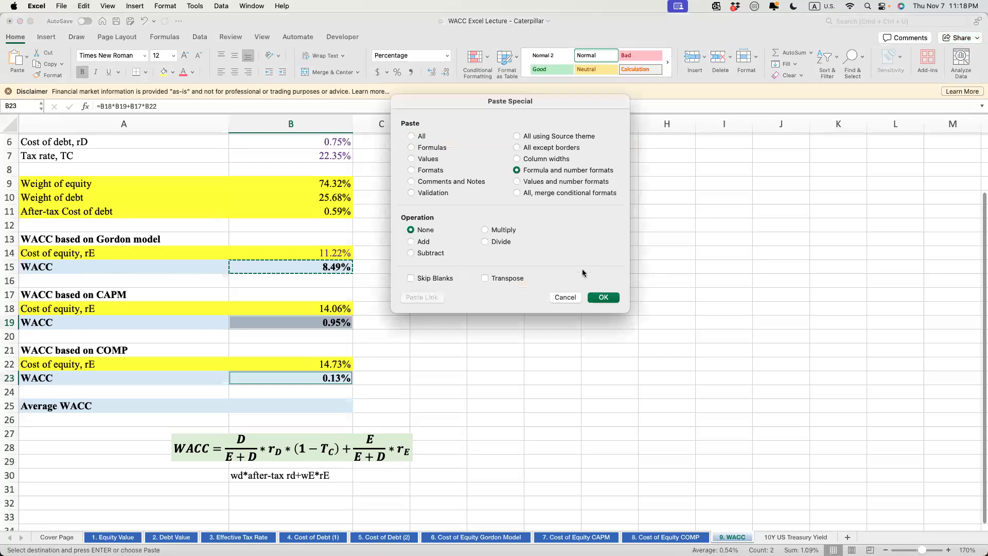
left_click(599, 297)
key("Escape")
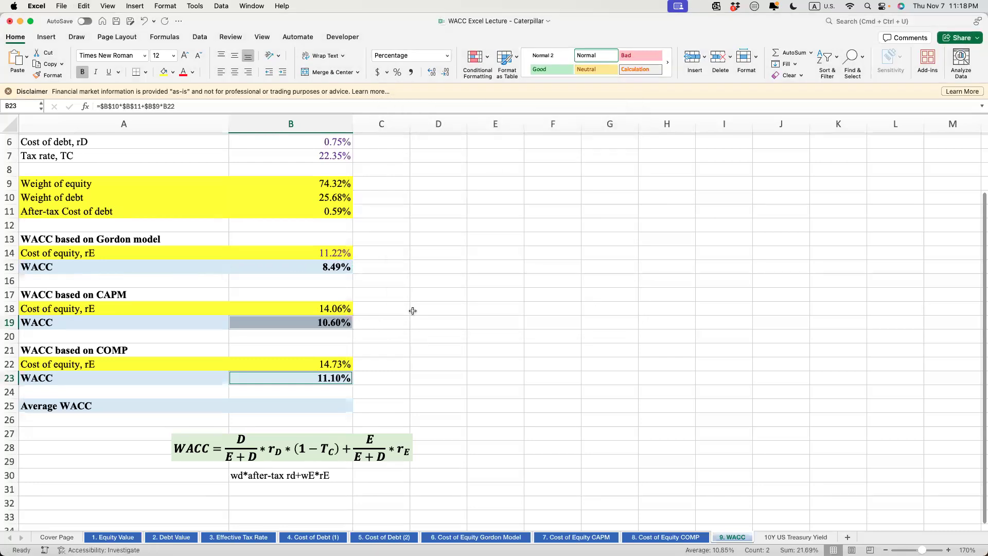
Step: Display the Gordon model WACC formula beside its result by entering =FORMULATEXT(B15) in C15
left_click(378, 263)
type("=form")
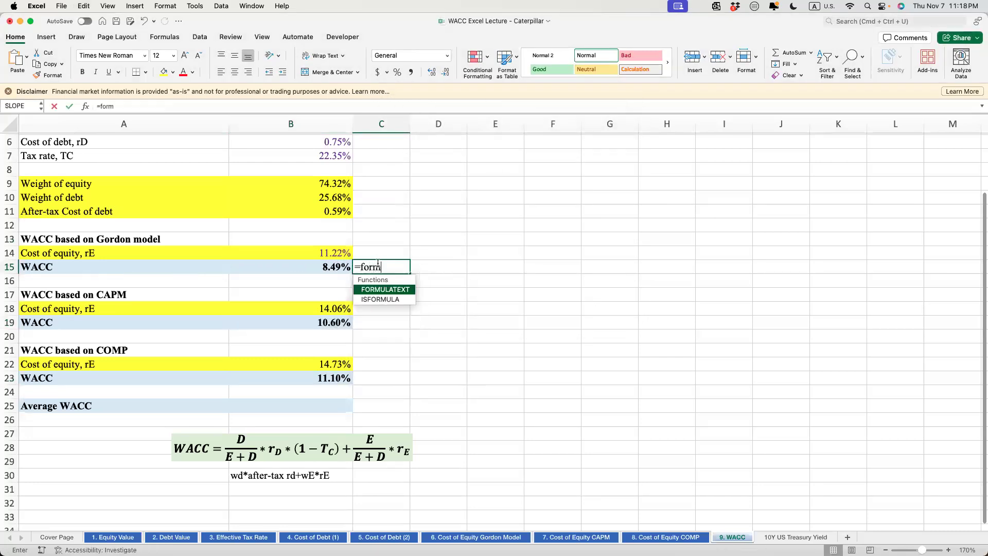
key("Tab")
key("Left")
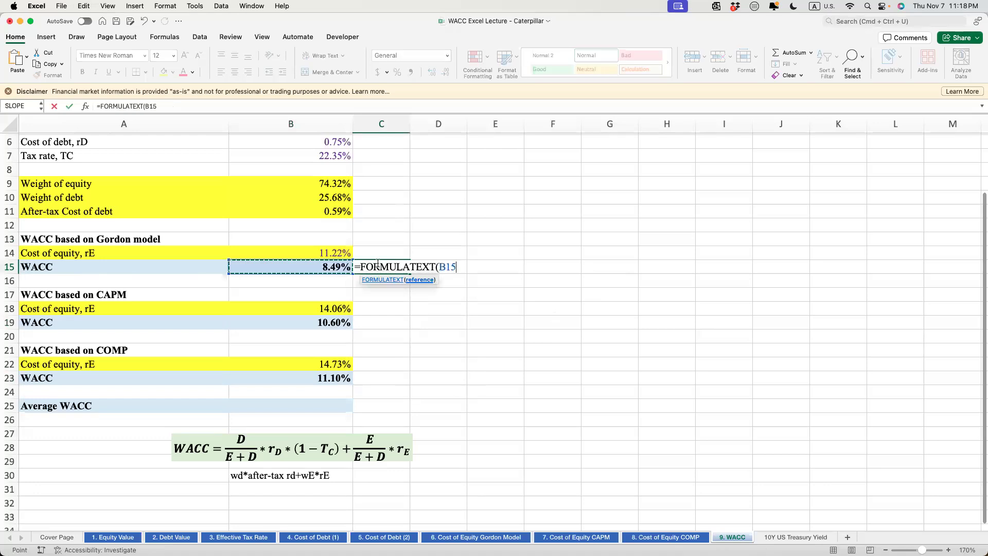
type(")")
key("Return")
Step: Fill the FORMULATEXT formula from C15 down to C23 and clear the extra cells between the WACC rows
left_click_drag(378, 267, 383, 377)
key("ctrl+d")
left_click_drag(390, 278, 410, 356)
key("Delete")
key("Delete")
Step: Examine the cell references in the CAPM and COMP WACC formulas in B19 and B23
left_click(332, 323)
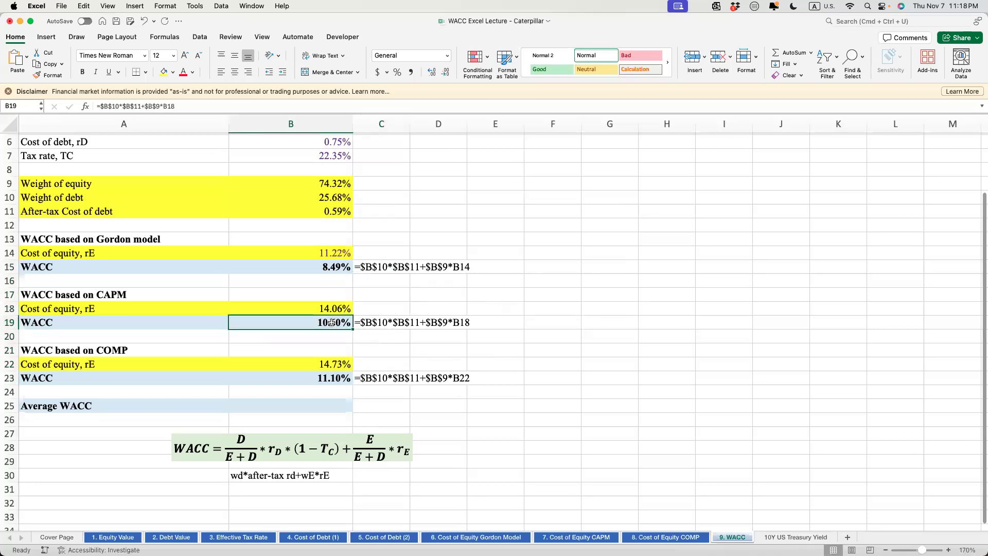
double_click(332, 323)
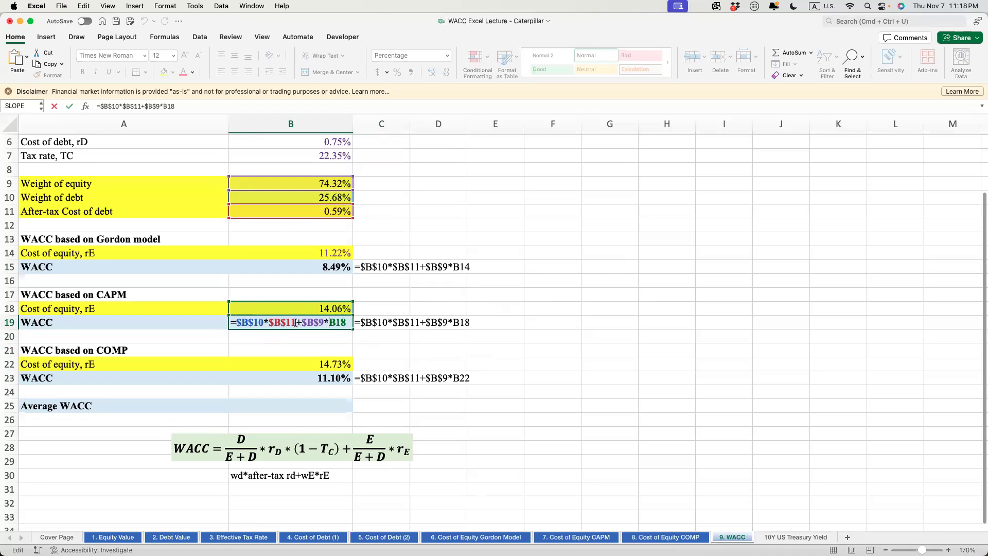
left_click_drag(296, 322, 269, 320)
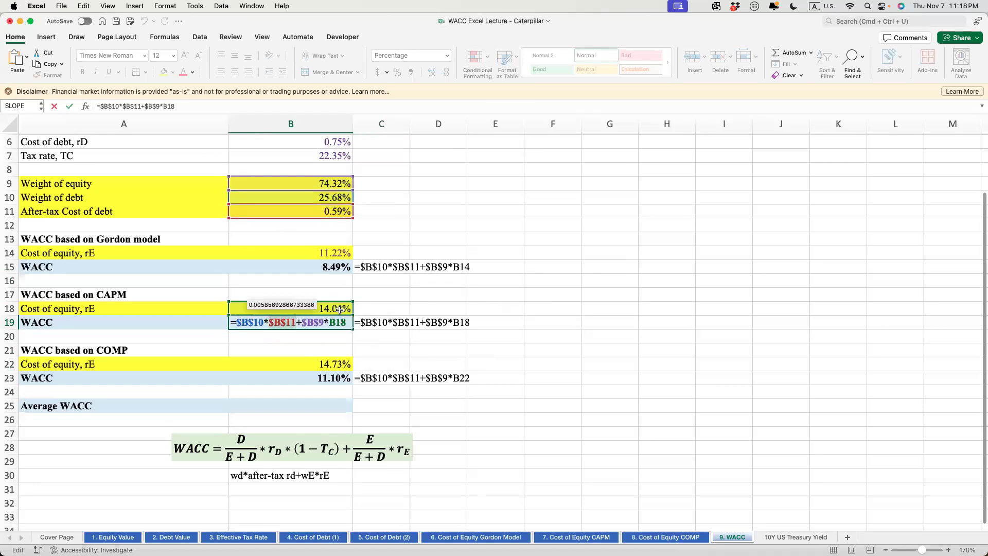
key("Escape")
left_click(339, 378)
double_click(339, 379)
key("Escape")
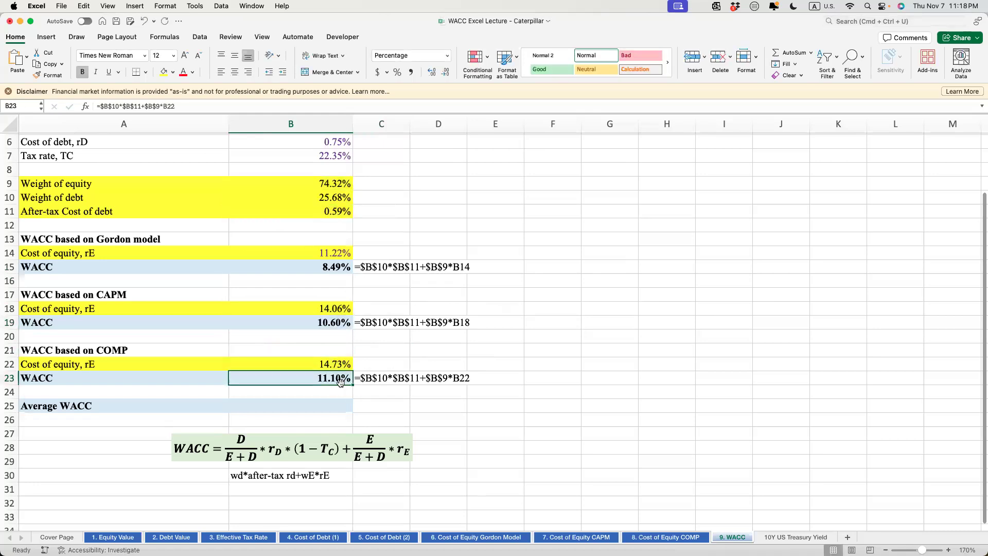
Step: Rebuild the COMP WACC formula in B23 with relative references as =B10*B11+B9*B22
type("=")
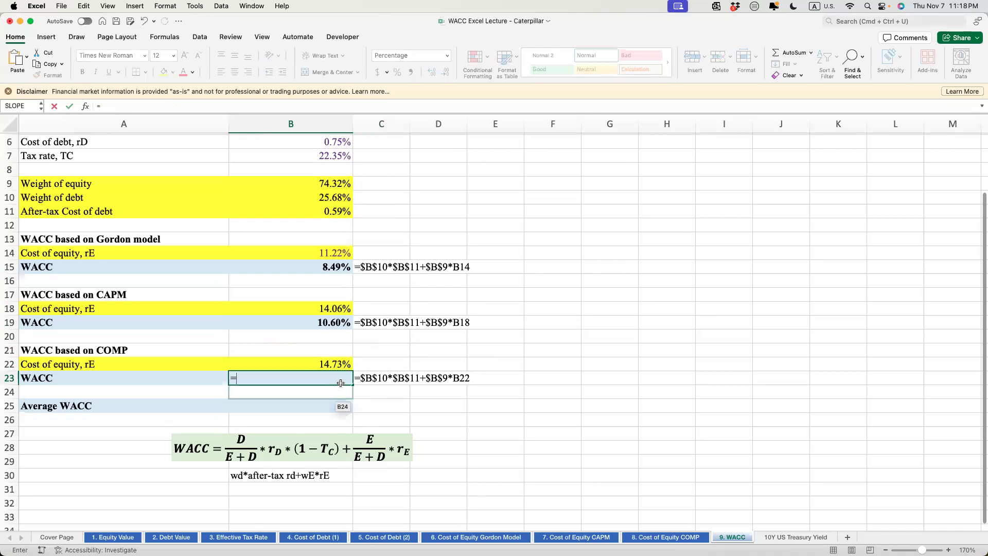
left_click(337, 197)
type("*")
left_click(332, 212)
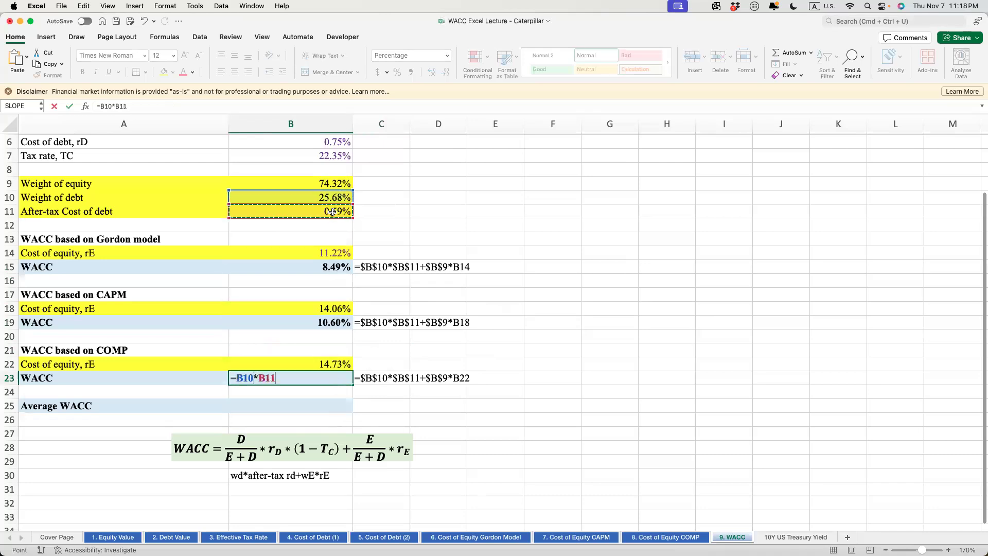
type("+")
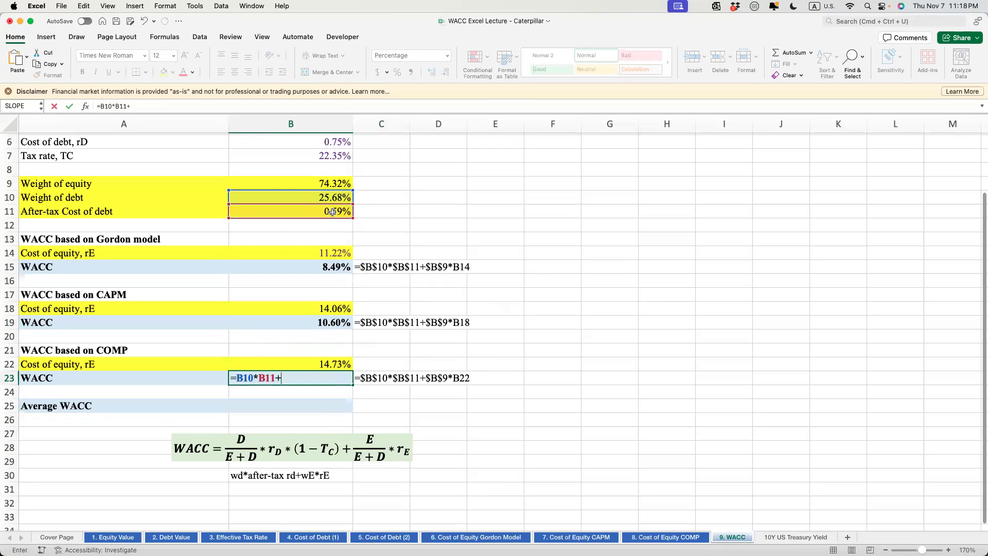
left_click(334, 180)
type("*")
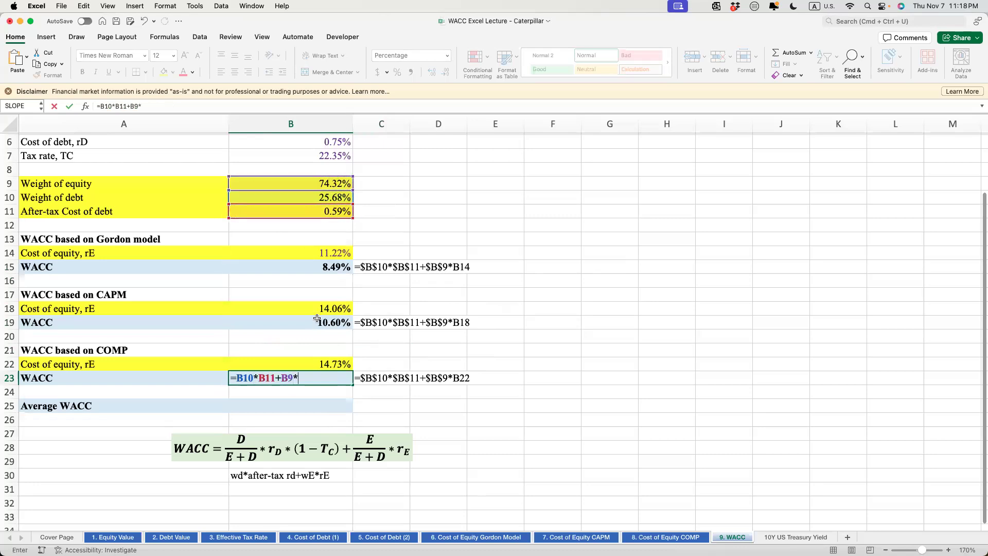
left_click(321, 364)
key("Return")
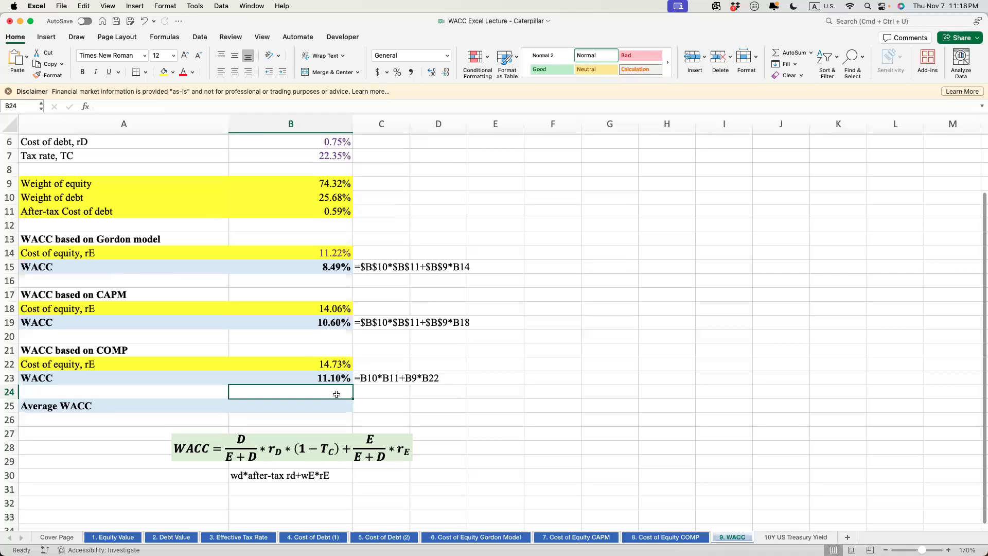
Step: Compute the average WACC in B25 from the Gordon, CAPM and COMP results with =AVERAGE(B15,B19,B23)
left_click(46, 365)
left_click_drag(131, 367, 270, 372)
left_click(321, 408)
type("=ave")
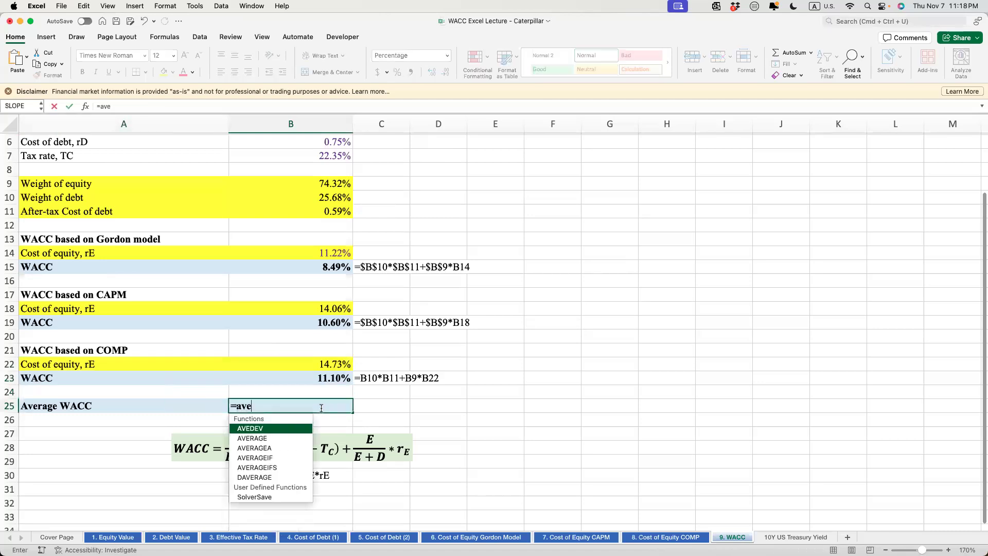
key("Down")
key("Tab")
left_click(329, 267)
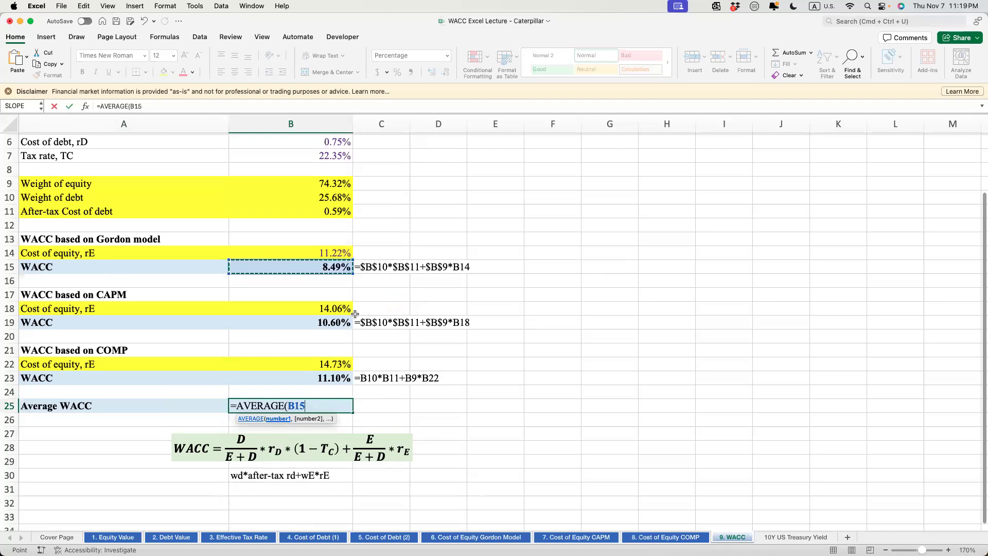
type(",")
left_click(339, 323)
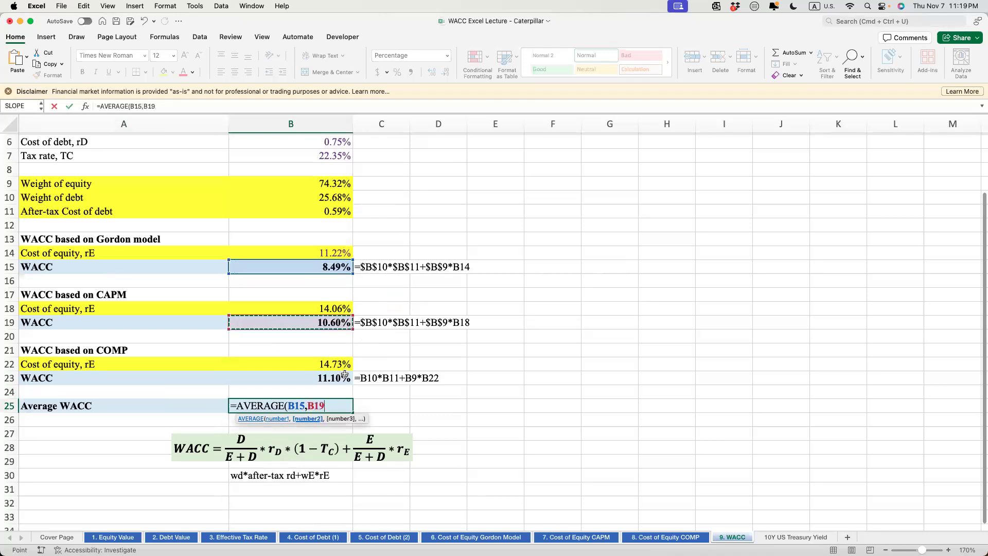
type(",")
left_click(343, 376)
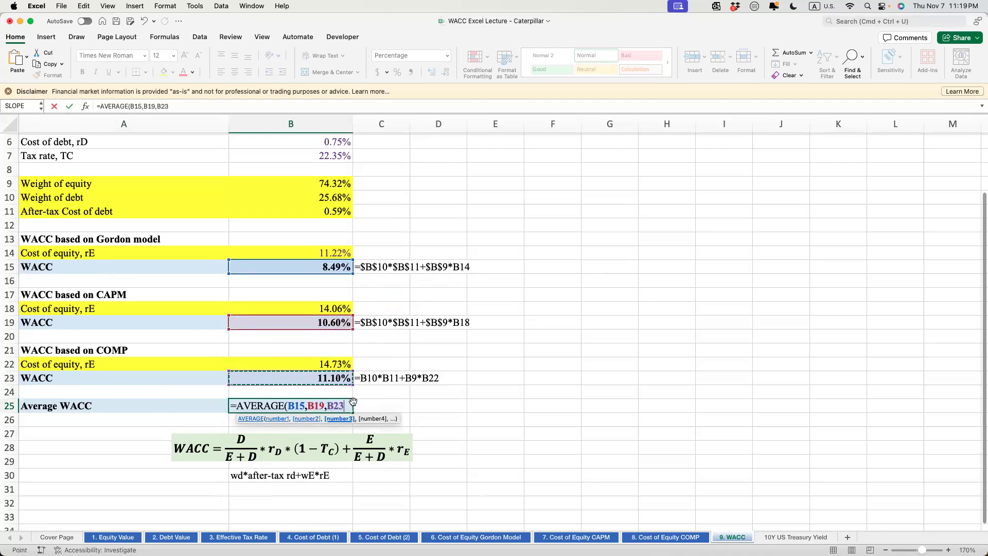
type(")")
key("Return")
Step: Display the average WACC formula beside its result by entering =FORMULATEXT(B25) in C25
left_click(372, 410)
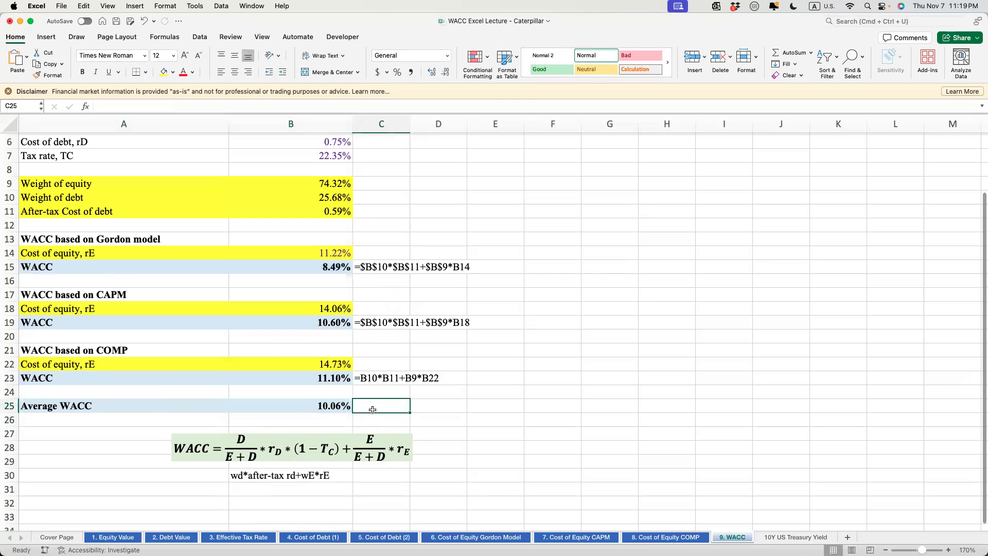
type("=form")
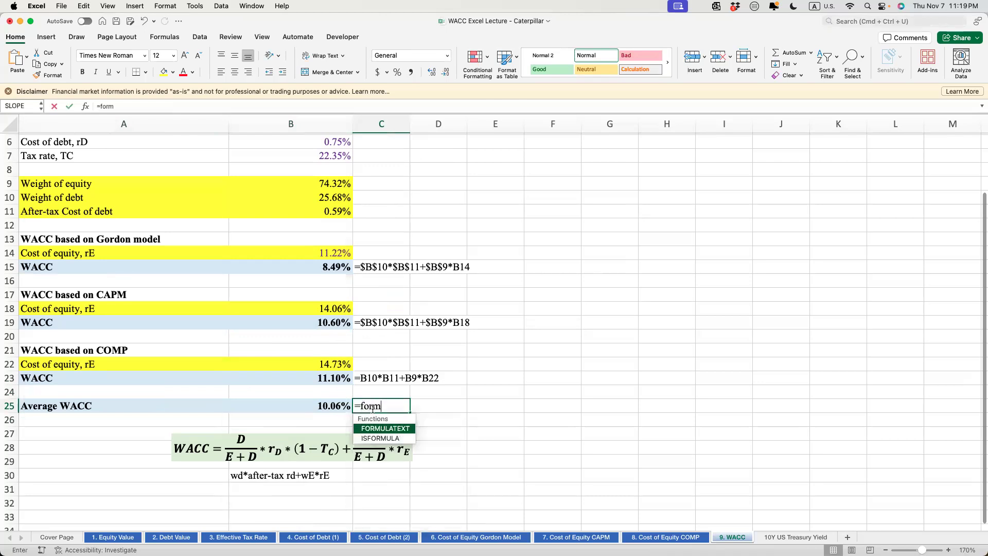
key("Tab")
key("Left")
type(")")
key("Return")
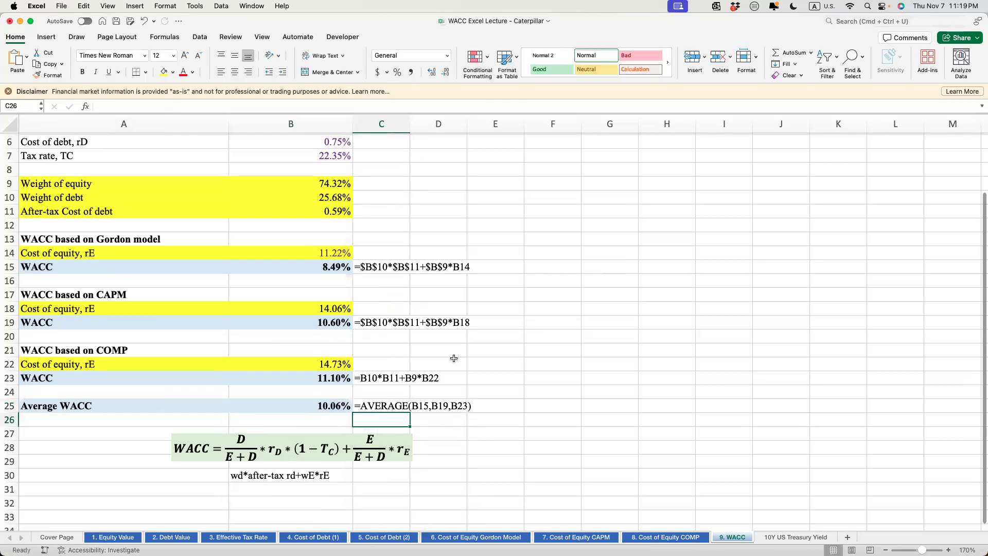
Step: Review the average, CAPM, Gordon and COMP WACC results and the debt and equity terms of the WACC equation below them
left_click_drag(298, 406, 258, 366)
left_click(247, 313)
left_click_drag(294, 320, 134, 320)
left_click_drag(144, 267, 264, 267)
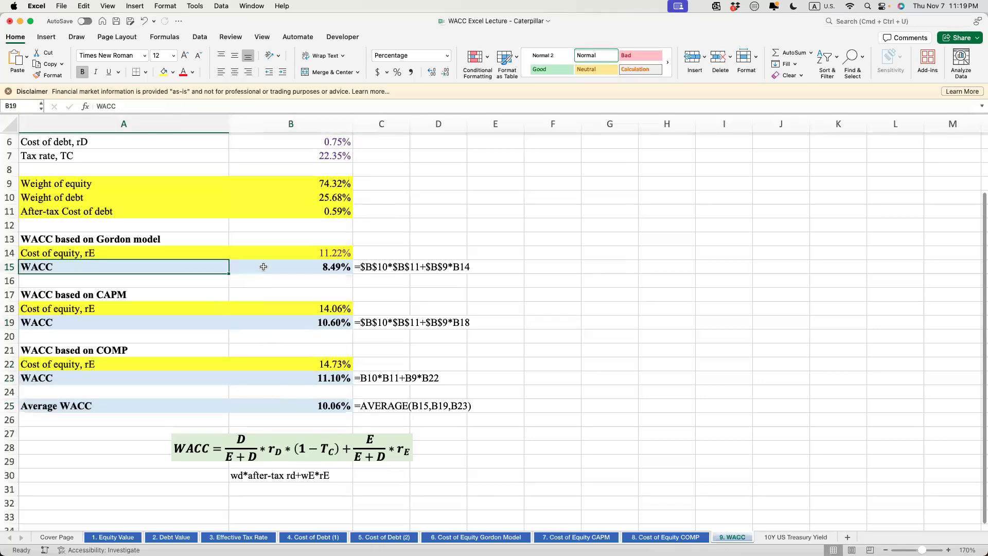
left_click(325, 270)
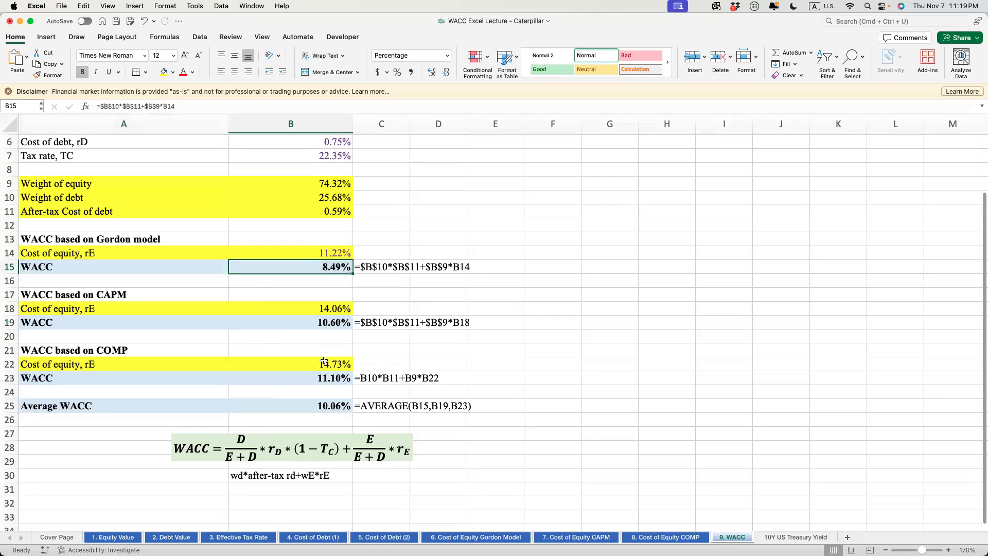
left_click_drag(326, 323, 330, 369)
left_click(329, 384)
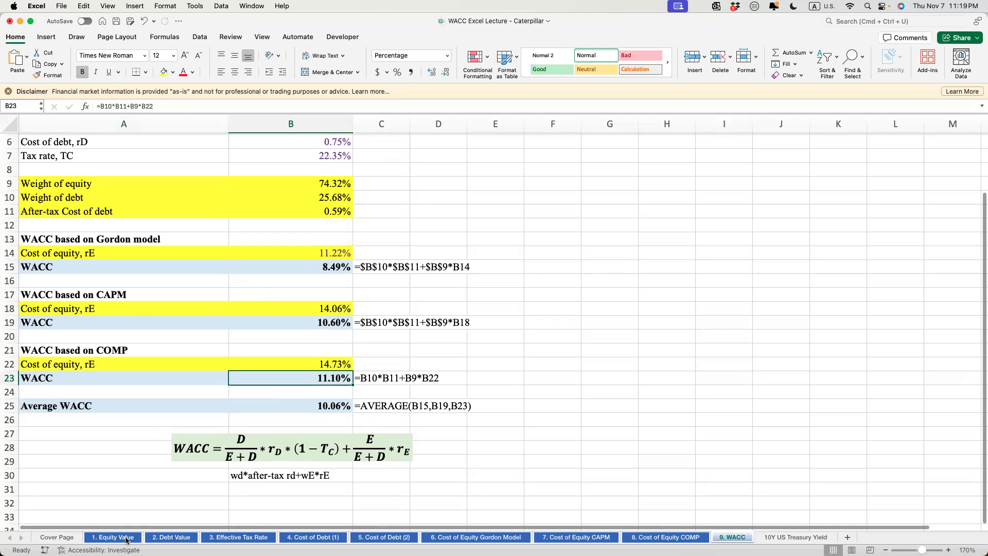
left_click(245, 442)
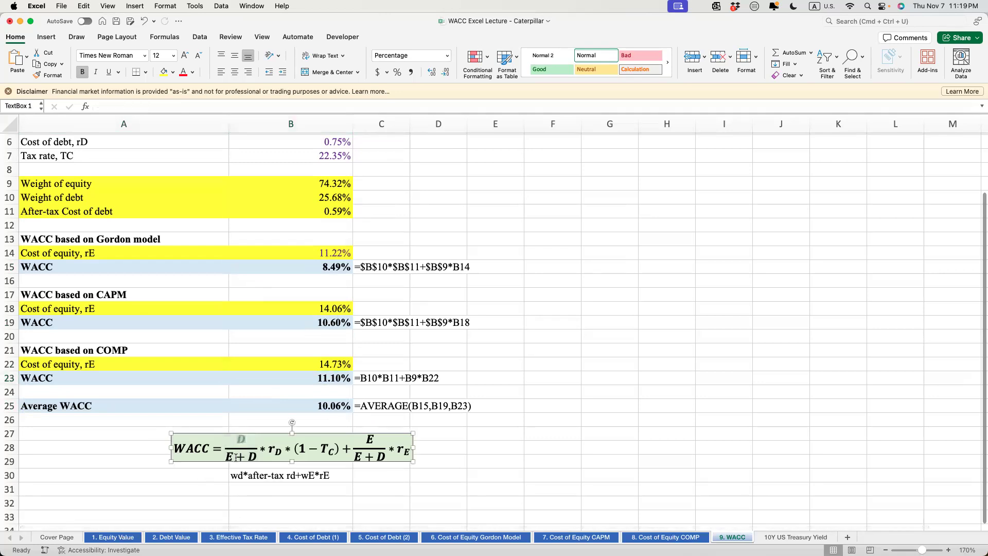
left_click(245, 441)
double_click(271, 450)
double_click(402, 452)
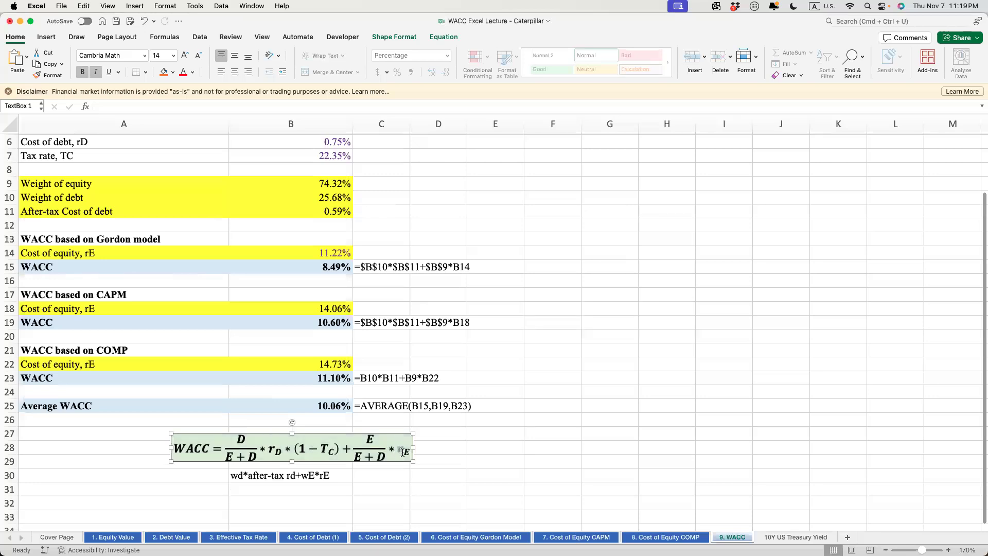